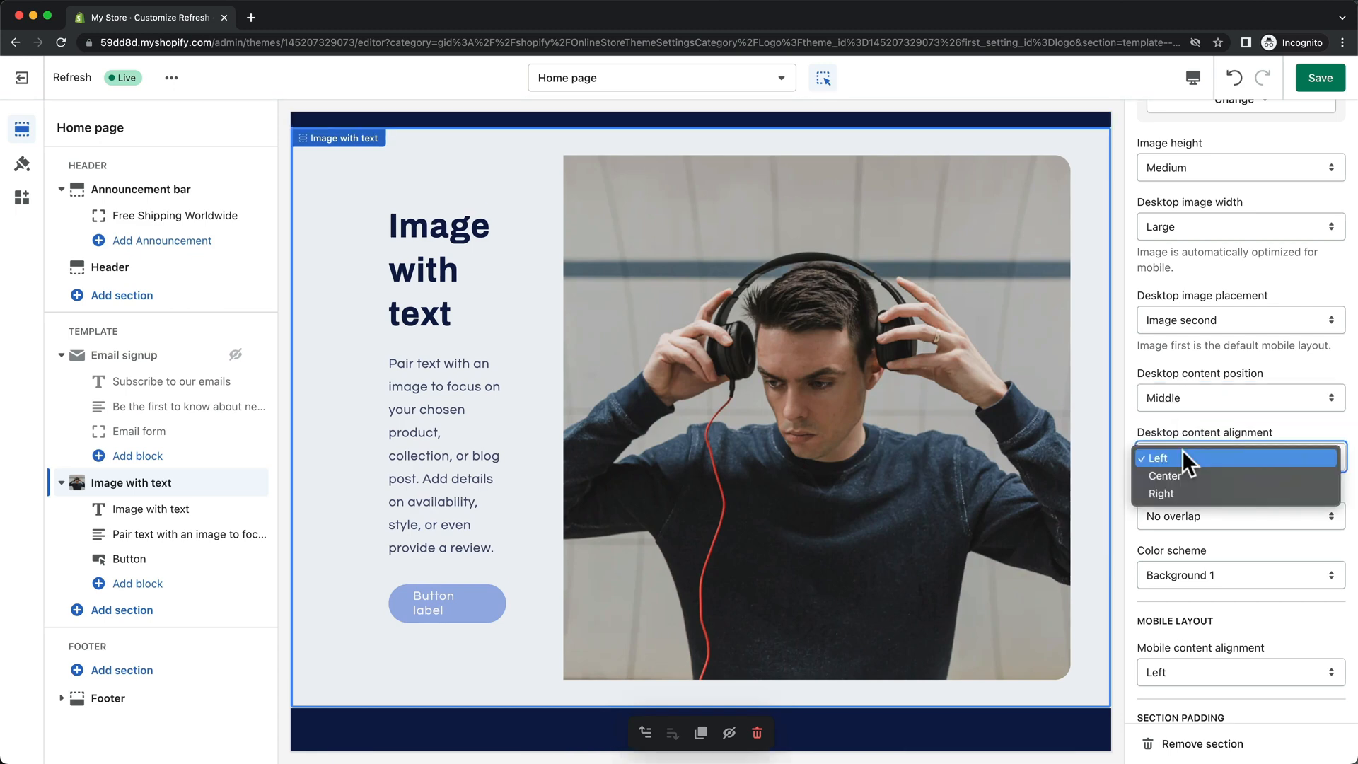
# Step: Set Image with text to Middle position, Overlap layout, Background 2, and a Small heading
pyautogui.scroll(-2, 1181, 453)
pyautogui.click(1179, 423)
pyautogui.click(1180, 439)
pyautogui.click(1180, 481)
pyautogui.click(1179, 500)
pyautogui.click(463, 273)
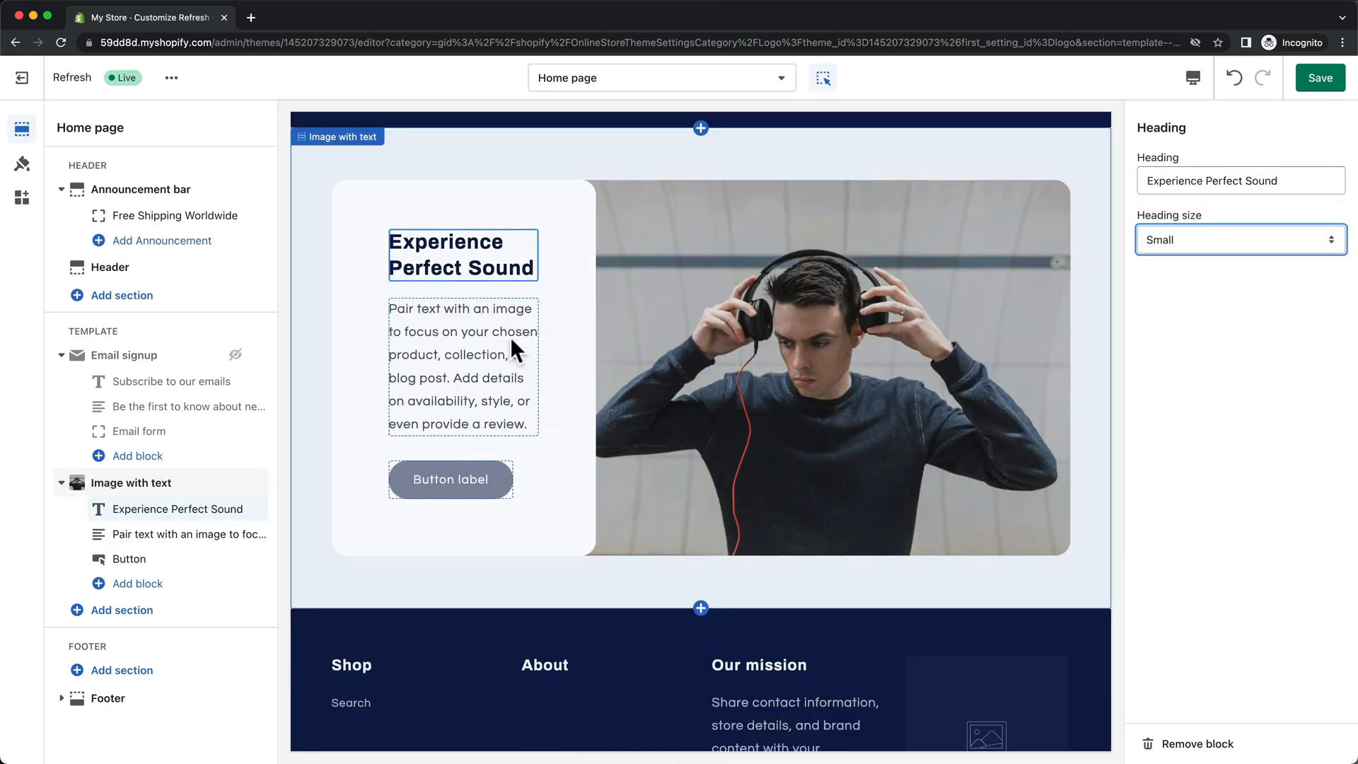
pyautogui.click(516, 348)
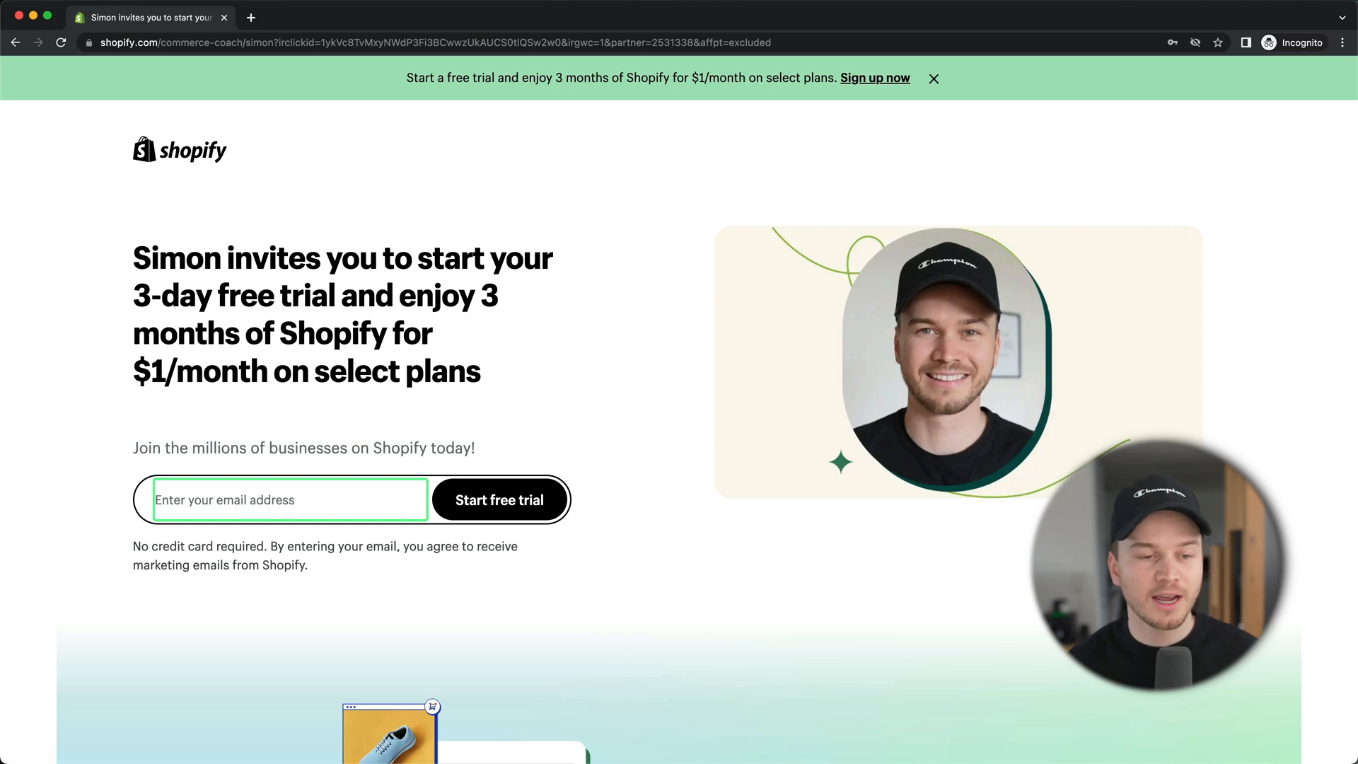
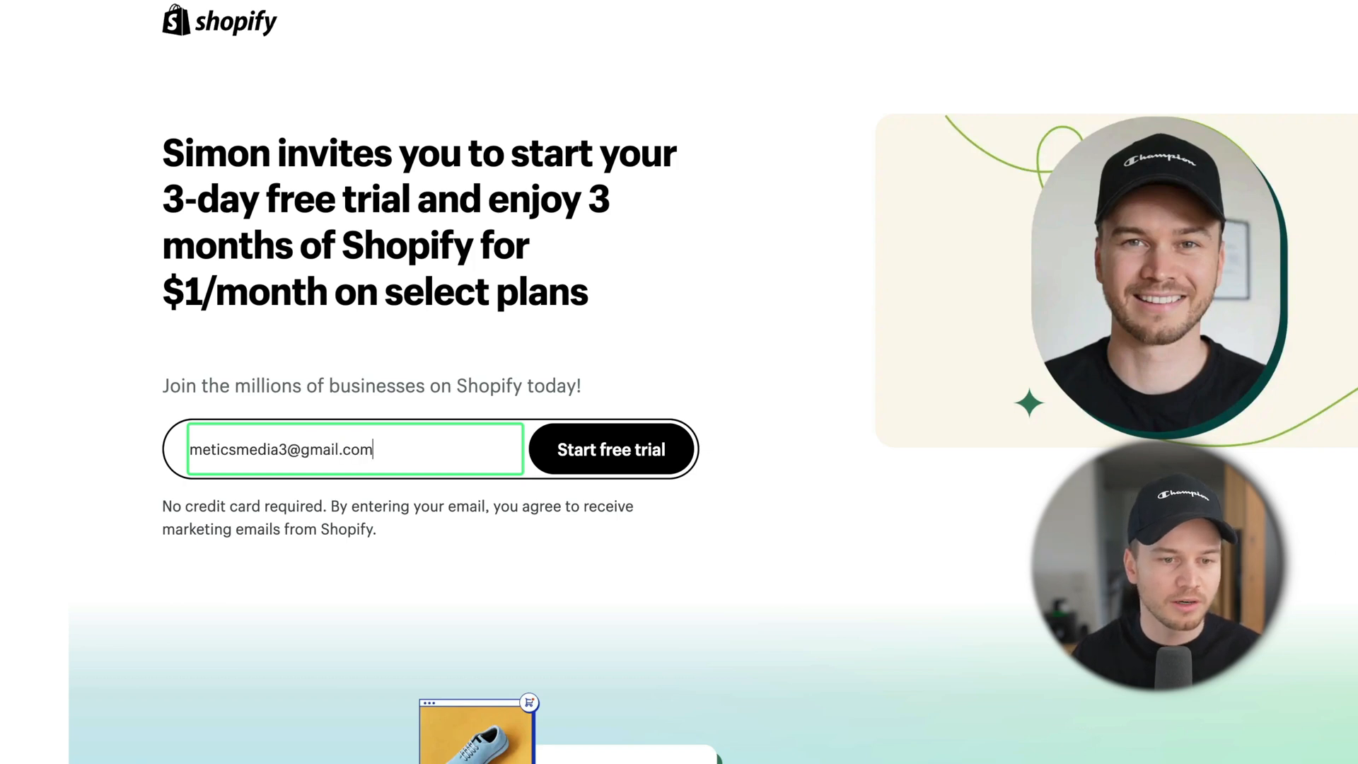
# Step: Enter an e-mail, start the free trial, and skip the three onboarding questions
pyautogui.click(621, 466)
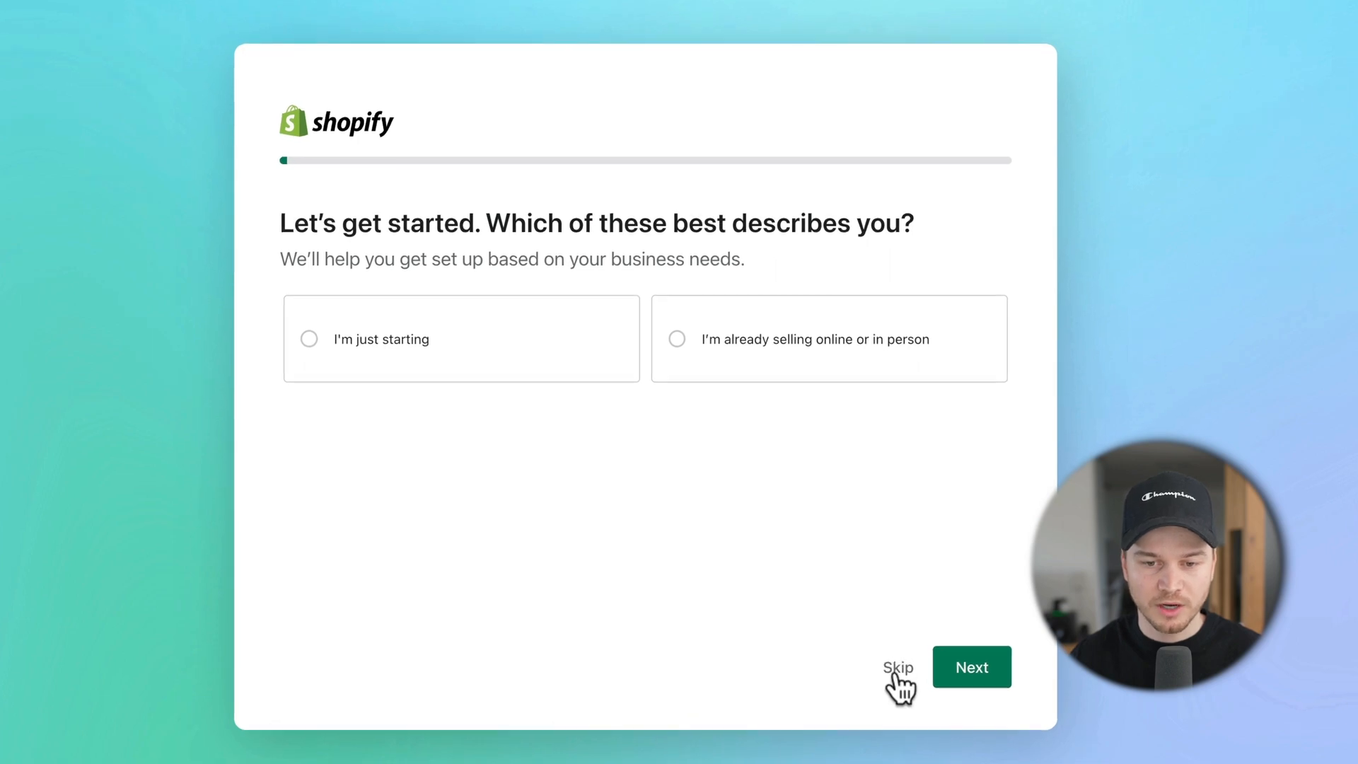
pyautogui.click(898, 670)
pyautogui.click(896, 672)
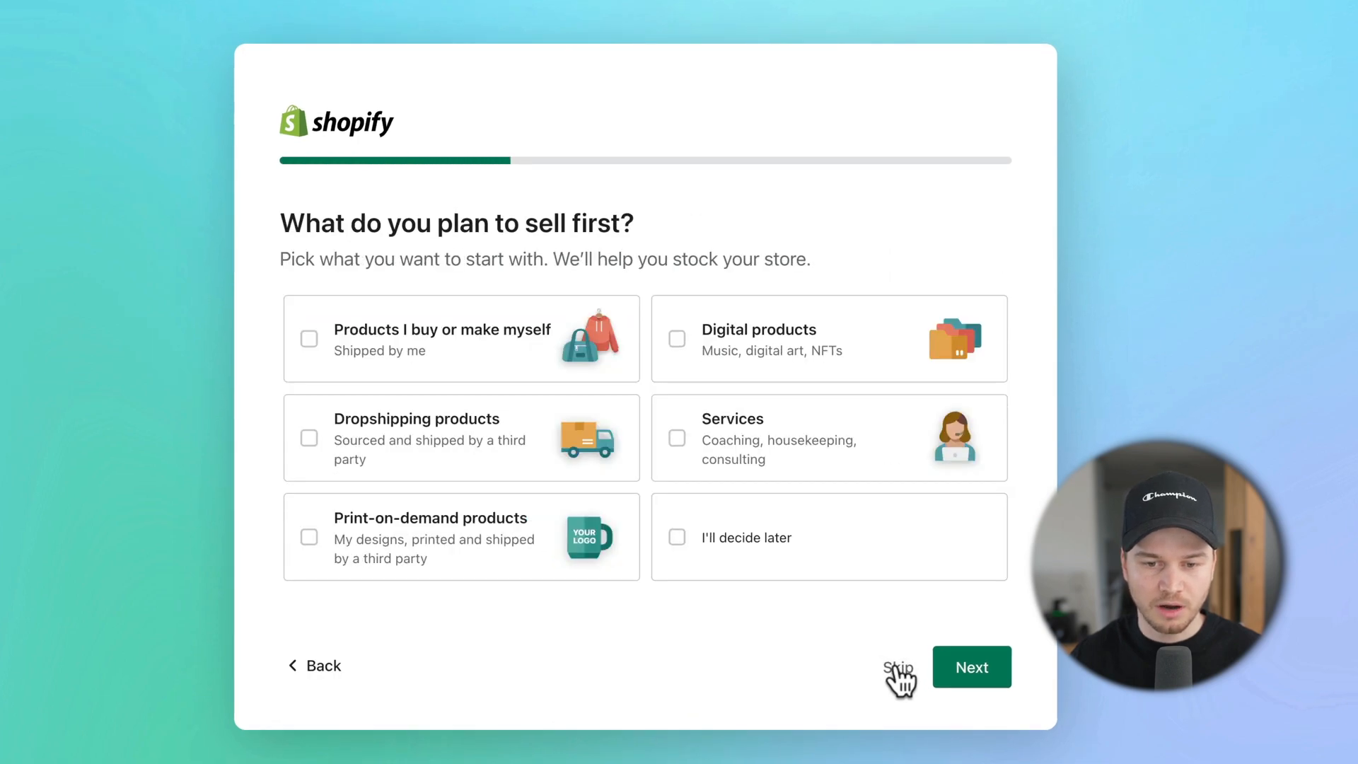
pyautogui.click(897, 672)
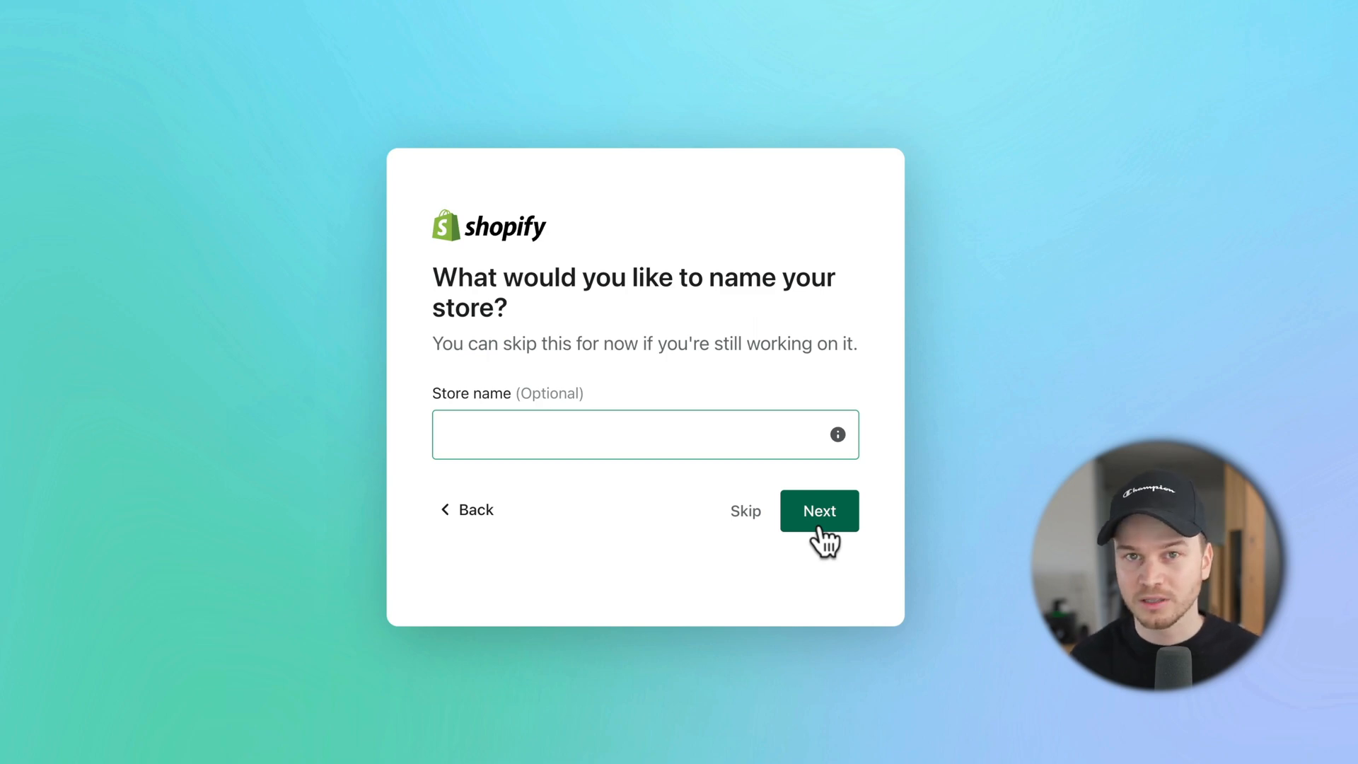
# Step: Skip the store name and confirm United States as the business location
pyautogui.click(743, 512)
pyautogui.click(641, 476)
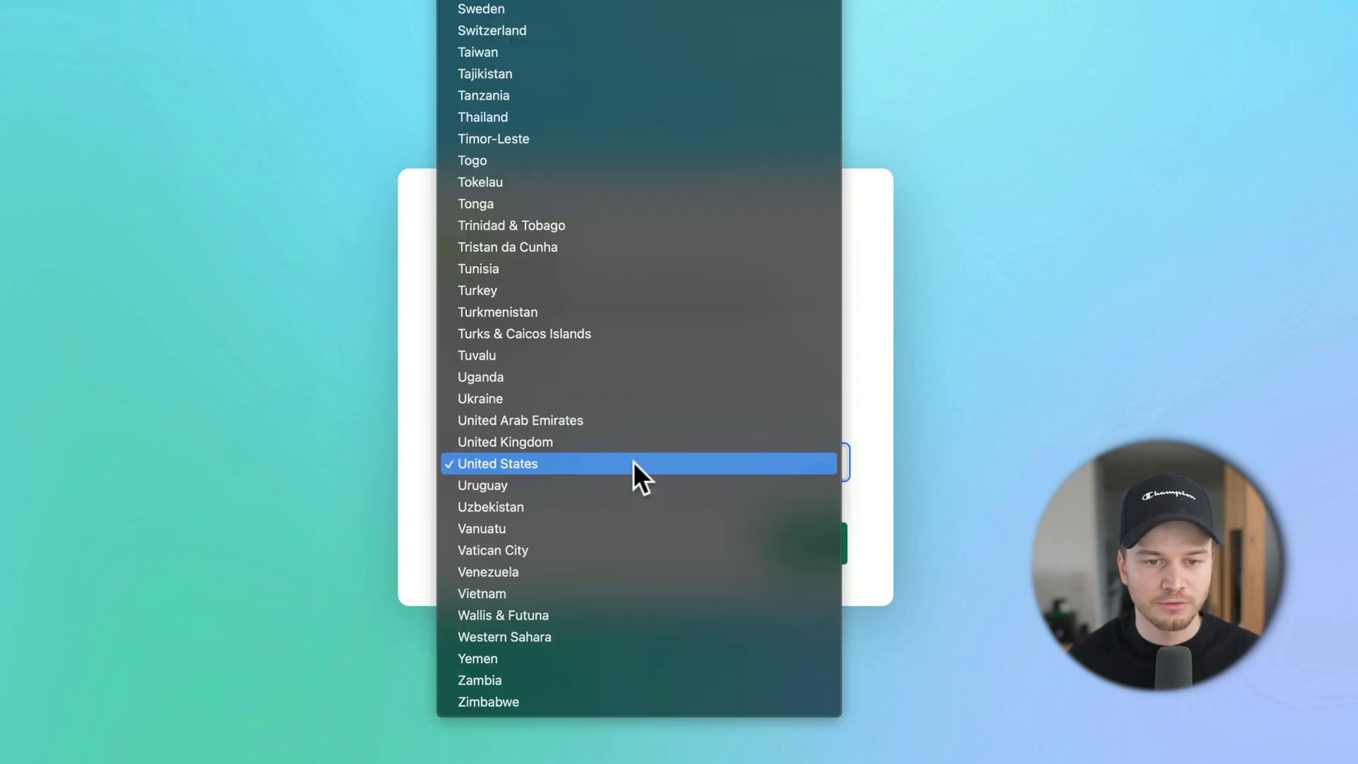
pyautogui.click(876, 436)
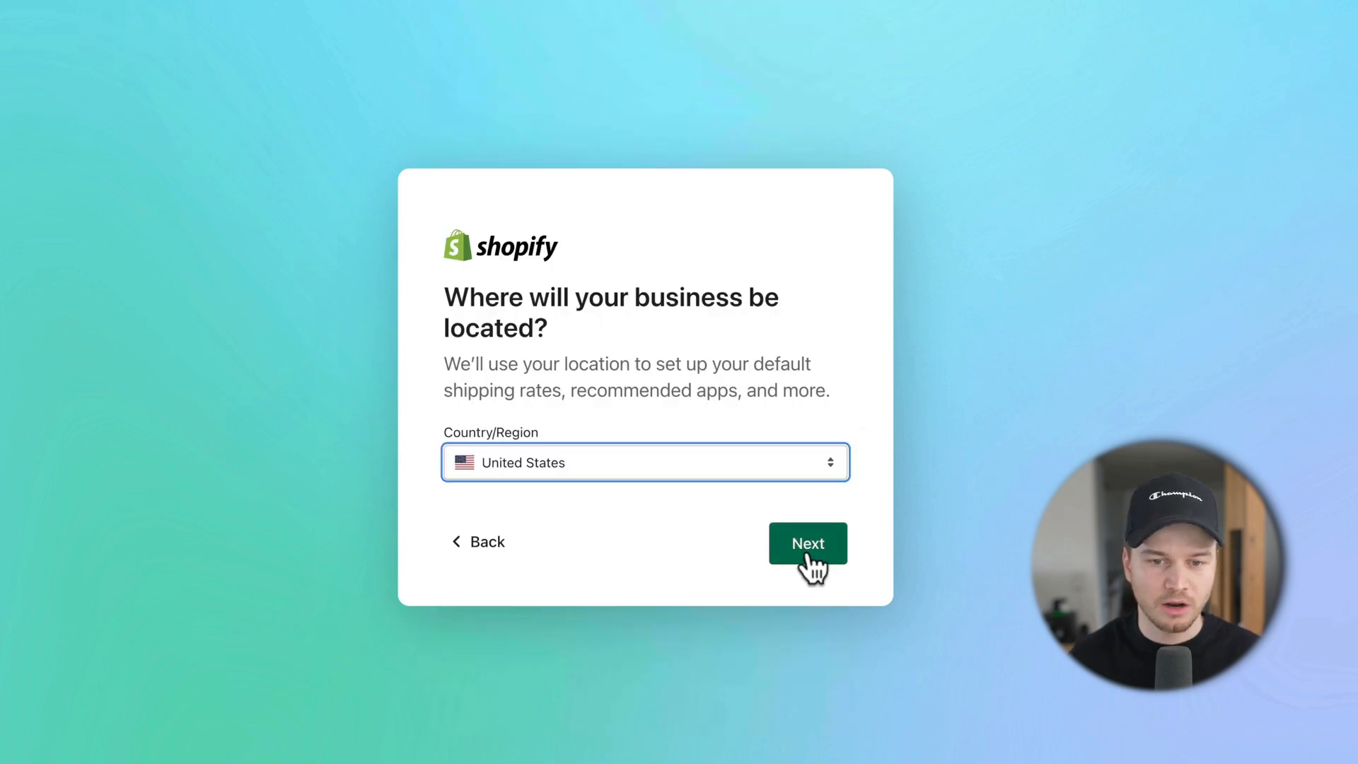
pyautogui.click(808, 557)
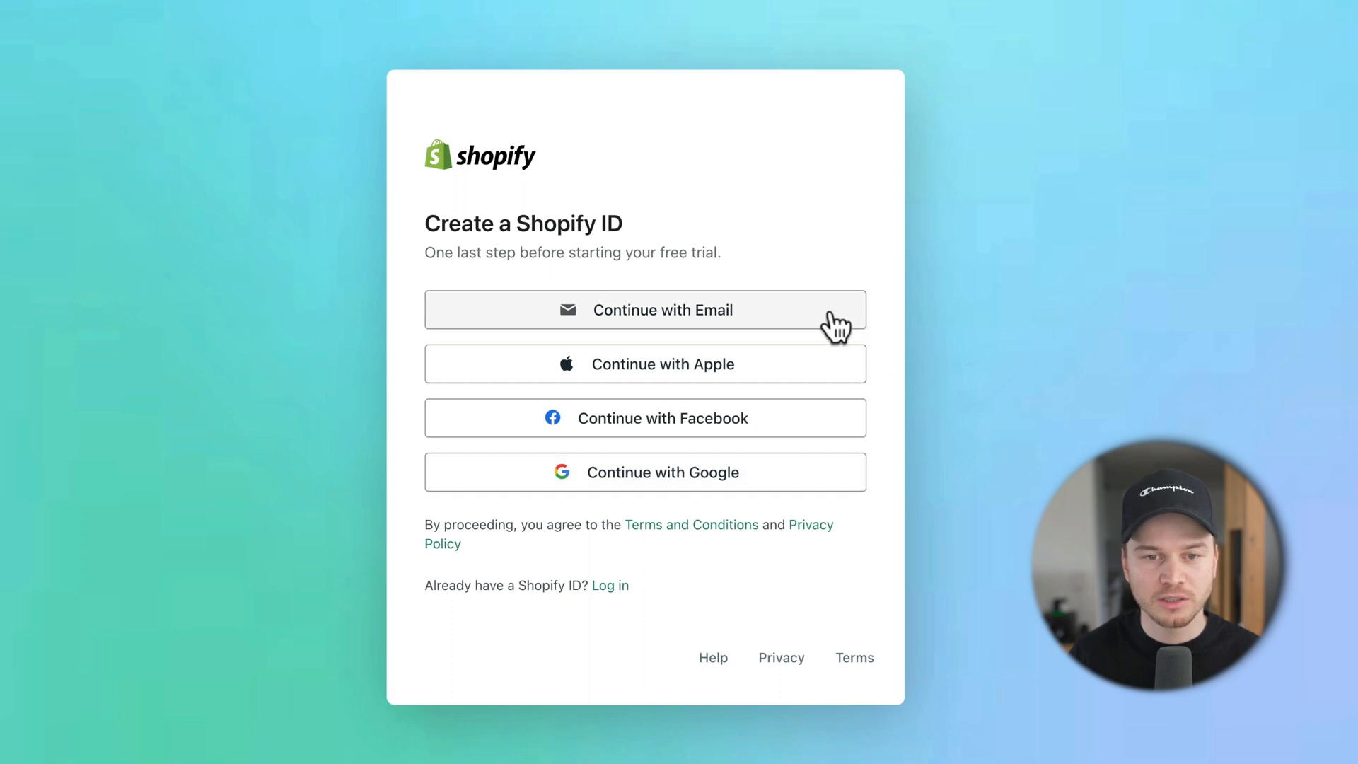
# Step: Sign up with e-mail, enter the account password, and create the Shopify ID
pyautogui.click(706, 316)
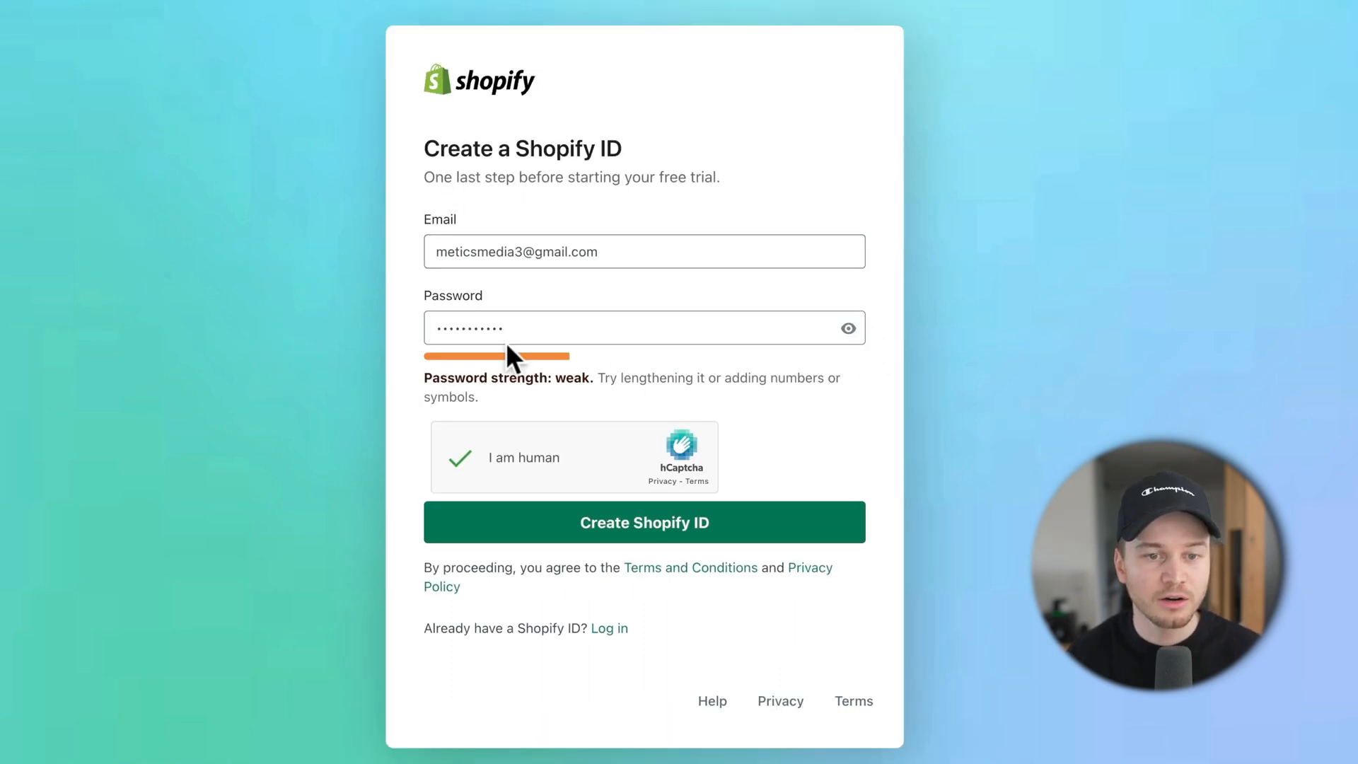
pyautogui.moveTo(516, 330); pyautogui.dragTo(406, 325)
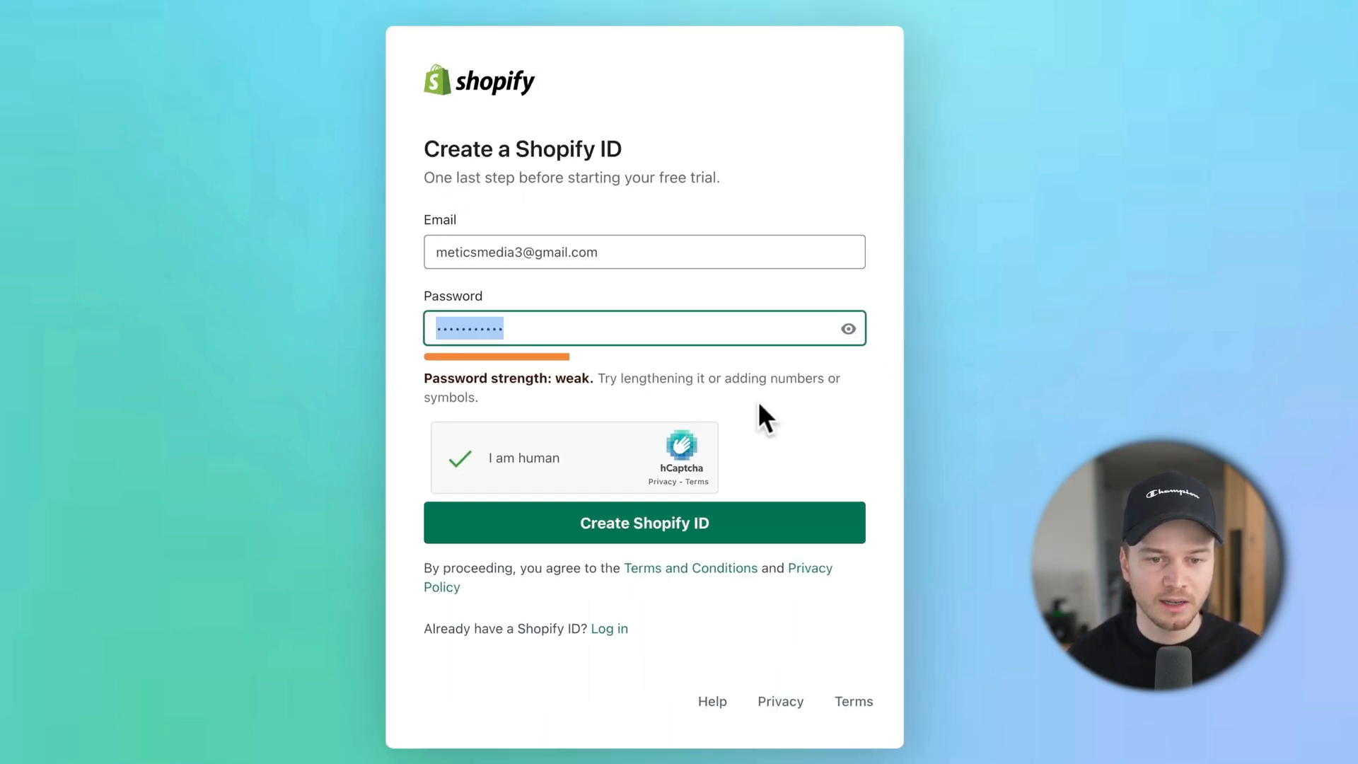
pyautogui.click(658, 526)
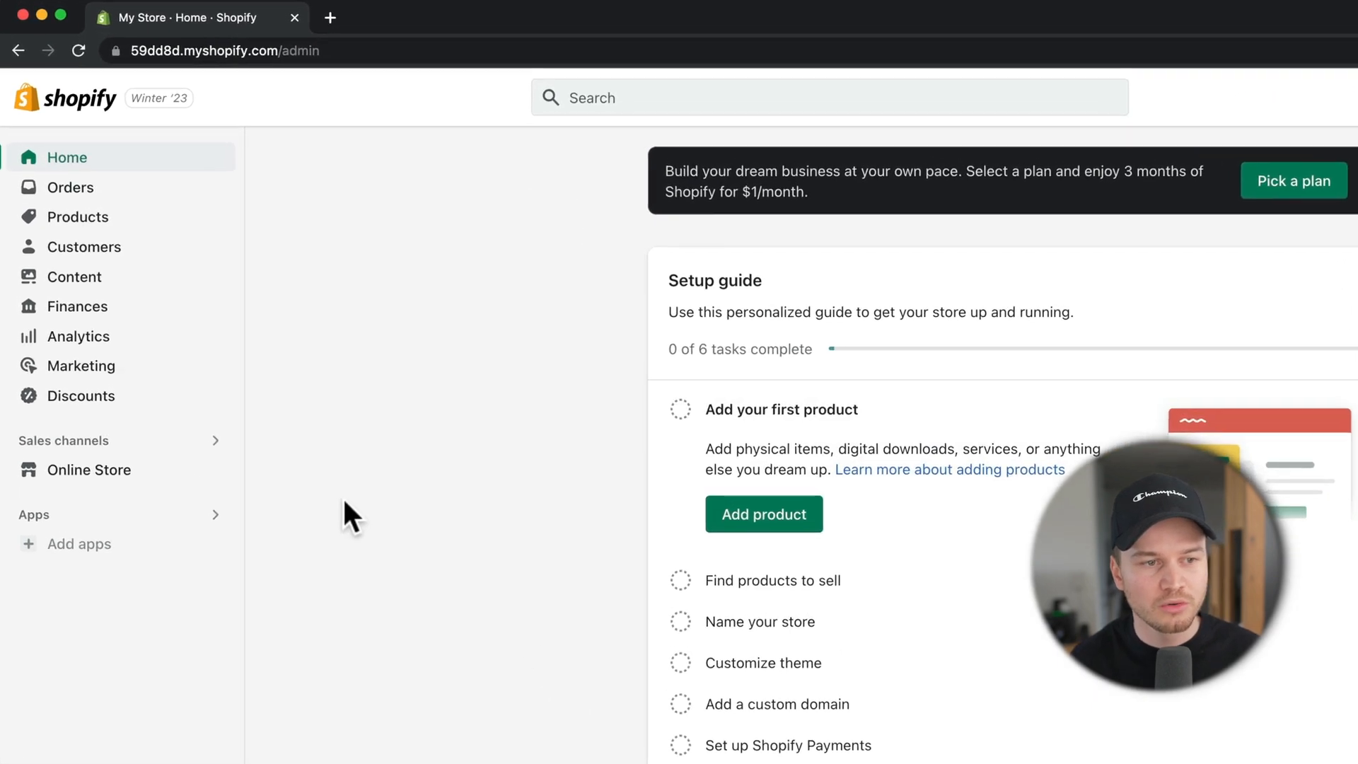
# Step: Open Online Store > Themes and scroll to the Popular free themes under Dawn
pyautogui.click(126, 470)
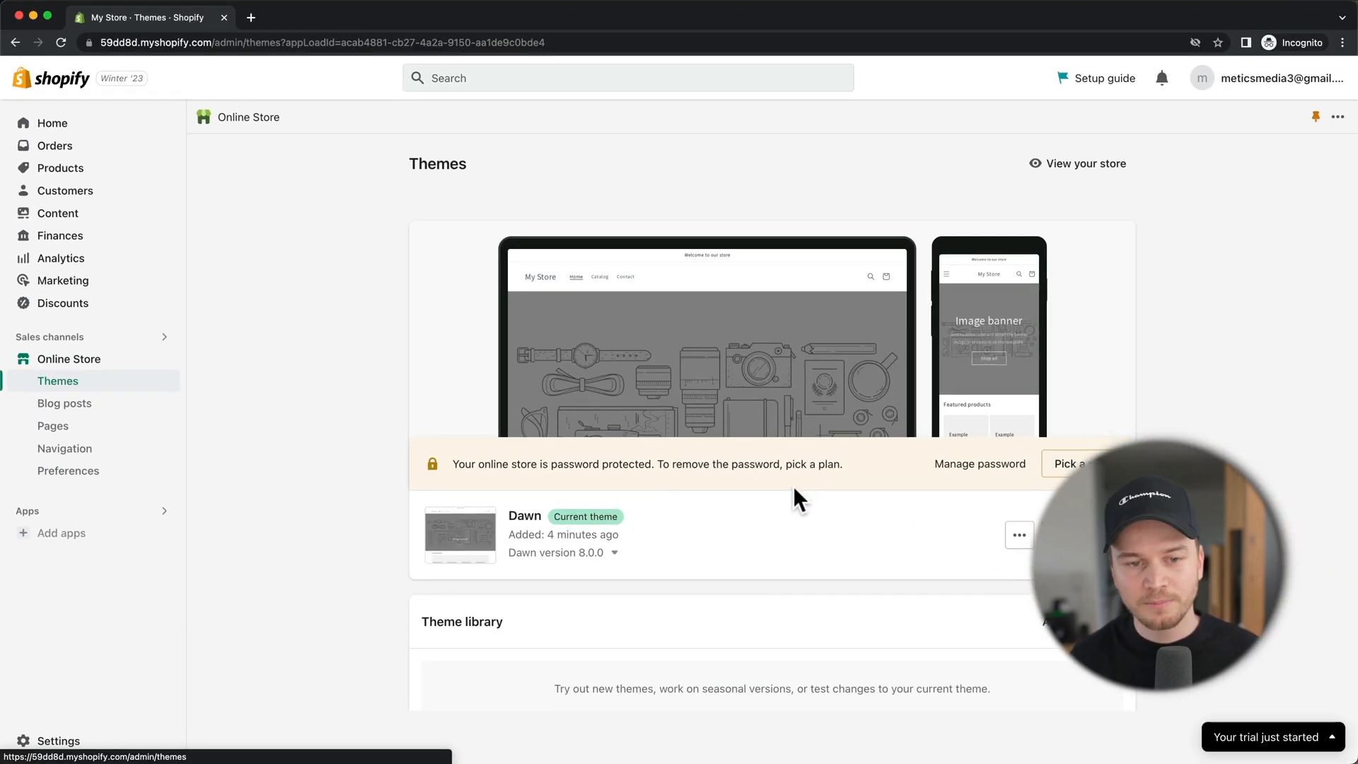
pyautogui.scroll(-3, 862, 538)
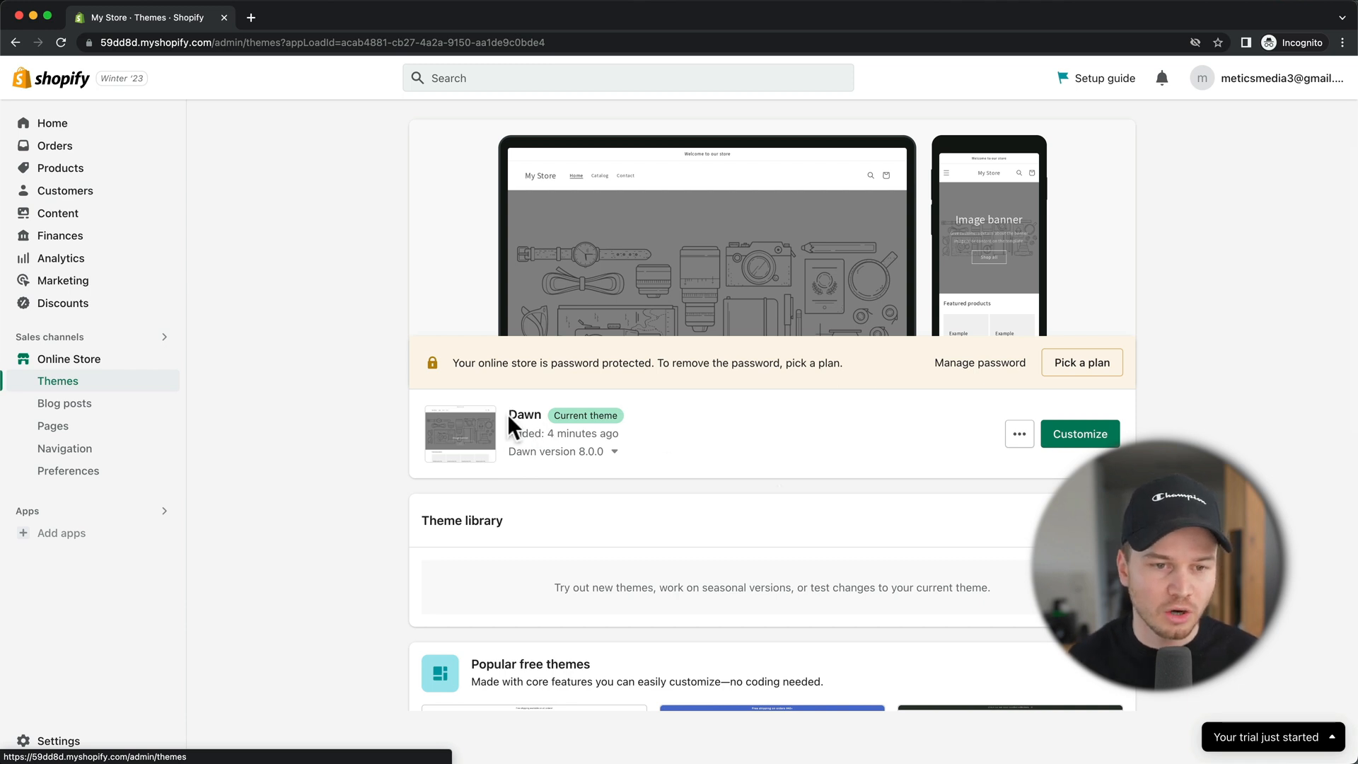
pyautogui.moveTo(508, 415); pyautogui.dragTo(595, 416)
pyautogui.click(718, 435)
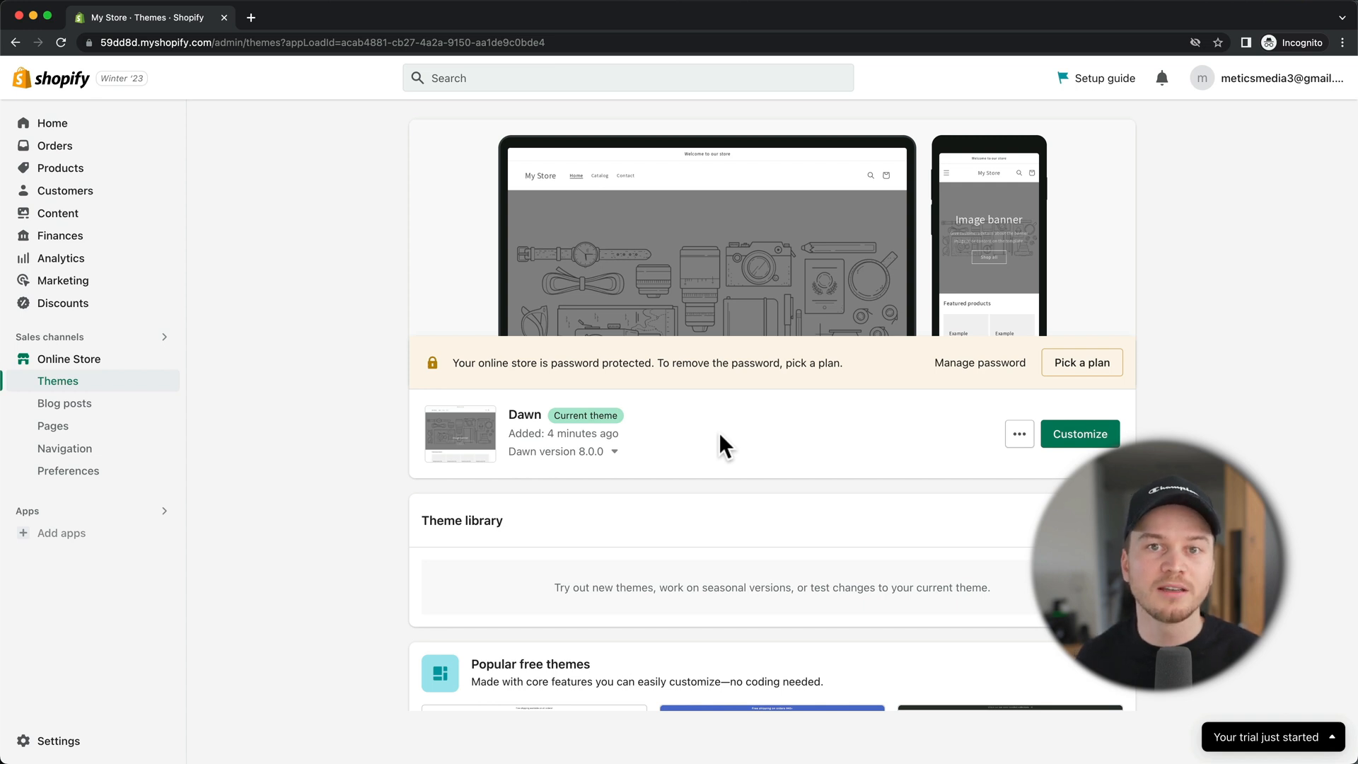
pyautogui.scroll(-6, 719, 434)
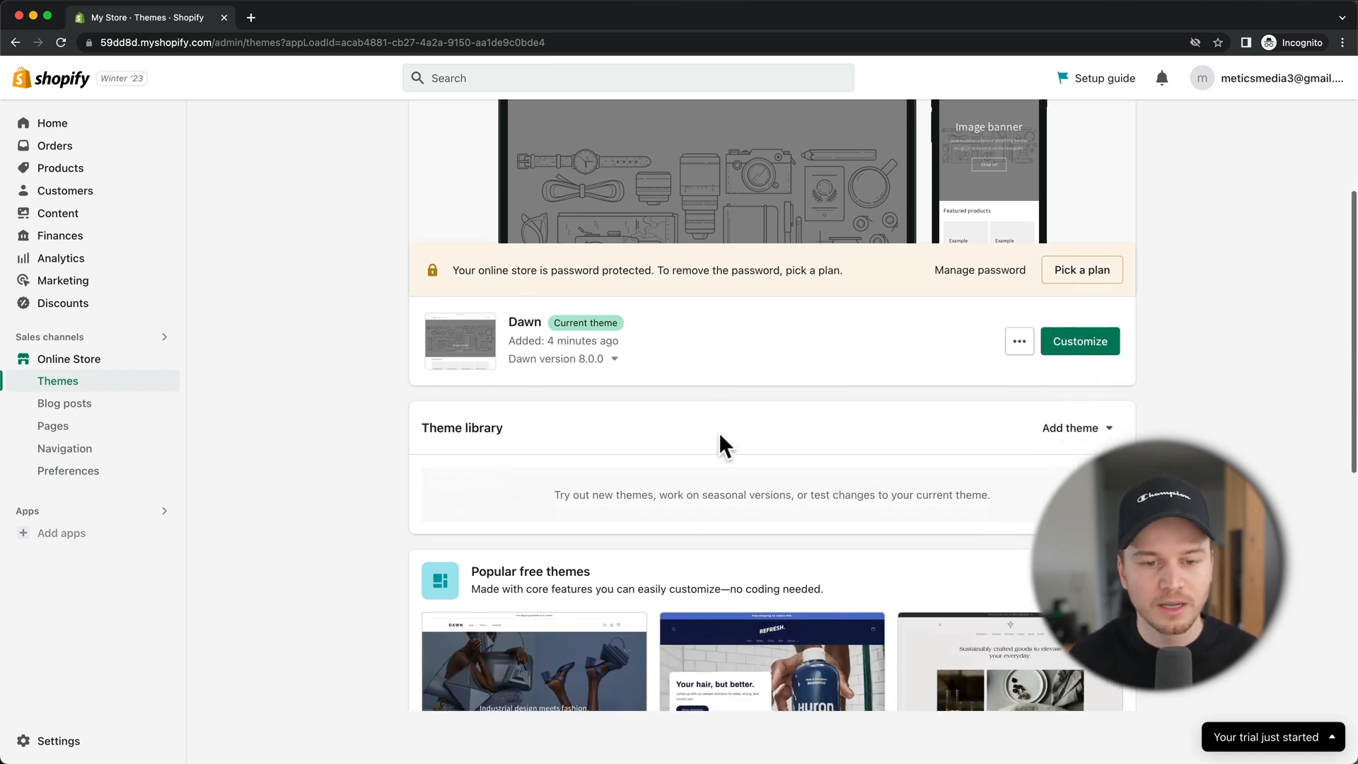
pyautogui.scroll(-3, 716, 434)
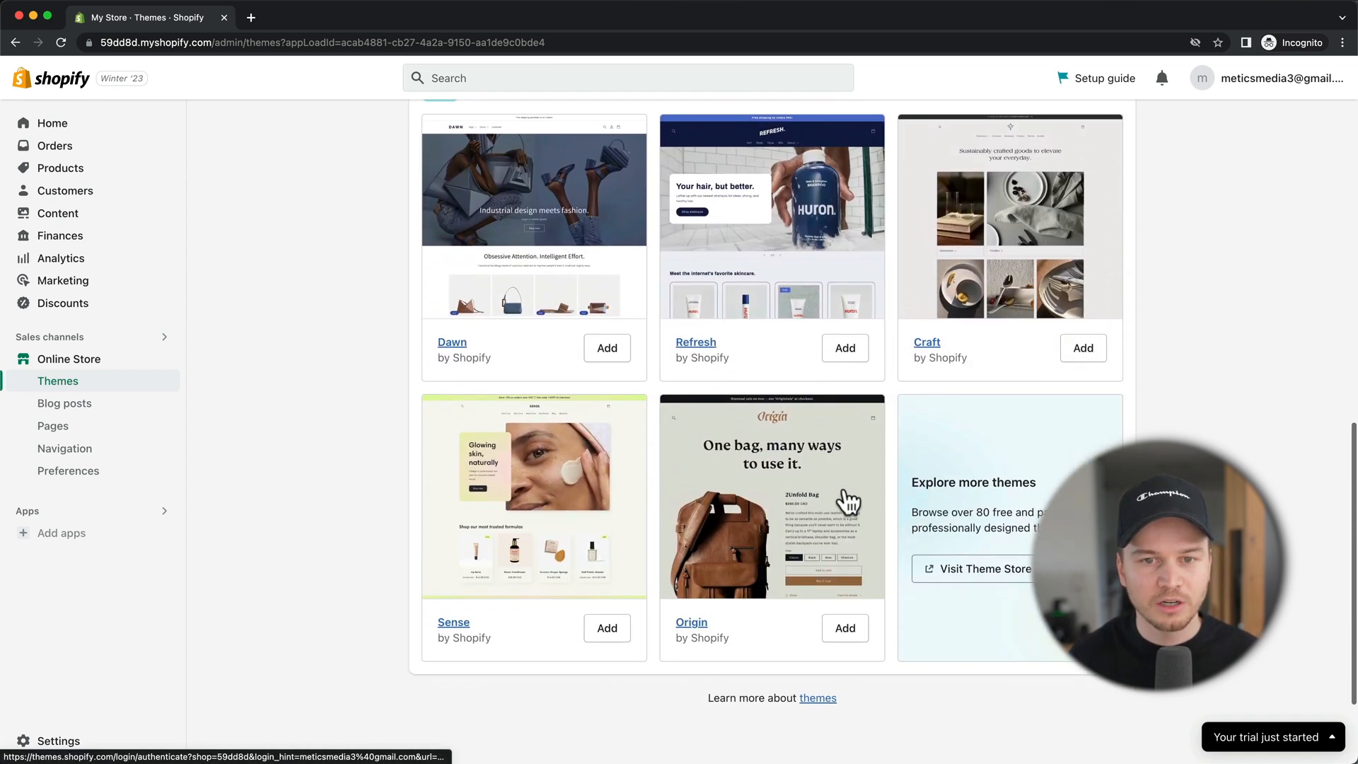
pyautogui.scroll(1, 847, 504)
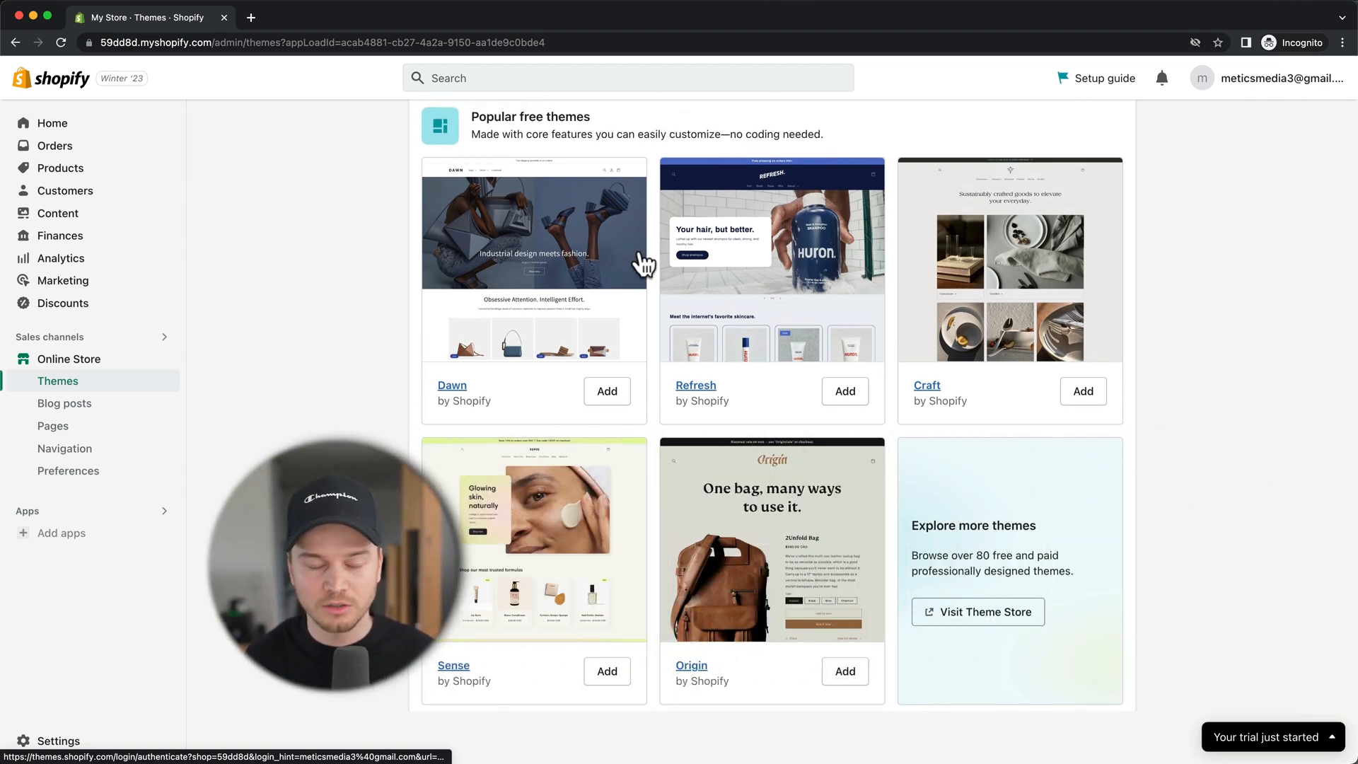
pyautogui.scroll(-1, 642, 264)
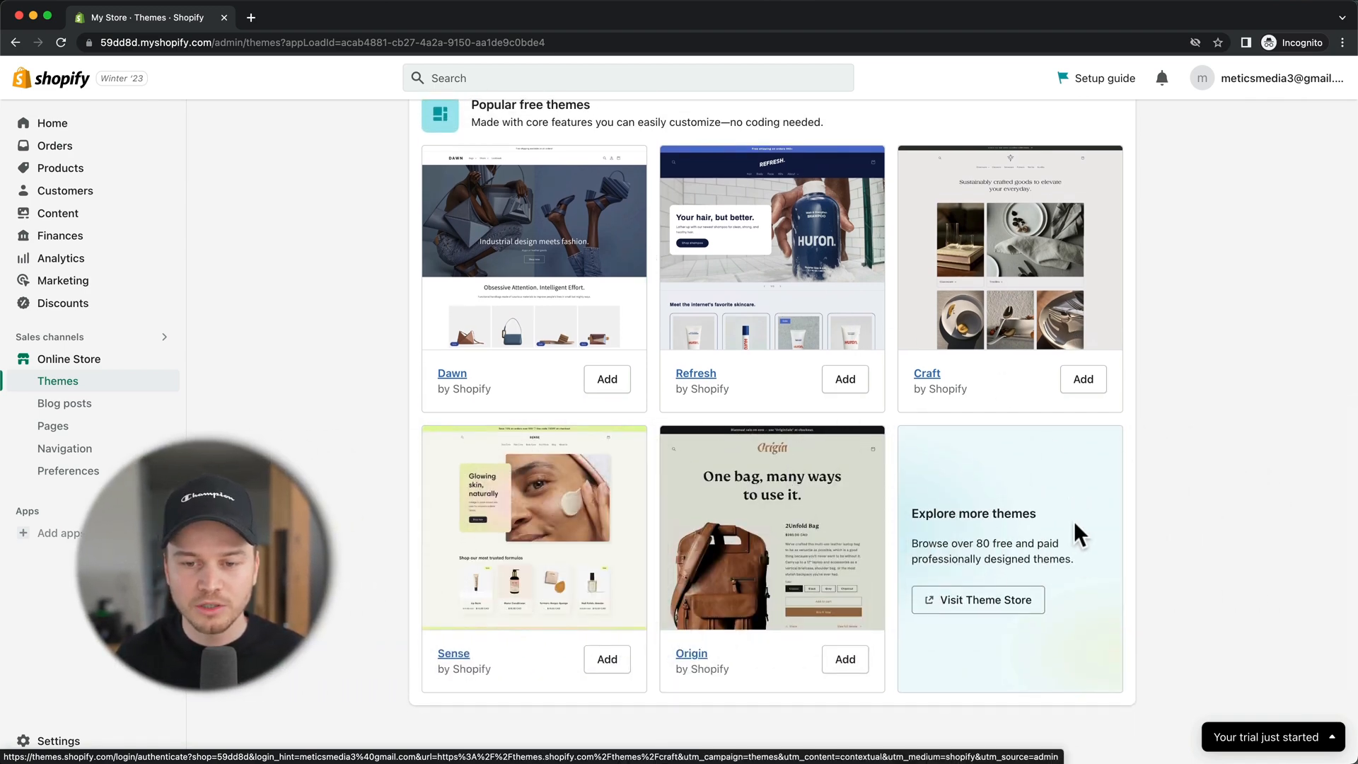
# Step: Open the Theme Store and scroll through the theme listings
pyautogui.click(978, 601)
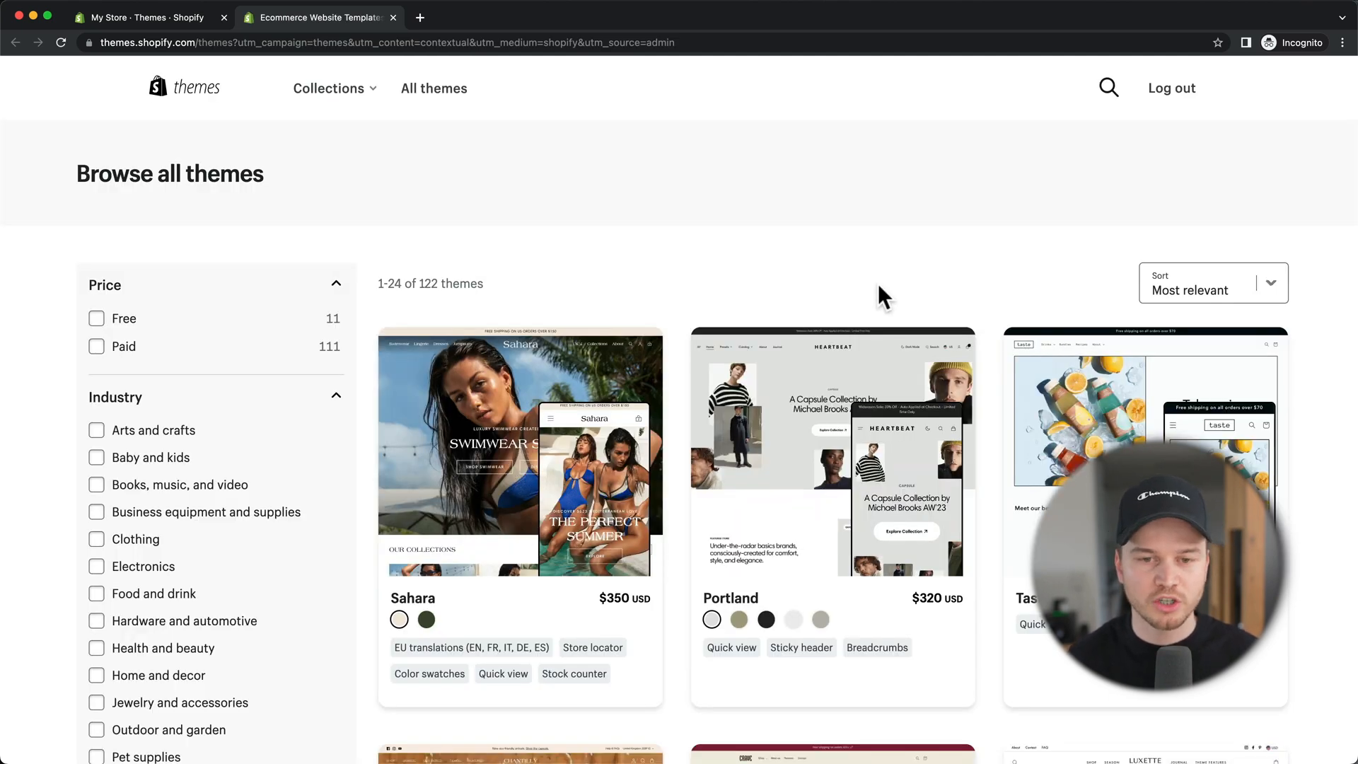
pyautogui.scroll(-7, 846, 382)
pyautogui.scroll(-1, 845, 382)
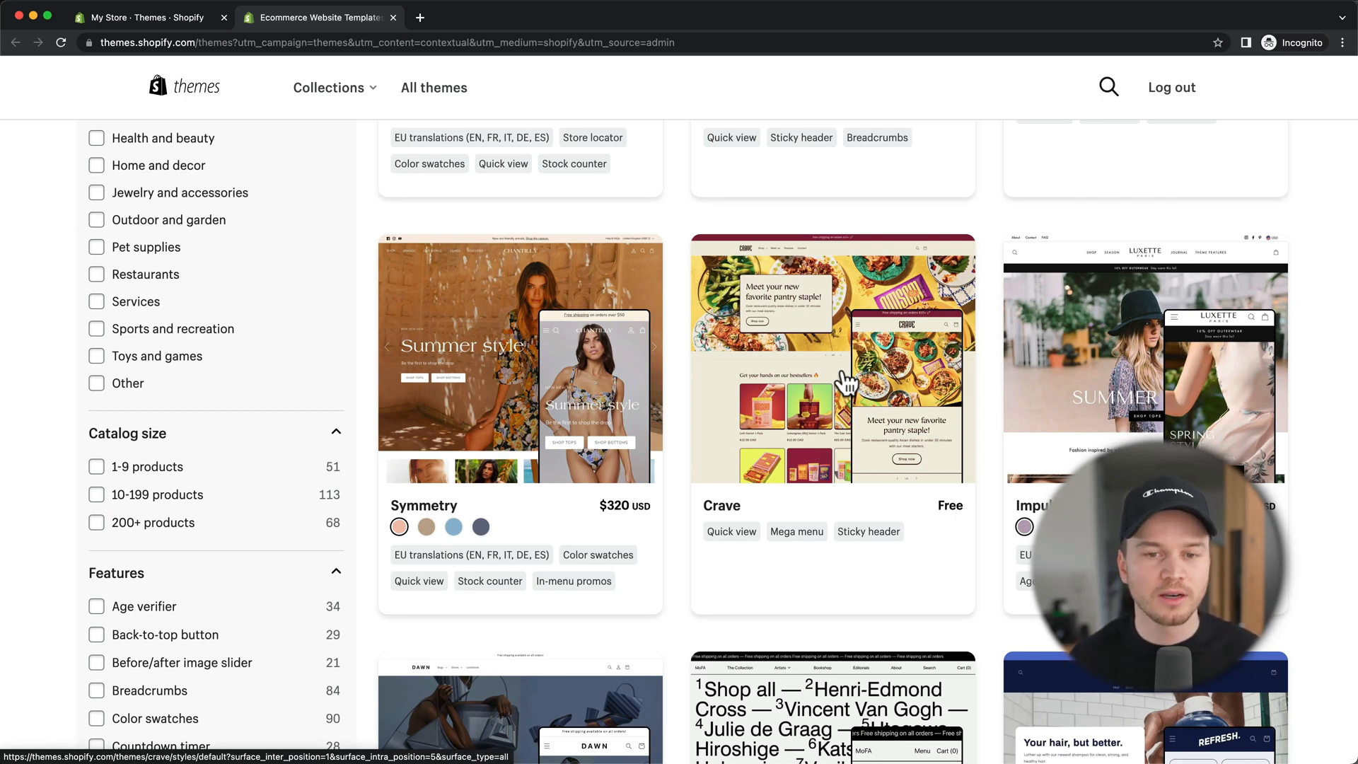
pyautogui.scroll(1, 848, 423)
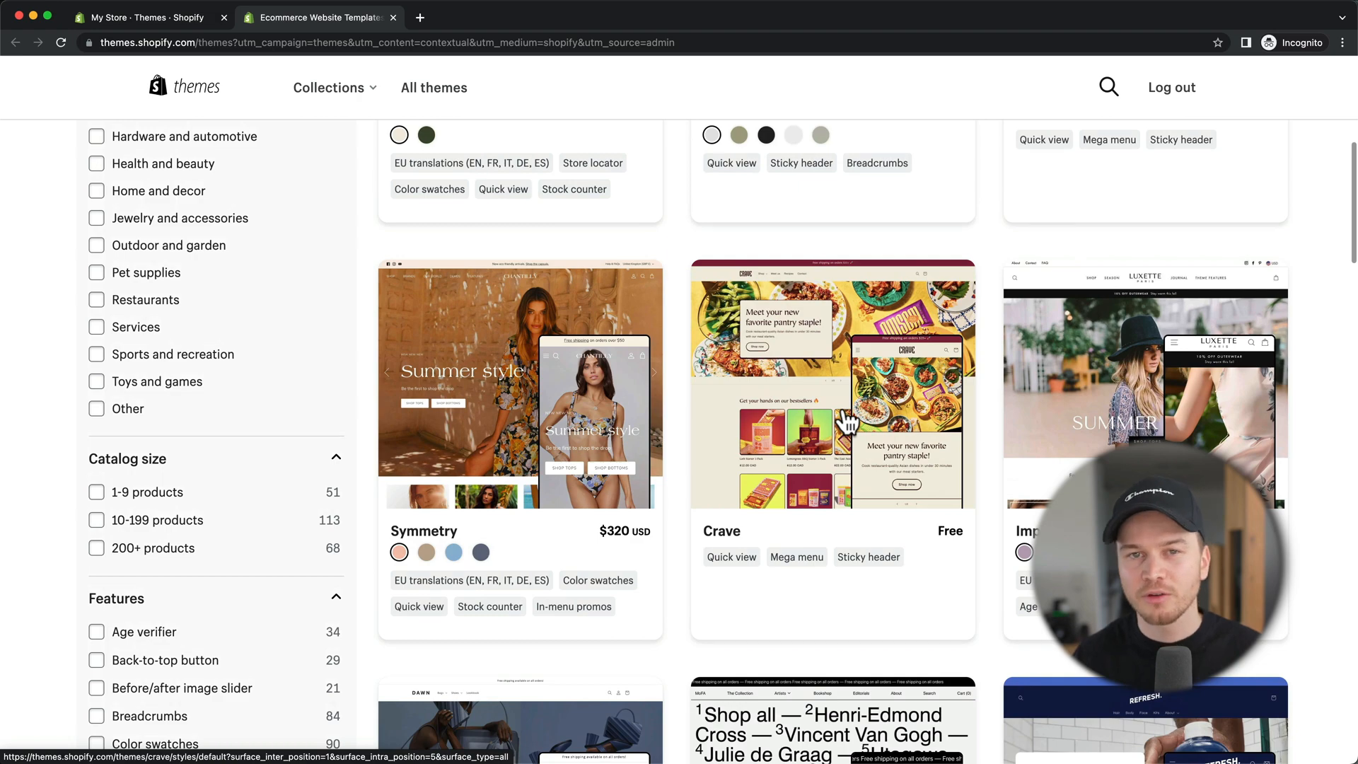
pyautogui.scroll(6, 848, 423)
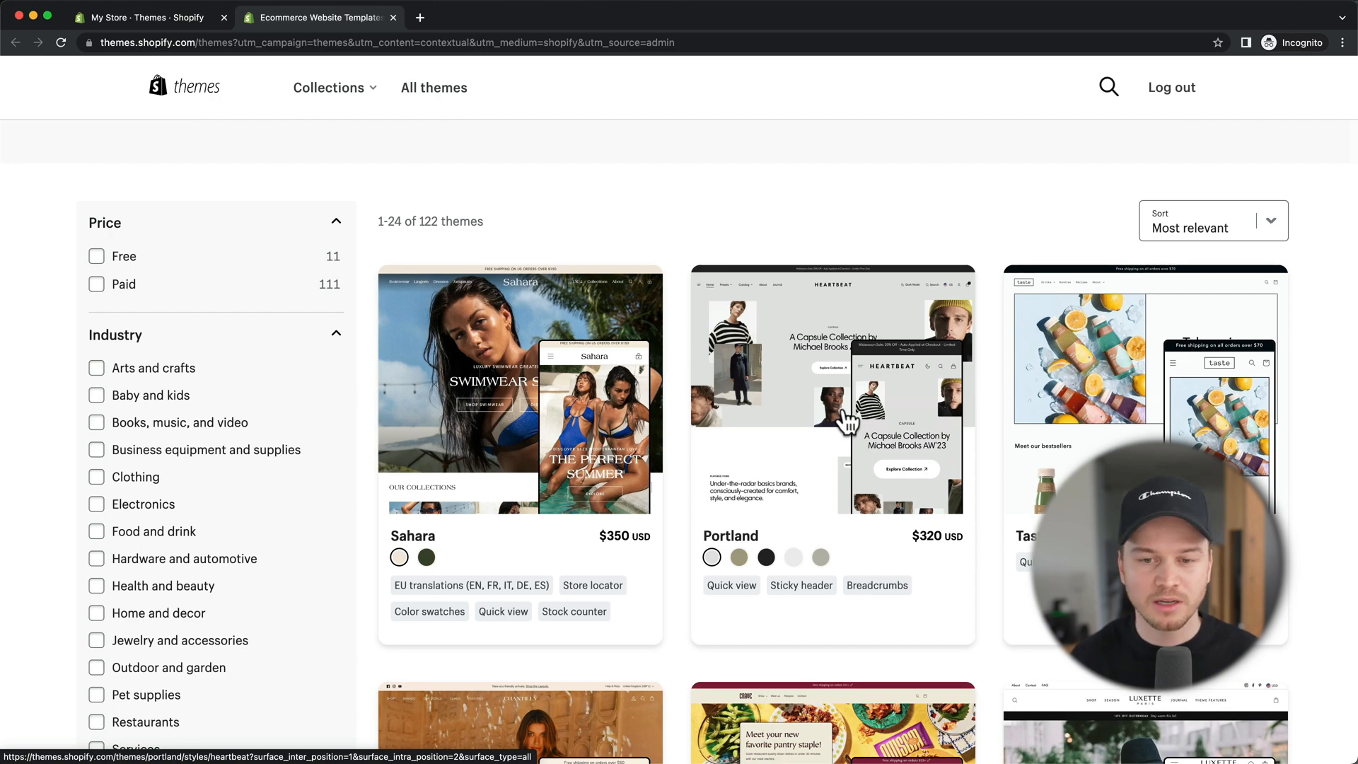
pyautogui.scroll(-1, 848, 423)
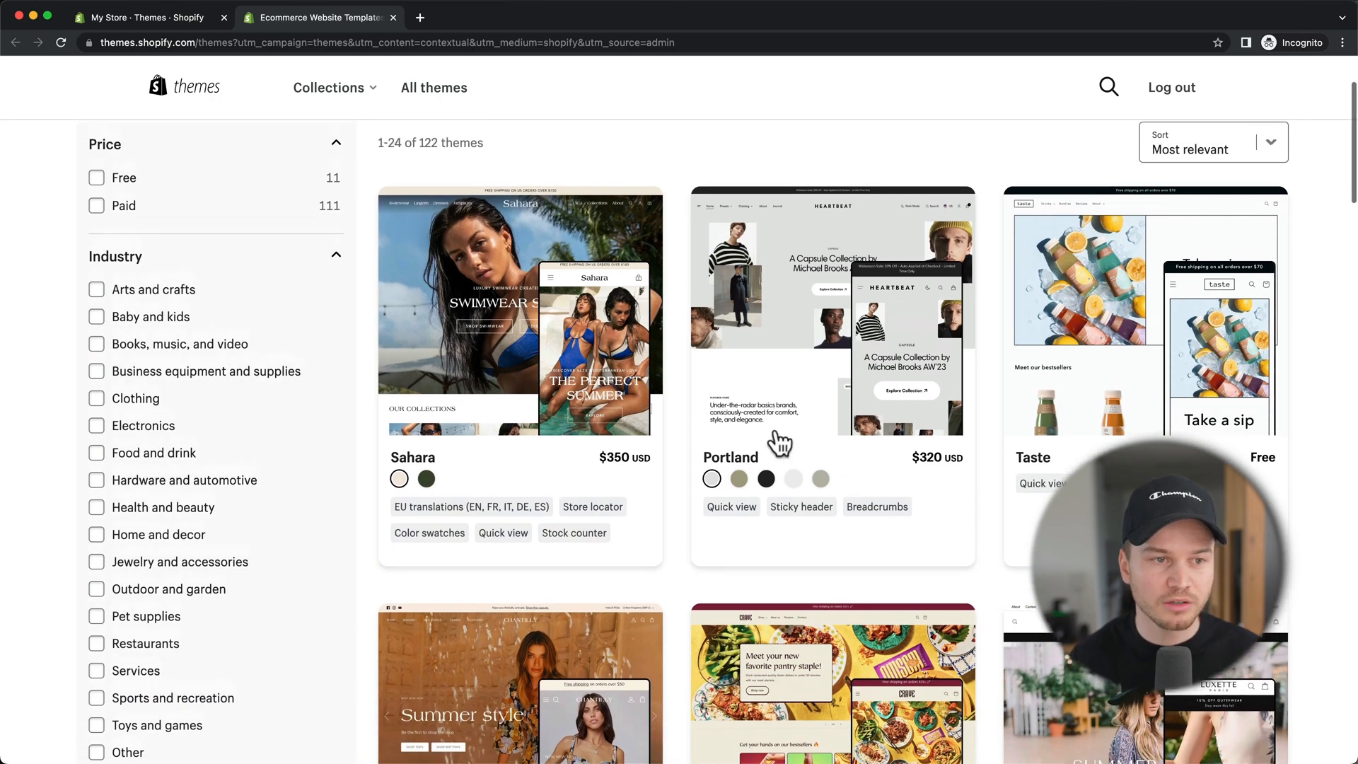
pyautogui.scroll(2, 780, 442)
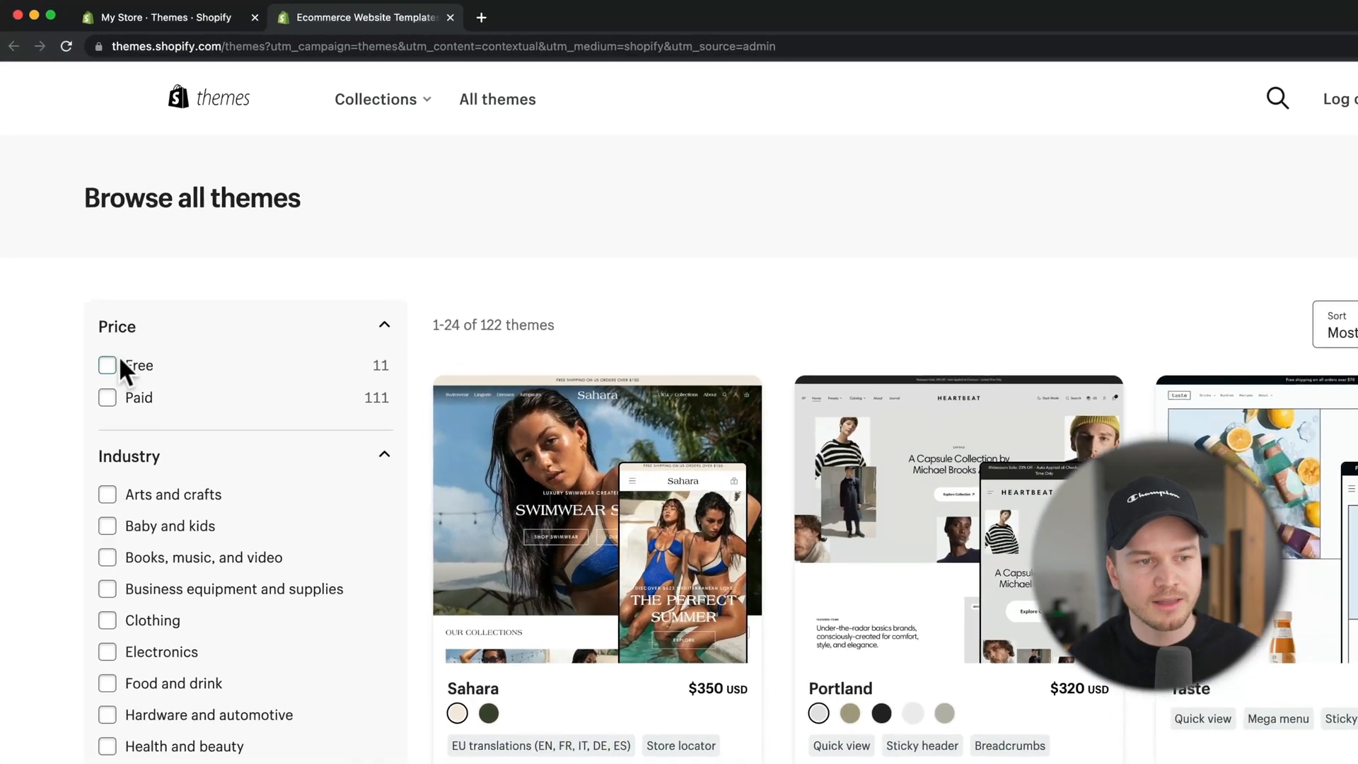
# Step: Filter the Theme Store to free themes and browse them down to Sense
pyautogui.click(109, 365)
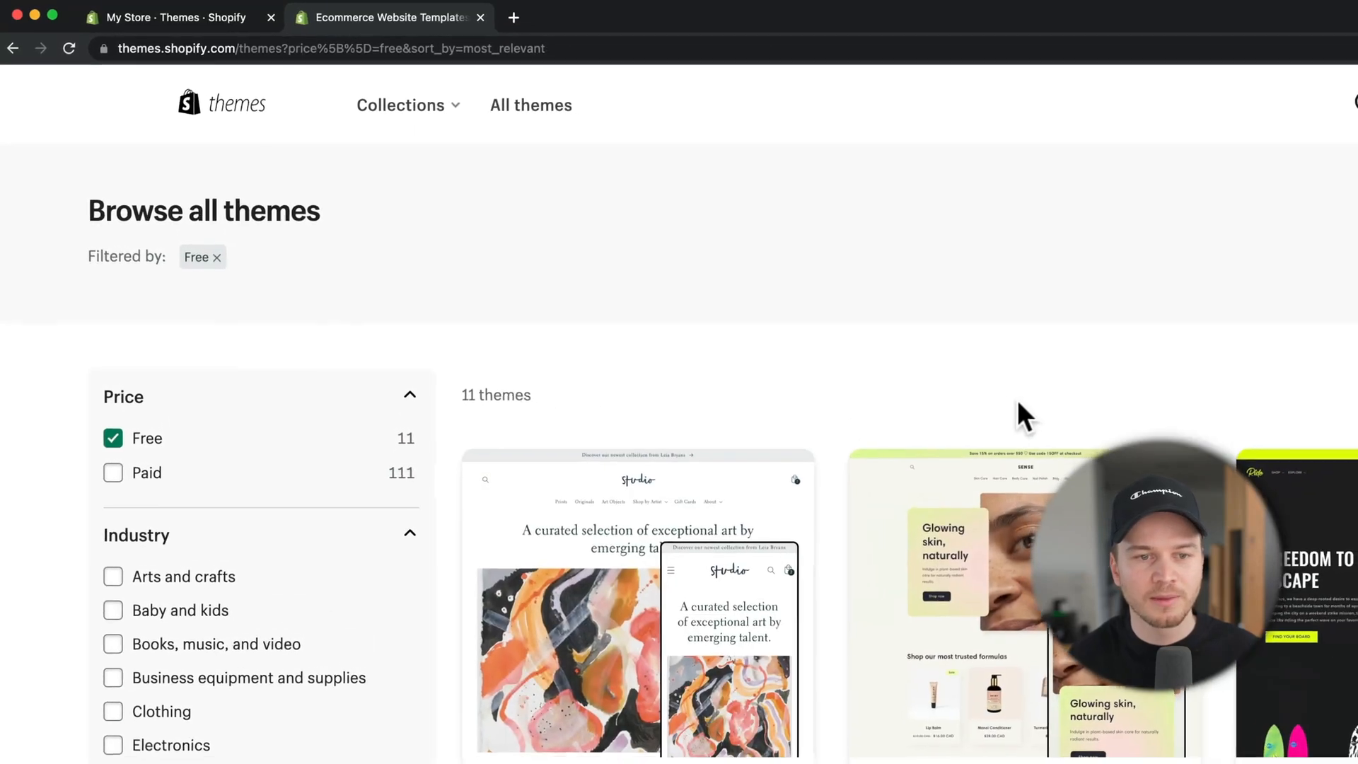
pyautogui.scroll(-3, 931, 365)
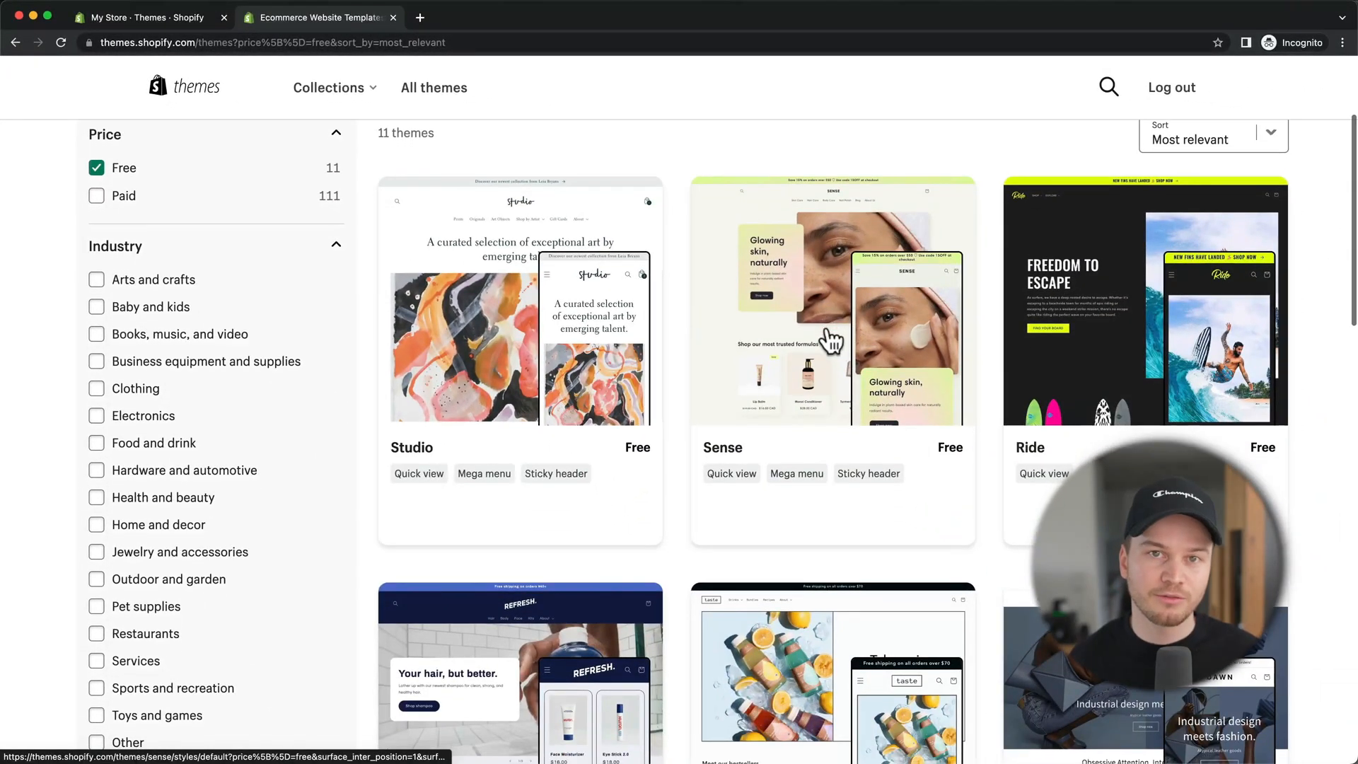
pyautogui.scroll(-6, 831, 341)
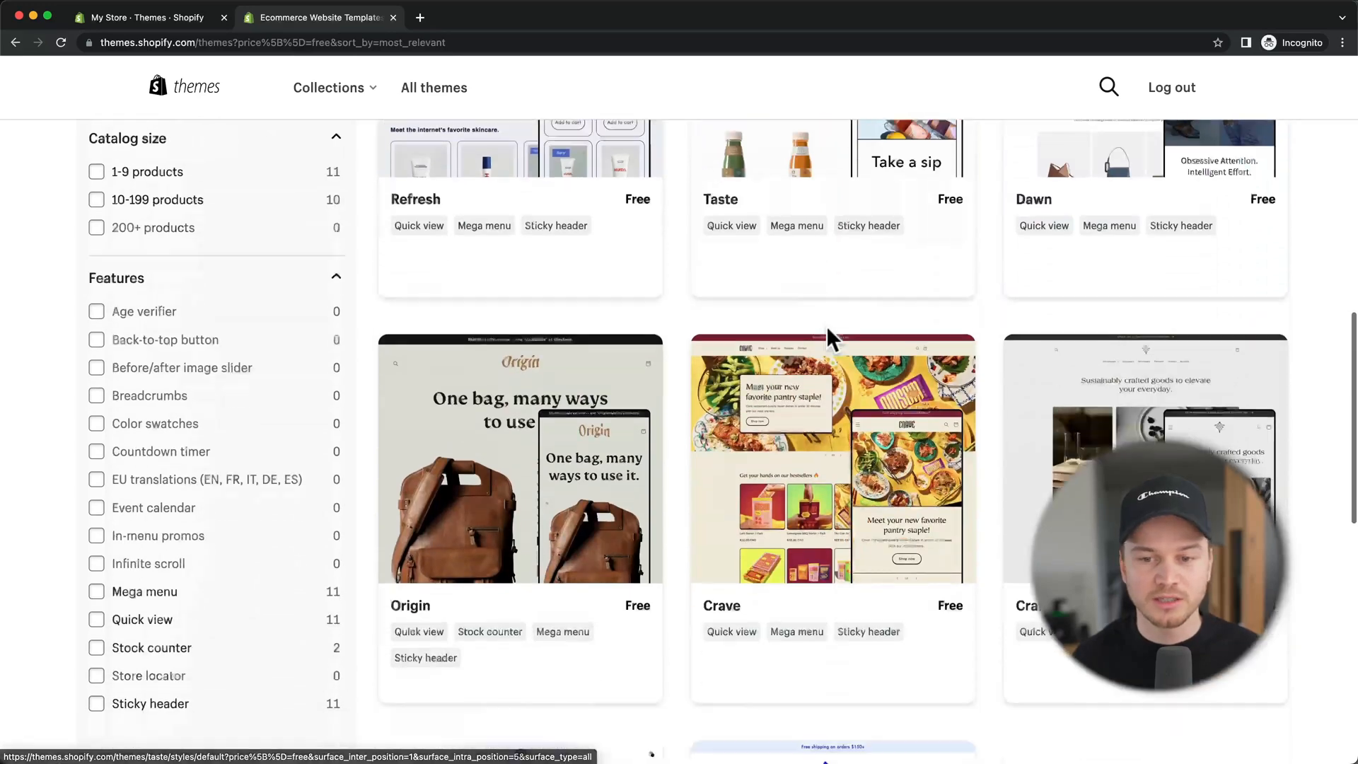
pyautogui.scroll(-5, 826, 325)
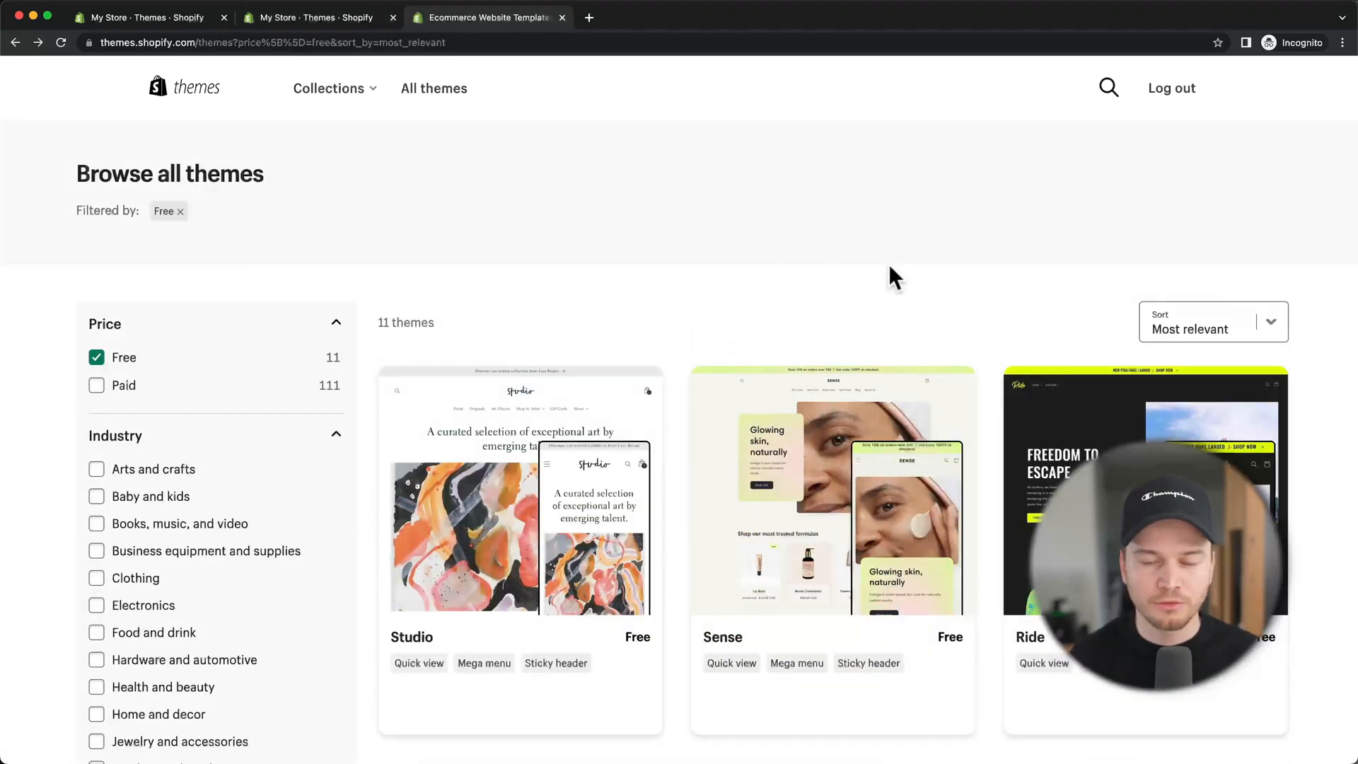
pyautogui.scroll(-2, 889, 265)
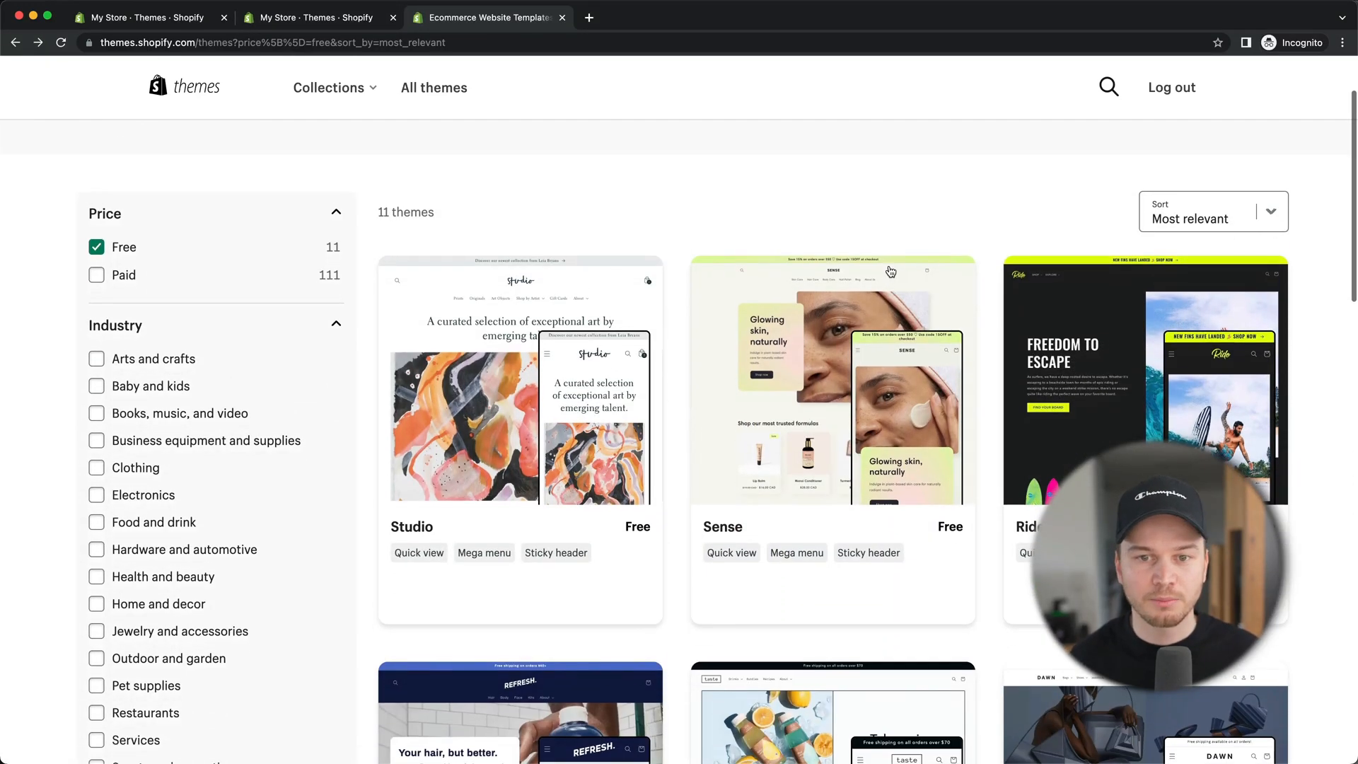
pyautogui.scroll(-3, 891, 272)
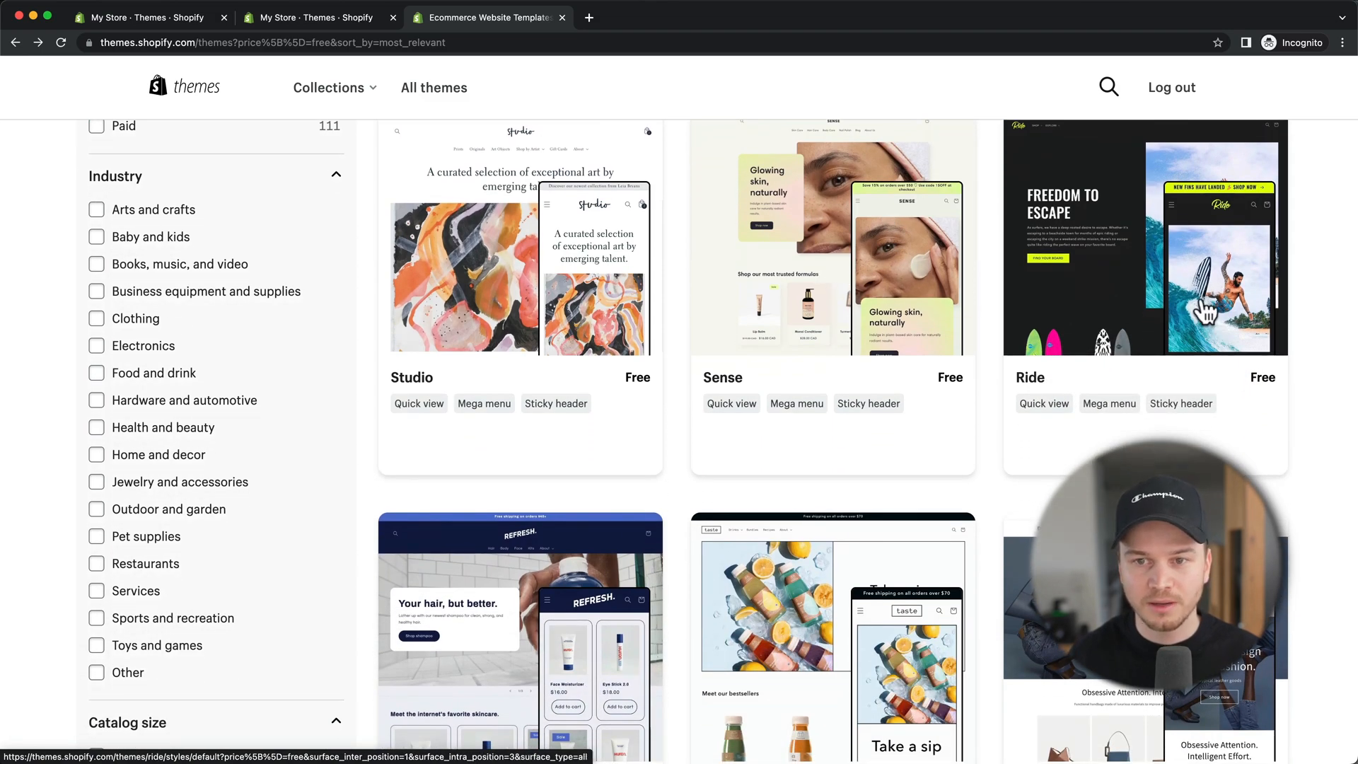
pyautogui.scroll(-3, 1146, 332)
pyautogui.scroll(-3, 1143, 336)
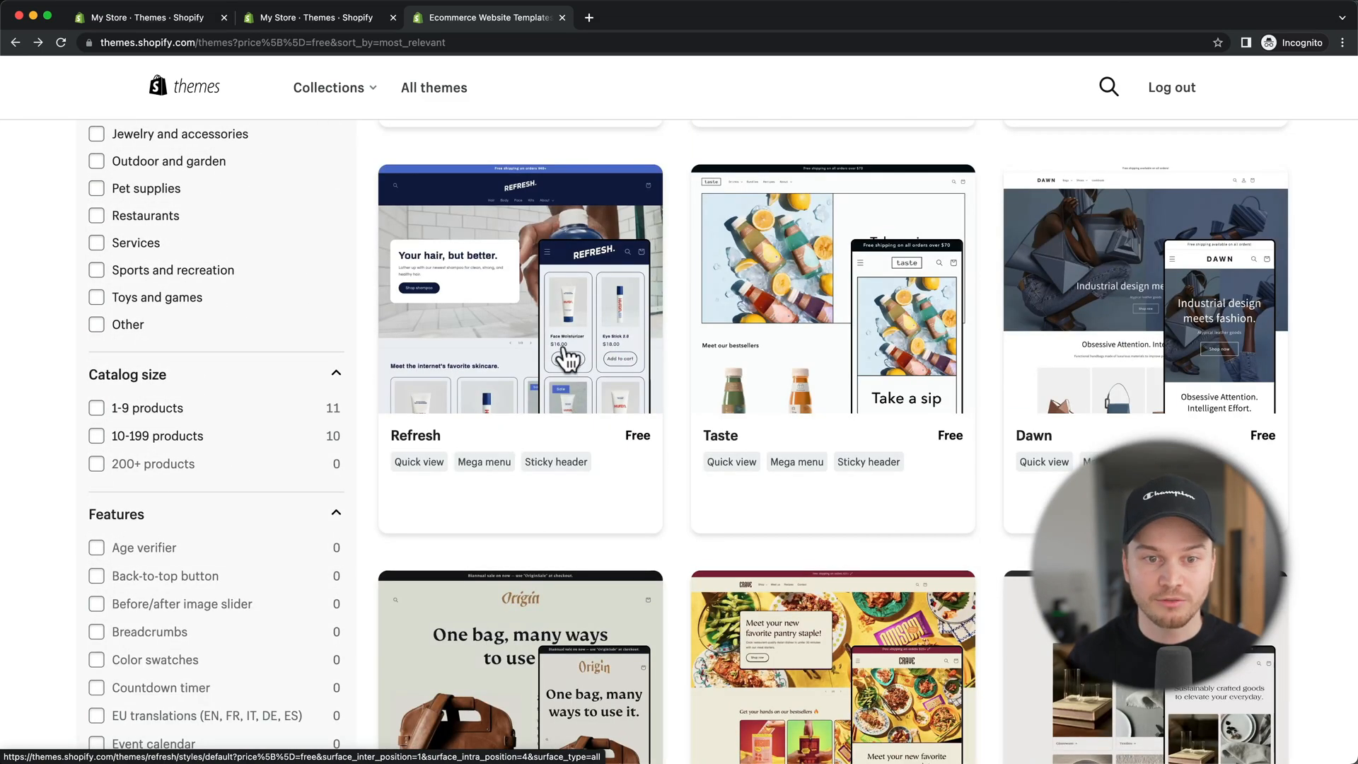
pyautogui.scroll(1, 567, 363)
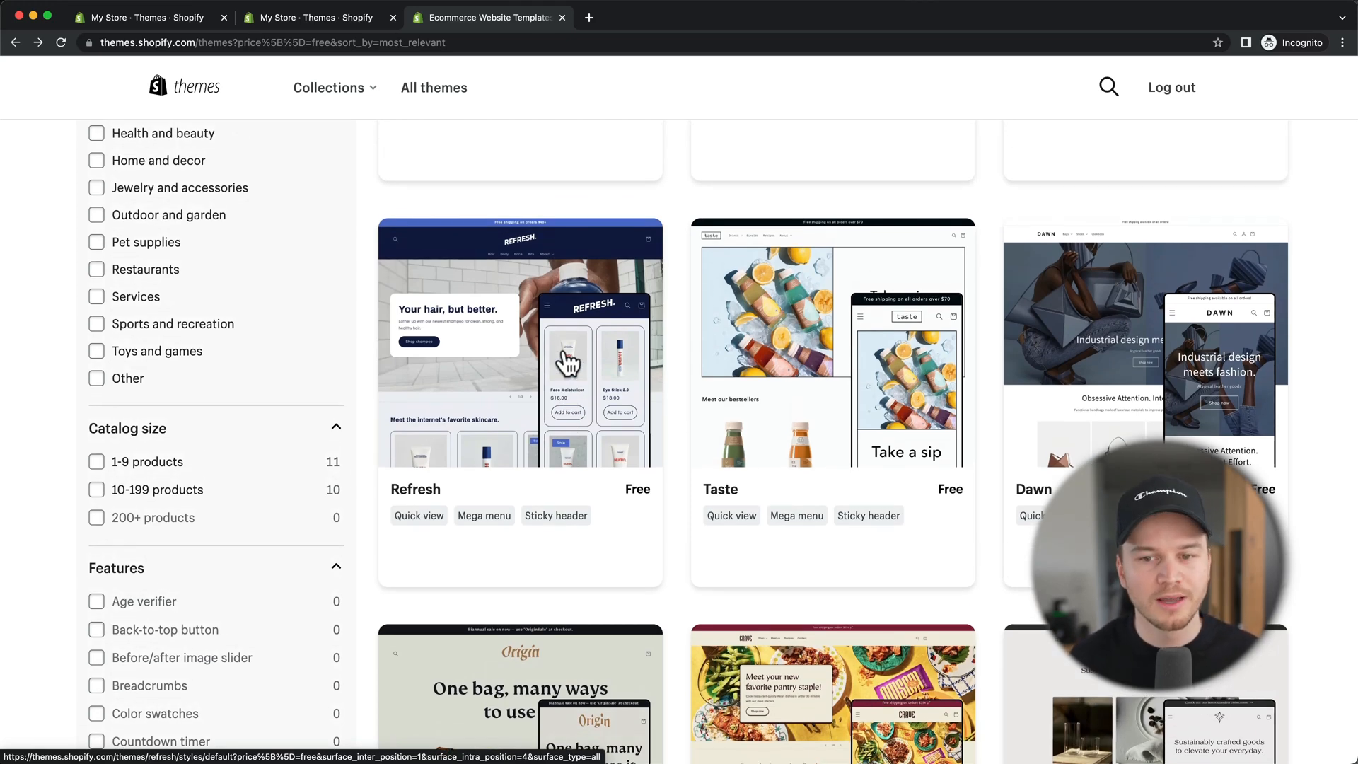
pyautogui.scroll(7, 568, 363)
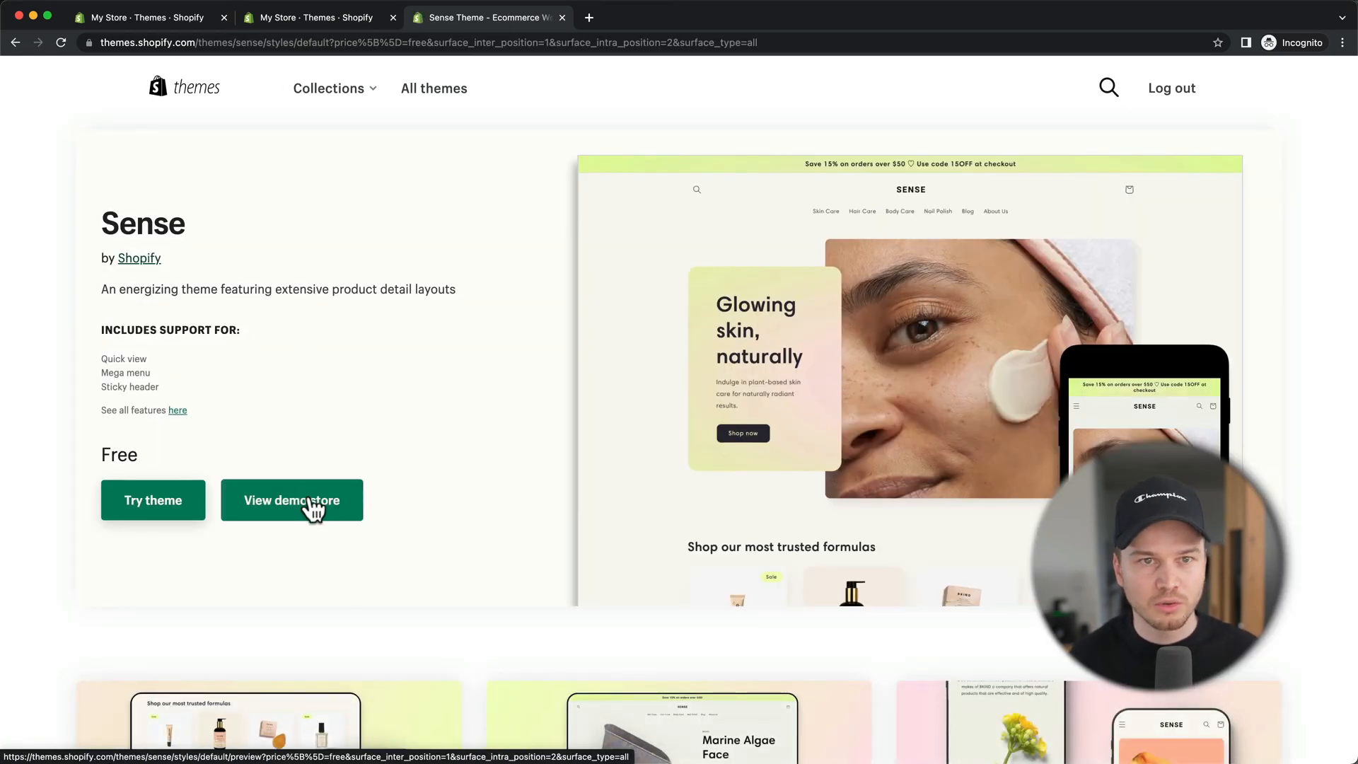
# Step: Return to the theme list and add the free Refresh theme to the store
pyautogui.hscroll(-5, 453, 409)
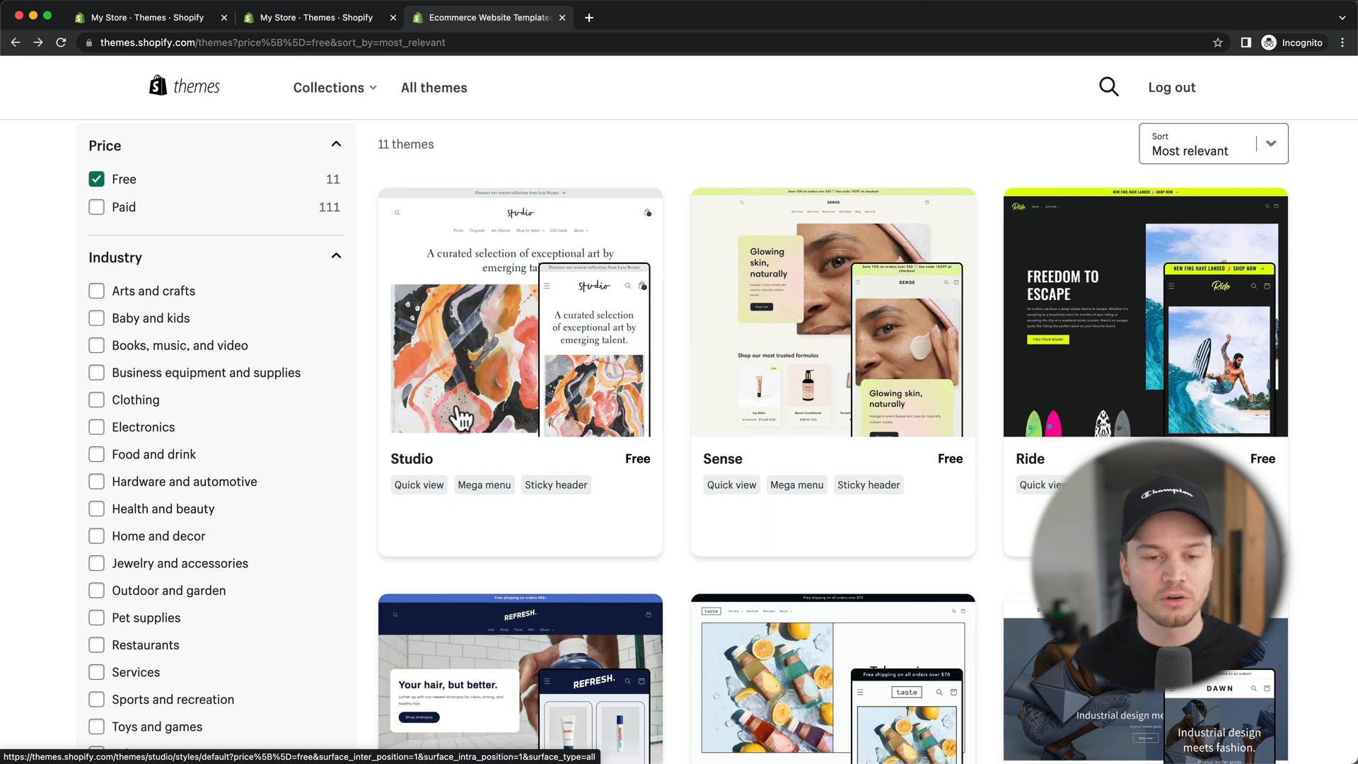
pyautogui.scroll(-5, 464, 418)
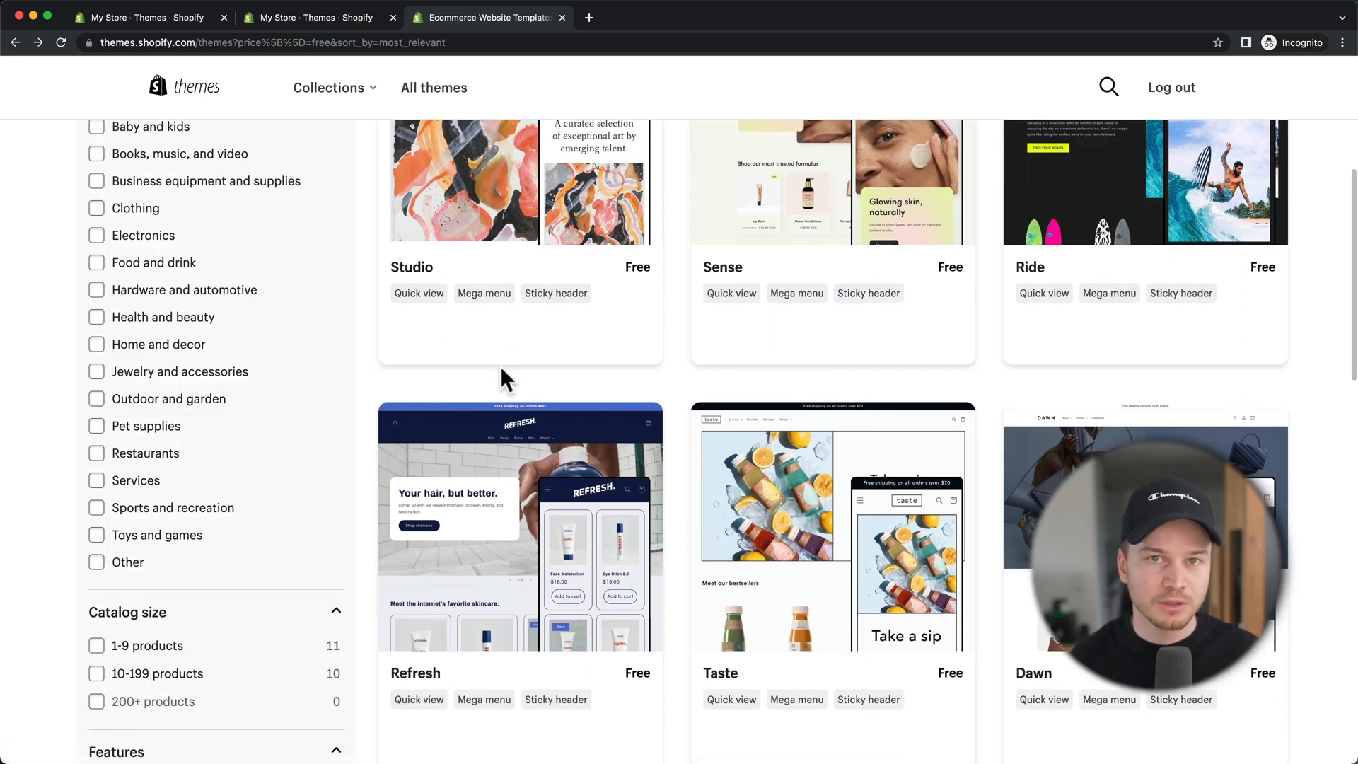
pyautogui.scroll(-2, 510, 452)
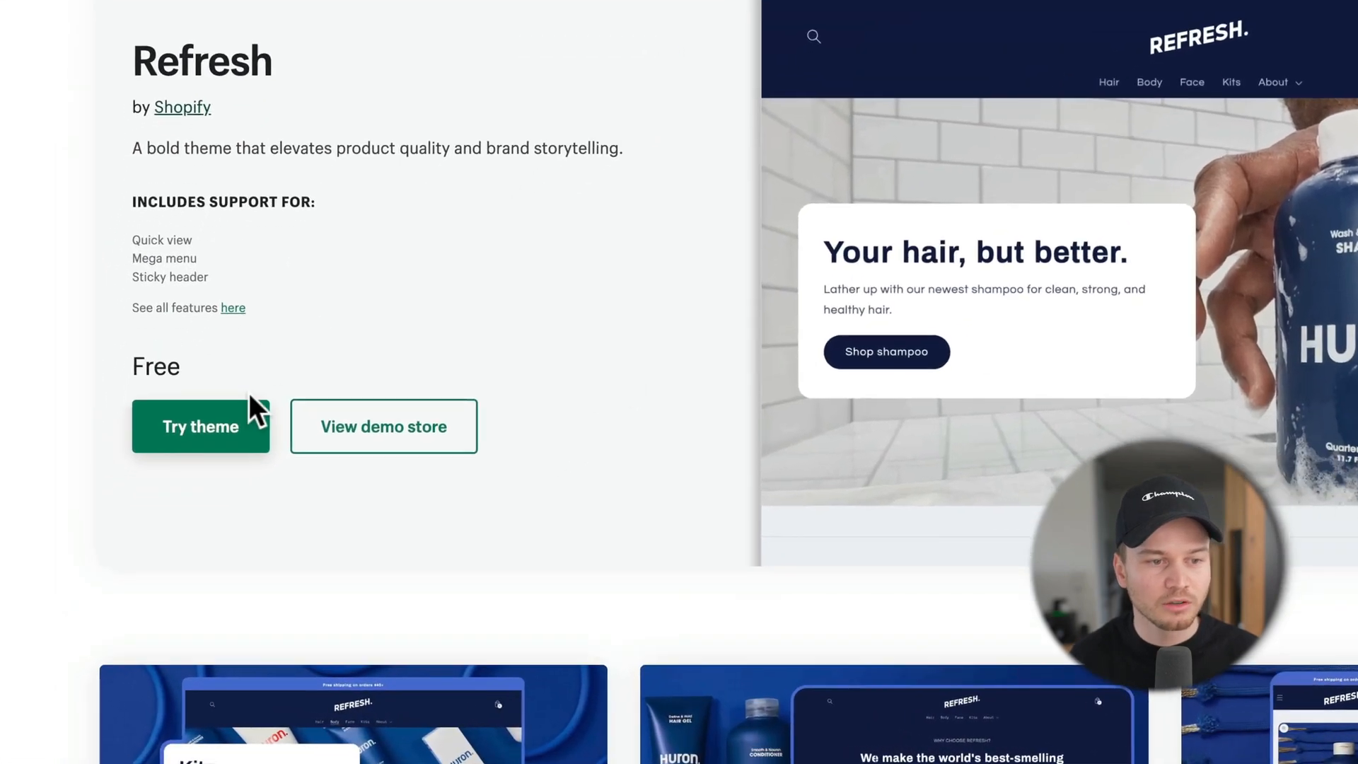
pyautogui.click(219, 453)
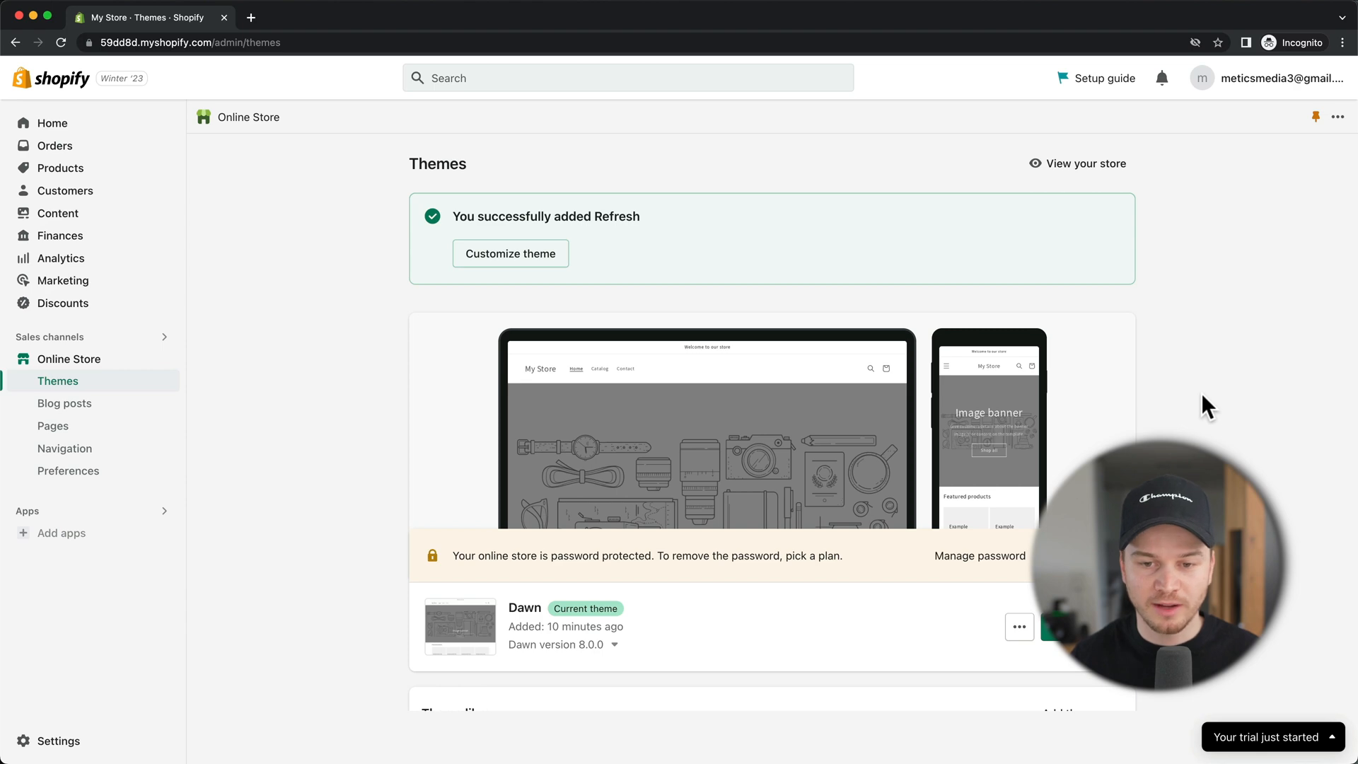
# Step: Publish Refresh from the Theme library, replacing Dawn as the live theme
pyautogui.scroll(-5, 1203, 394)
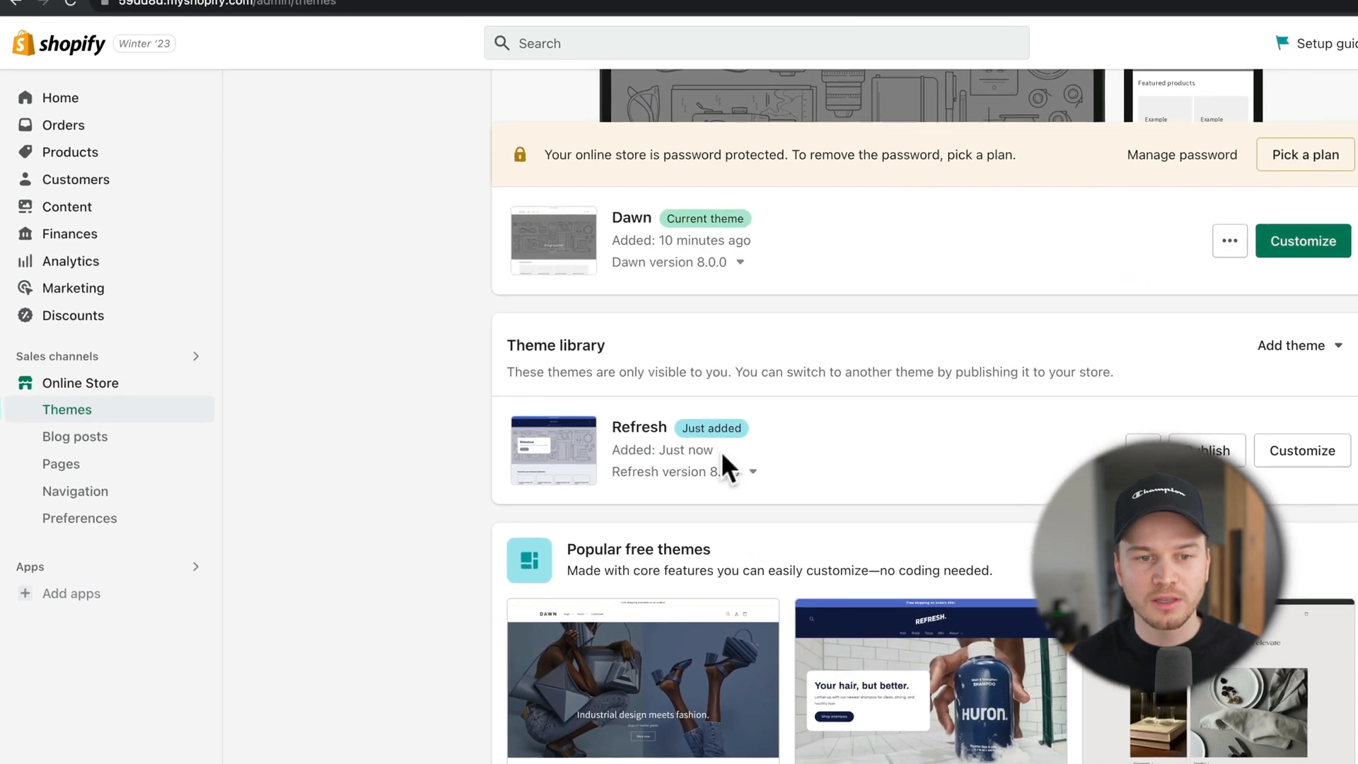
pyautogui.moveTo(602, 351); pyautogui.dragTo(661, 354)
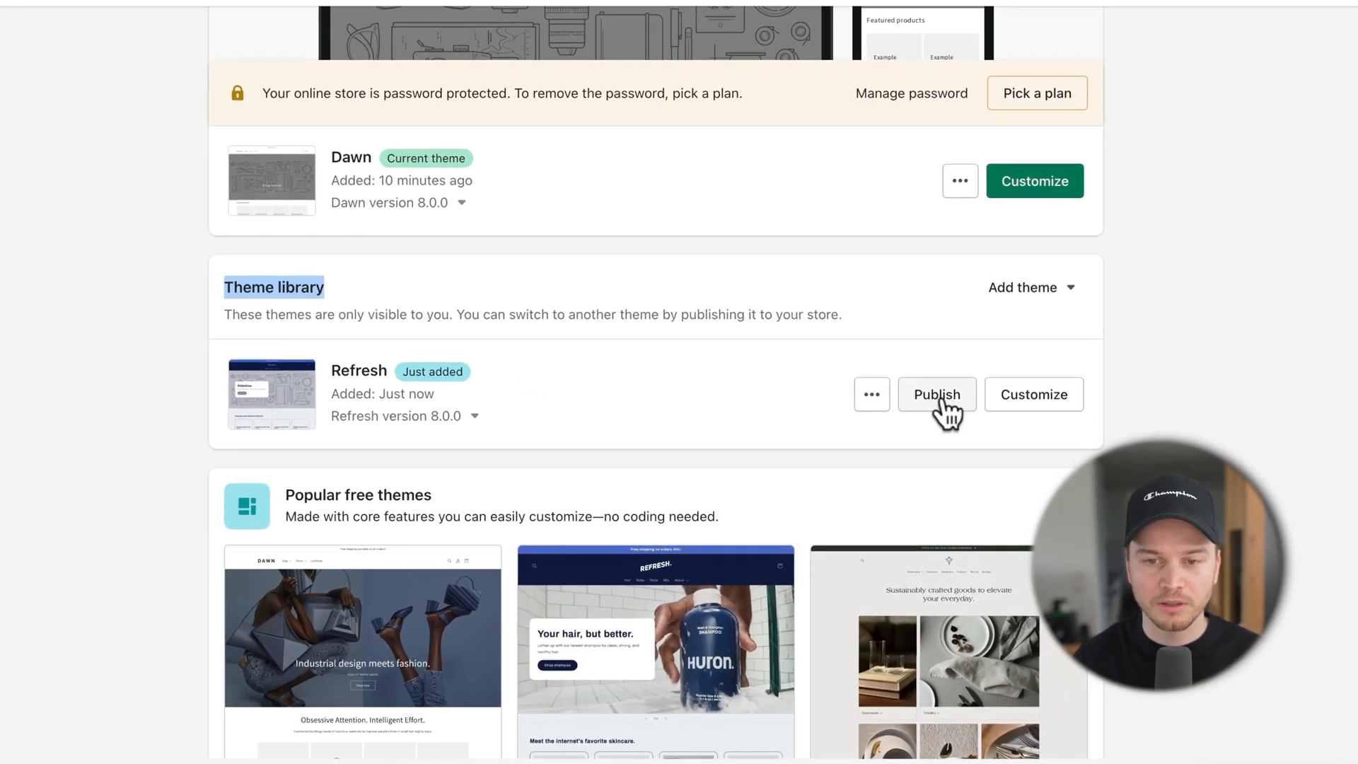
pyautogui.click(986, 410)
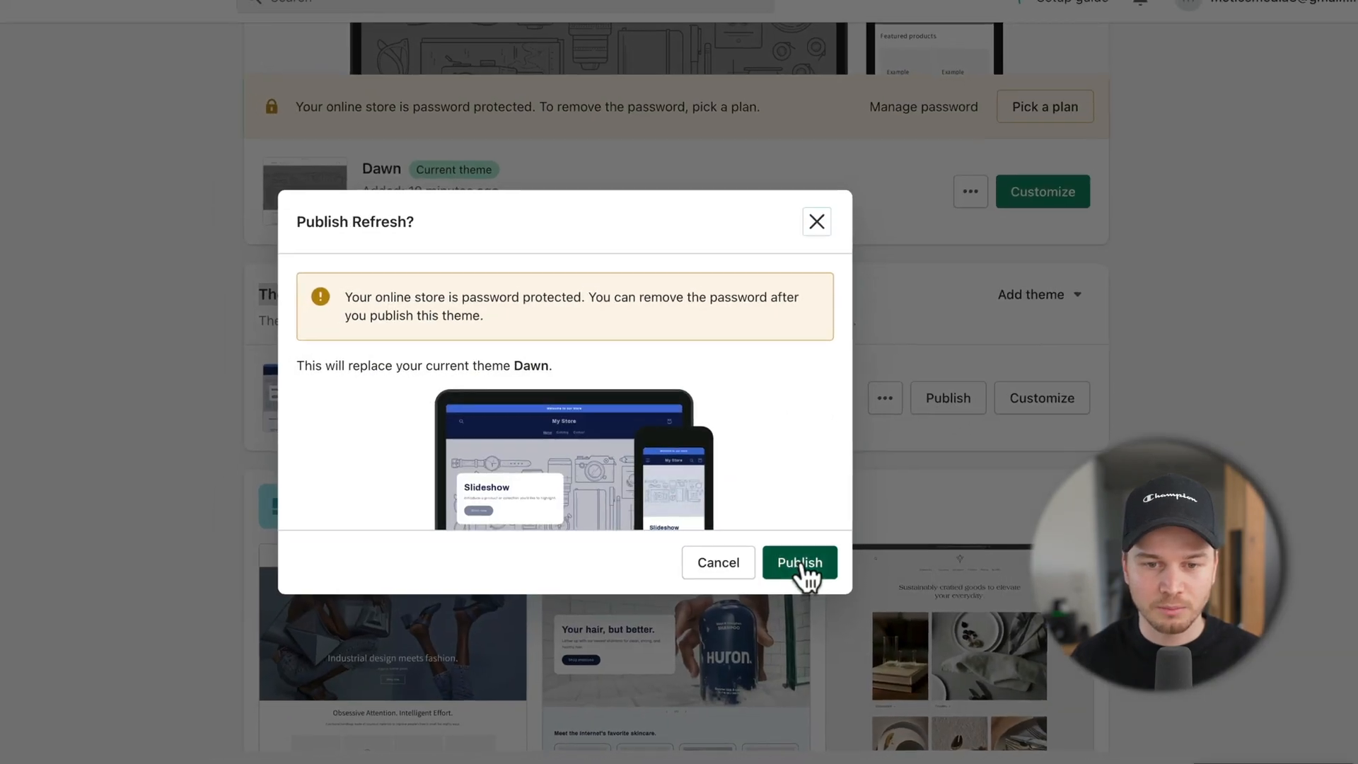
pyautogui.click(803, 566)
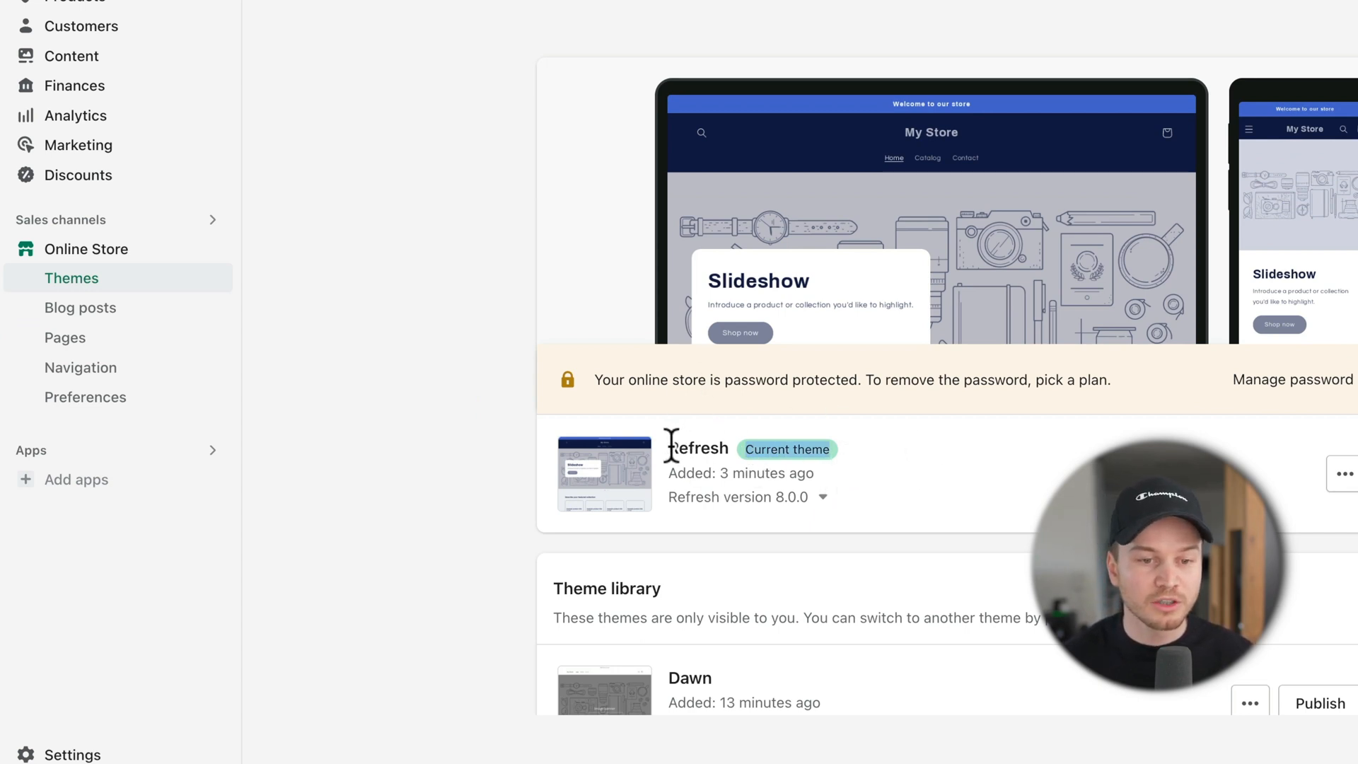
pyautogui.moveTo(671, 445); pyautogui.dragTo(728, 445)
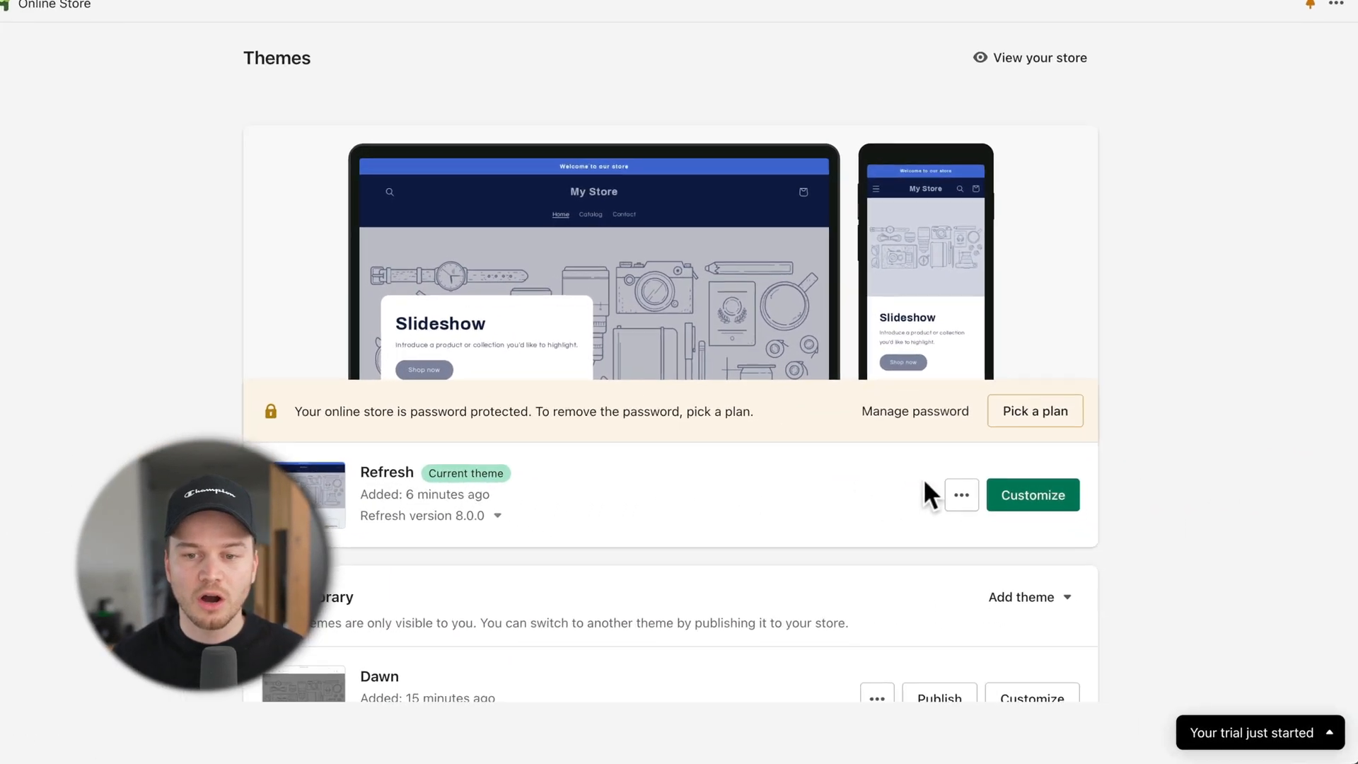
# Step: Open the Refresh theme editor and check the list of store pages
pyautogui.click(1029, 499)
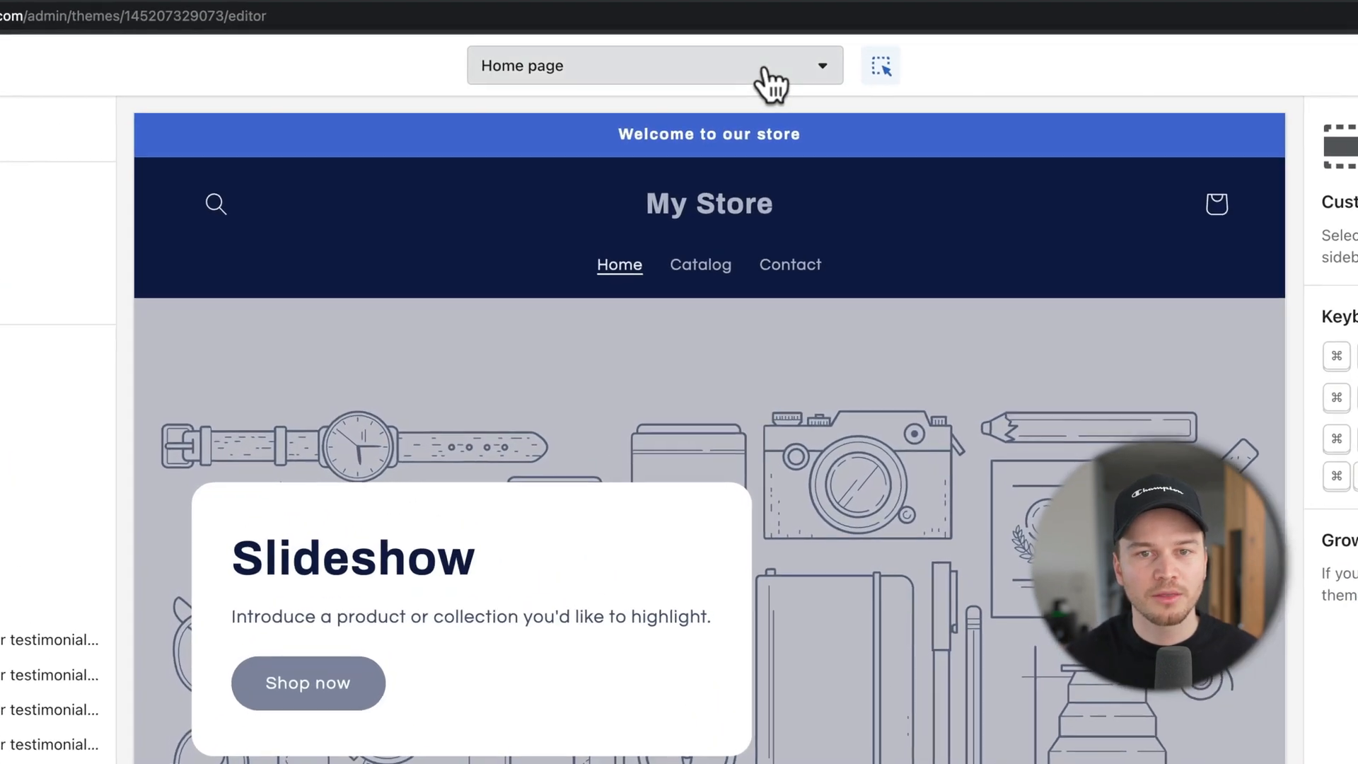
pyautogui.click(743, 80)
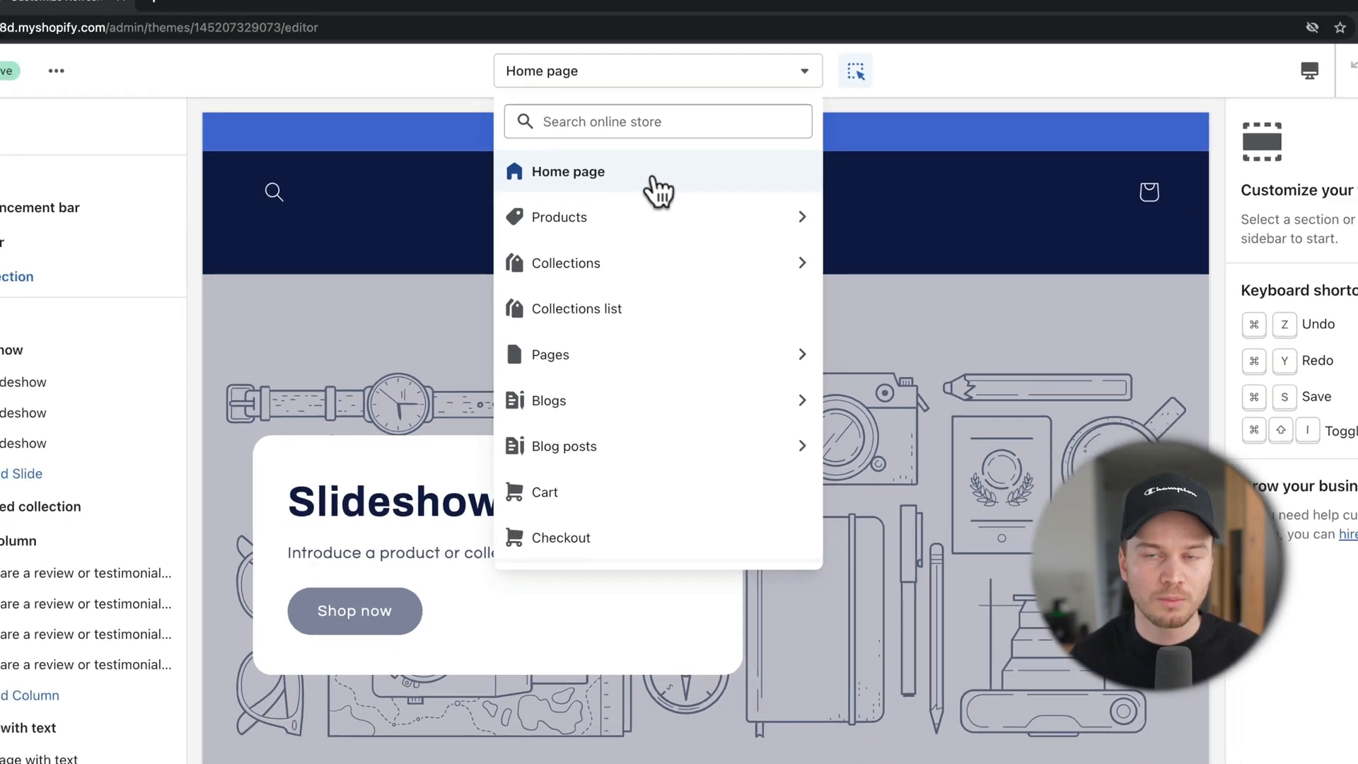
pyautogui.click(1180, 85)
# Step: Preview the home page at mobile width, then switch back to desktop
pyautogui.click(1315, 76)
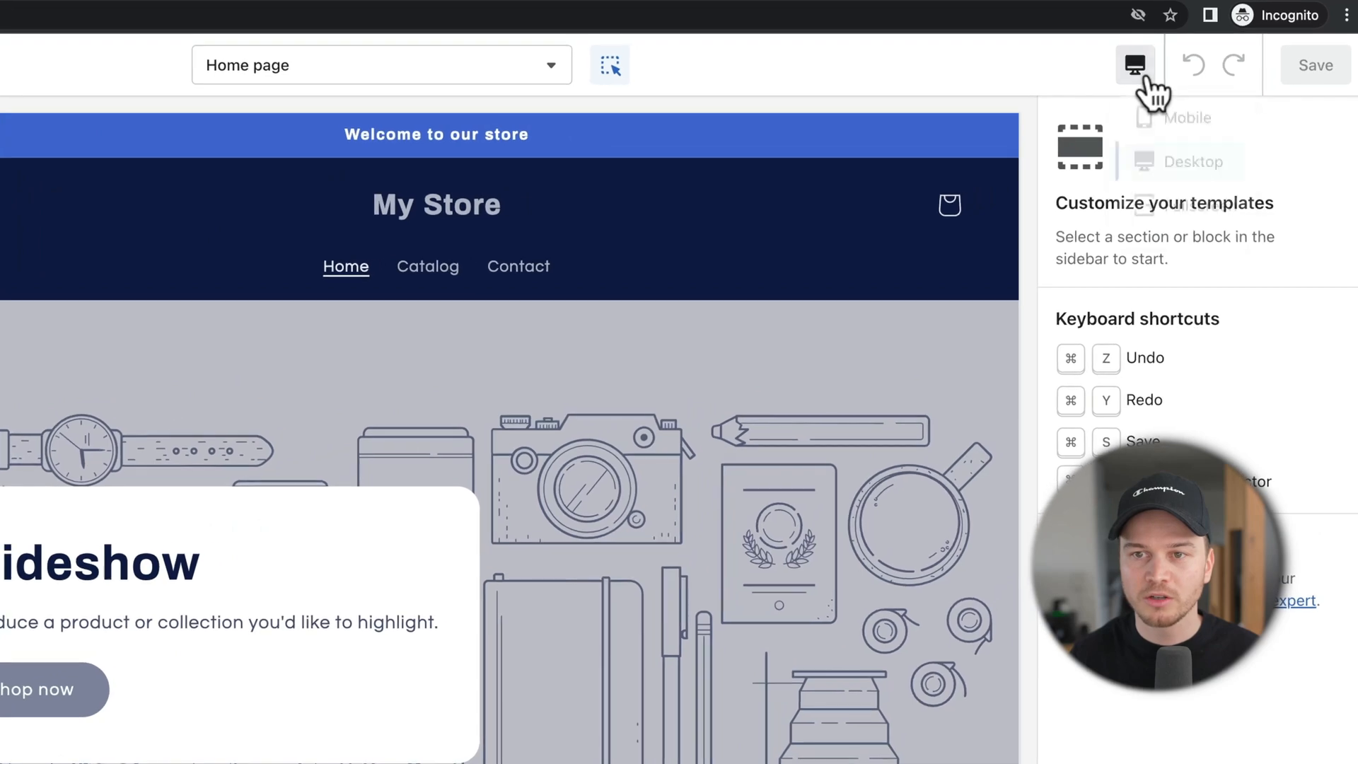
pyautogui.click(1182, 124)
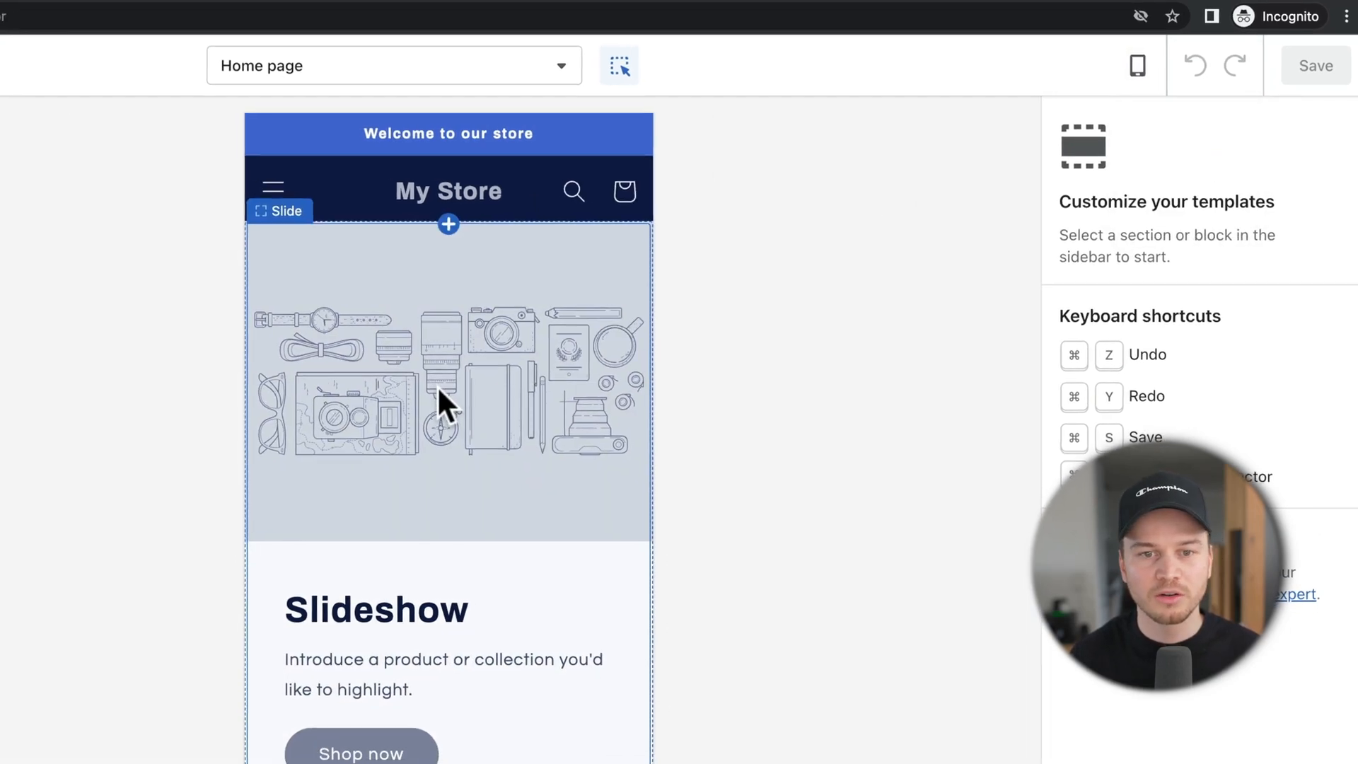
pyautogui.scroll(-5, 426, 390)
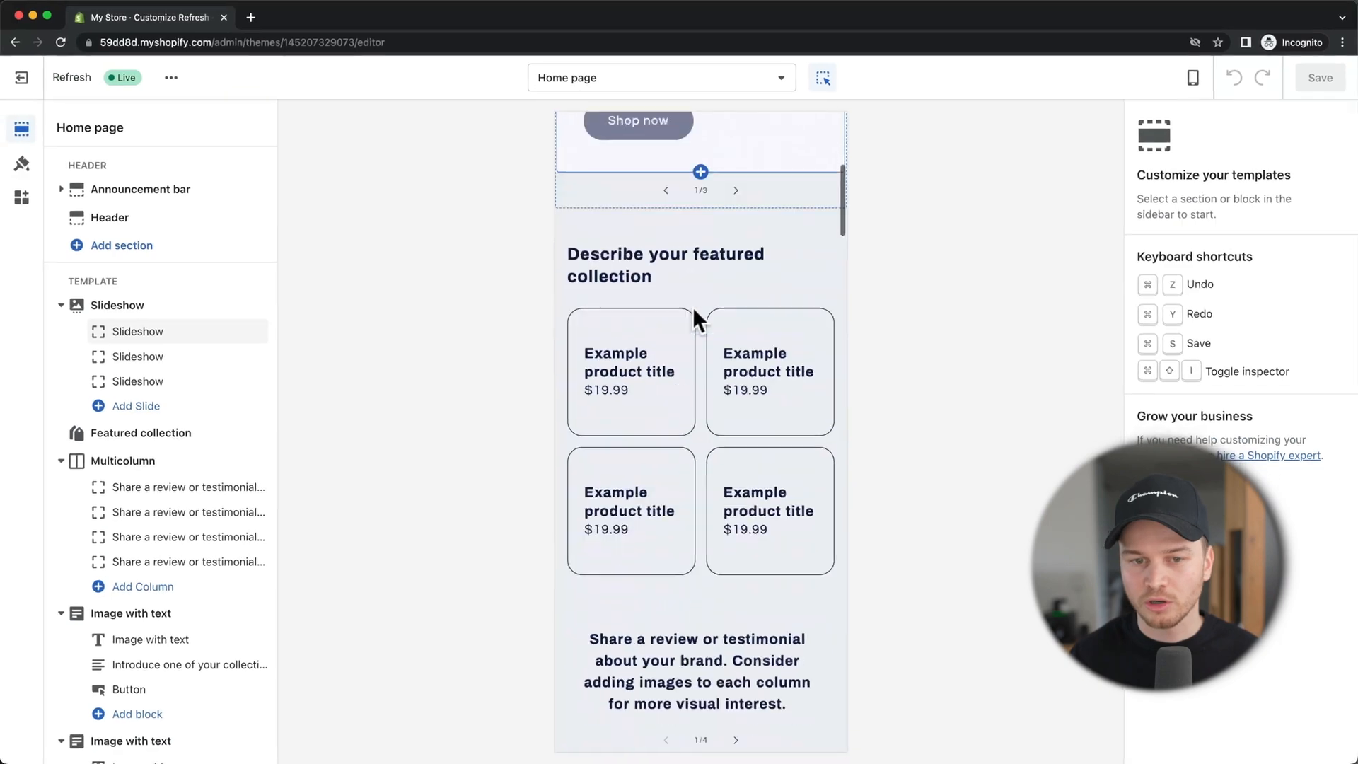
pyautogui.scroll(-3, 693, 307)
pyautogui.scroll(10, 693, 306)
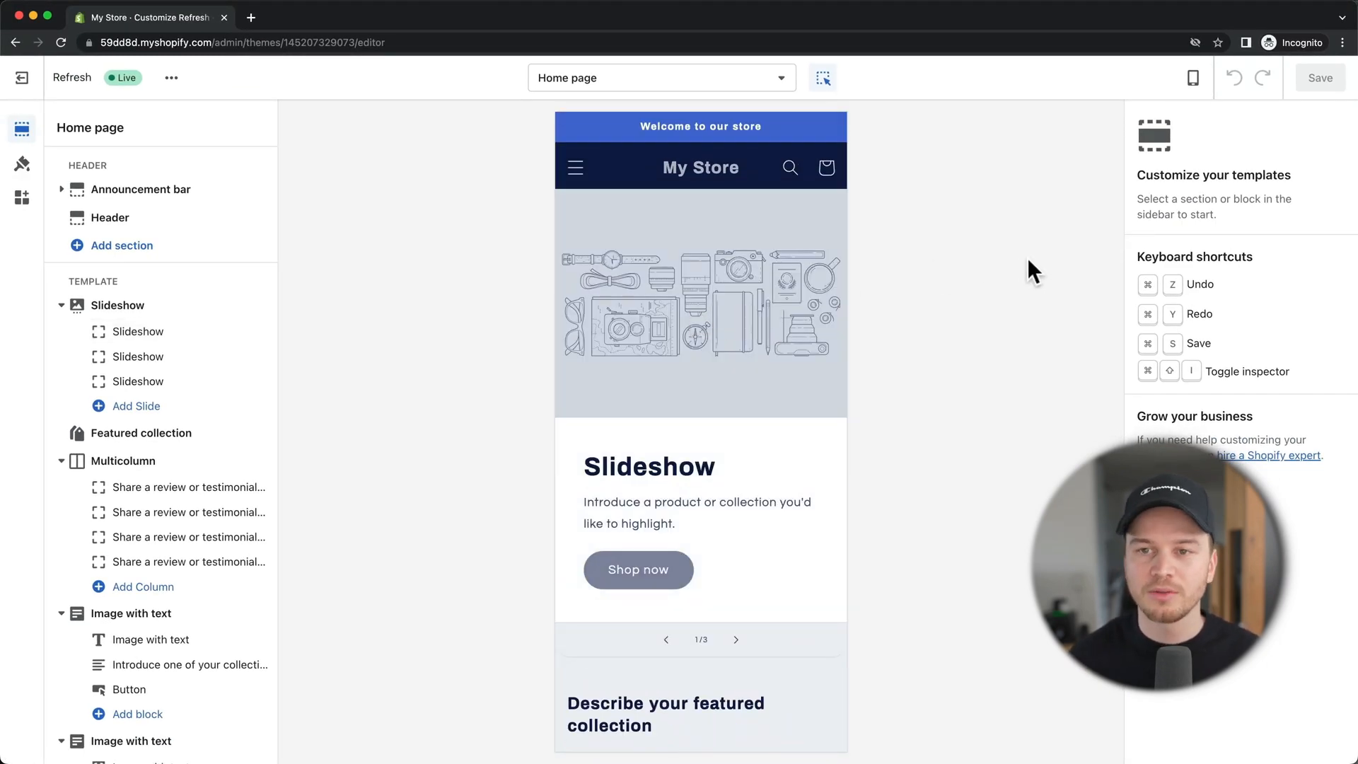
pyautogui.click(1192, 85)
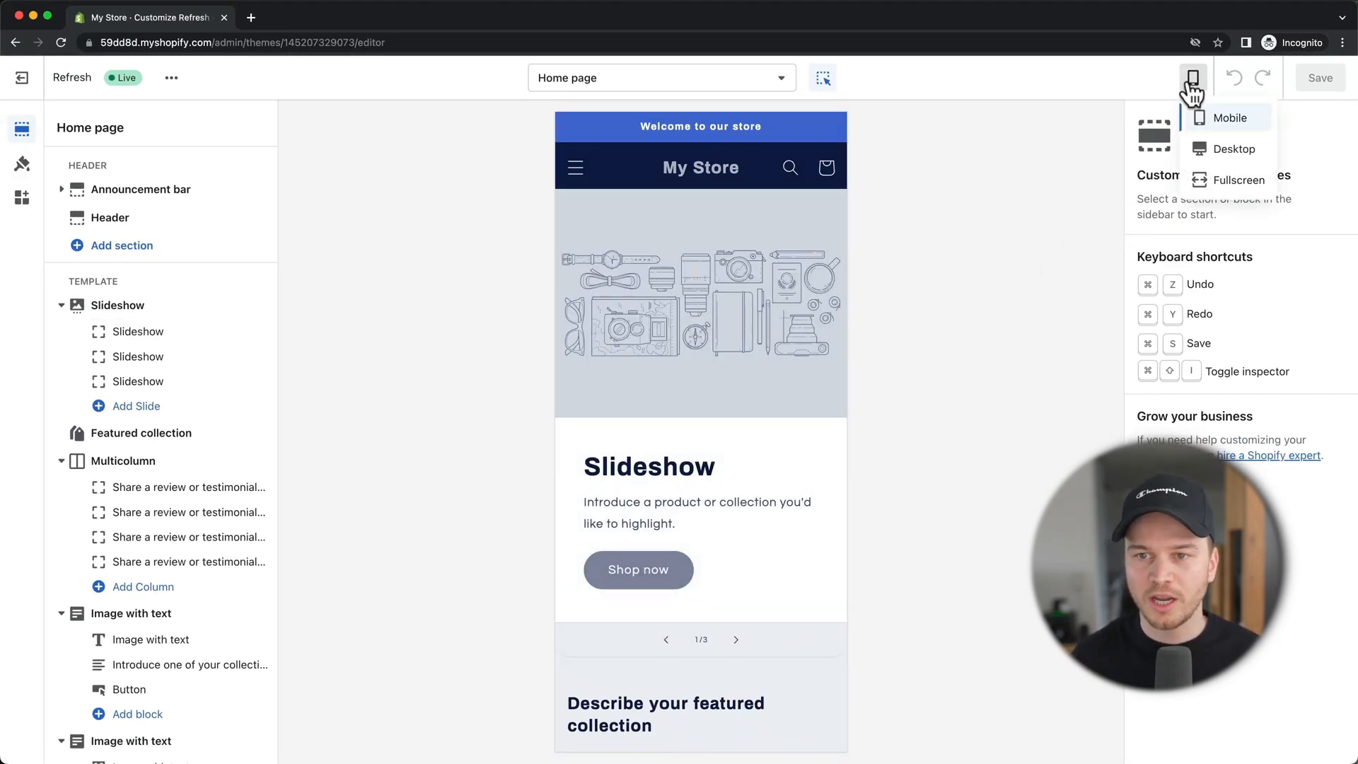
pyautogui.click(1225, 151)
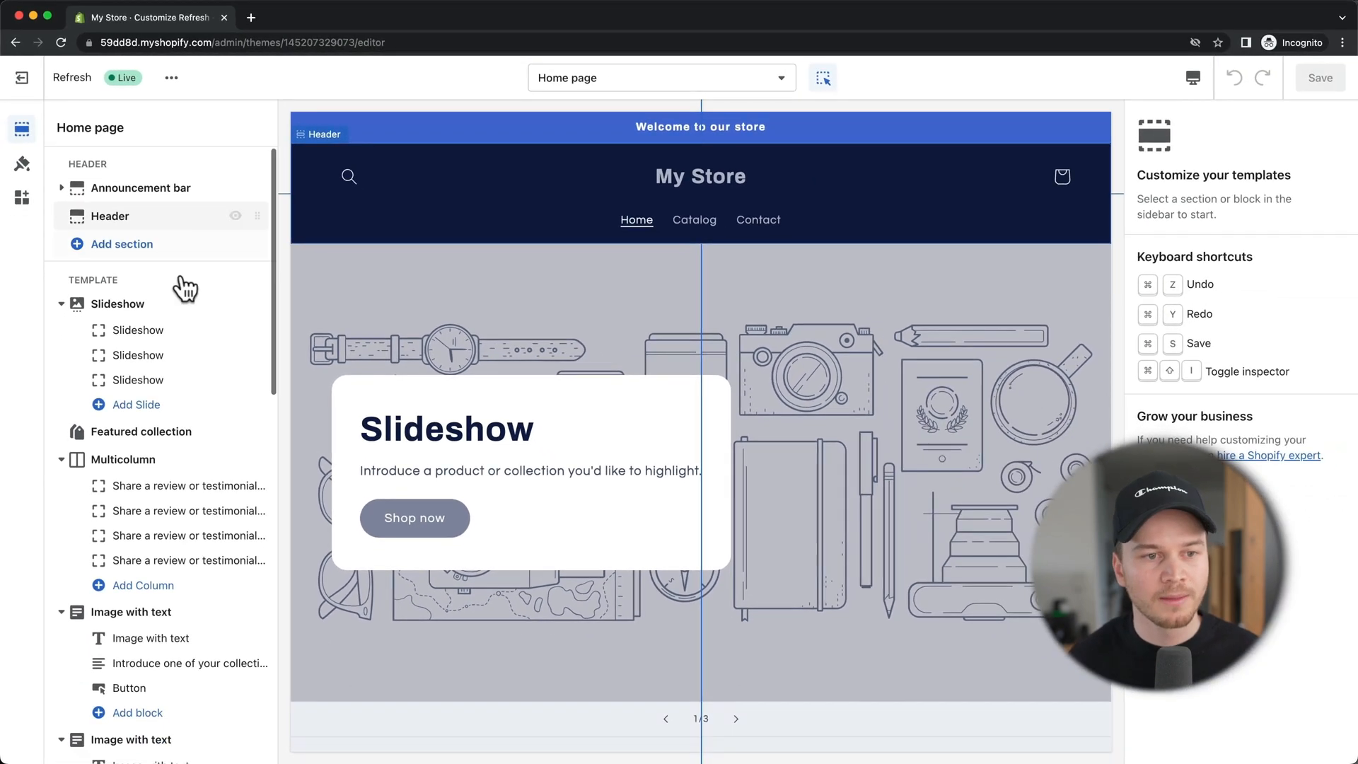
pyautogui.scroll(-10, 185, 287)
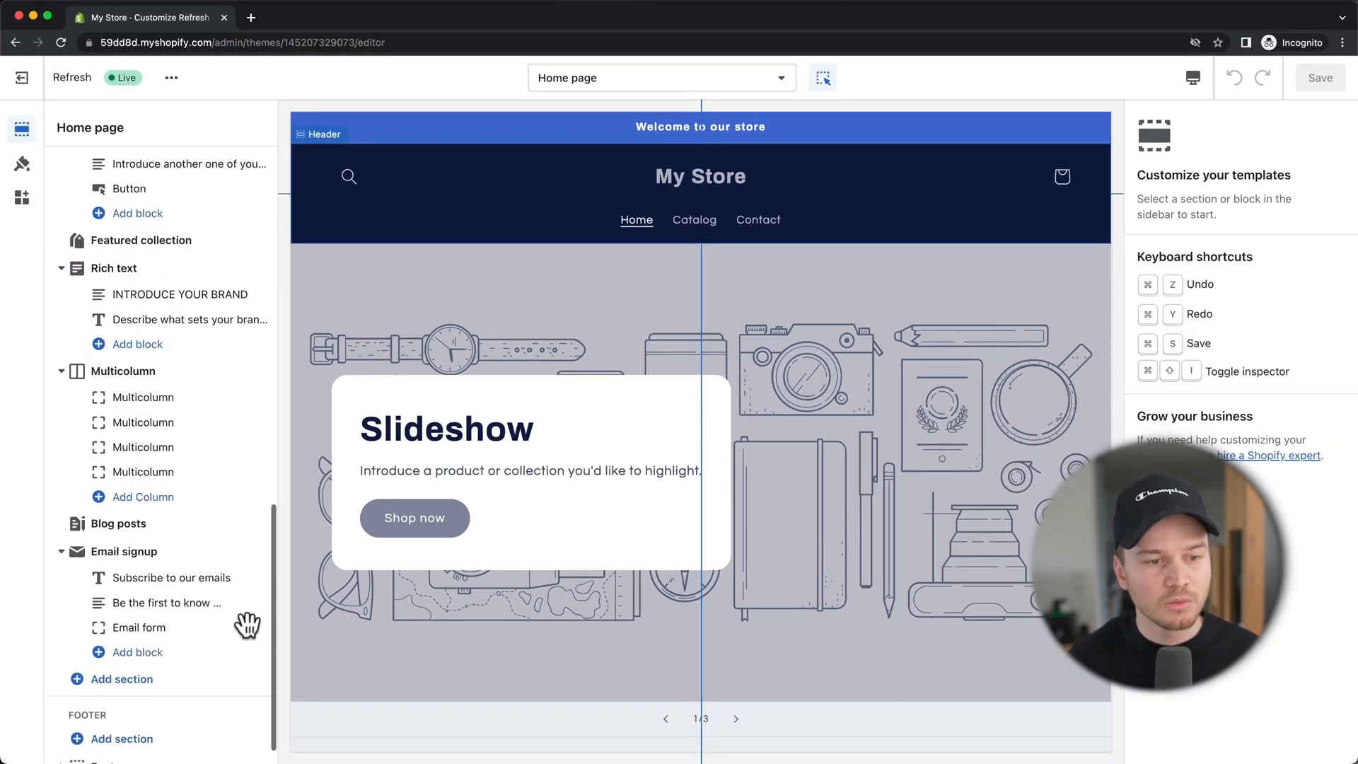
pyautogui.moveTo(170, 736)
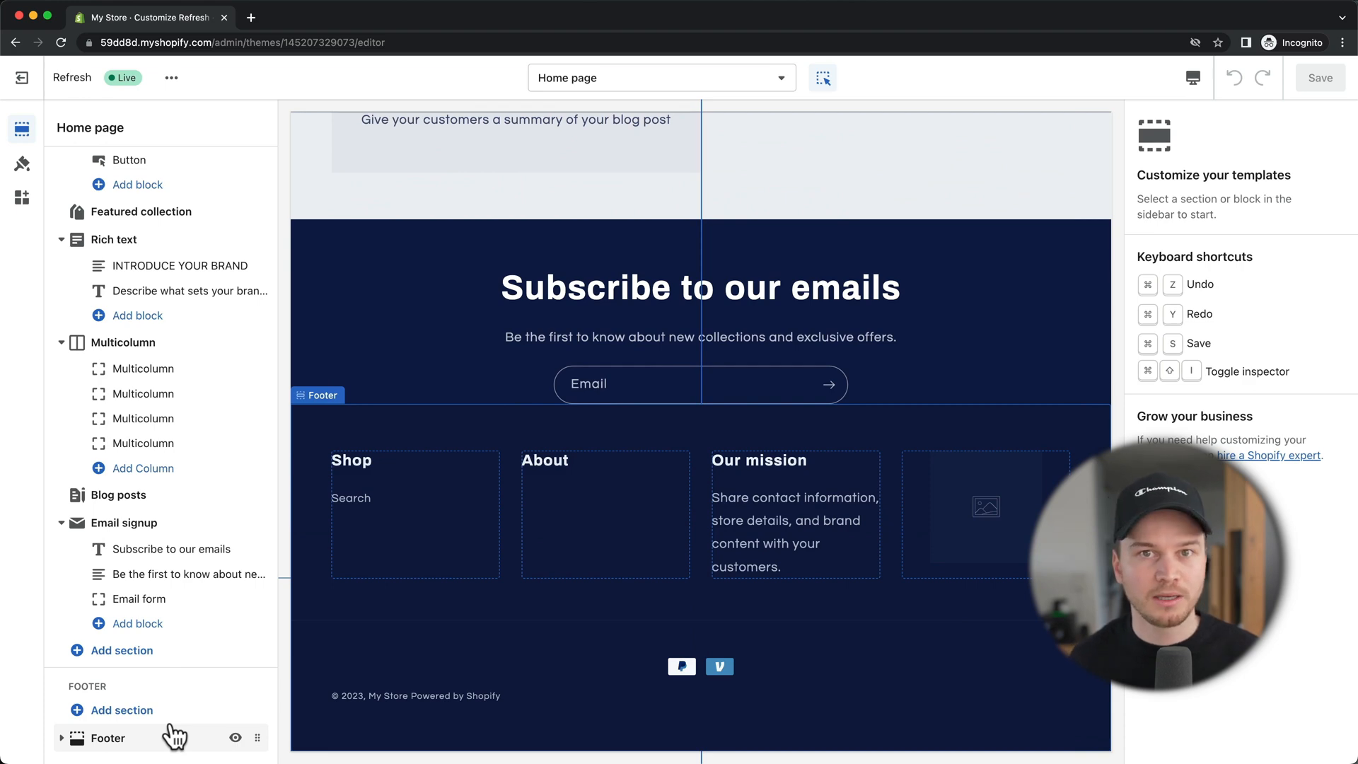
pyautogui.scroll(15, 171, 706)
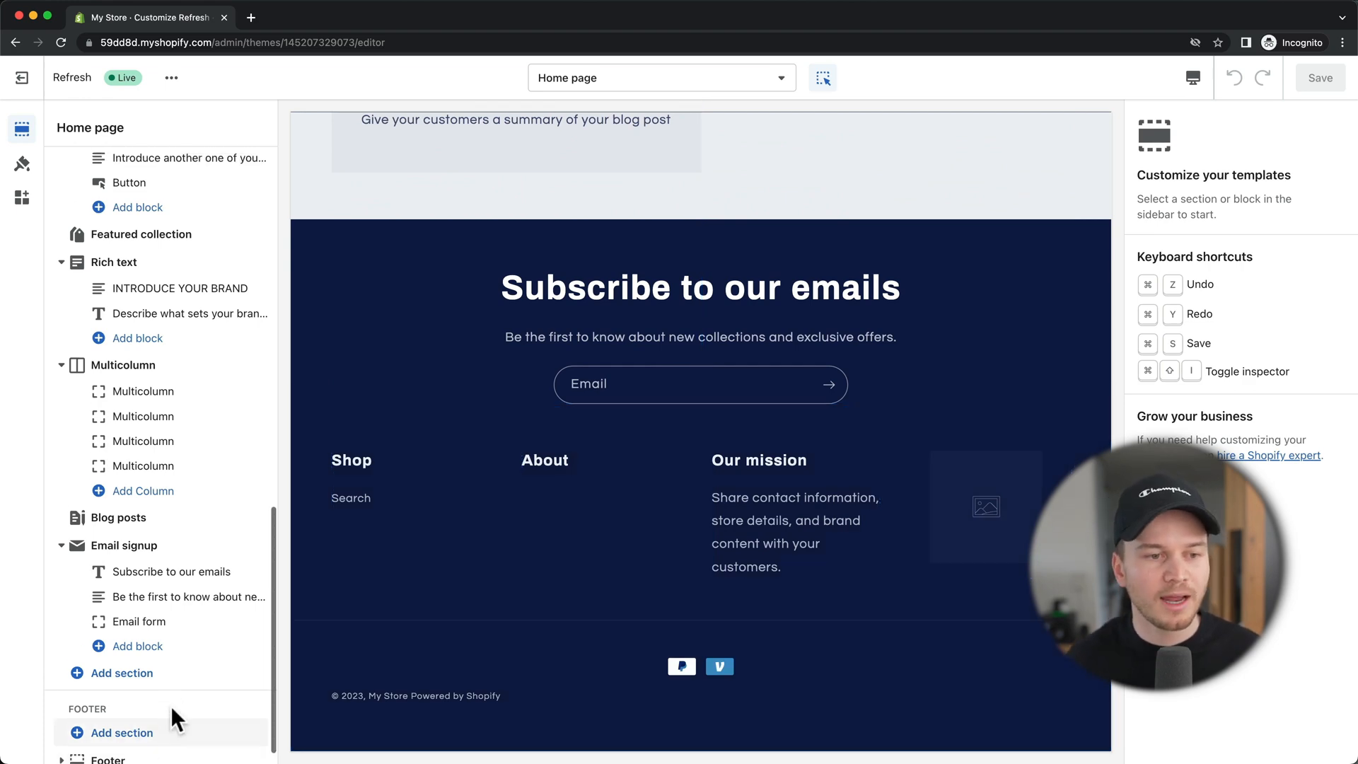
pyautogui.scroll(5, 189, 636)
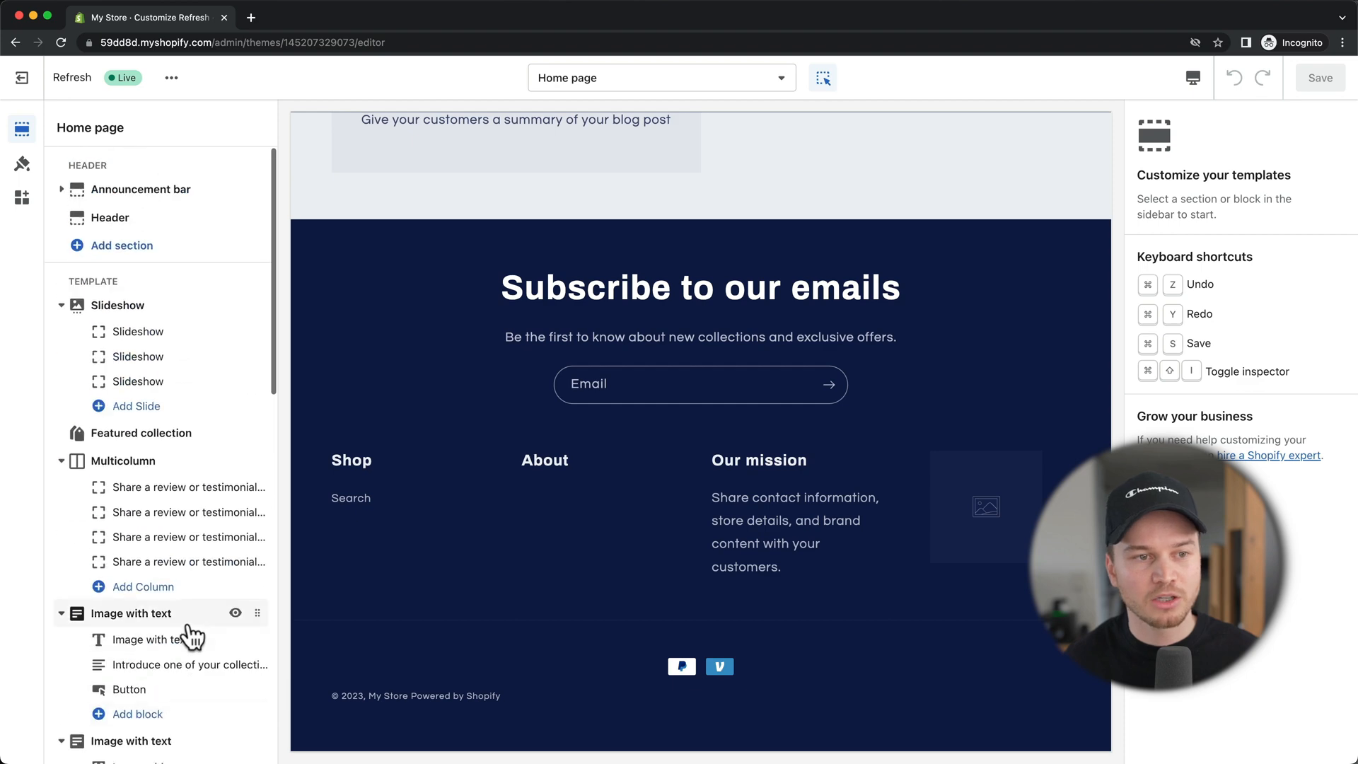
pyautogui.moveTo(190, 303)
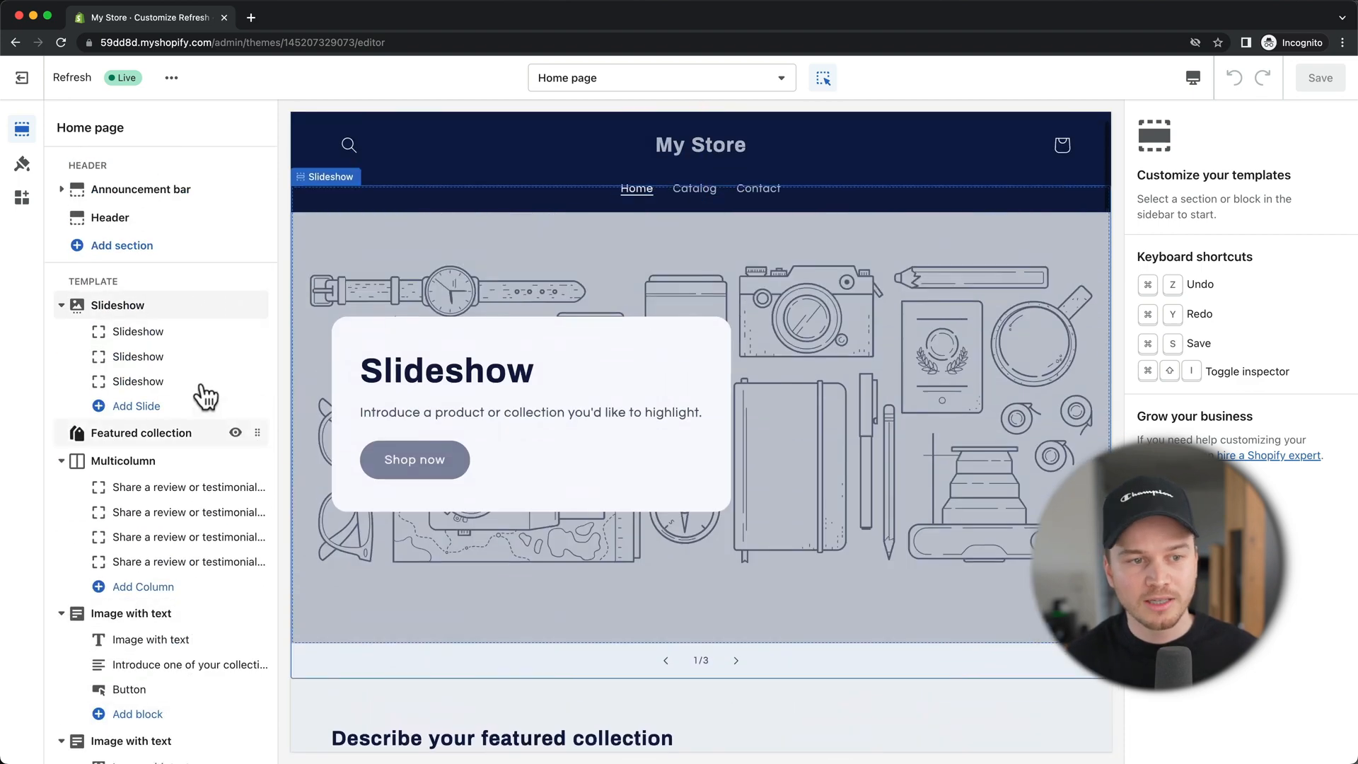
pyautogui.scroll(-2, 194, 306)
pyautogui.scroll(-1, 200, 311)
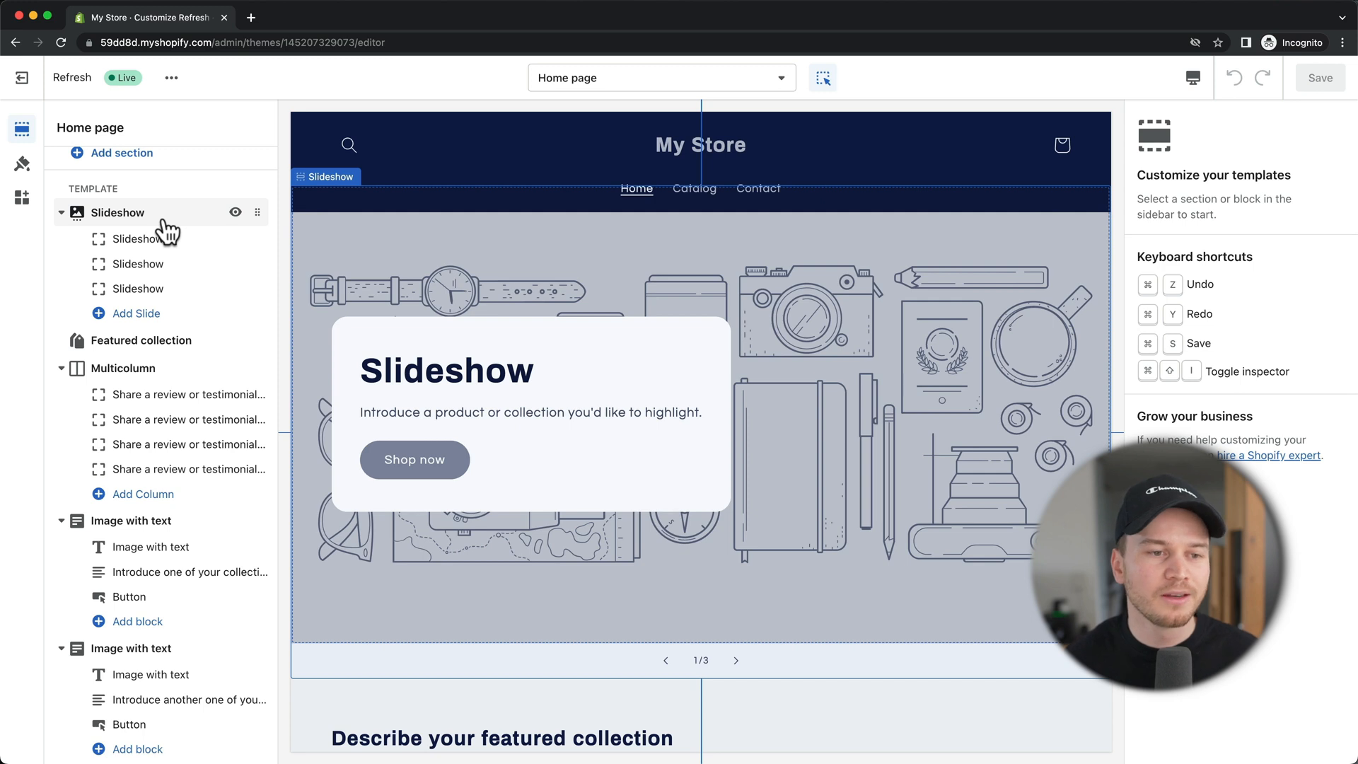
pyautogui.scroll(-1, 166, 230)
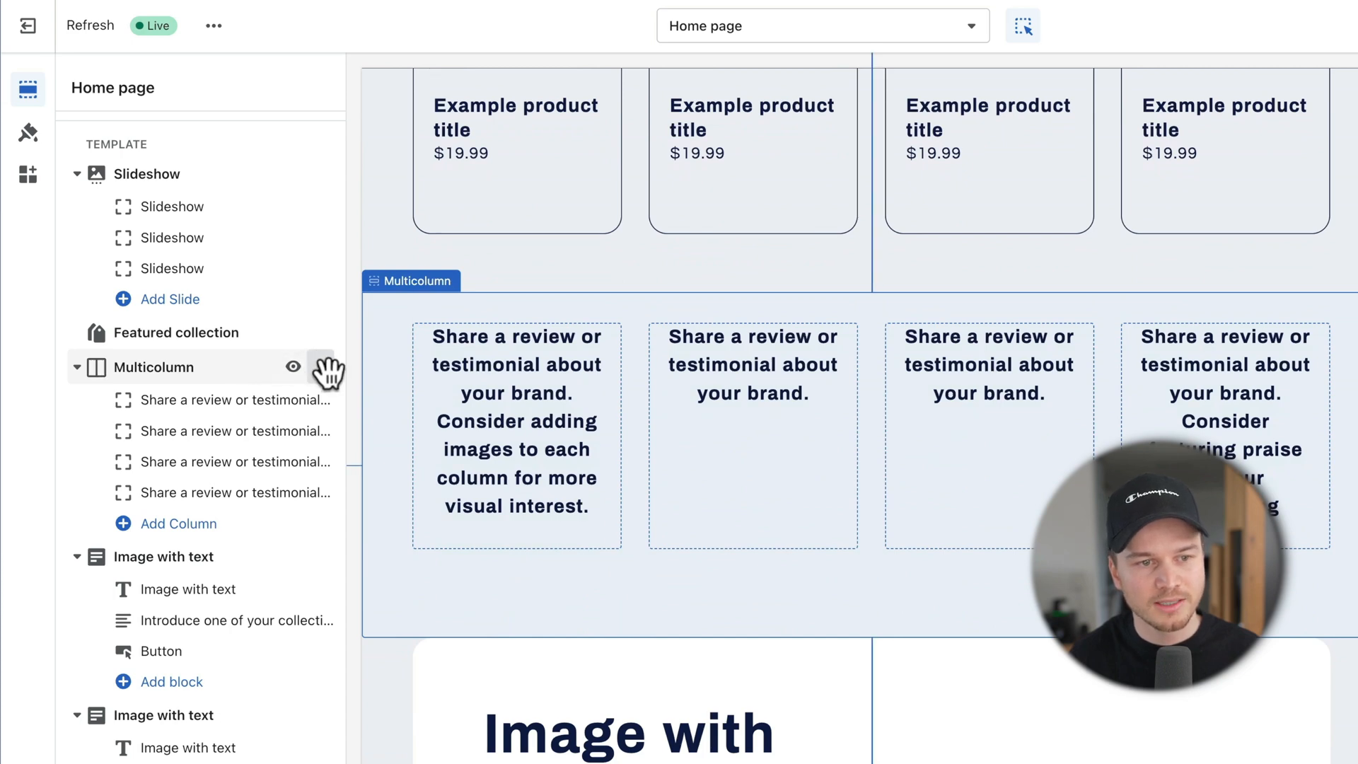
# Step: Drag Multicolumn below Image with text and delete the Slideshow section
pyautogui.moveTo(323, 366); pyautogui.dragTo(251, 649)
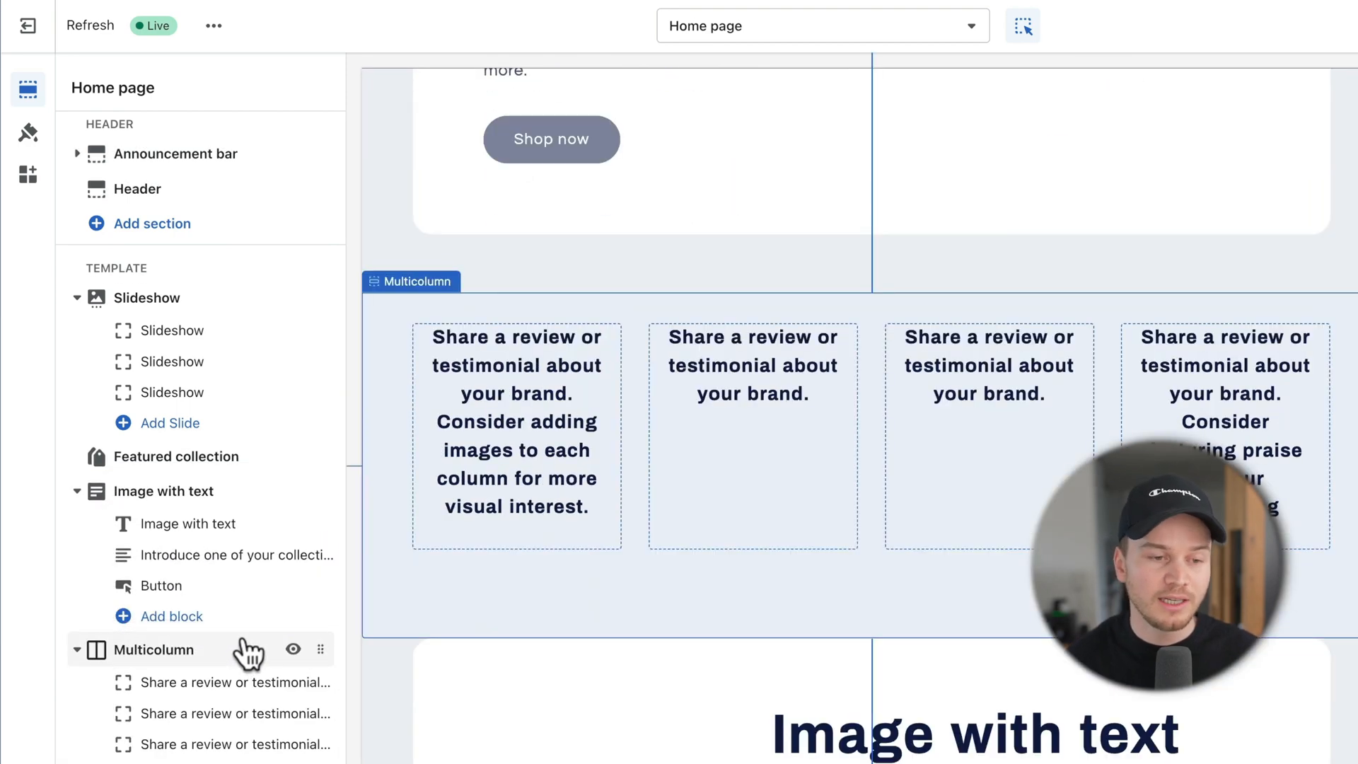
pyautogui.click(205, 495)
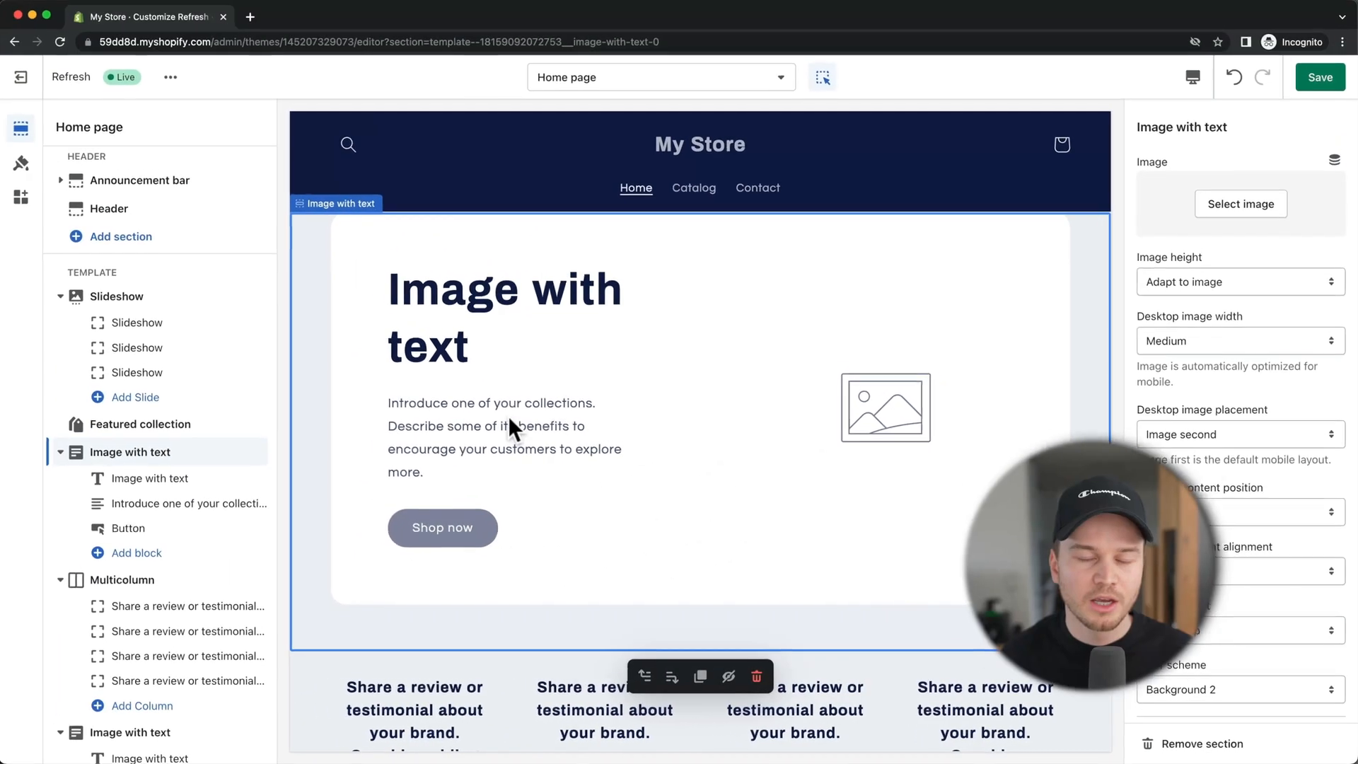
pyautogui.click(361, 362)
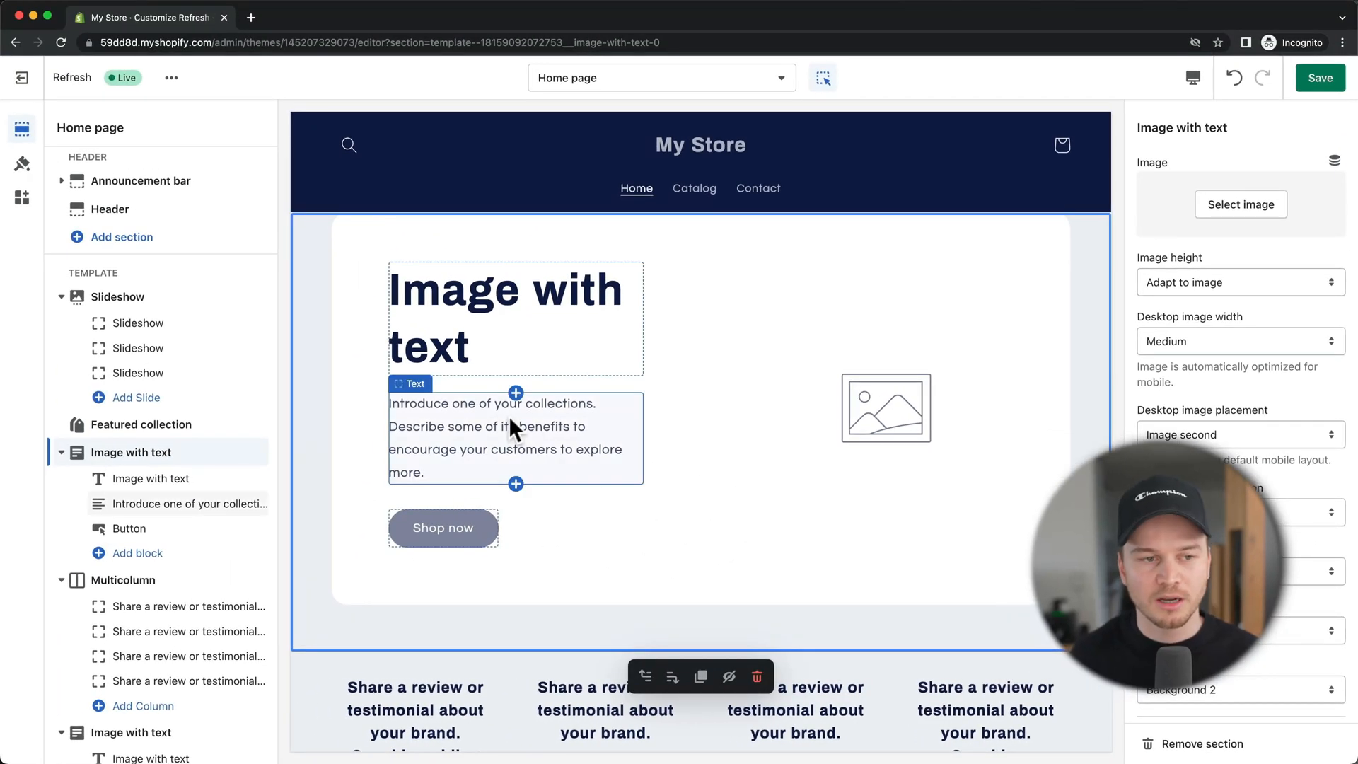
pyautogui.click(164, 310)
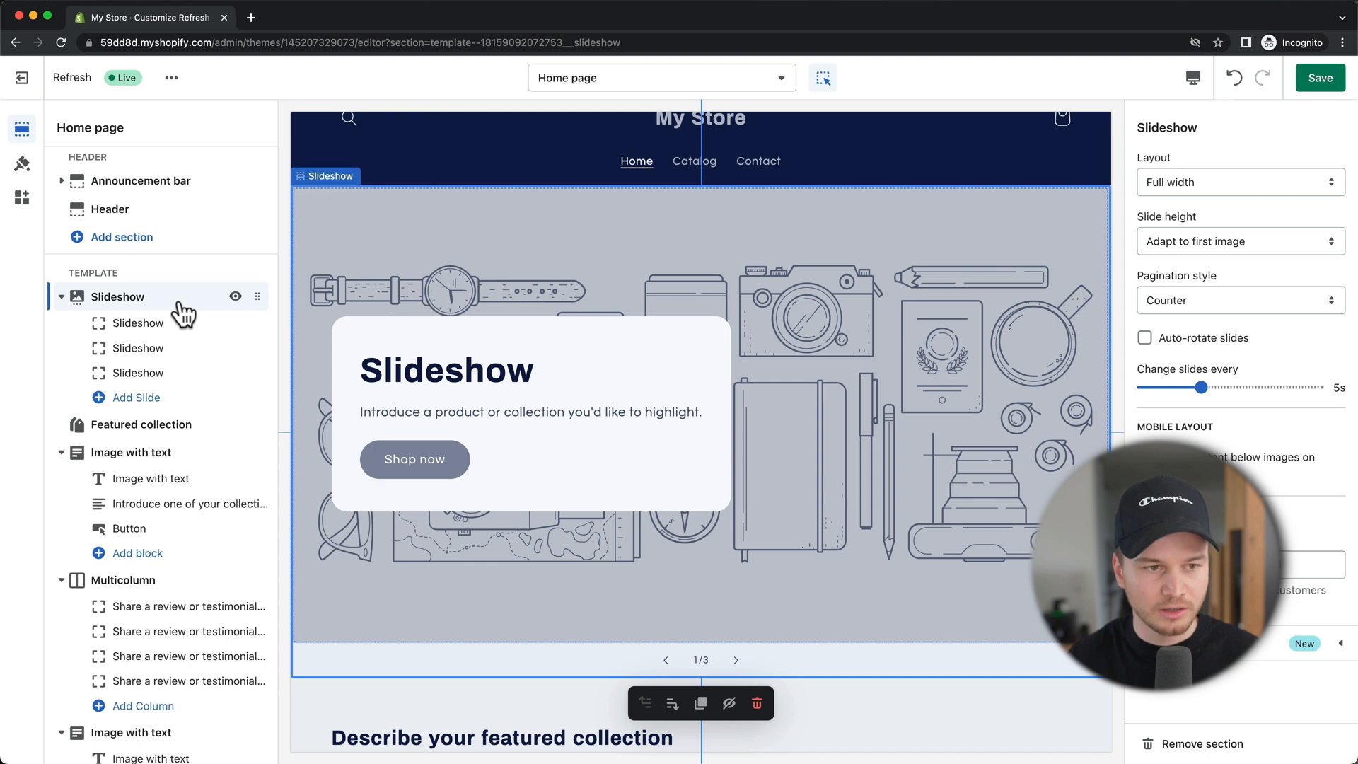
pyautogui.click(757, 705)
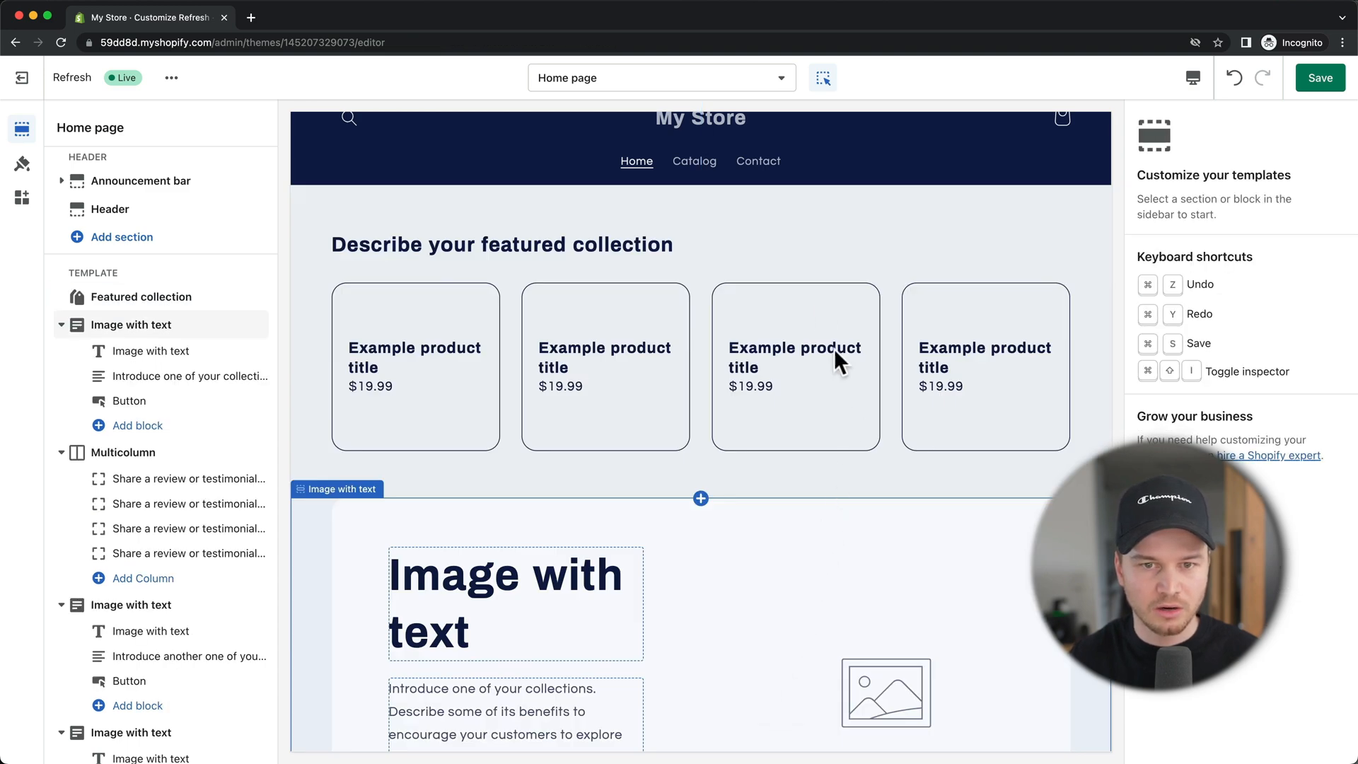
# Step: Delete Featured collection, Image with text and Multicolumn, then hide Email signup
pyautogui.click(818, 244)
pyautogui.click(765, 523)
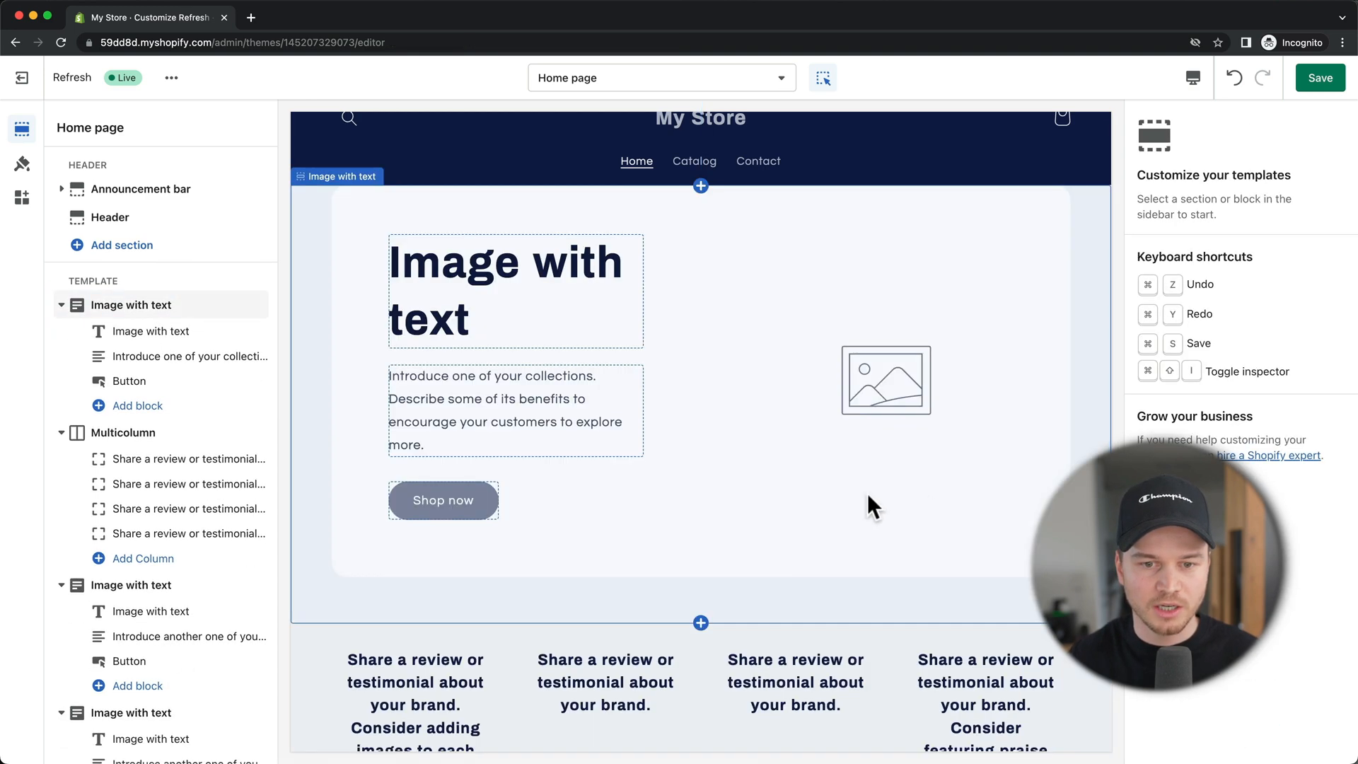
pyautogui.click(862, 550)
pyautogui.click(759, 646)
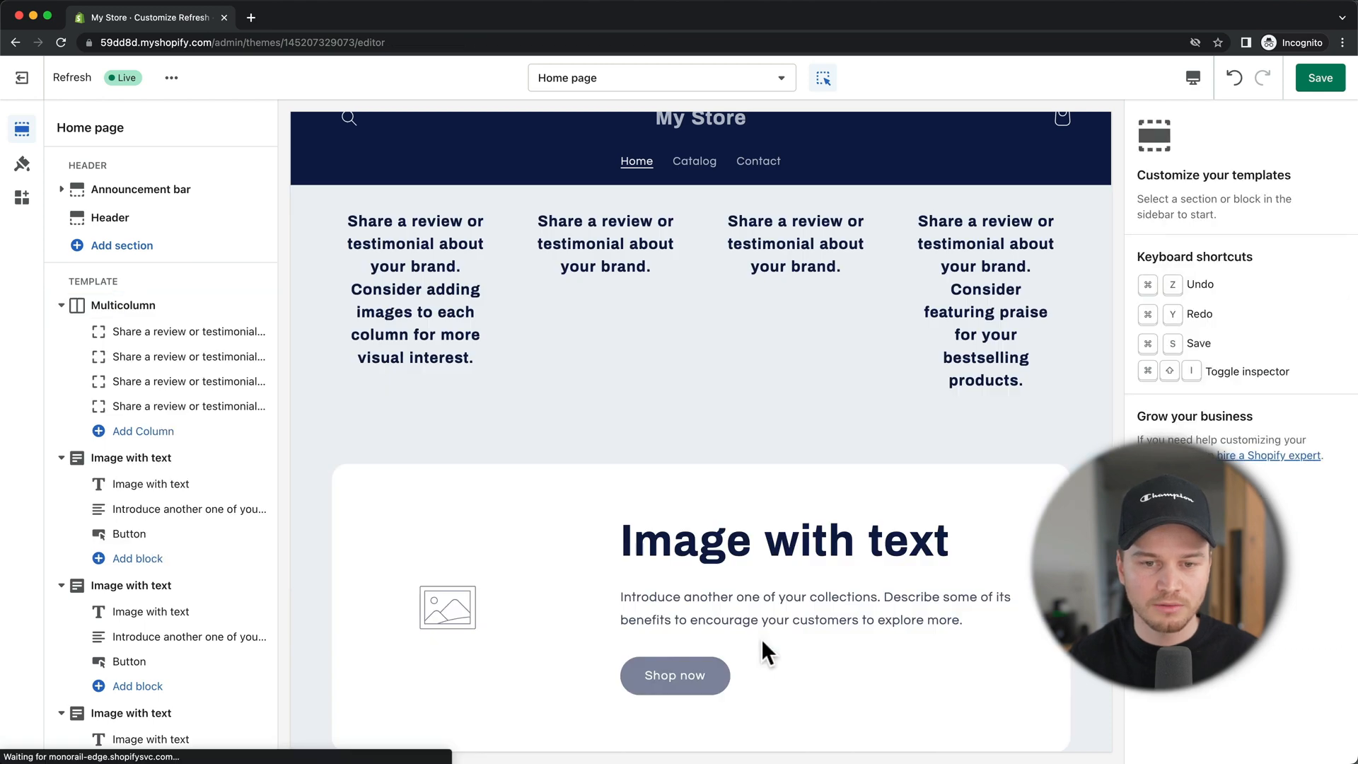
pyautogui.click(748, 433)
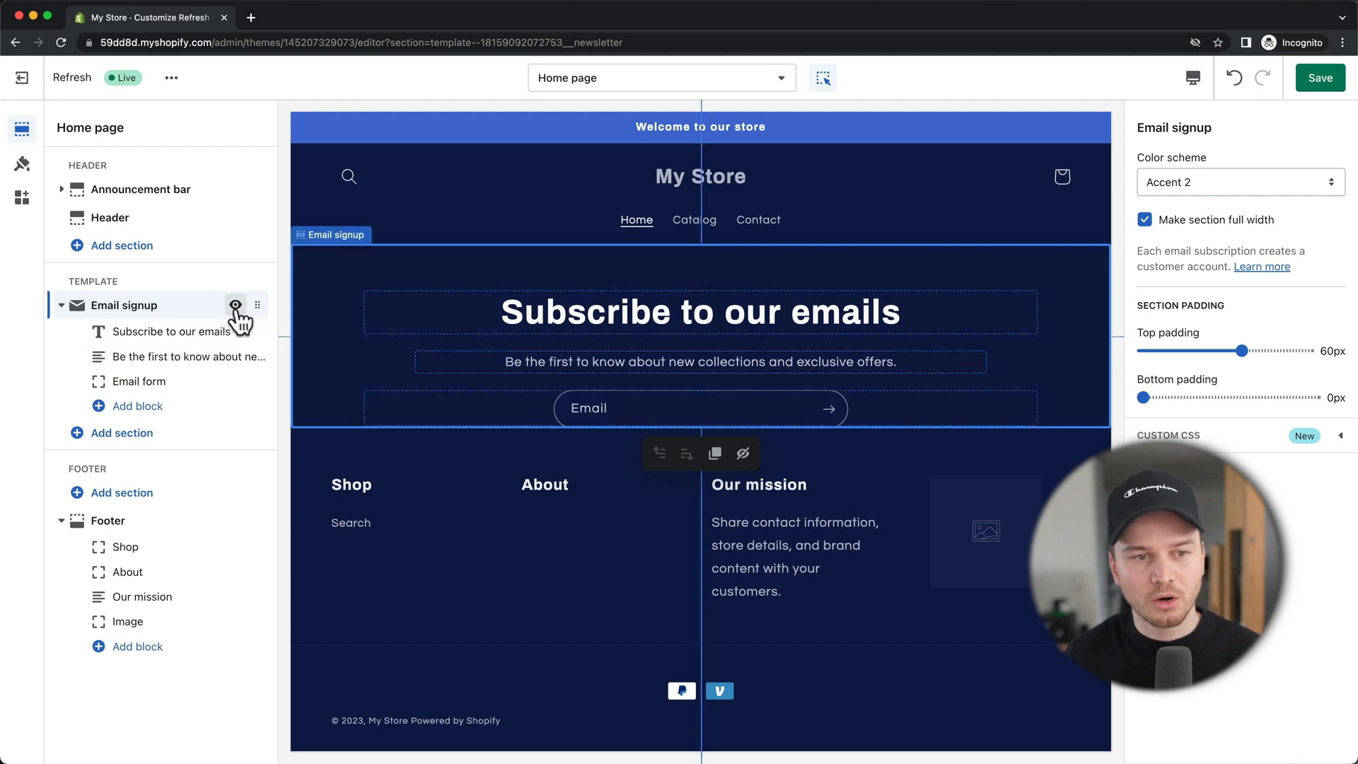
pyautogui.click(235, 305)
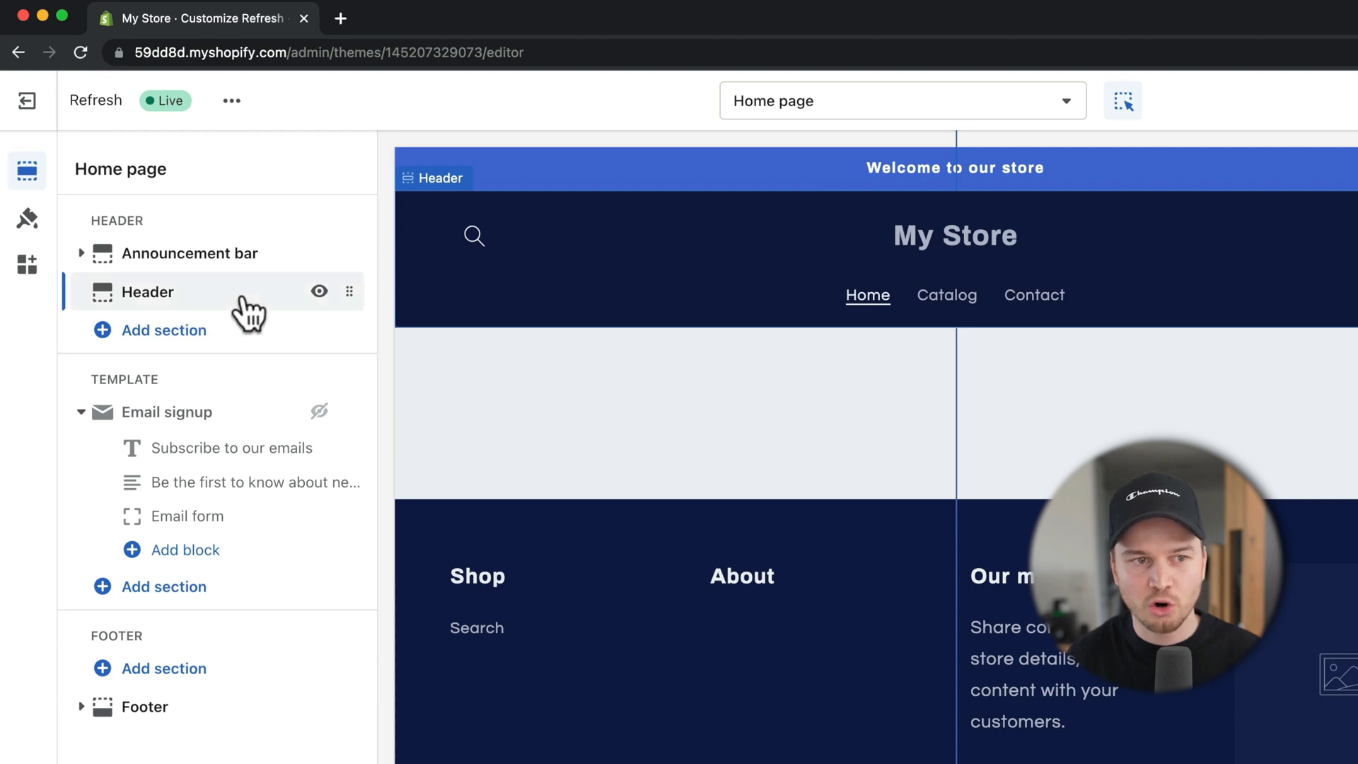
# Step: From the Header section, jump to the Logo group in Theme settings
pyautogui.click(233, 295)
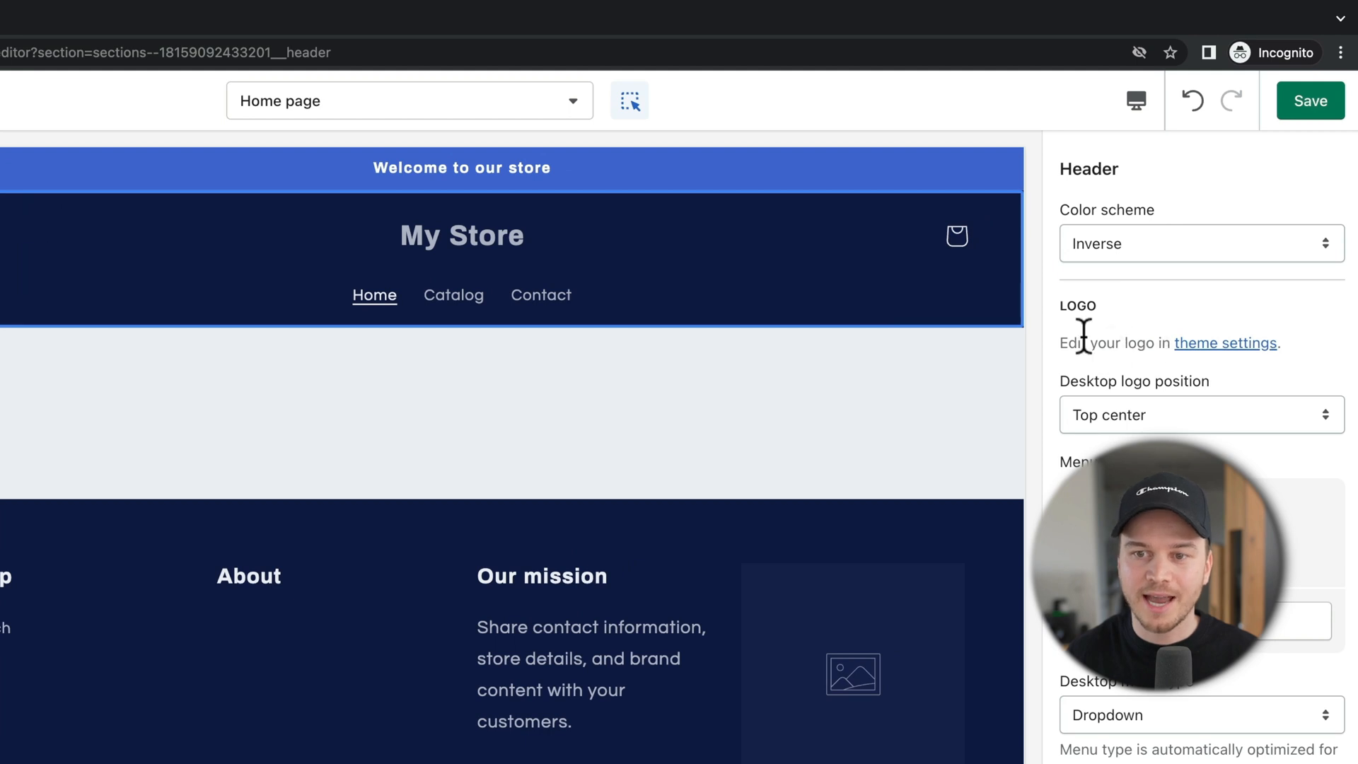
pyautogui.click(1229, 345)
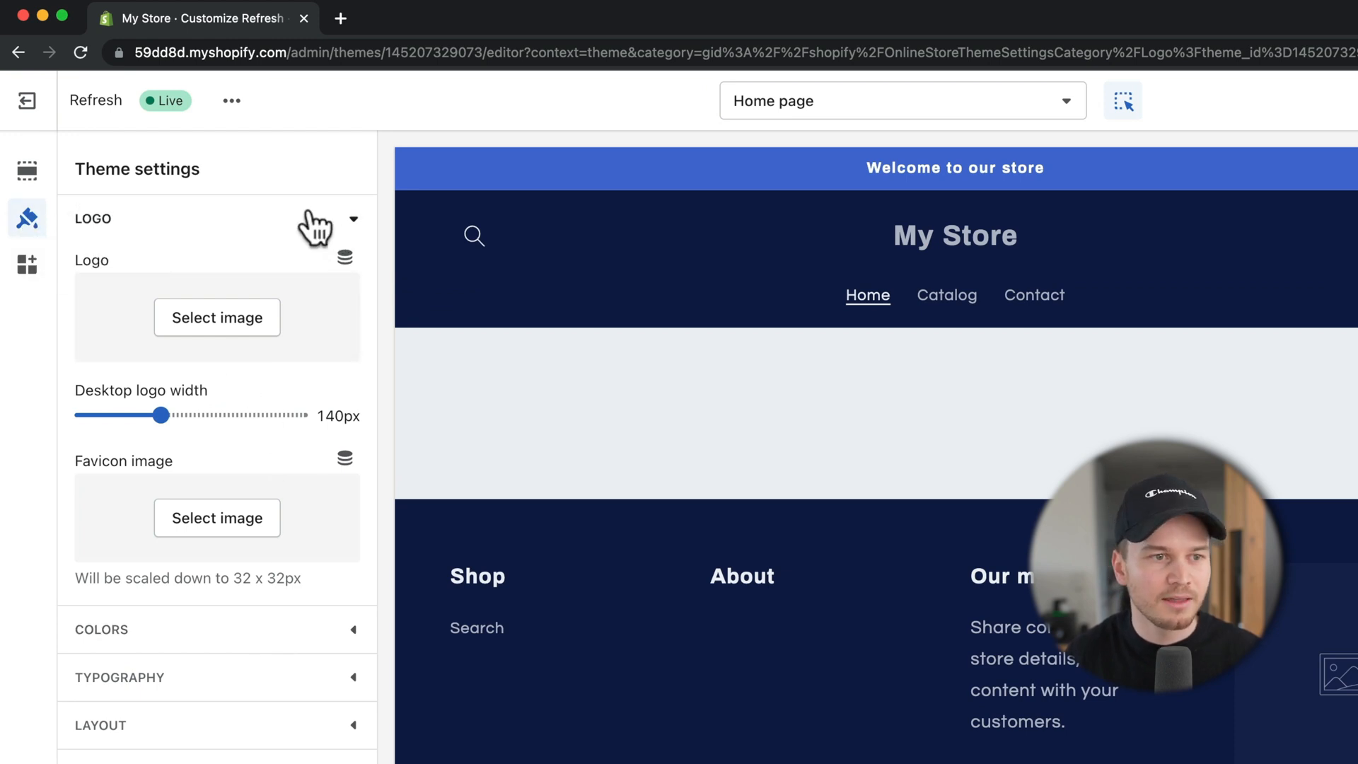
# Step: Upload the METICS image Logo/2.png and select it as the store logo
pyautogui.click(219, 343)
pyautogui.click(172, 458)
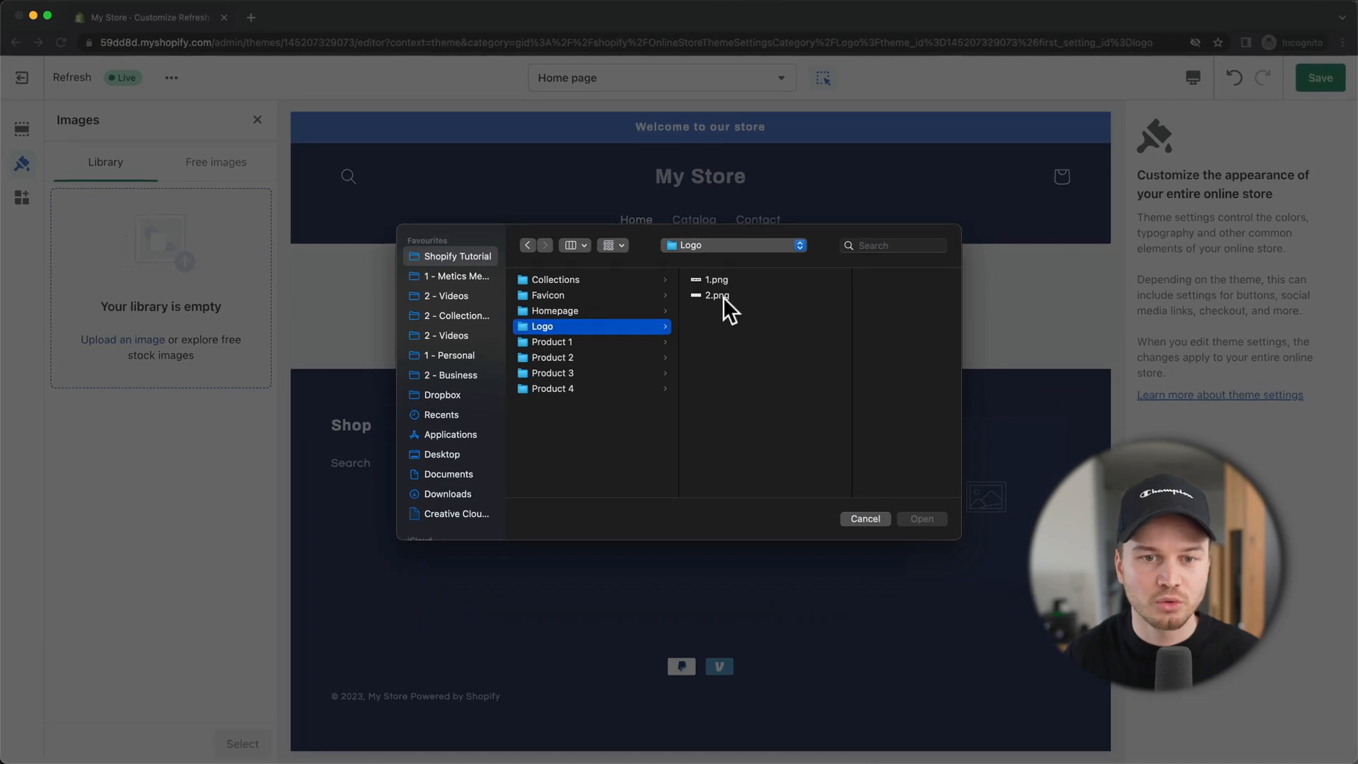
pyautogui.click(721, 295)
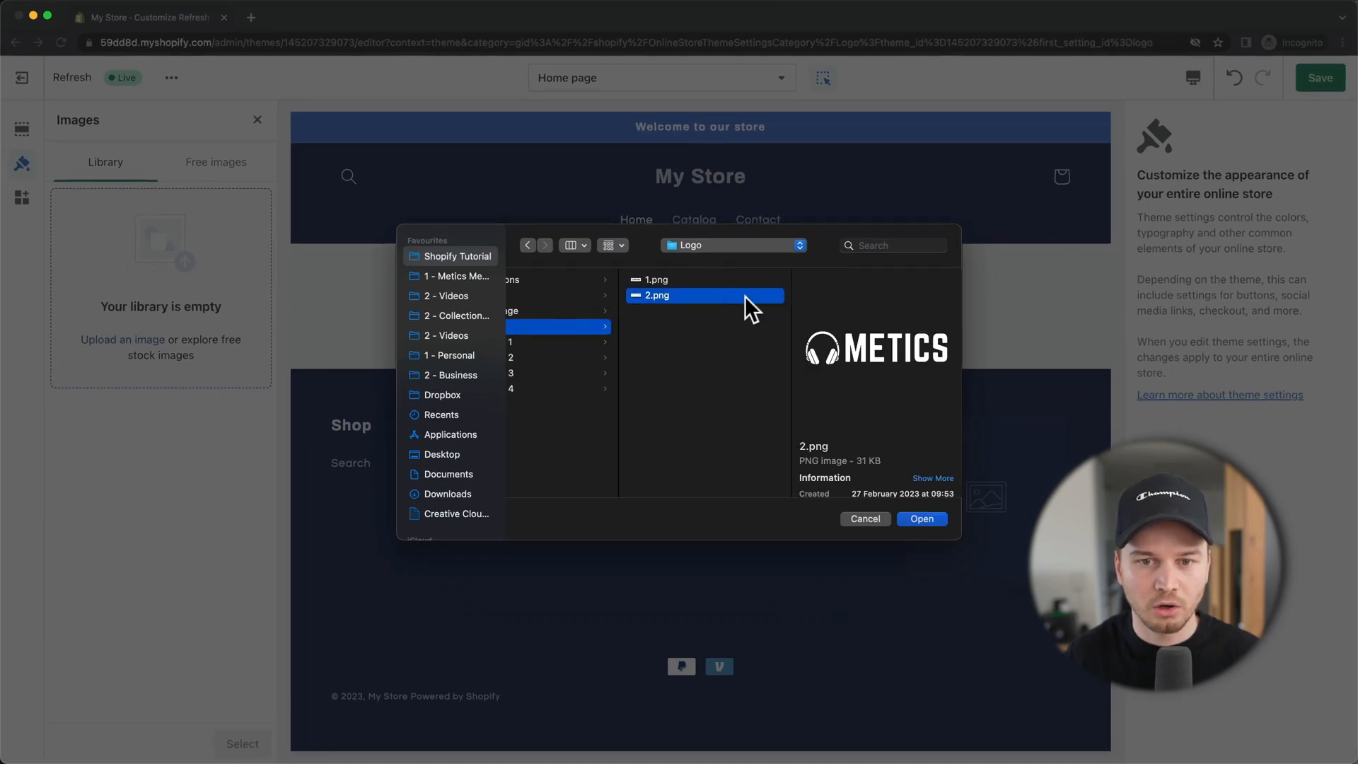
pyautogui.click(919, 519)
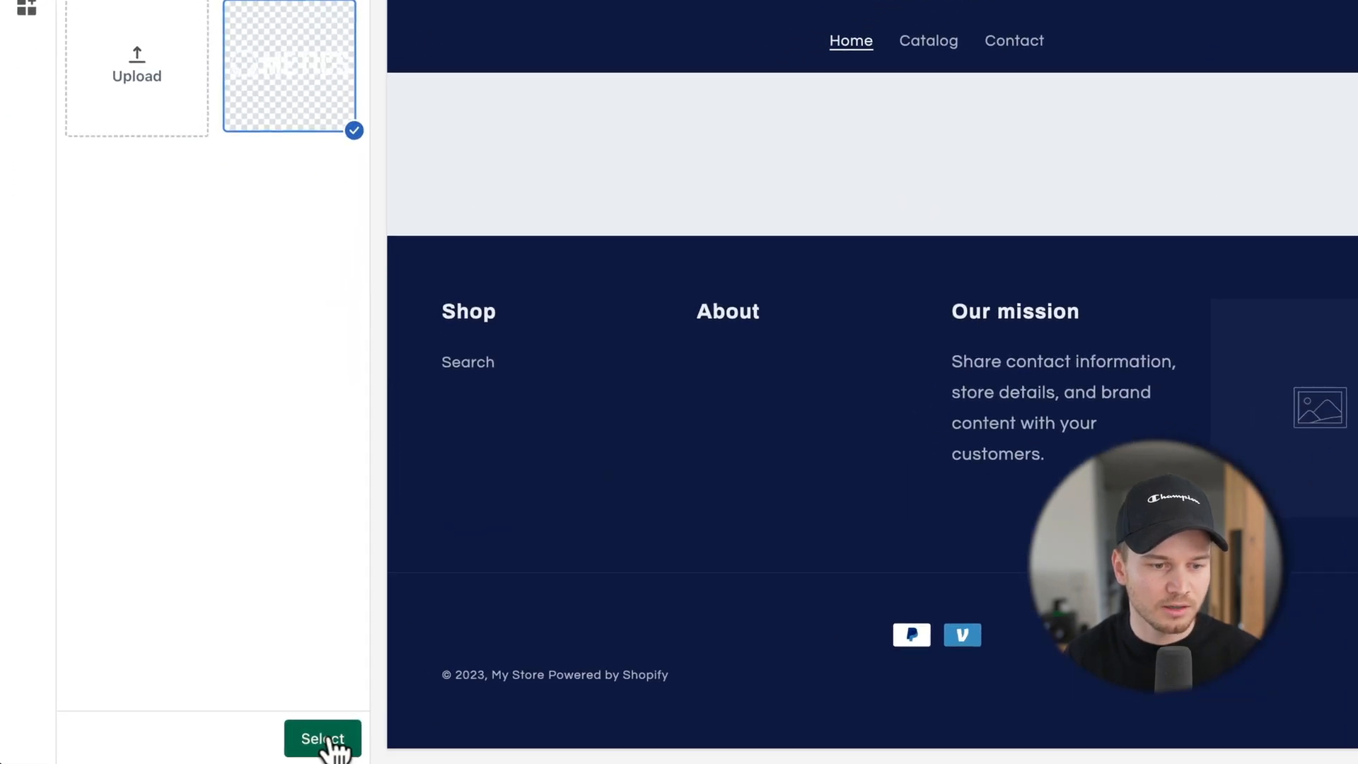
pyautogui.click(326, 739)
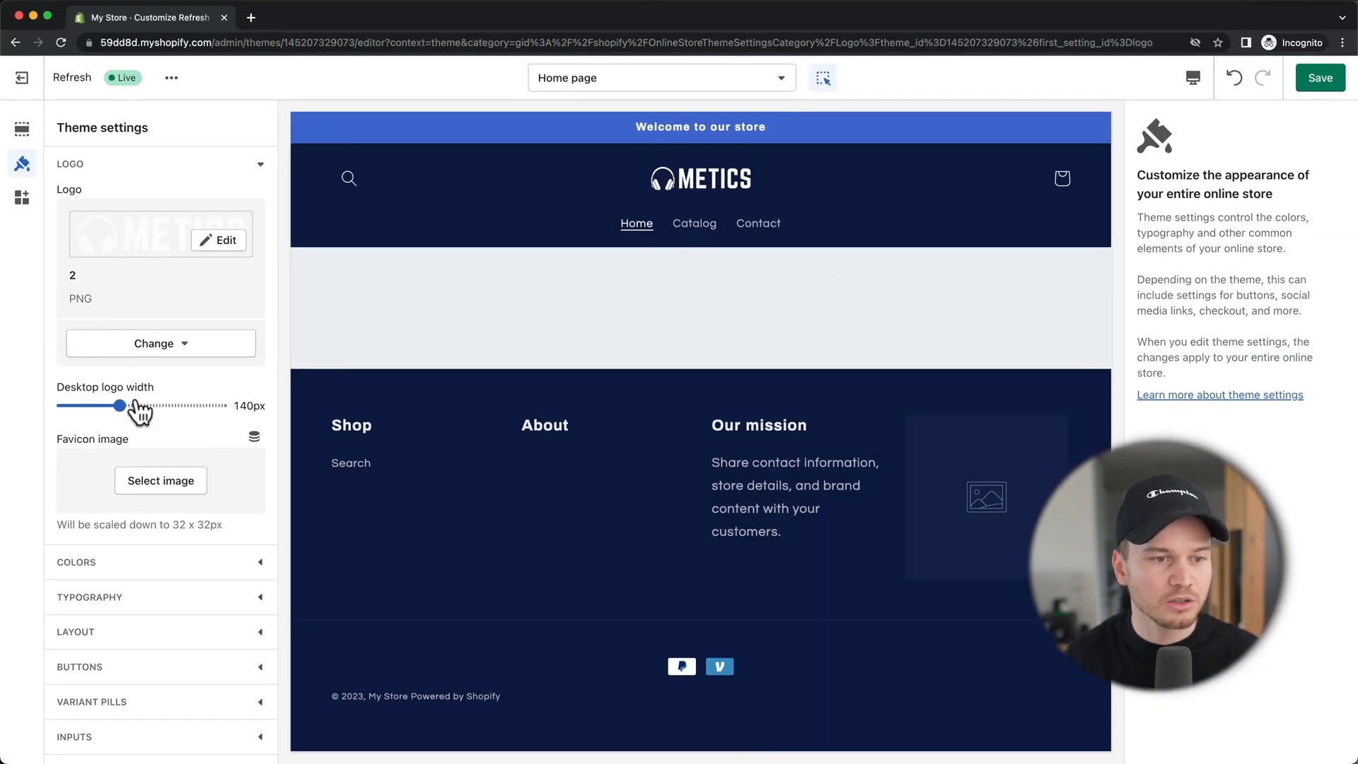
# Step: Set the desktop logo width to 150px and save the theme
pyautogui.moveTo(122, 407)
pyautogui.mouseDown()
pyautogui.moveTo(107, 406)
pyautogui.moveTo(126, 405)
pyautogui.mouseUp()
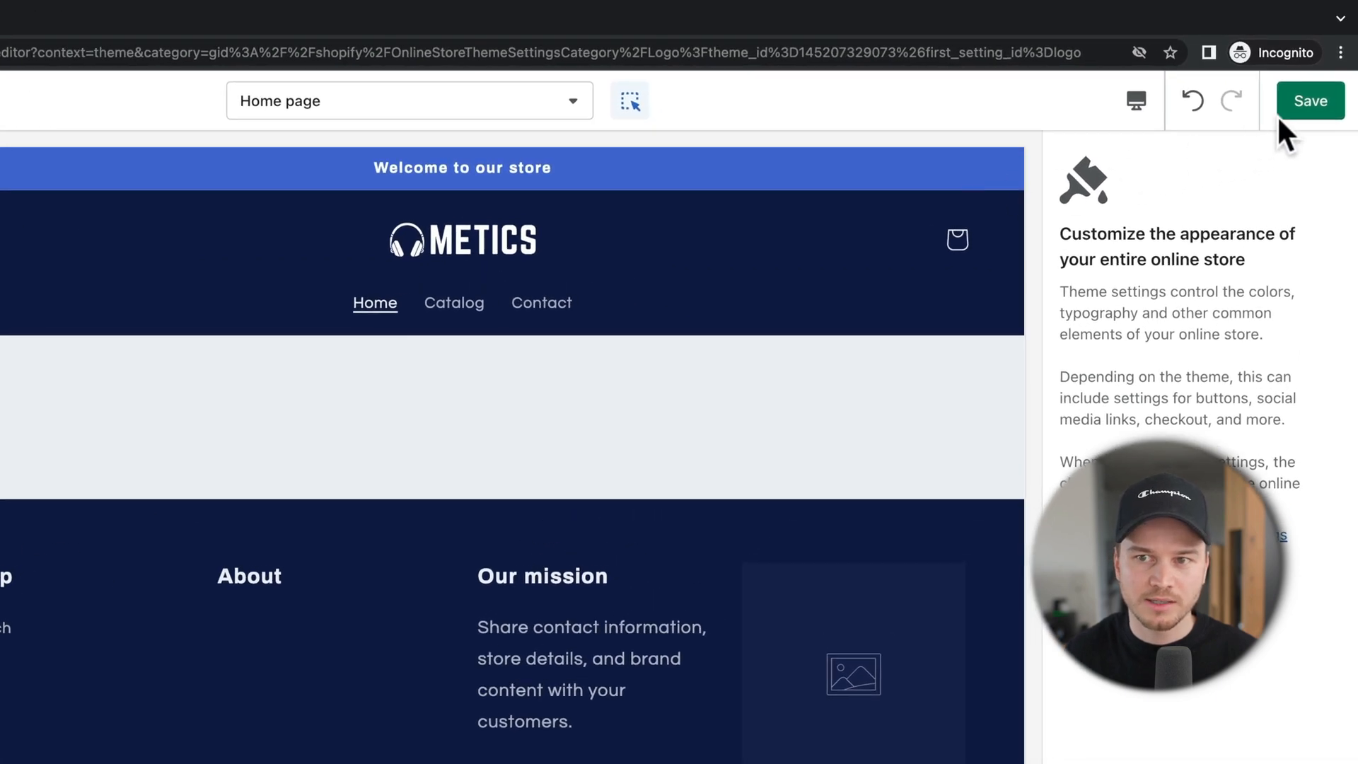
pyautogui.click(1293, 114)
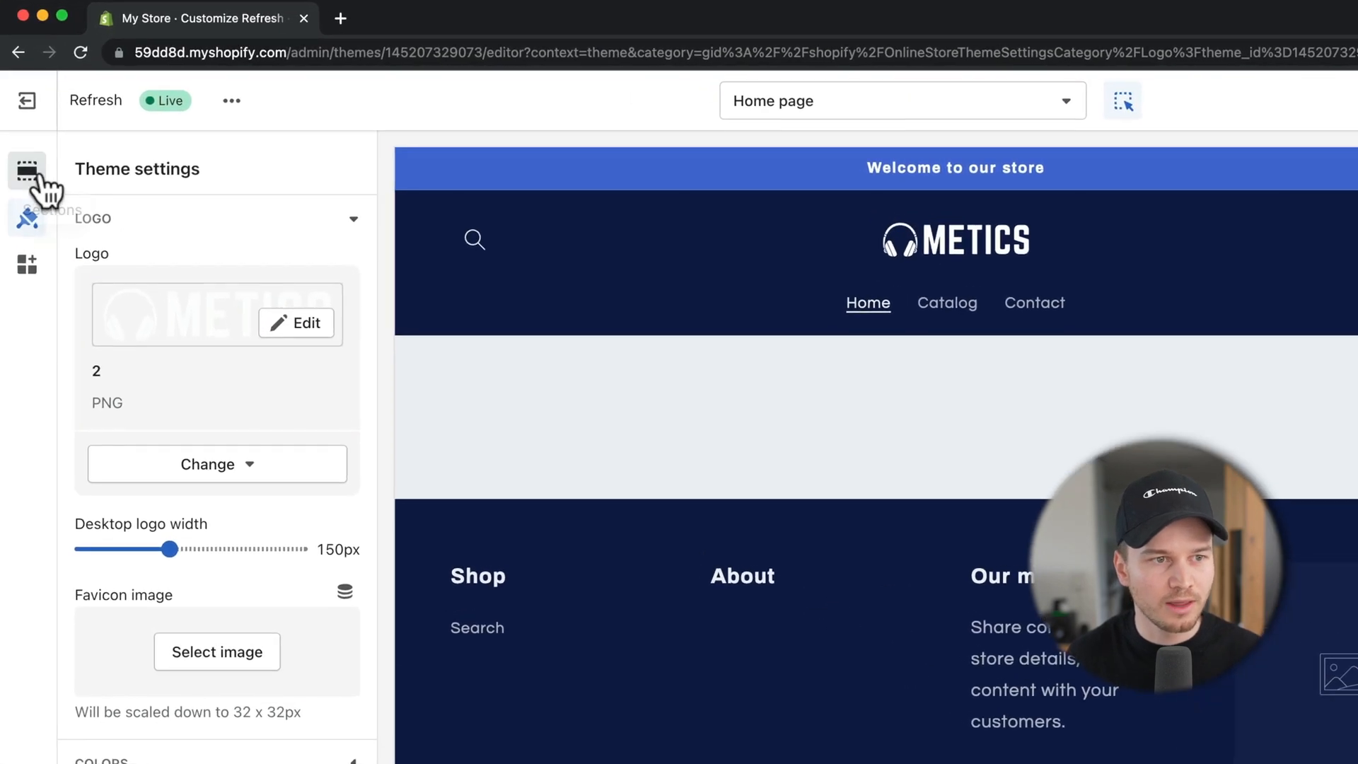
pyautogui.click(28, 177)
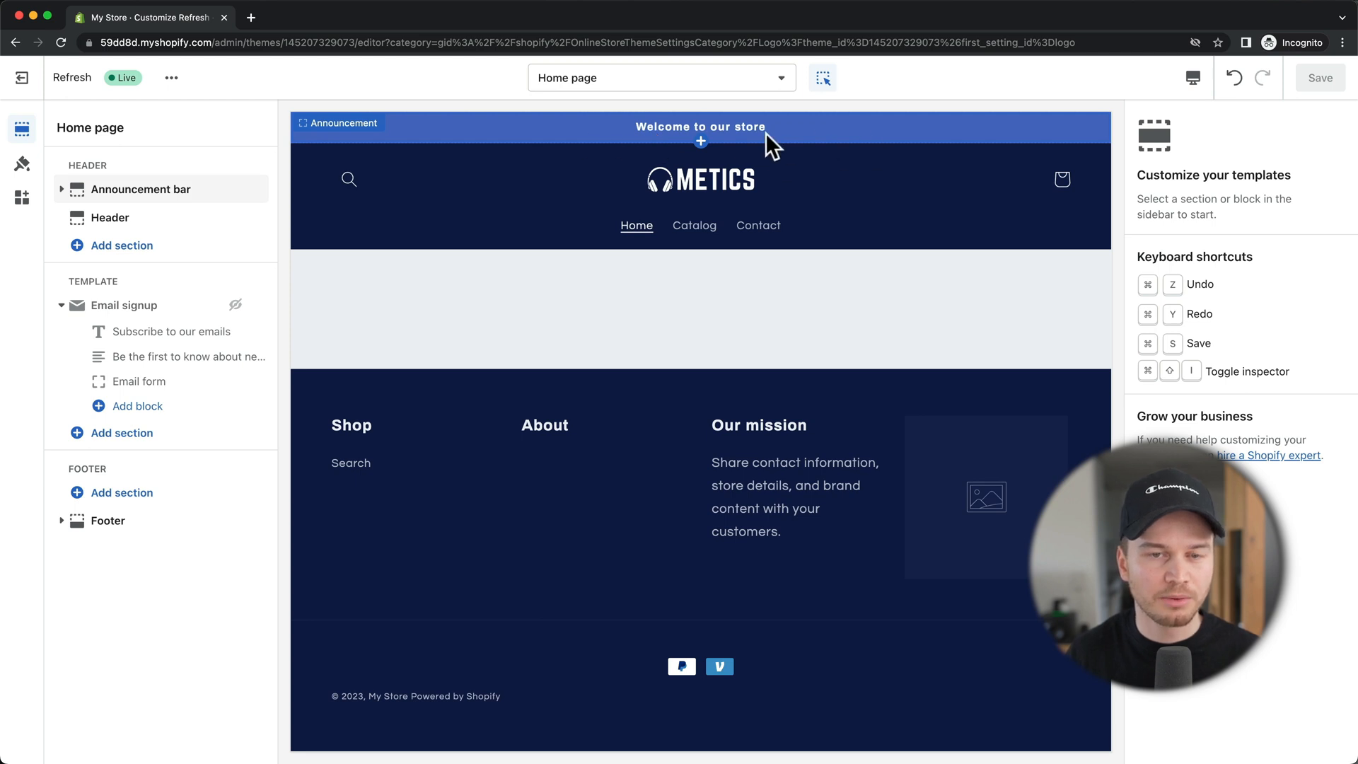
# Step: Replace the announcement bar text with 'Free Shipping Worldwide'
pyautogui.click(802, 133)
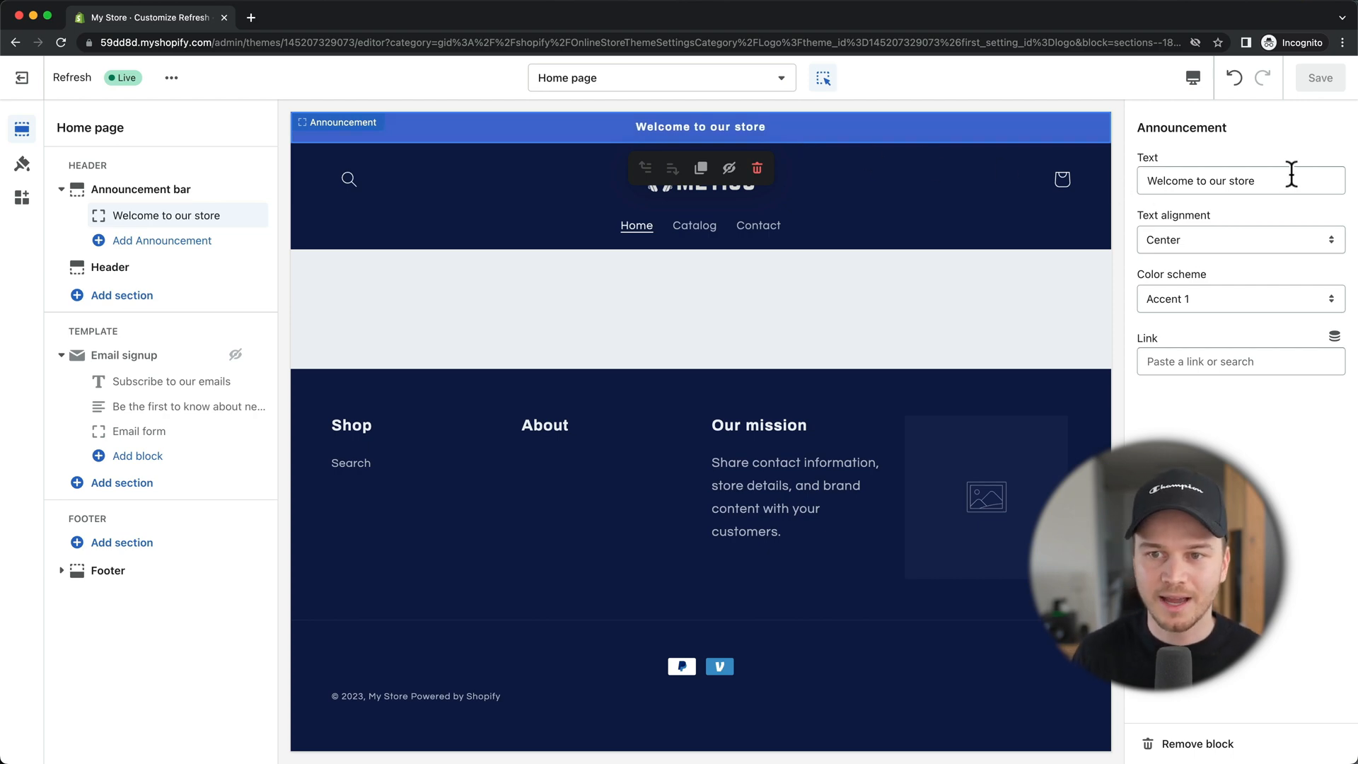
pyautogui.click(1252, 178)
pyautogui.moveTo(1238, 176); pyautogui.dragTo(1130, 184)
pyautogui.write('F')
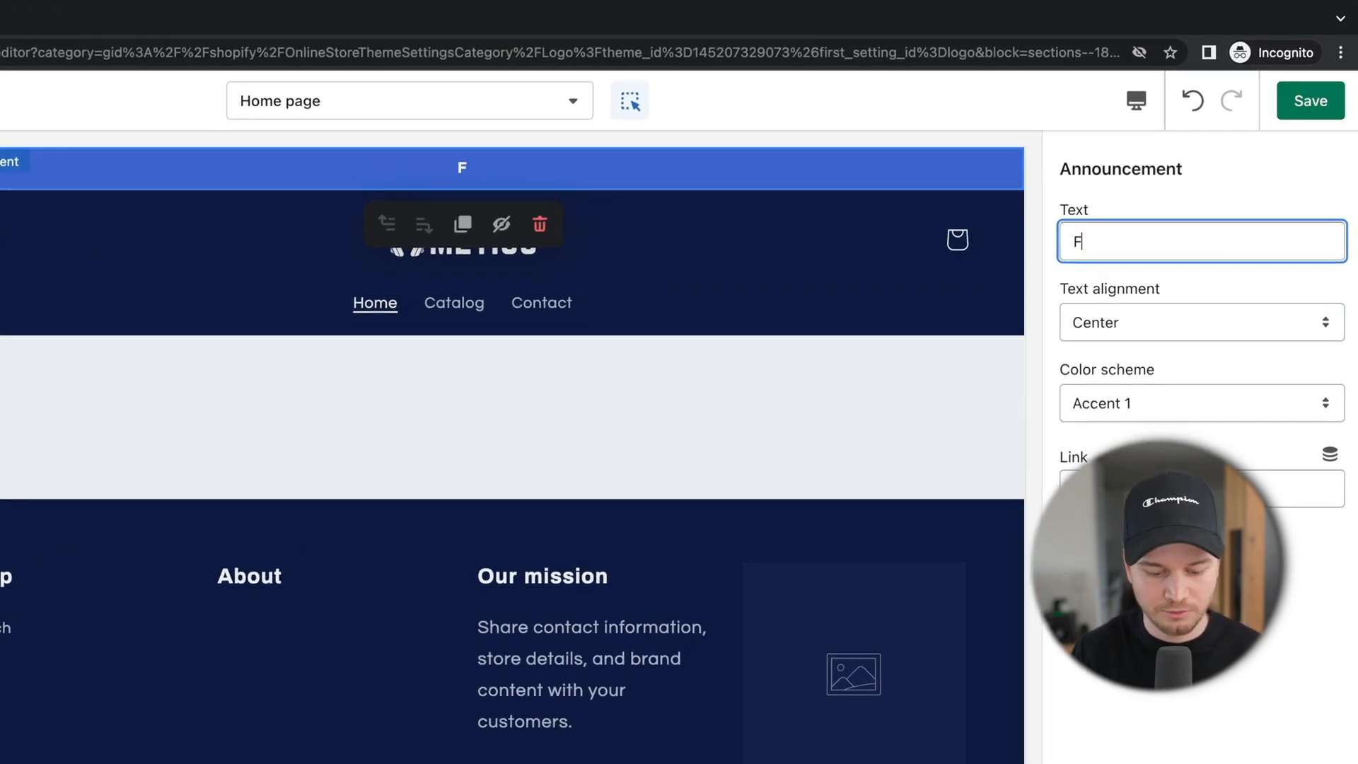
pyautogui.write('ree Shipping Wor')
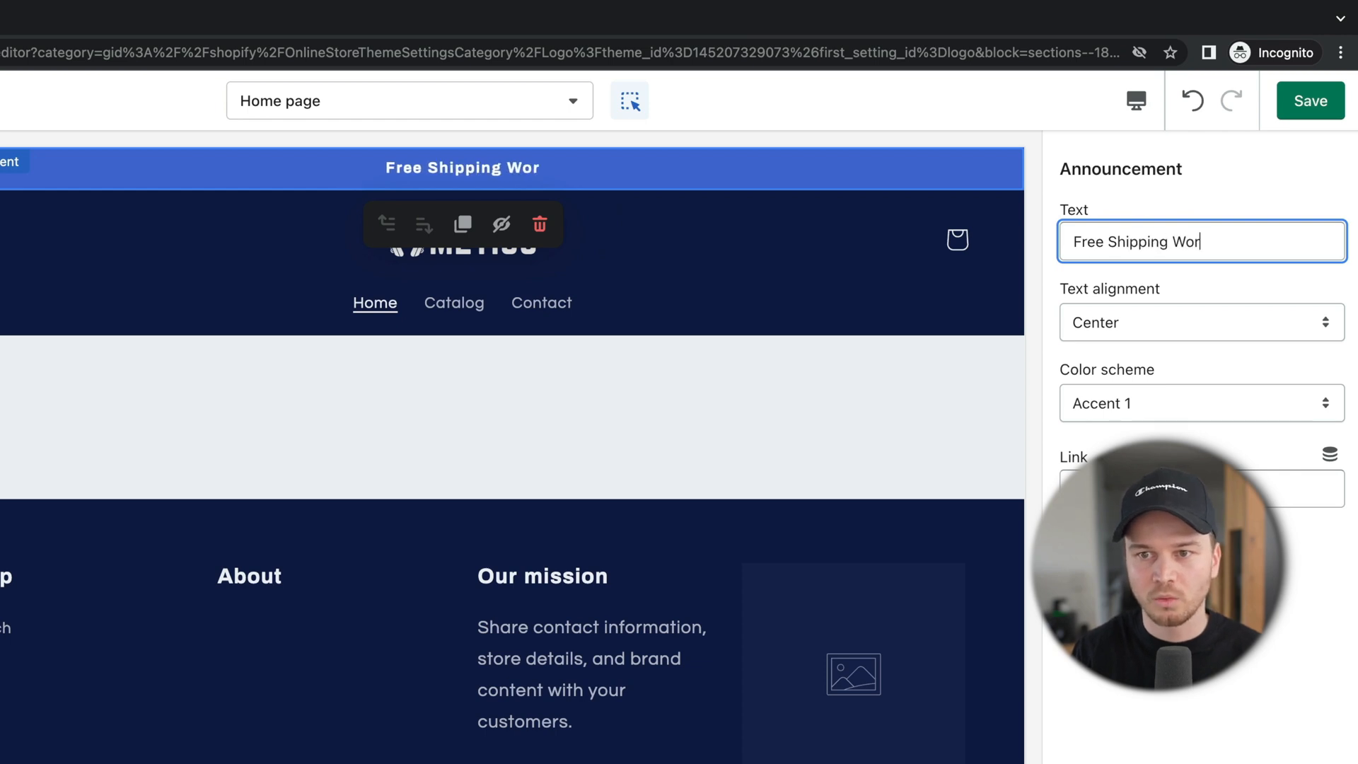
pyautogui.write('dwird')
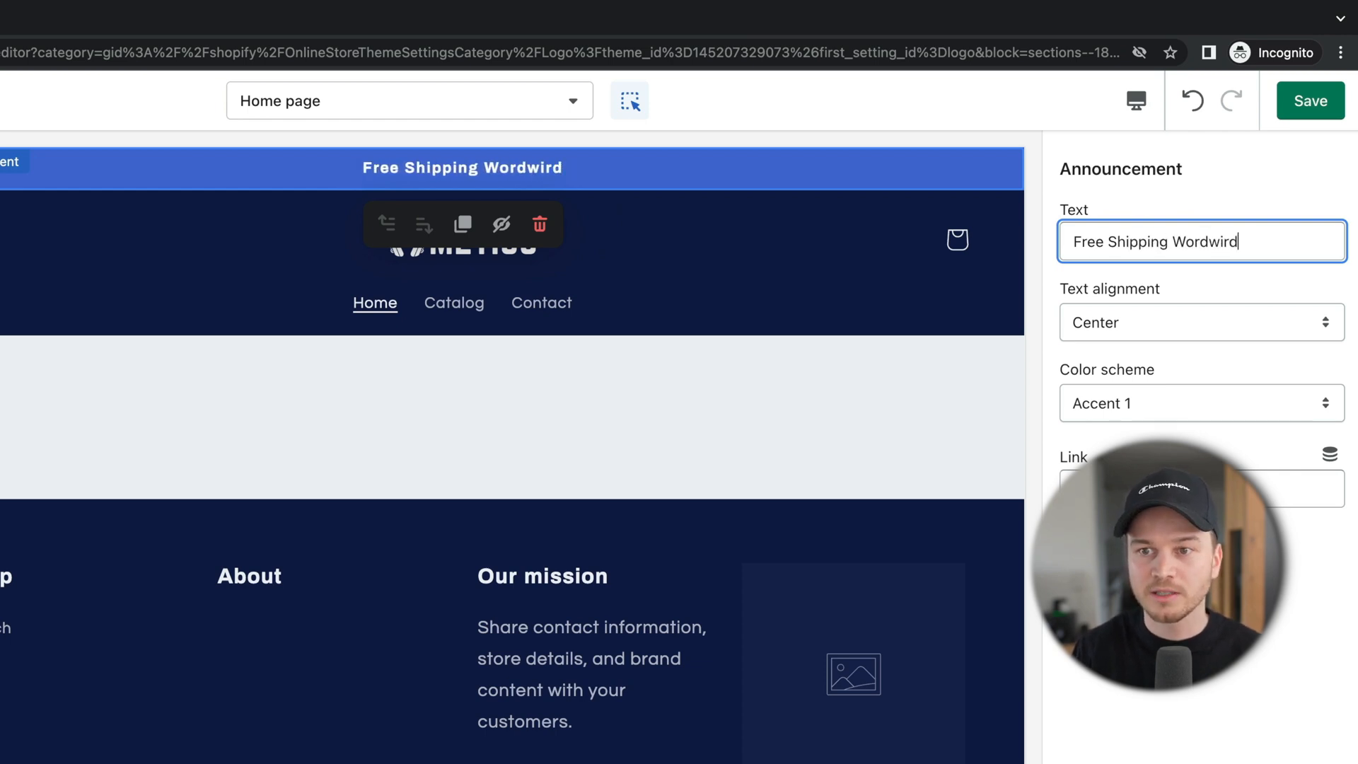
pyautogui.press('BackSpace')
pyautogui.press('BackSpace')
pyautogui.write('de')
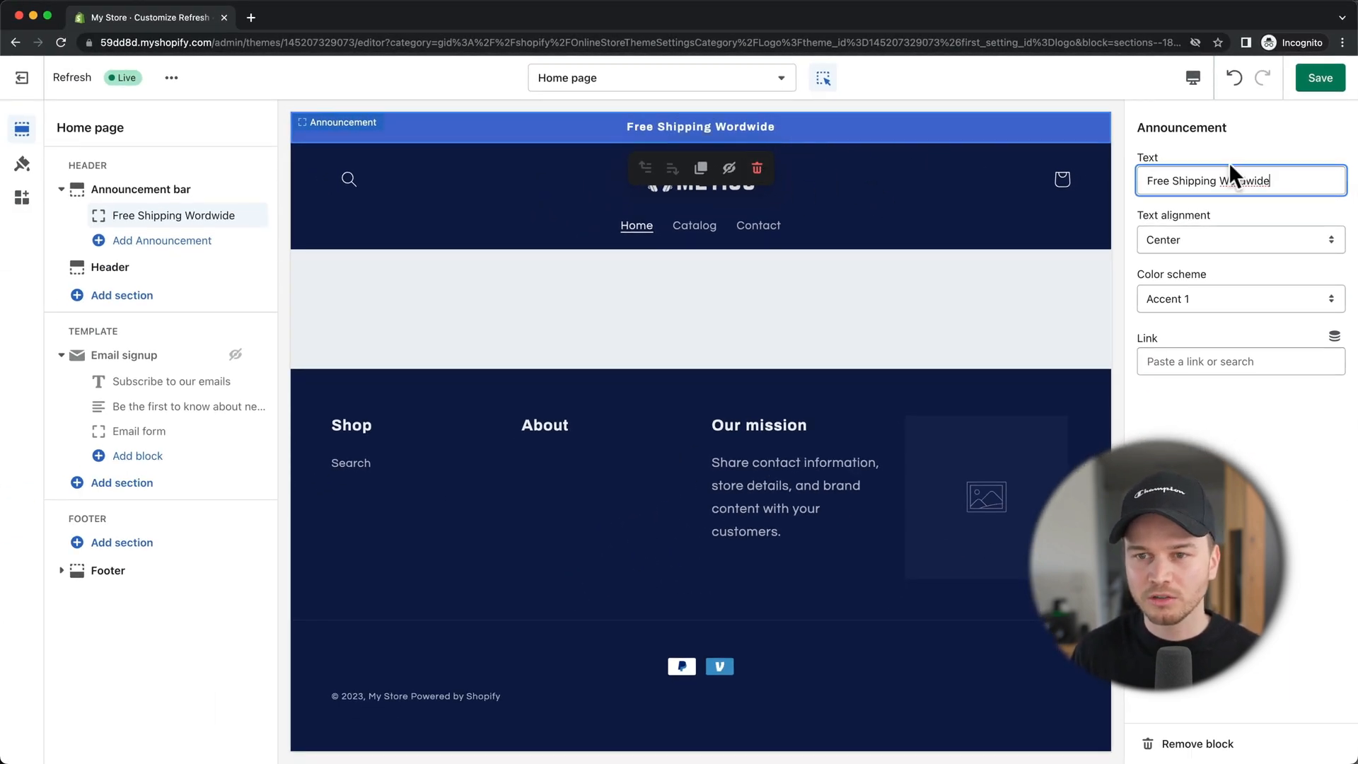
# Step: Fix the misspelled 'Worldwide' in the announcement text and save the theme
pyautogui.moveTo(1286, 180); pyautogui.dragTo(1125, 176)
pyautogui.press('super+c')
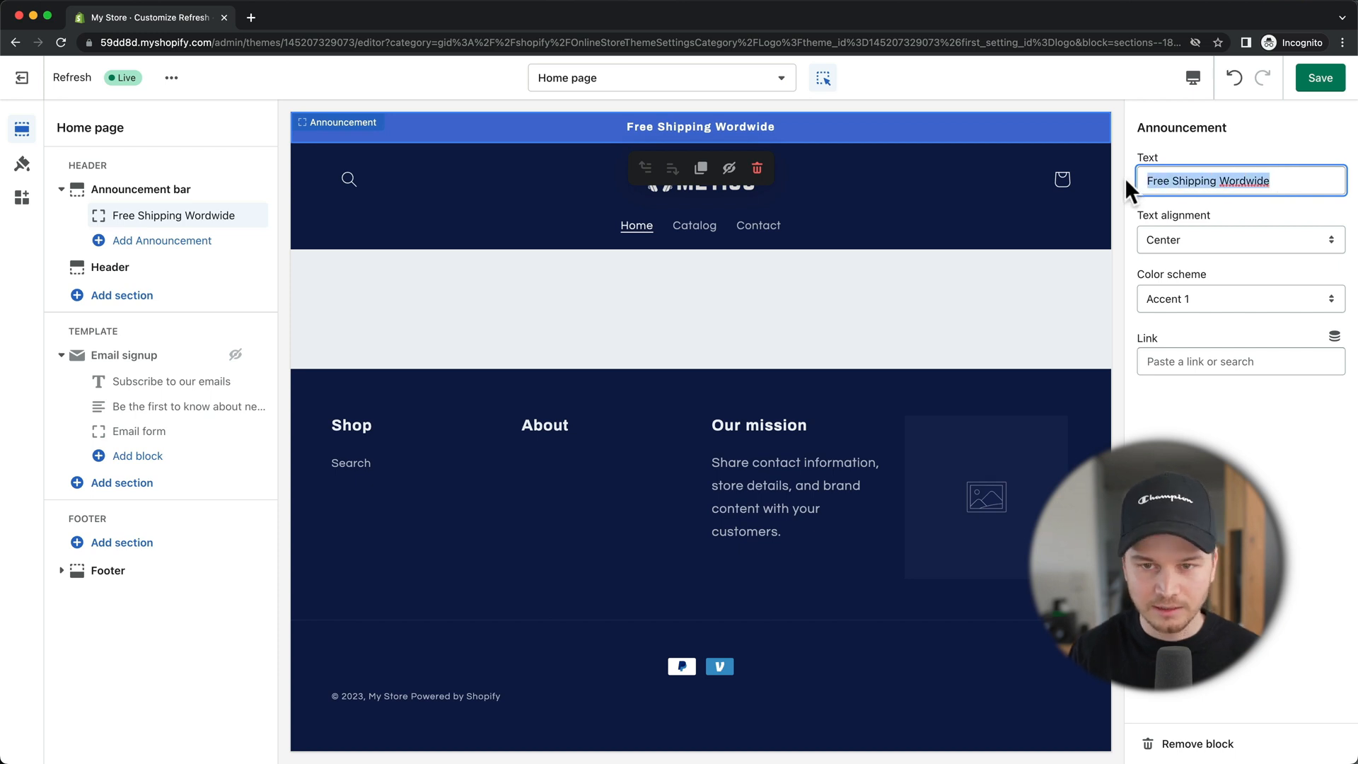
pyautogui.press('BackSpace')
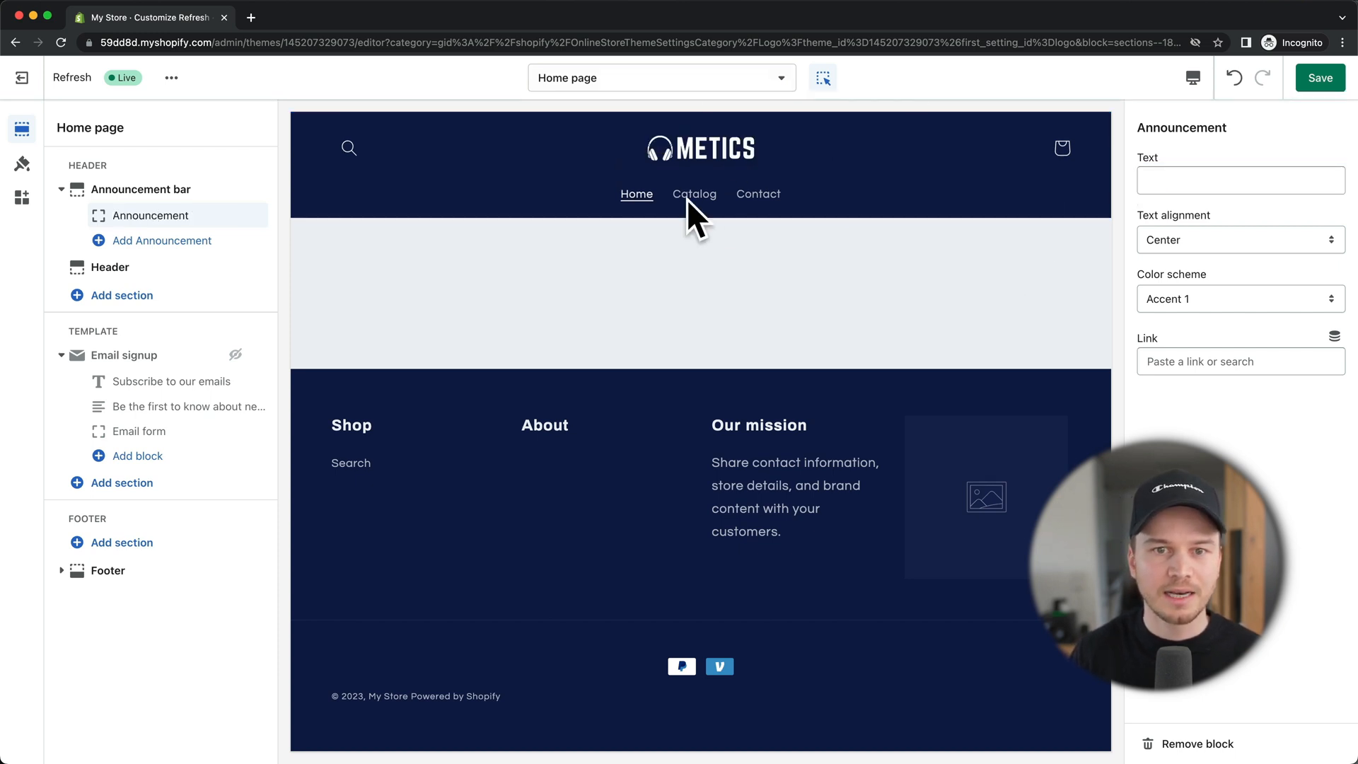
pyautogui.click(1188, 179)
pyautogui.press('super+v')
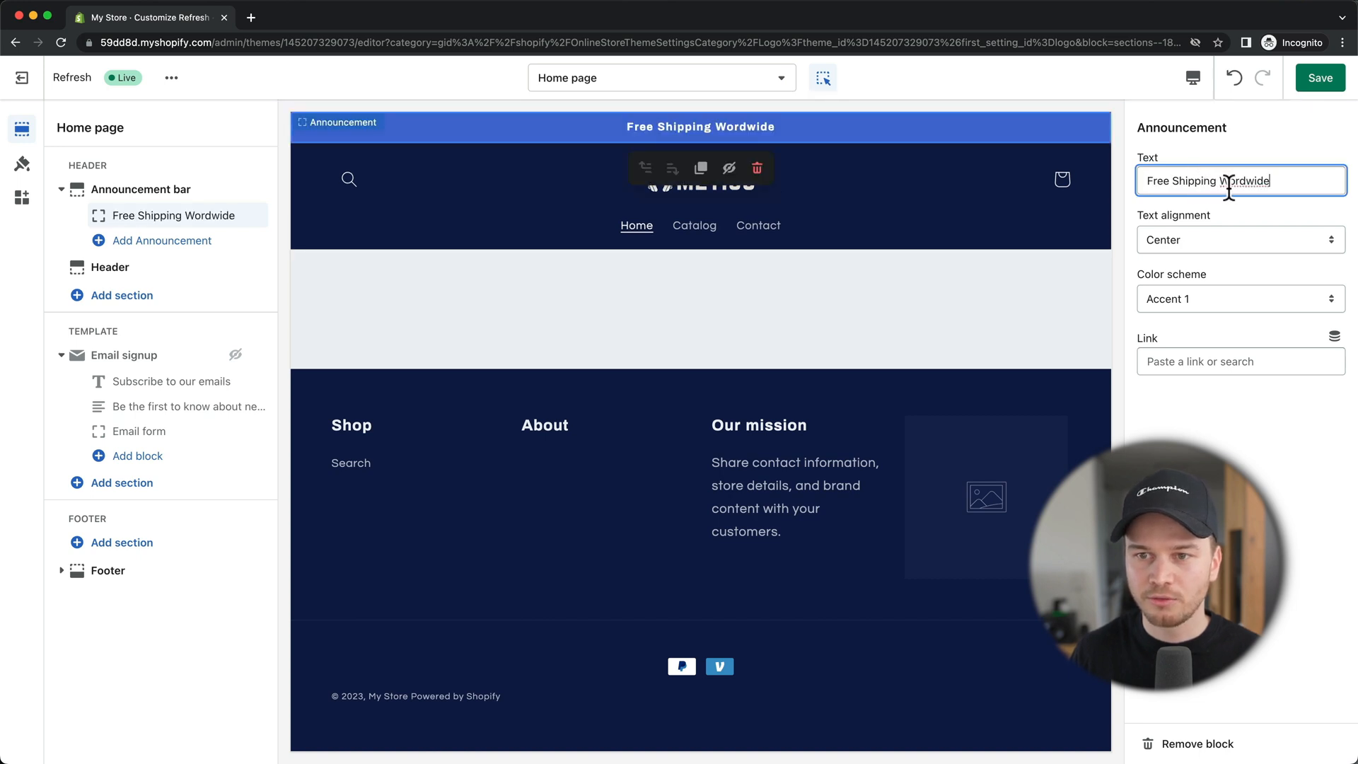
pyautogui.click(1241, 180)
pyautogui.write('l')
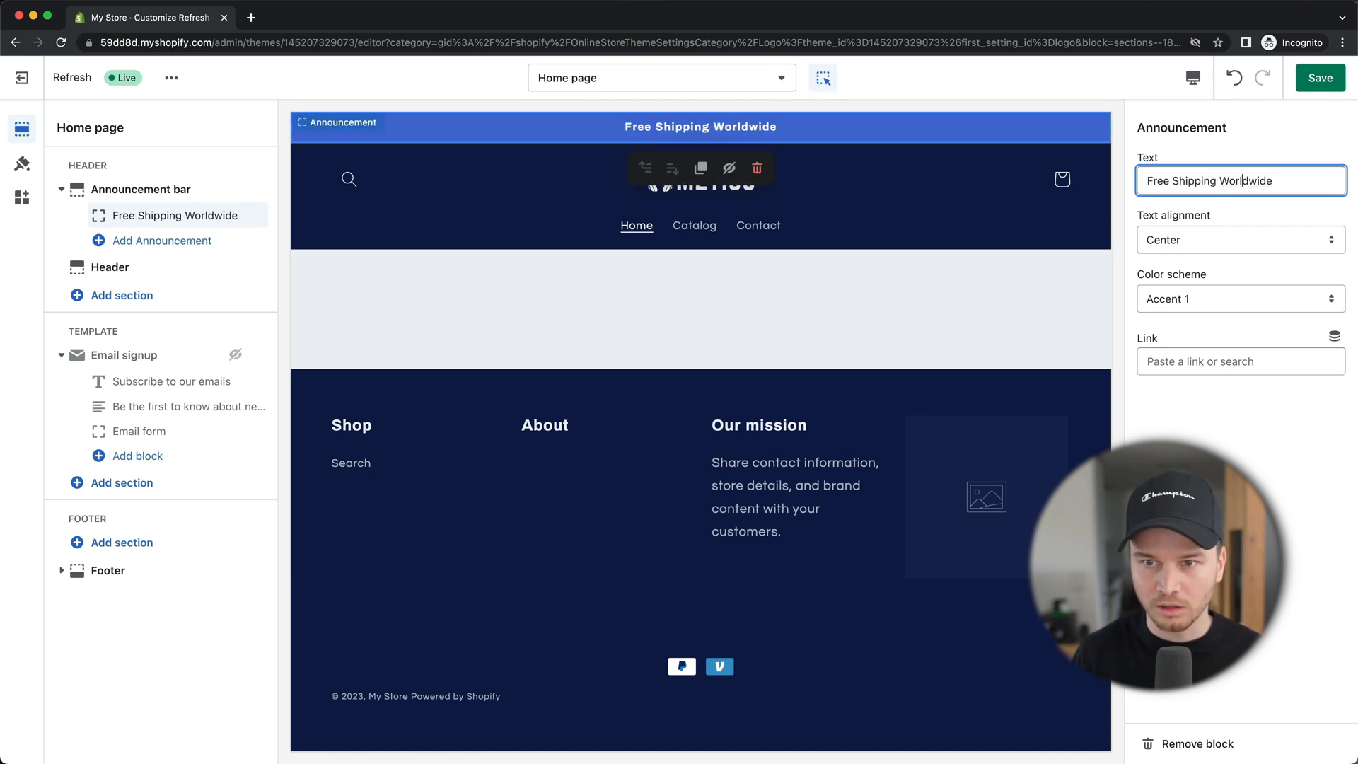
pyautogui.click(1221, 134)
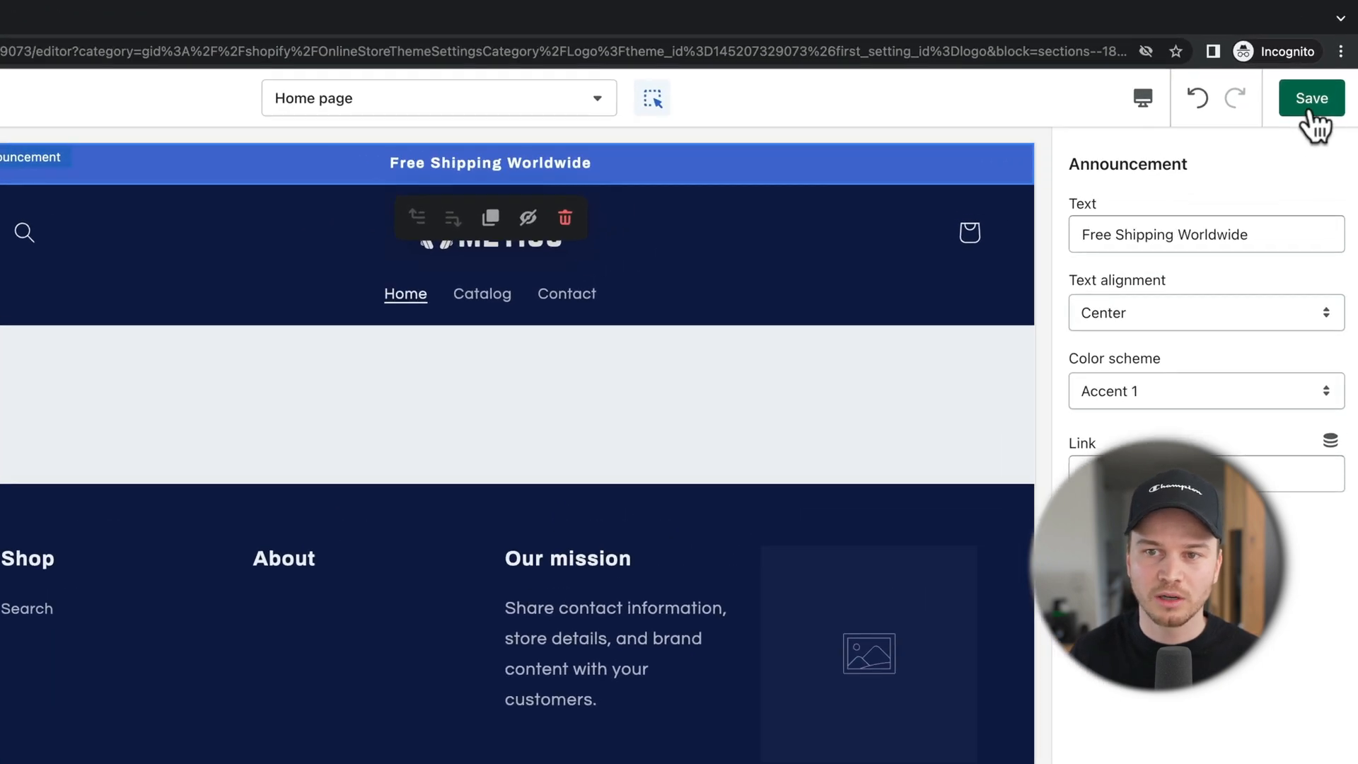
pyautogui.click(1320, 78)
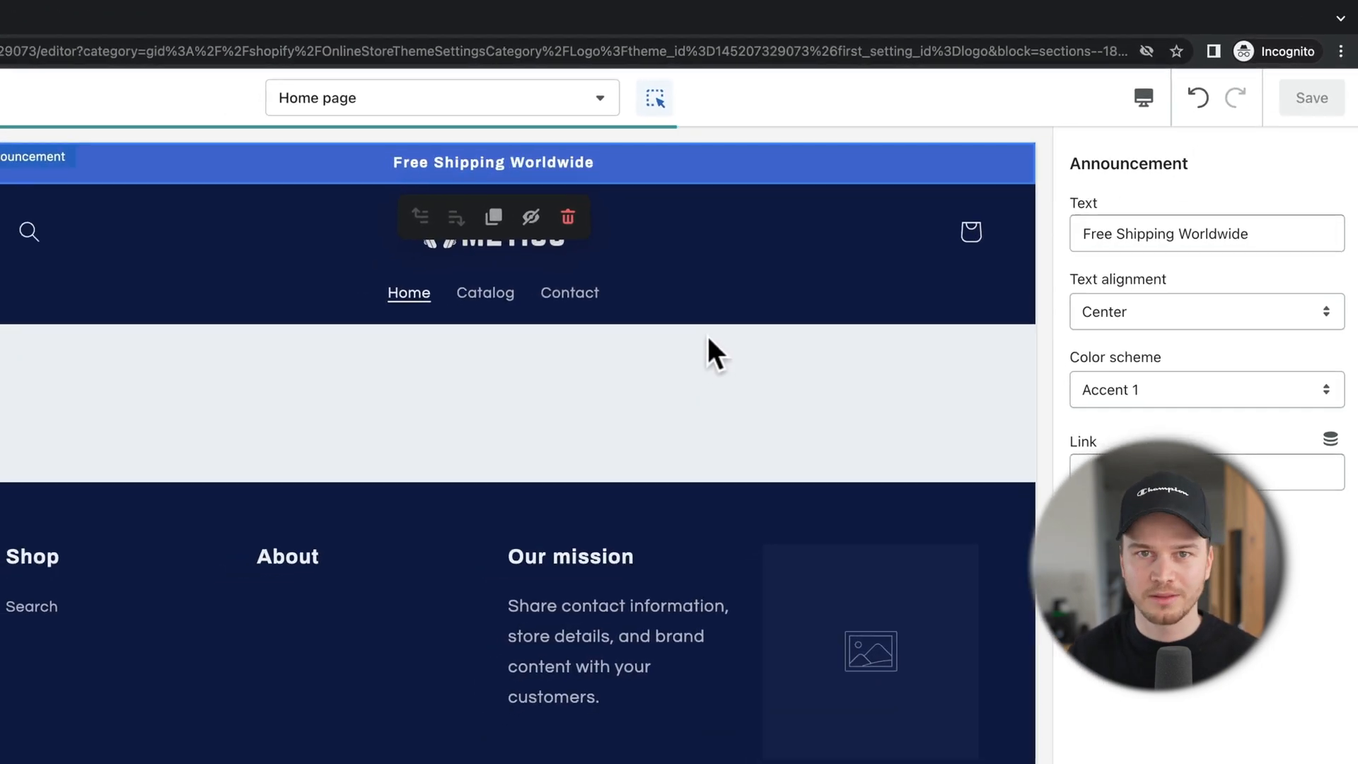
pyautogui.click(664, 273)
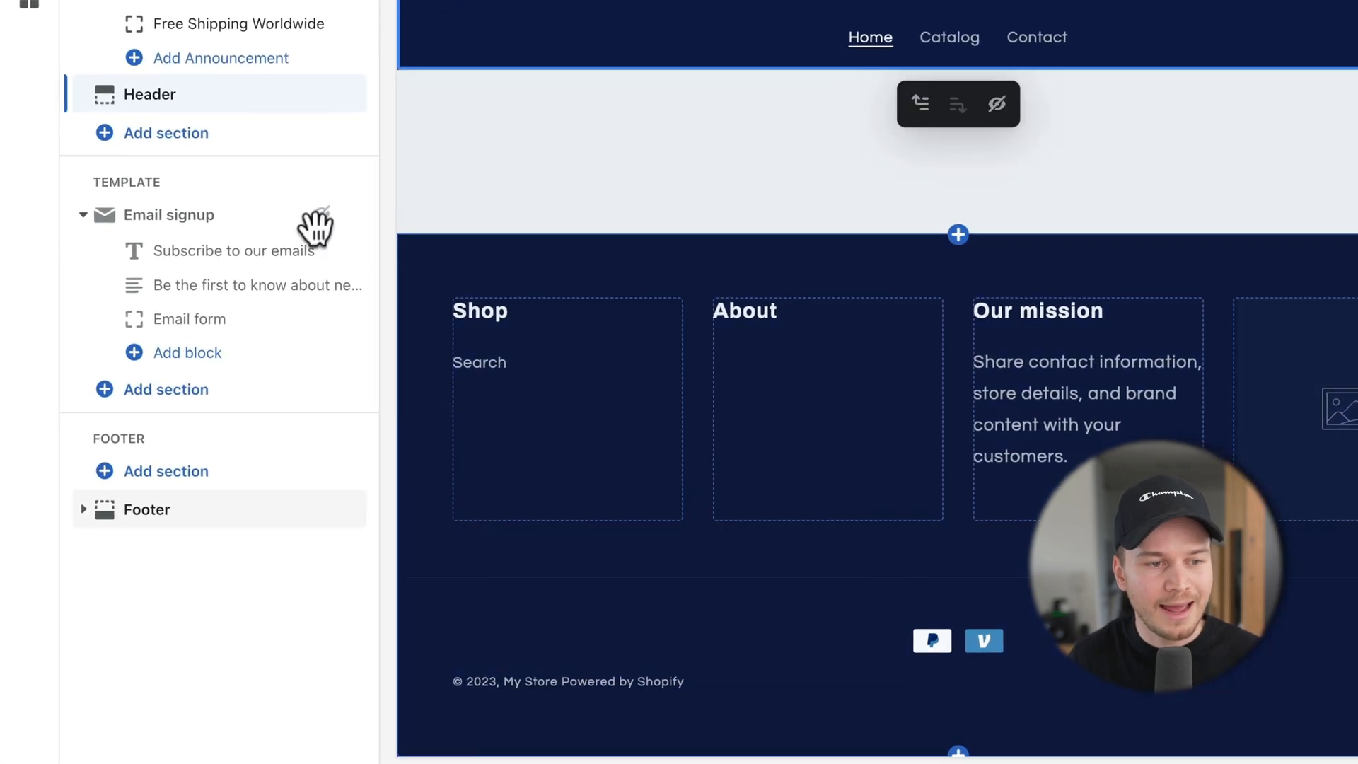
# Step: Add an Image with text section from the section list under Email signup
pyautogui.click(149, 402)
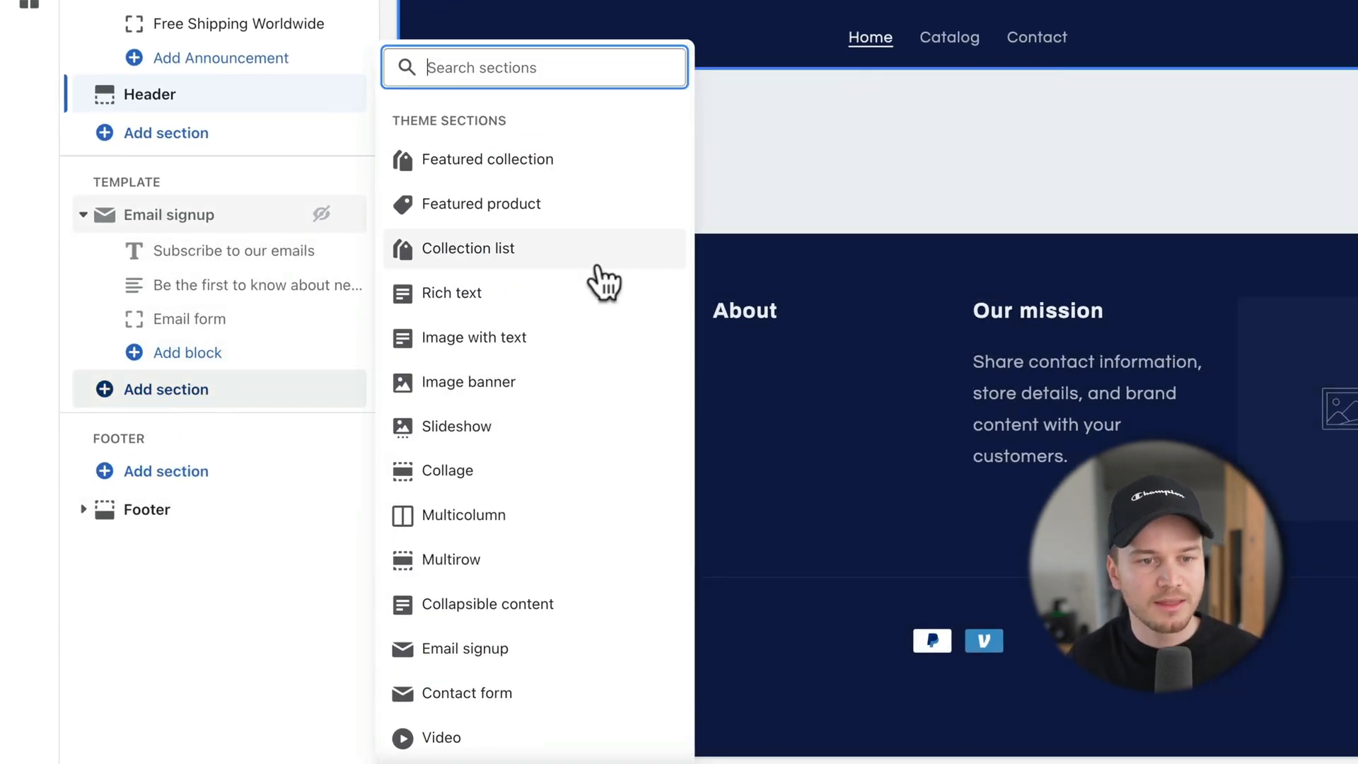
pyautogui.scroll(-3, 600, 283)
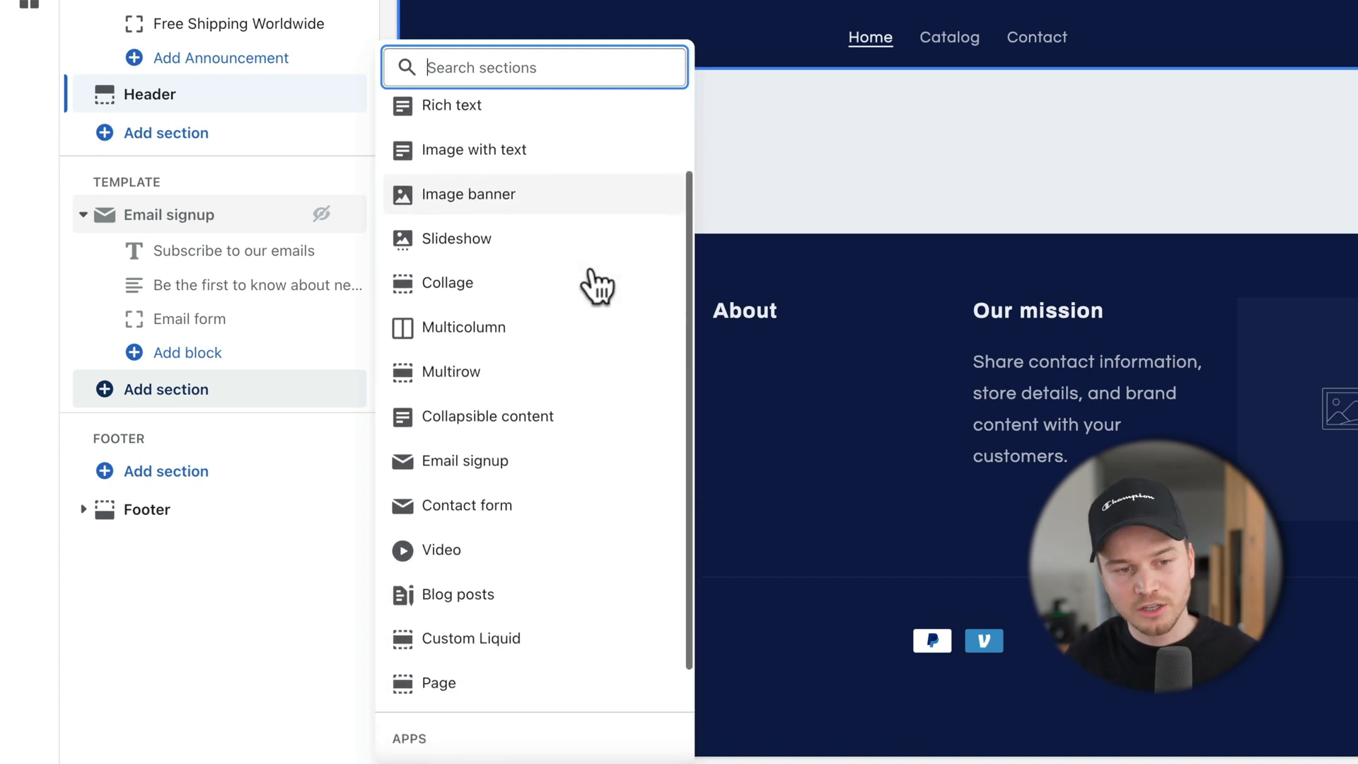
pyautogui.scroll(3, 598, 286)
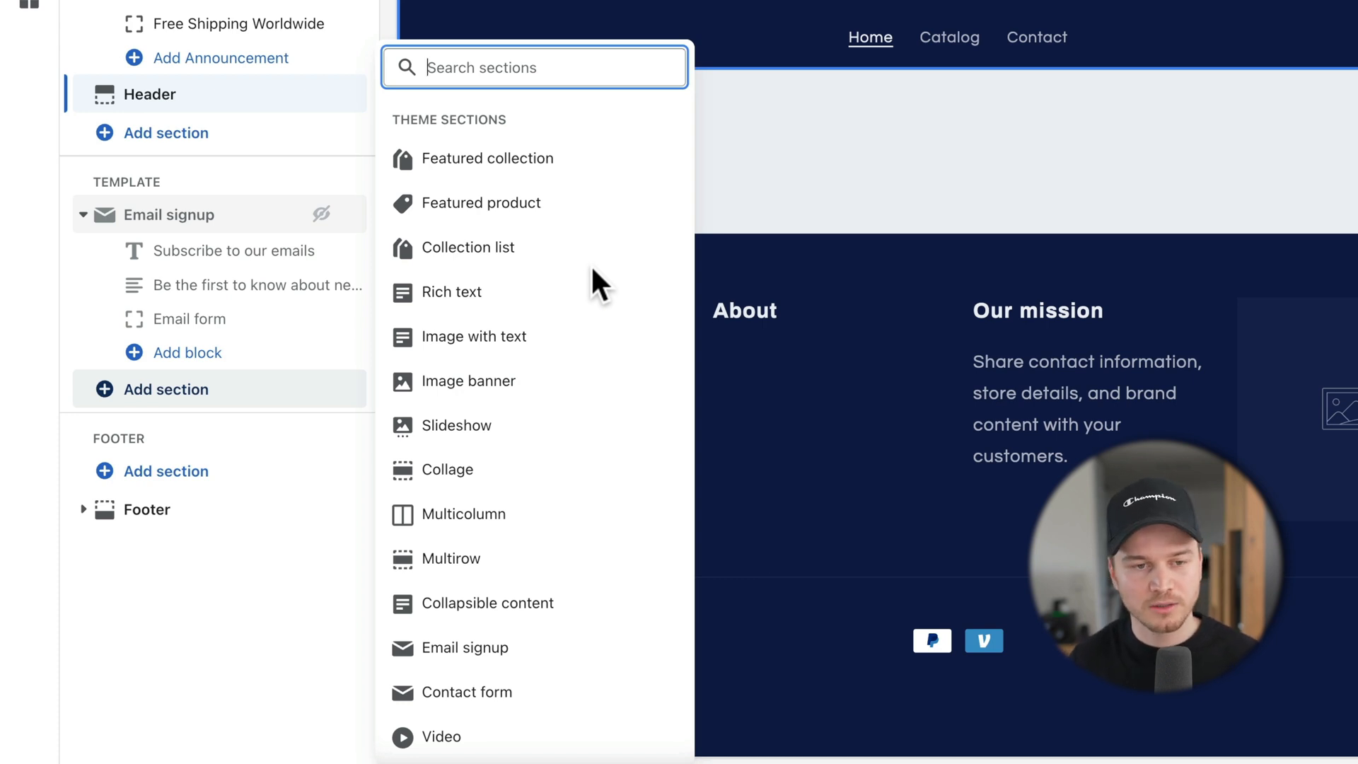
pyautogui.scroll(-1, 594, 269)
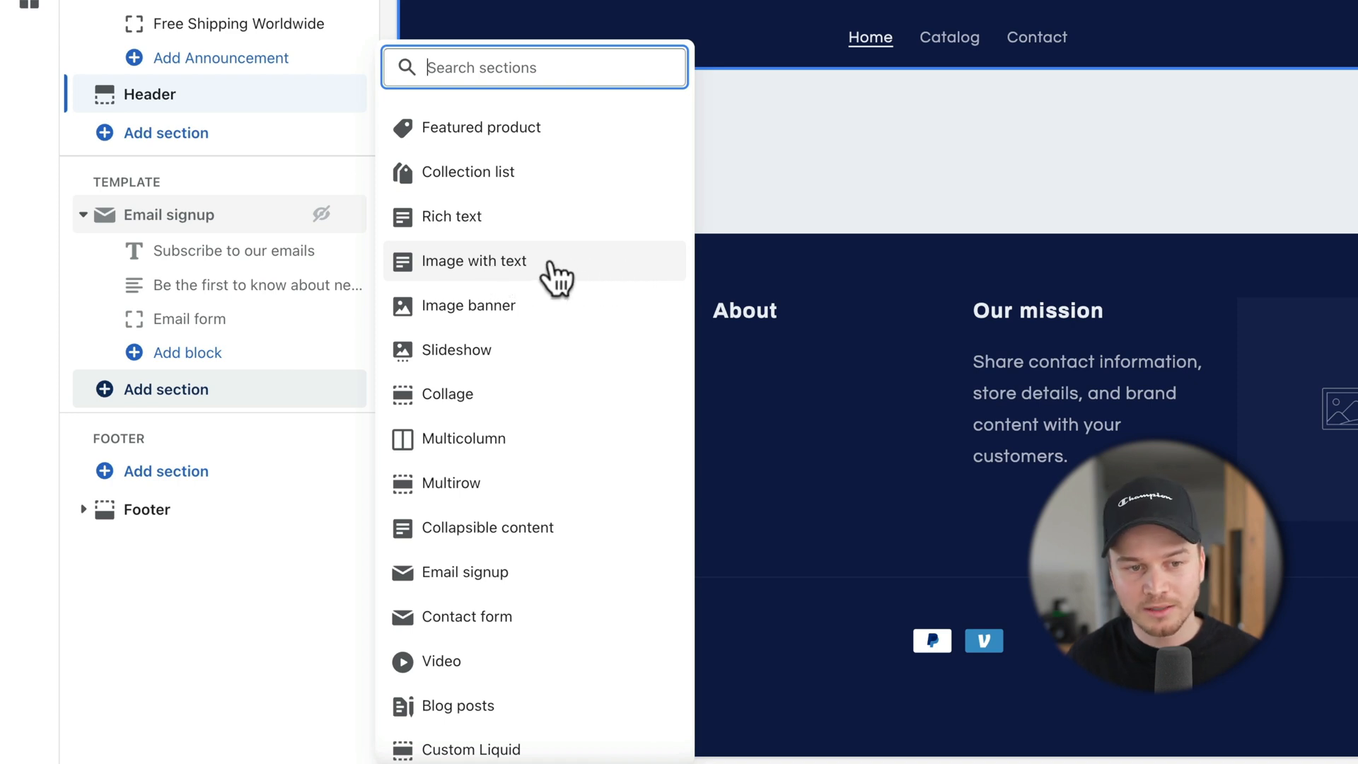
pyautogui.scroll(-1, 557, 277)
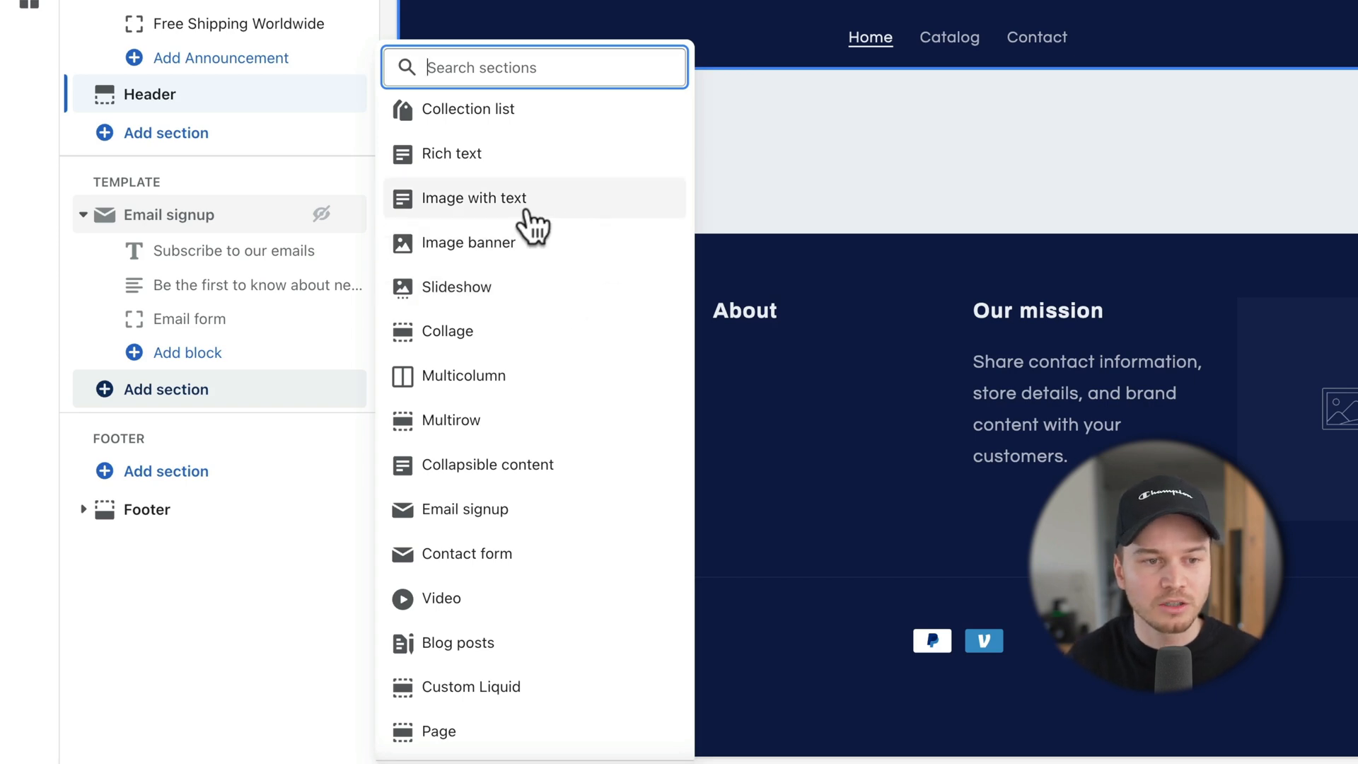
pyautogui.click(590, 209)
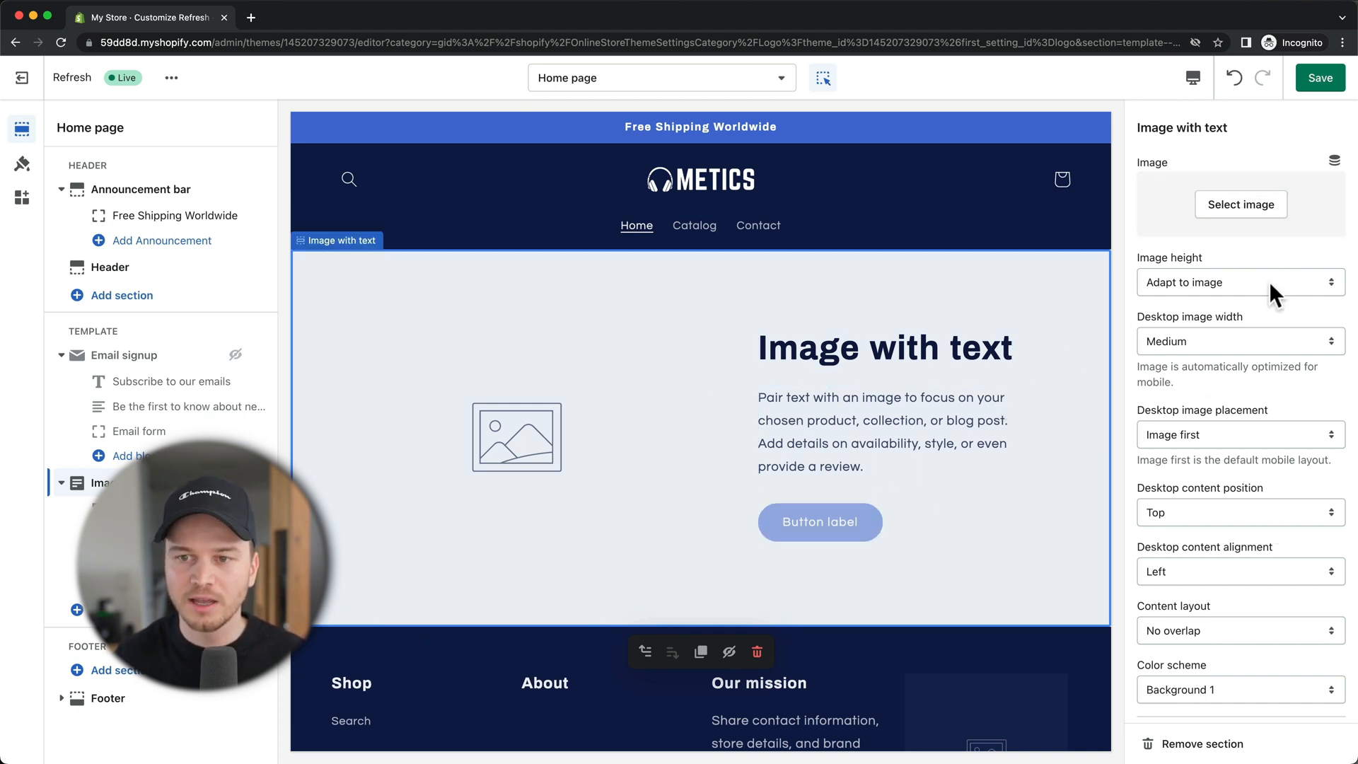
# Step: Open the Select image picker in the Image with text section settings
pyautogui.scroll(-4, 1269, 244)
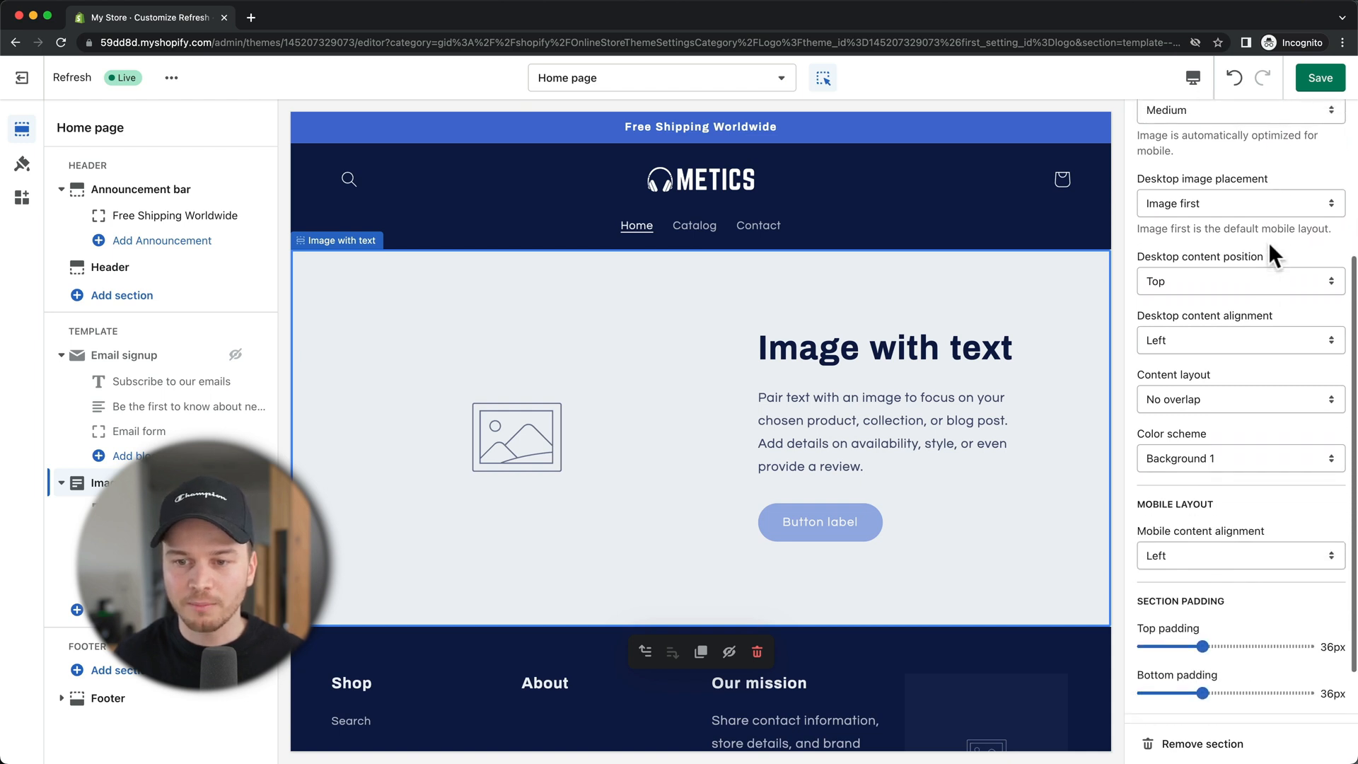
pyautogui.scroll(4, 1267, 241)
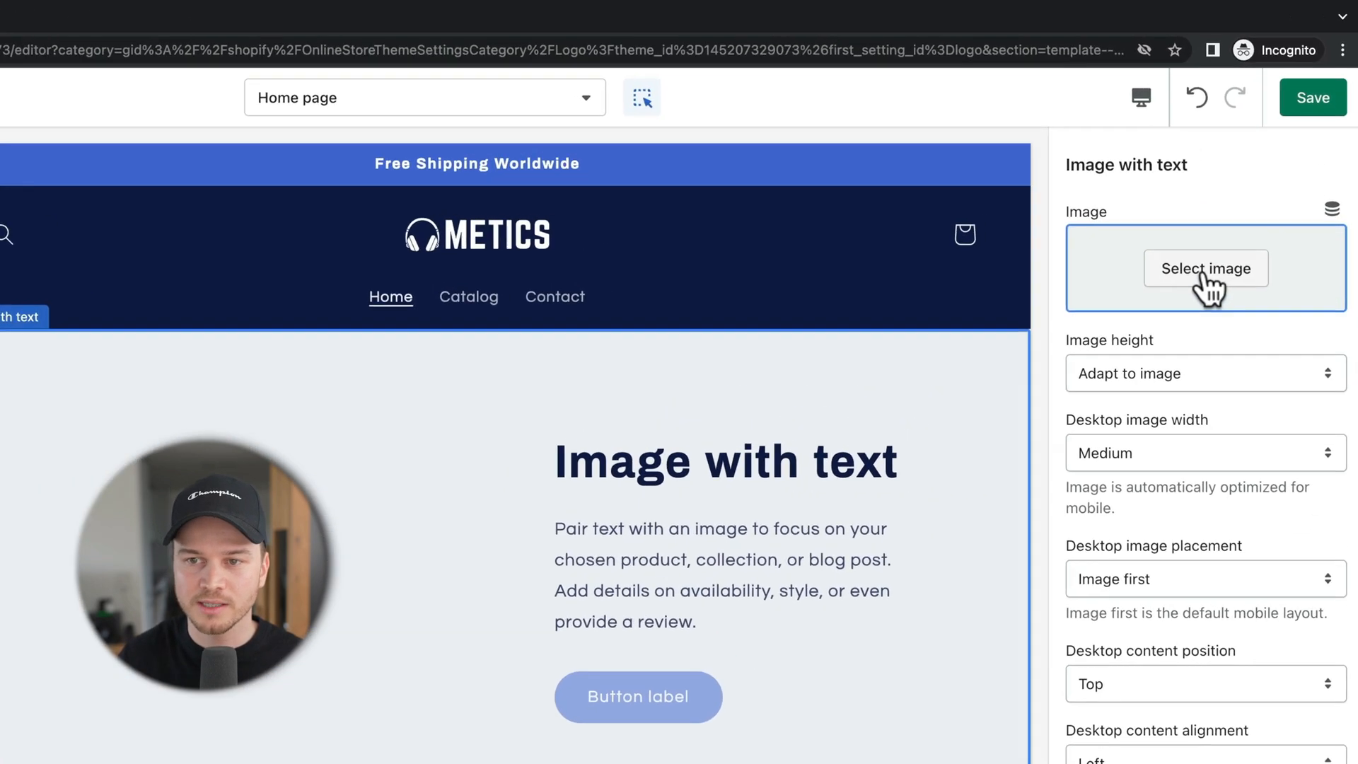
pyautogui.click(1242, 205)
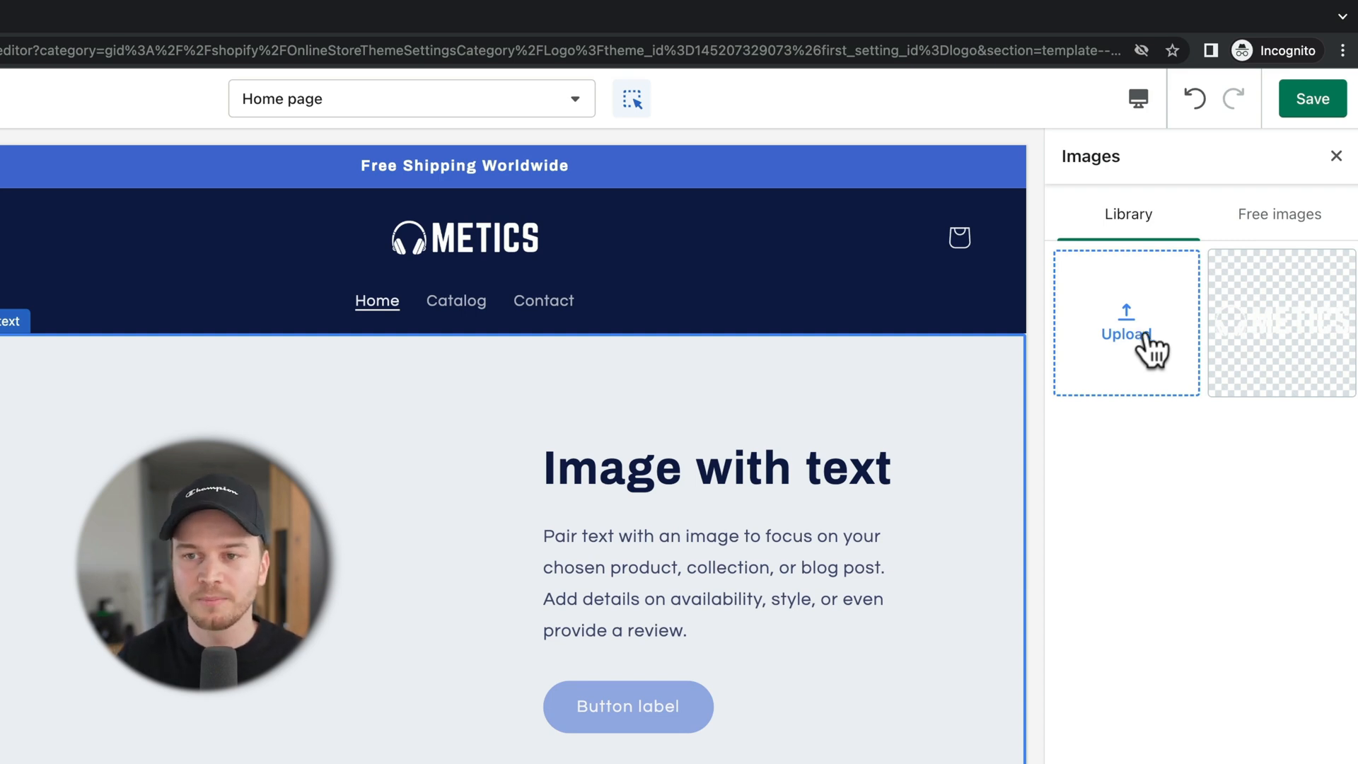
# Step: Search Free images for 'headphones' and select the man-putting-on-headphones photo
pyautogui.click(1278, 227)
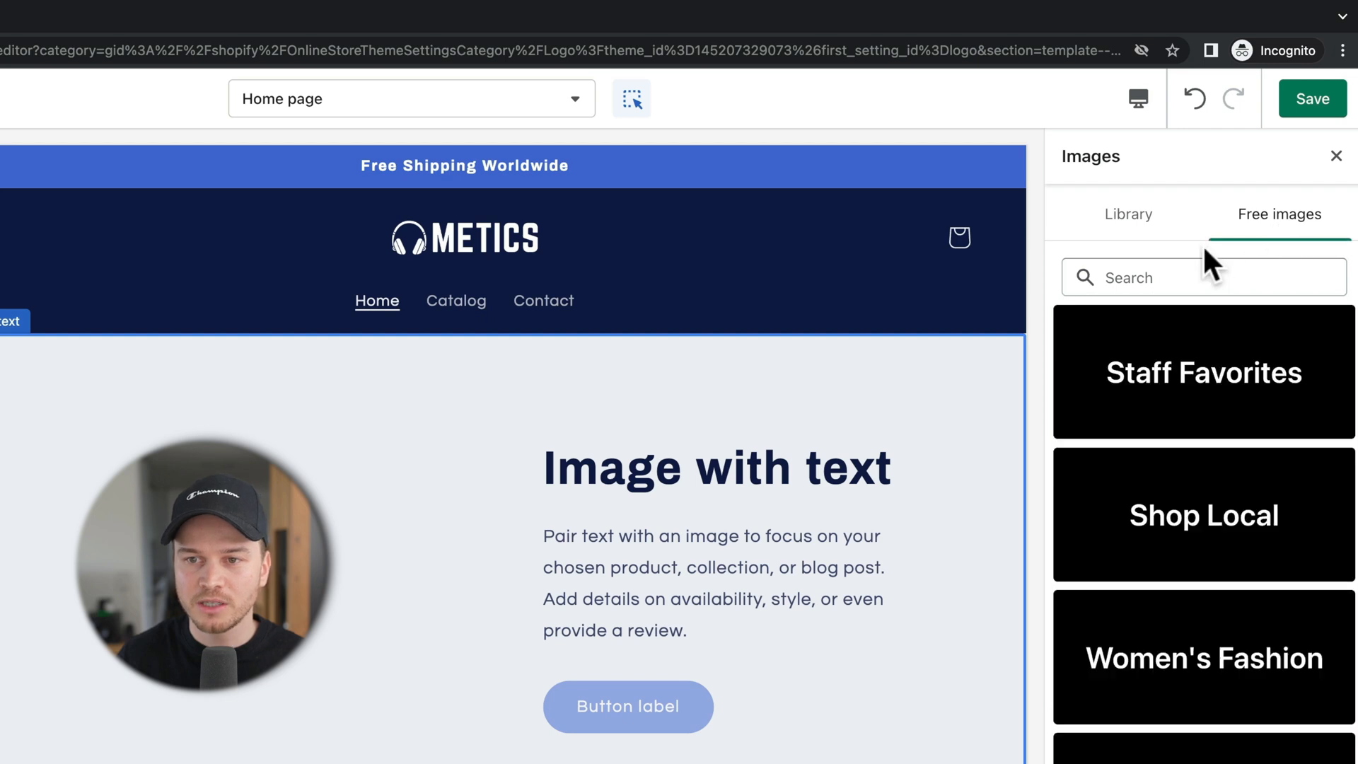
pyautogui.click(1188, 268)
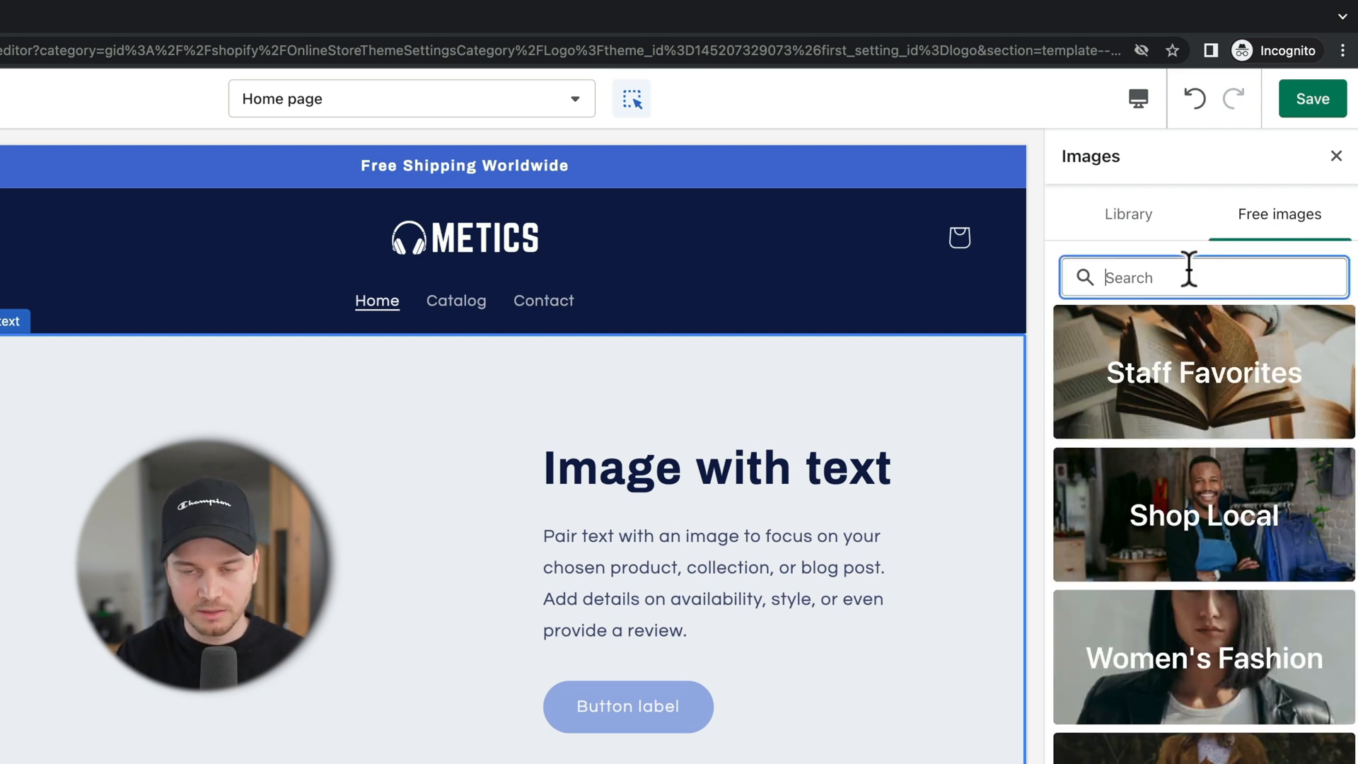
pyautogui.write('haed')
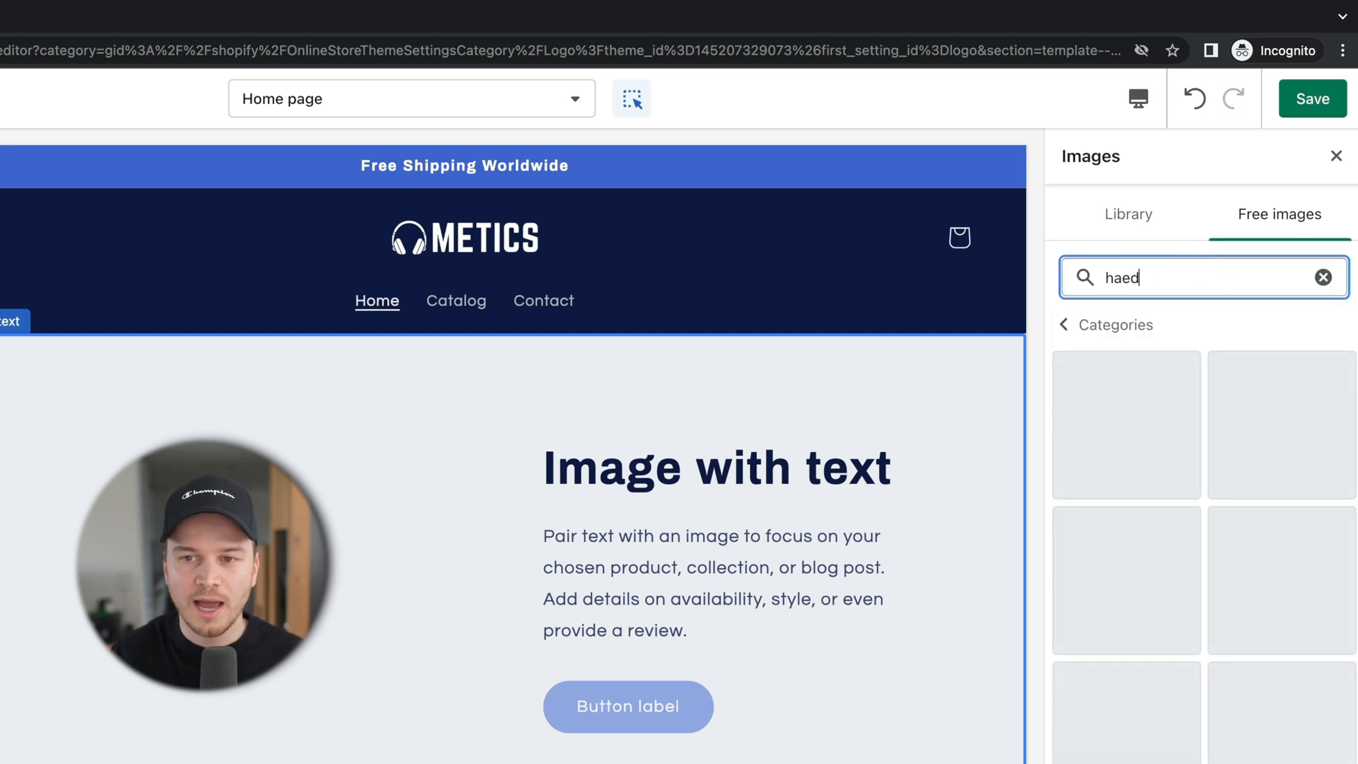
pyautogui.press('BackSpace')
pyautogui.press('BackSpace')
pyautogui.press('BackSpace')
pyautogui.write('ead')
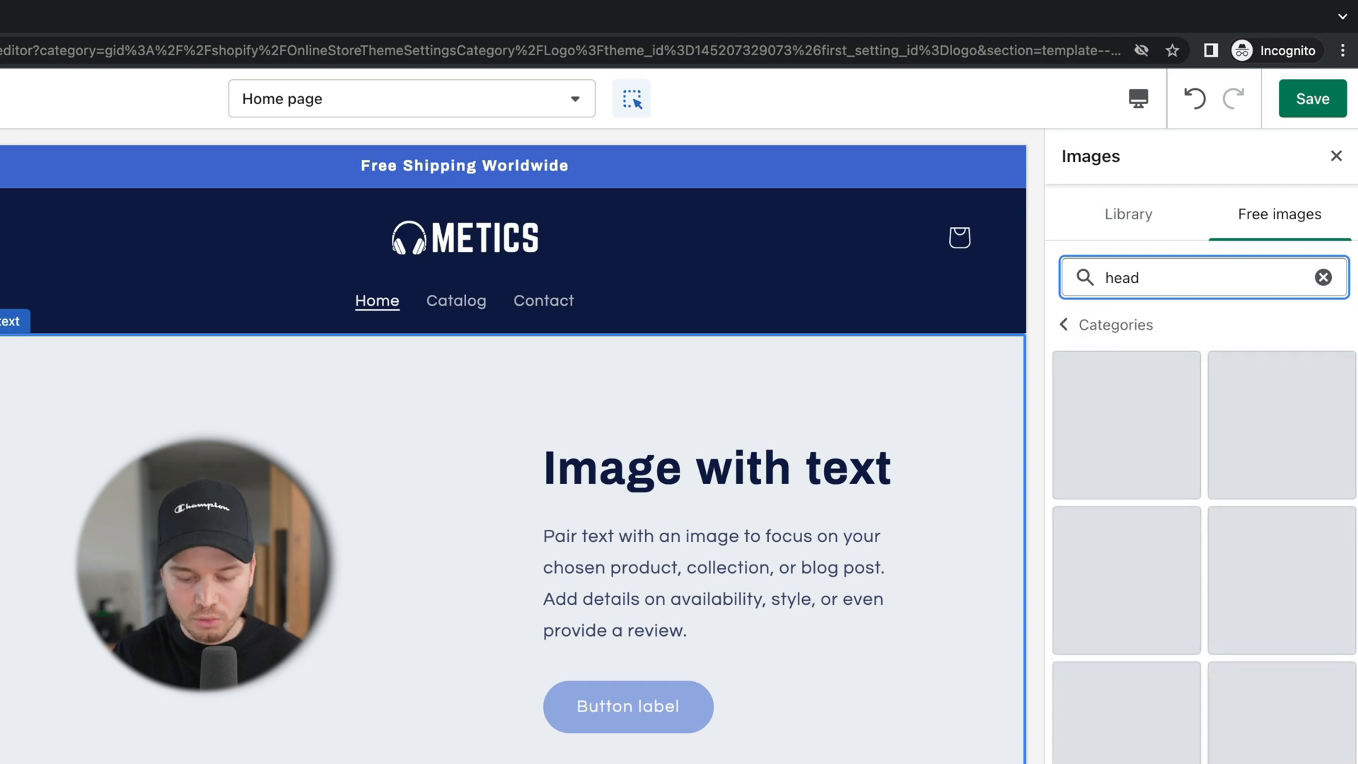
pyautogui.write('phone')
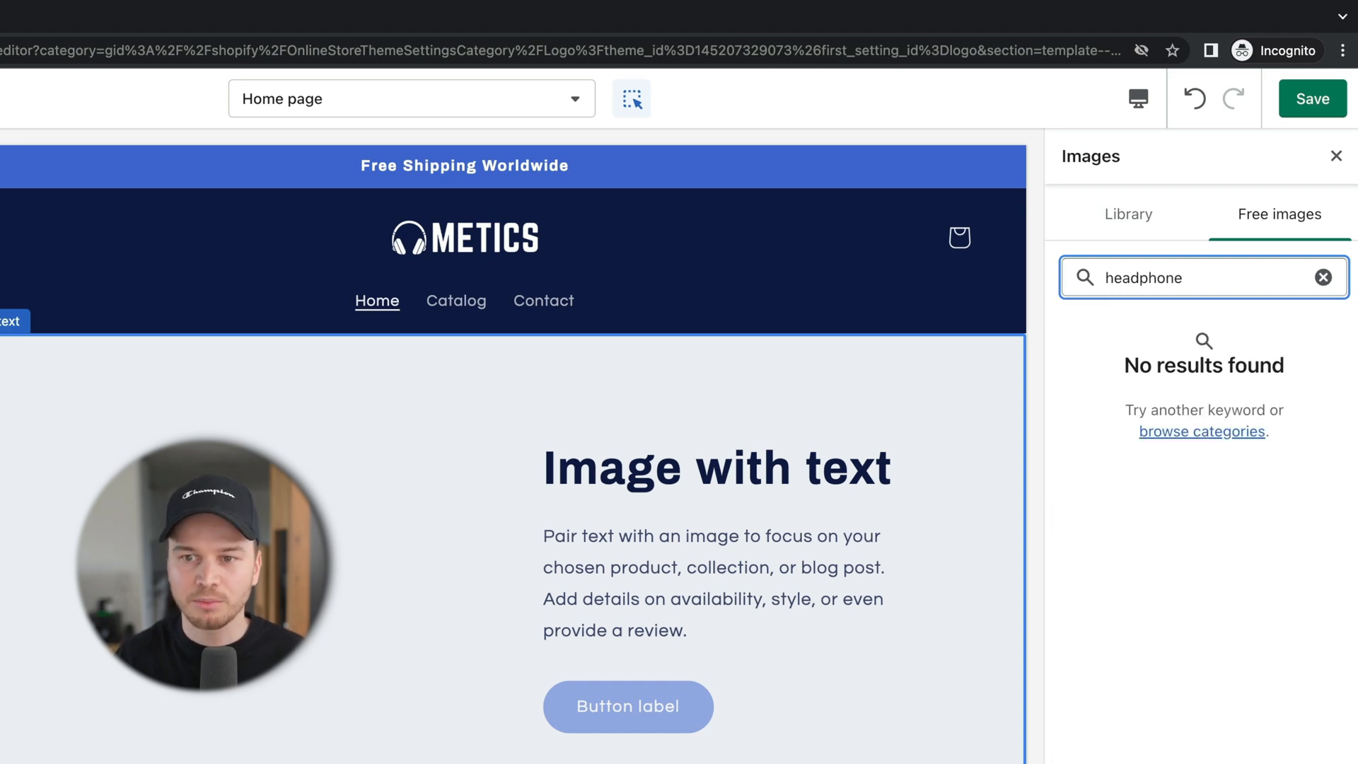
pyautogui.write('s')
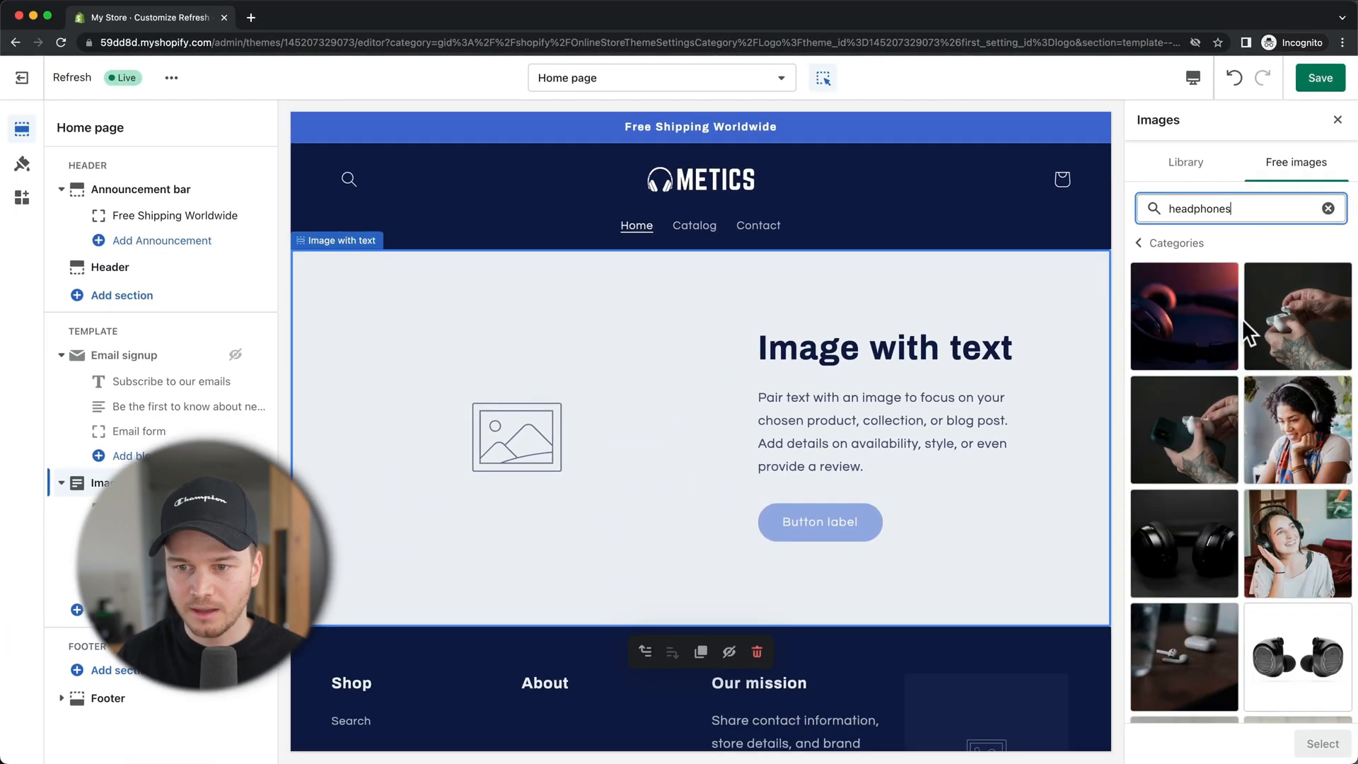
pyautogui.scroll(-7, 1242, 319)
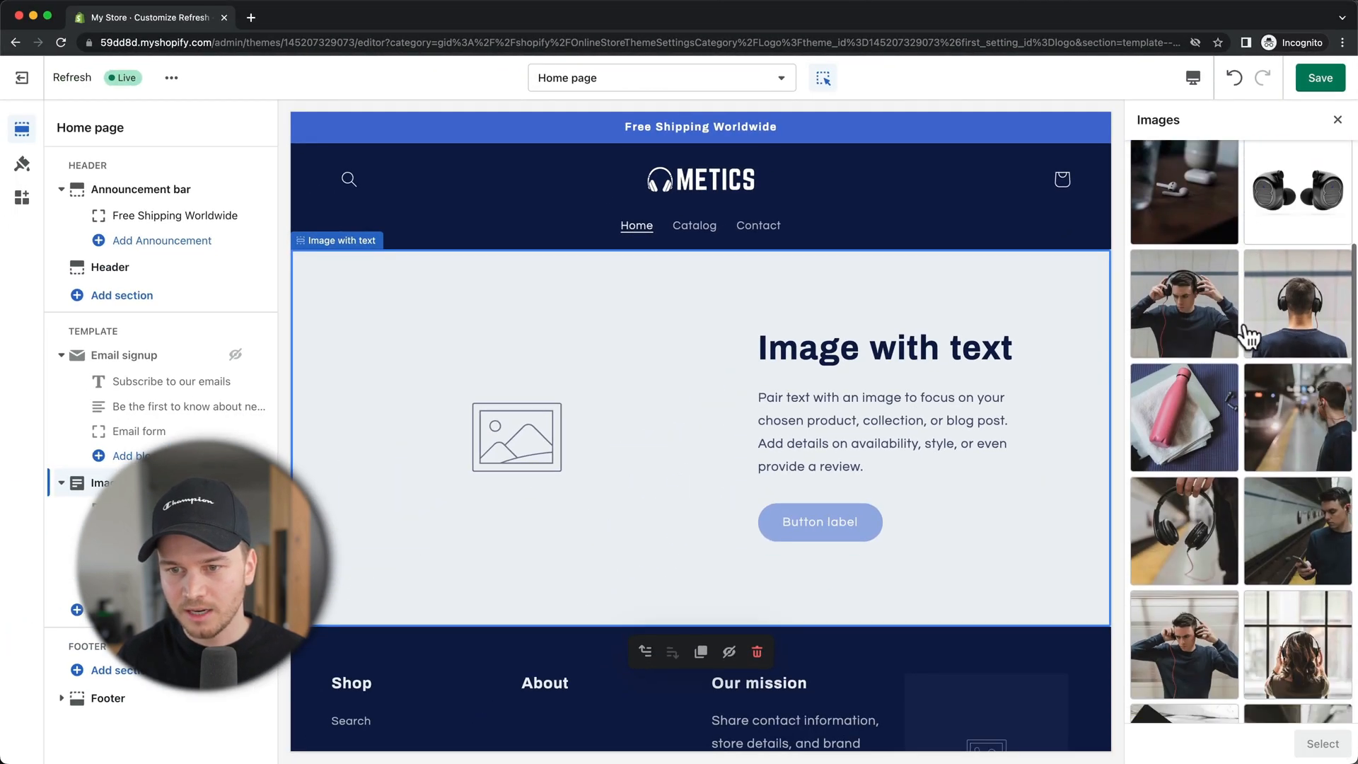
pyautogui.click(1200, 304)
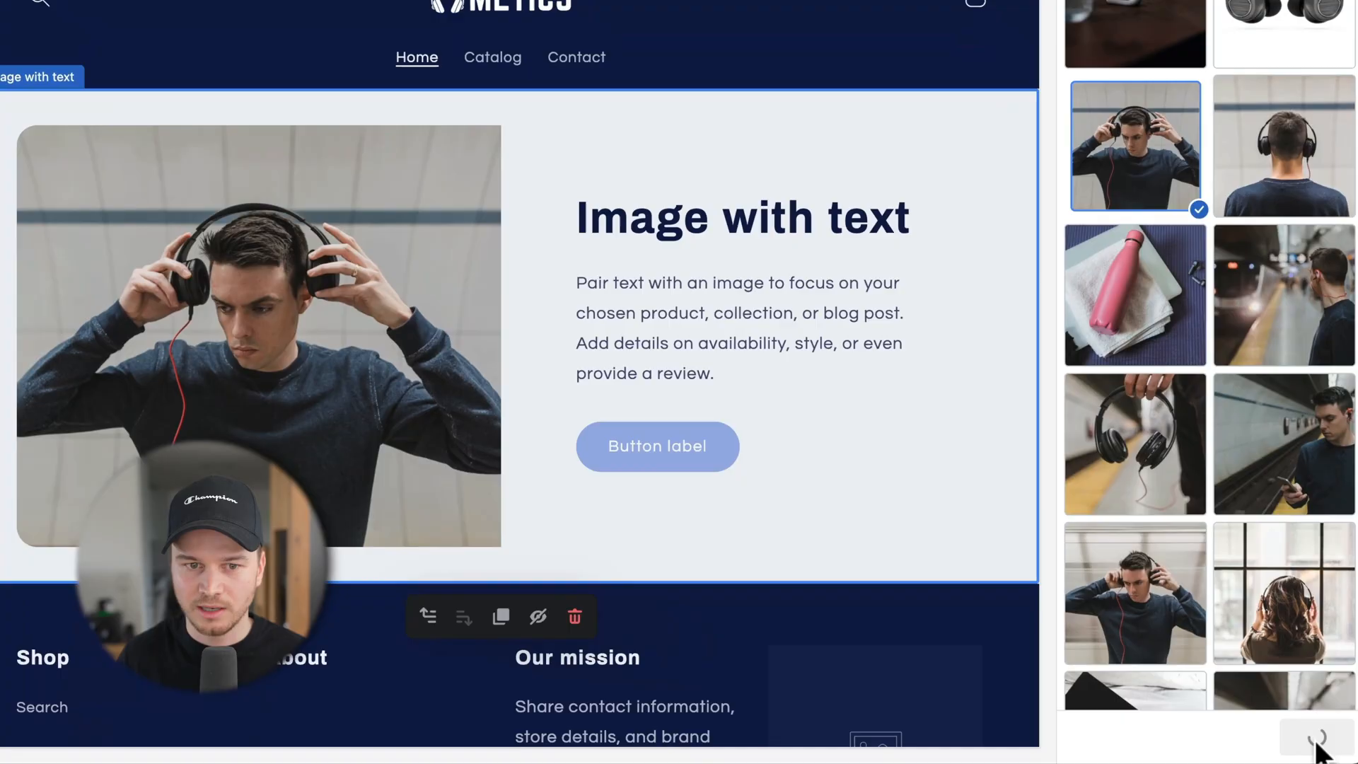
pyautogui.click(1321, 744)
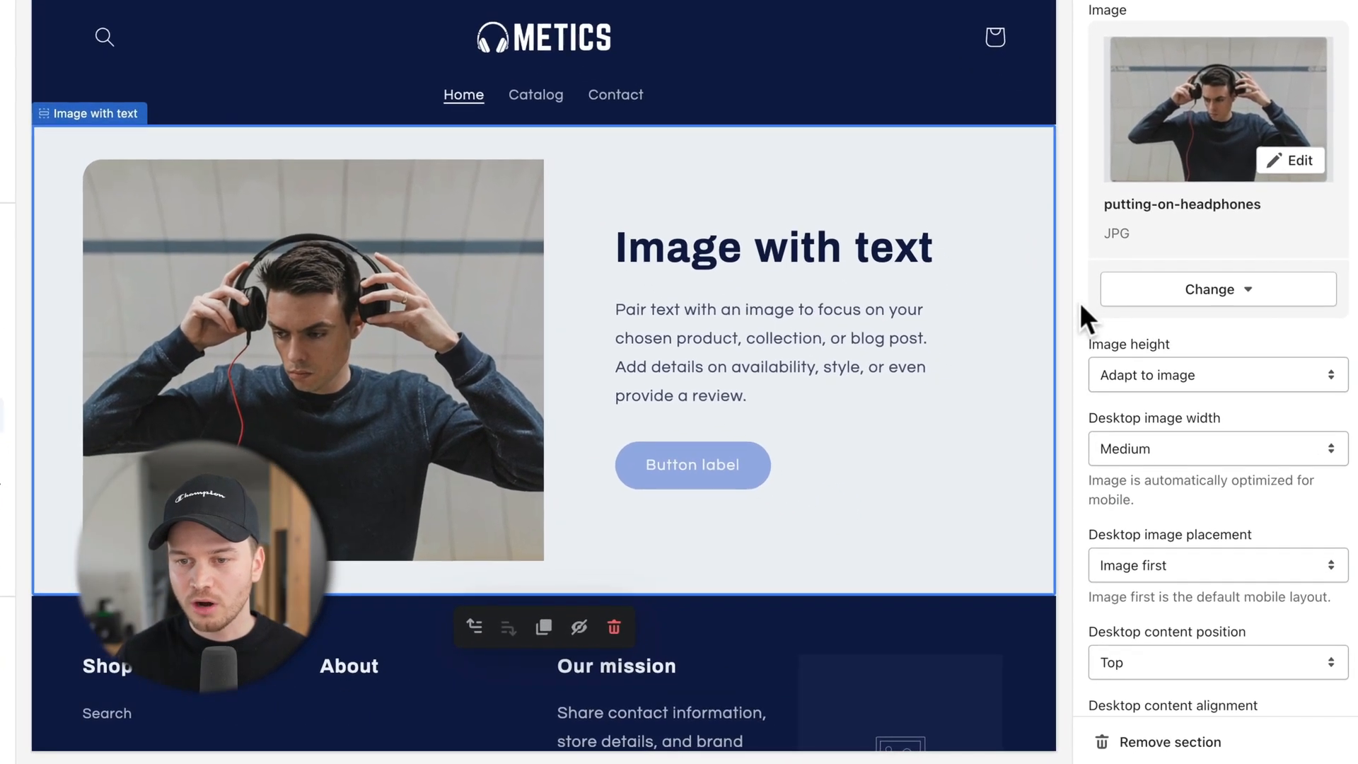
# Step: Set image height Medium, desktop image width Large, and image placement second
pyautogui.scroll(-1, 1144, 389)
pyautogui.scroll(-3, 1097, 301)
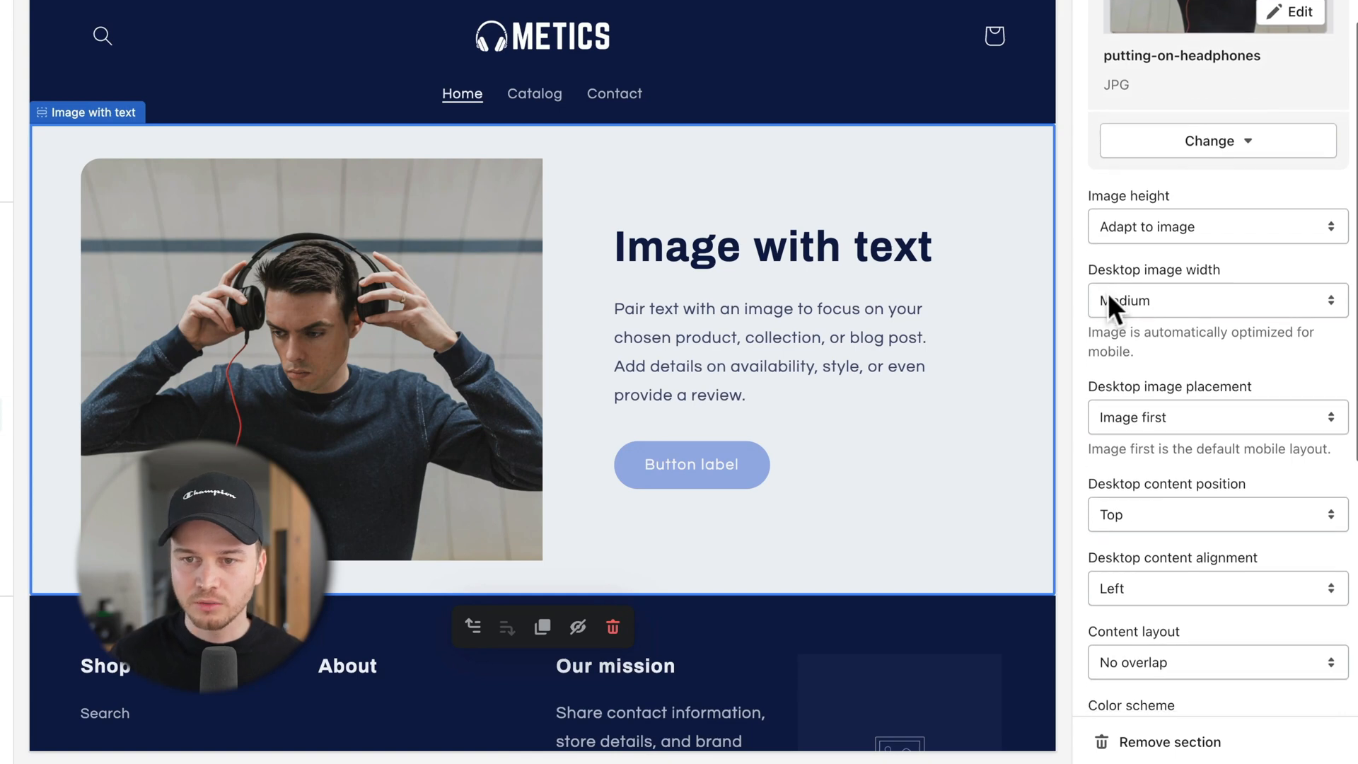
pyautogui.click(1132, 222)
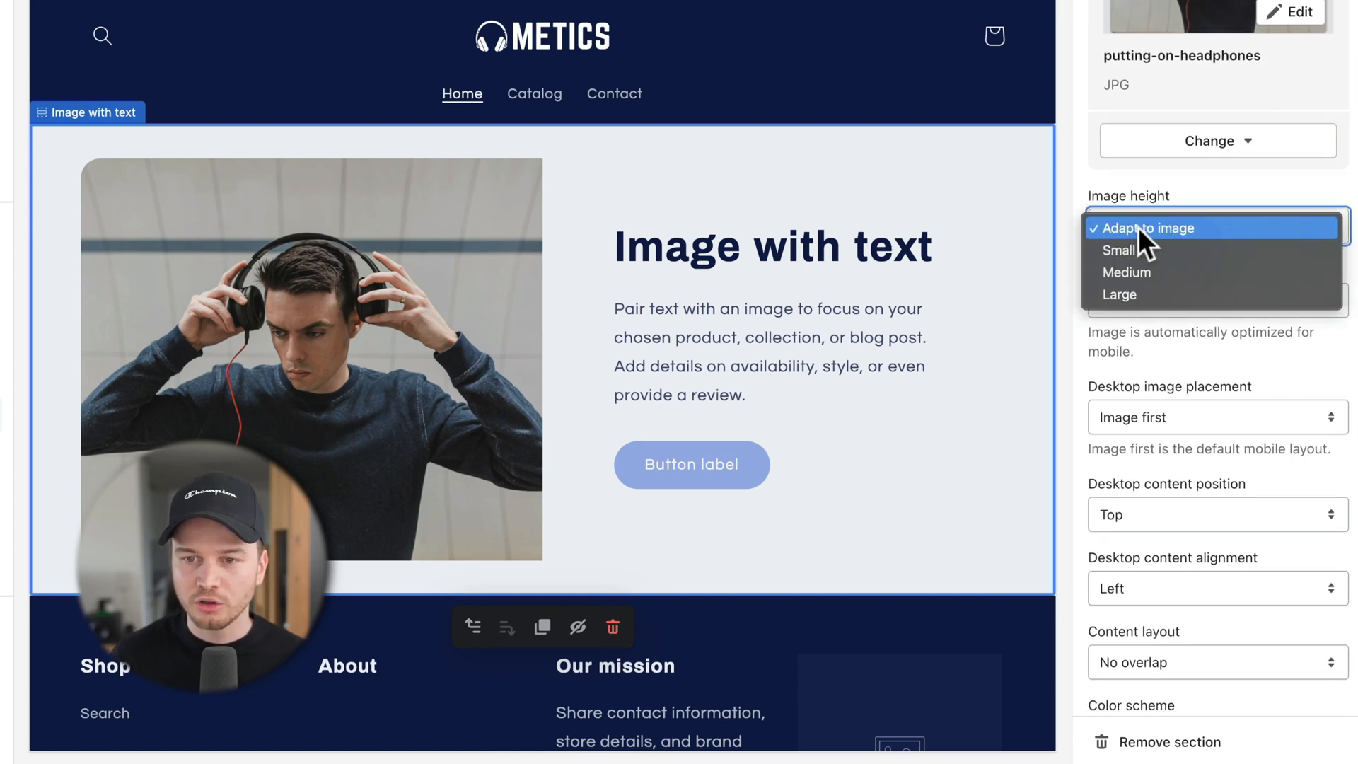
pyautogui.click(1147, 272)
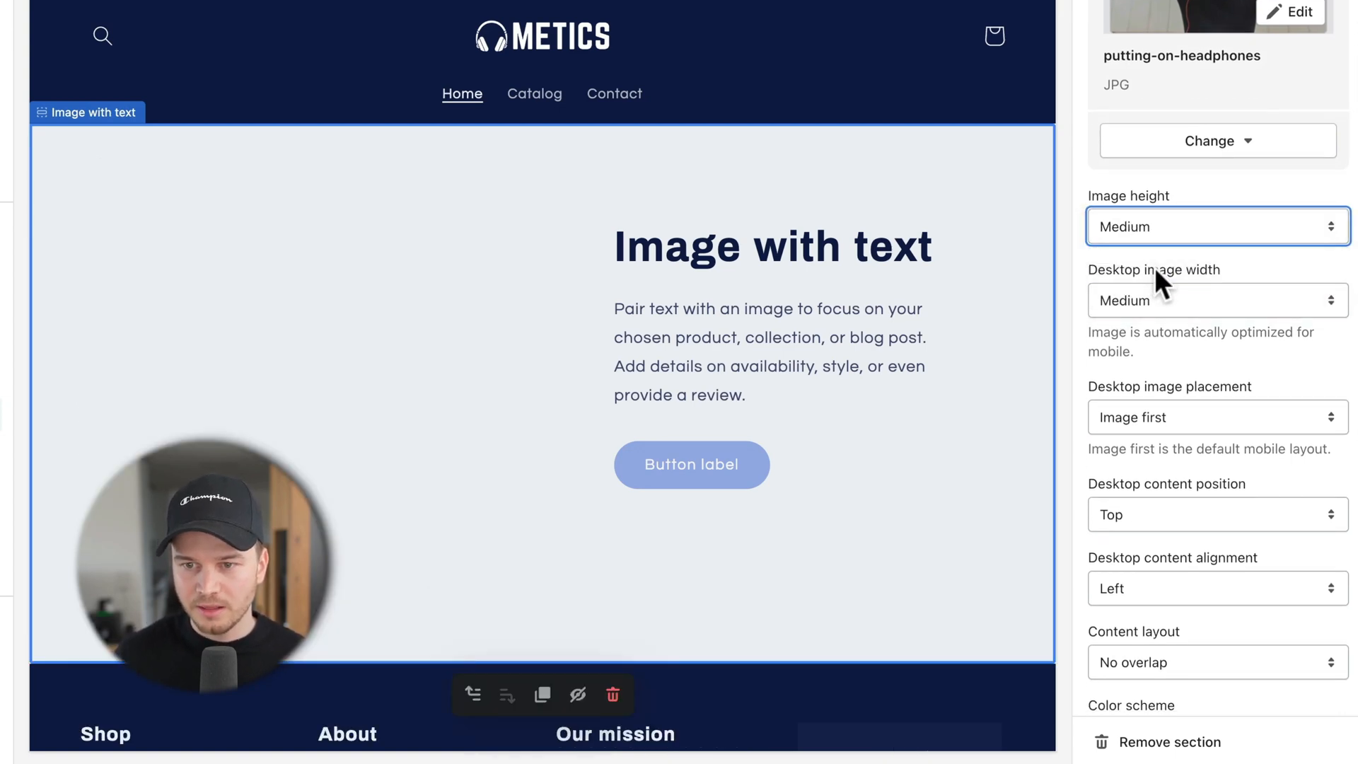
pyautogui.click(1149, 291)
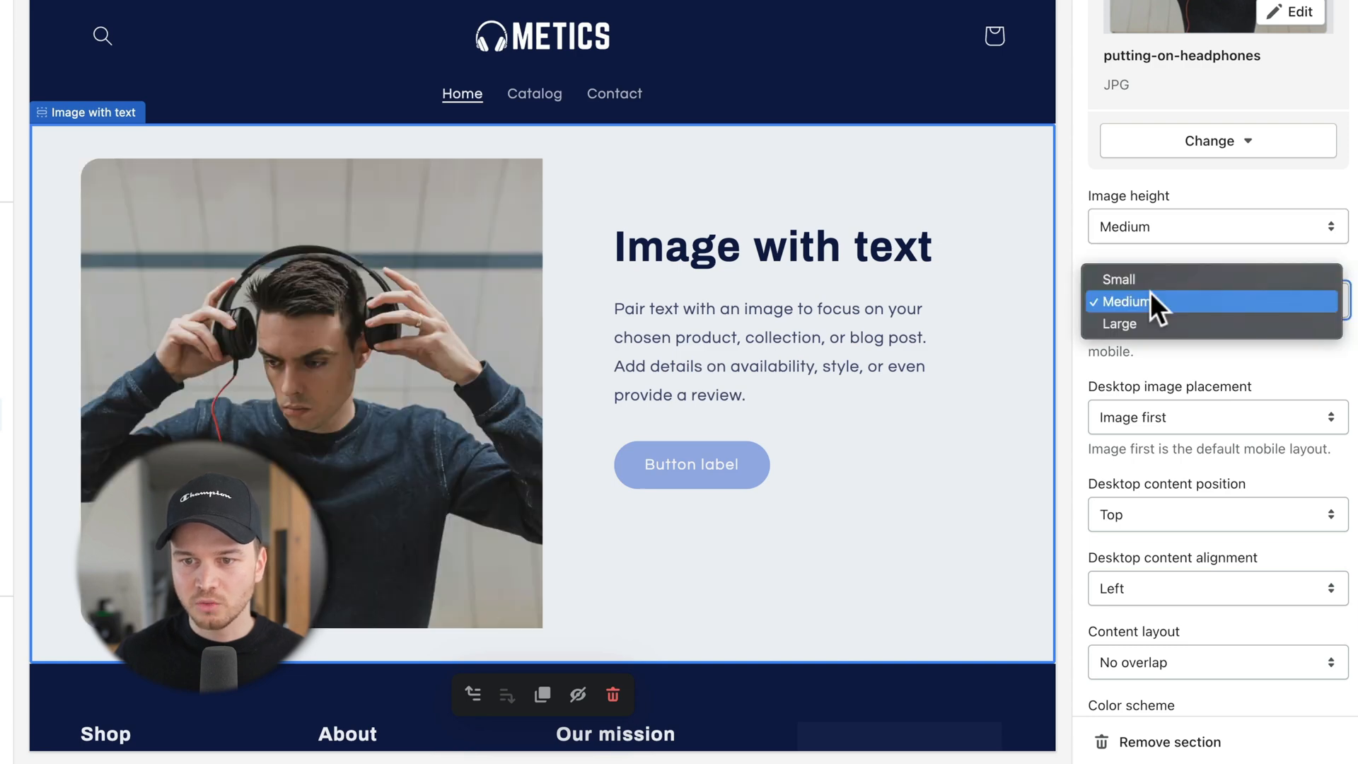
pyautogui.click(1151, 320)
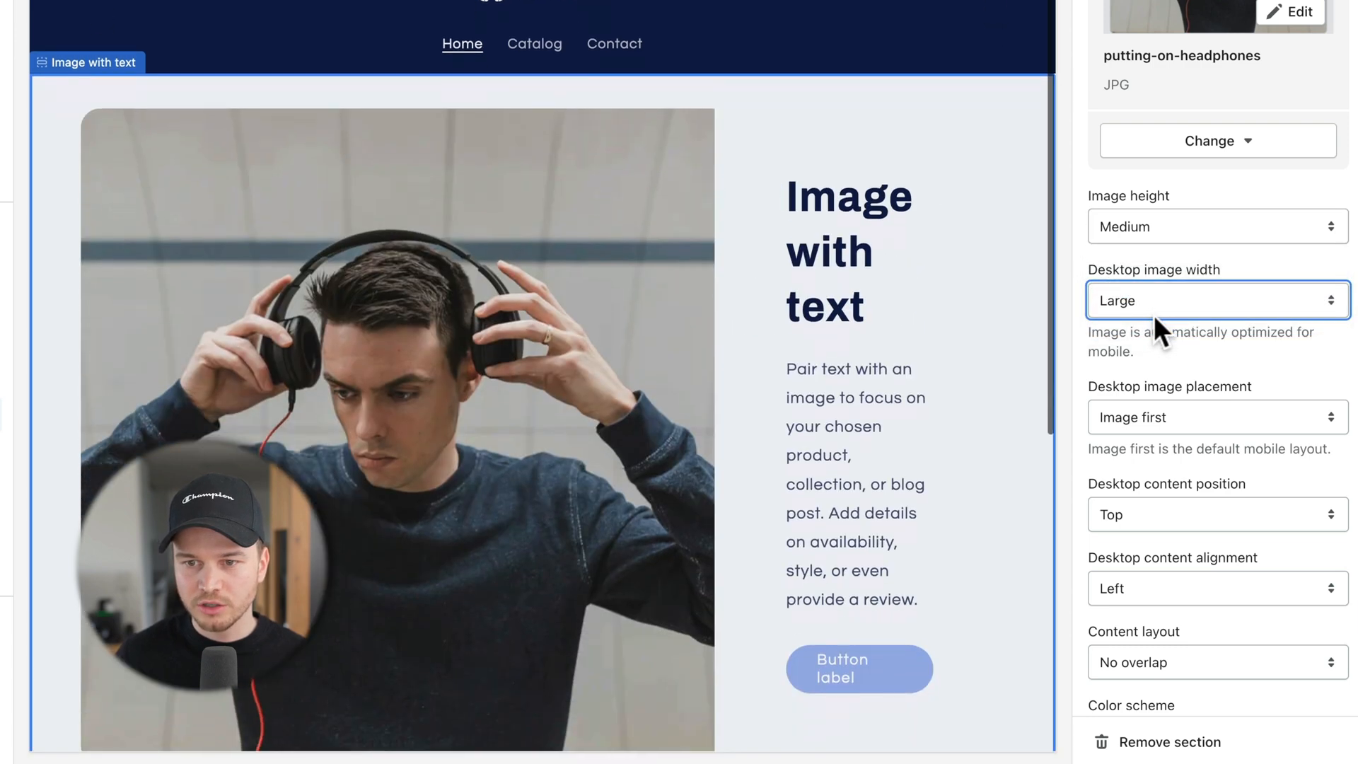
pyautogui.scroll(-3, 1153, 315)
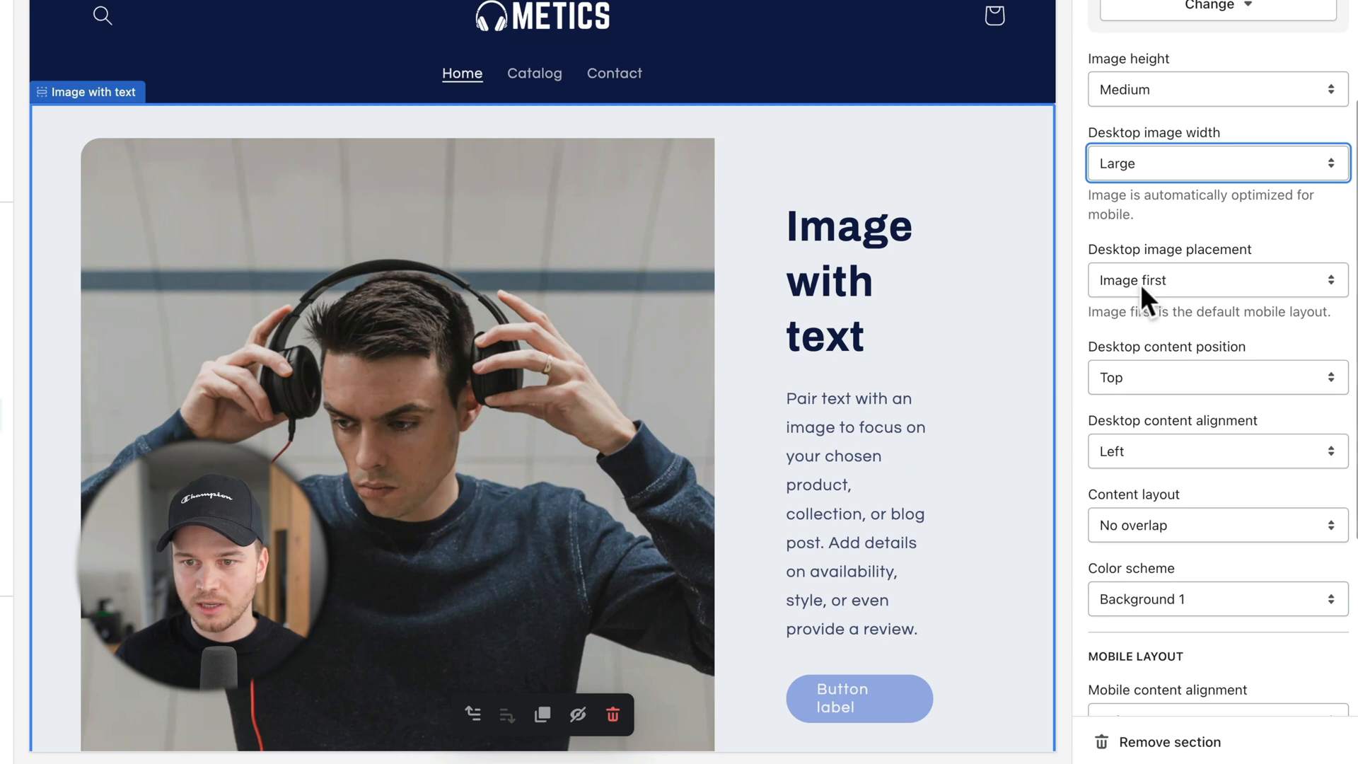
pyautogui.click(1140, 283)
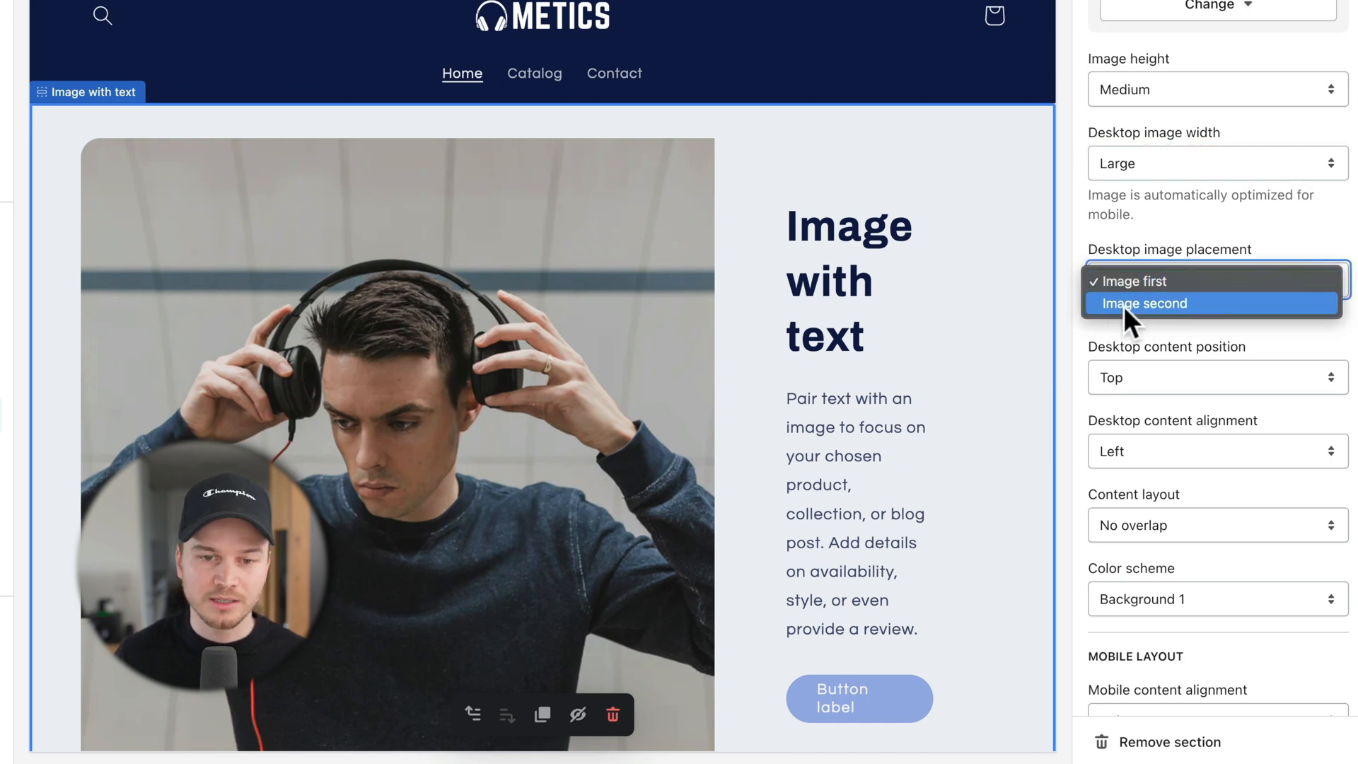
pyautogui.click(1126, 305)
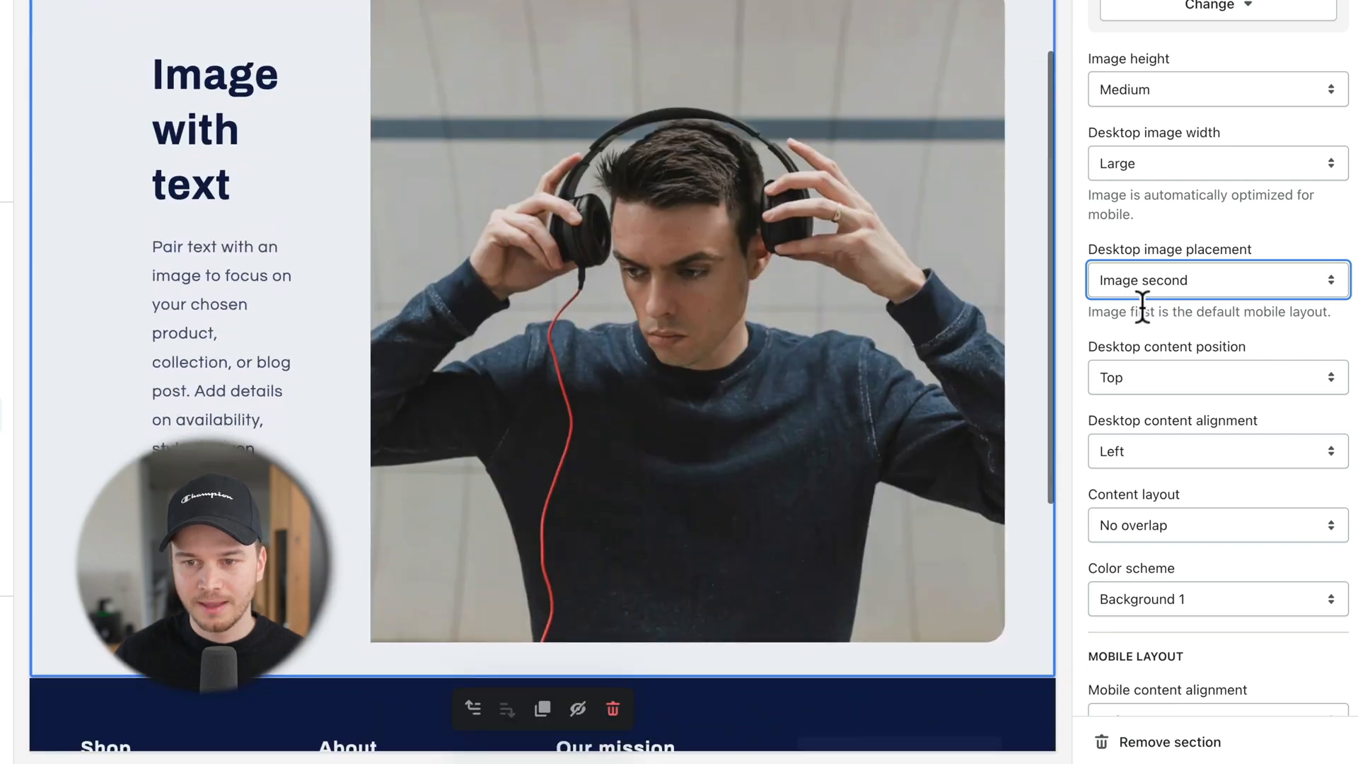
# Step: Set content position Middle, alignment Left, layout Overlap, and colour scheme Background 2
pyautogui.scroll(-2, 1132, 305)
pyautogui.click(1140, 309)
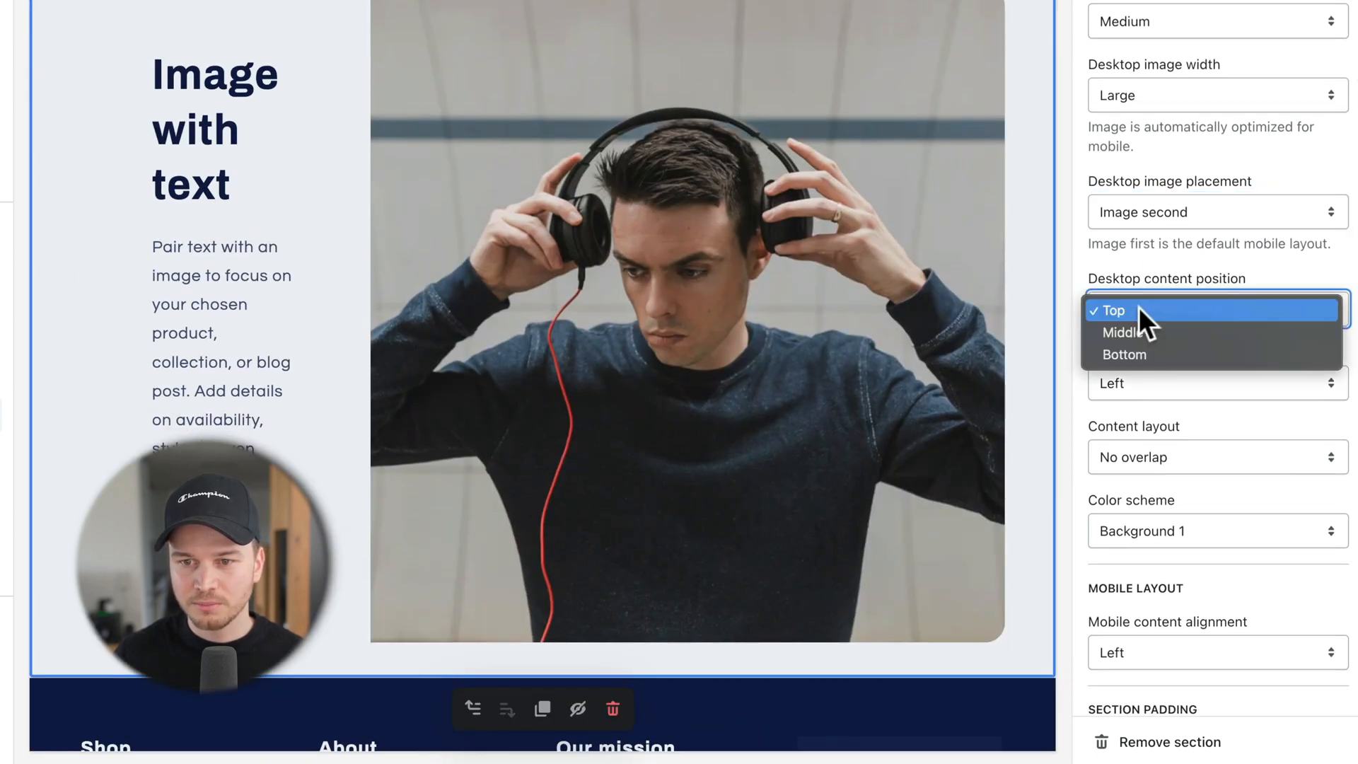
pyautogui.click(1140, 330)
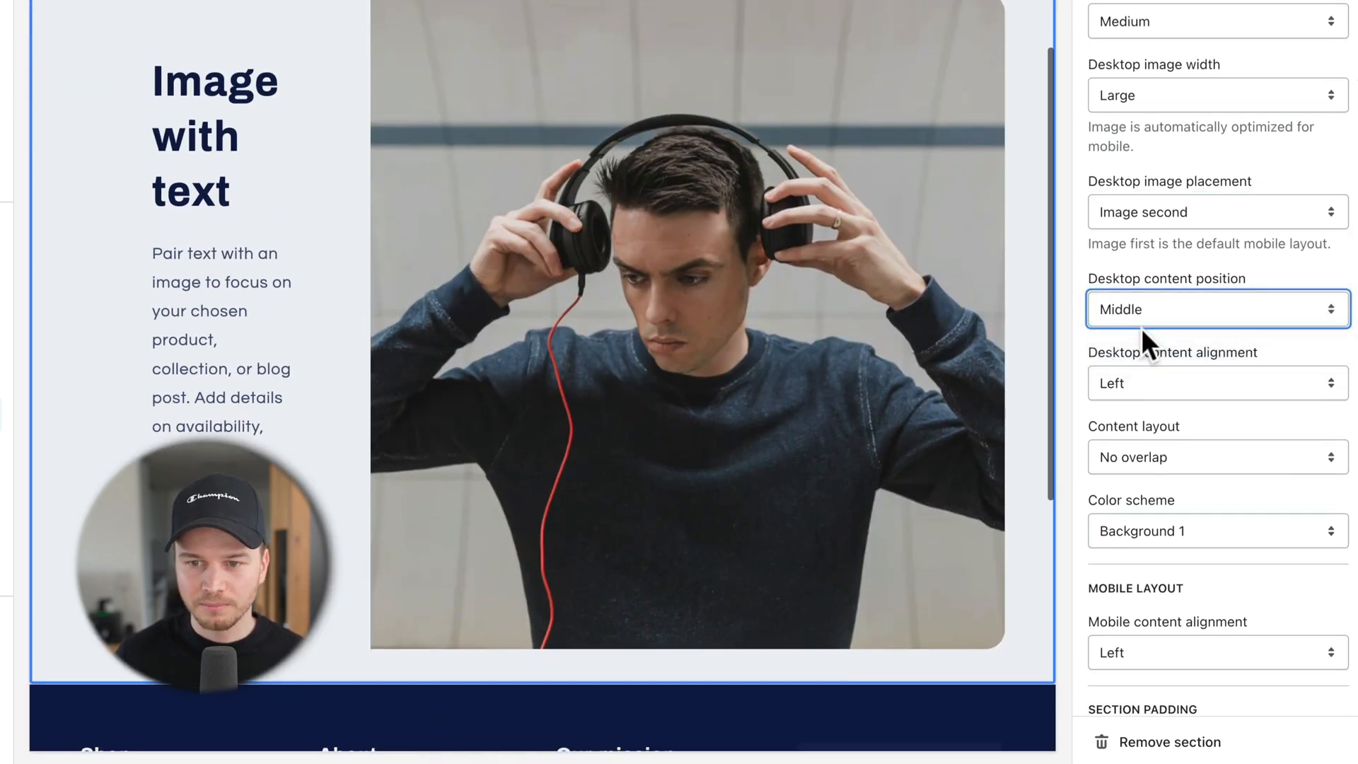
pyautogui.click(1145, 383)
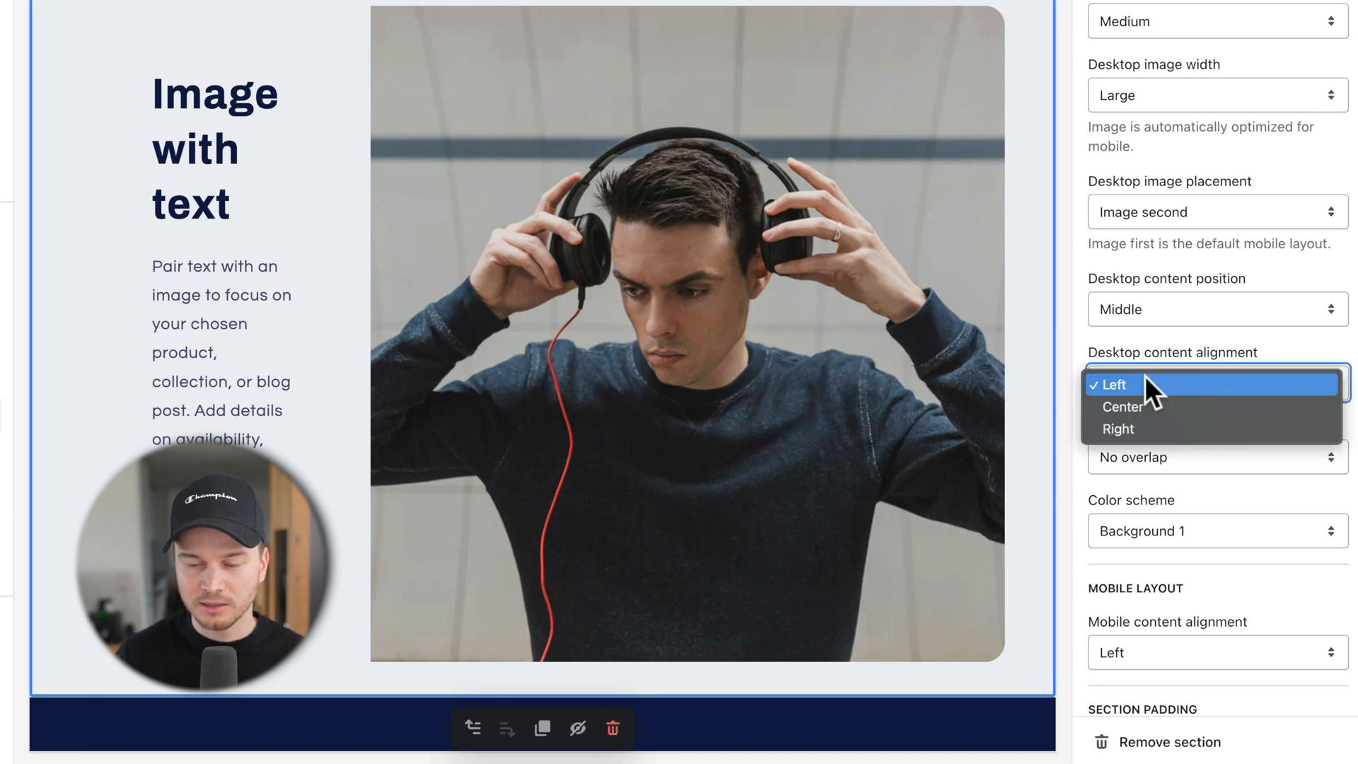
pyautogui.click(1139, 340)
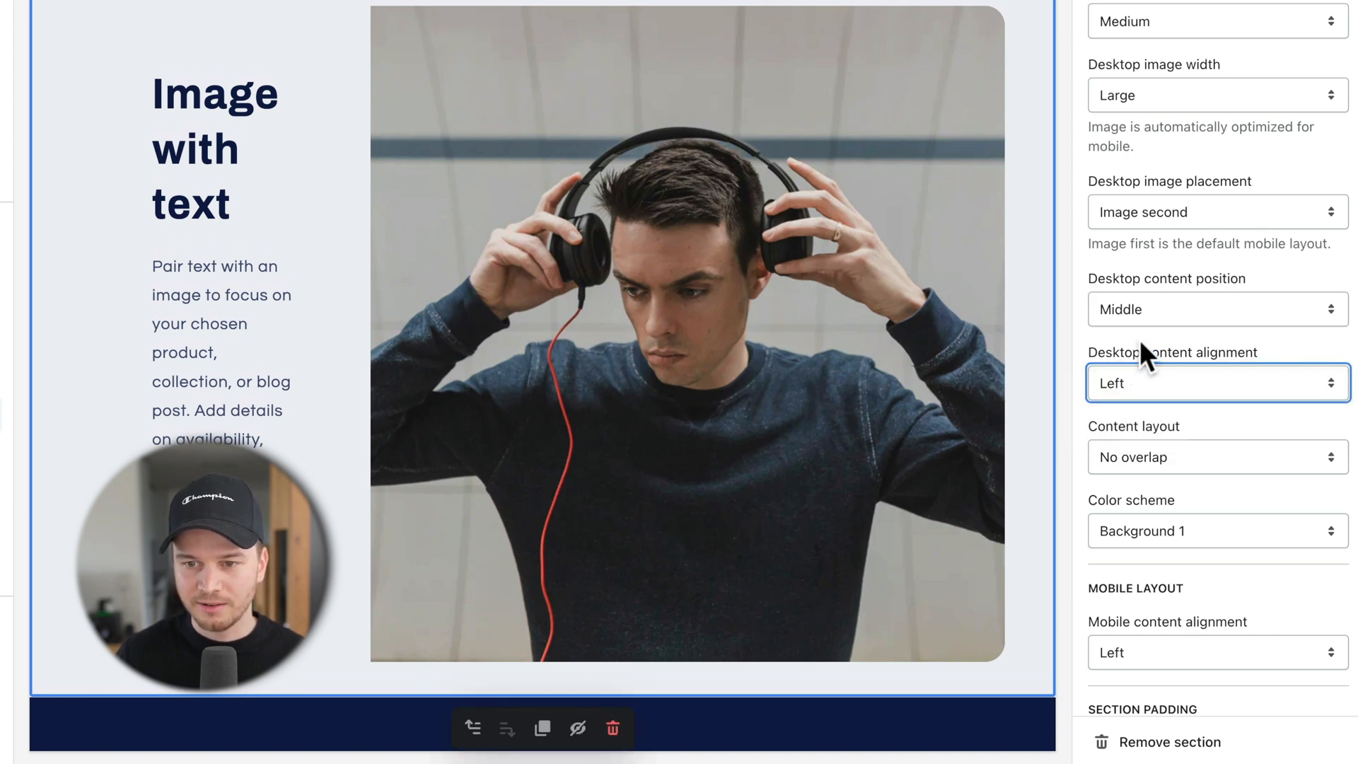
pyautogui.scroll(-3, 1147, 355)
pyautogui.click(1136, 344)
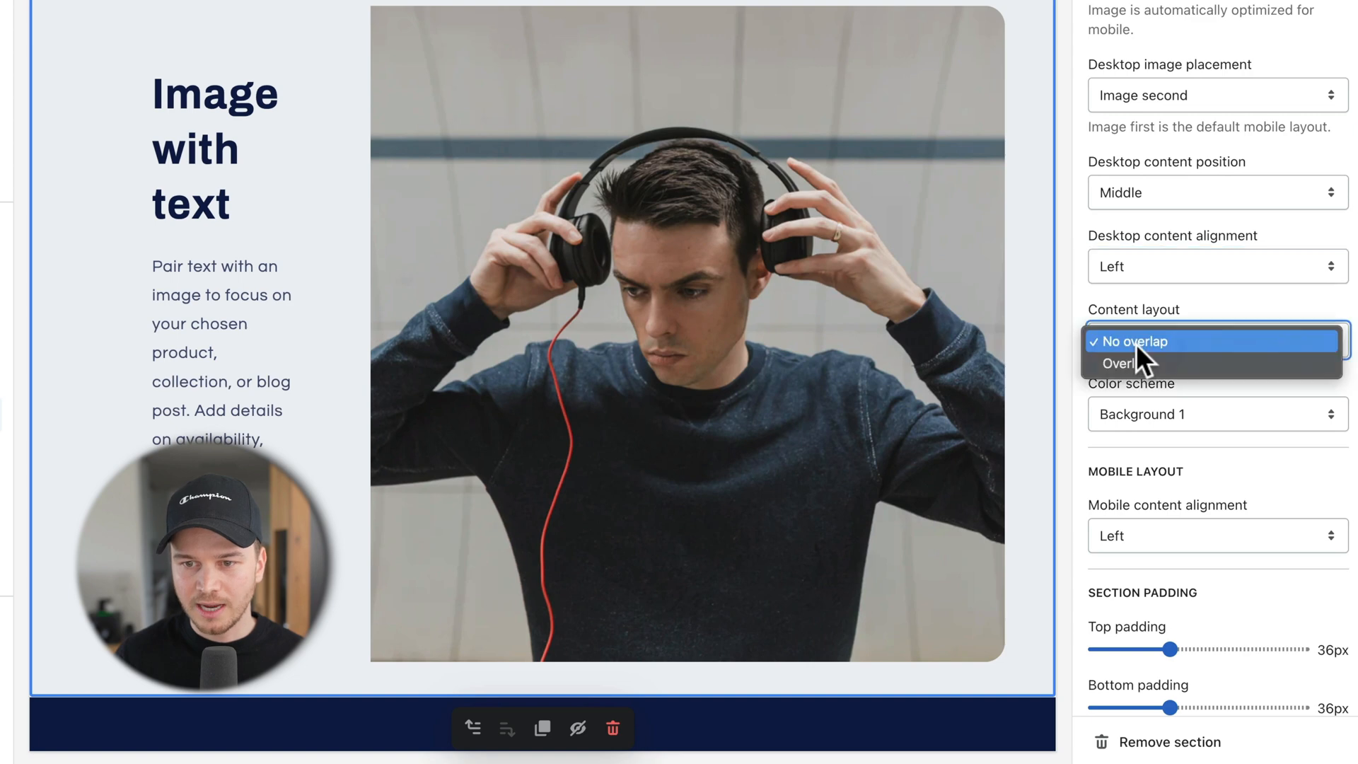
pyautogui.click(1136, 358)
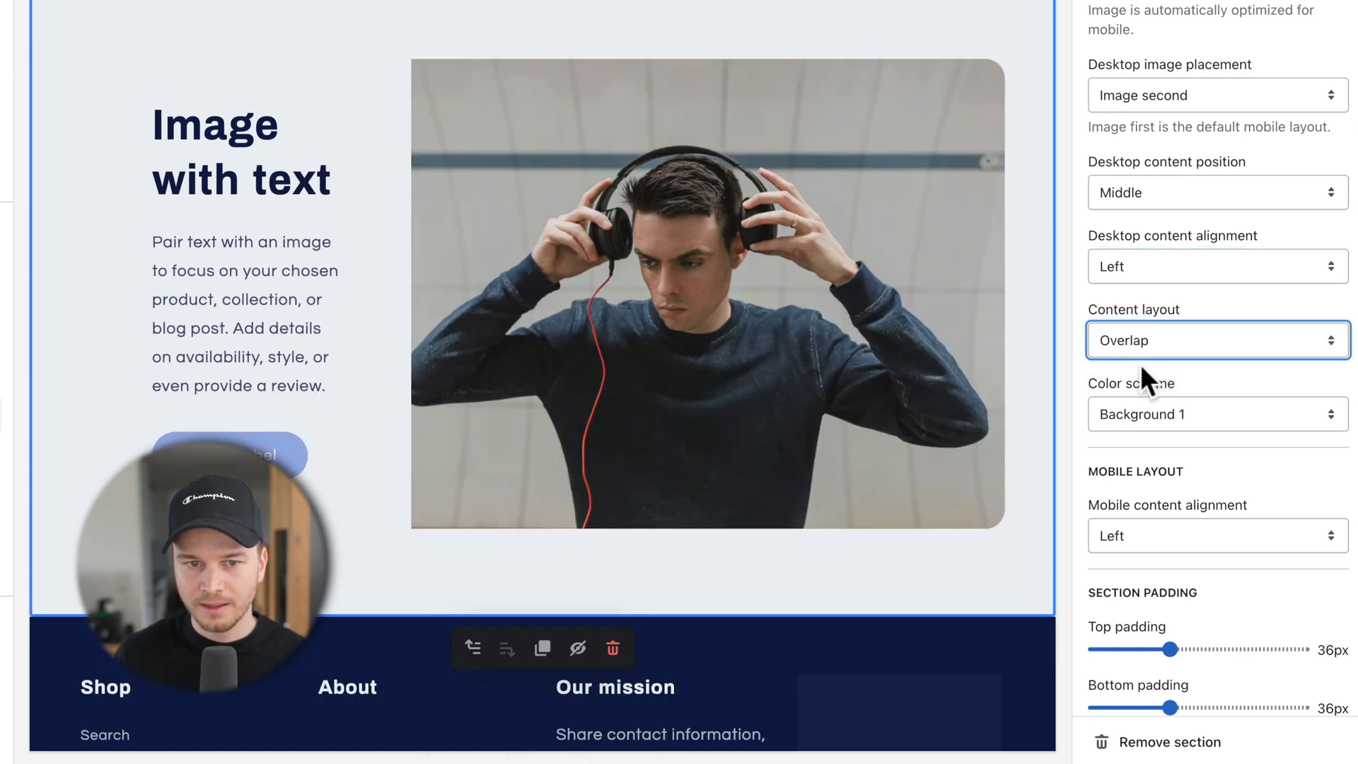
pyautogui.click(1144, 413)
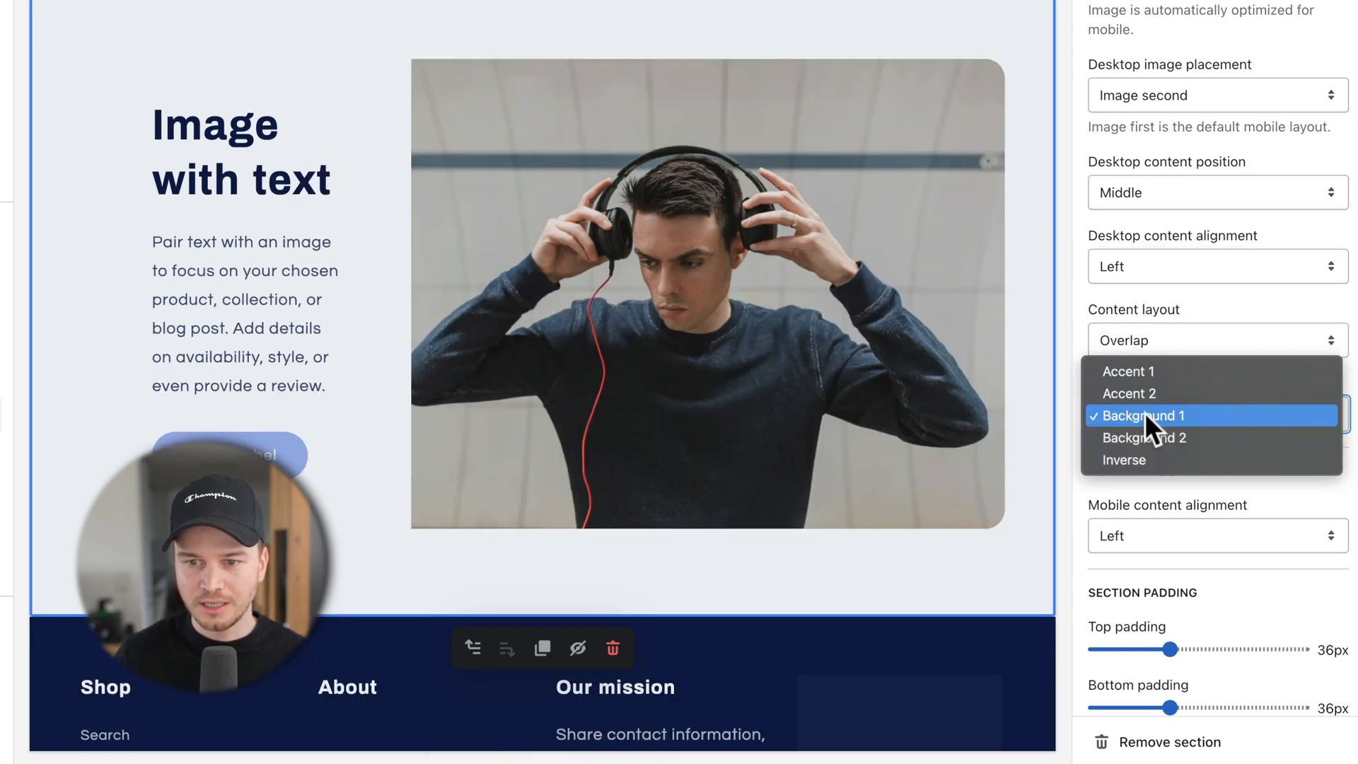
pyautogui.click(1152, 427)
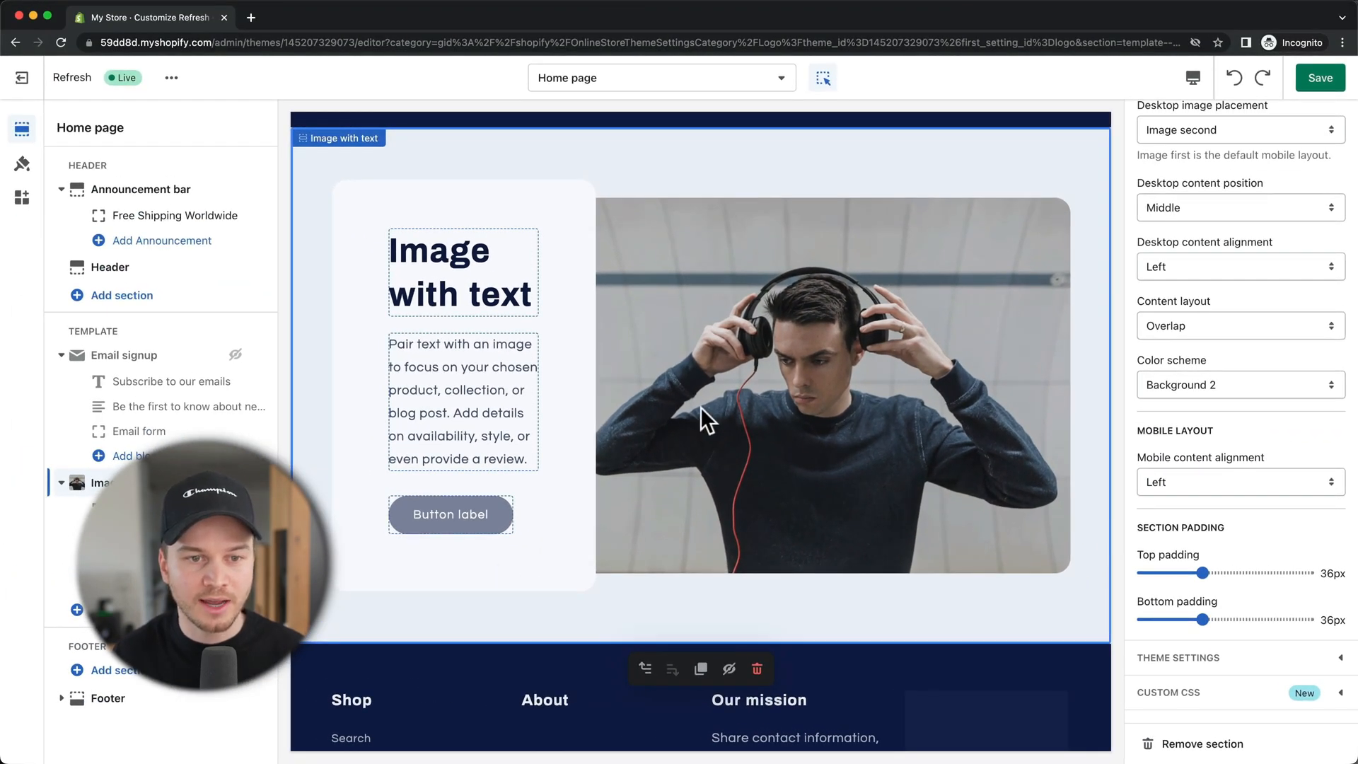
# Step: Change the heading to 'Experience Perfect Sound' with heading size Small
pyautogui.click(453, 256)
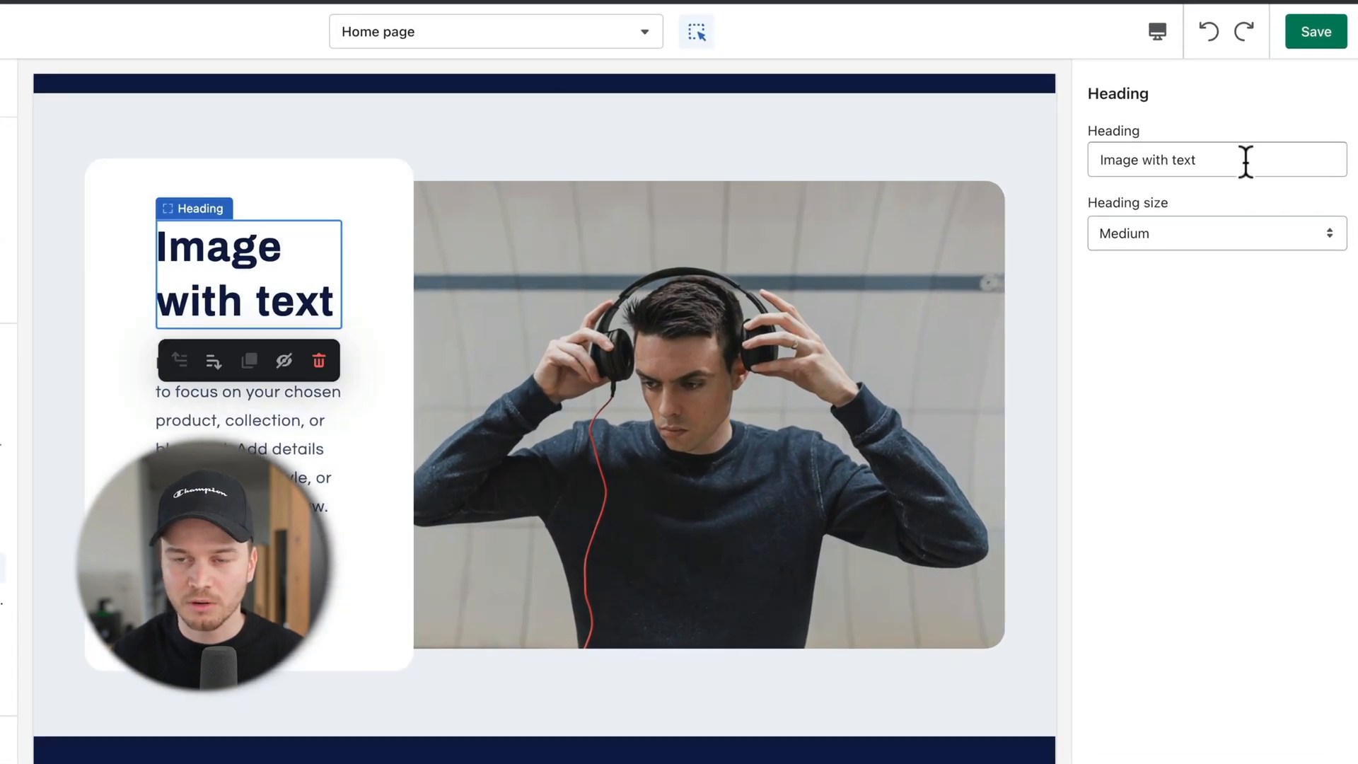
pyautogui.moveTo(1246, 160); pyautogui.dragTo(1109, 157)
pyautogui.write('Experience Perfect Sound')
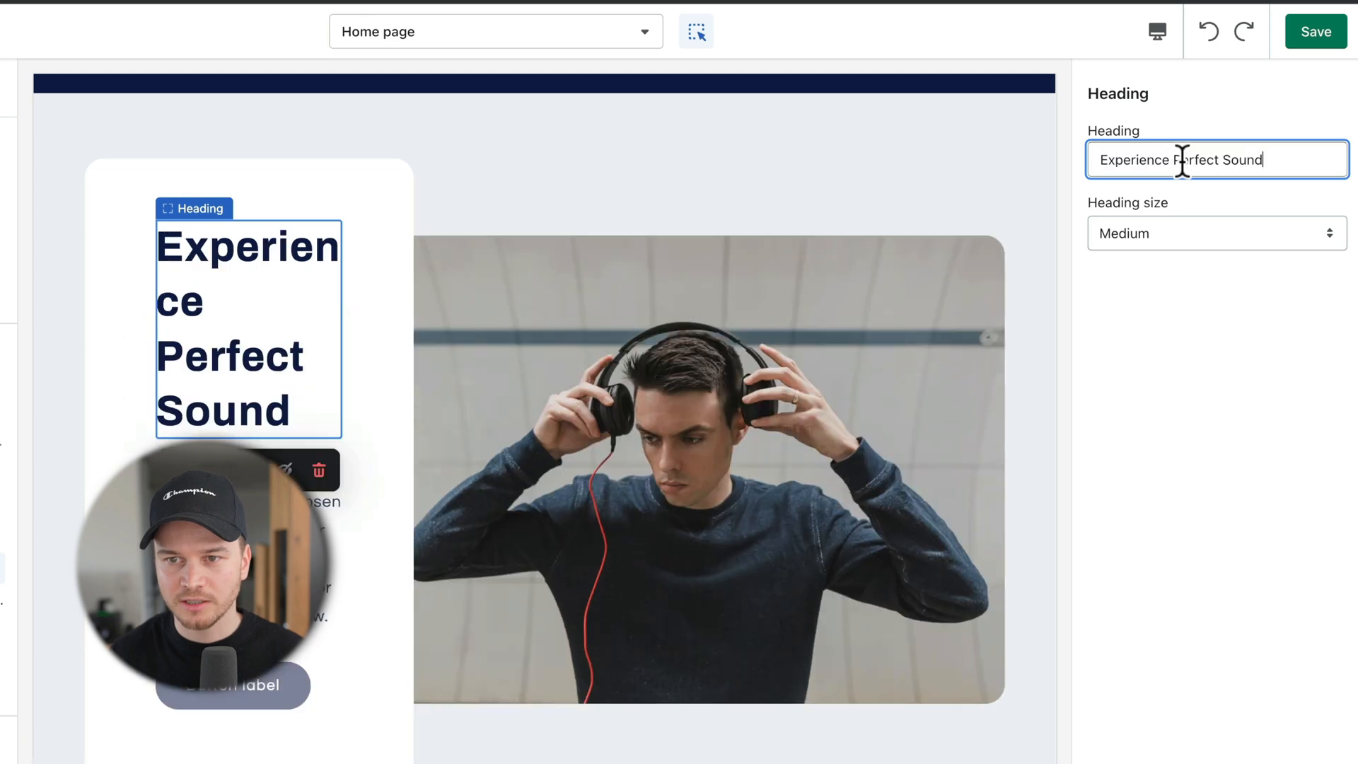
pyautogui.click(1154, 226)
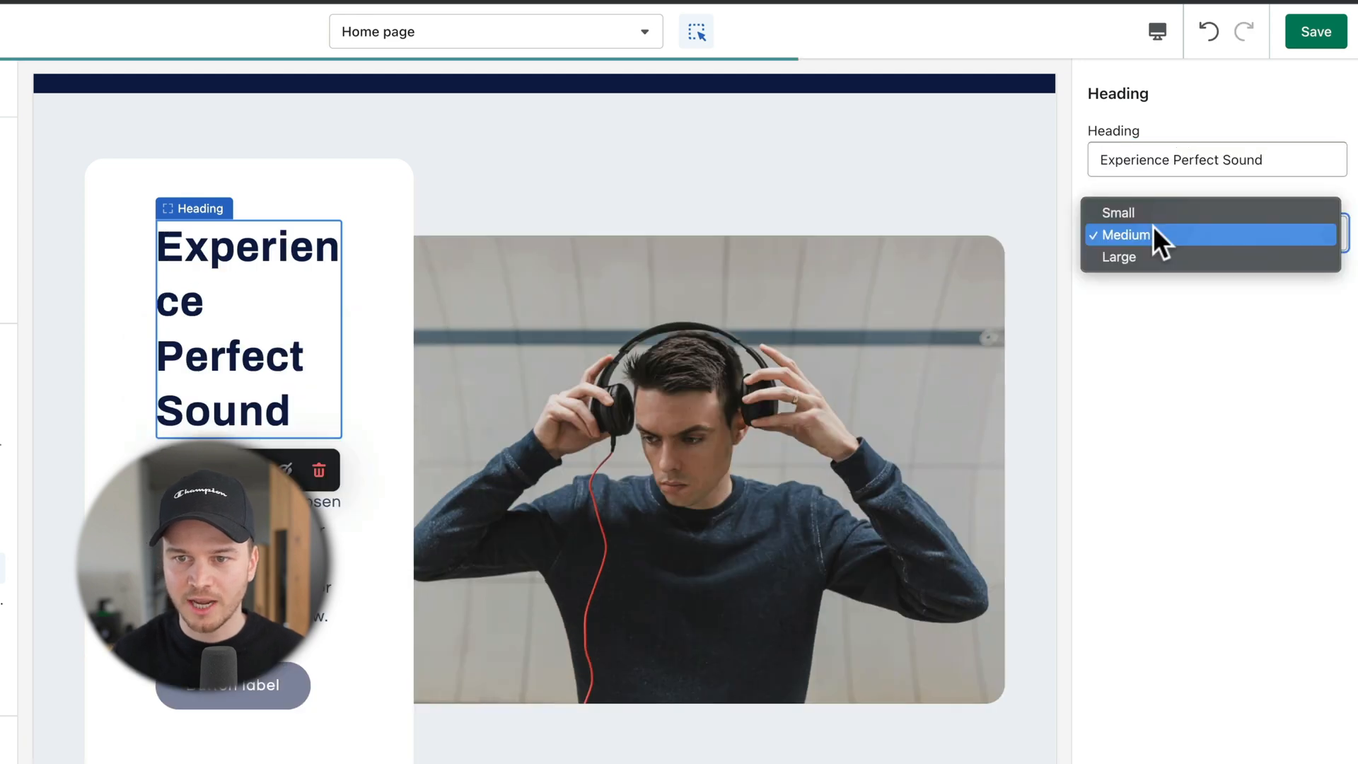
pyautogui.click(1176, 205)
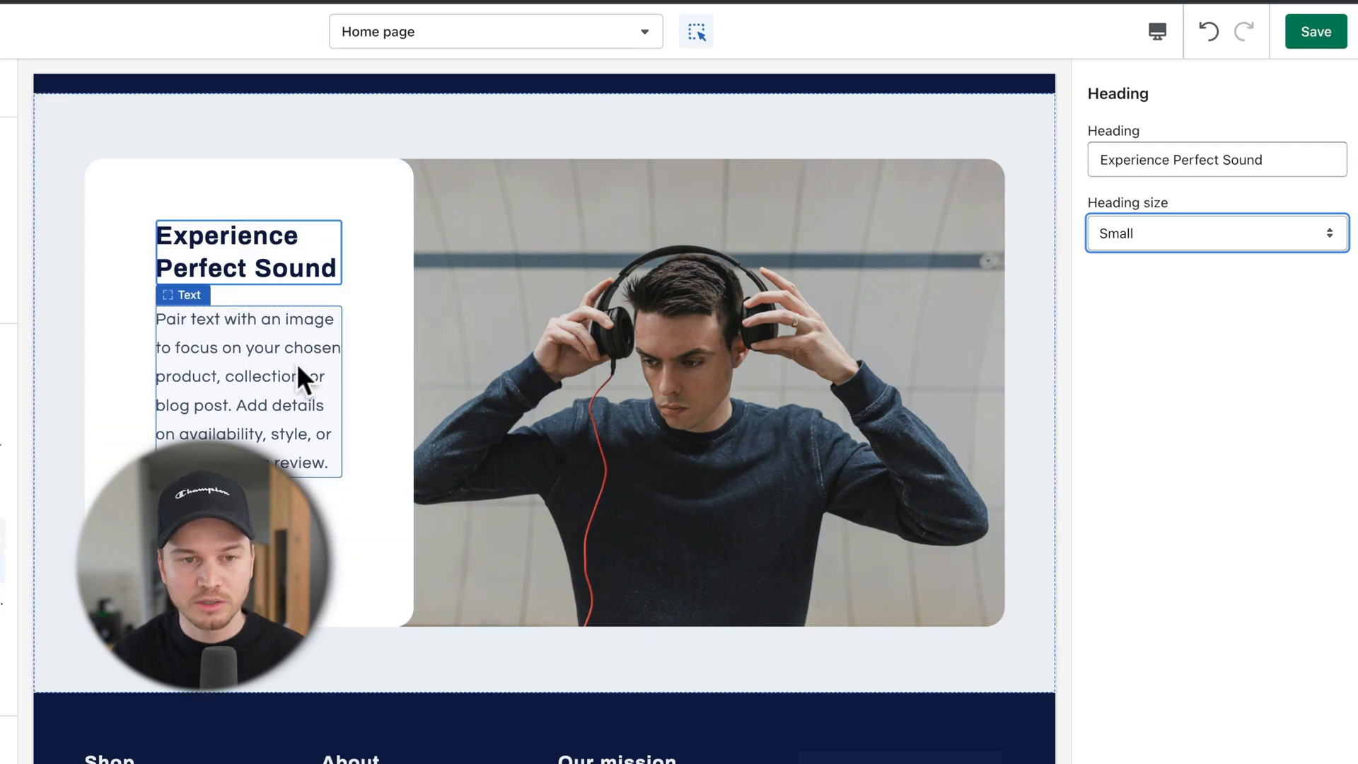
# Step: Replace the paragraph with 'Elevate your audio experience with our headphones.' and save
pyautogui.click(237, 368)
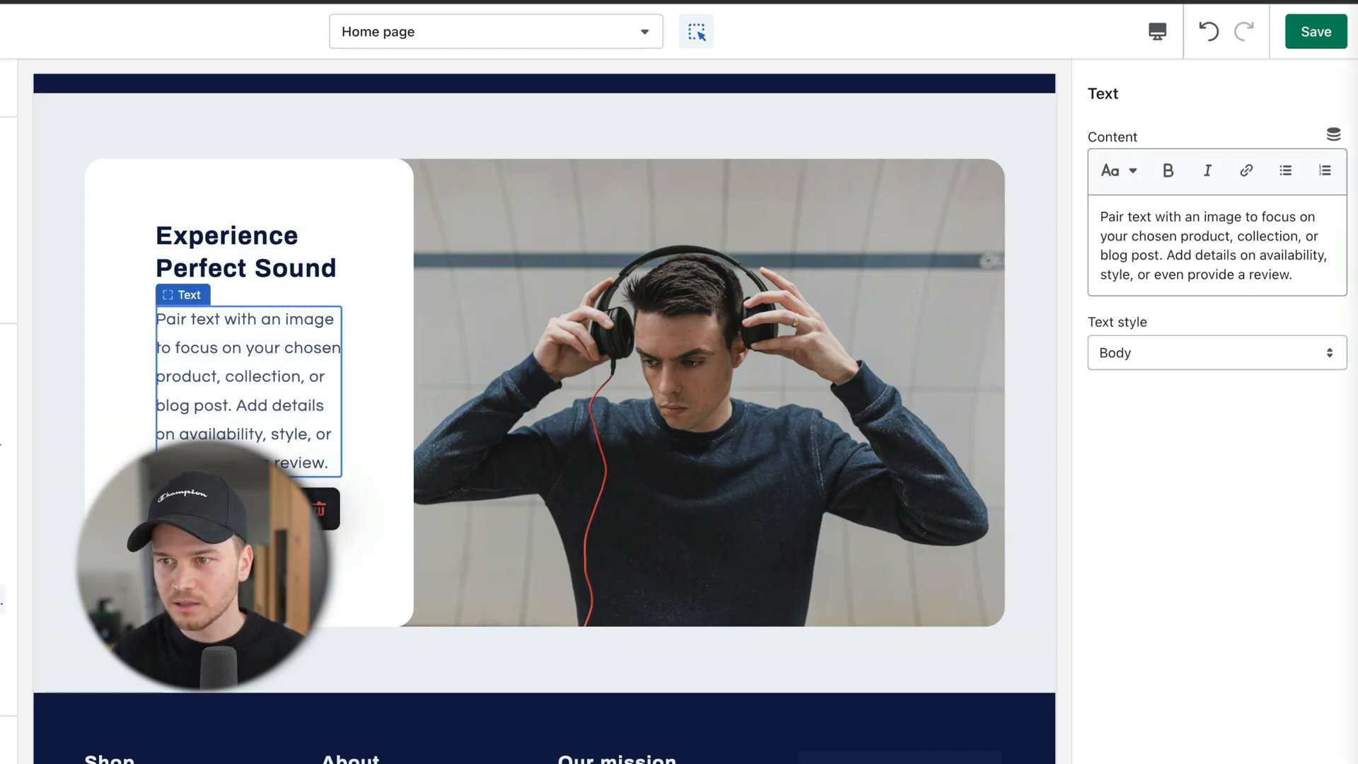
pyautogui.moveTo(1288, 273); pyautogui.dragTo(1110, 219)
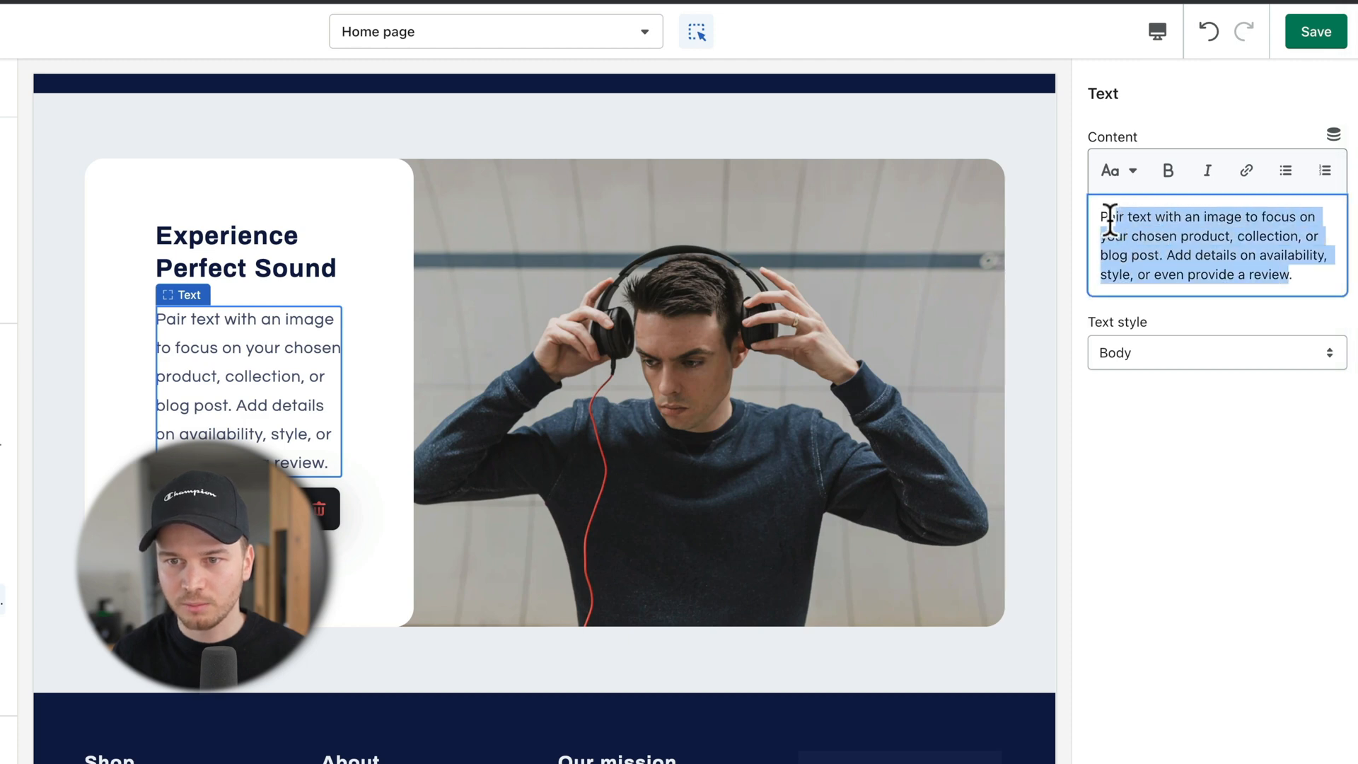
pyautogui.press('BackSpace')
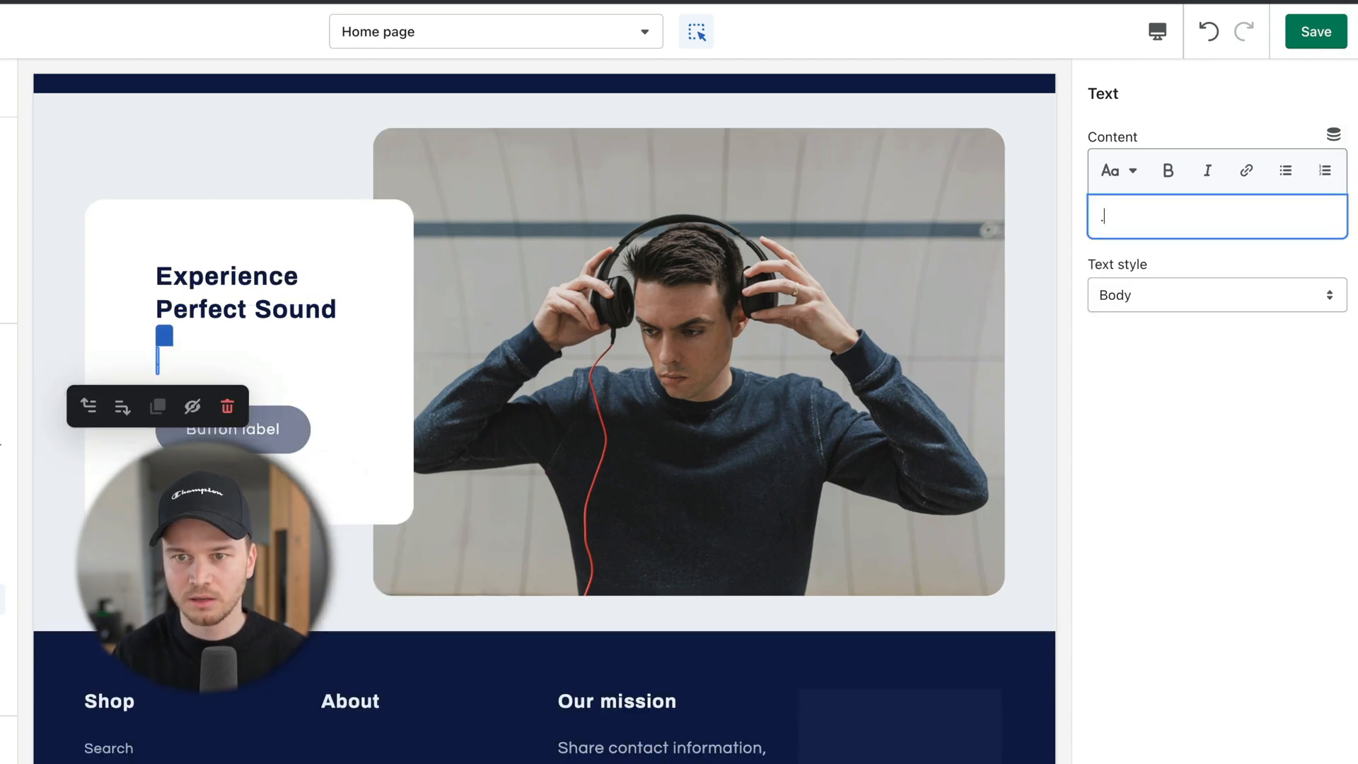
pyautogui.write('Elevate your audio experience with our headphones.')
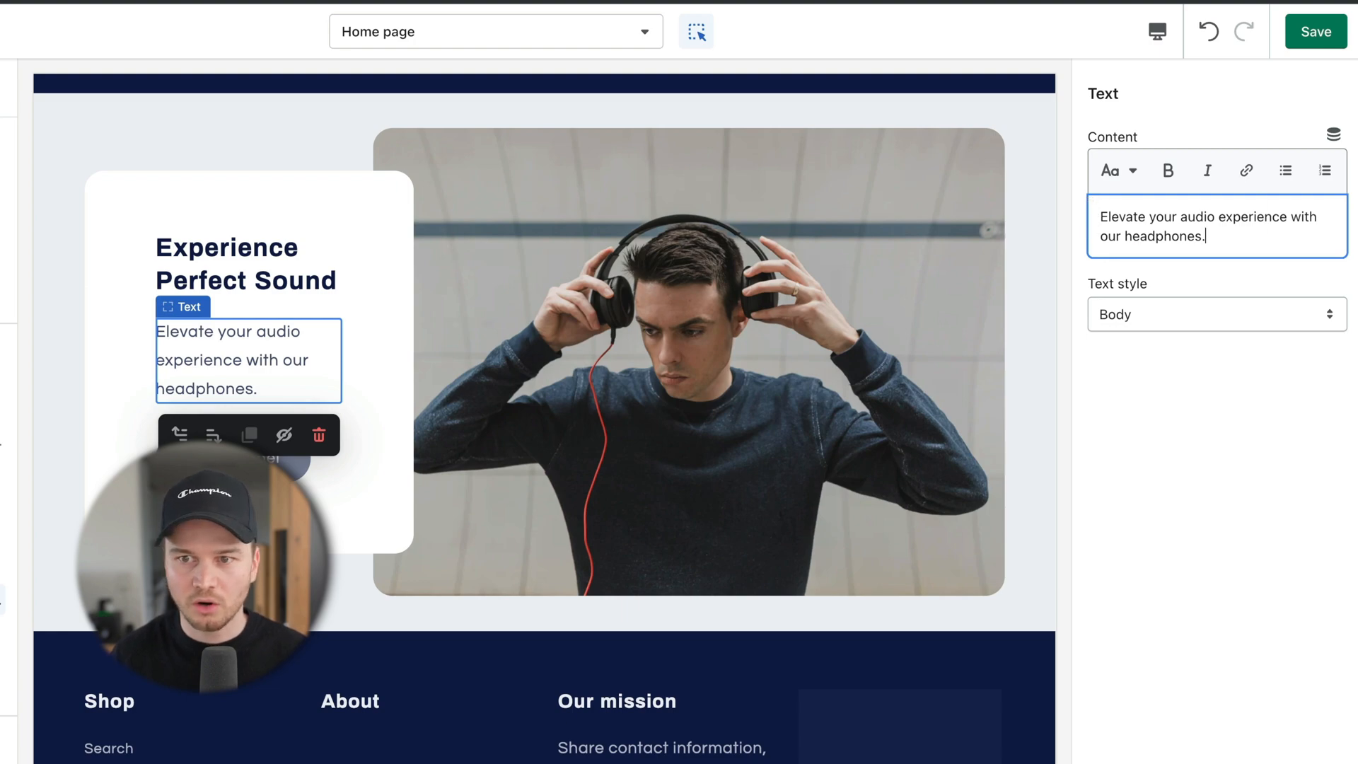
pyautogui.click(1321, 37)
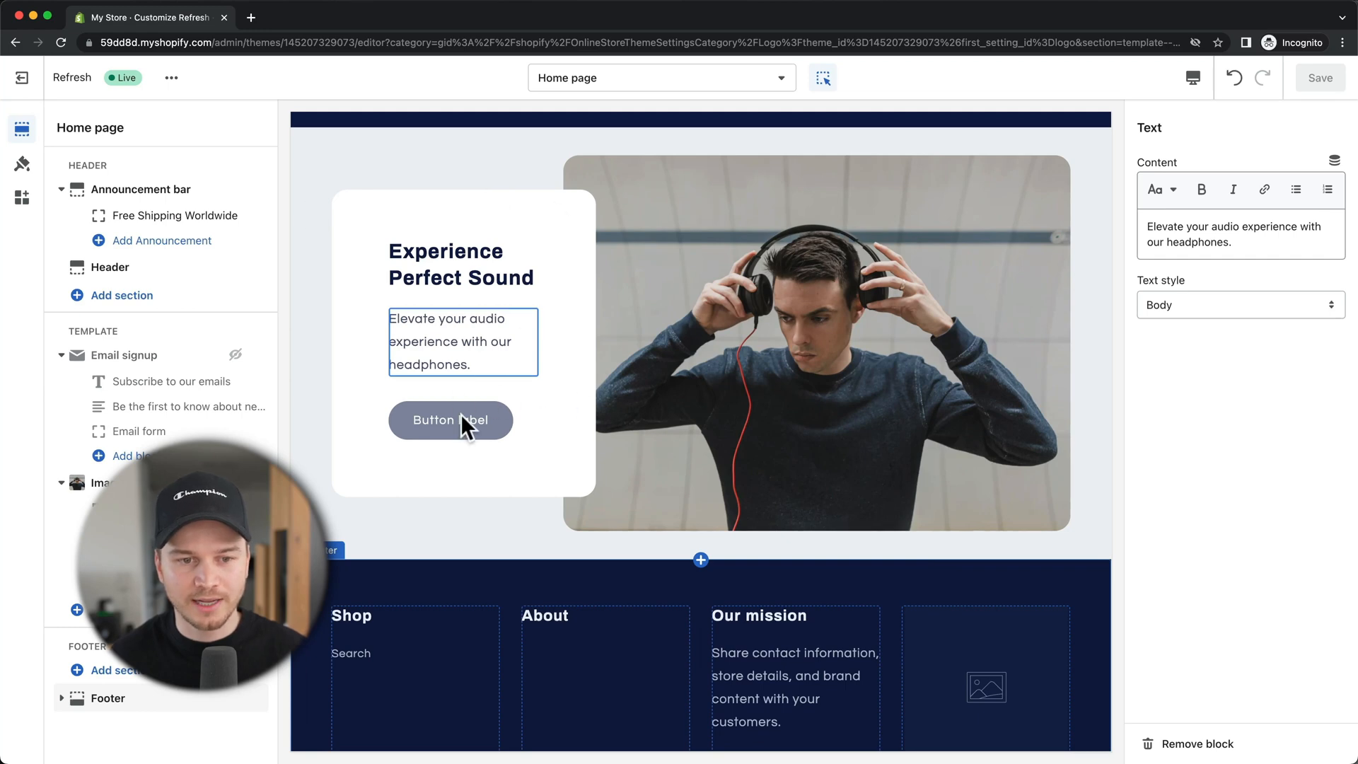
pyautogui.click(524, 522)
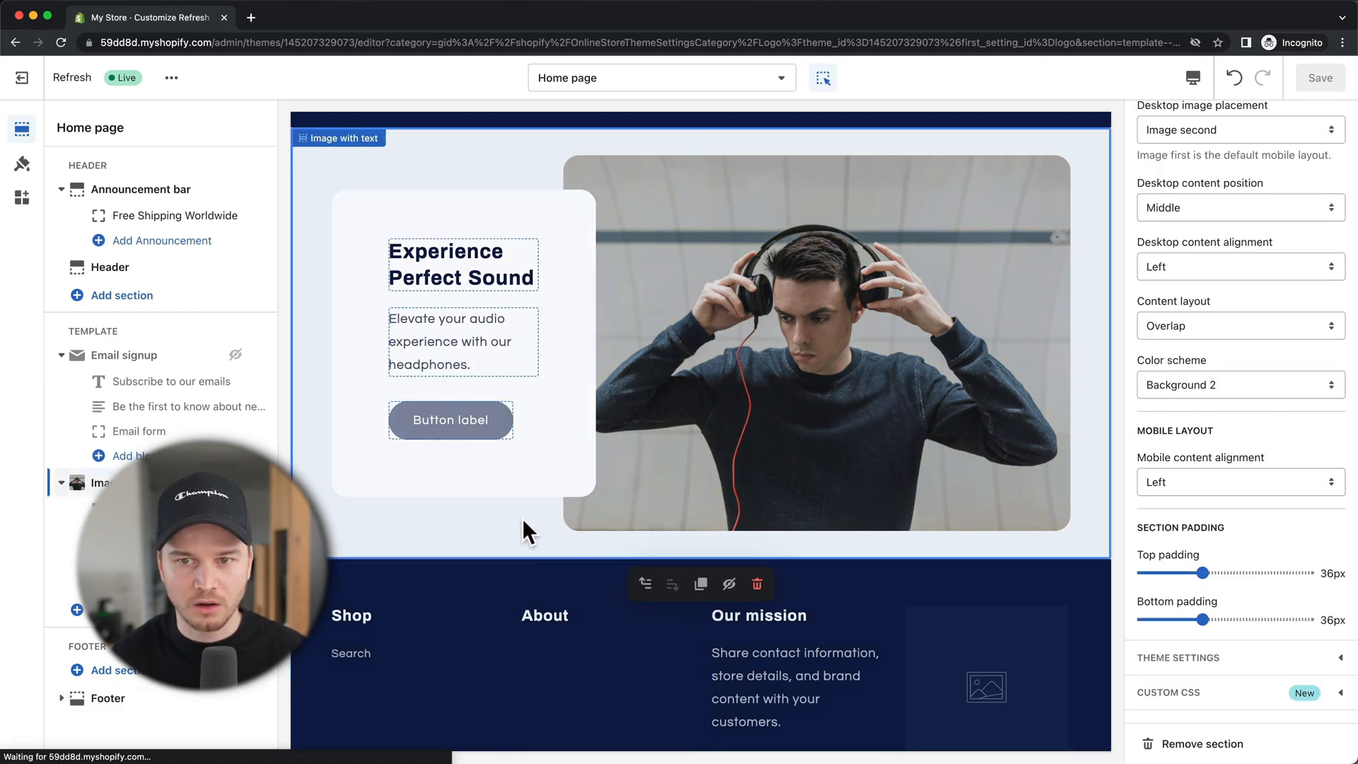
pyautogui.scroll(4, 1209, 443)
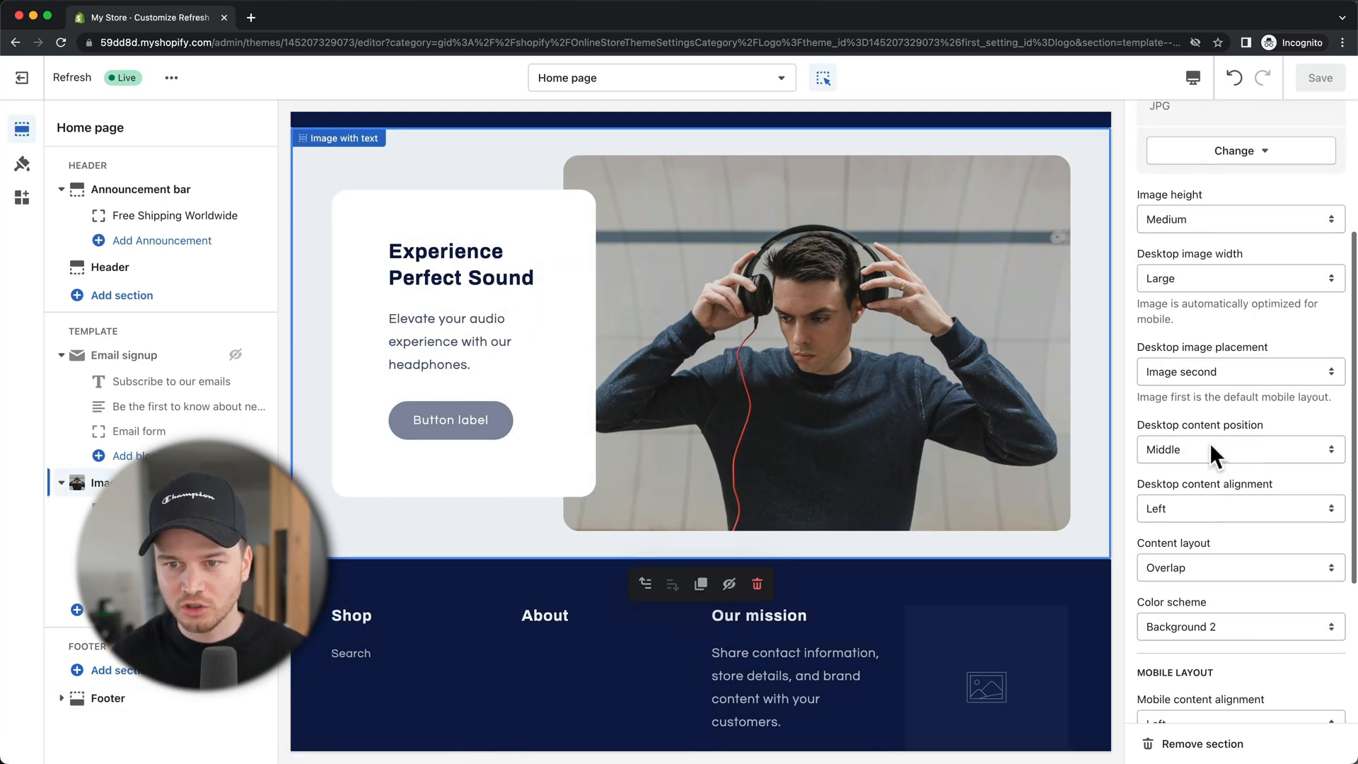
pyautogui.scroll(3, 1209, 443)
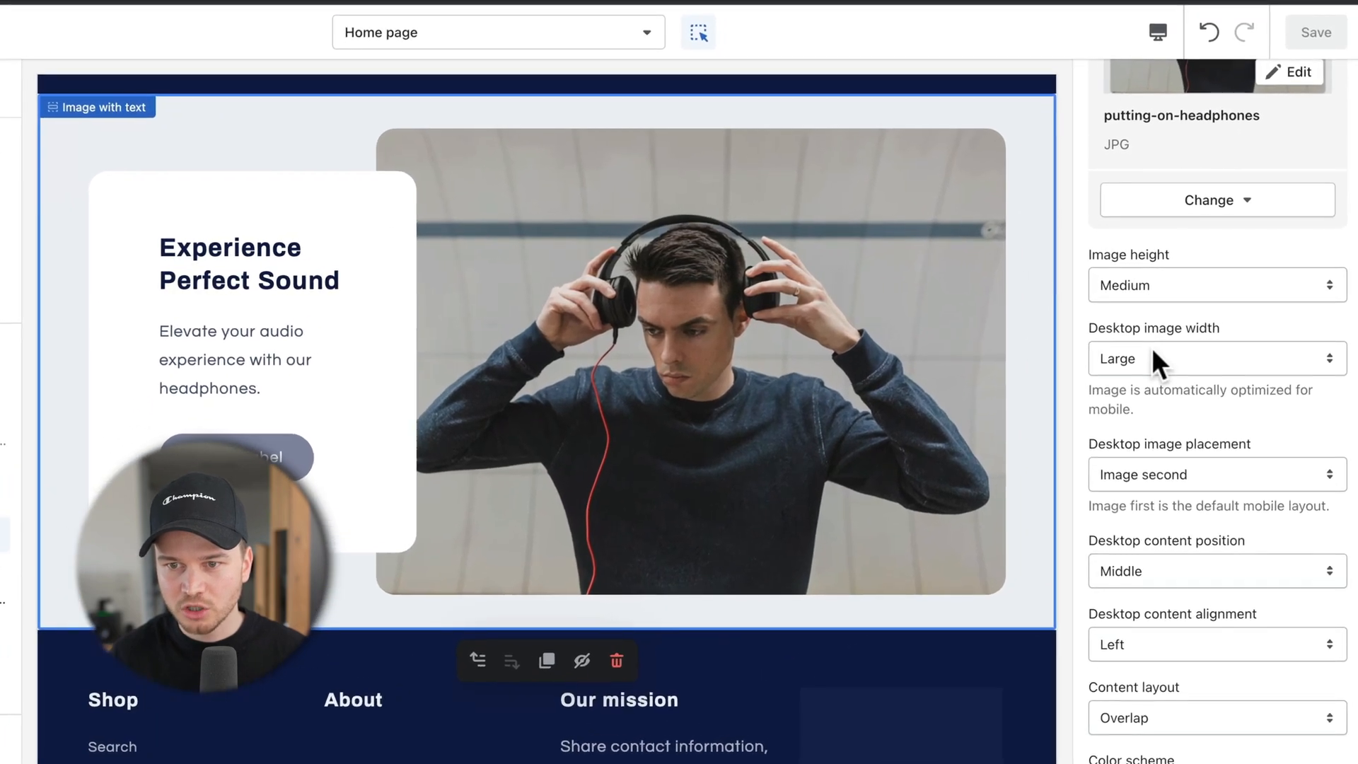
pyautogui.click(1151, 354)
pyautogui.click(1142, 337)
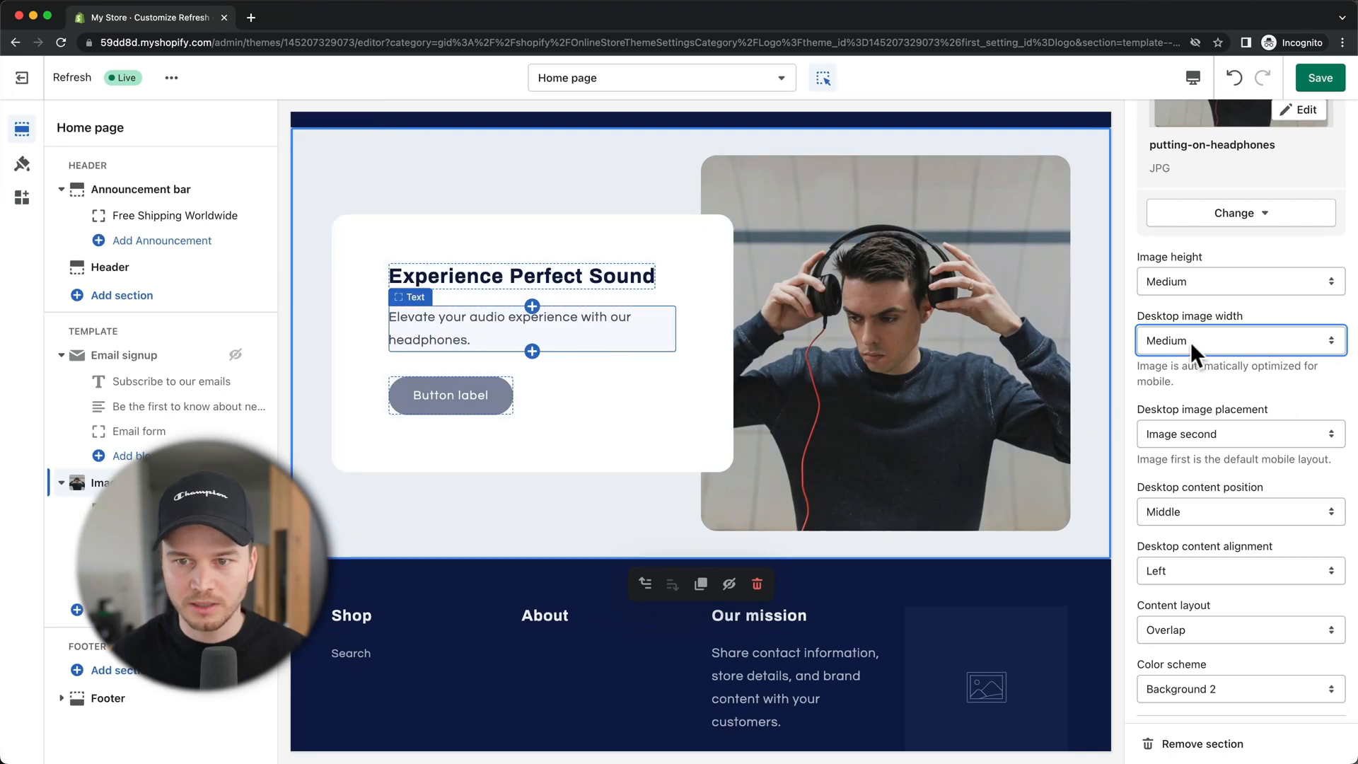
pyautogui.click(1265, 345)
pyautogui.click(1258, 354)
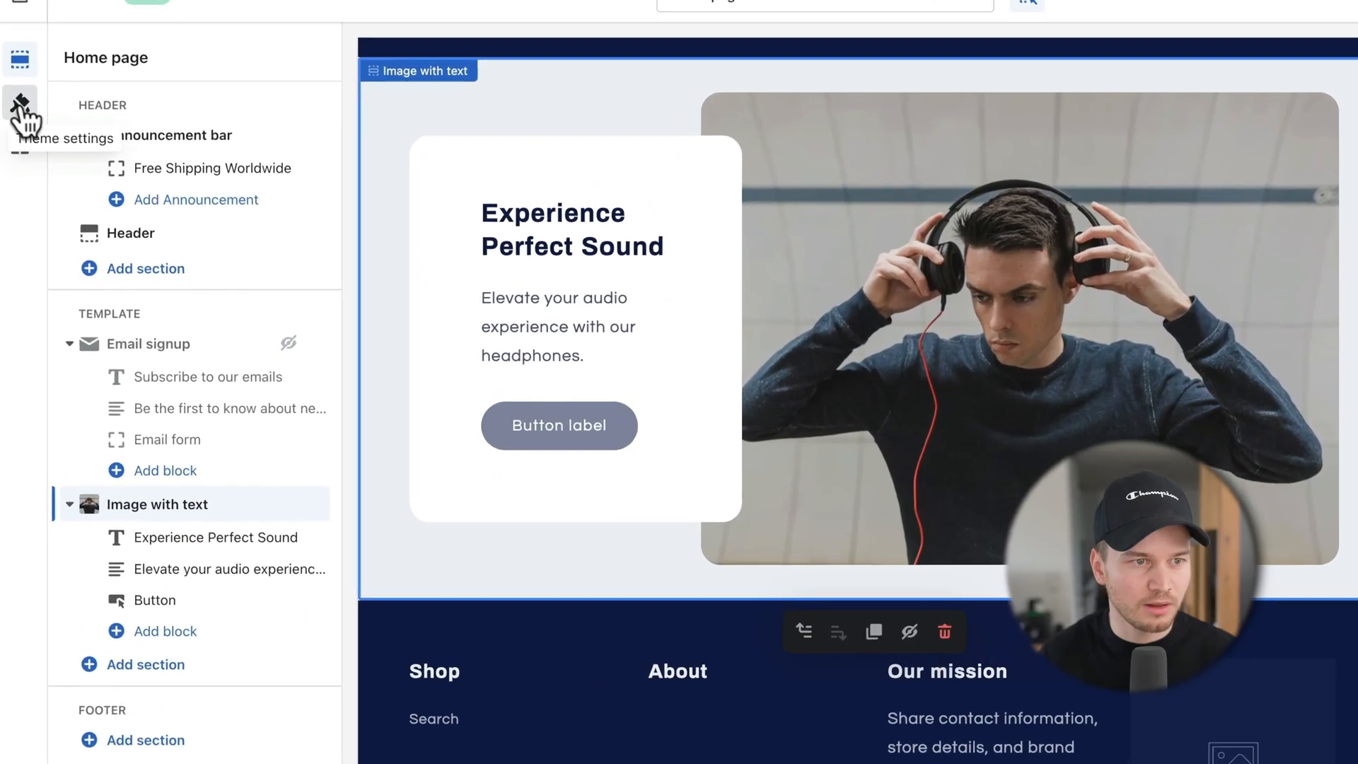
# Step: In Theme settings Typography, drag the heading and body font size scales to 100%
pyautogui.click(21, 110)
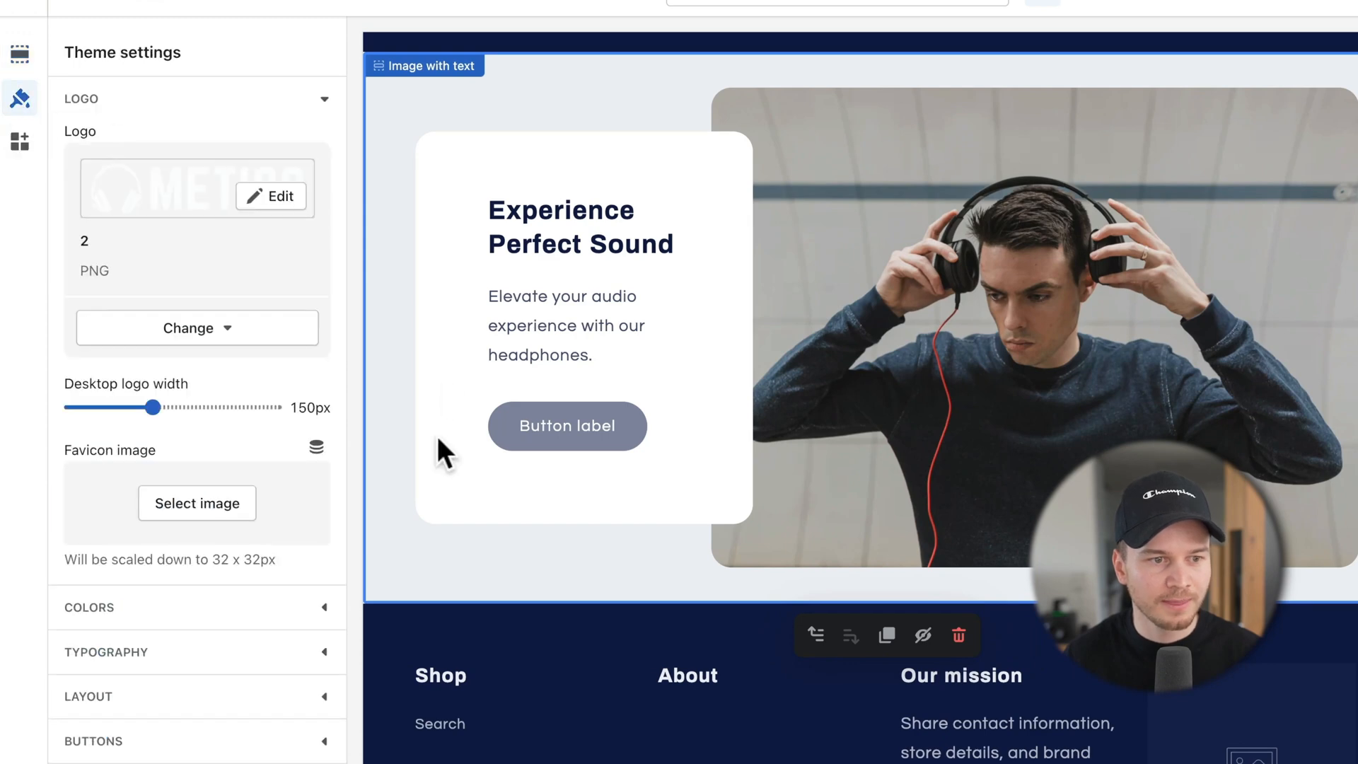
pyautogui.click(315, 652)
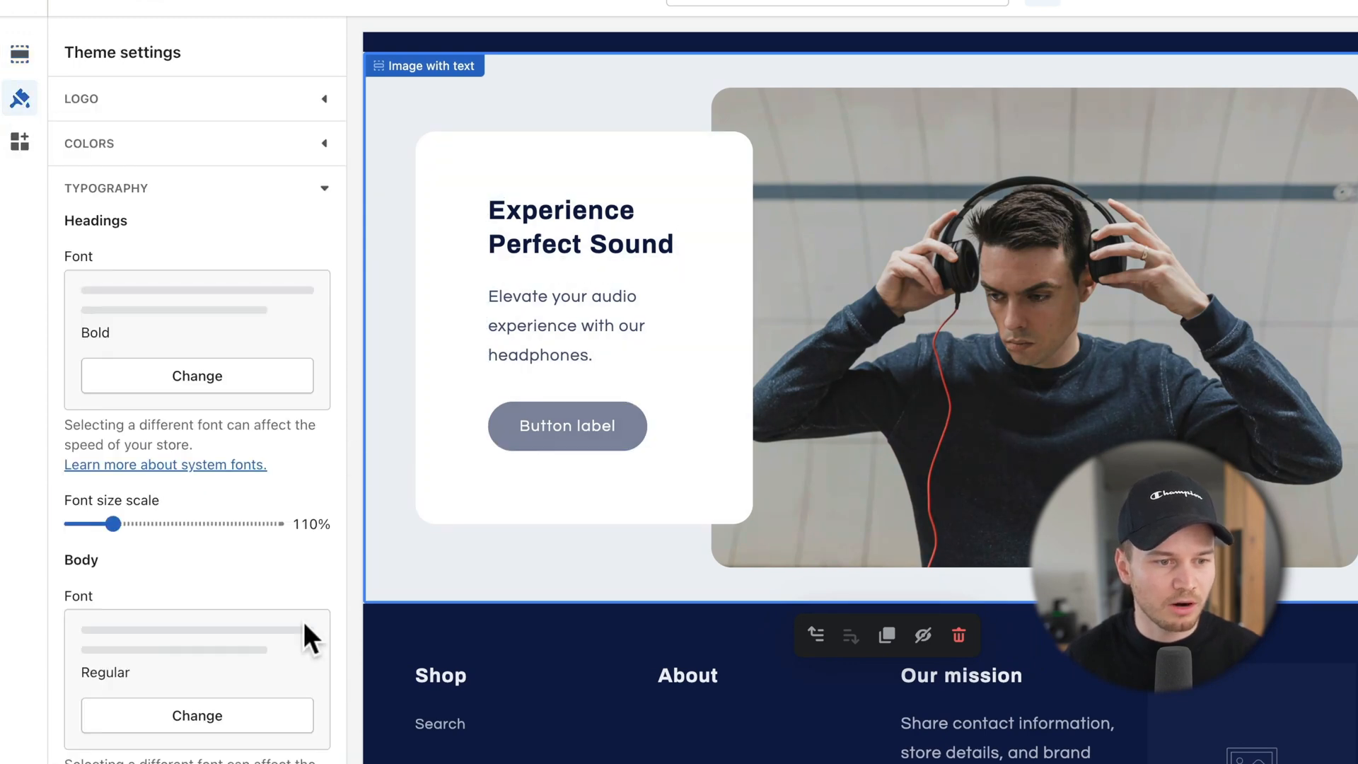
pyautogui.scroll(-3, 251, 534)
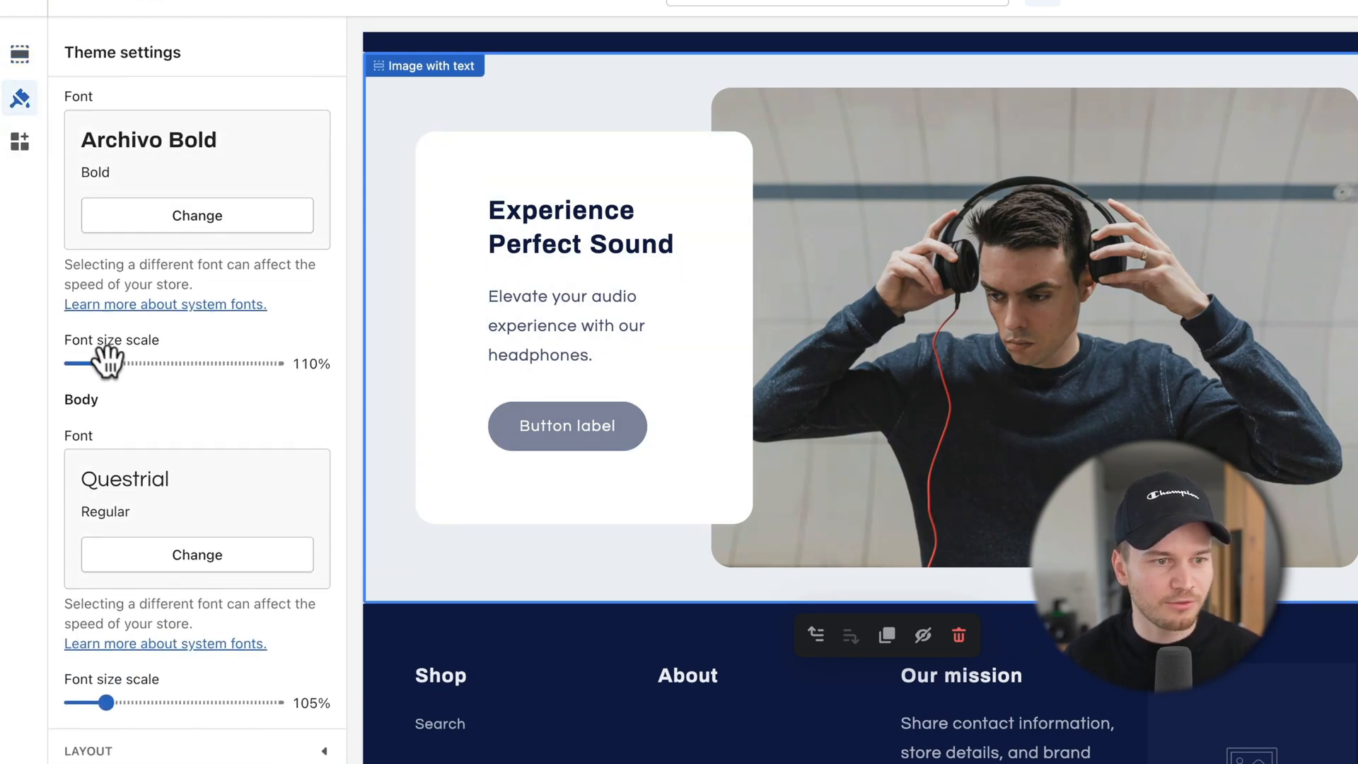
pyautogui.moveTo(110, 373); pyautogui.dragTo(33, 370)
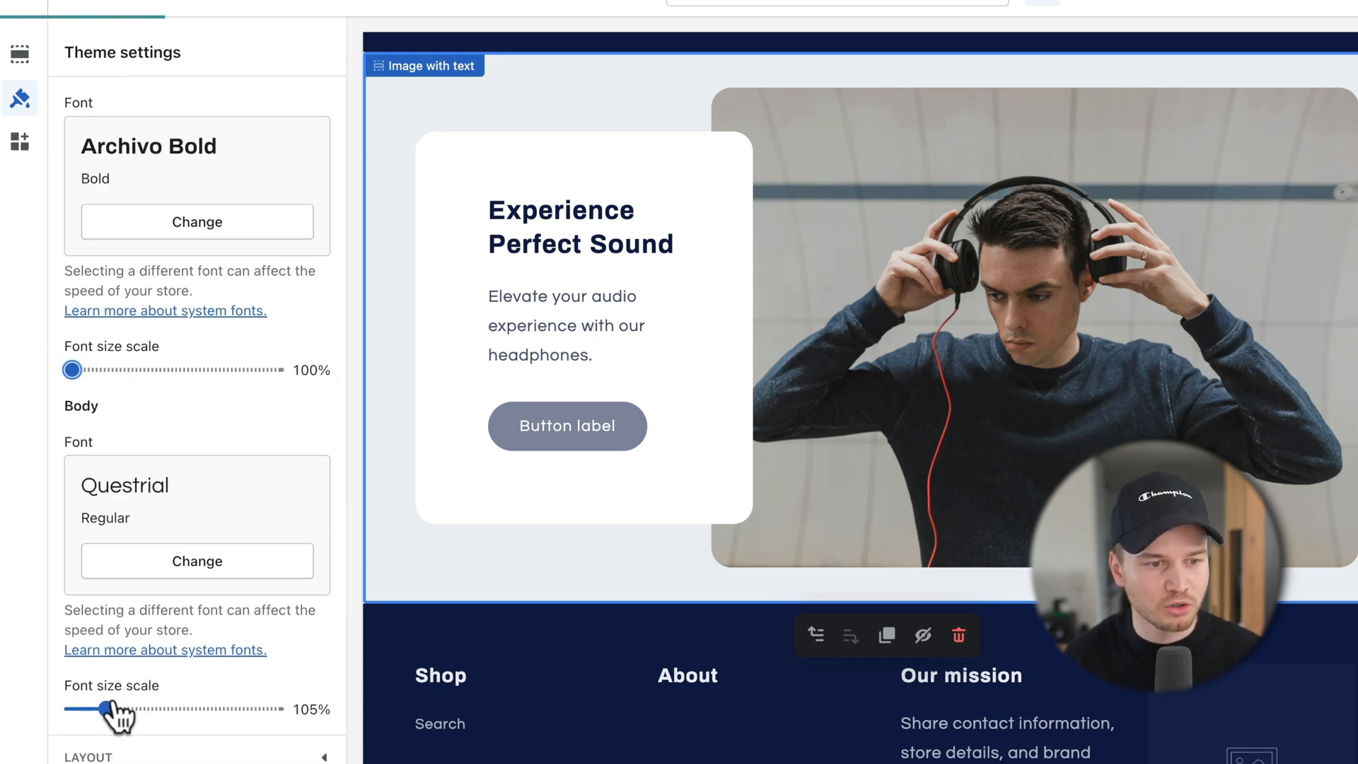
pyautogui.moveTo(107, 710); pyautogui.dragTo(68, 709)
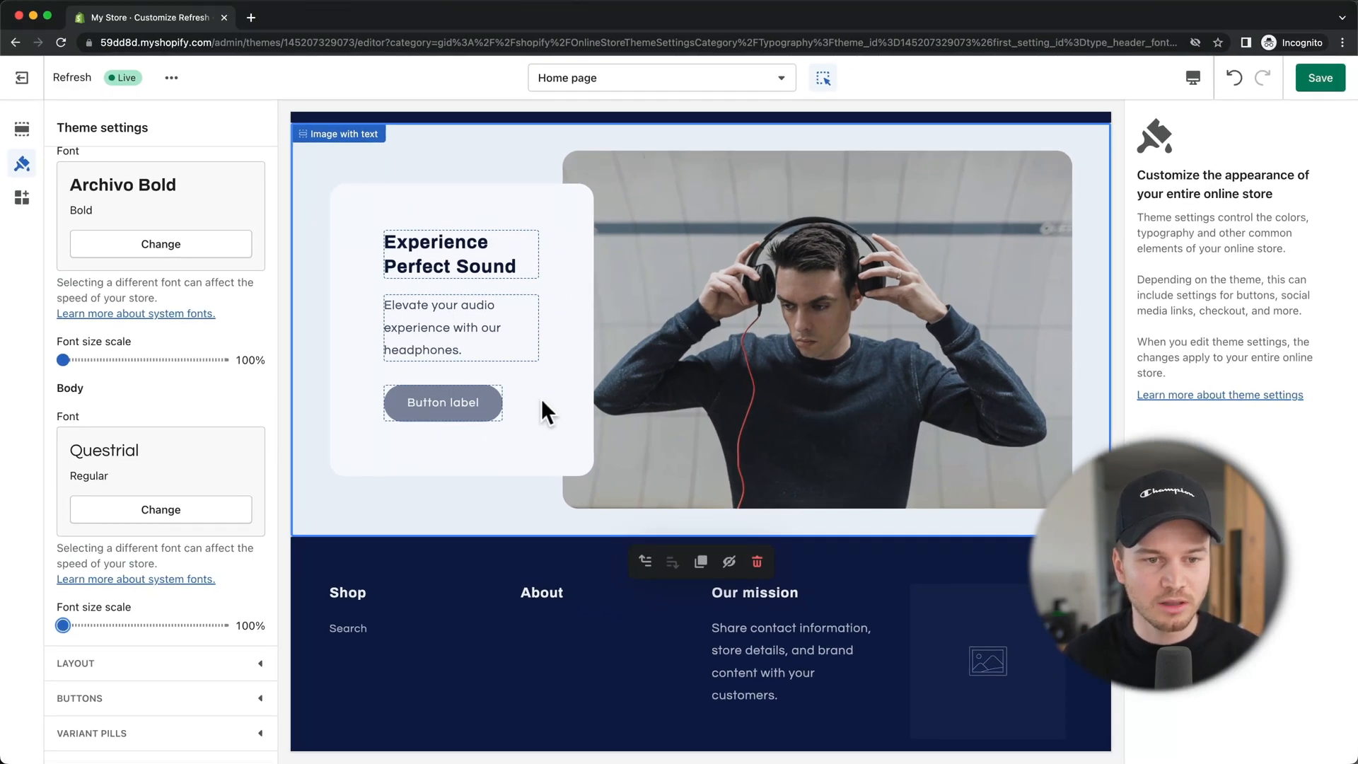
# Step: Label the button 'Shop now', link it to Collections > All collections, and save
pyautogui.click(471, 398)
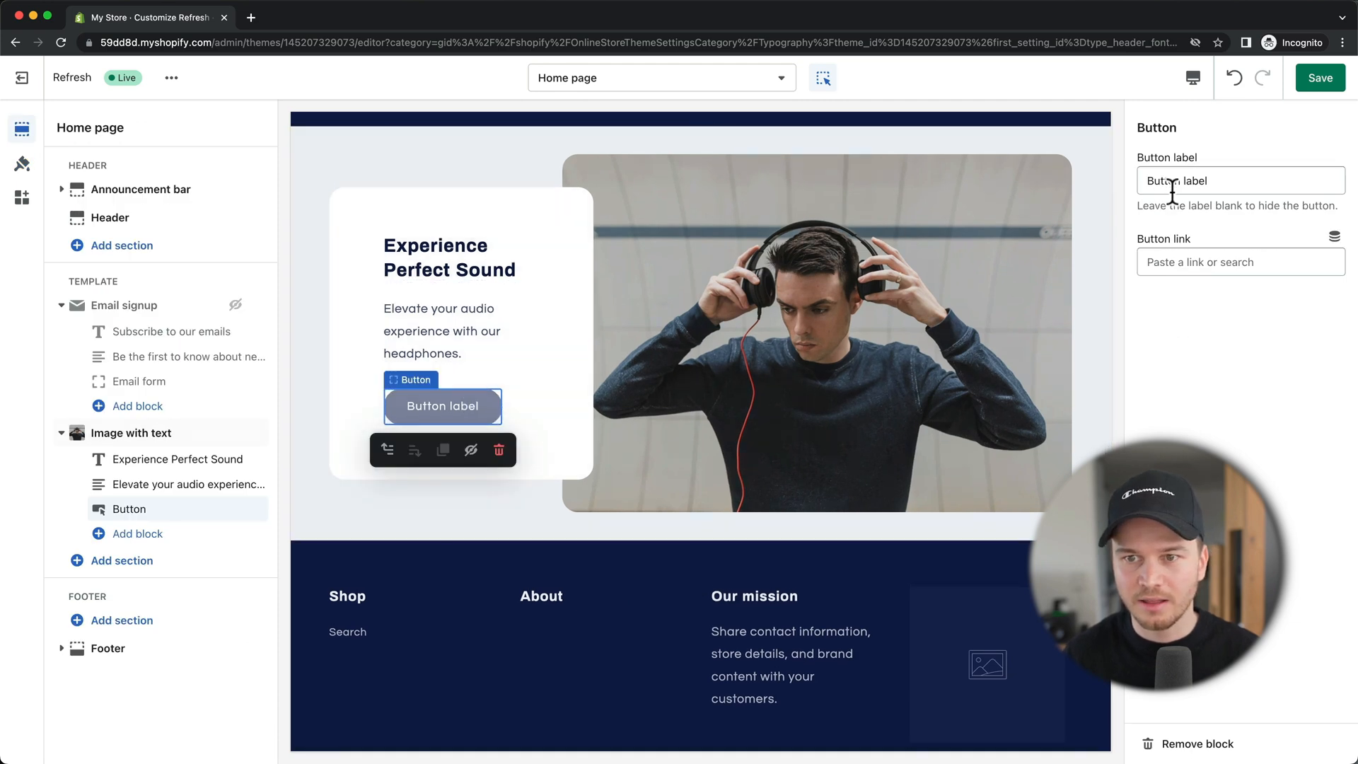
pyautogui.tripleClick(1226, 181)
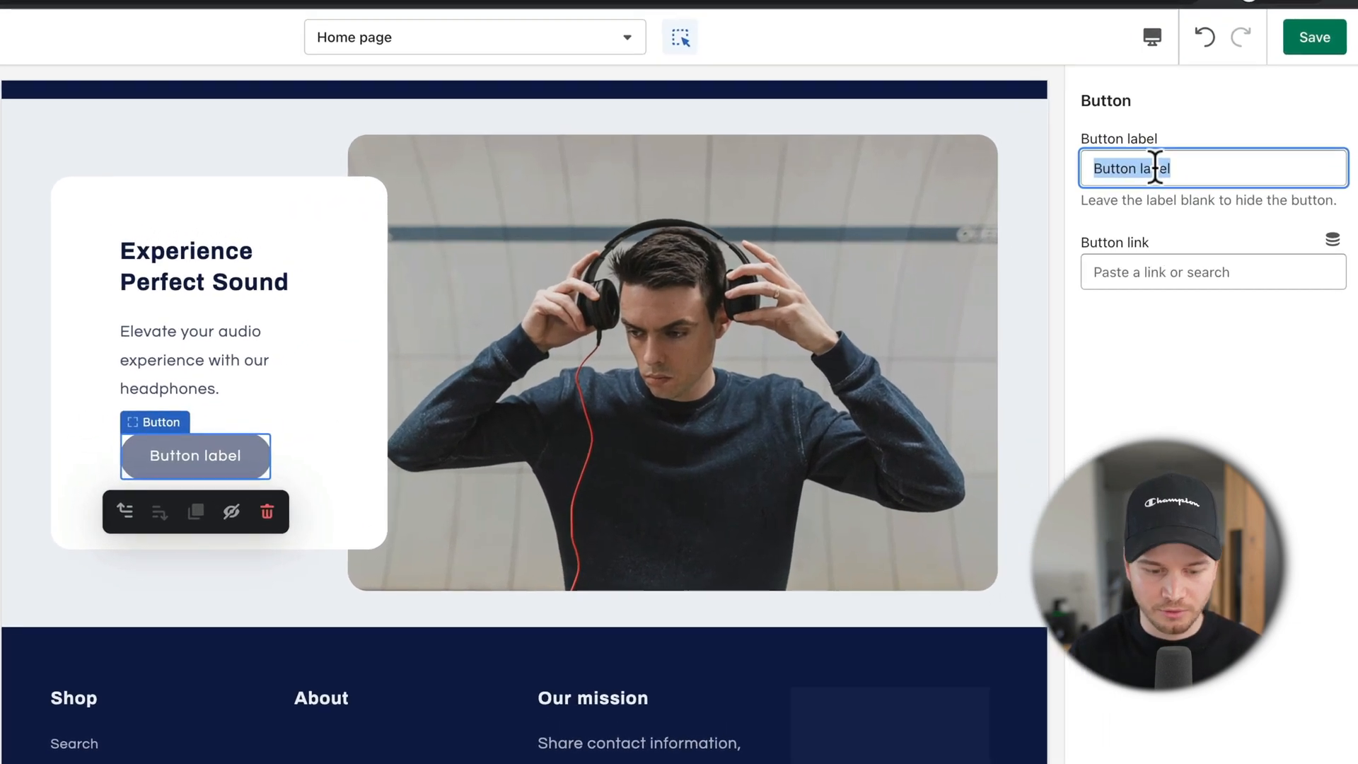
pyautogui.write('Shop now')
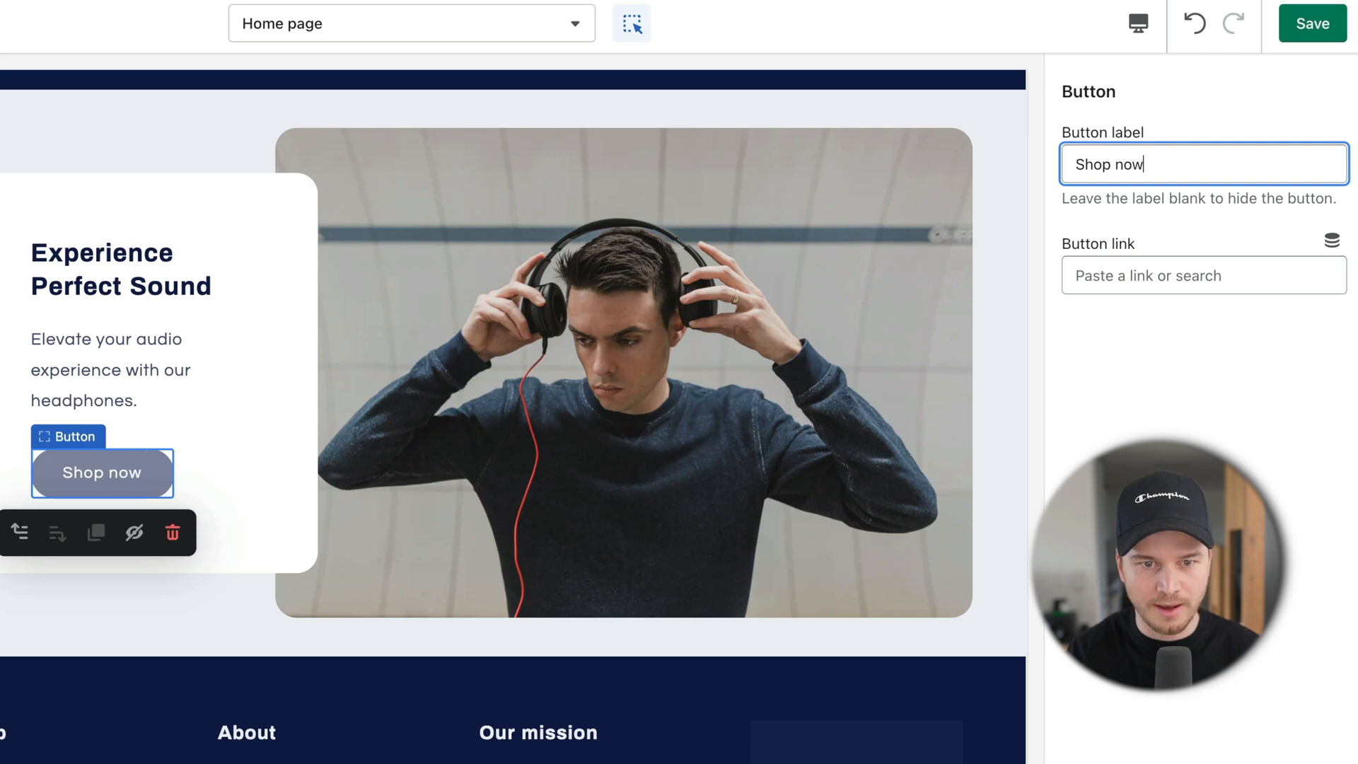
pyautogui.click(1139, 280)
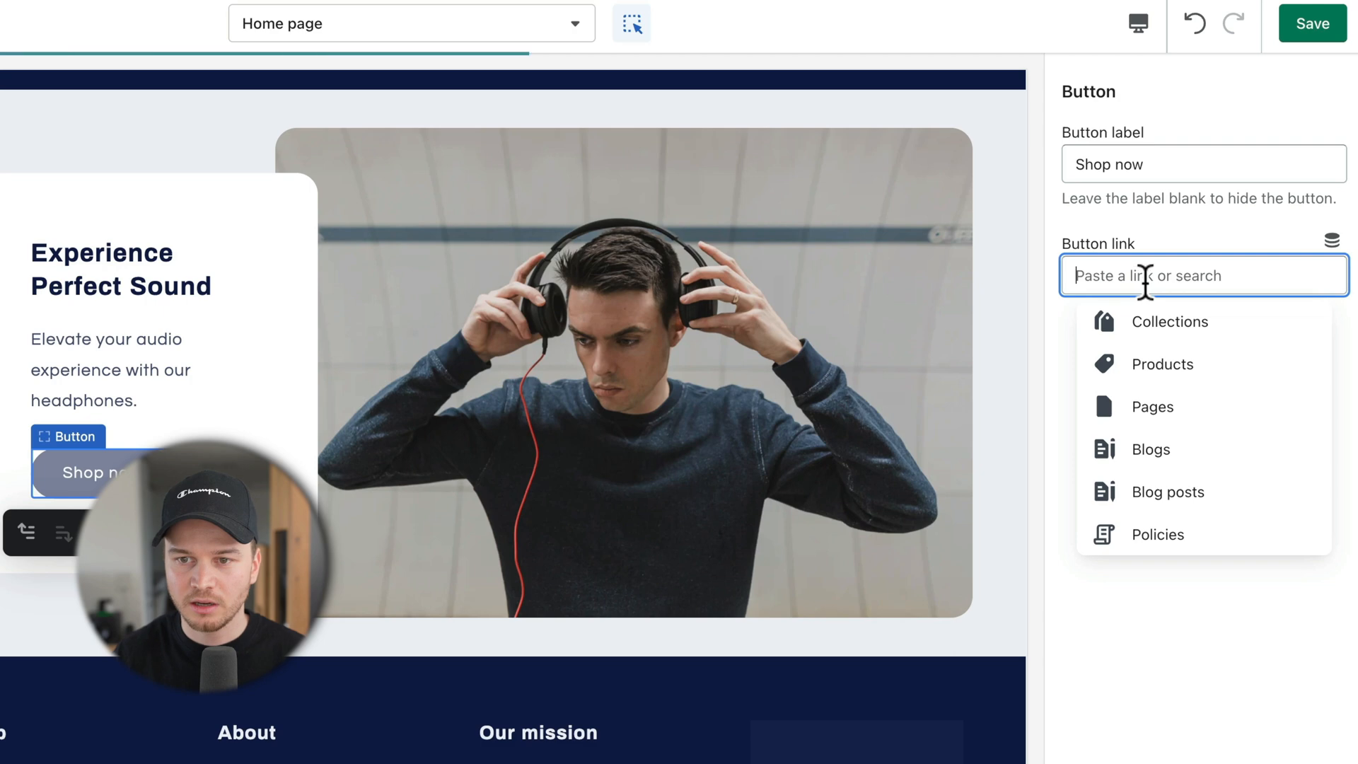
pyautogui.click(1169, 336)
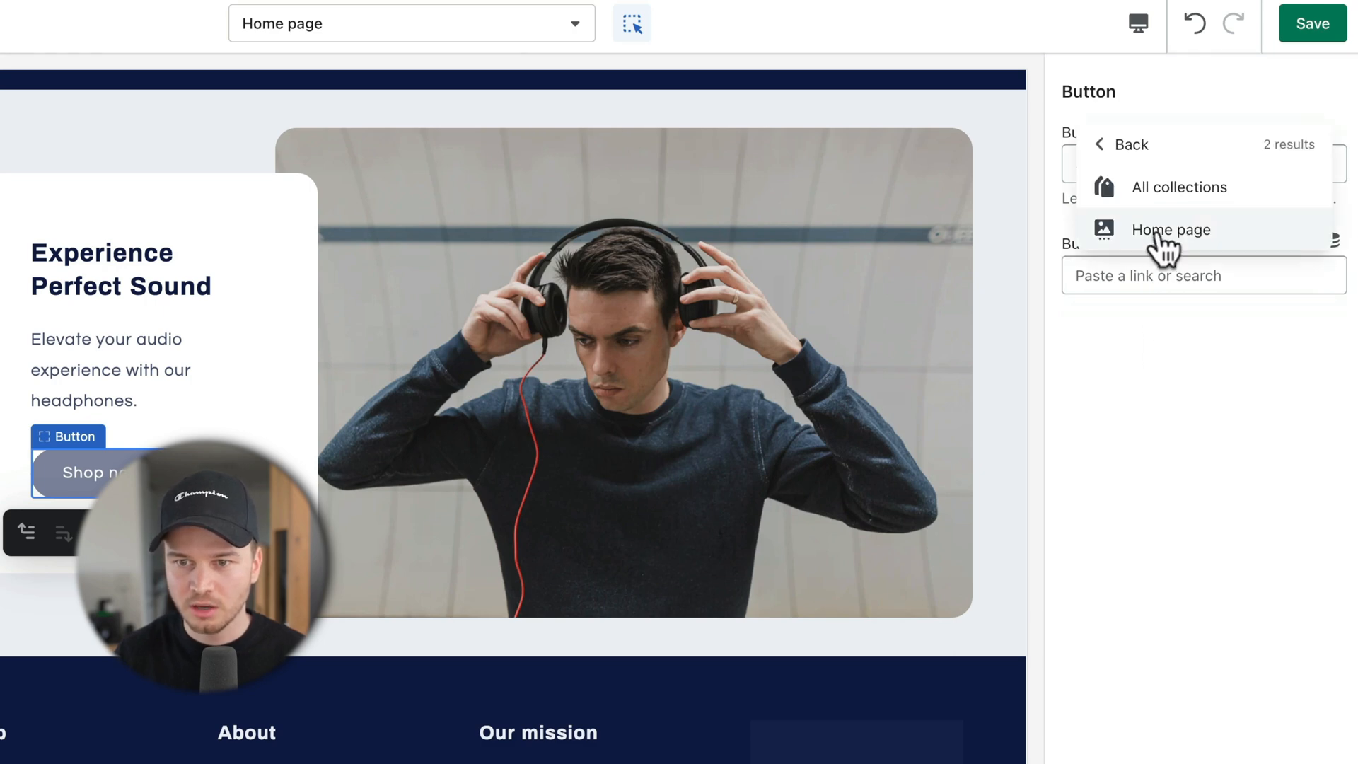
pyautogui.click(1157, 197)
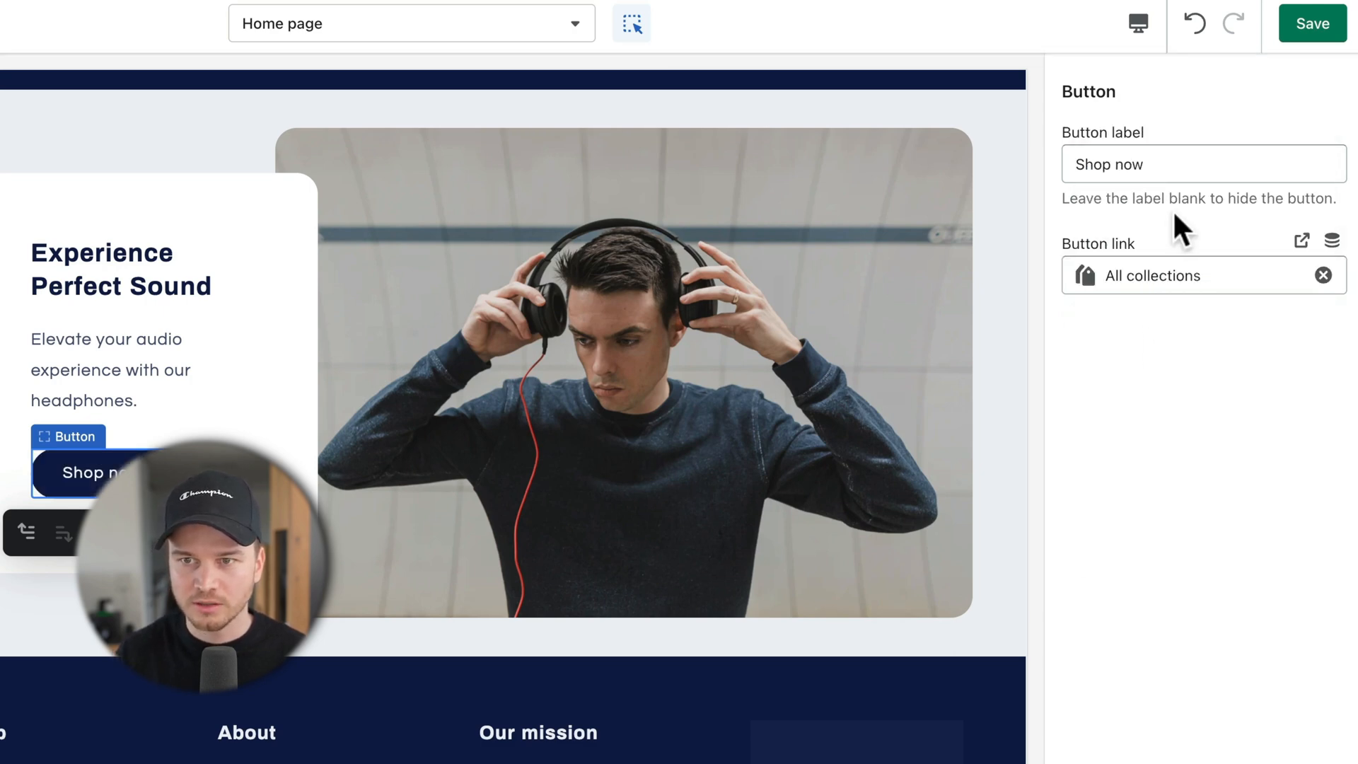
pyautogui.click(1307, 28)
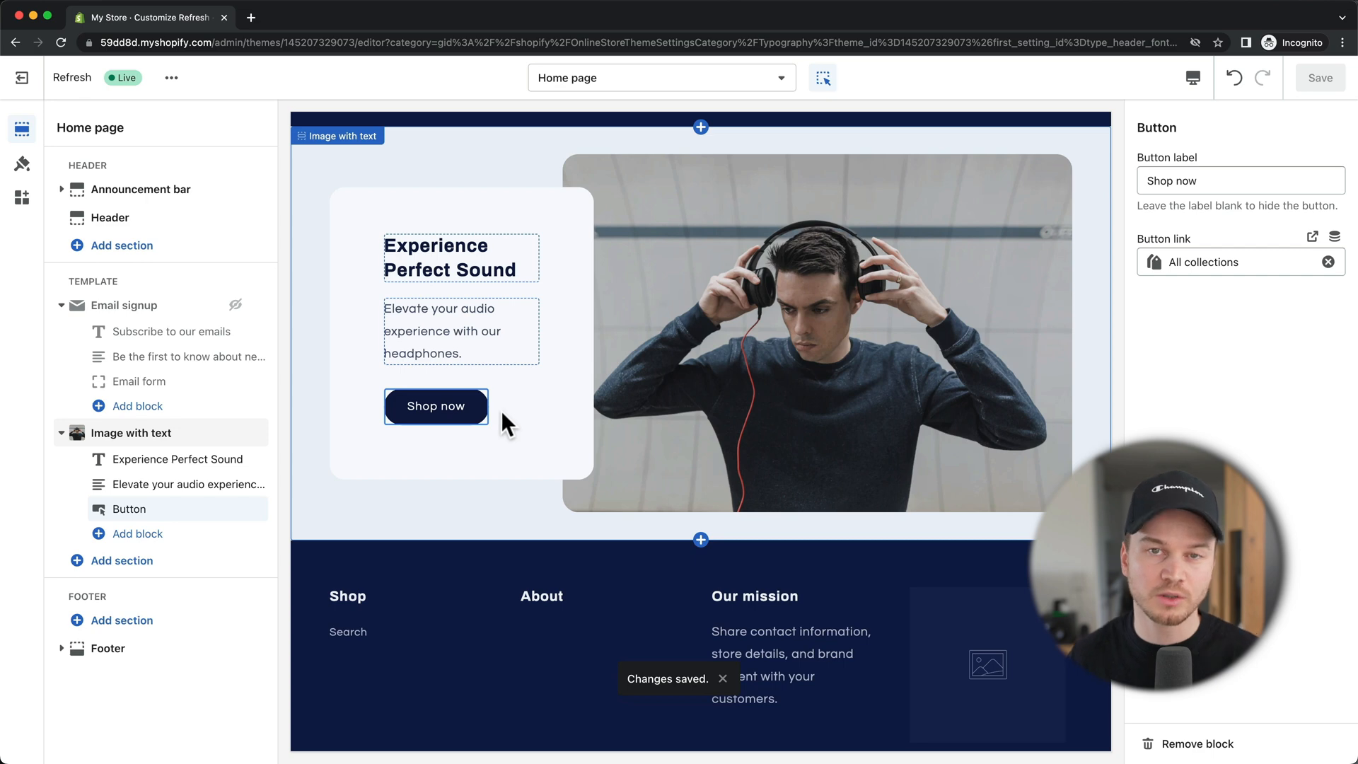
# Step: Insert a Collection list section on the home page directly below Image with text
pyautogui.click(501, 410)
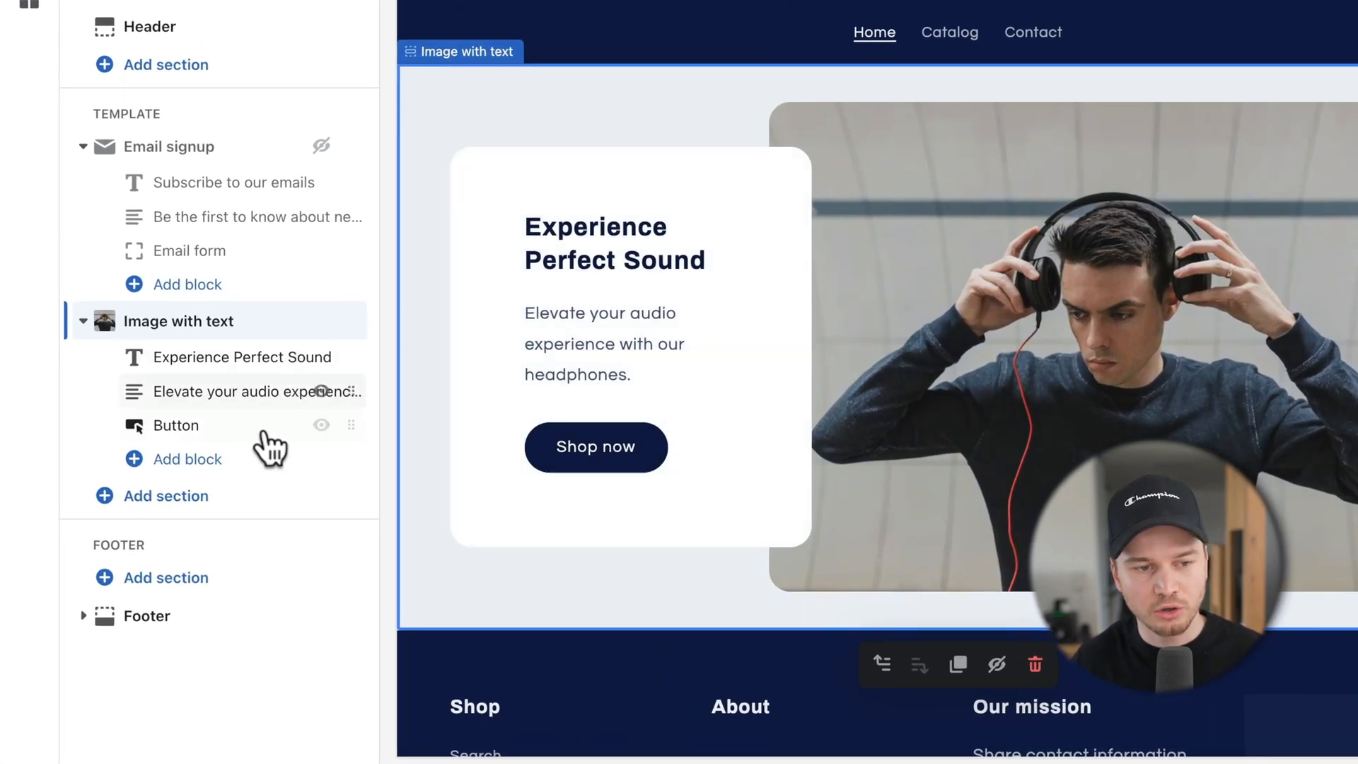
pyautogui.click(157, 497)
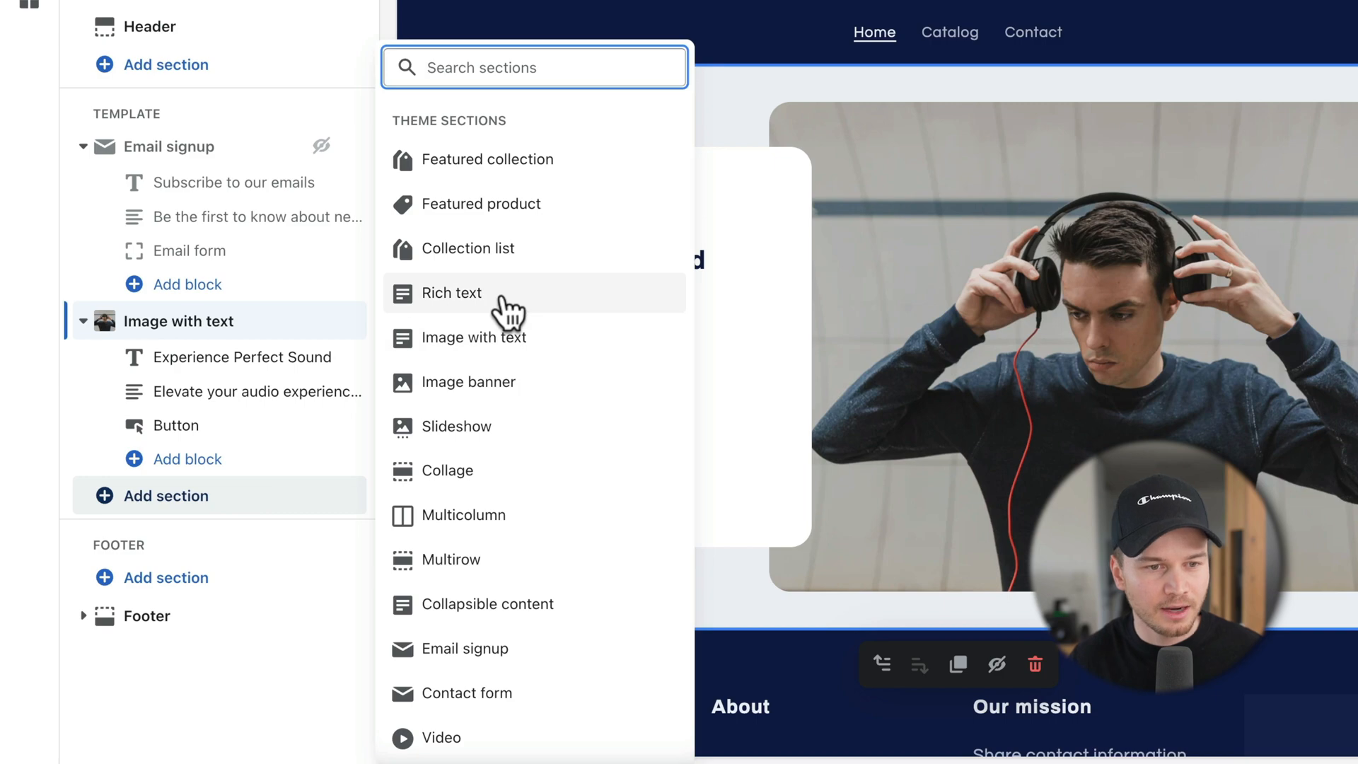
pyautogui.scroll(-1, 530, 297)
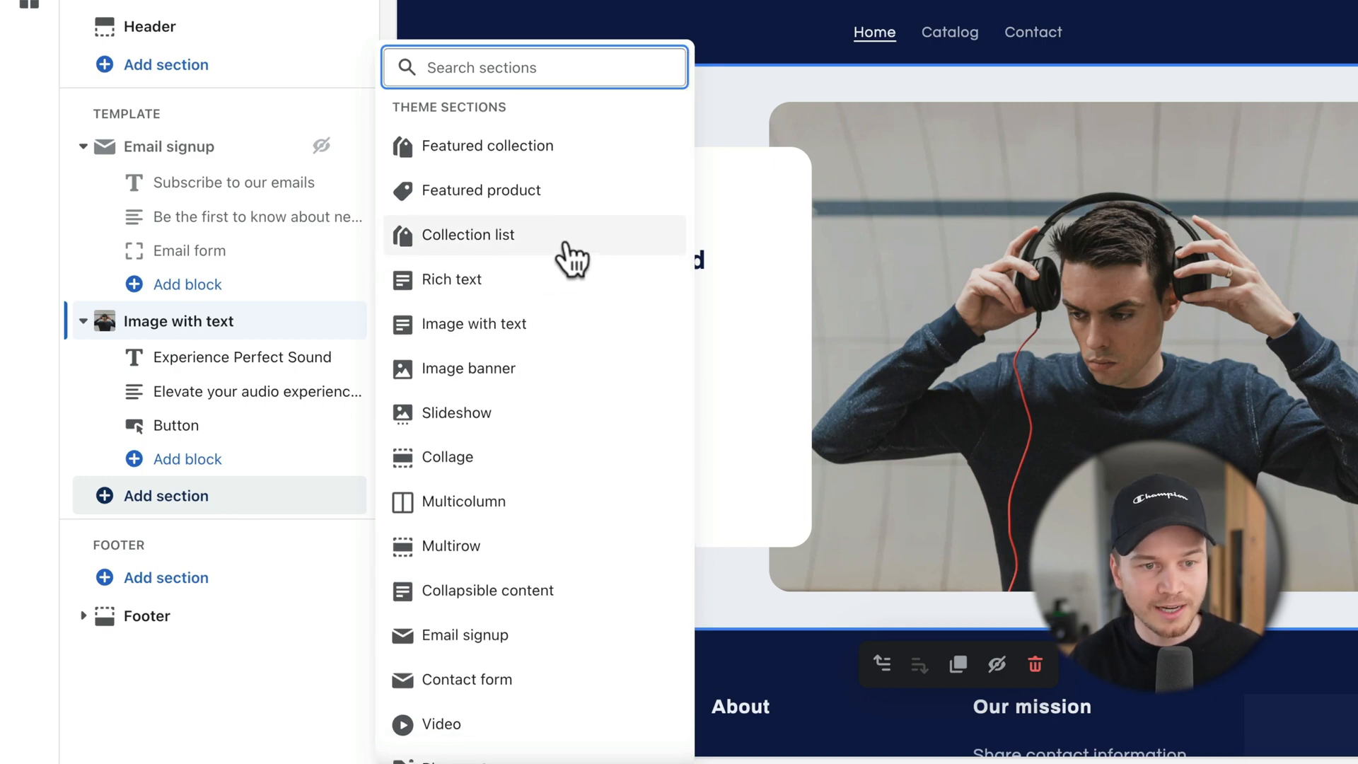
pyautogui.click(566, 237)
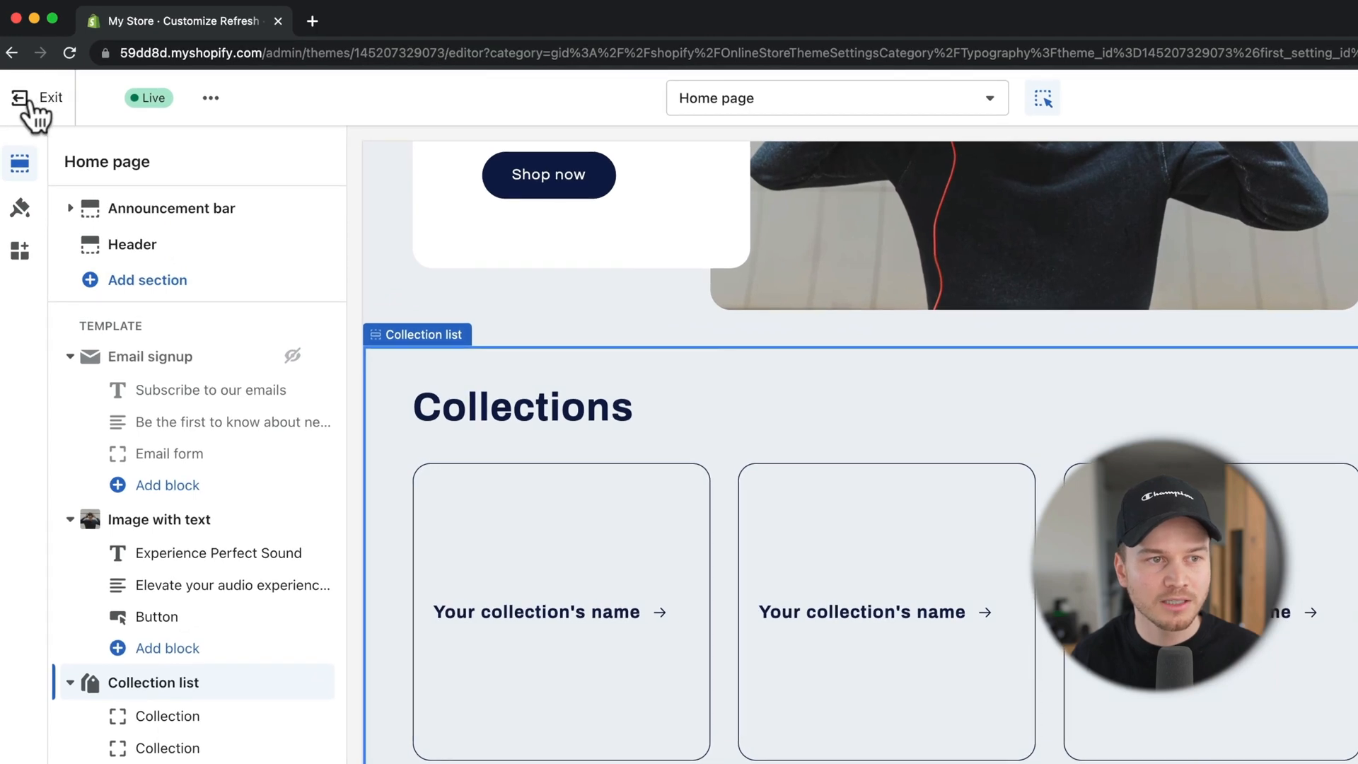
# Step: Open the store admin in a new tab, dismiss the Pick a plan popup, and go to Products
pyautogui.rightClick(32, 106)
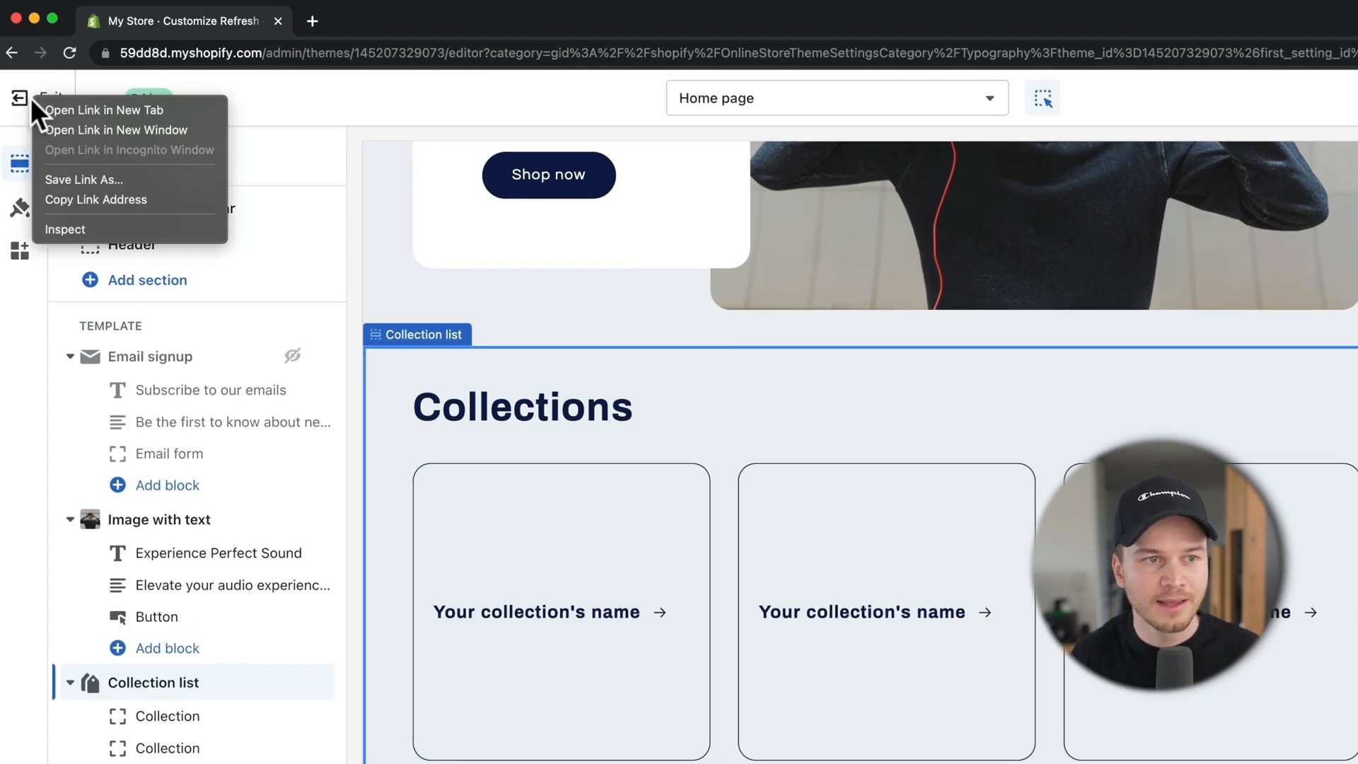
pyautogui.click(96, 110)
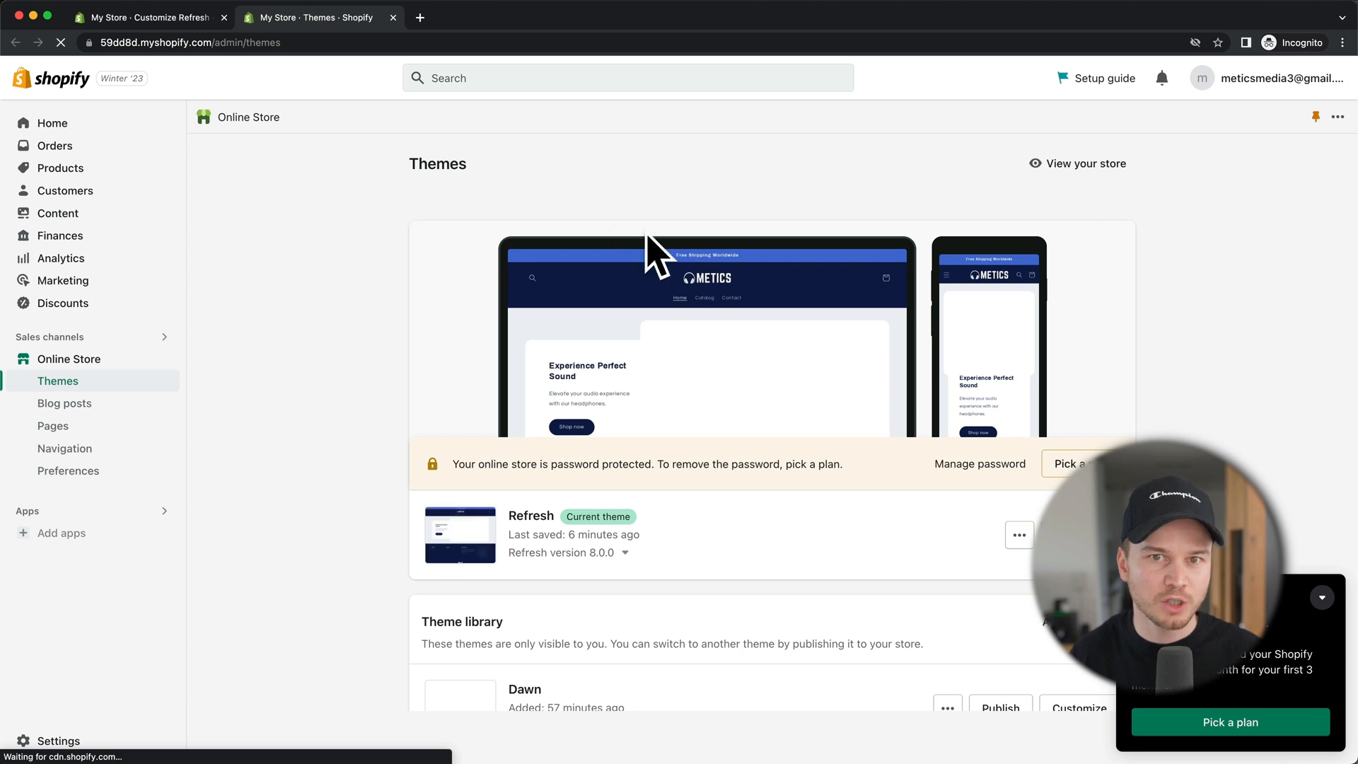
pyautogui.click(1320, 596)
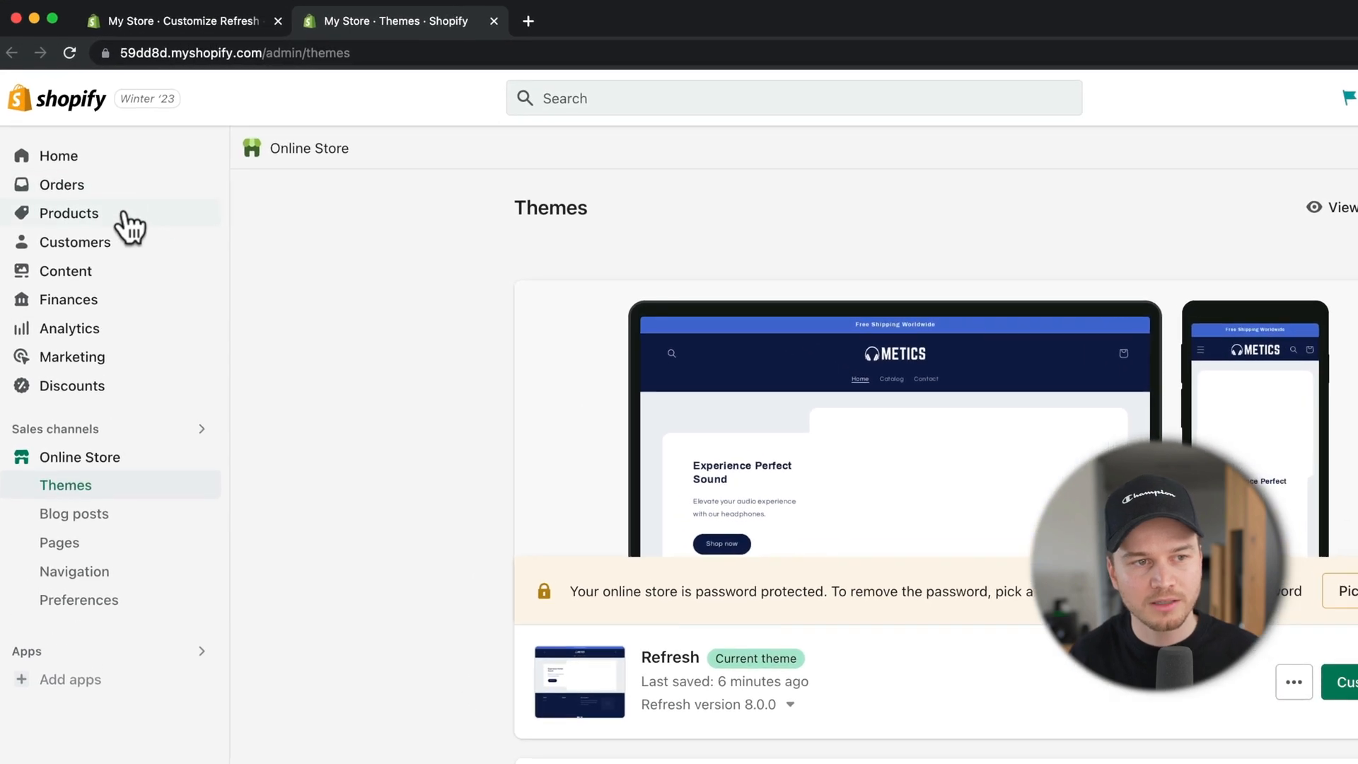
pyautogui.click(129, 221)
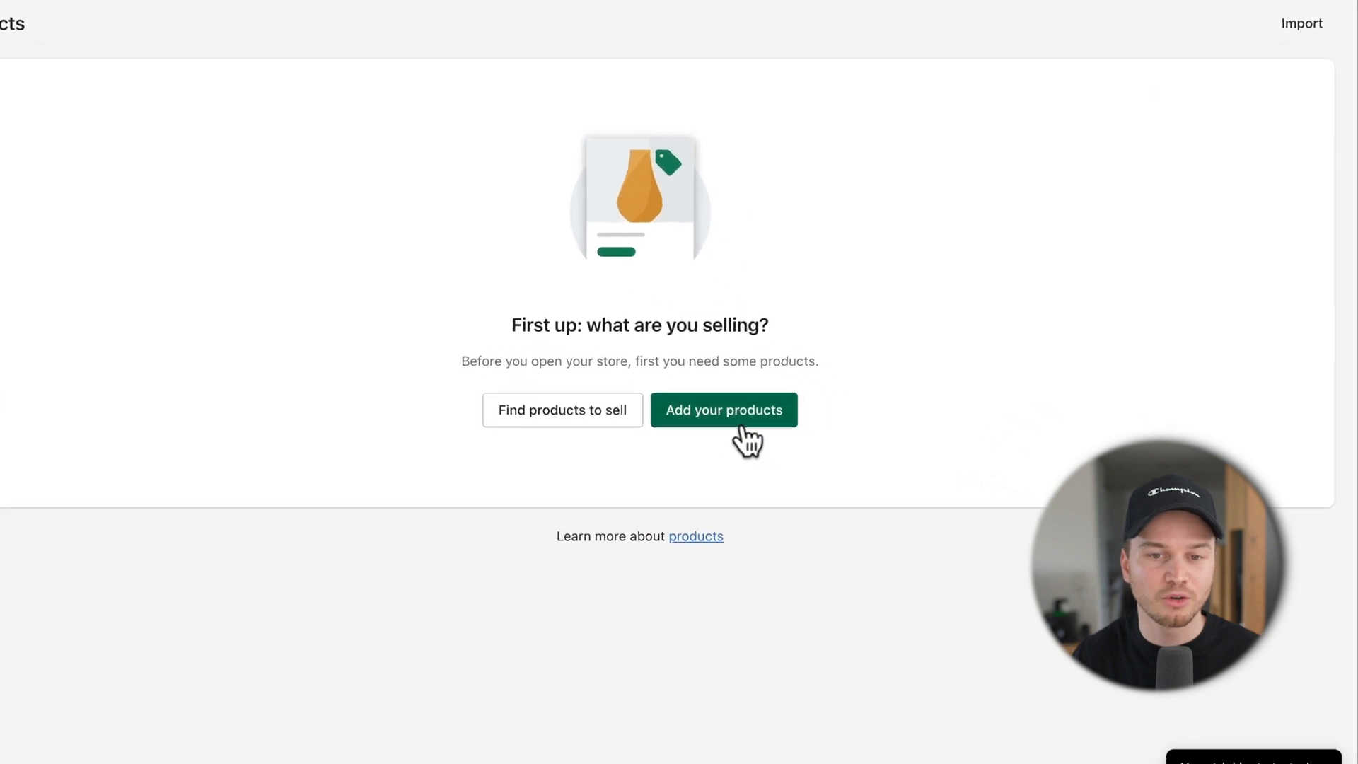
# Step: Create a new product titled 'Earbuds Pro 7' and paste in its prepared description
pyautogui.click(688, 412)
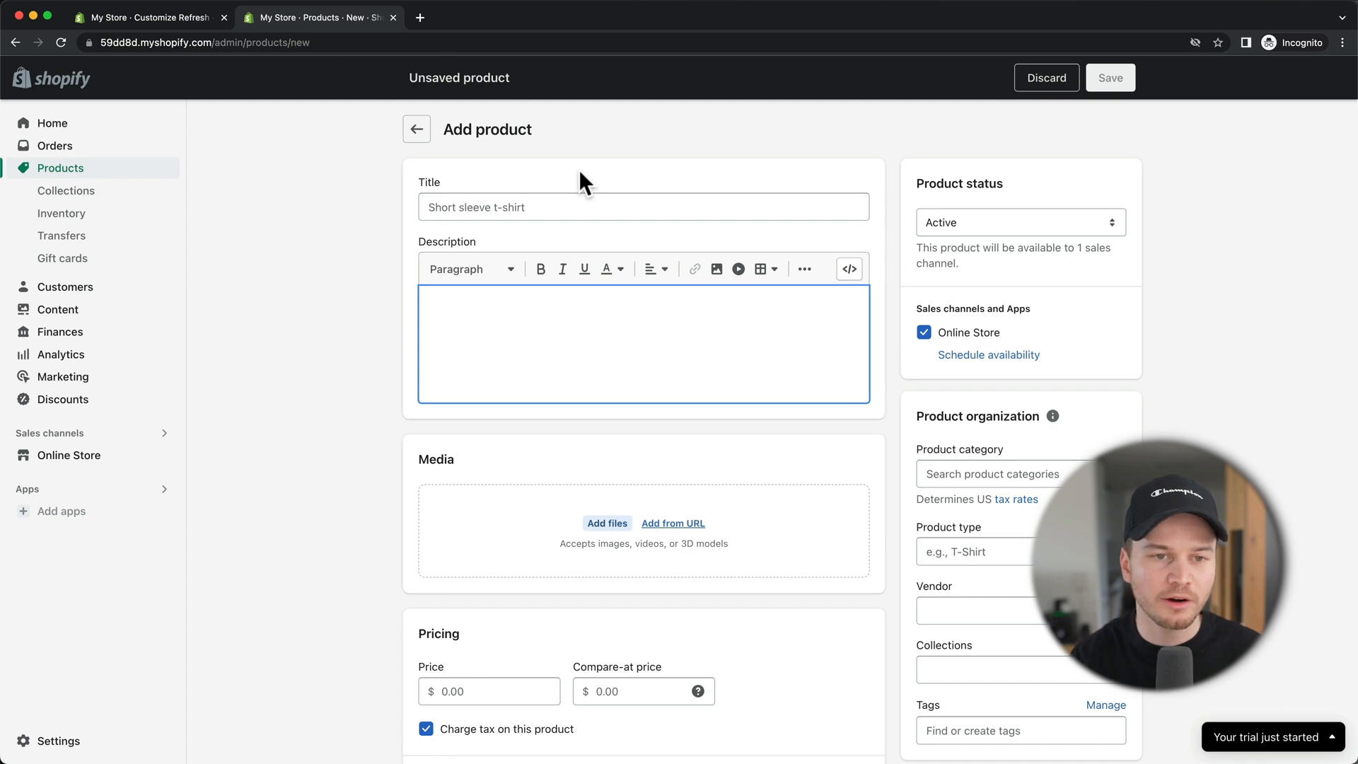
pyautogui.click(541, 206)
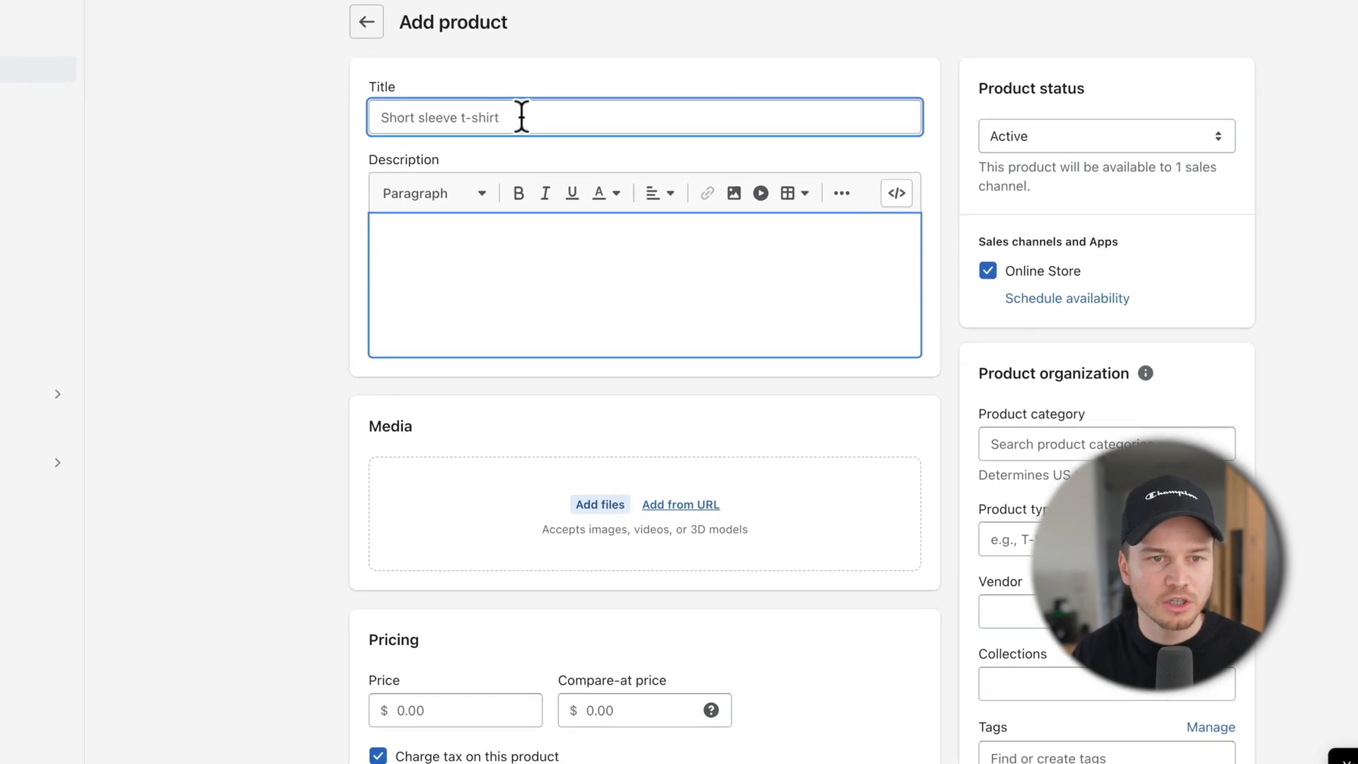
pyautogui.write('Earbuds Pro 7')
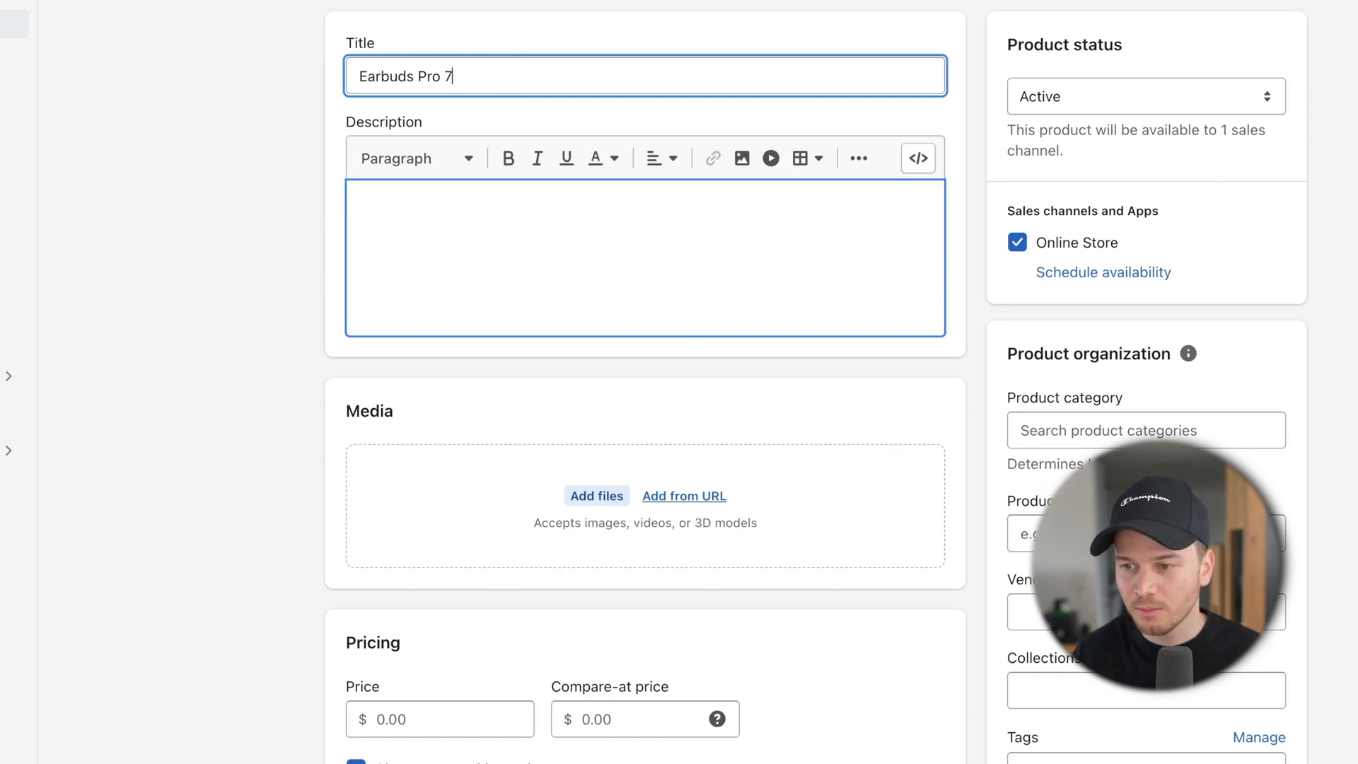
pyautogui.press('Tab')
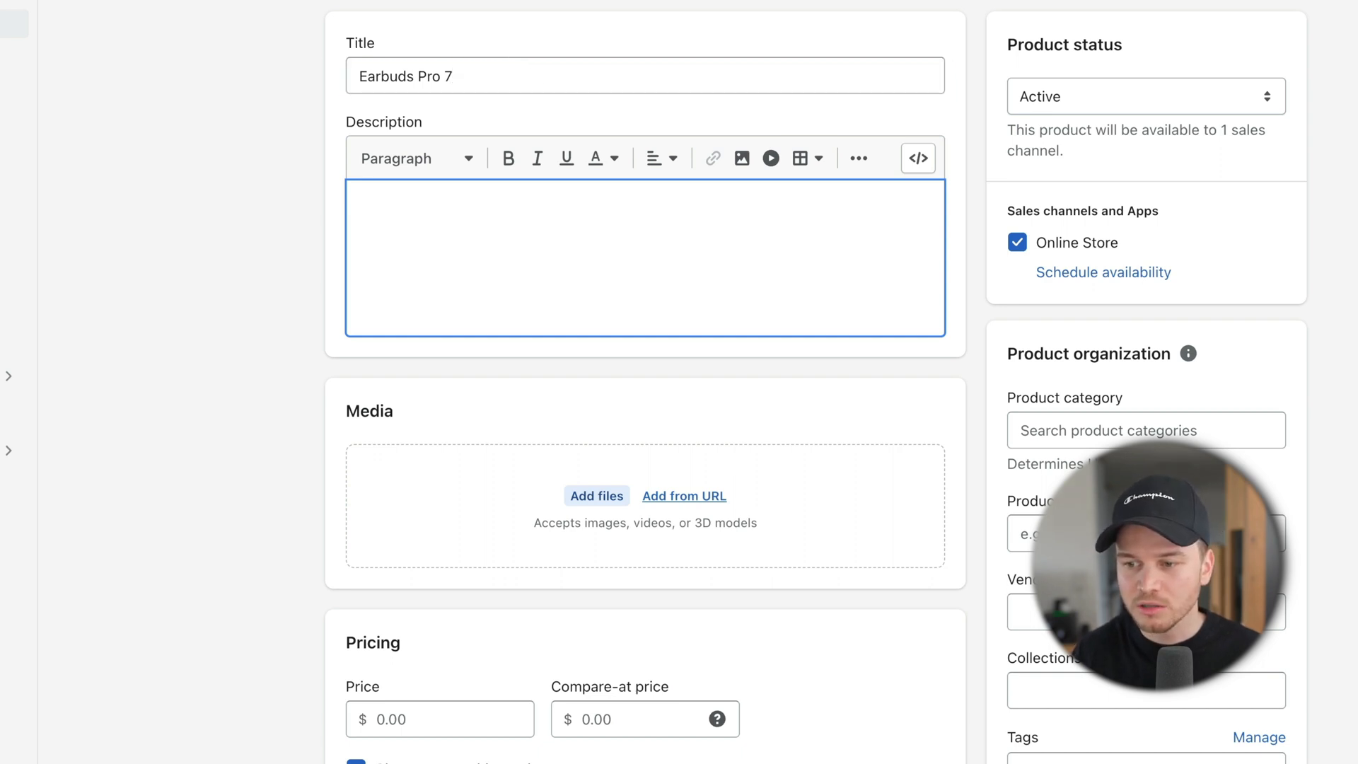
pyautogui.click(484, 240)
pyautogui.write('Wireless Earbuds Pro 7 is a cutting-edge audio device that provides a truly wireless and immersive audio experience. These earbuds come equipped with advanced noise-cancelling technology, which allows users to enjoy crystal-clear audio even in noisy environments. Additionally, the Earbuds Pro 7 have a long battery life and are designed for maximum comfort, making them the perfect audio accessory for anyone on the go.')
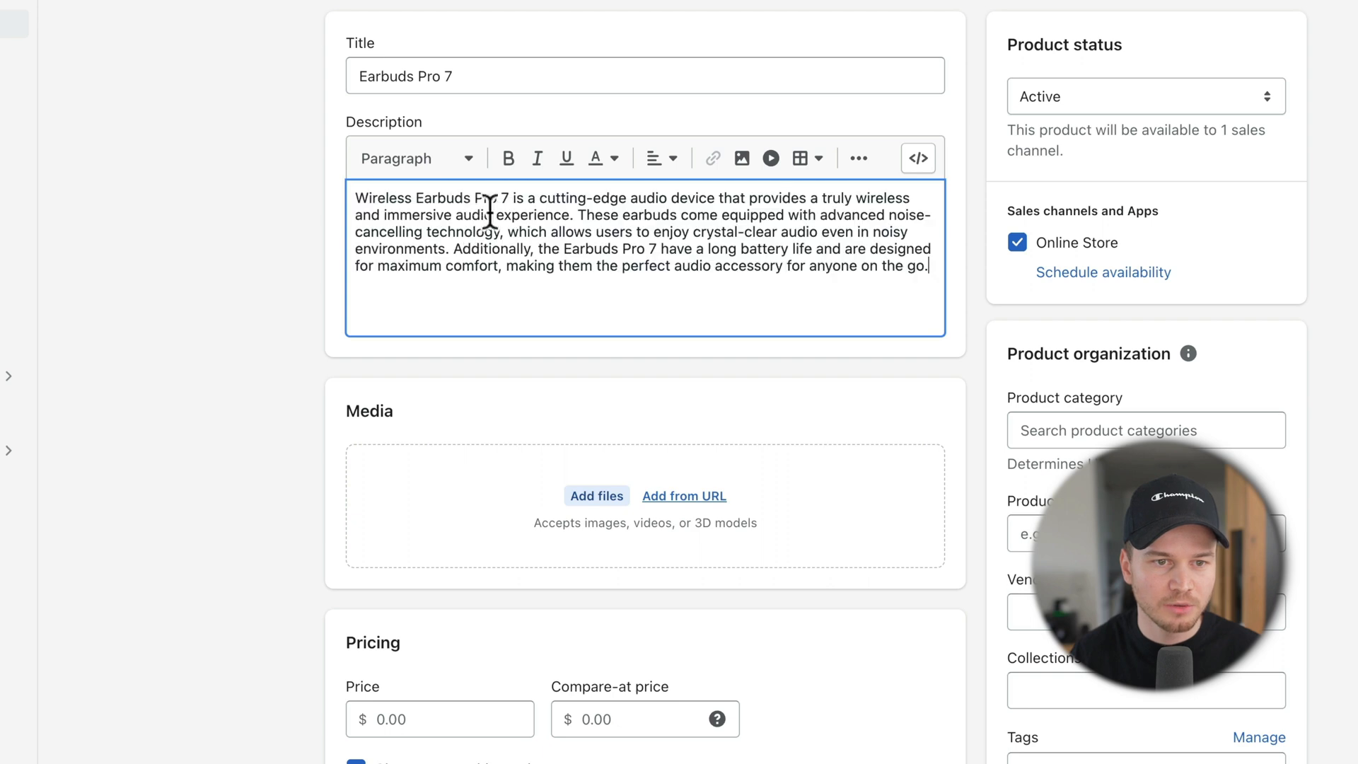
# Step: Upload black.png, orange.png and white.png as product images, making orange the main image
pyautogui.scroll(-3, 531, 230)
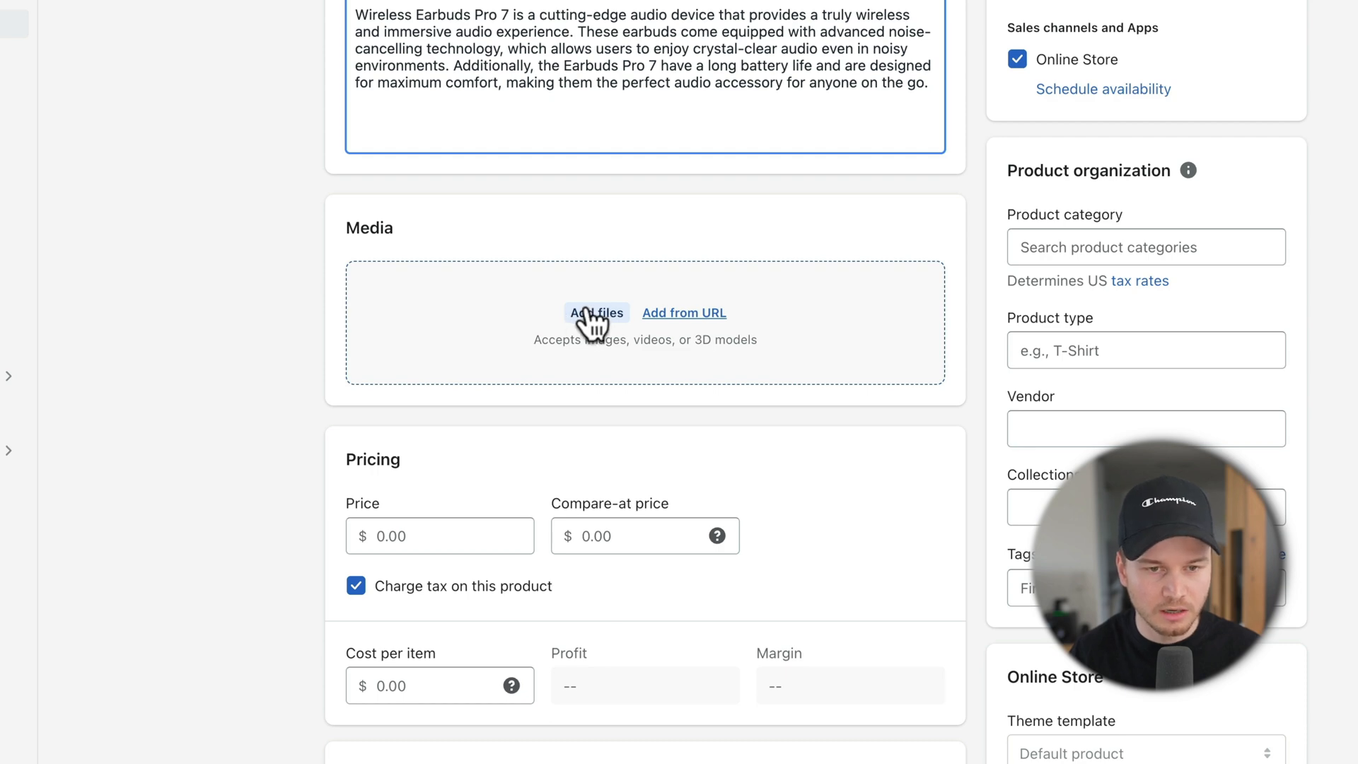
pyautogui.click(591, 314)
pyautogui.moveTo(567, 266); pyautogui.dragTo(558, 172)
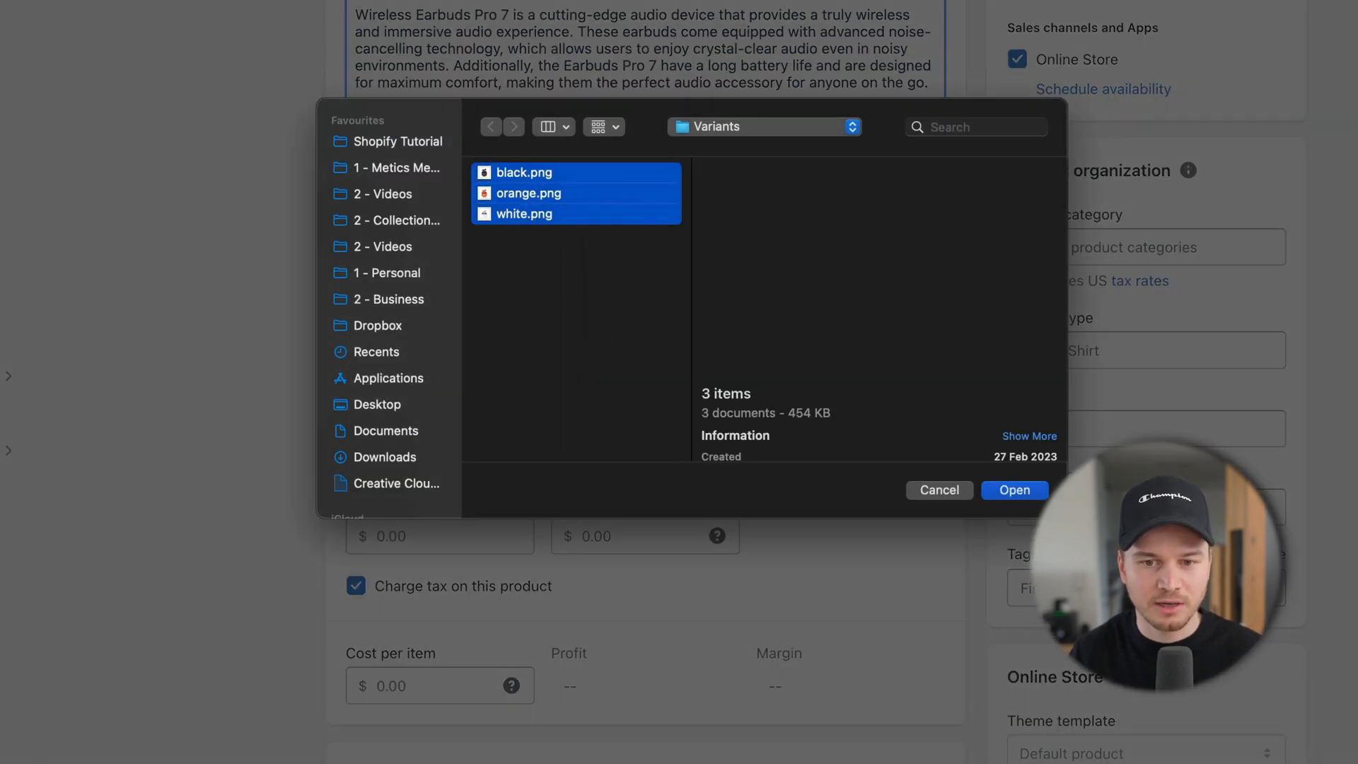
pyautogui.click(1032, 490)
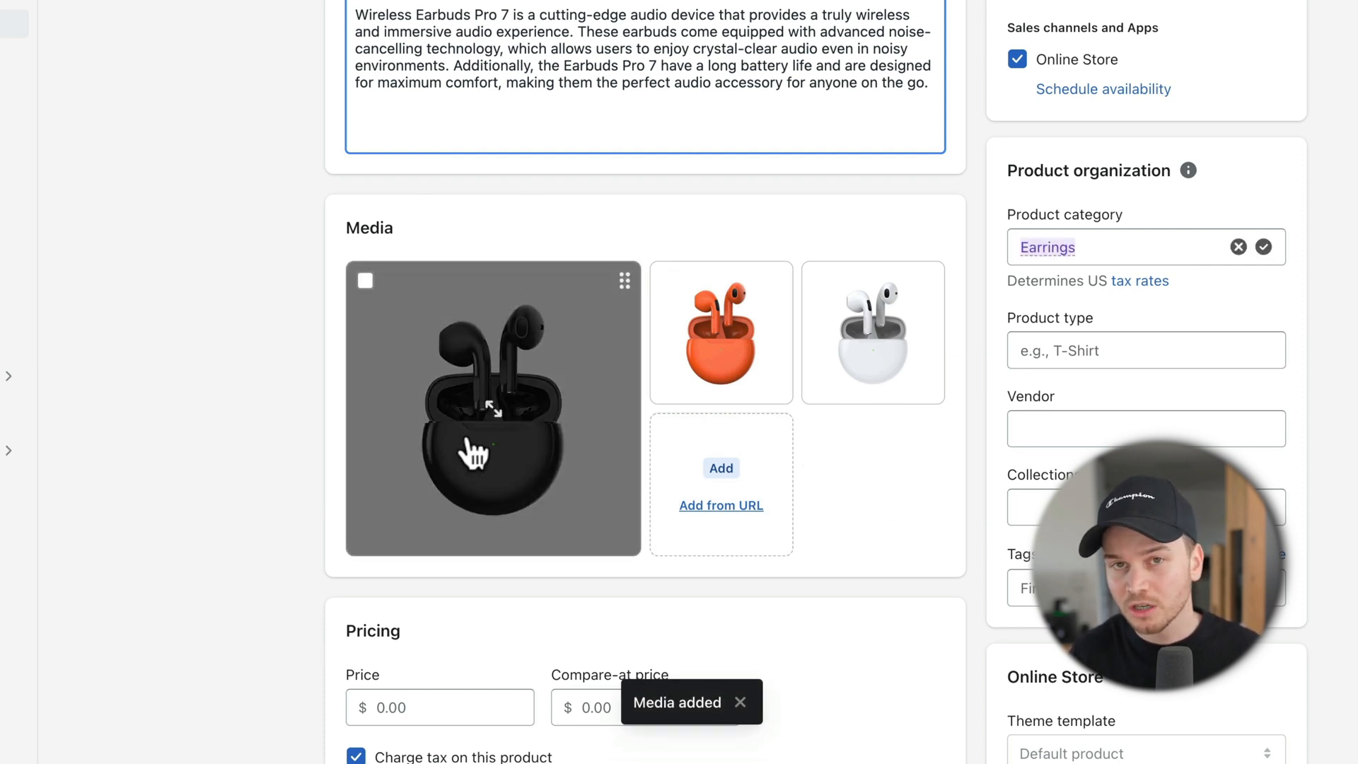
pyautogui.moveTo(737, 368); pyautogui.dragTo(495, 413)
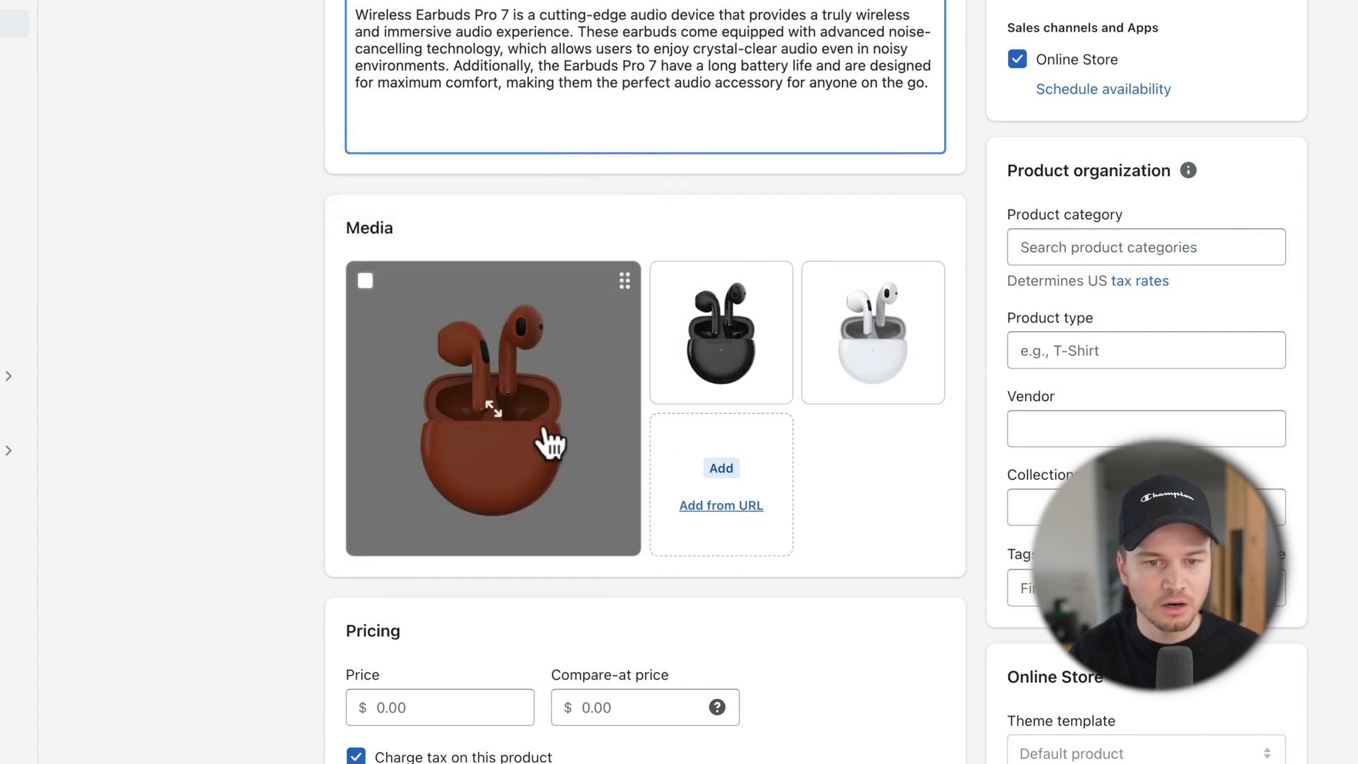
# Step: Upload all three feature images from the Product 1 > Features folder to the product media
pyautogui.click(734, 463)
pyautogui.click(729, 129)
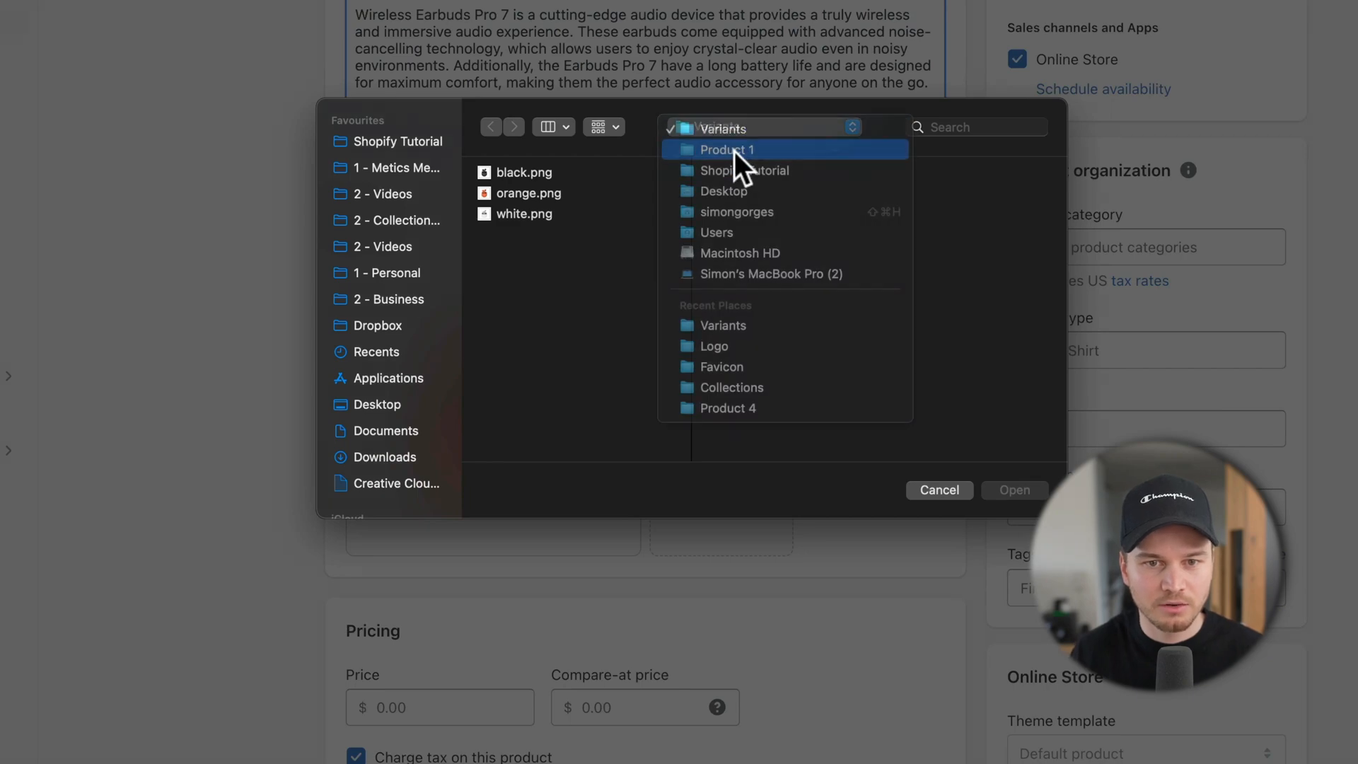
pyautogui.click(732, 147)
pyautogui.click(751, 173)
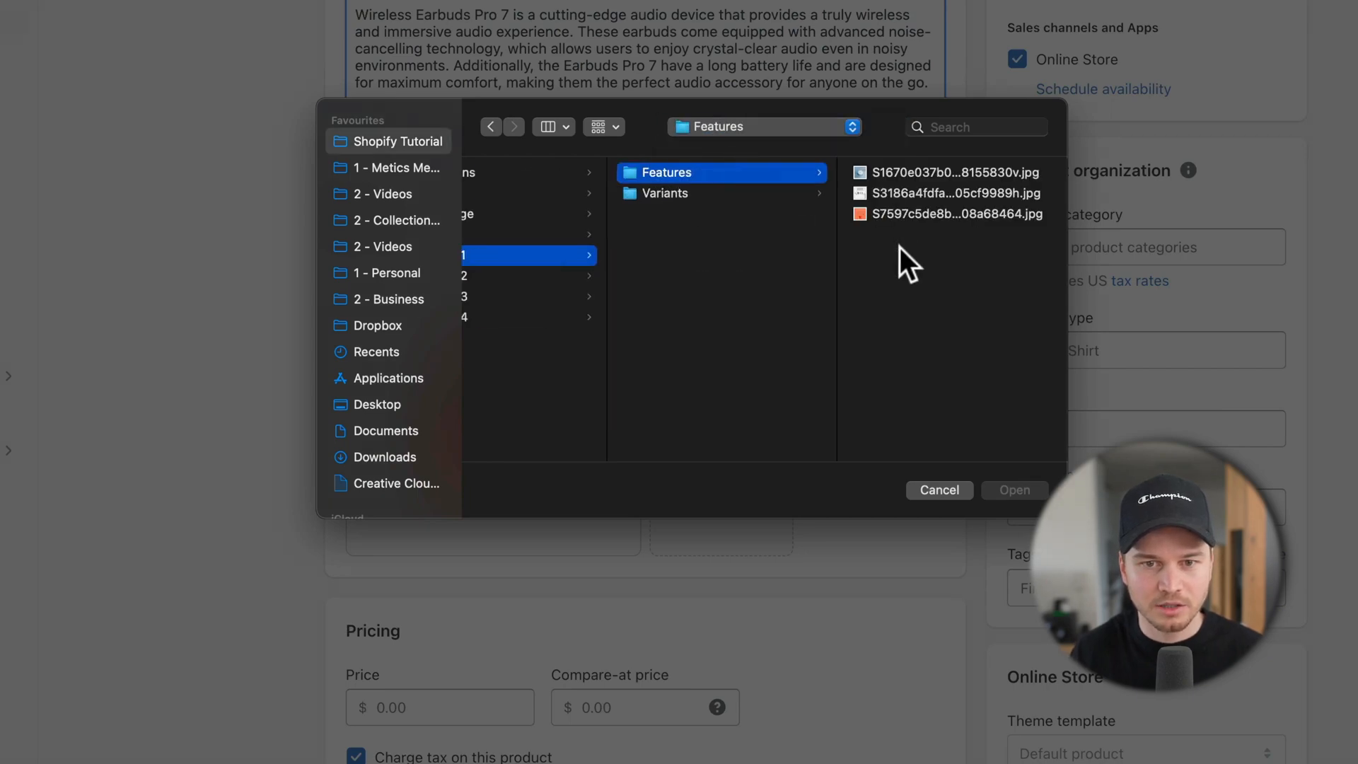
pyautogui.press('super+a')
pyautogui.click(1027, 490)
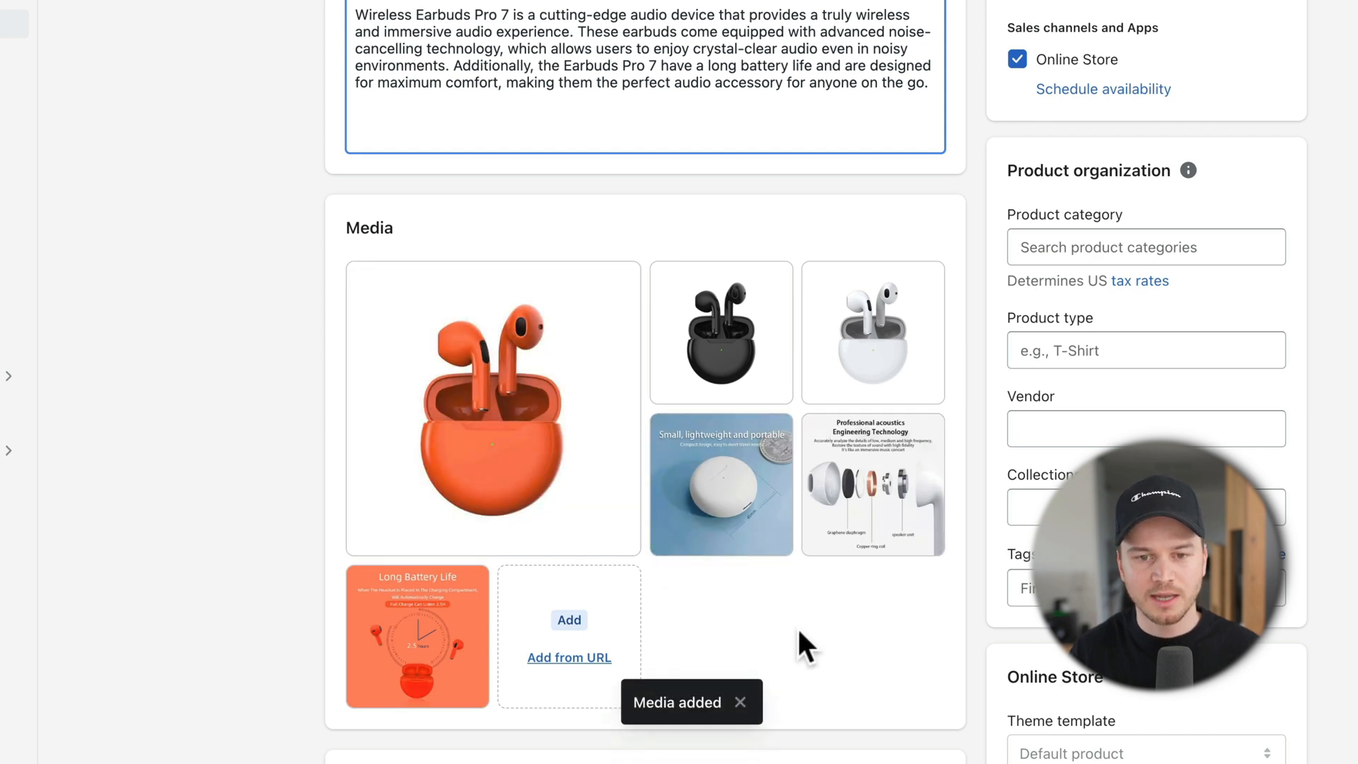
pyautogui.scroll(-3, 799, 630)
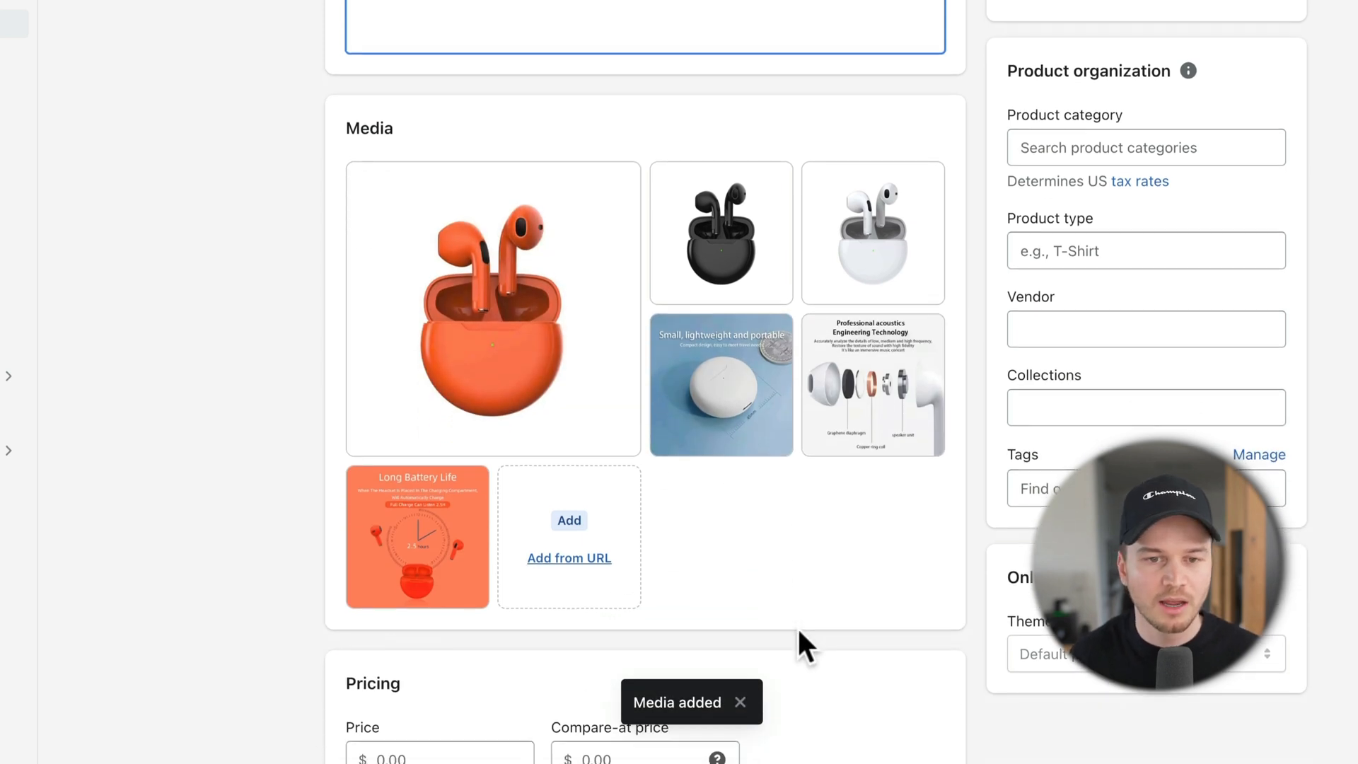
pyautogui.scroll(-2, 800, 633)
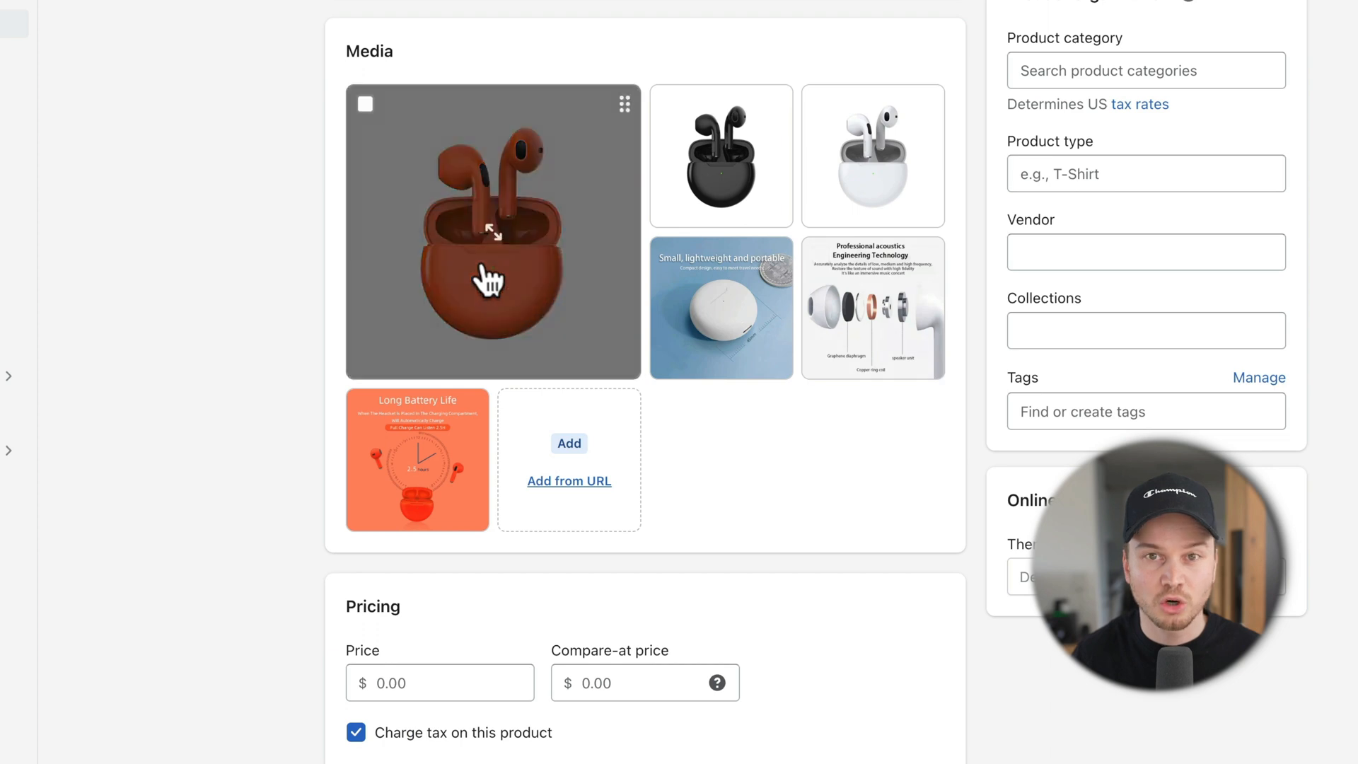
pyautogui.scroll(-8, 488, 280)
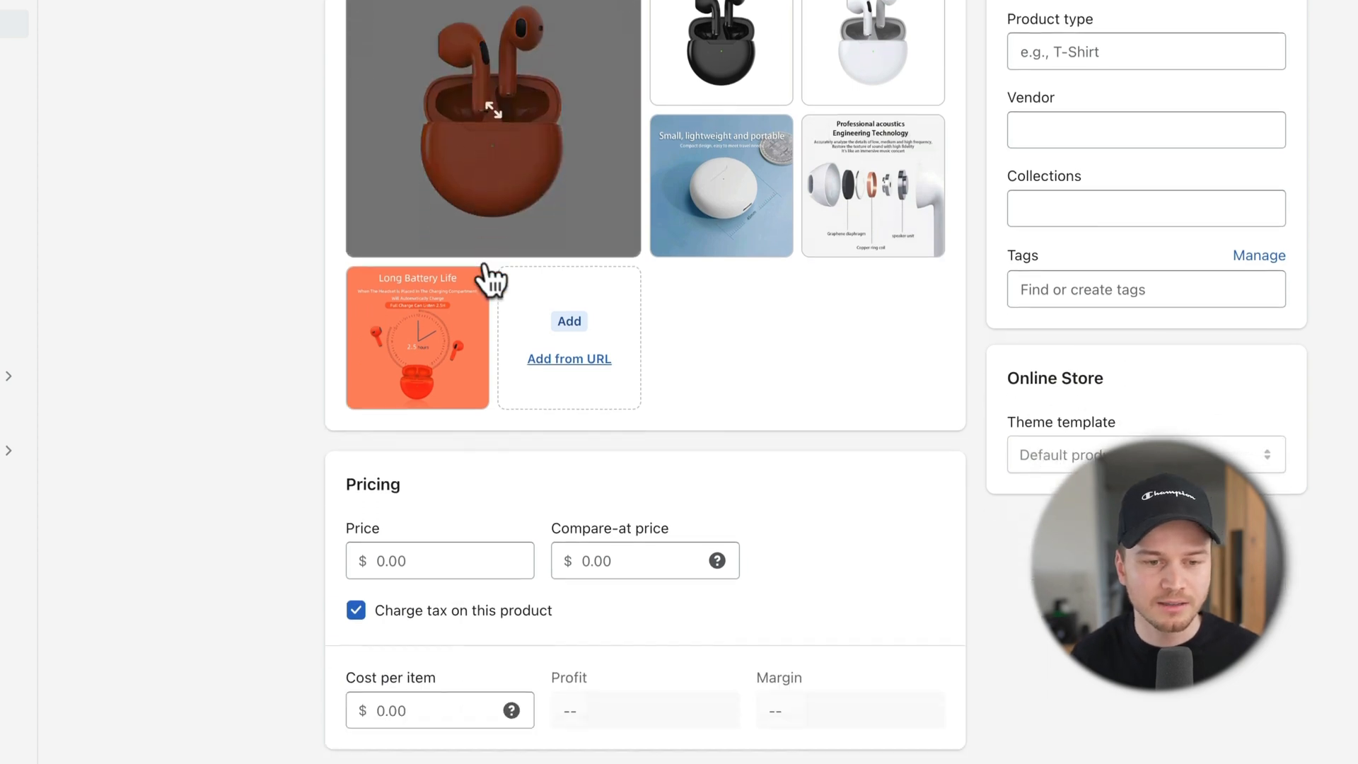
# Step: Enter a price of 79 and a compare-at price of 99 for Earbuds Pro 7
pyautogui.click(359, 314)
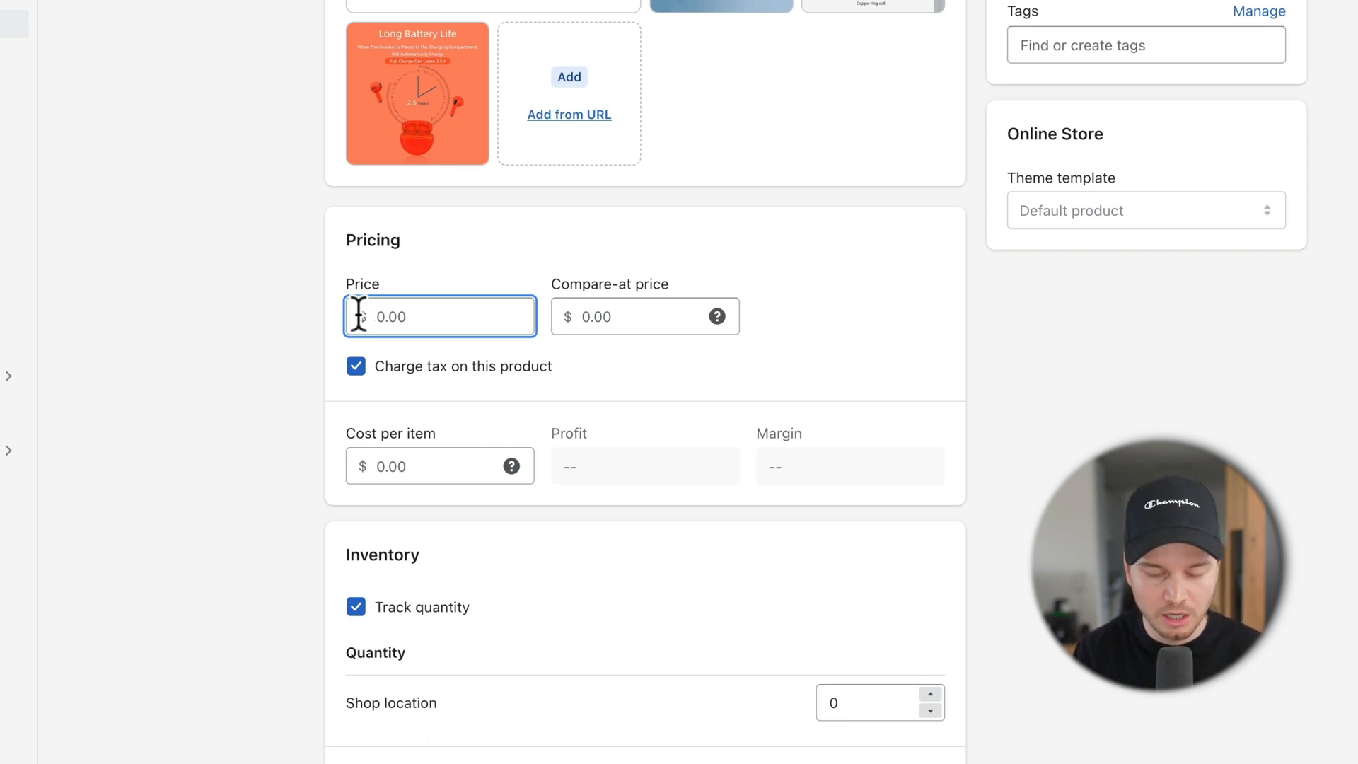
pyautogui.write('79')
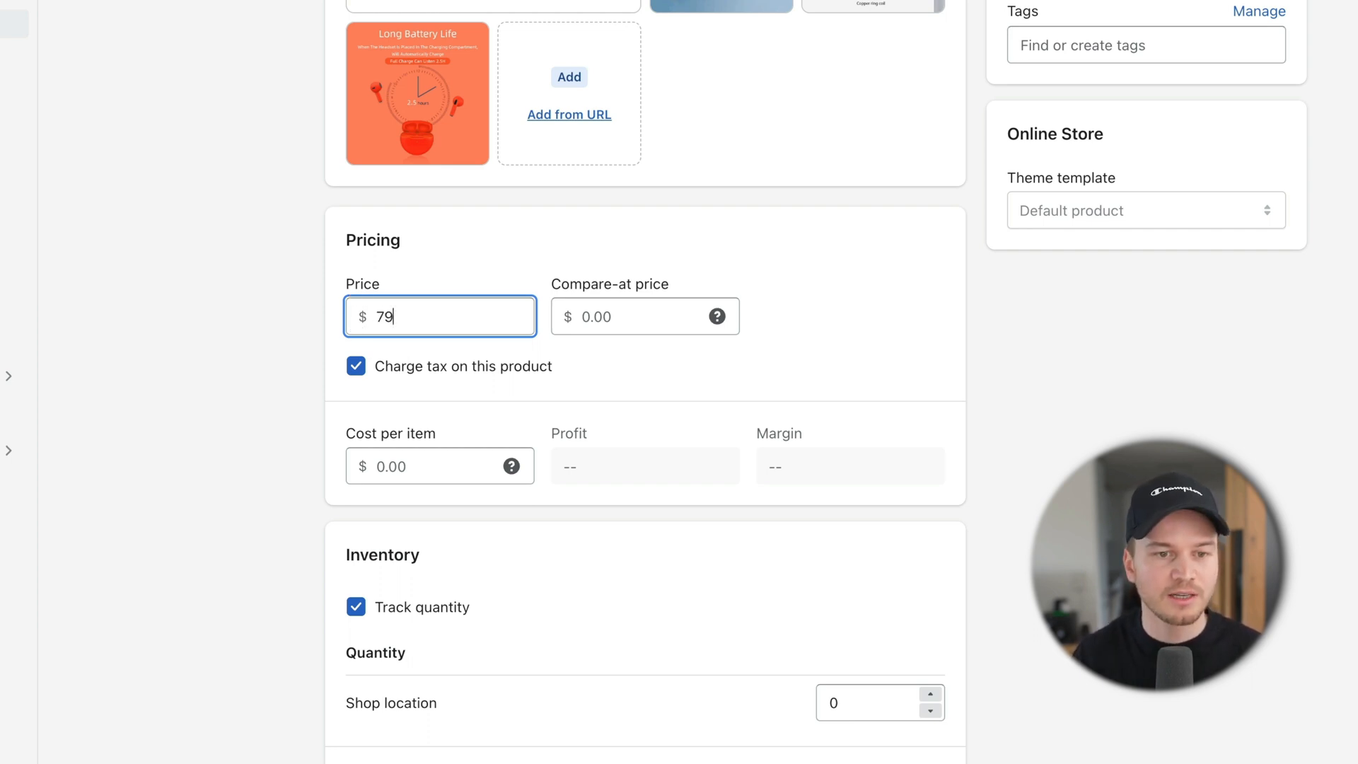
pyautogui.click(640, 315)
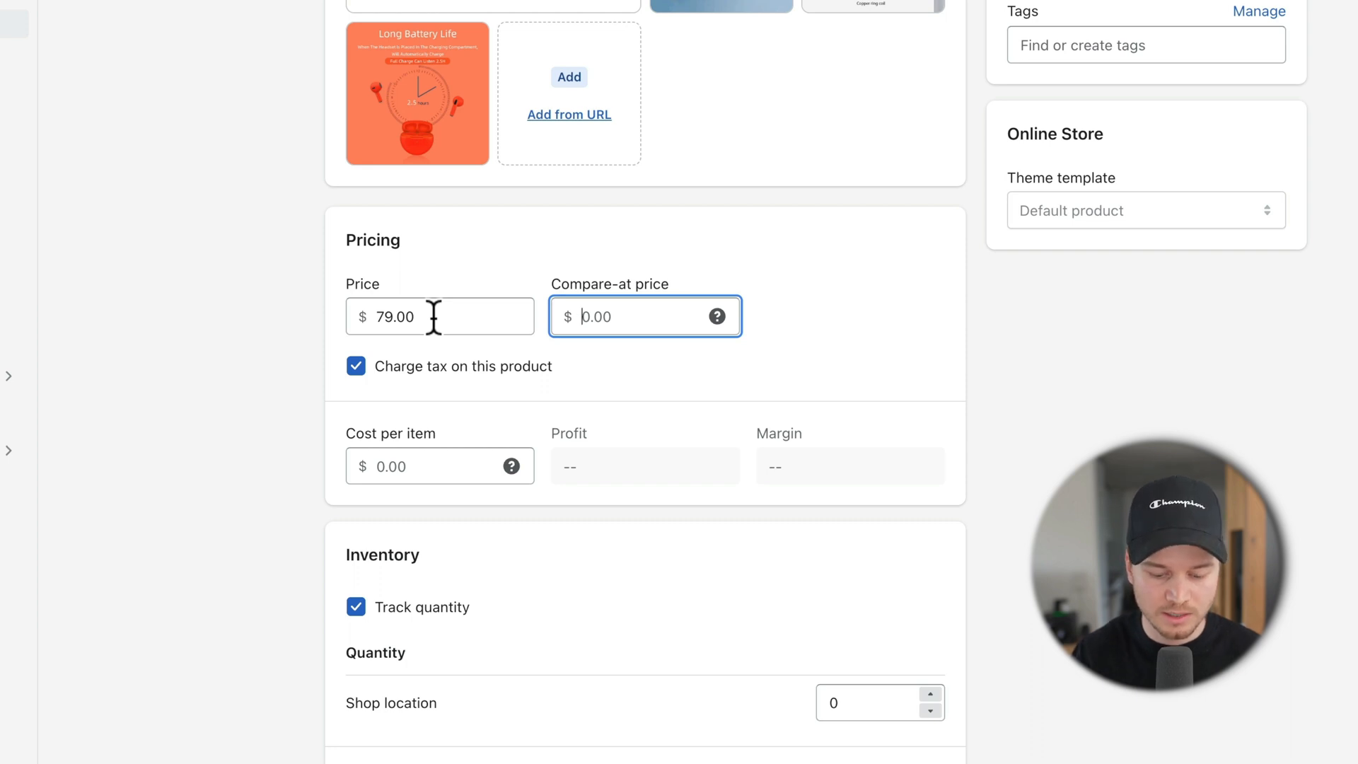
pyautogui.write('99')
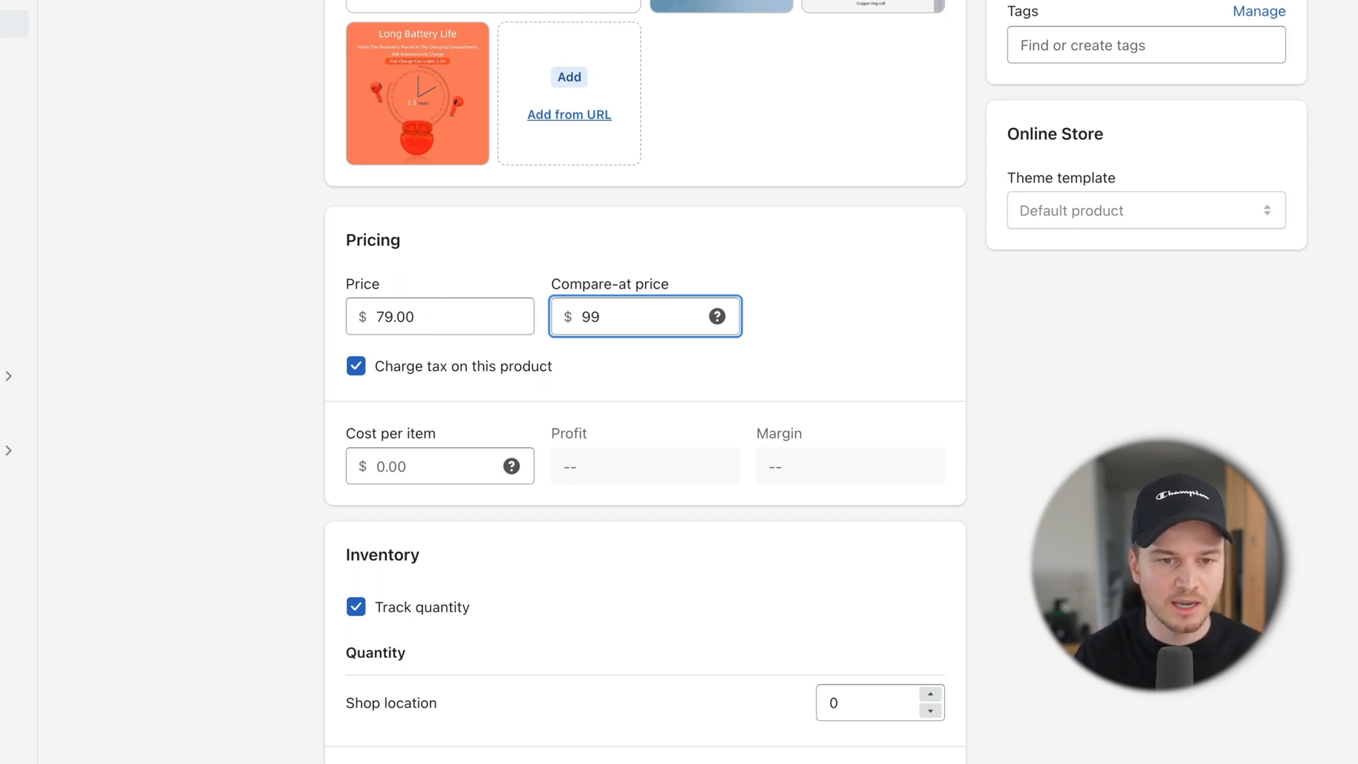
pyautogui.click(872, 331)
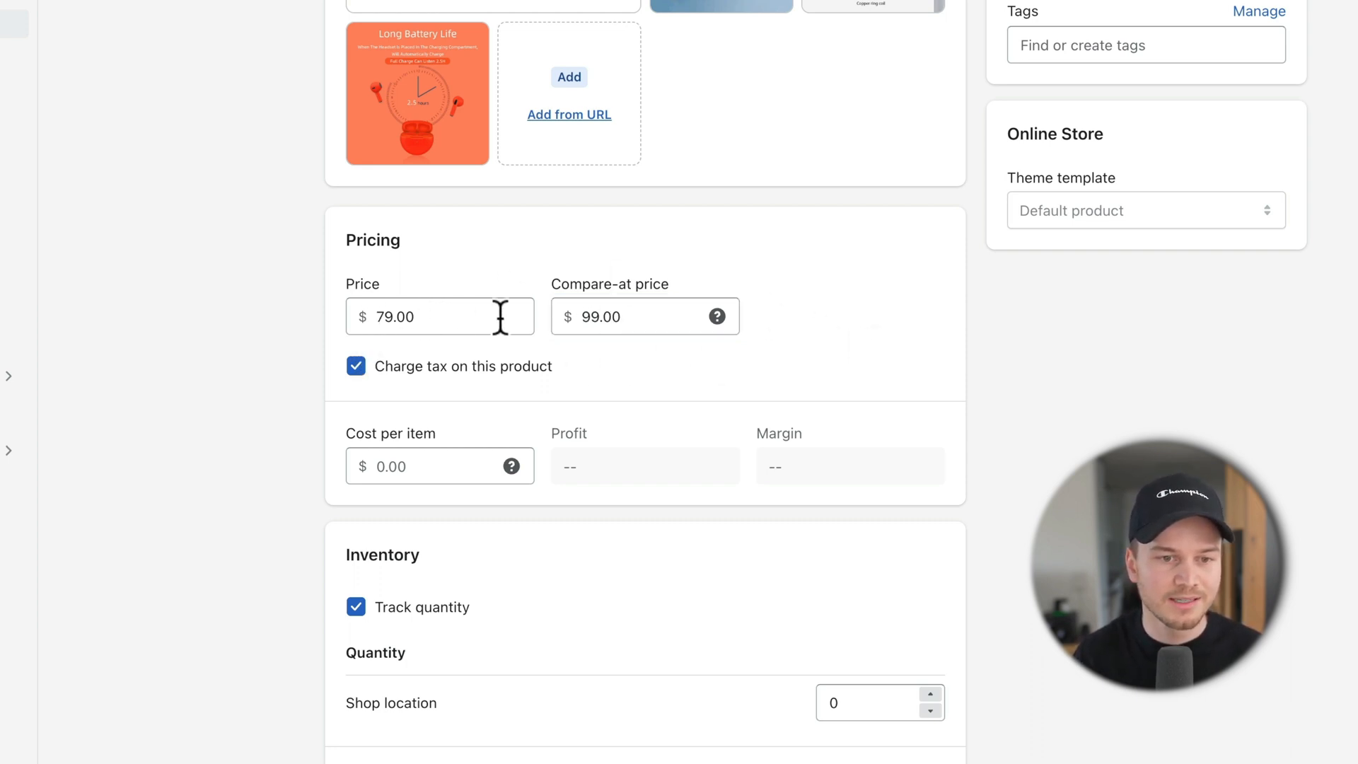
pyautogui.scroll(-2, 543, 332)
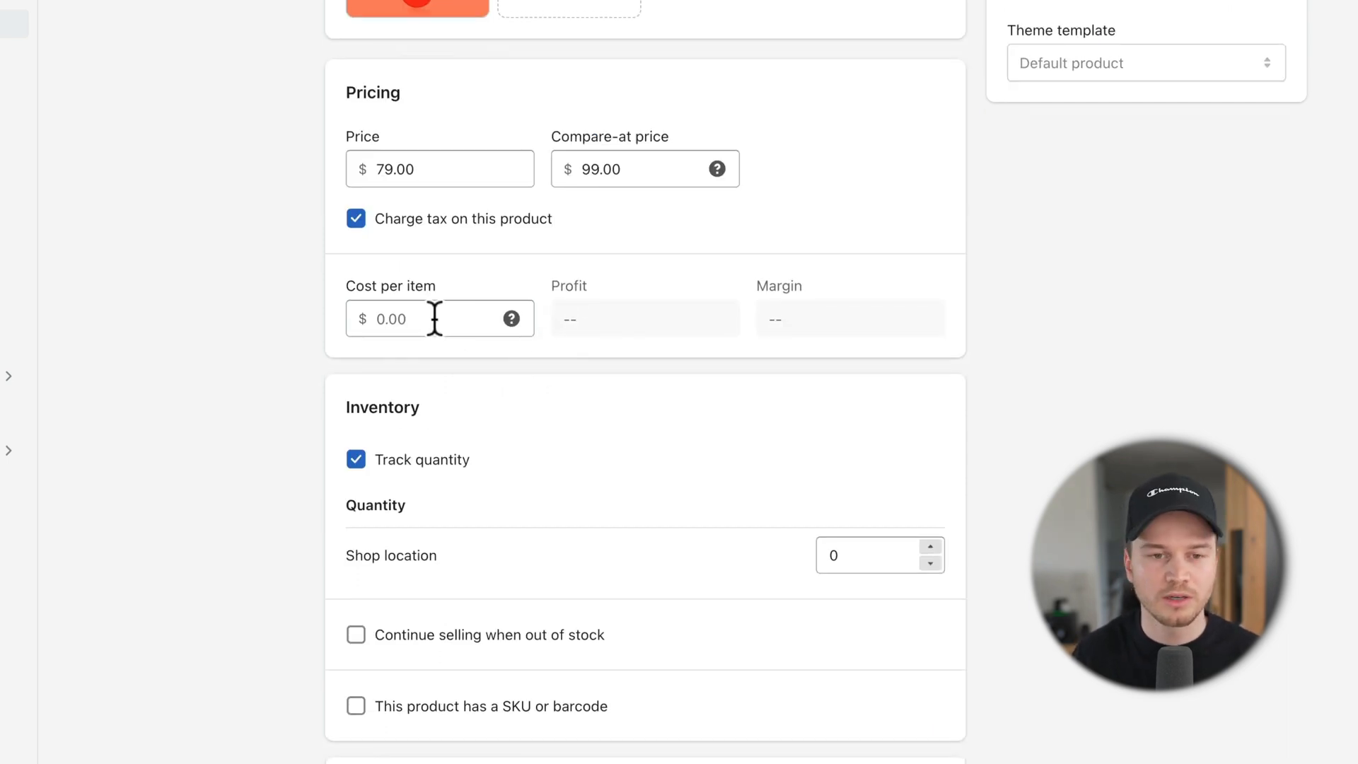
pyautogui.scroll(-3, 1071, 120)
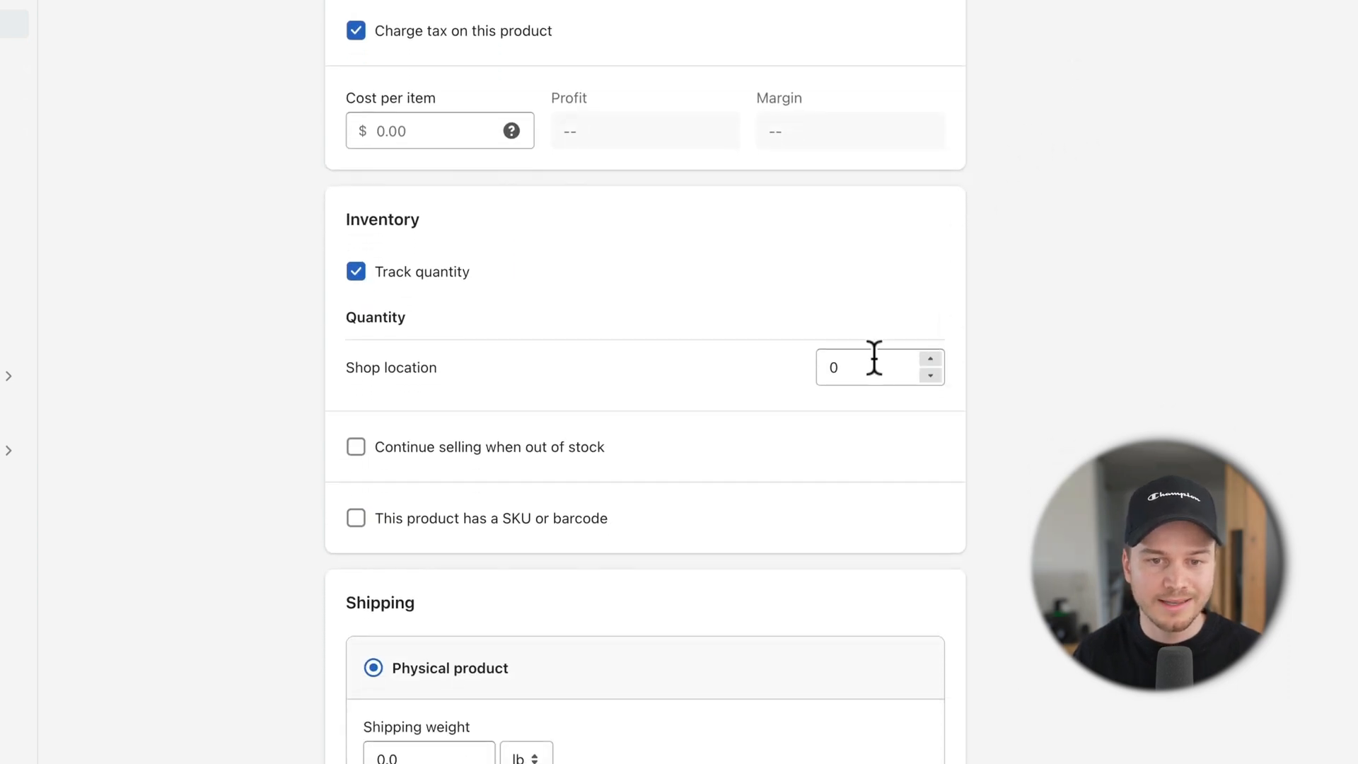
pyautogui.moveTo(865, 362); pyautogui.dragTo(824, 366)
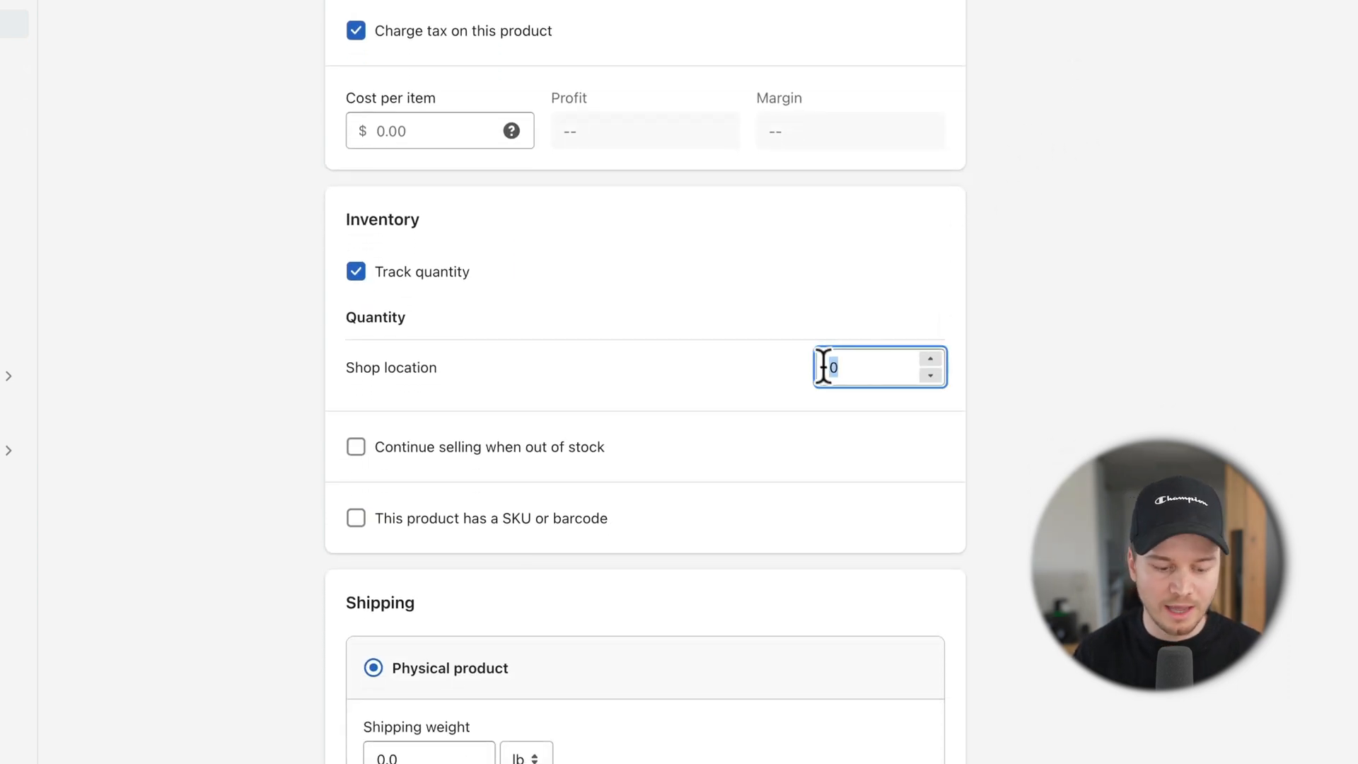
pyautogui.write('200')
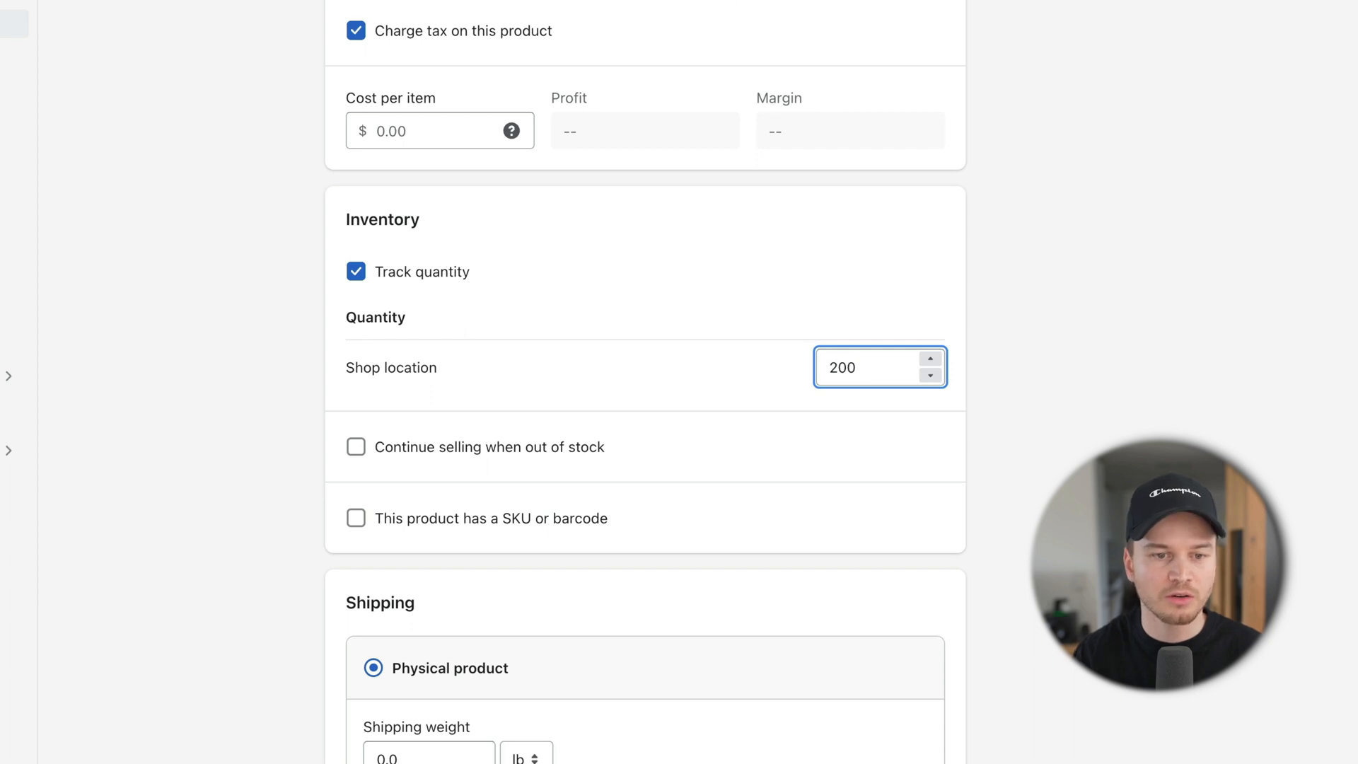
pyautogui.click(1051, 394)
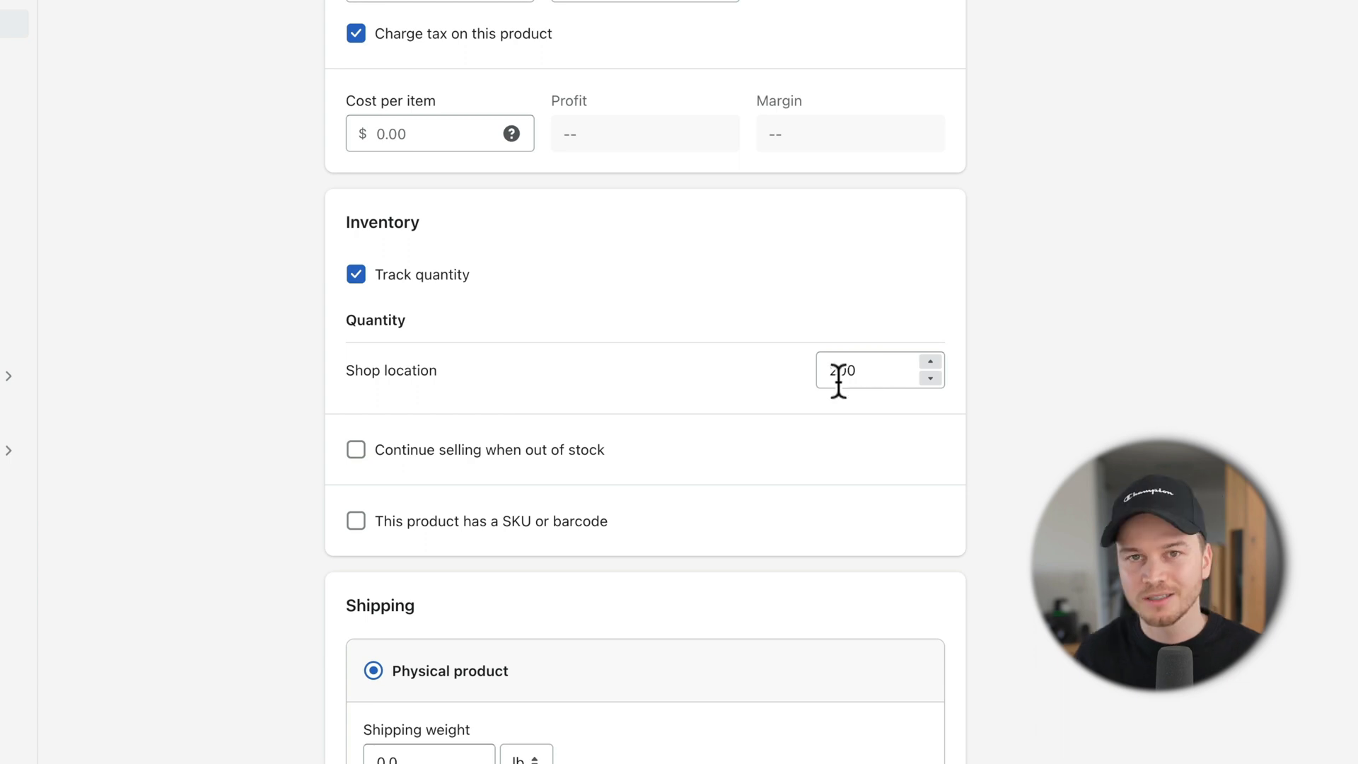
pyautogui.click(359, 453)
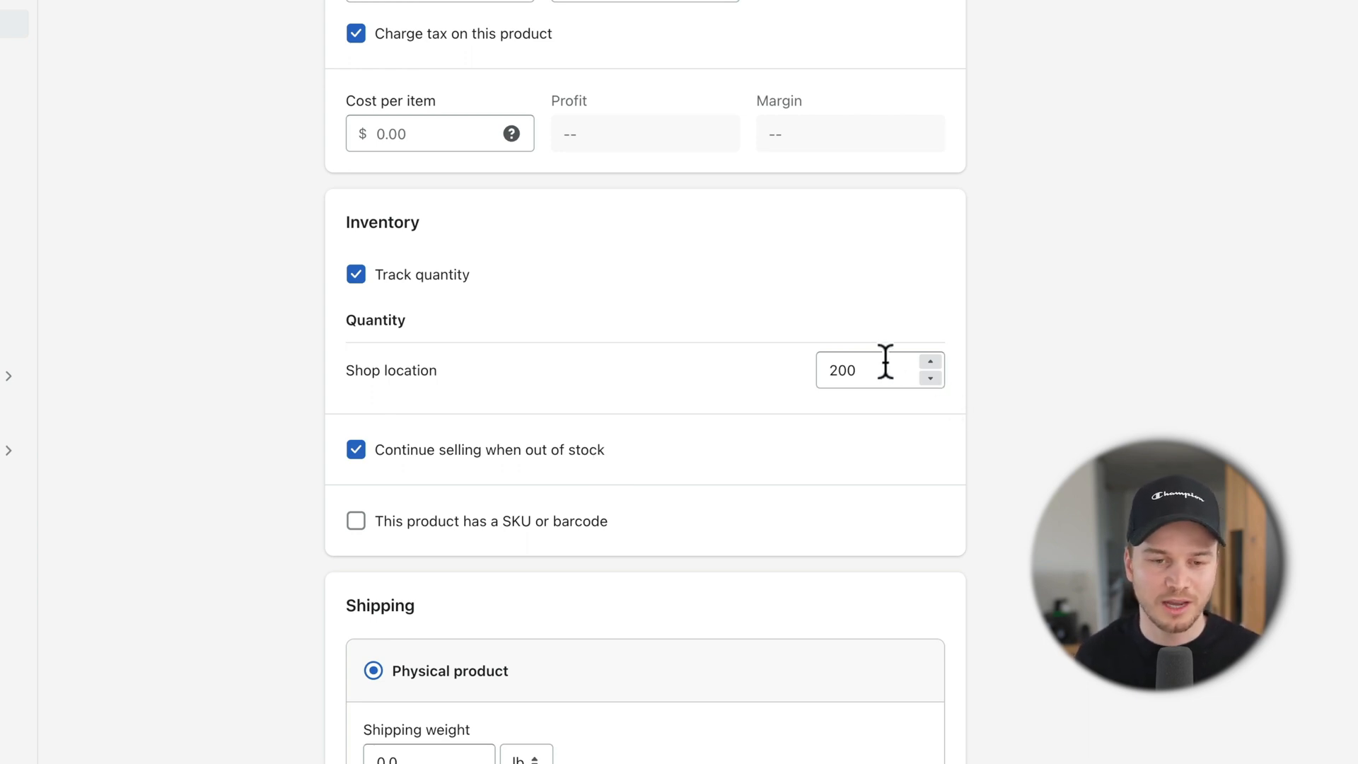
pyautogui.scroll(-3, 879, 362)
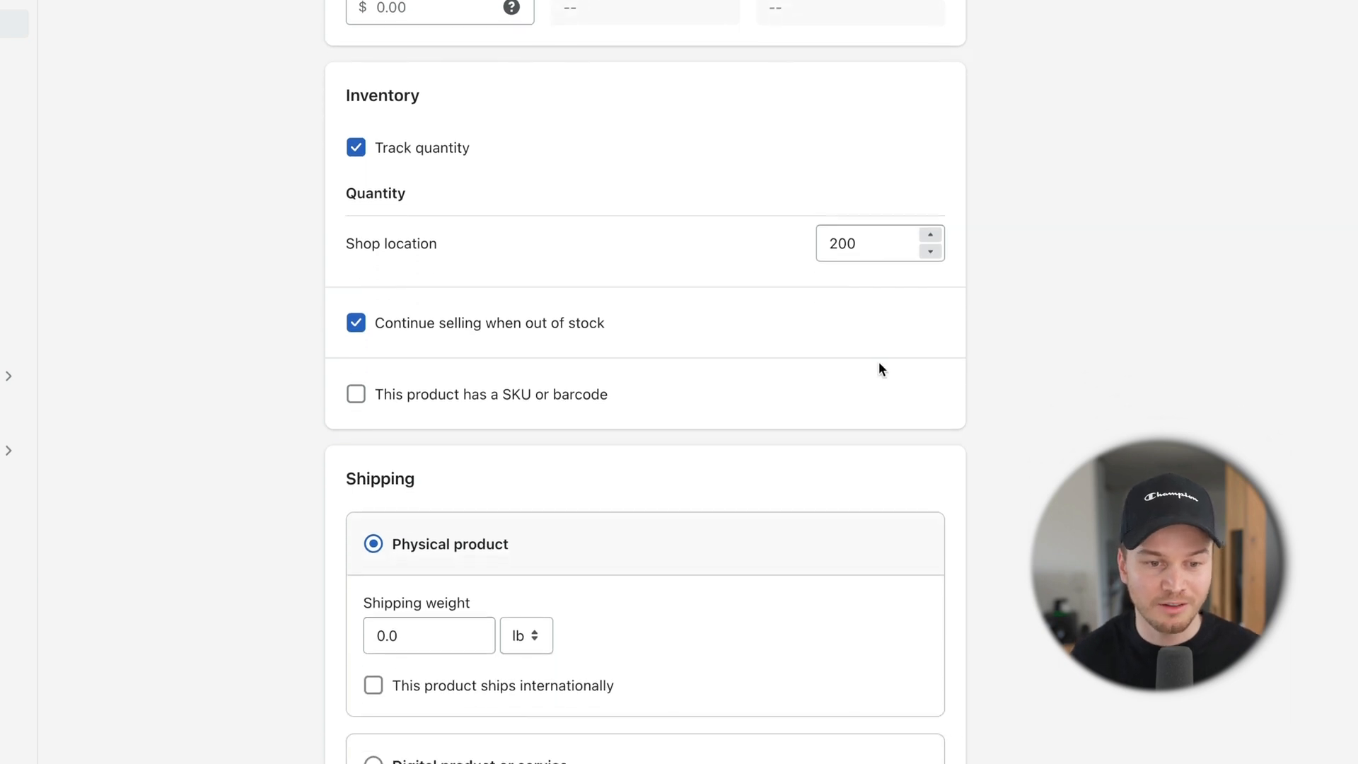
pyautogui.scroll(-3, 491, 339)
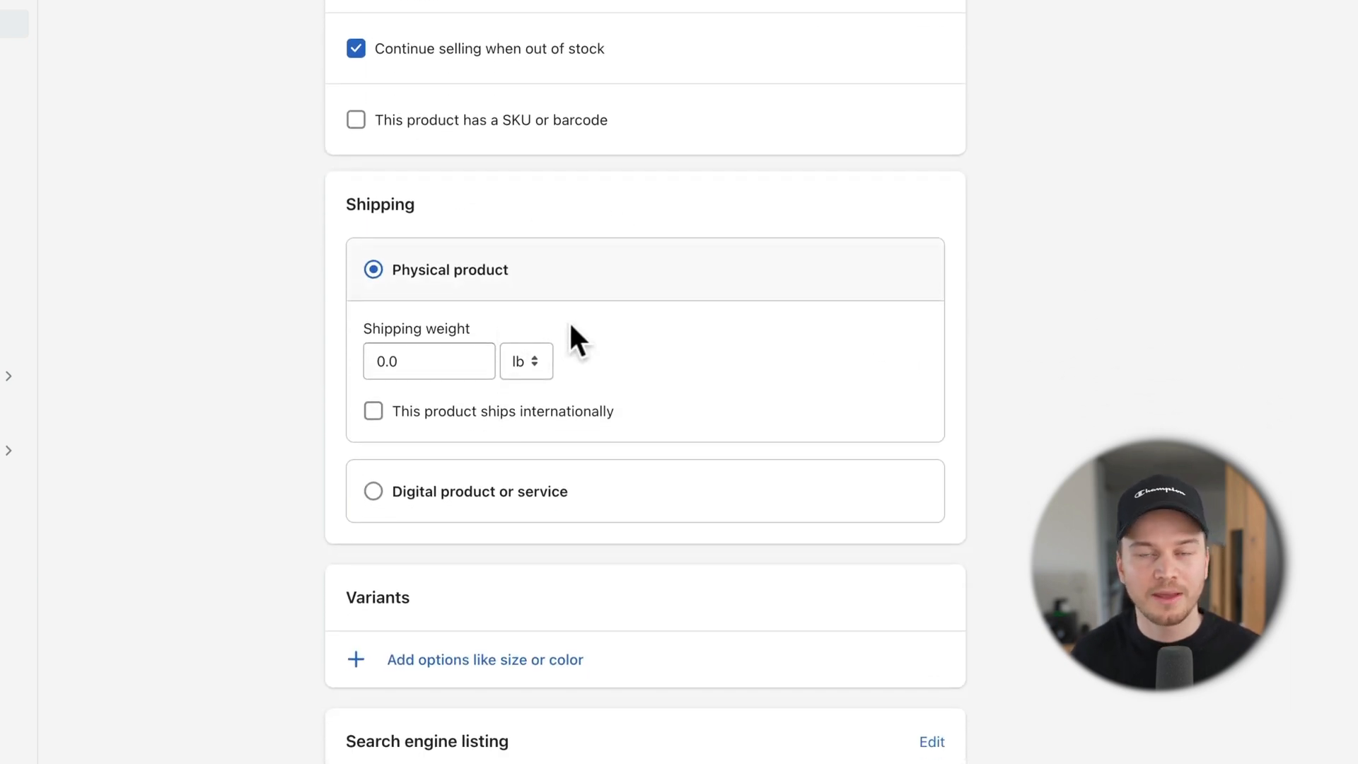
pyautogui.scroll(-1, 570, 326)
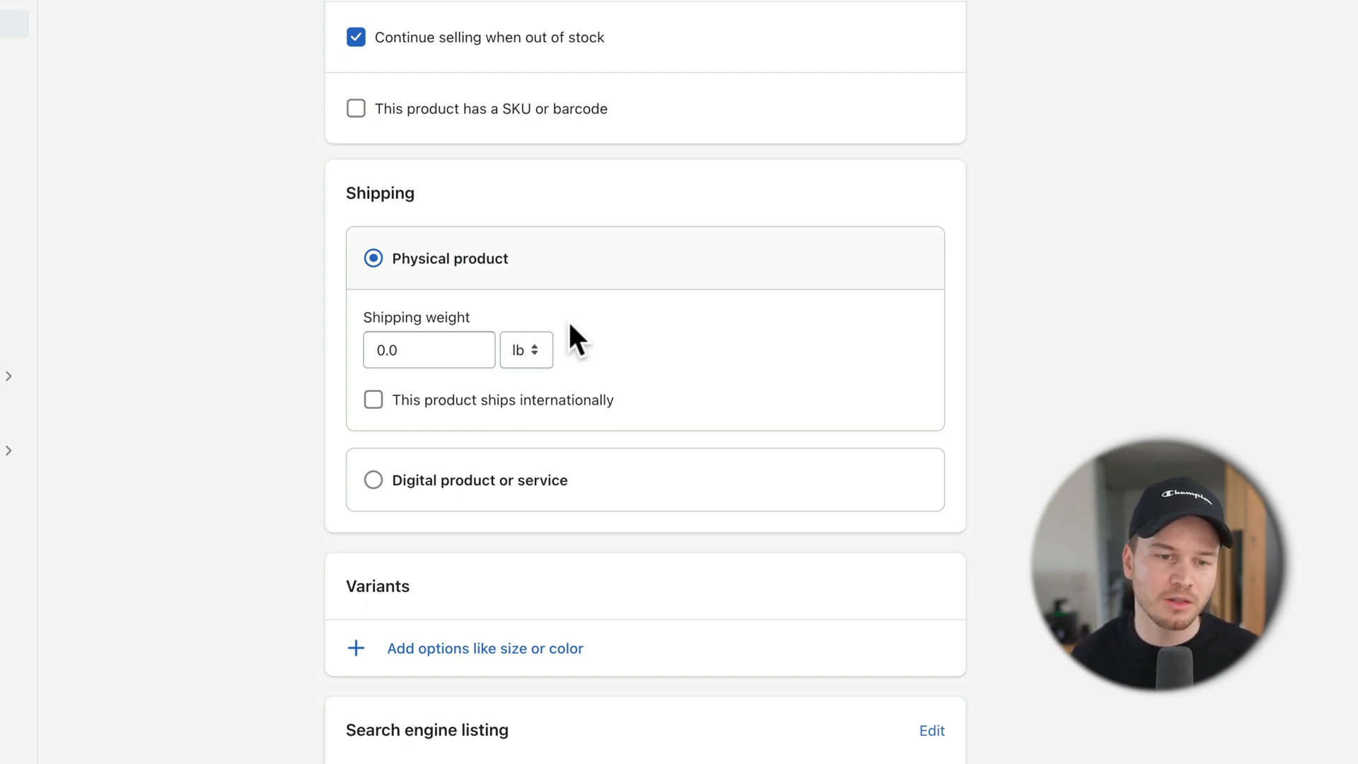
pyautogui.scroll(-2, 570, 325)
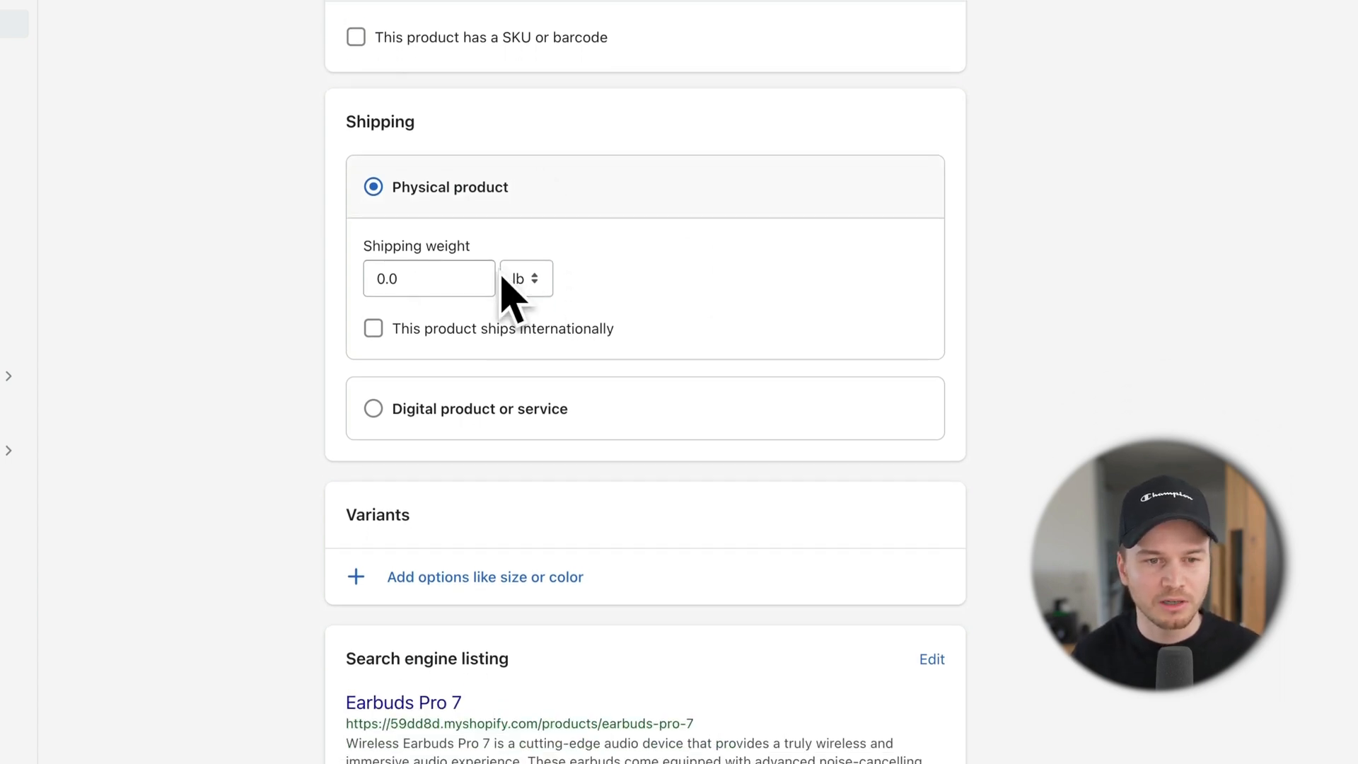
pyautogui.scroll(-2, 577, 329)
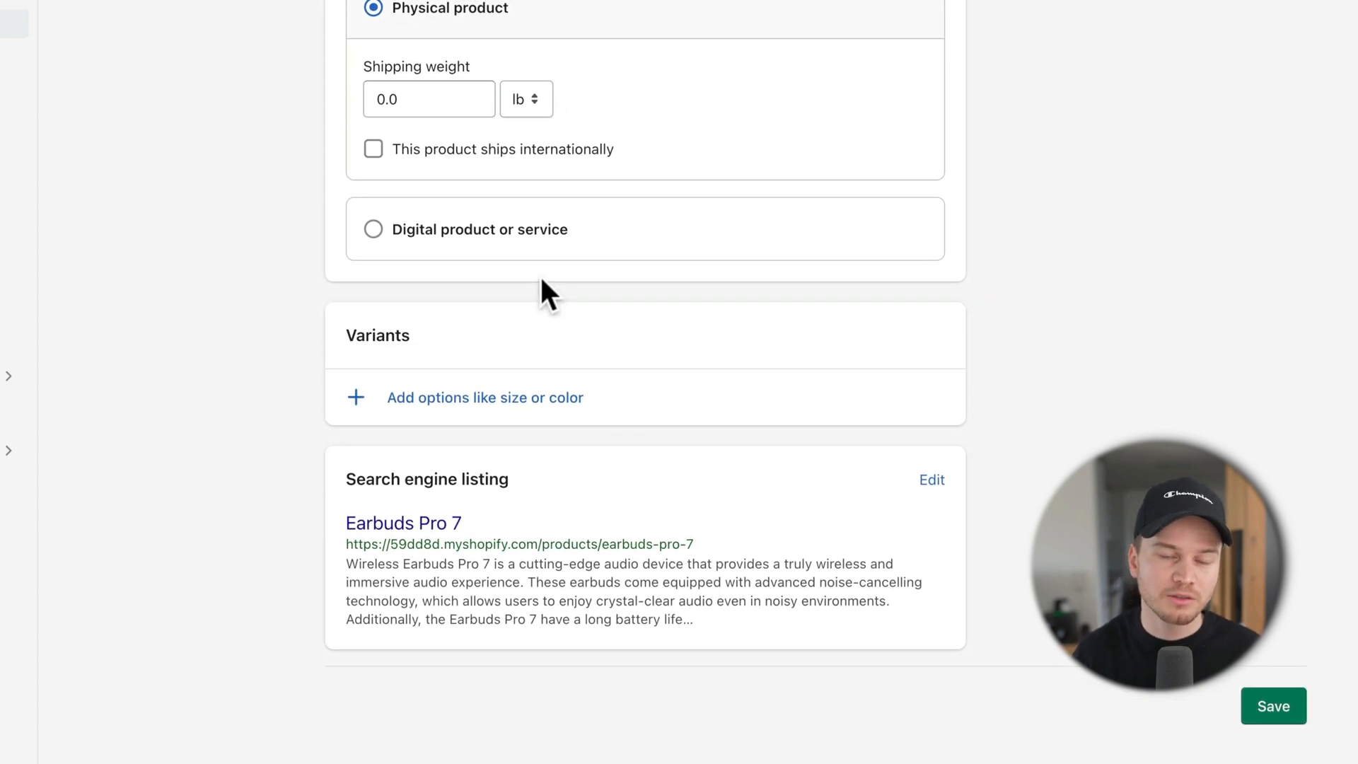
pyautogui.scroll(15, 565, 296)
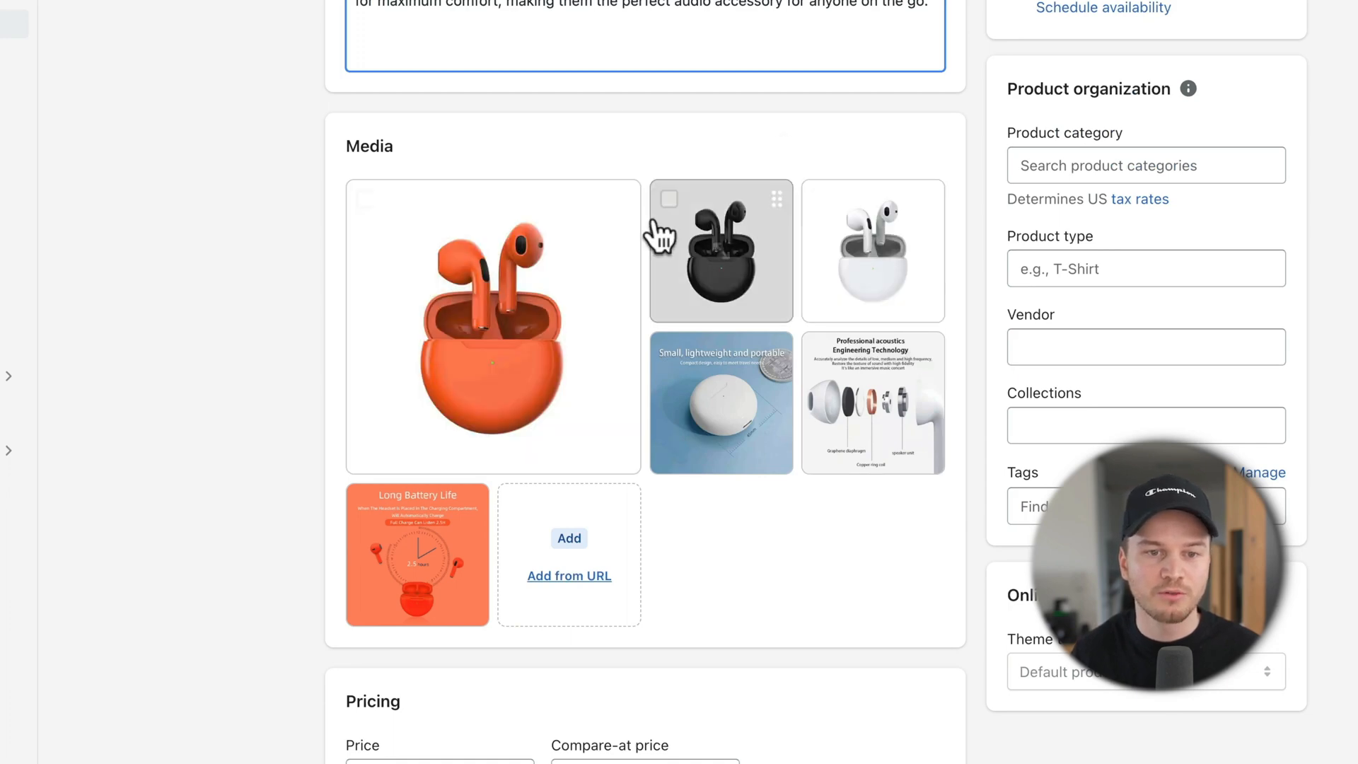
pyautogui.scroll(-15, 841, 262)
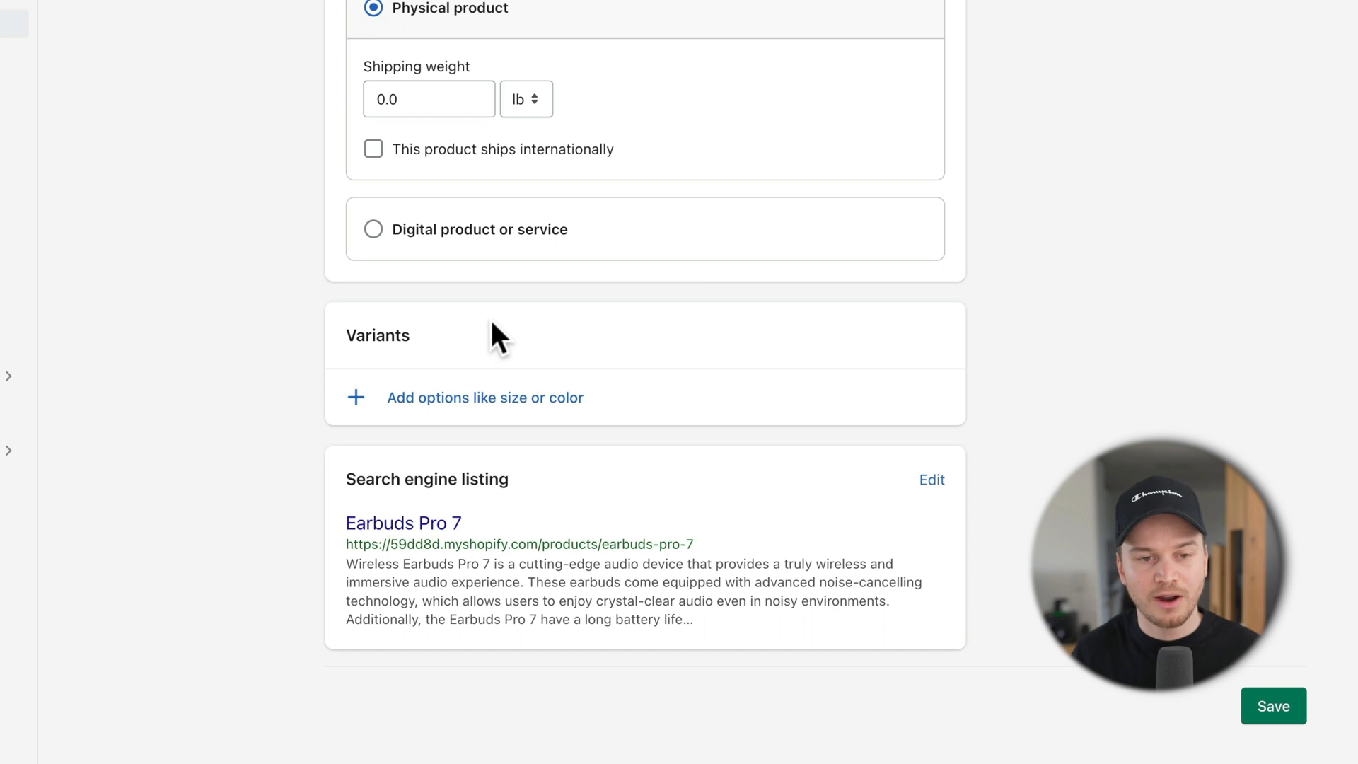
# Step: Add a Color option with the values White, Orange and Black
pyautogui.click(453, 413)
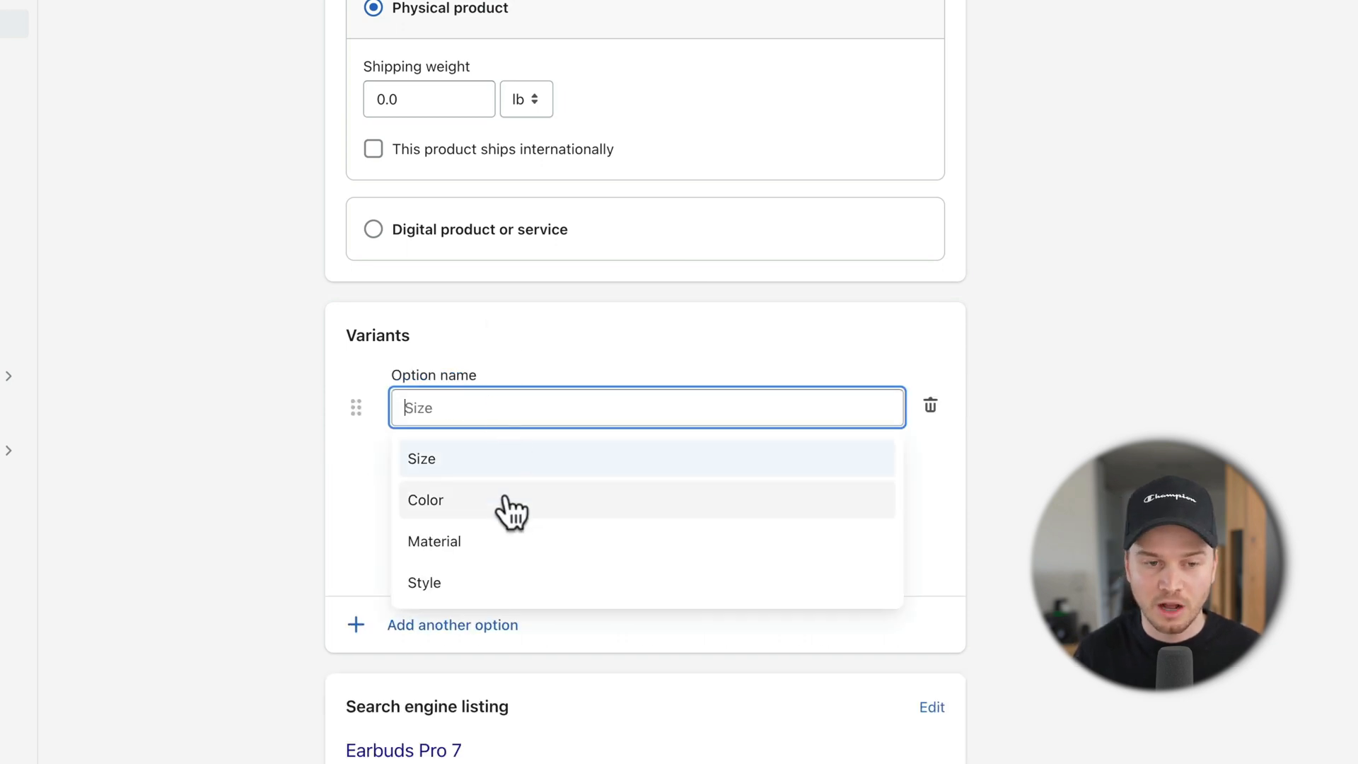
pyautogui.click(444, 503)
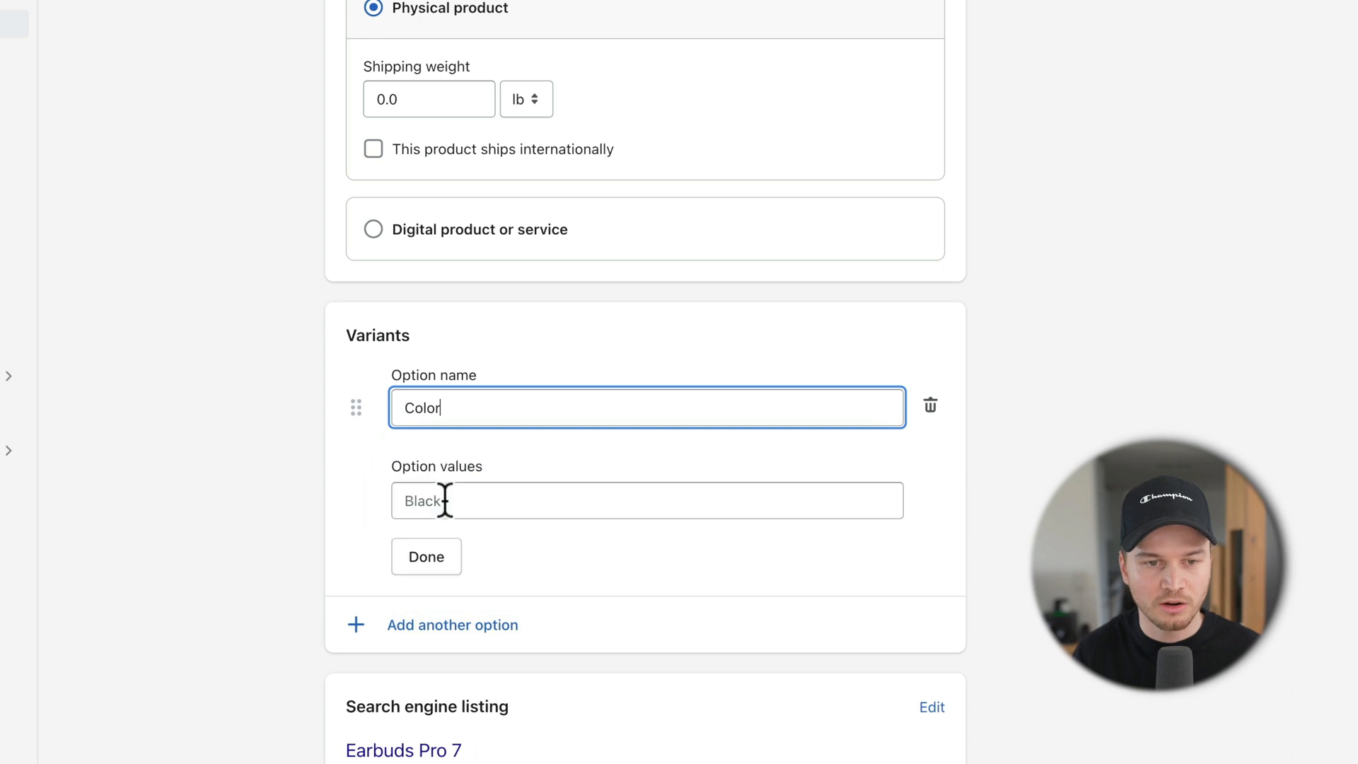
pyautogui.click(494, 500)
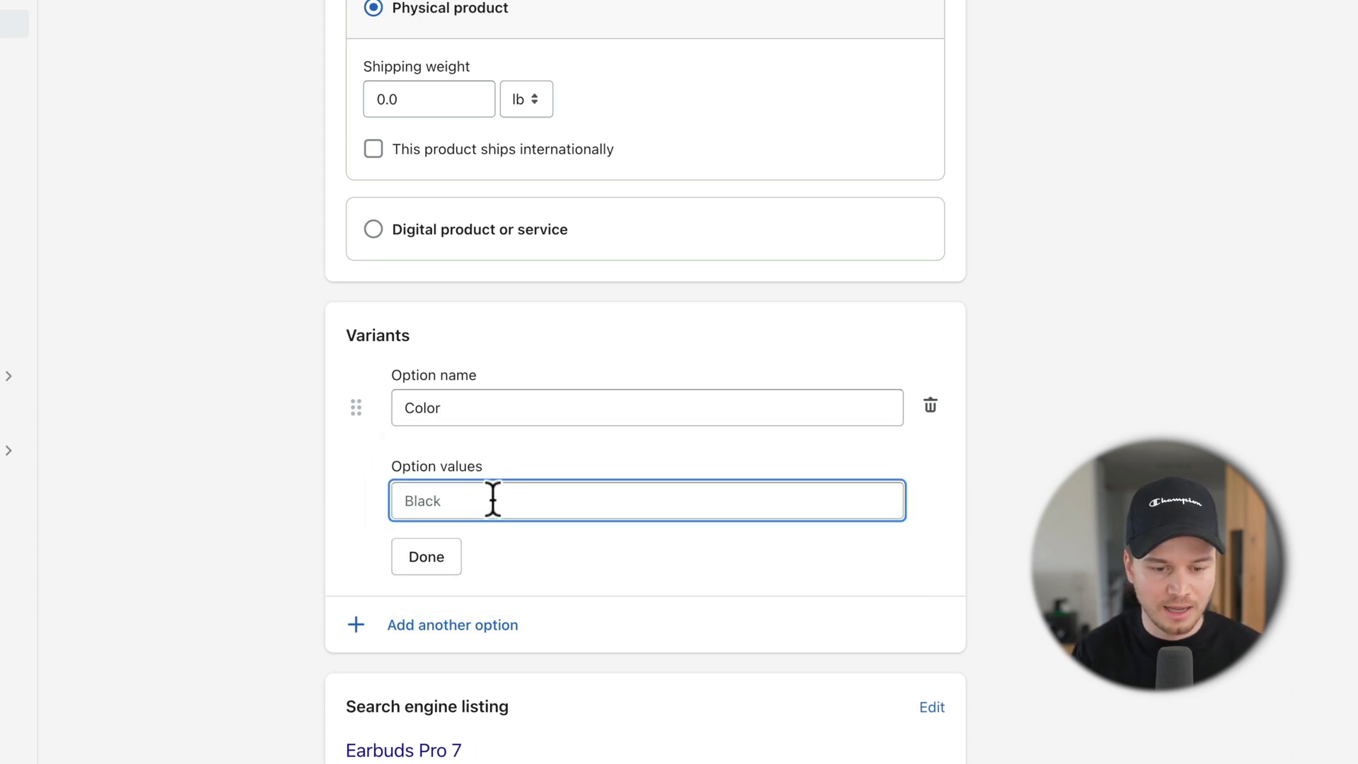
pyautogui.write('White')
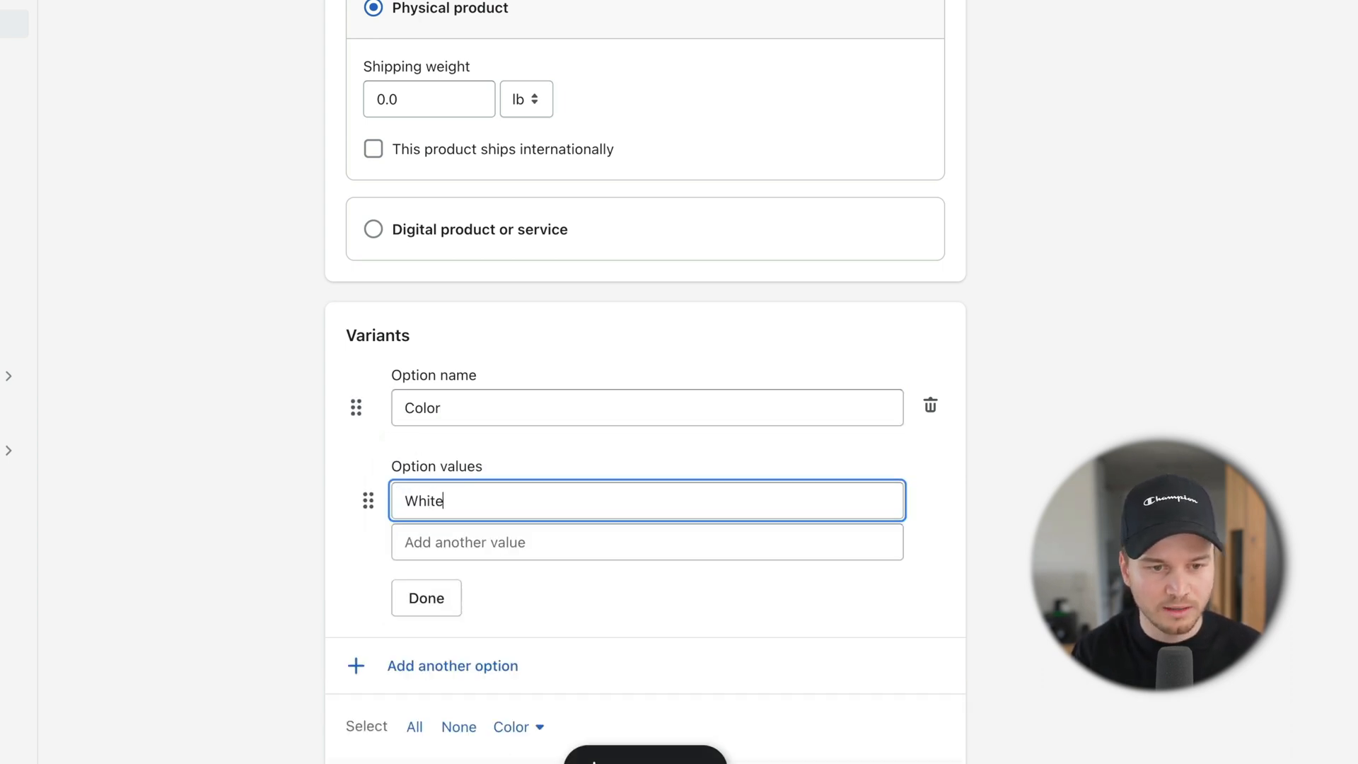
pyautogui.click(495, 541)
pyautogui.write('Orange')
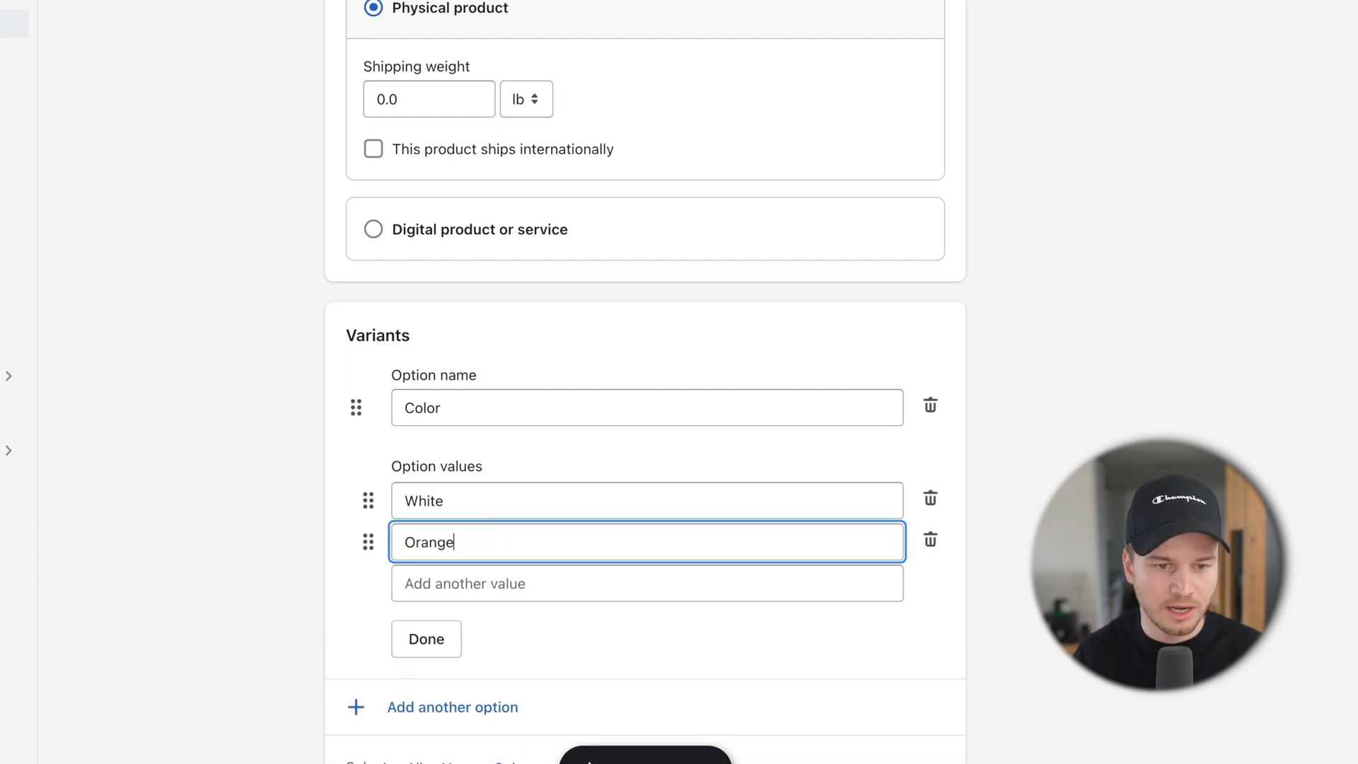
pyautogui.click(488, 578)
pyautogui.write('B')
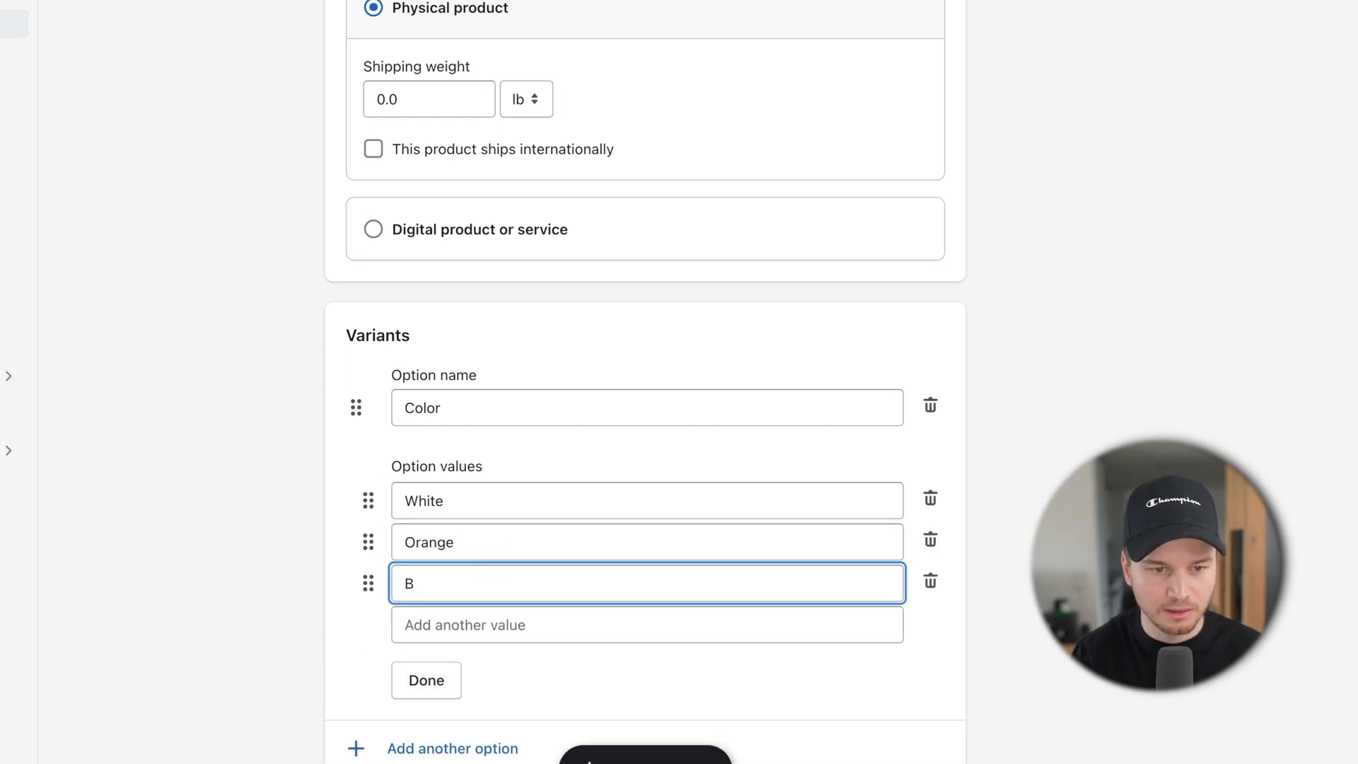
pyautogui.write('alack')
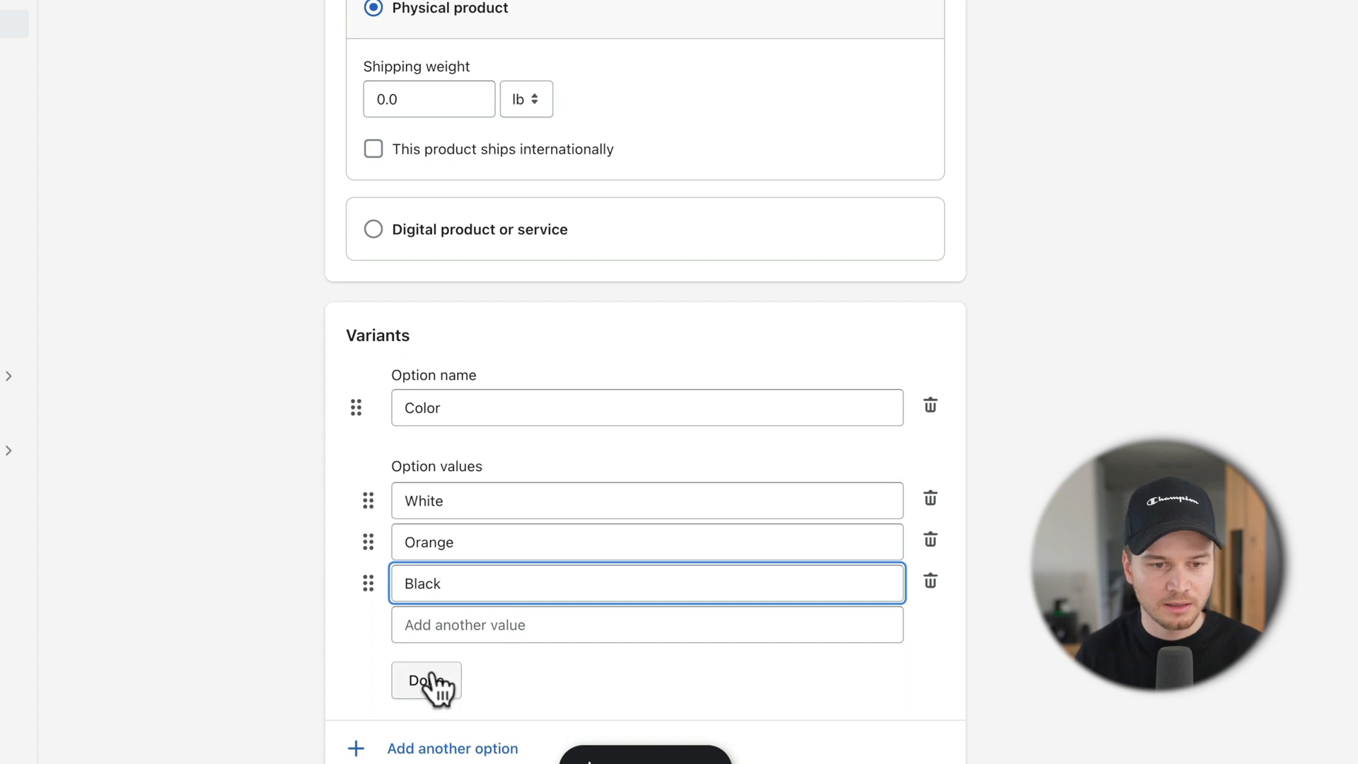
pyautogui.click(428, 680)
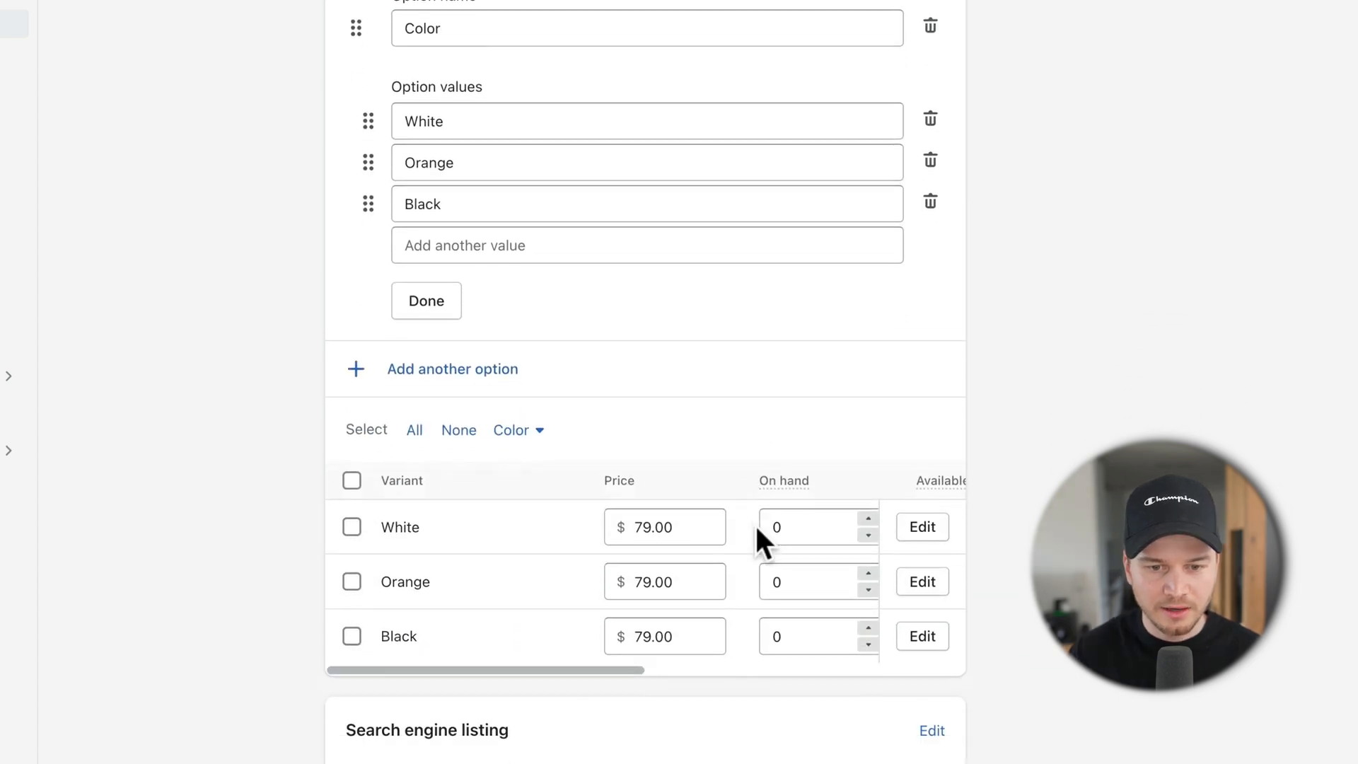
pyautogui.scroll(-3, 754, 523)
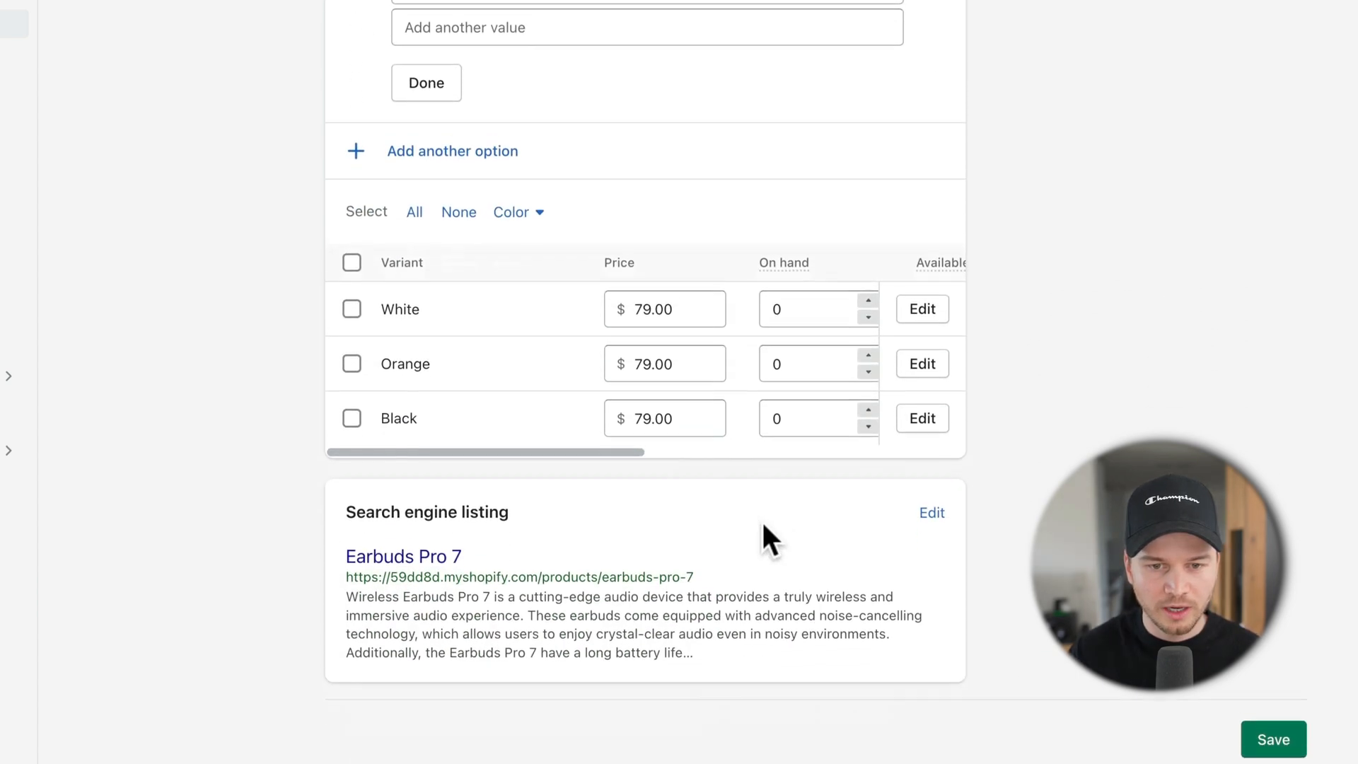
# Step: Set the on-hand stock to 100 for White, 100 for Orange and 50 for Black
pyautogui.click(762, 303)
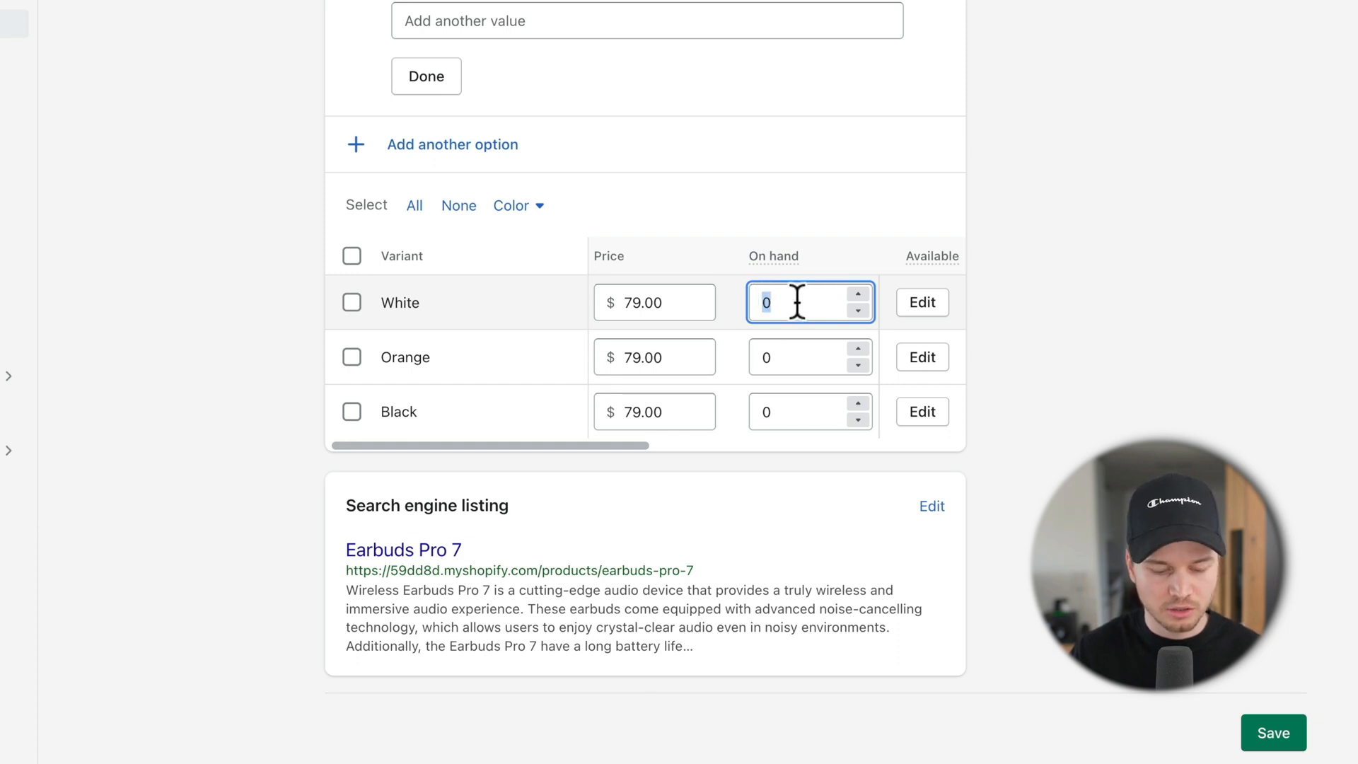
pyautogui.press('BackSpace')
pyautogui.write('100')
pyautogui.click(780, 352)
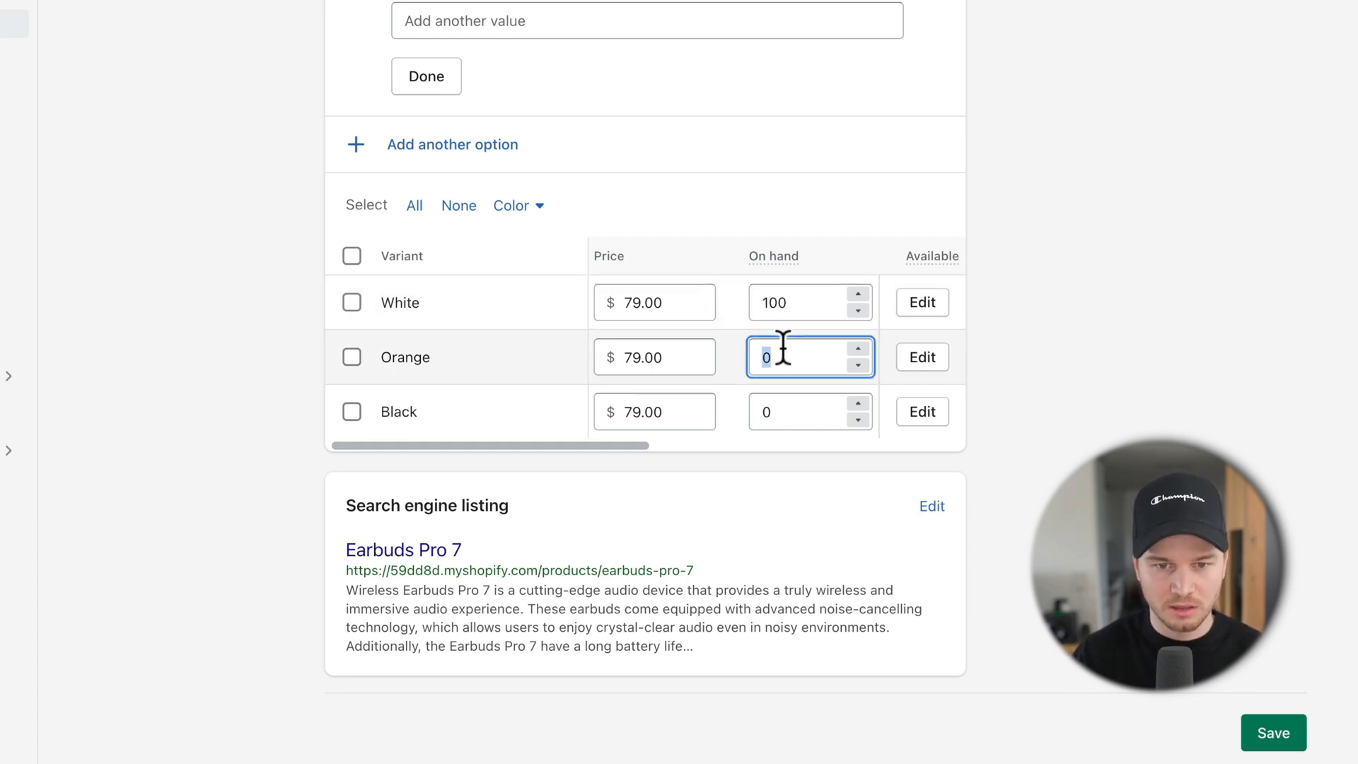
pyautogui.press('BackSpace')
pyautogui.write('100')
pyautogui.click(787, 411)
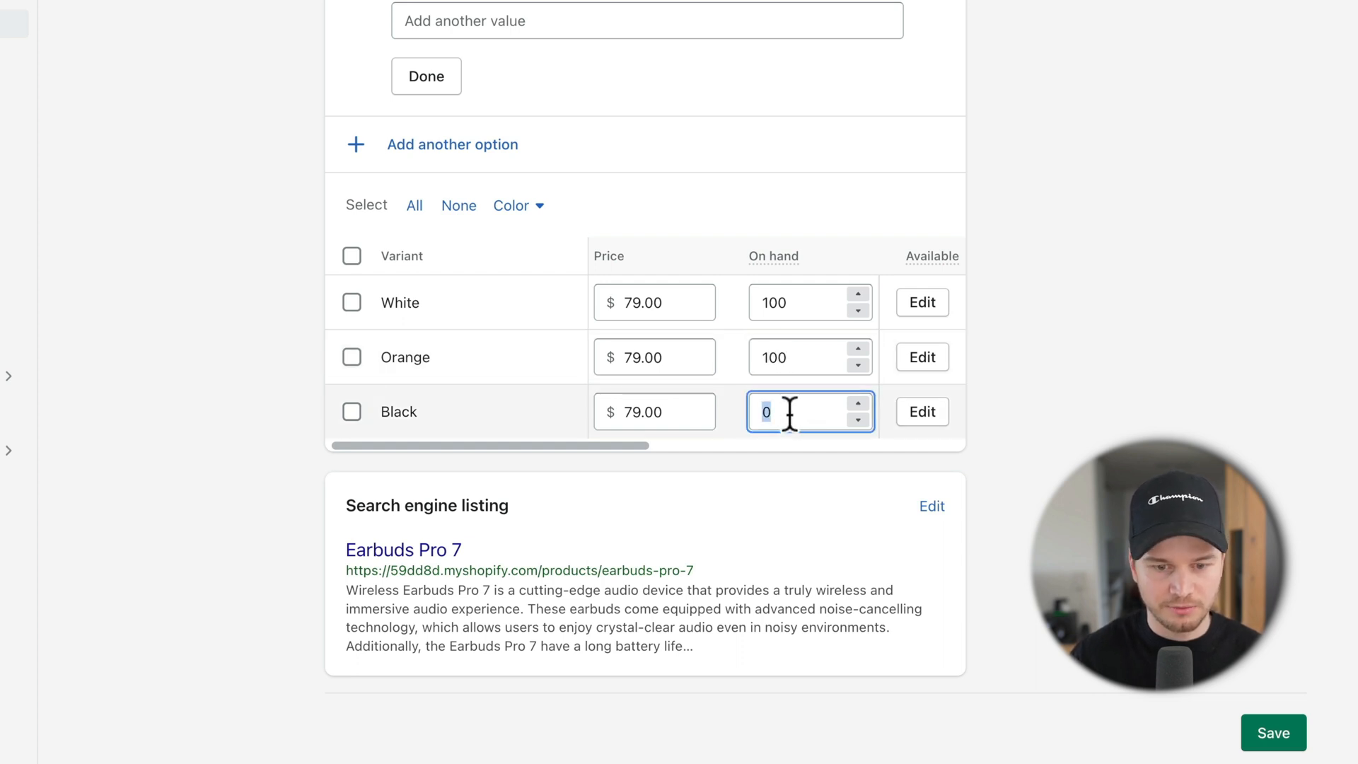
pyautogui.press('BackSpace')
pyautogui.write('50')
pyautogui.click(1156, 437)
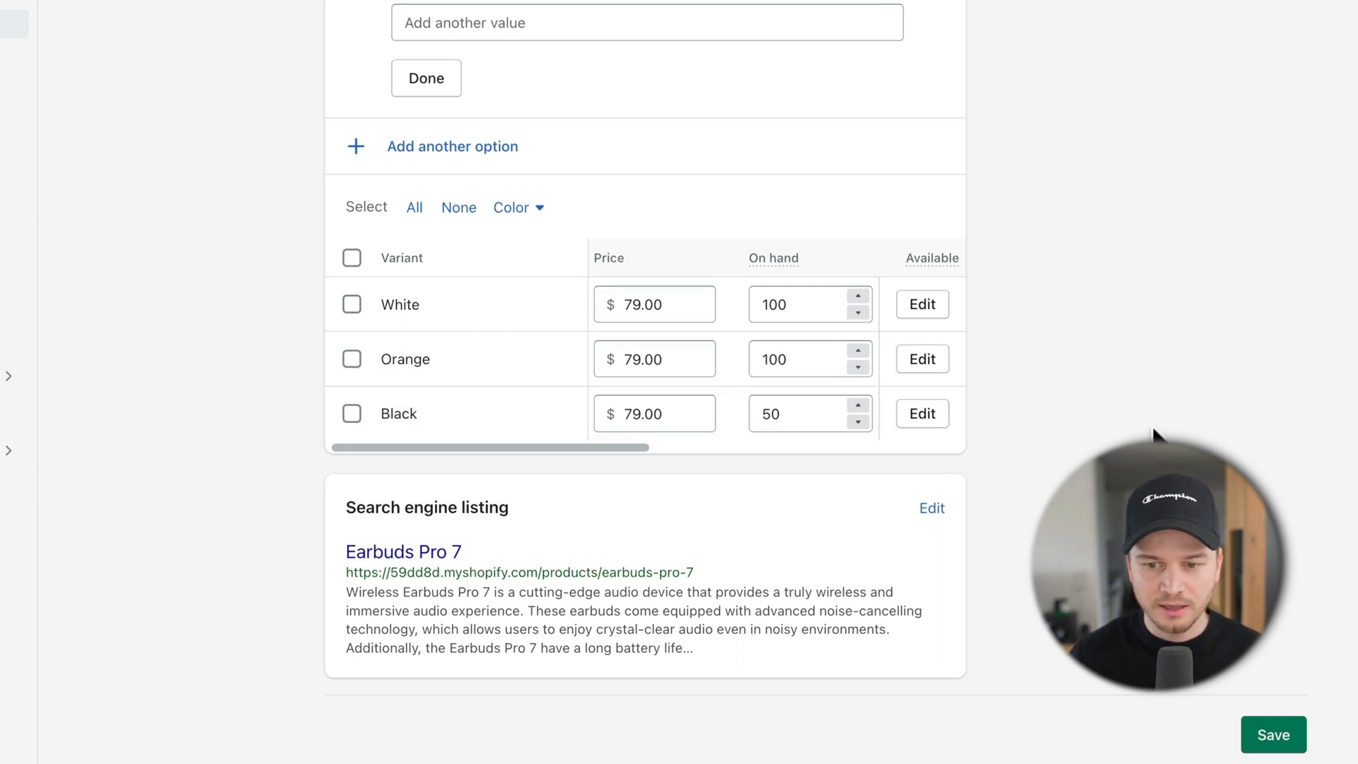
# Step: Save the product and assign the white earbuds photo to the White variant
pyautogui.click(1276, 735)
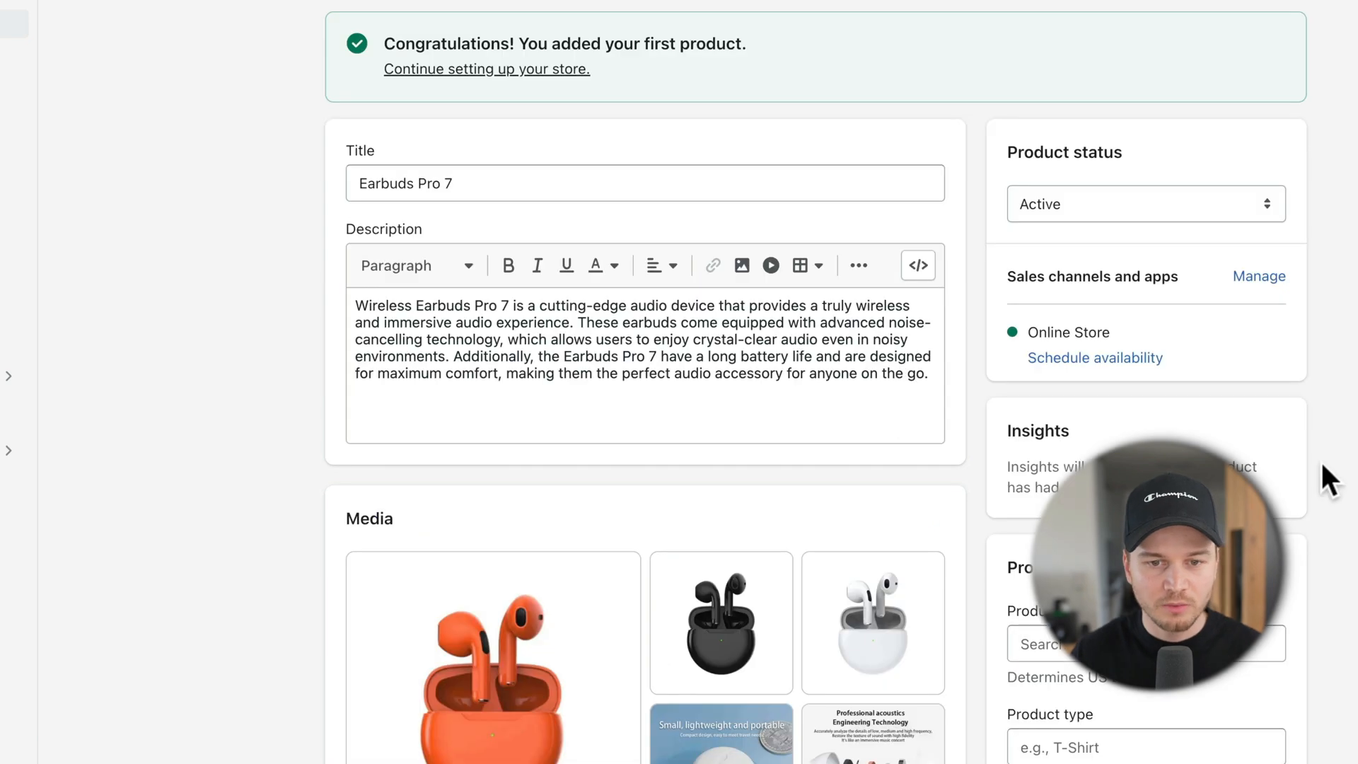
pyautogui.scroll(-8, 1321, 460)
pyautogui.scroll(-5, 1321, 459)
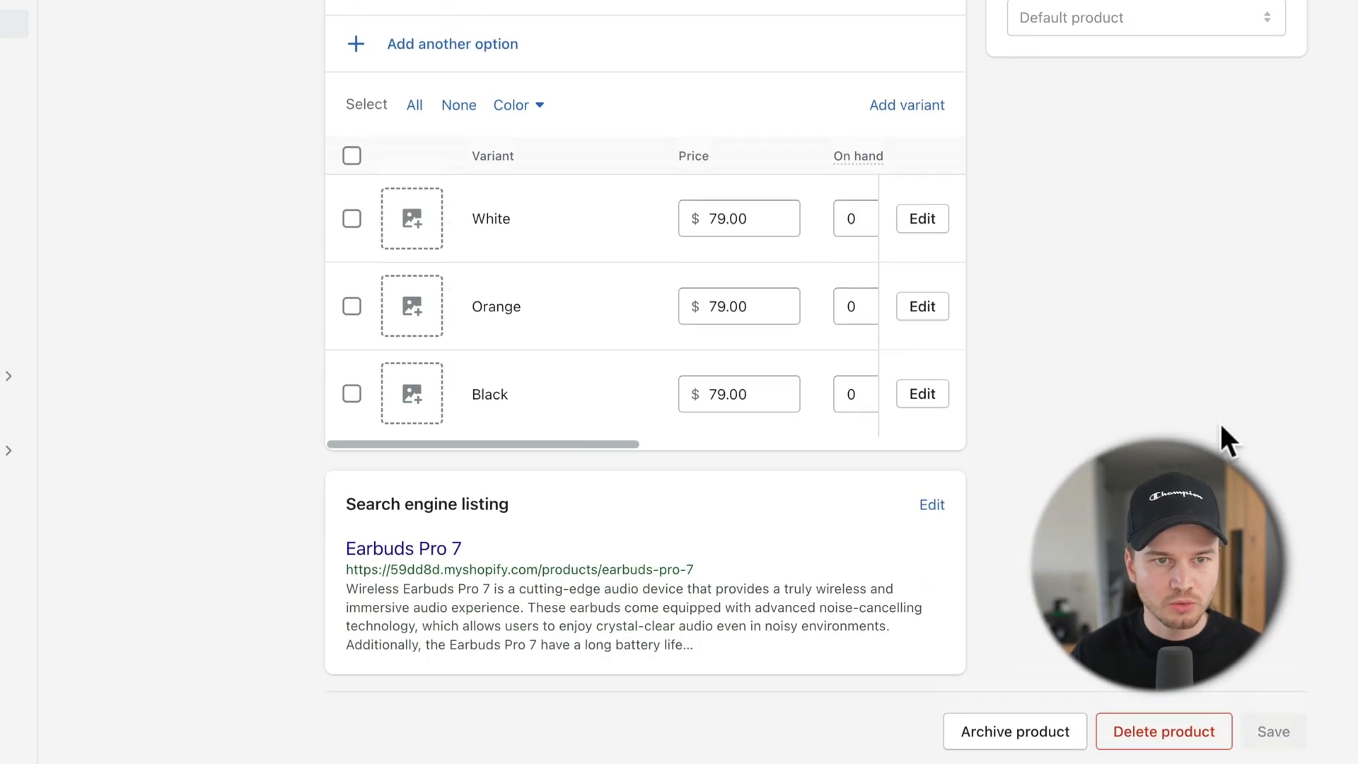
pyautogui.scroll(2, 1219, 422)
pyautogui.scroll(1, 652, 365)
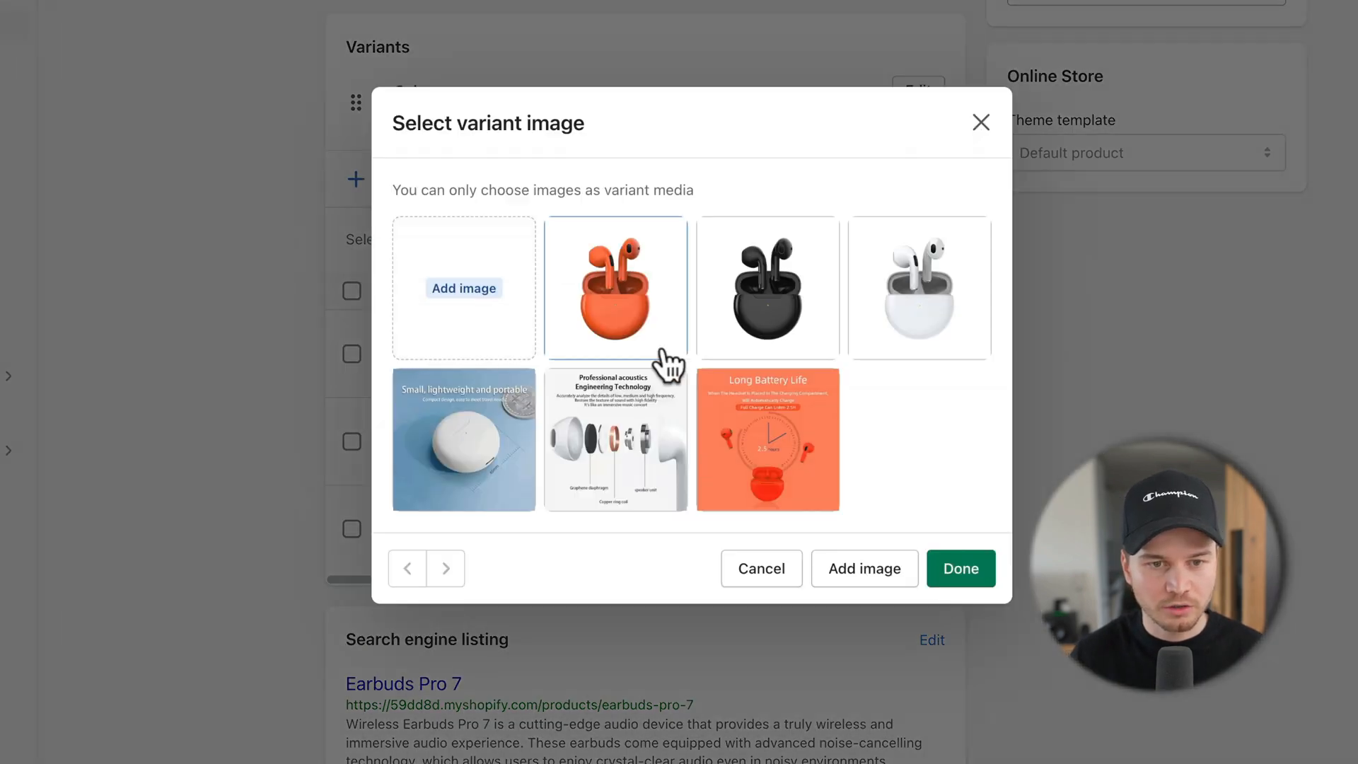
pyautogui.click(882, 304)
pyautogui.click(958, 569)
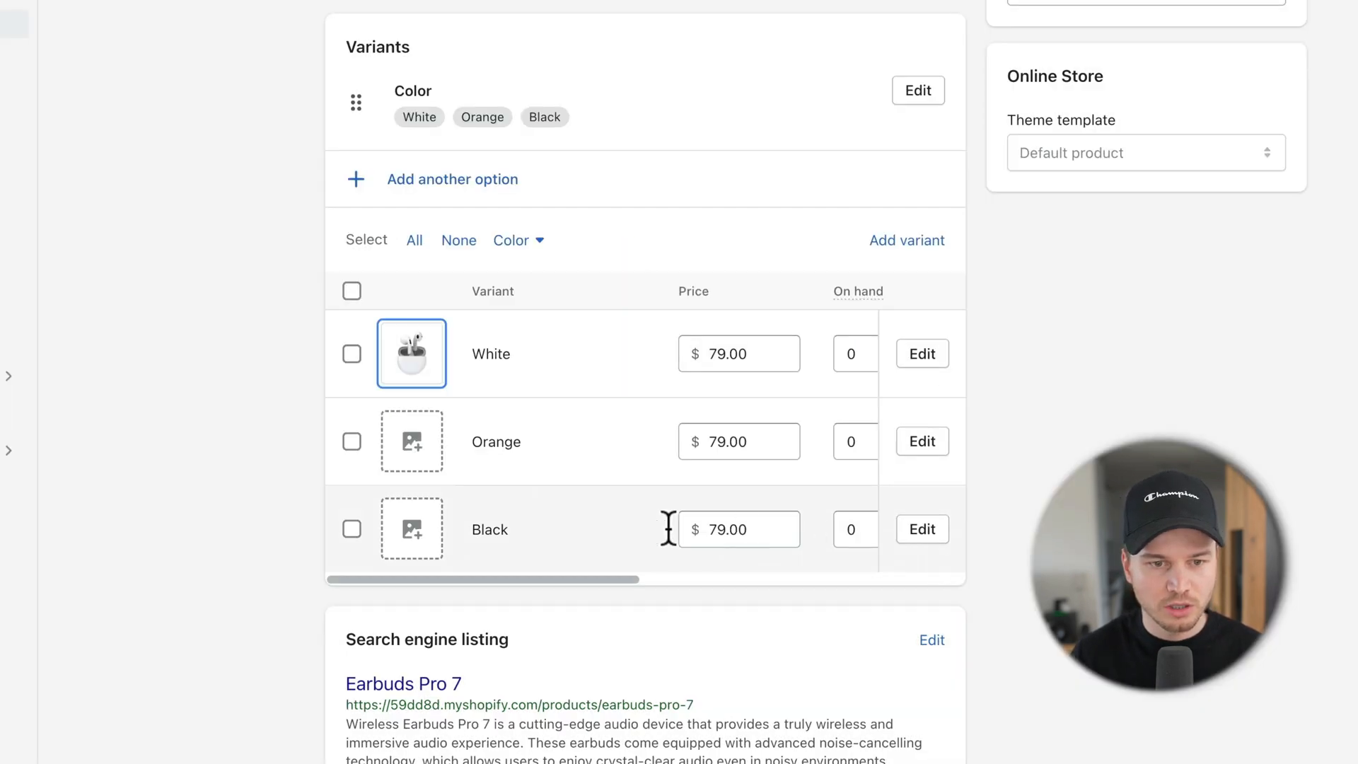
# Step: Assign the orange and black earbuds photos to the Orange and Black variants
pyautogui.click(415, 460)
pyautogui.click(634, 331)
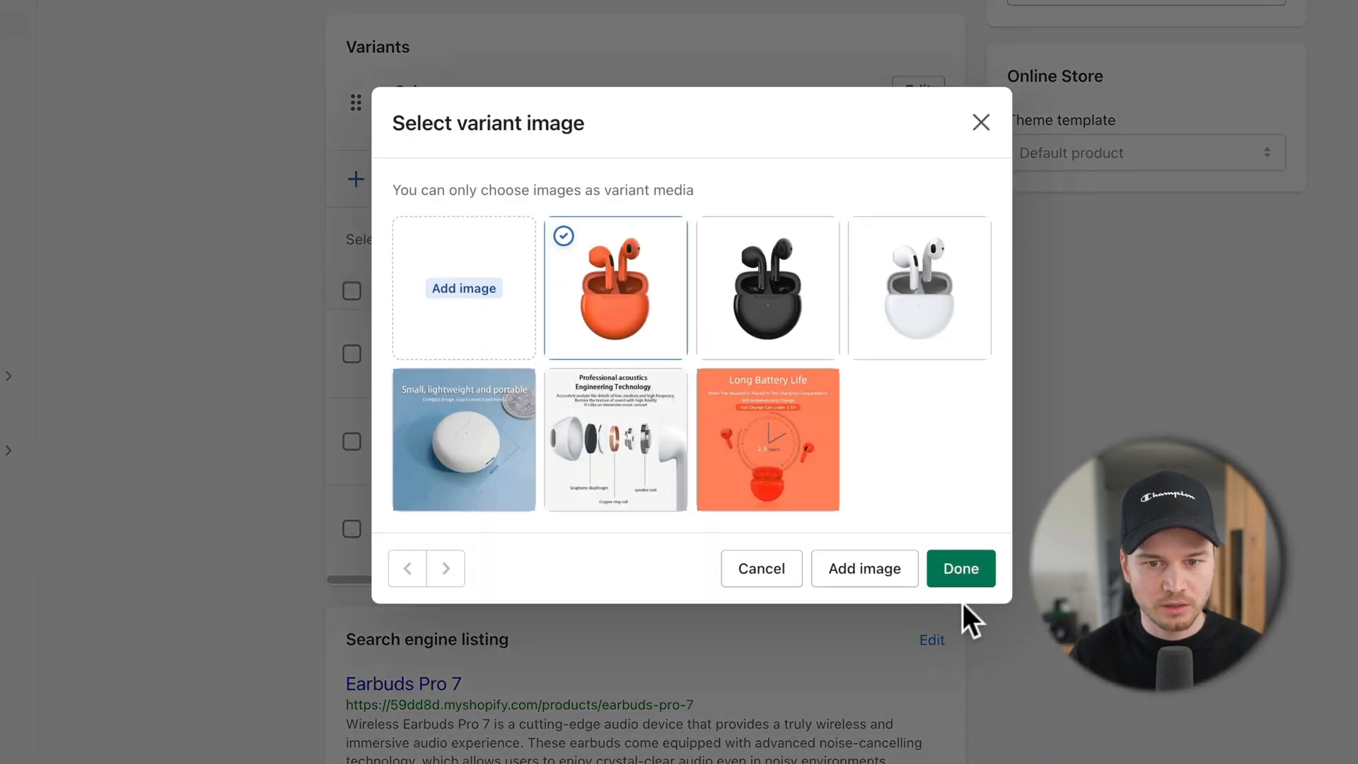
pyautogui.click(956, 569)
pyautogui.click(425, 529)
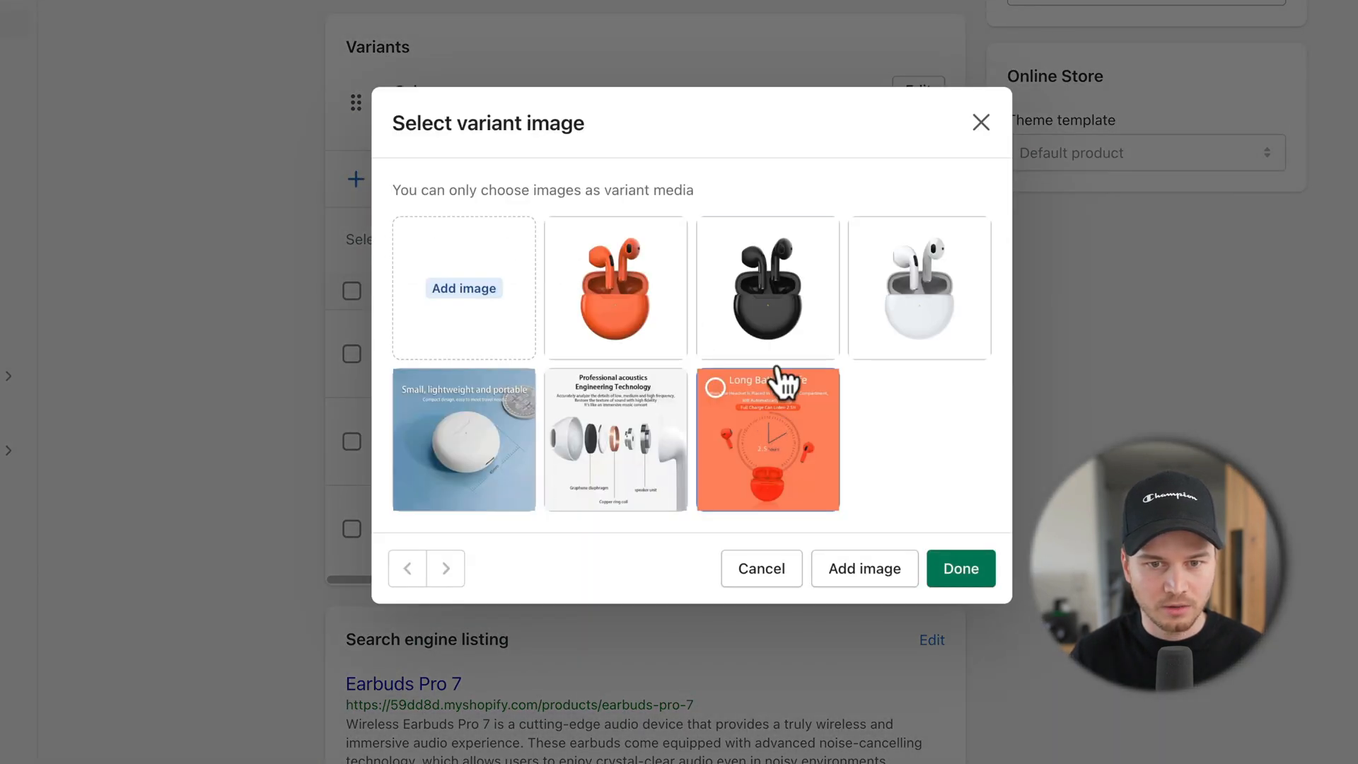
pyautogui.click(797, 343)
pyautogui.click(960, 568)
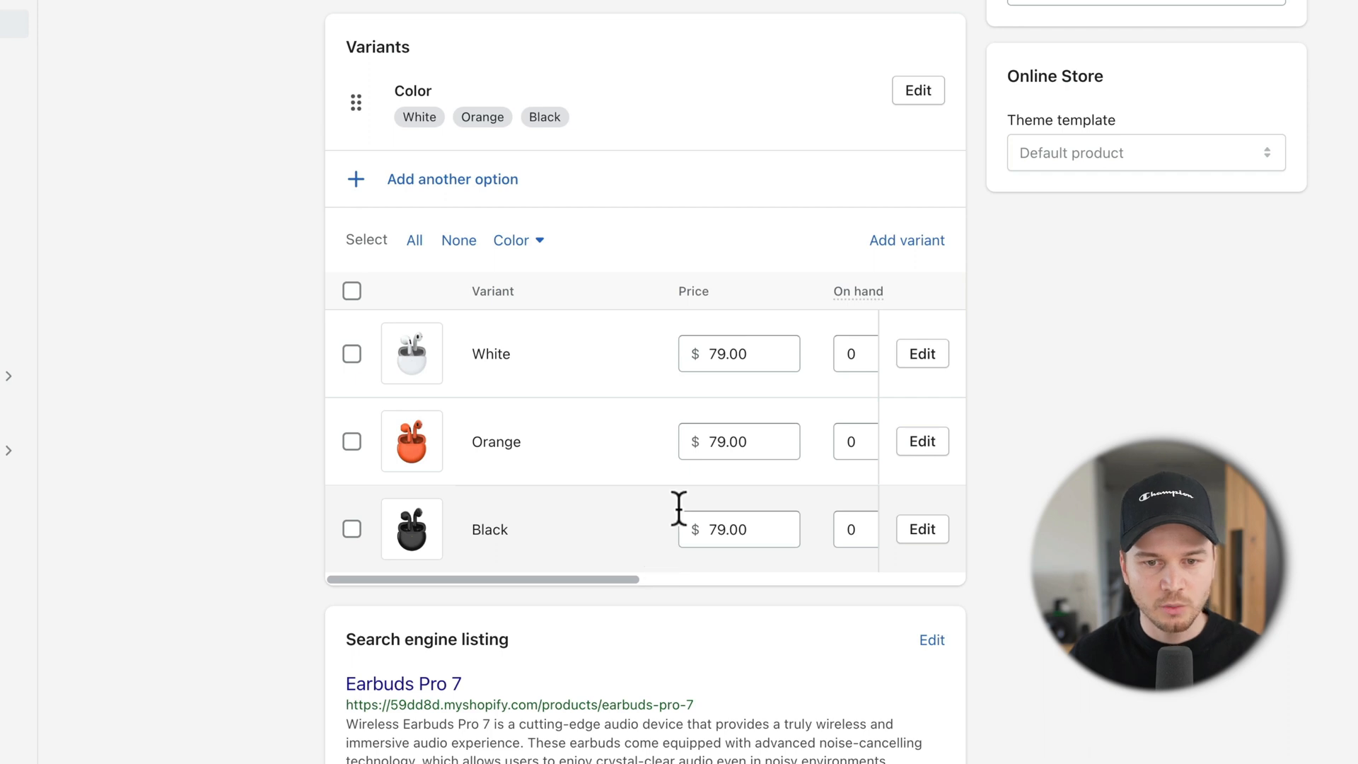
pyautogui.hscroll(1, 735, 512)
pyautogui.hscroll(-1, 679, 460)
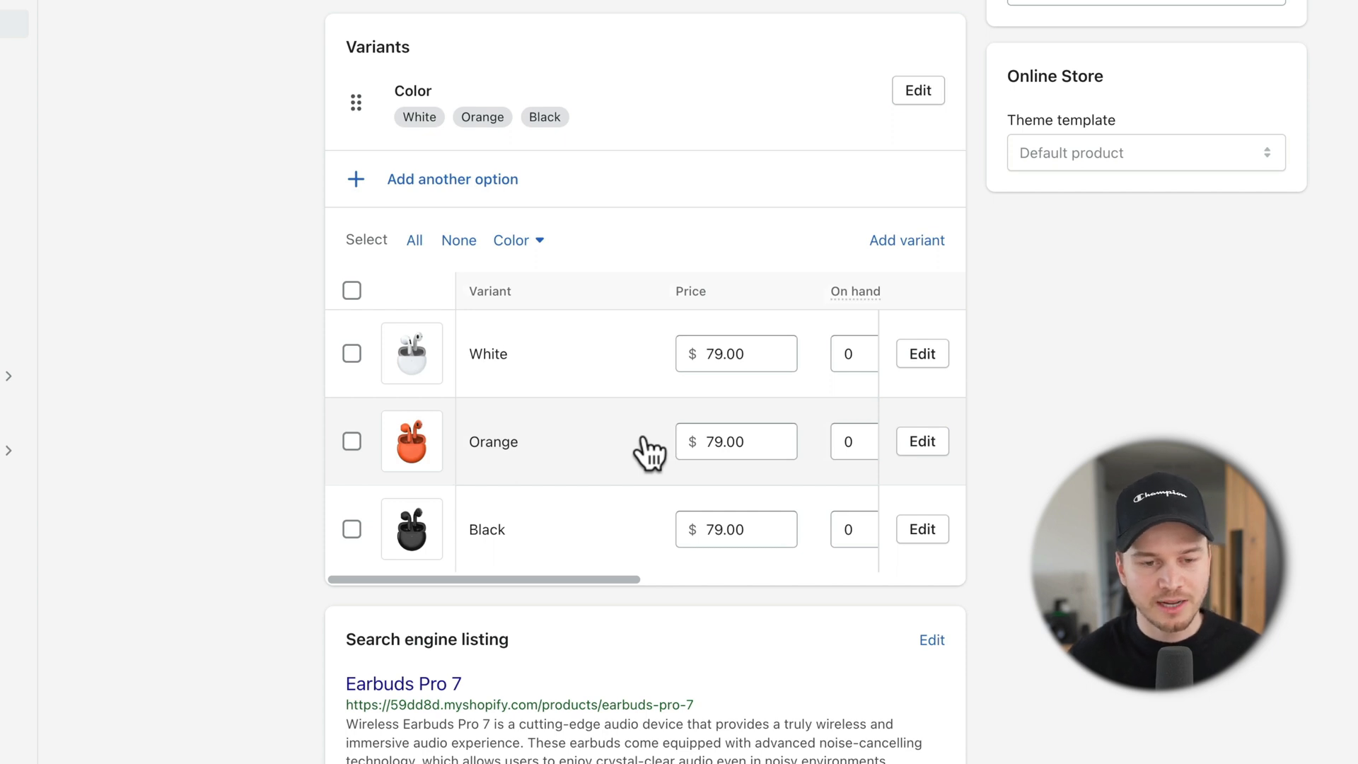
pyautogui.scroll(-3, 647, 453)
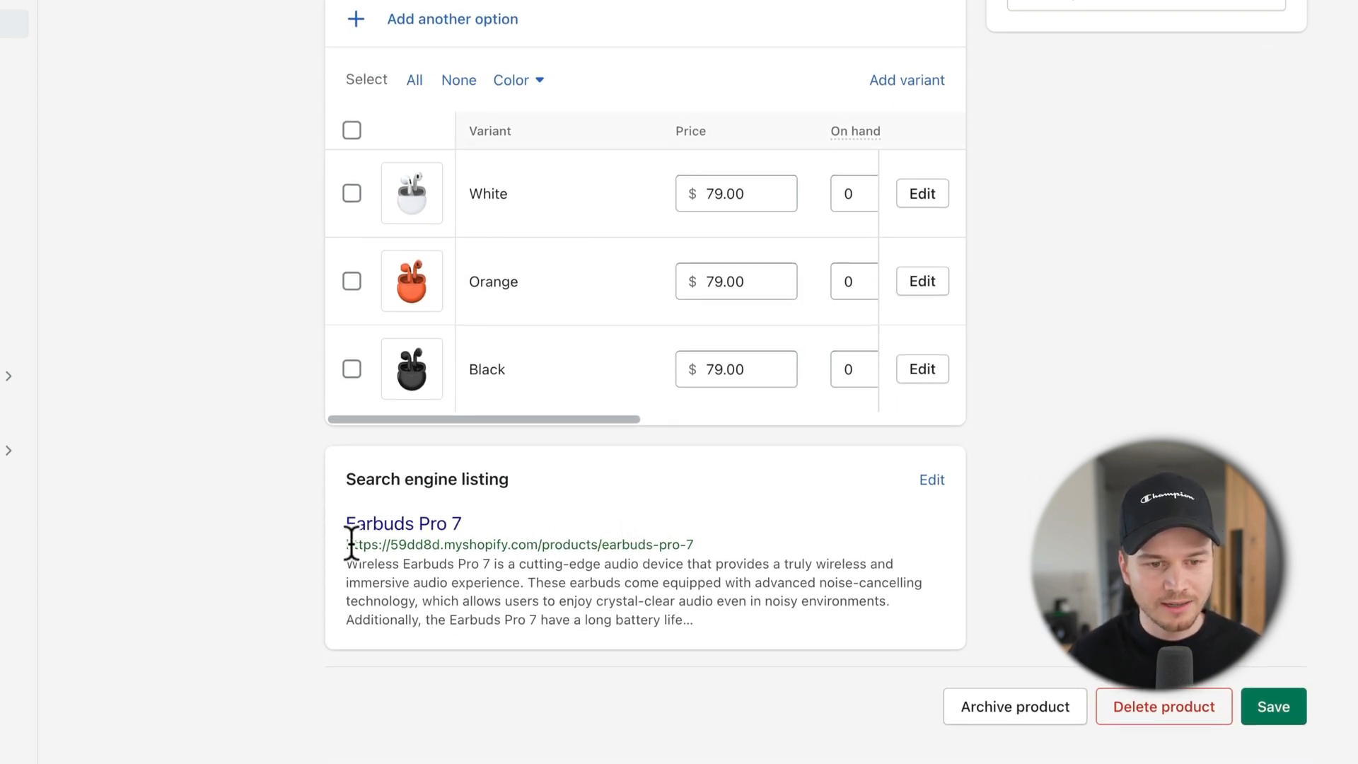
# Step: Check the listing URL handle earbuds-pro-7 and open the search engine listing fields
pyautogui.moveTo(352, 545); pyautogui.dragTo(711, 546)
pyautogui.click(652, 546)
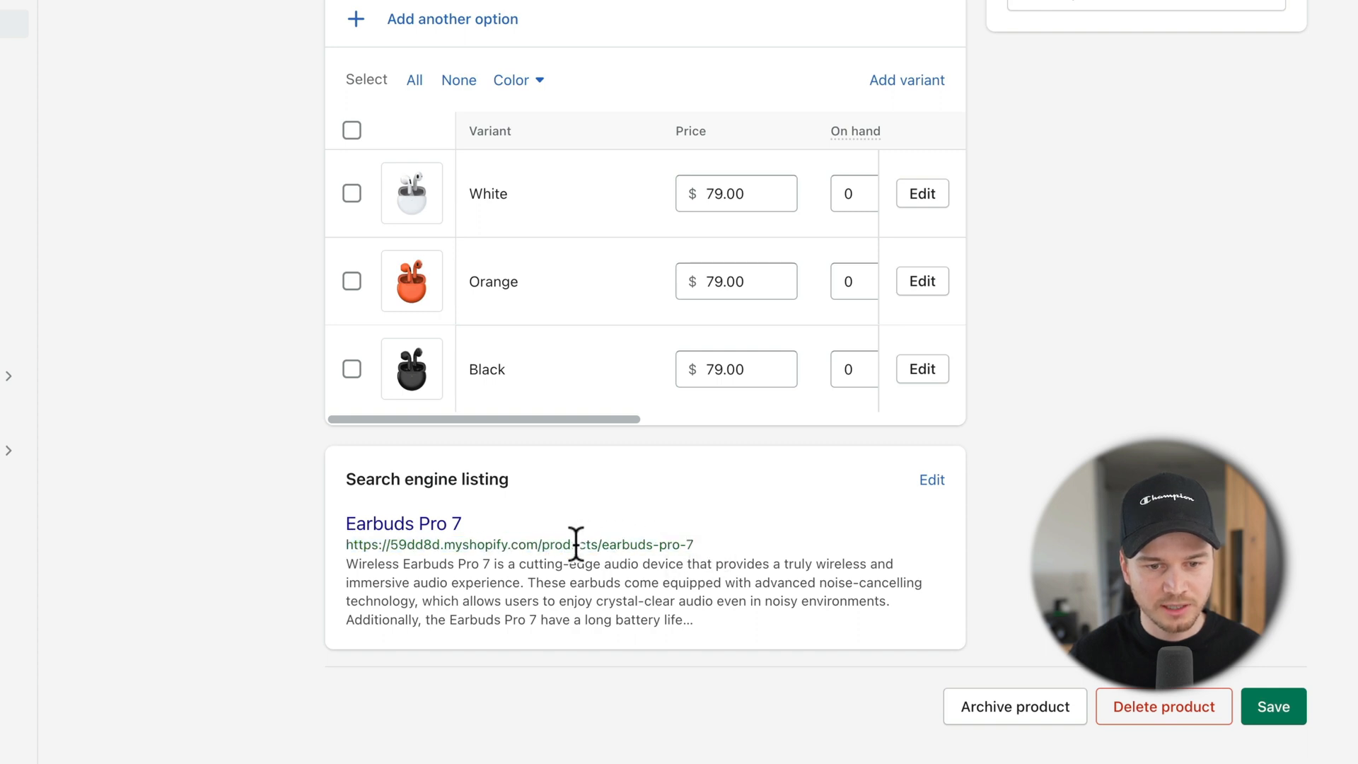
pyautogui.moveTo(600, 544); pyautogui.dragTo(686, 544)
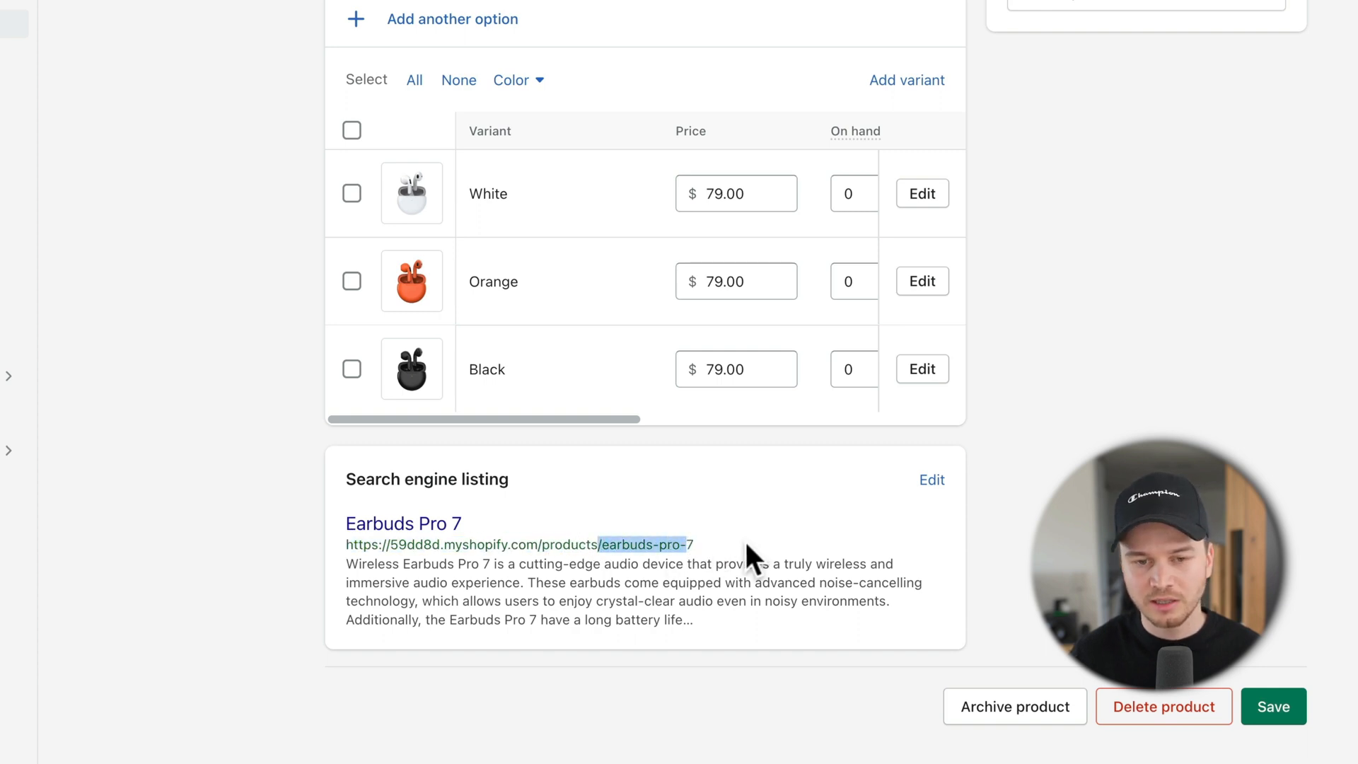
pyautogui.click(722, 537)
pyautogui.click(930, 480)
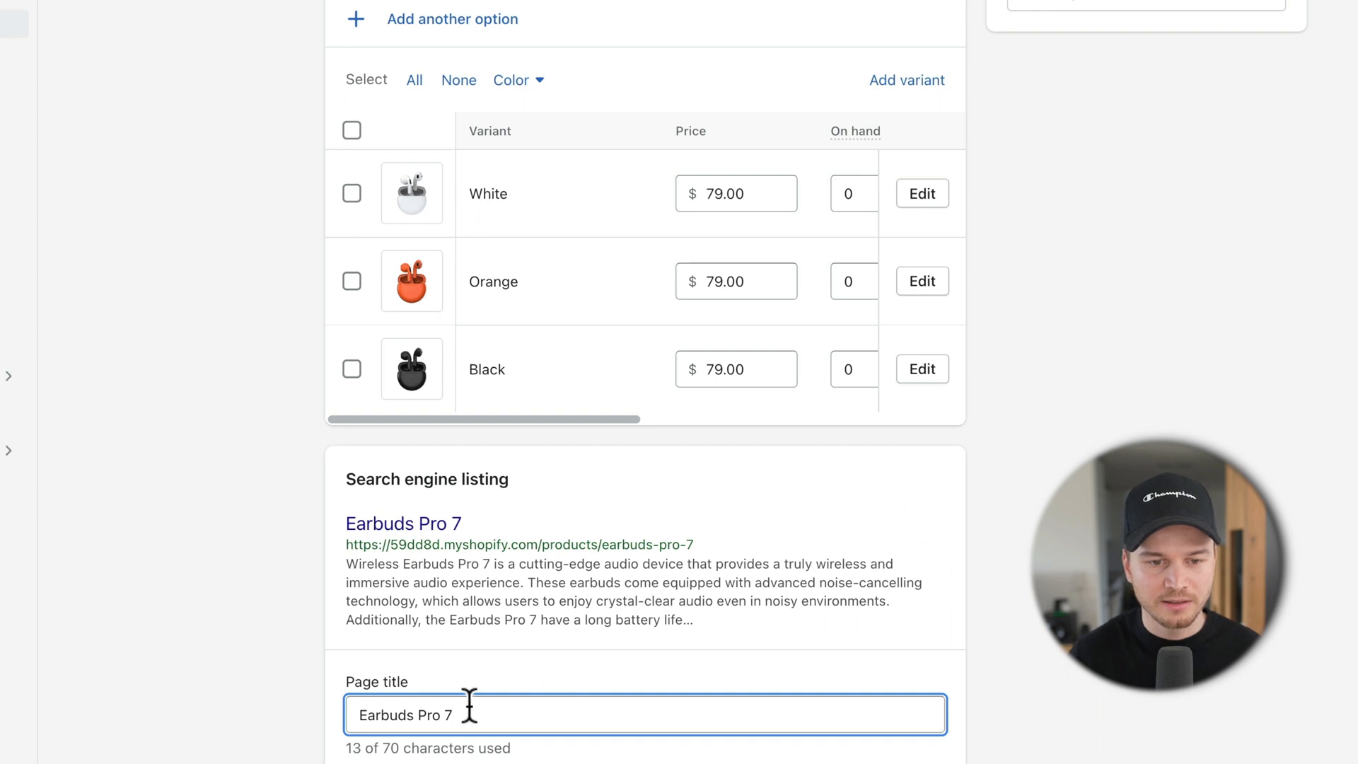
# Step: Review the page title Earbuds Pro 7 and remaining listing fields, then save the product
pyautogui.moveTo(490, 715); pyautogui.dragTo(367, 715)
pyautogui.scroll(-3, 540, 661)
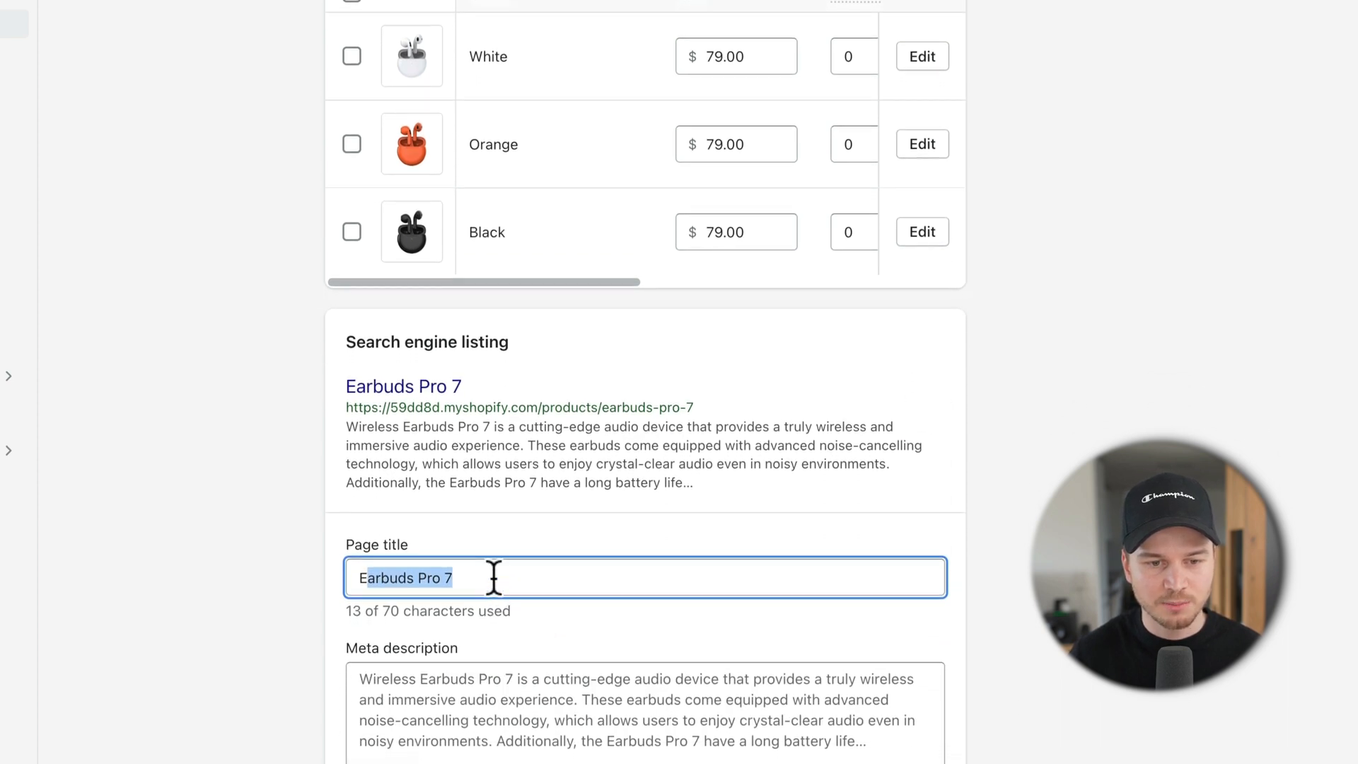
pyautogui.click(493, 577)
pyautogui.scroll(-3, 467, 515)
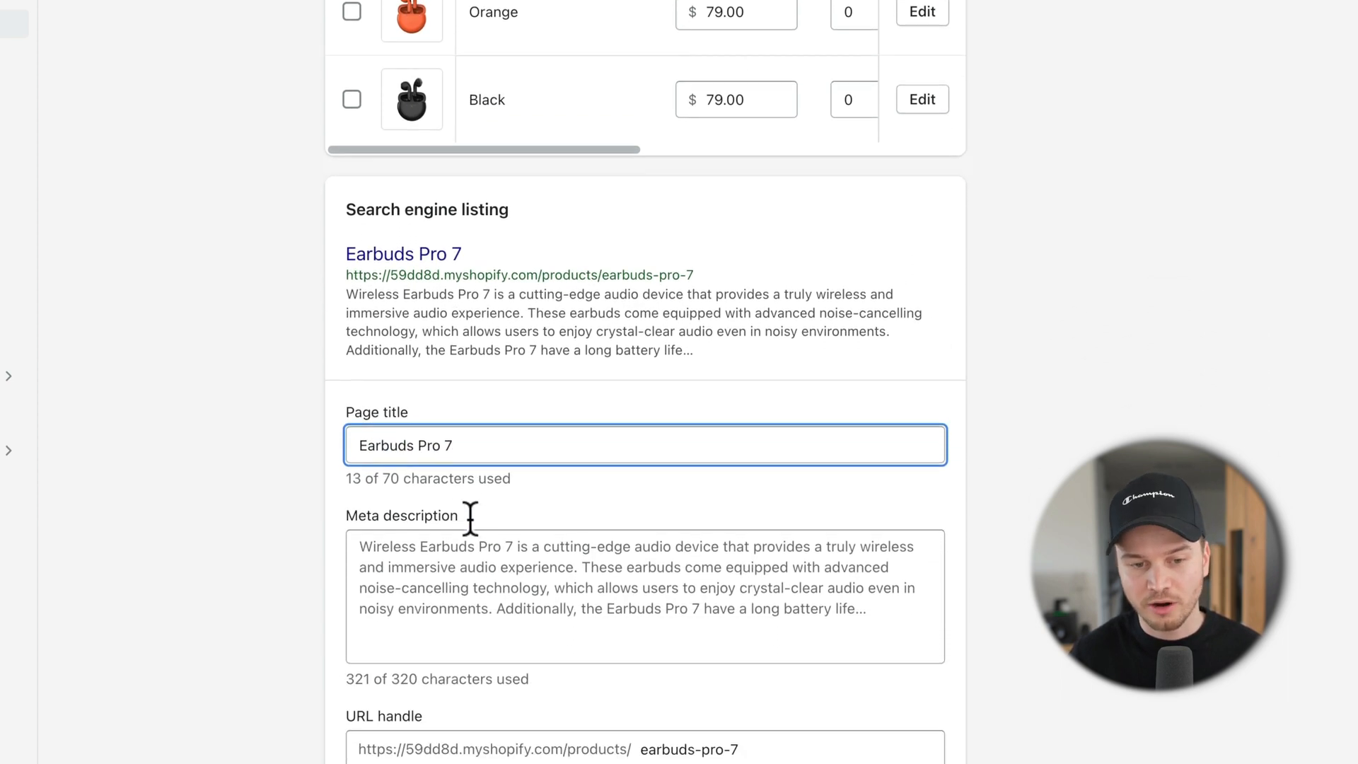
pyautogui.scroll(-2, 470, 520)
pyautogui.scroll(-1, 679, 191)
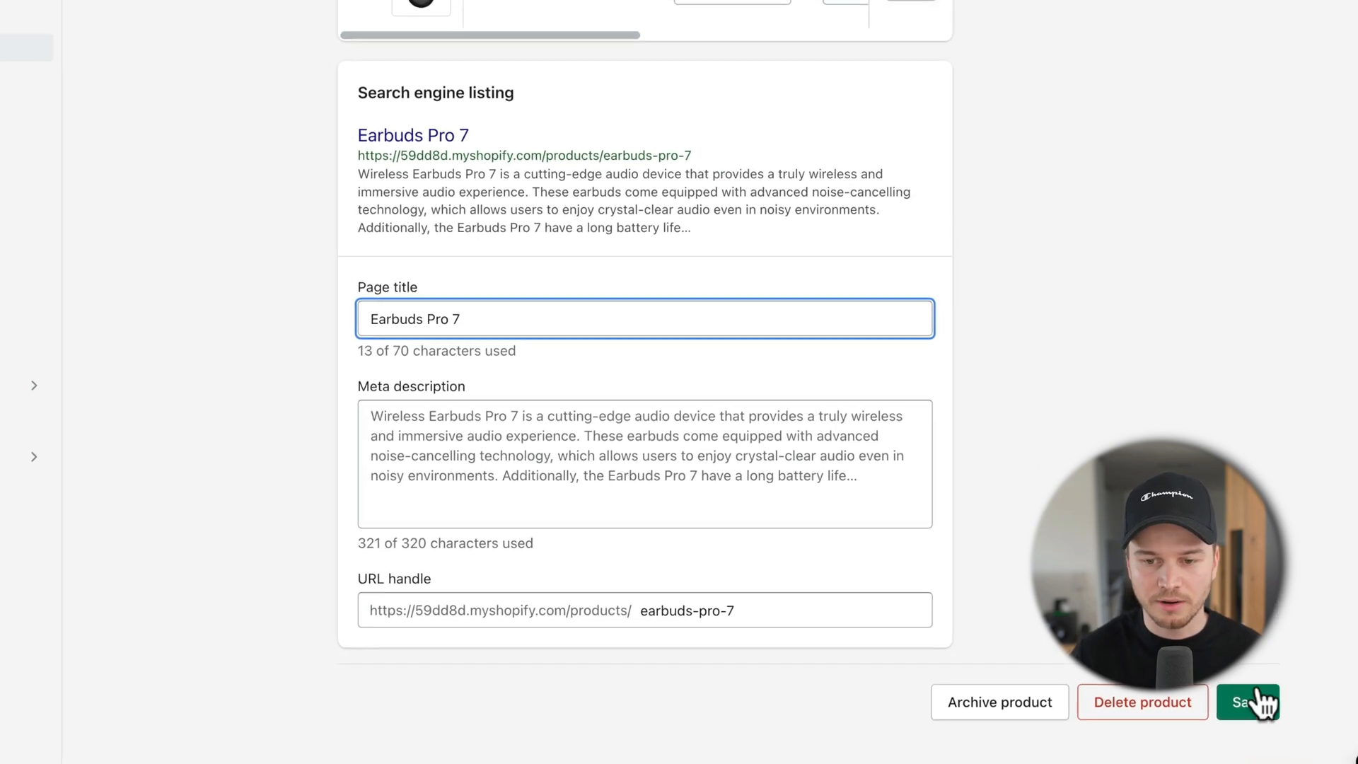
pyautogui.click(1258, 702)
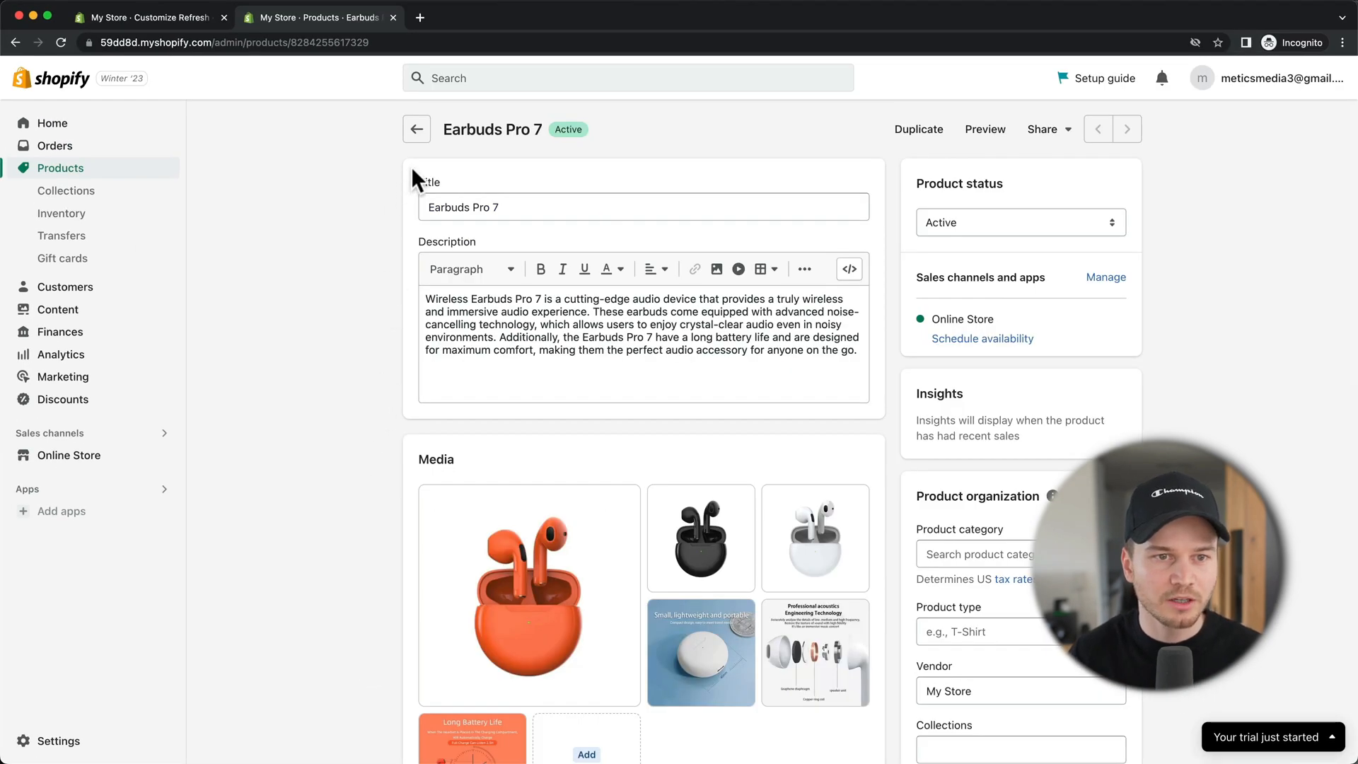
# Step: Return to the Products list and start adding another product
pyautogui.click(417, 129)
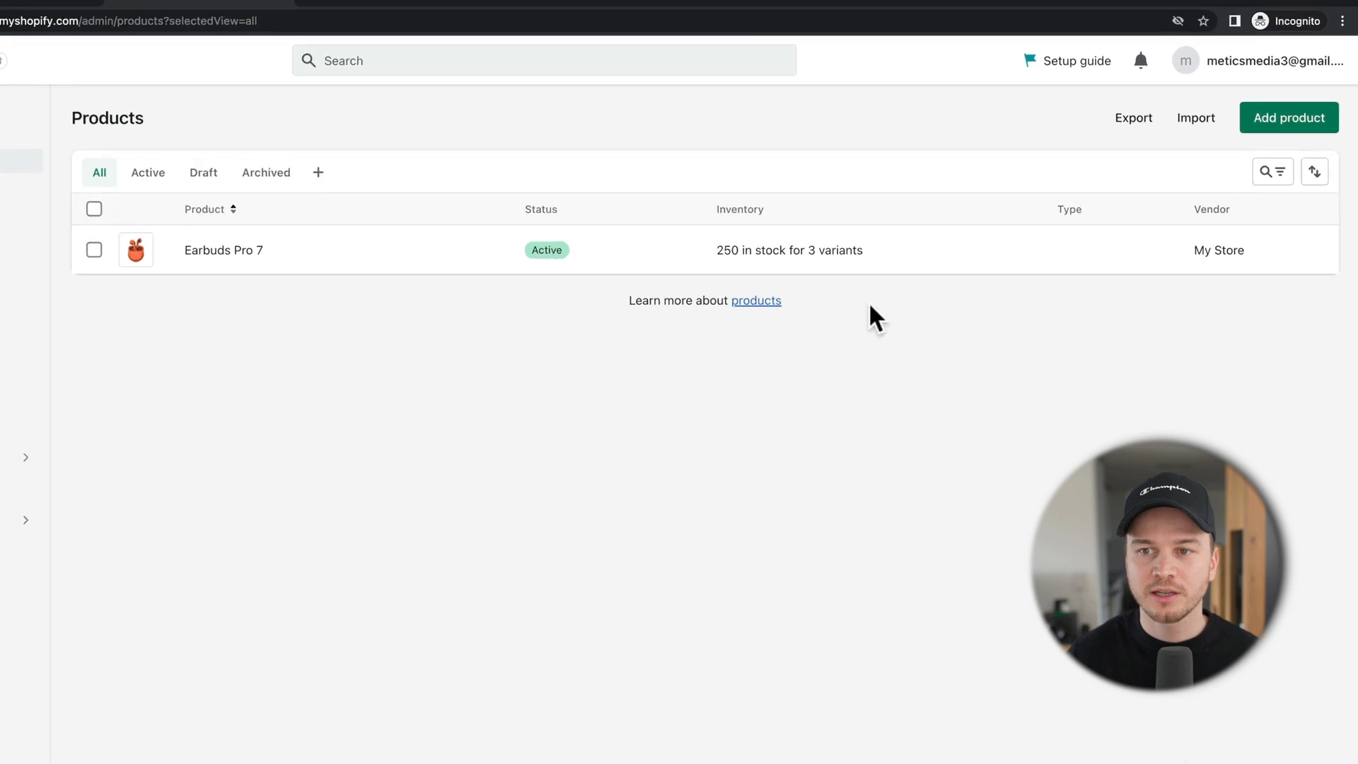
pyautogui.click(1282, 117)
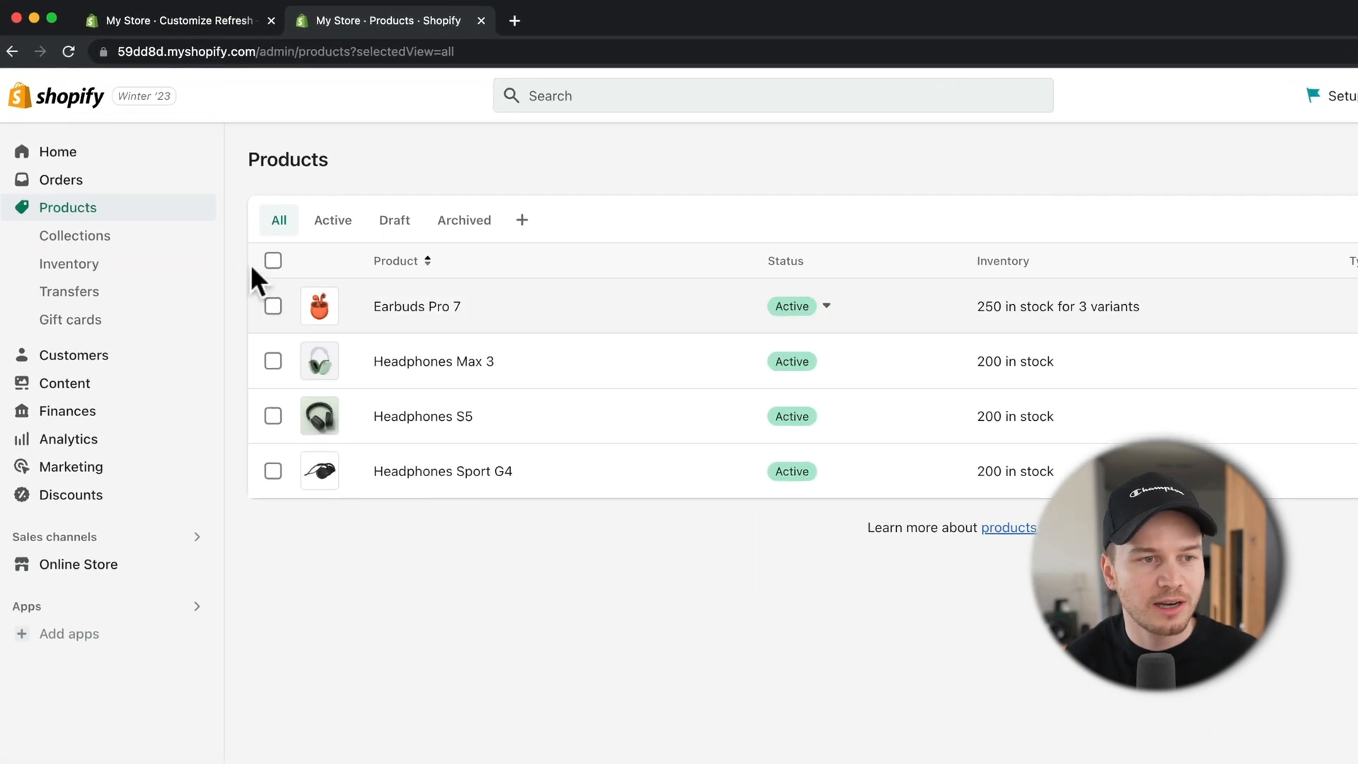
# Step: Select the Home page collection under Collections and delete it, confirming the deletion
pyautogui.click(78, 247)
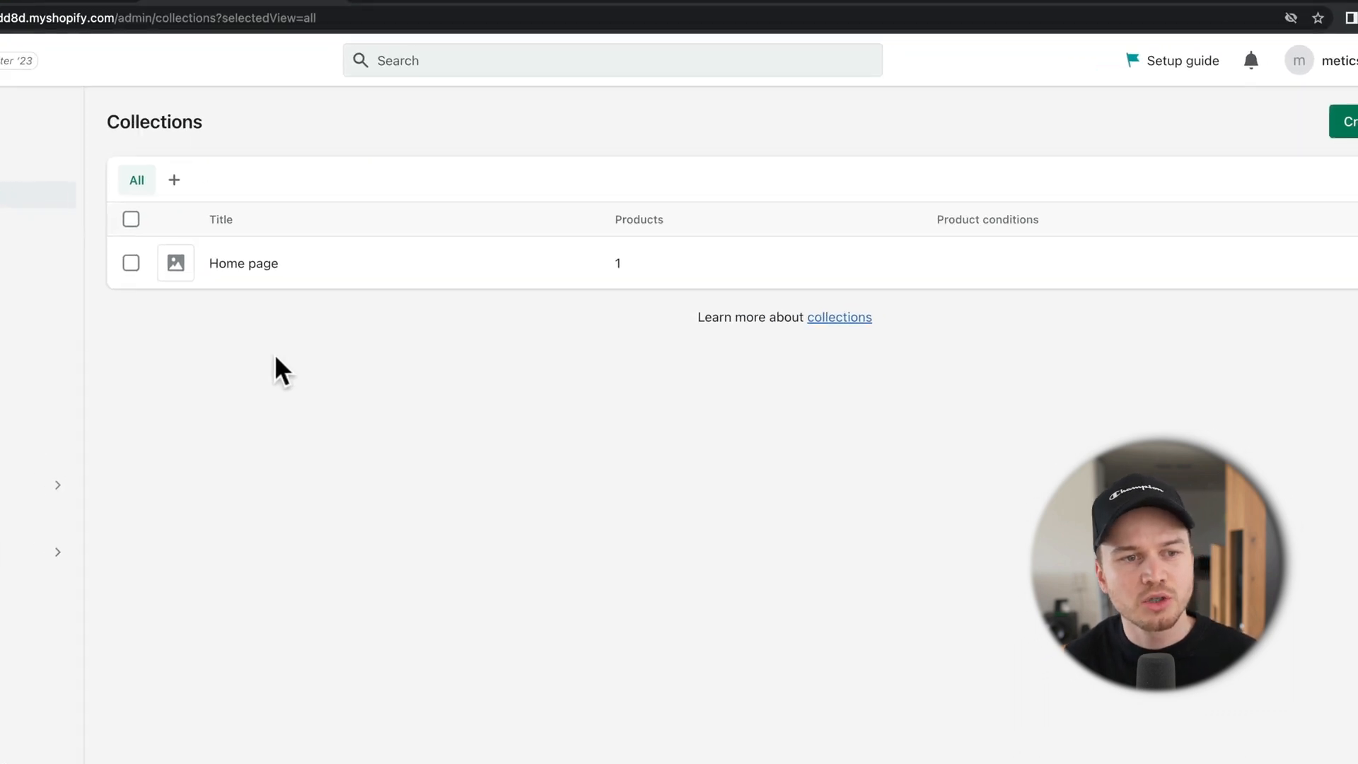
pyautogui.click(75, 273)
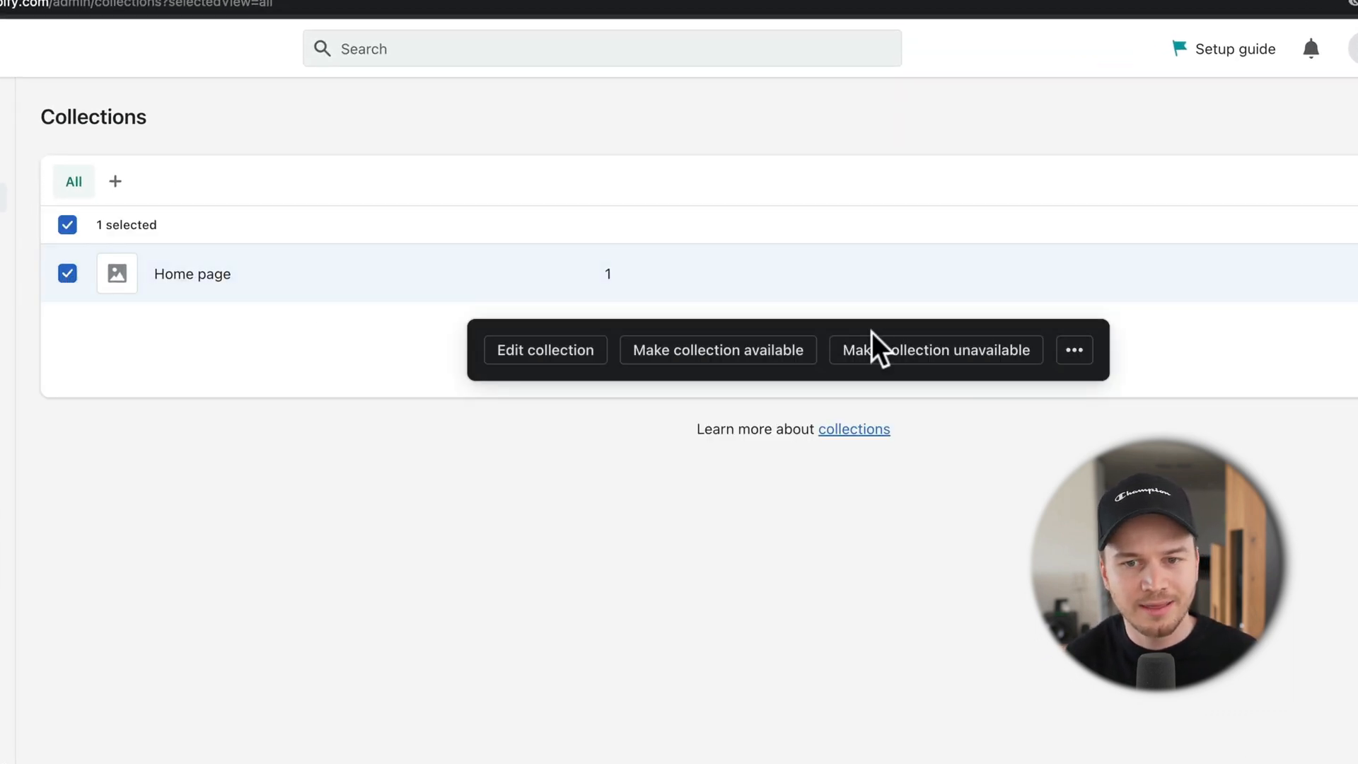
pyautogui.click(1076, 350)
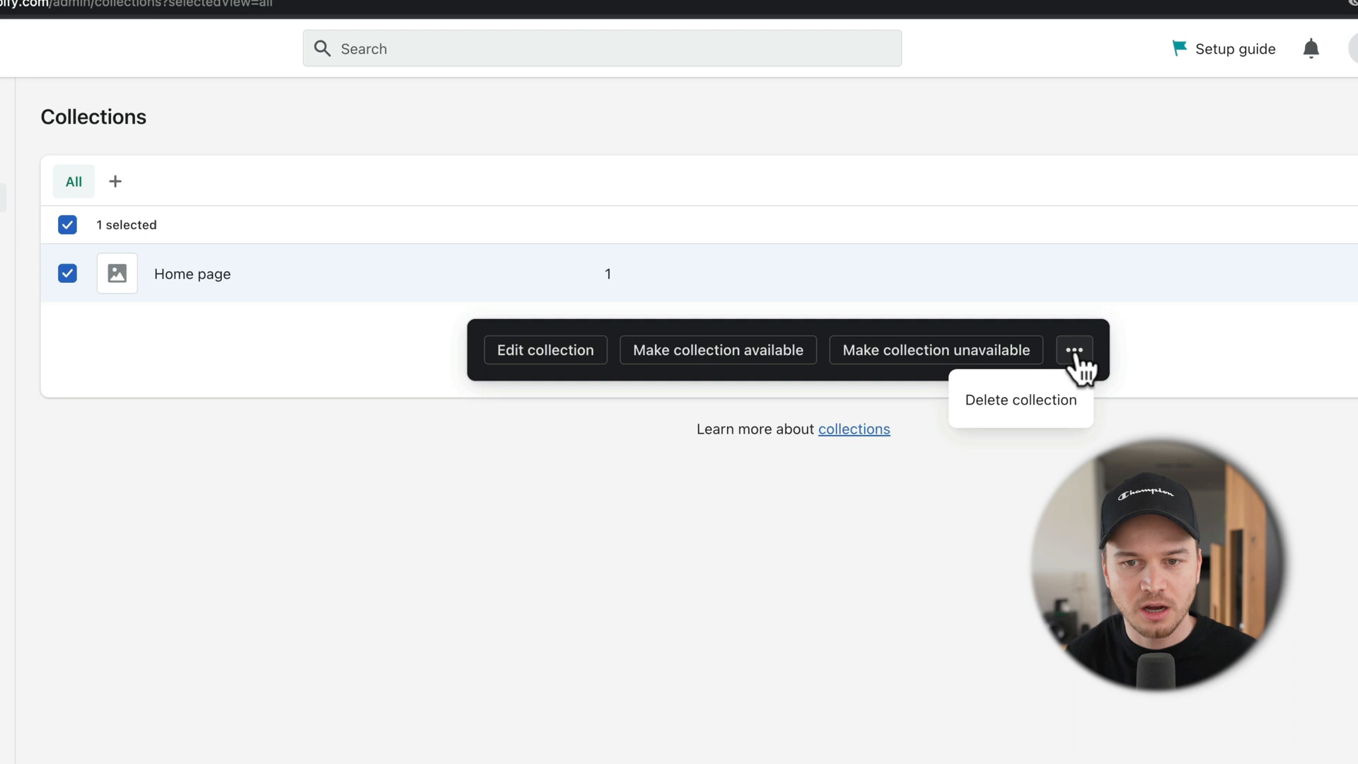
pyautogui.click(1015, 403)
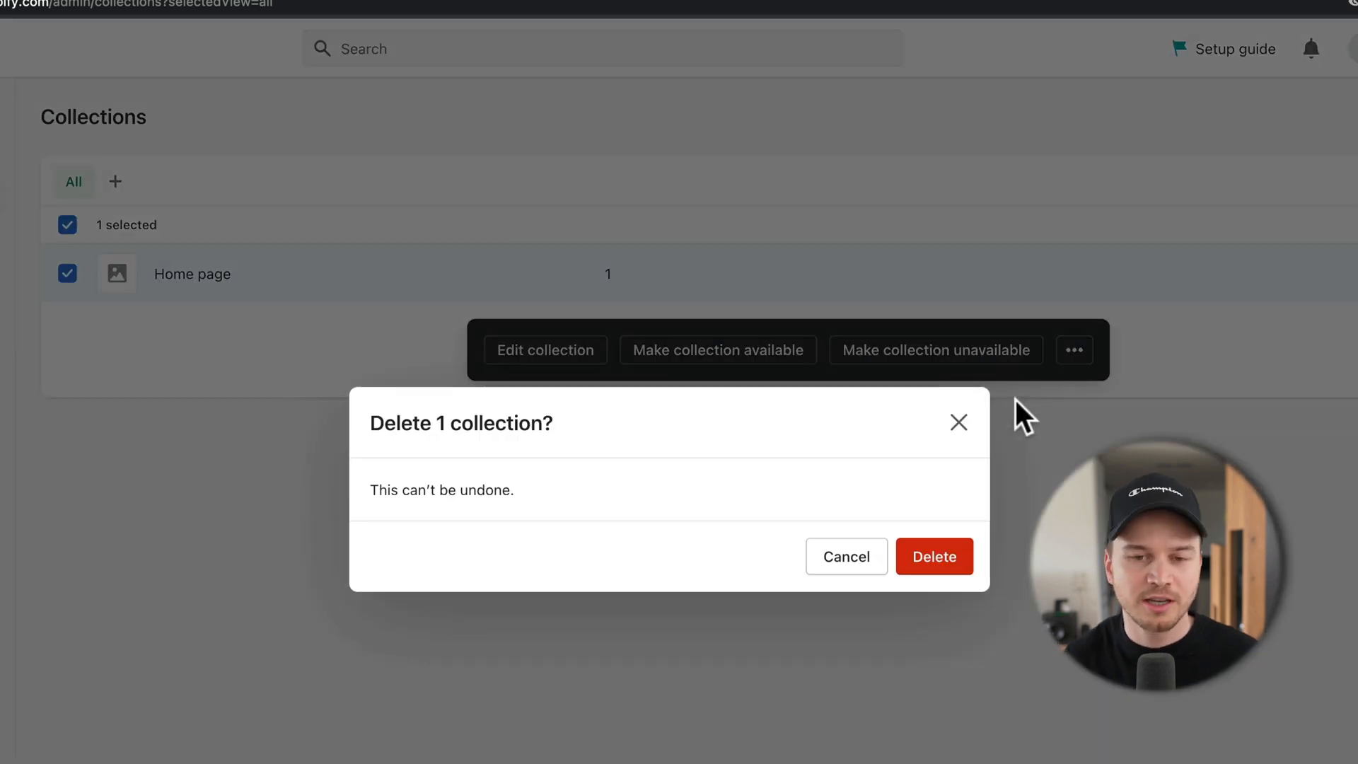
pyautogui.click(935, 556)
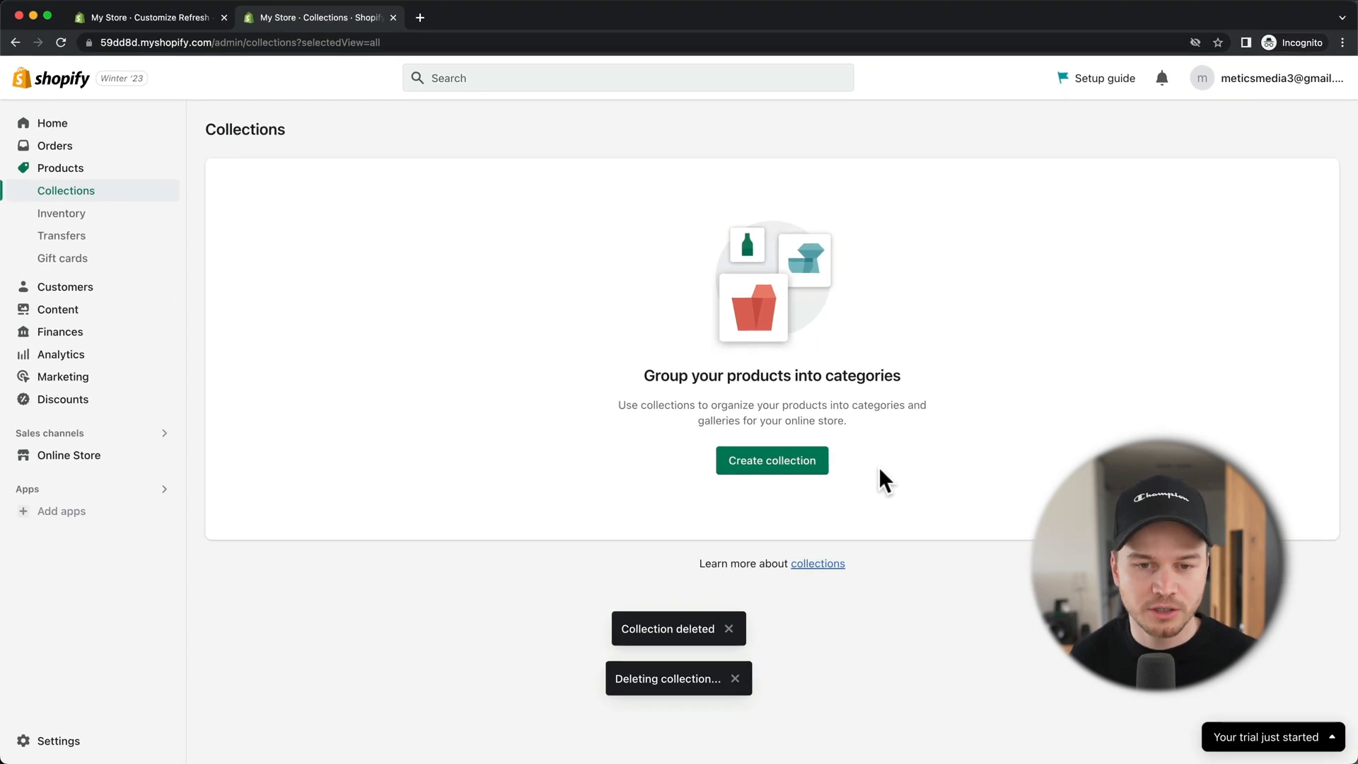
# Step: Start a new collection titled Earbuds and set it to Manual
pyautogui.click(778, 467)
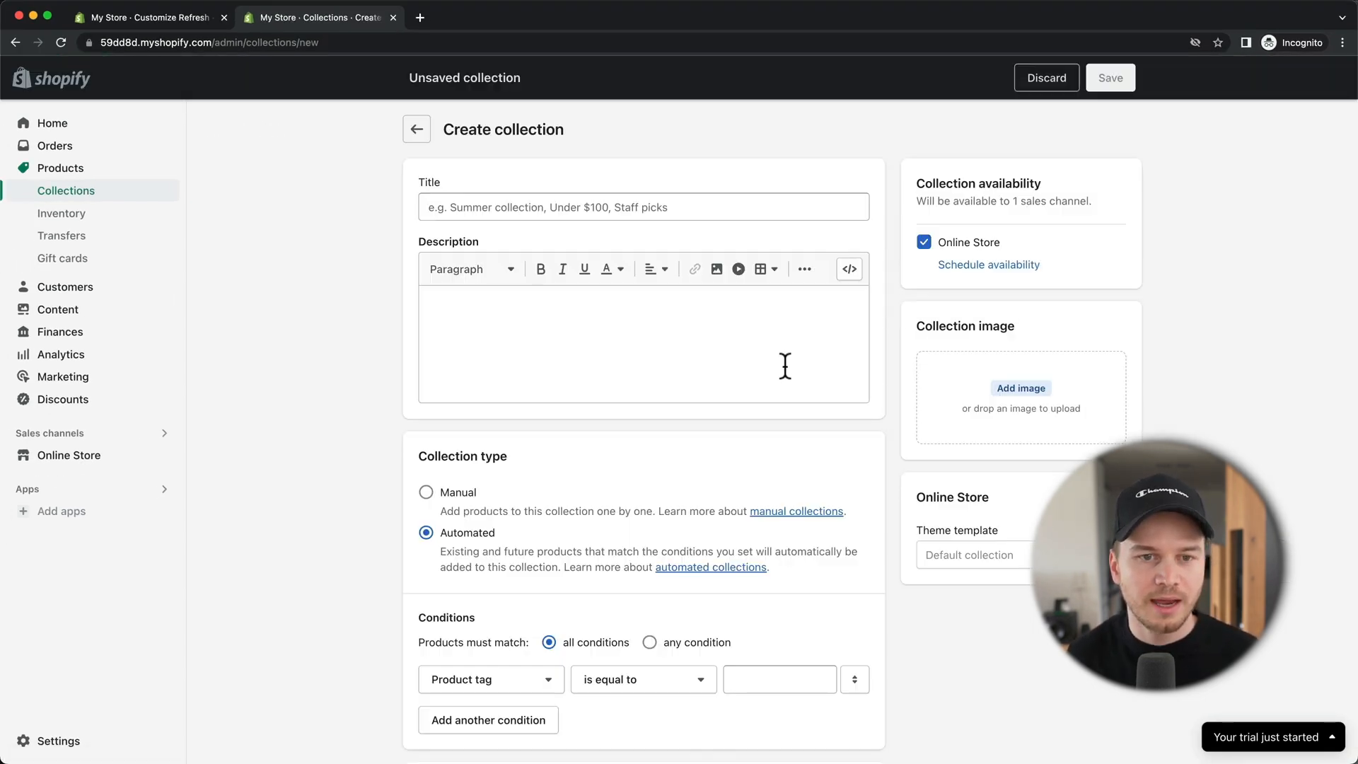
pyautogui.click(597, 208)
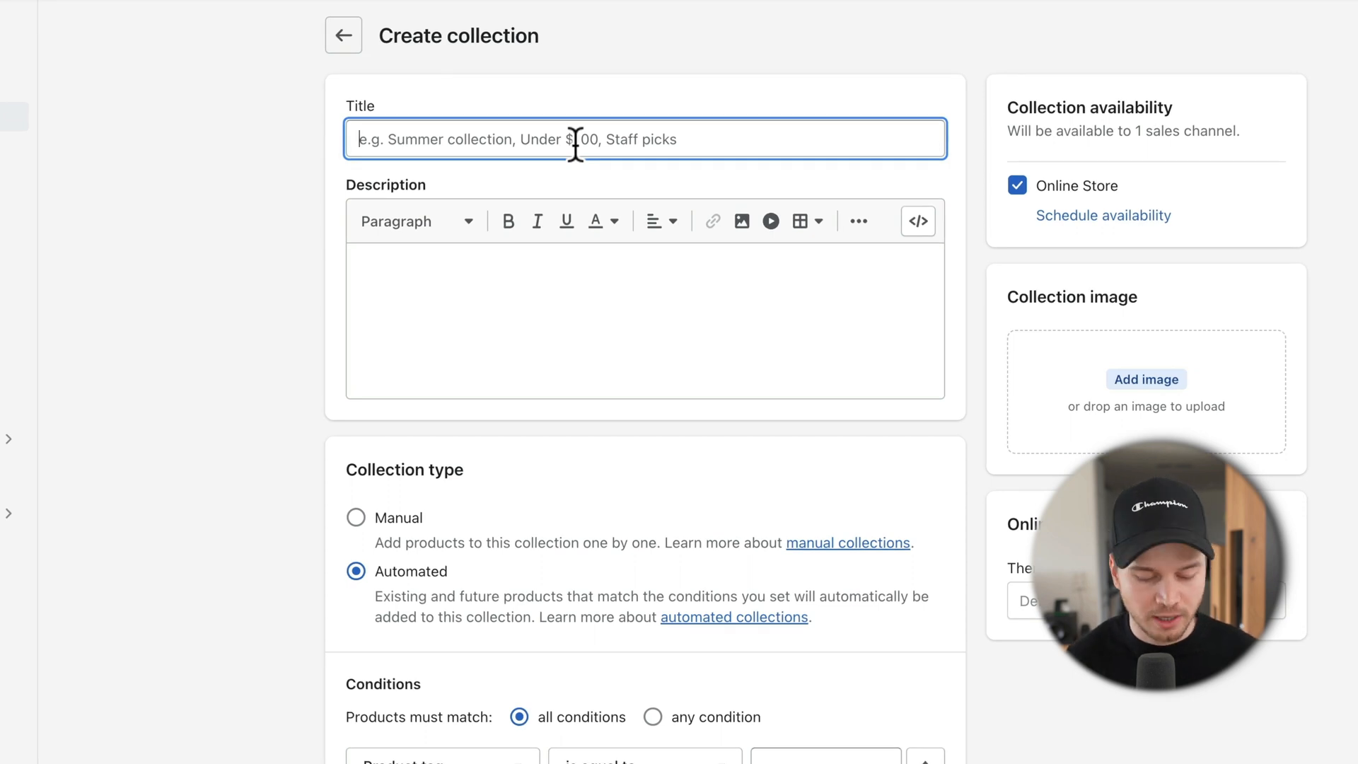
pyautogui.write('Earbuds')
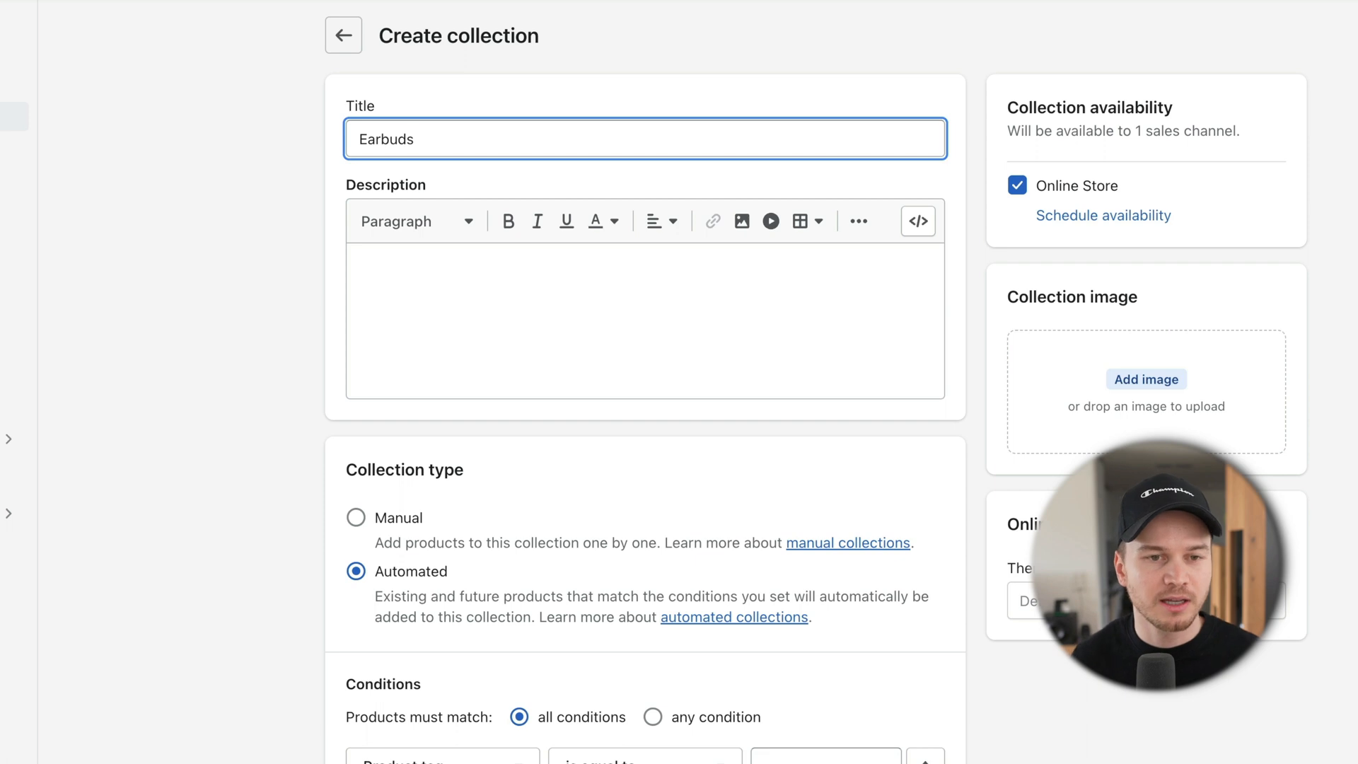
pyautogui.click(524, 267)
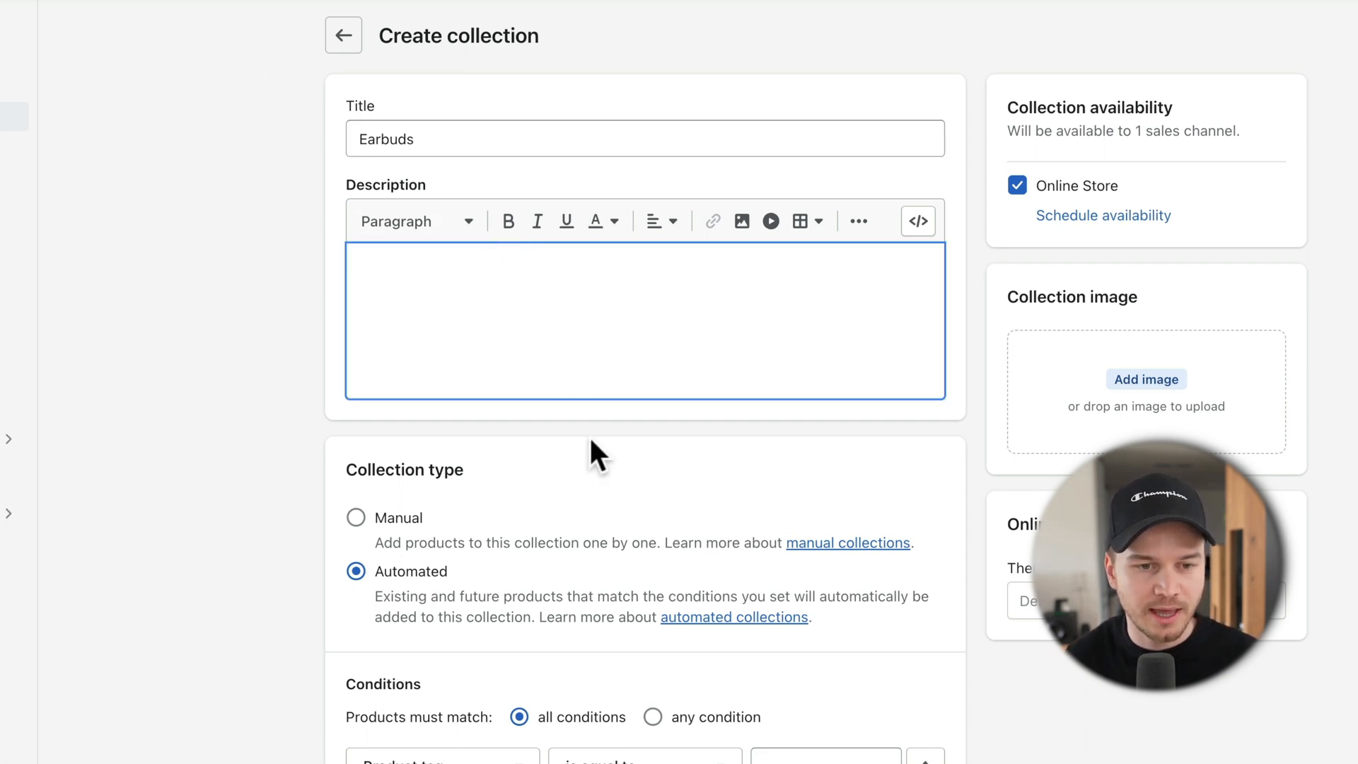
pyautogui.scroll(-2, 460, 488)
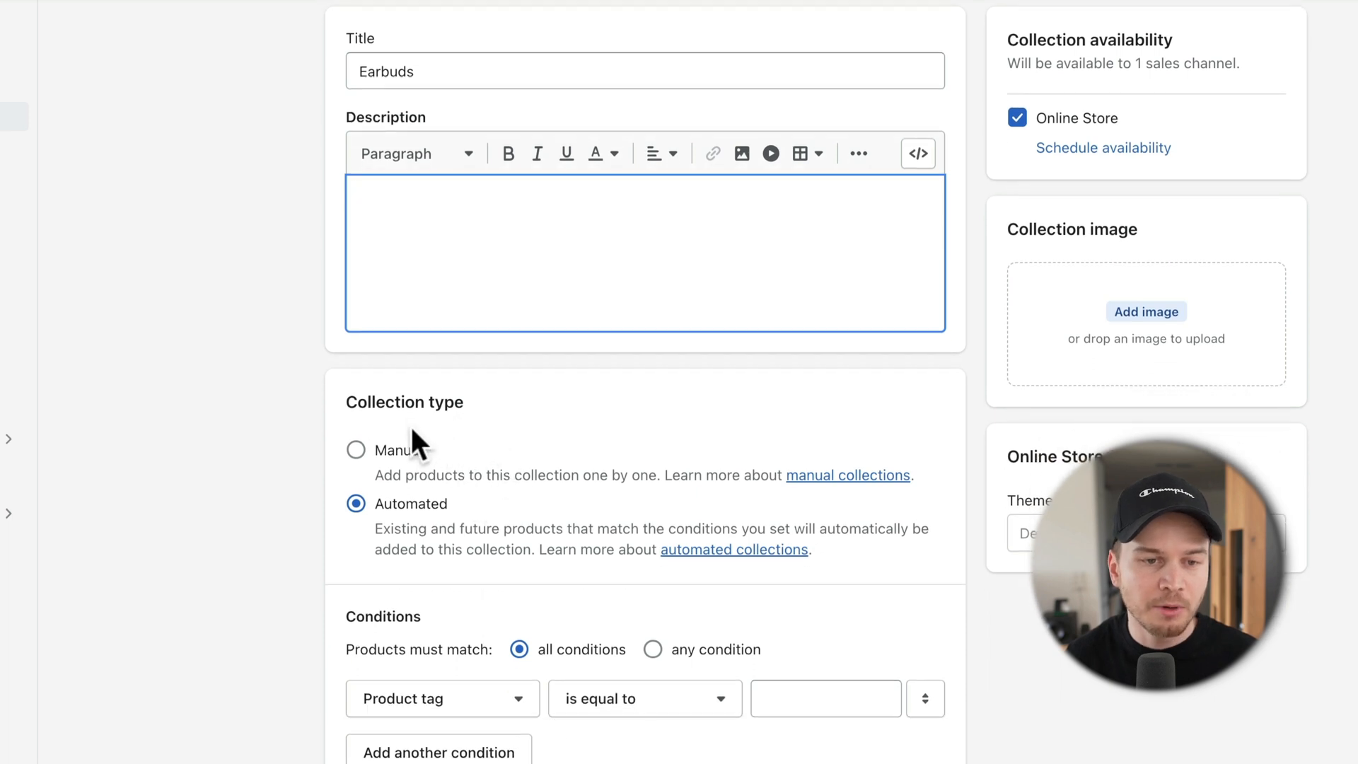
pyautogui.click(355, 450)
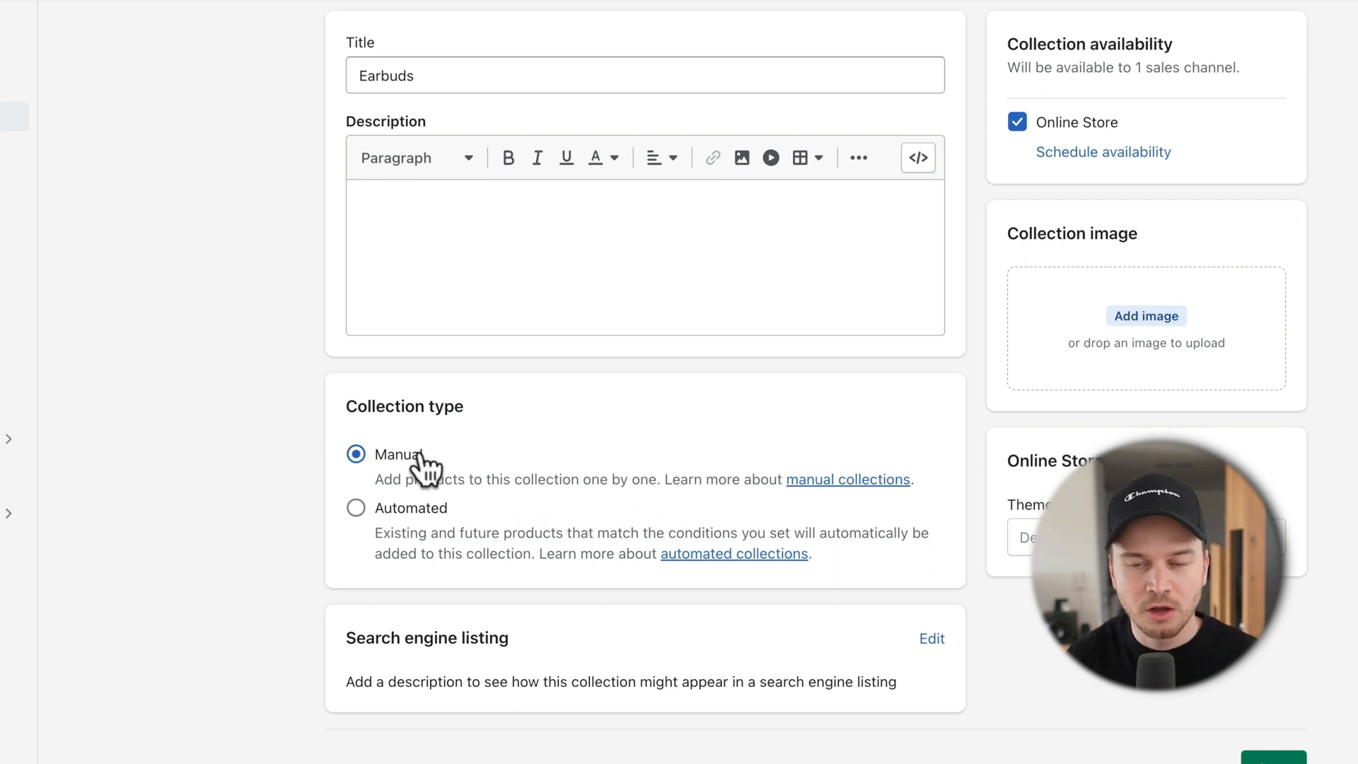
# Step: Attach 1.png from the Shopify Tutorial Collections folder as the image, save, and return to the list
pyautogui.click(1123, 319)
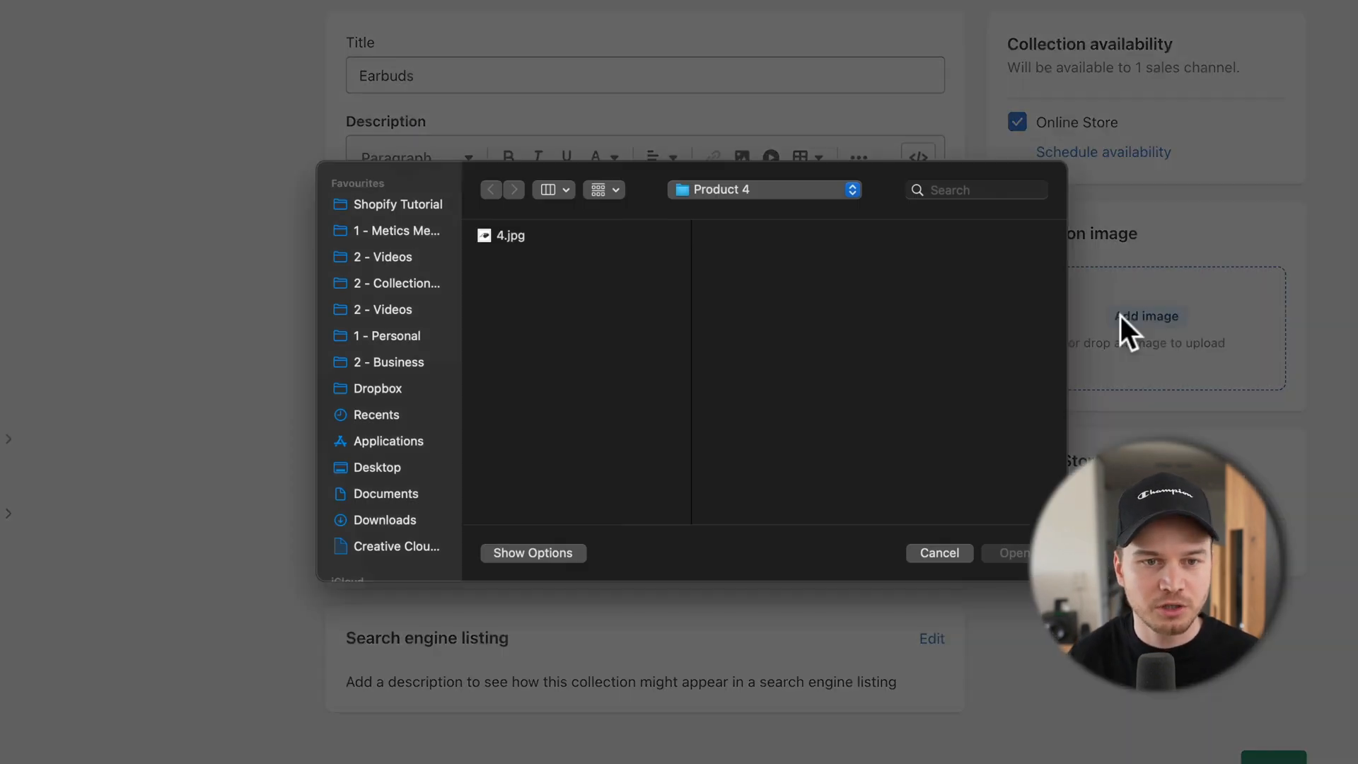
pyautogui.click(737, 193)
pyautogui.click(746, 215)
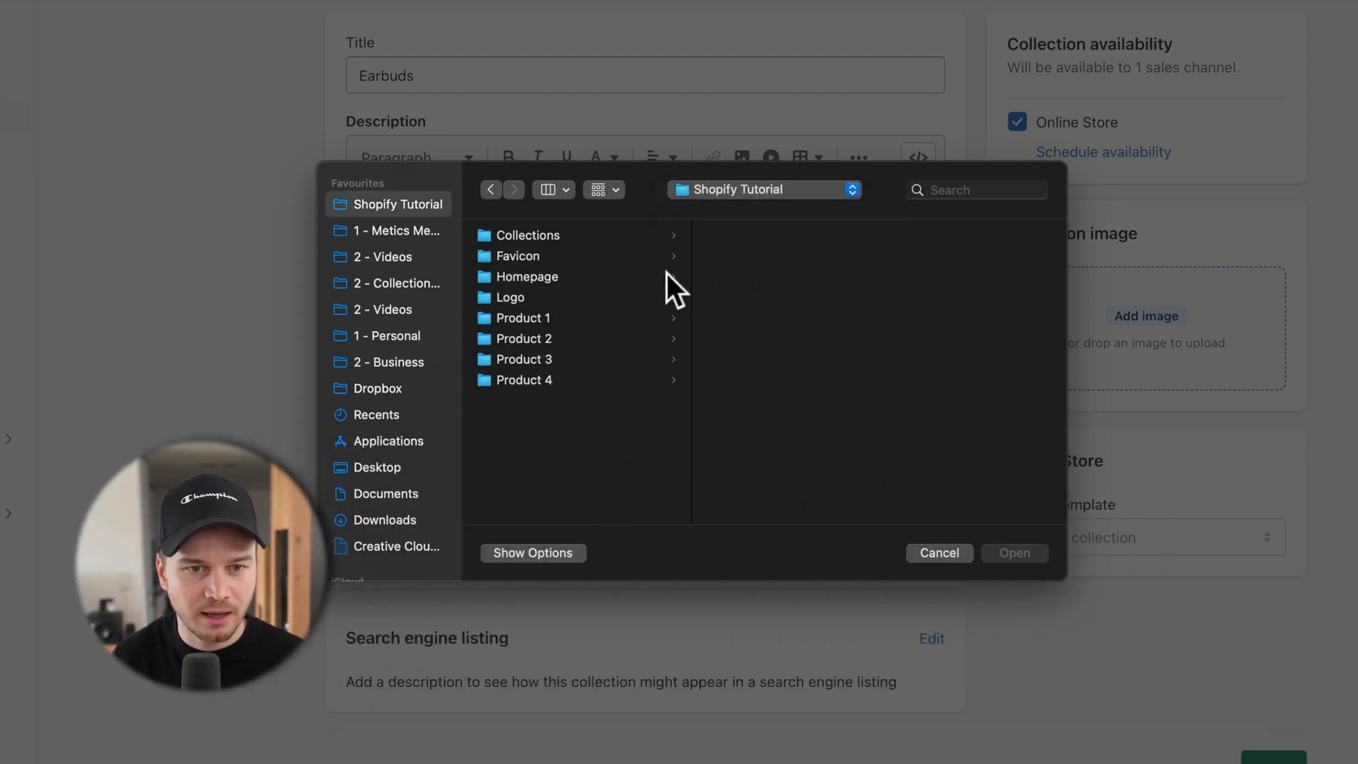
pyautogui.click(545, 238)
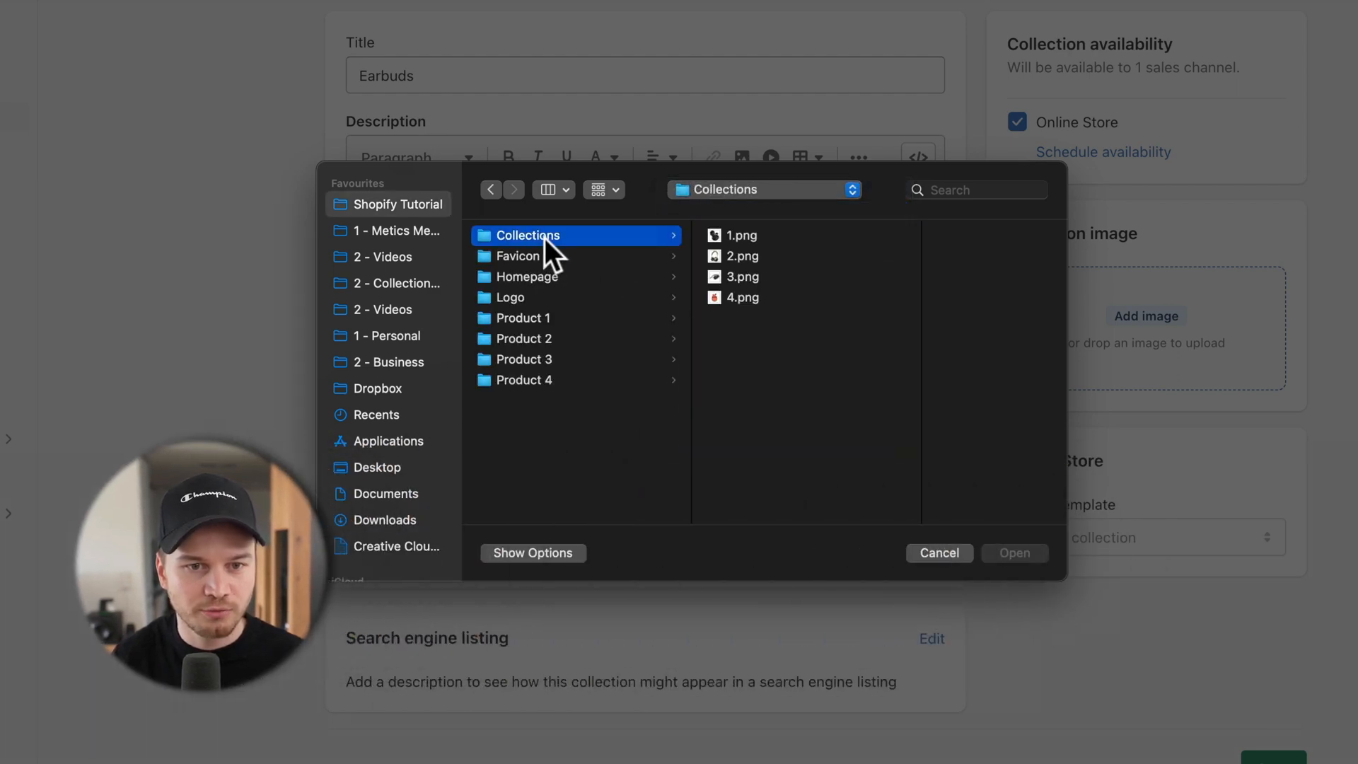
pyautogui.click(741, 236)
pyautogui.click(1014, 553)
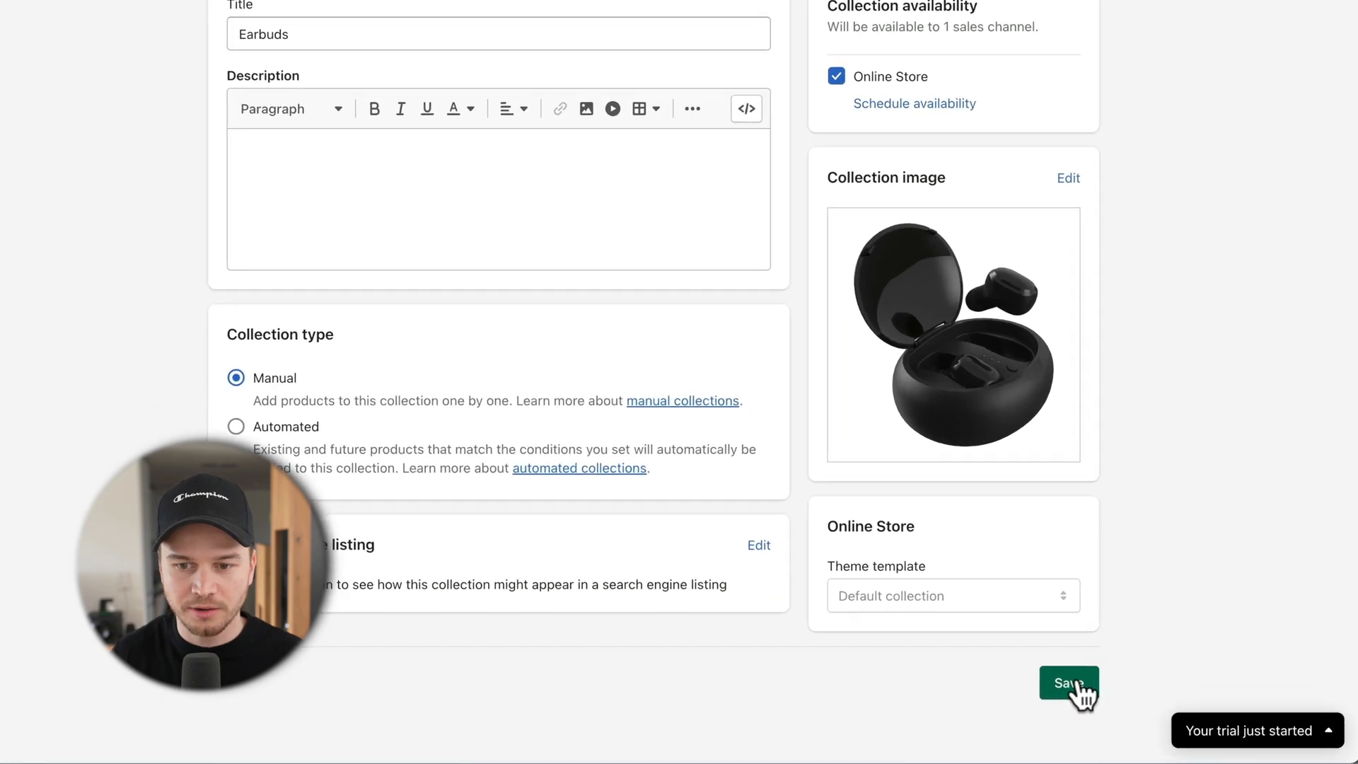
pyautogui.click(1118, 682)
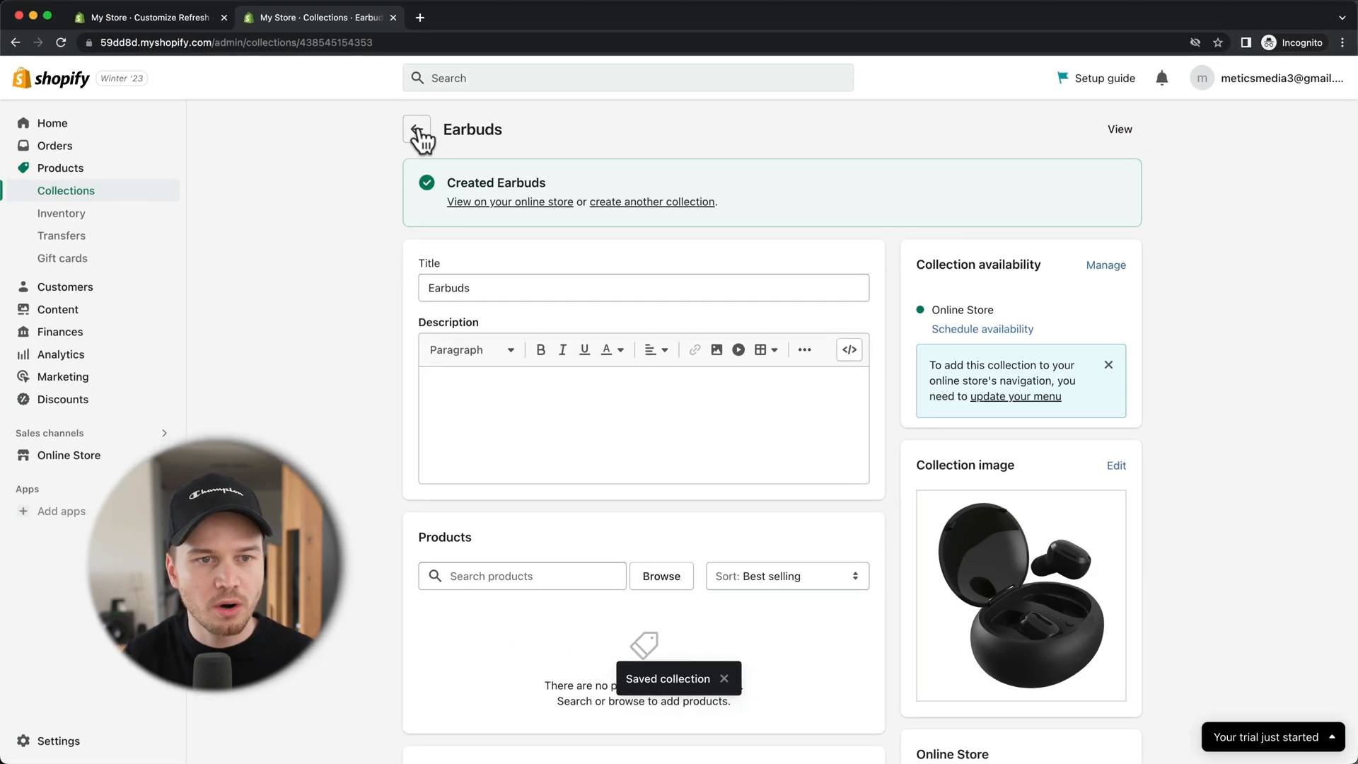
pyautogui.click(416, 130)
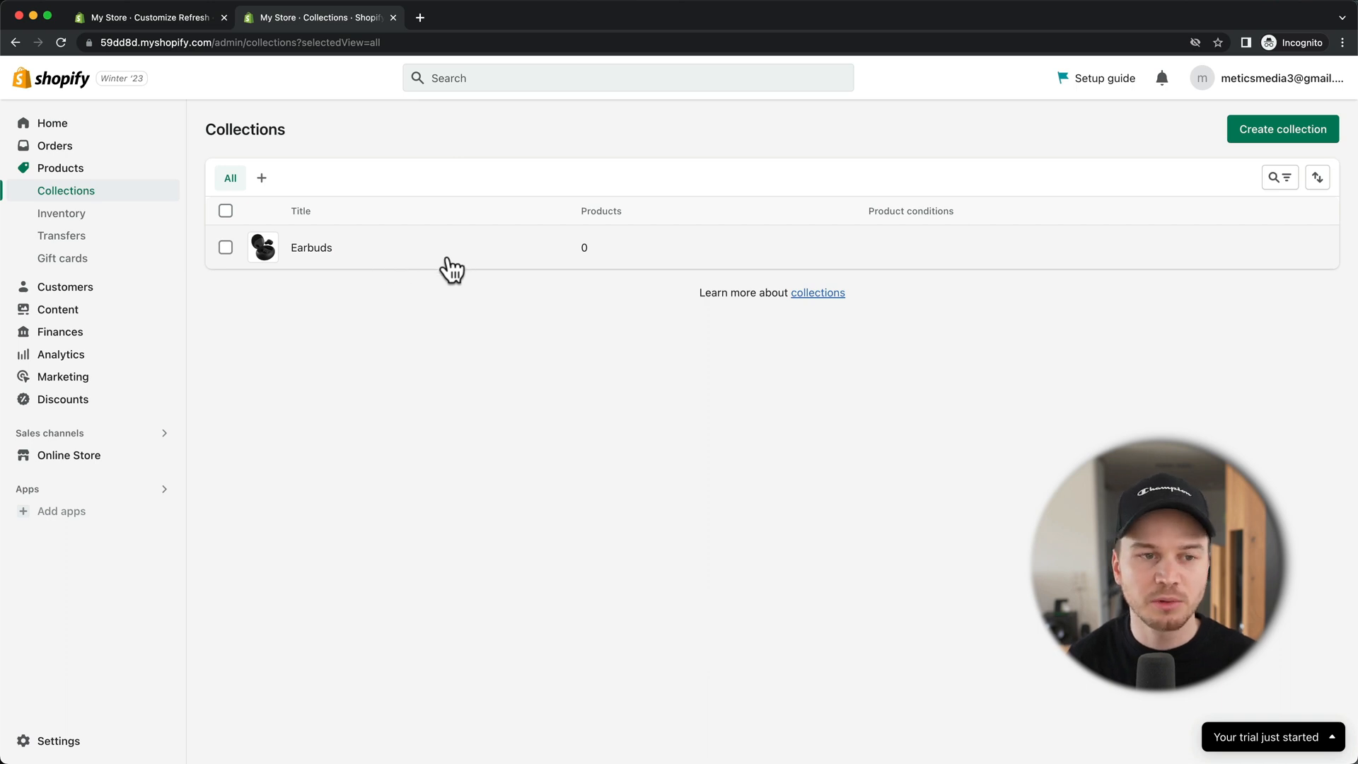
# Step: Create the Headphones, Sport and Best Sellers collections, then go to the Products list
pyautogui.click(1292, 148)
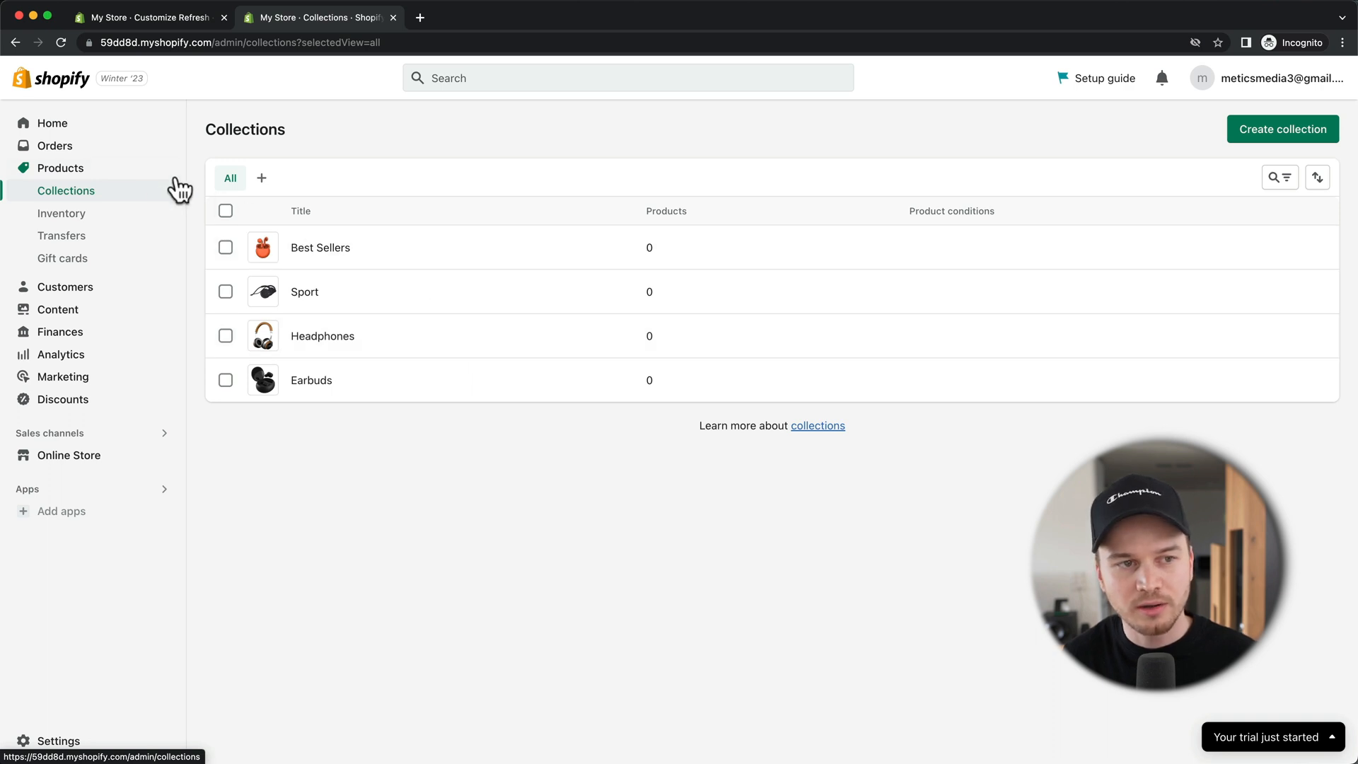
pyautogui.click(105, 172)
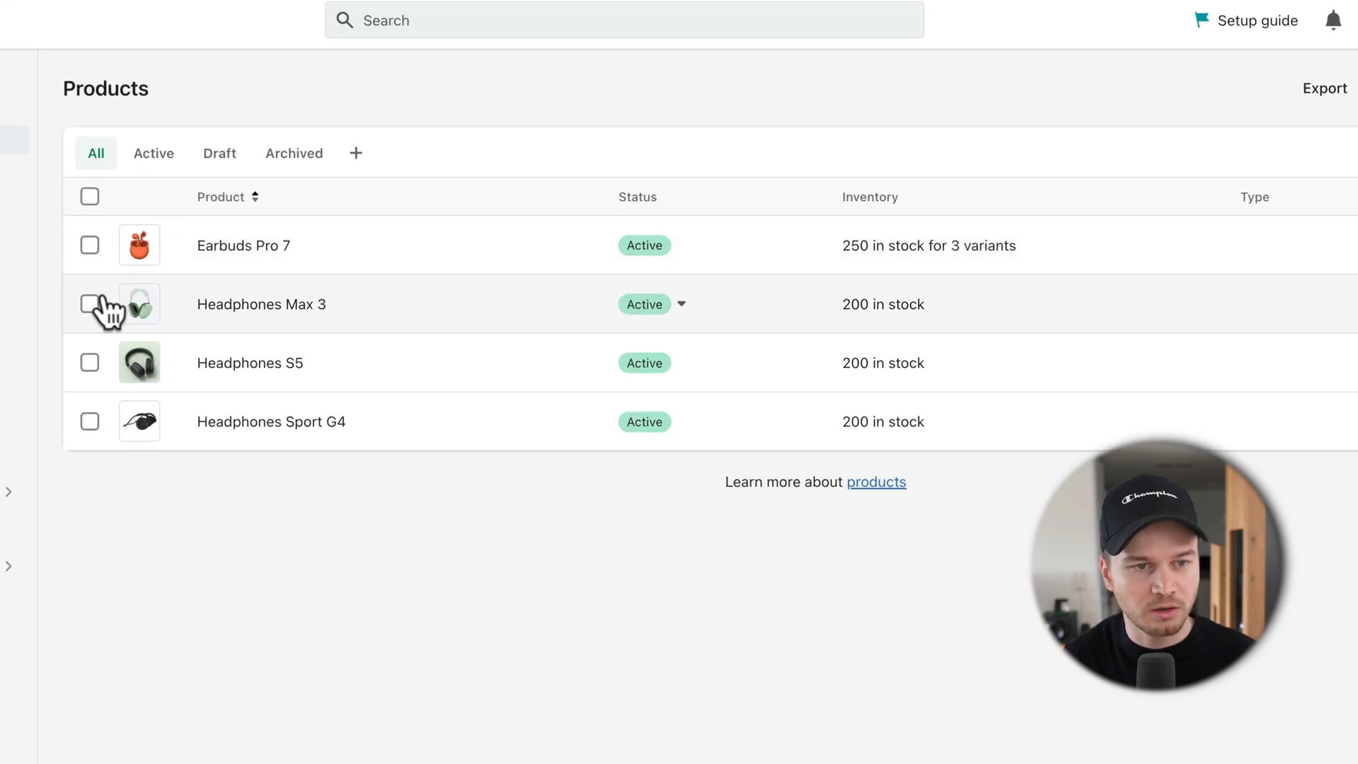
# Step: Add Headphones Max 3 and Headphones S5 to the Headphones collection
pyautogui.click(90, 305)
pyautogui.click(90, 363)
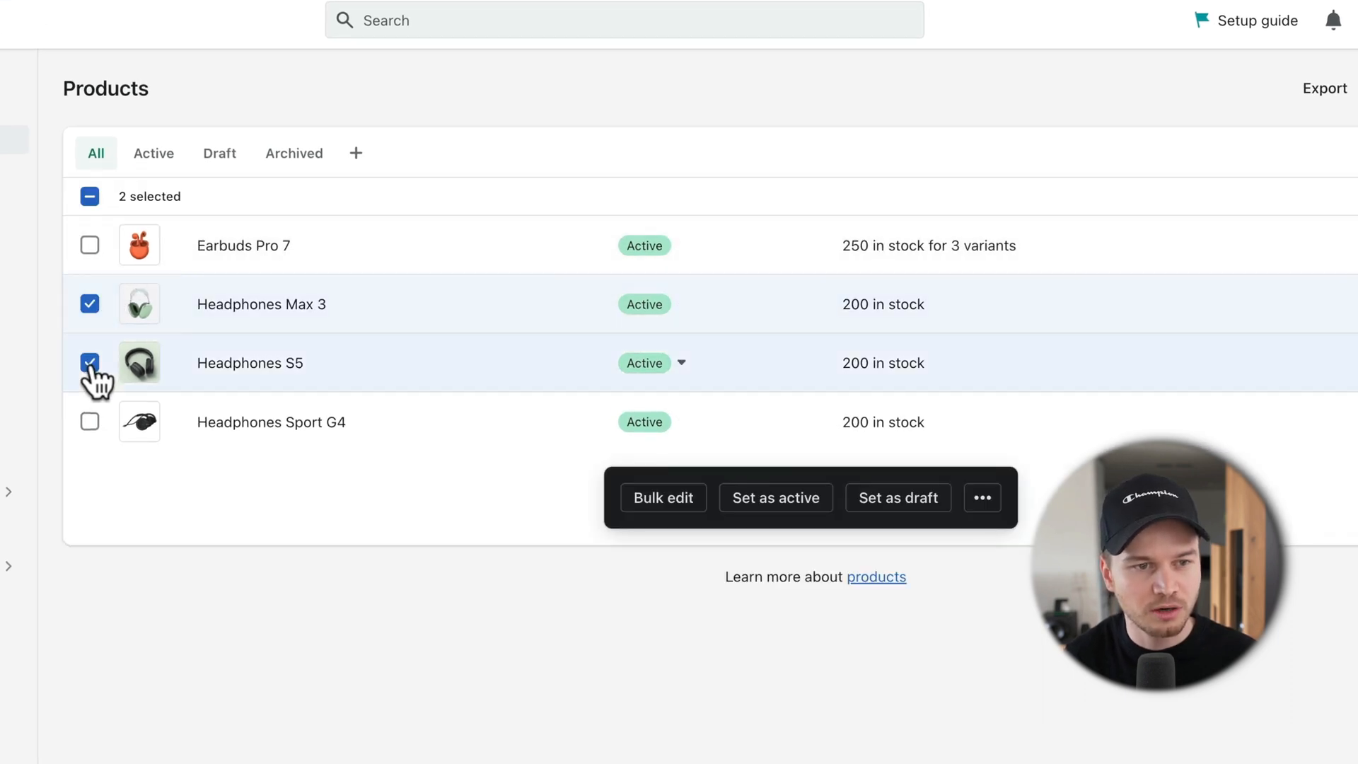
pyautogui.click(983, 514)
pyautogui.click(864, 410)
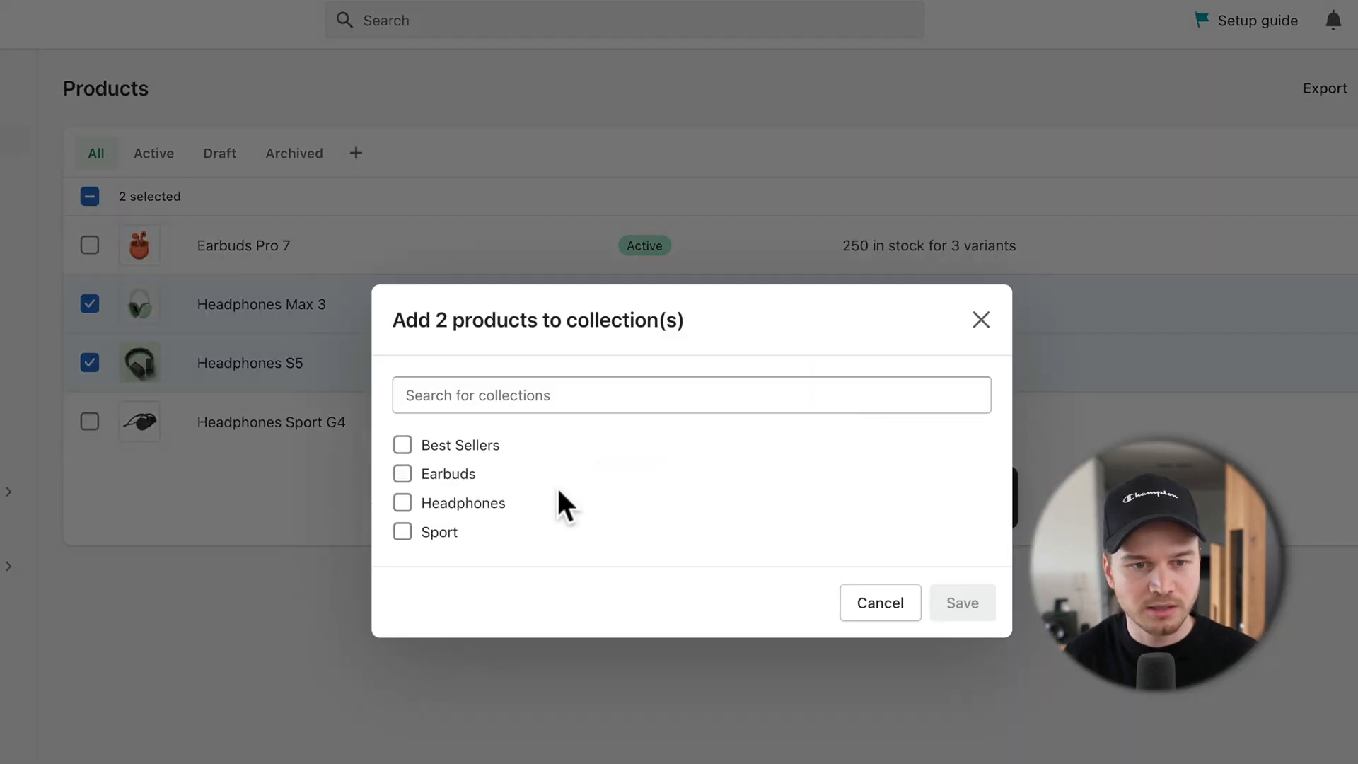
pyautogui.click(401, 502)
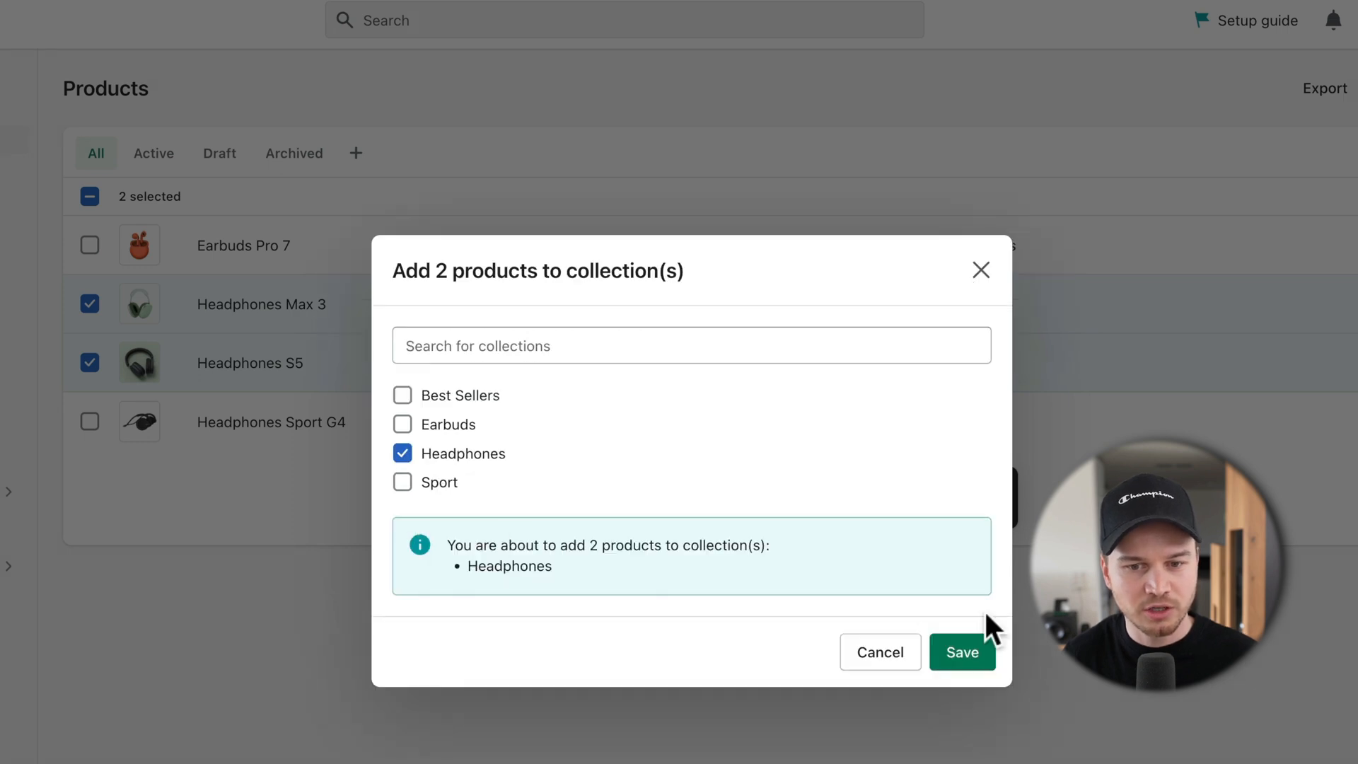
pyautogui.click(974, 654)
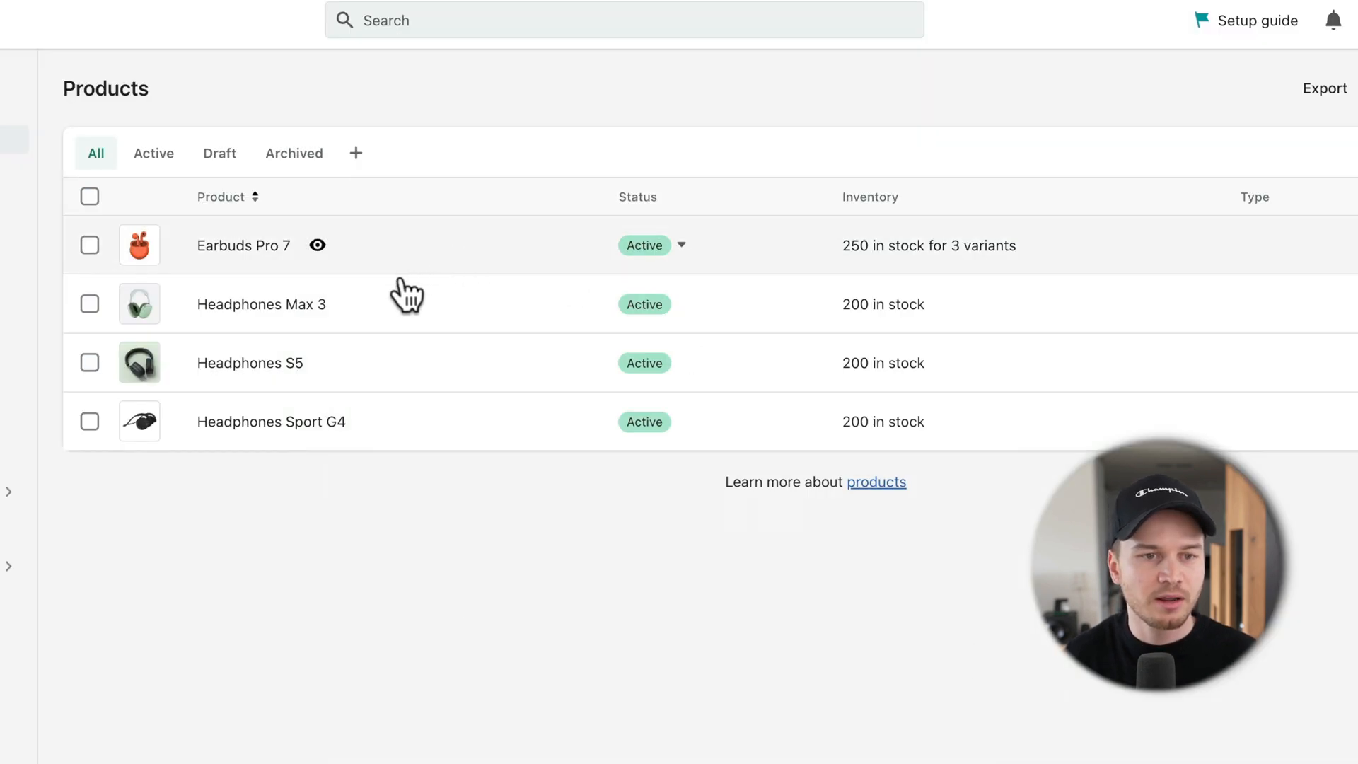
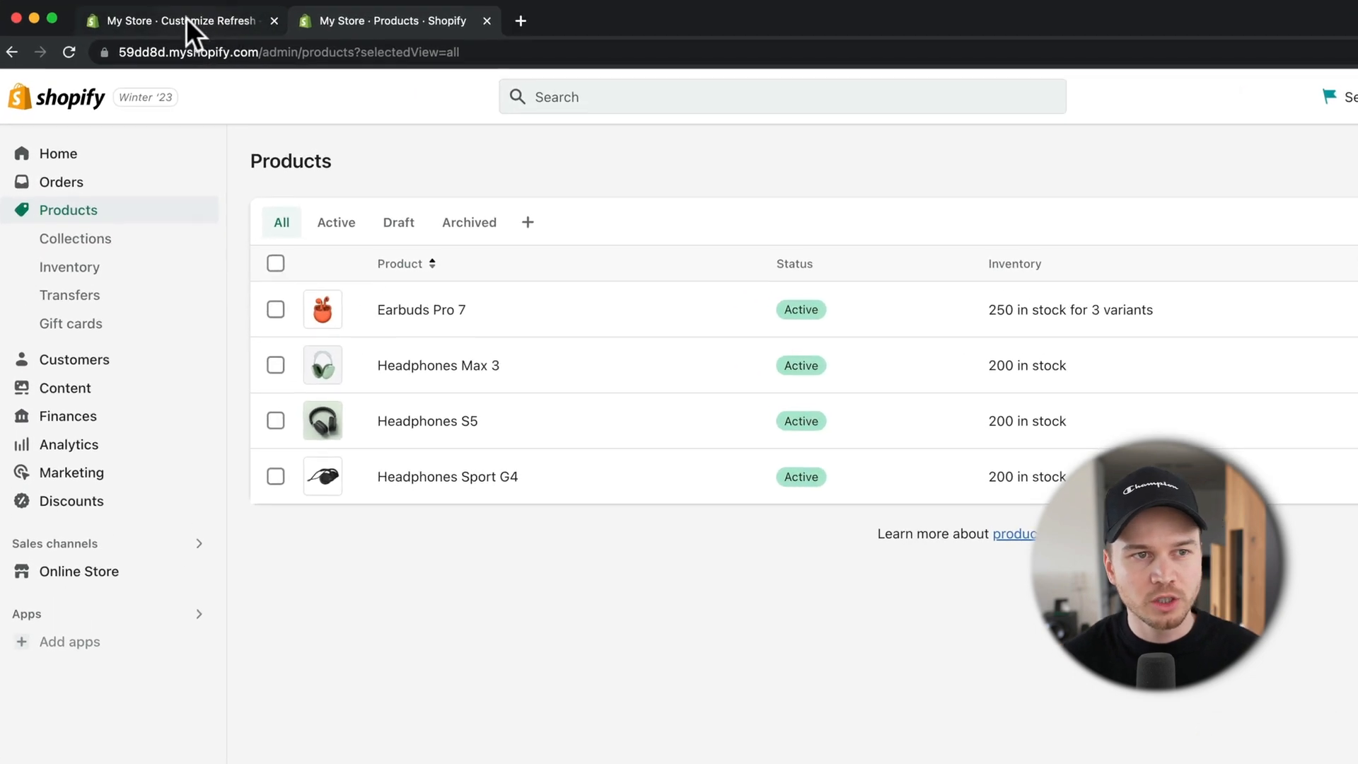
# Step: In the theme editor, set the first collection card to the Headphones collection
pyautogui.click(193, 18)
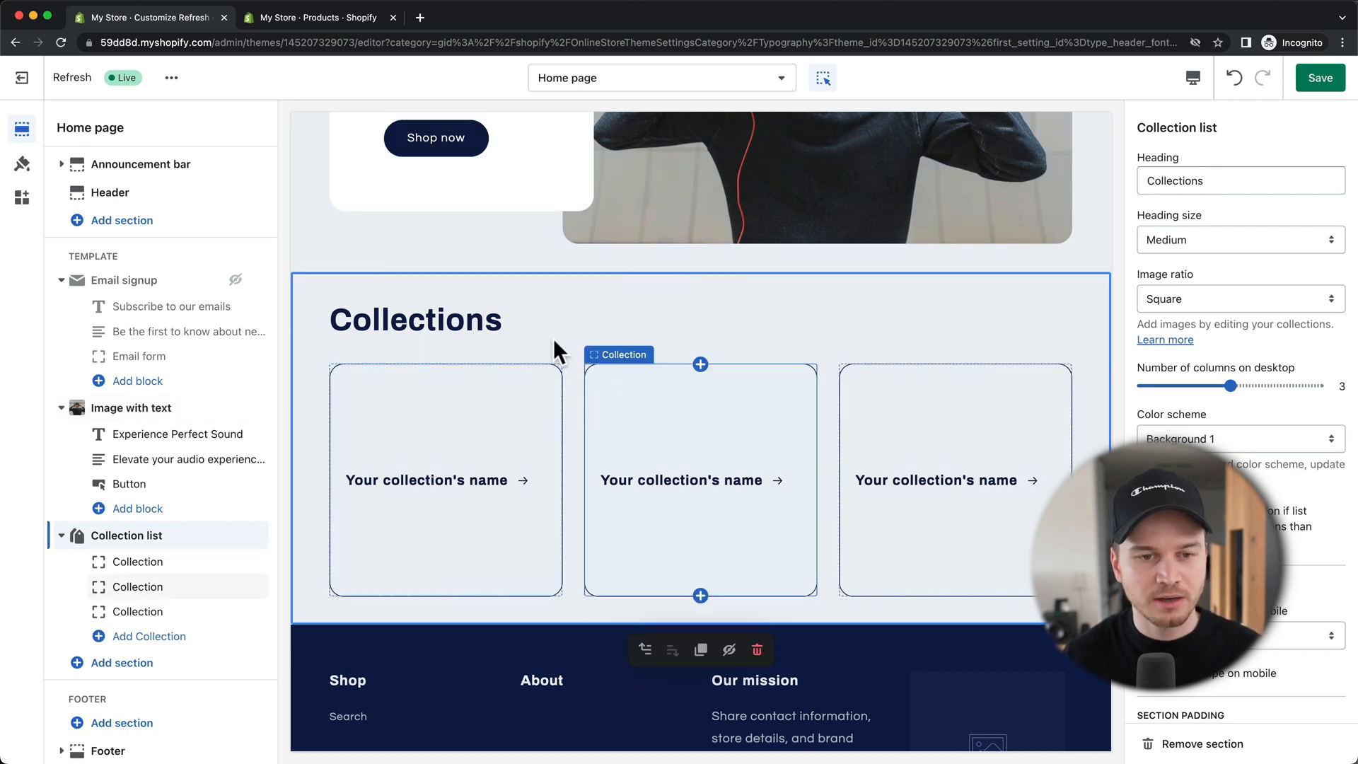
pyautogui.scroll(-1, 552, 339)
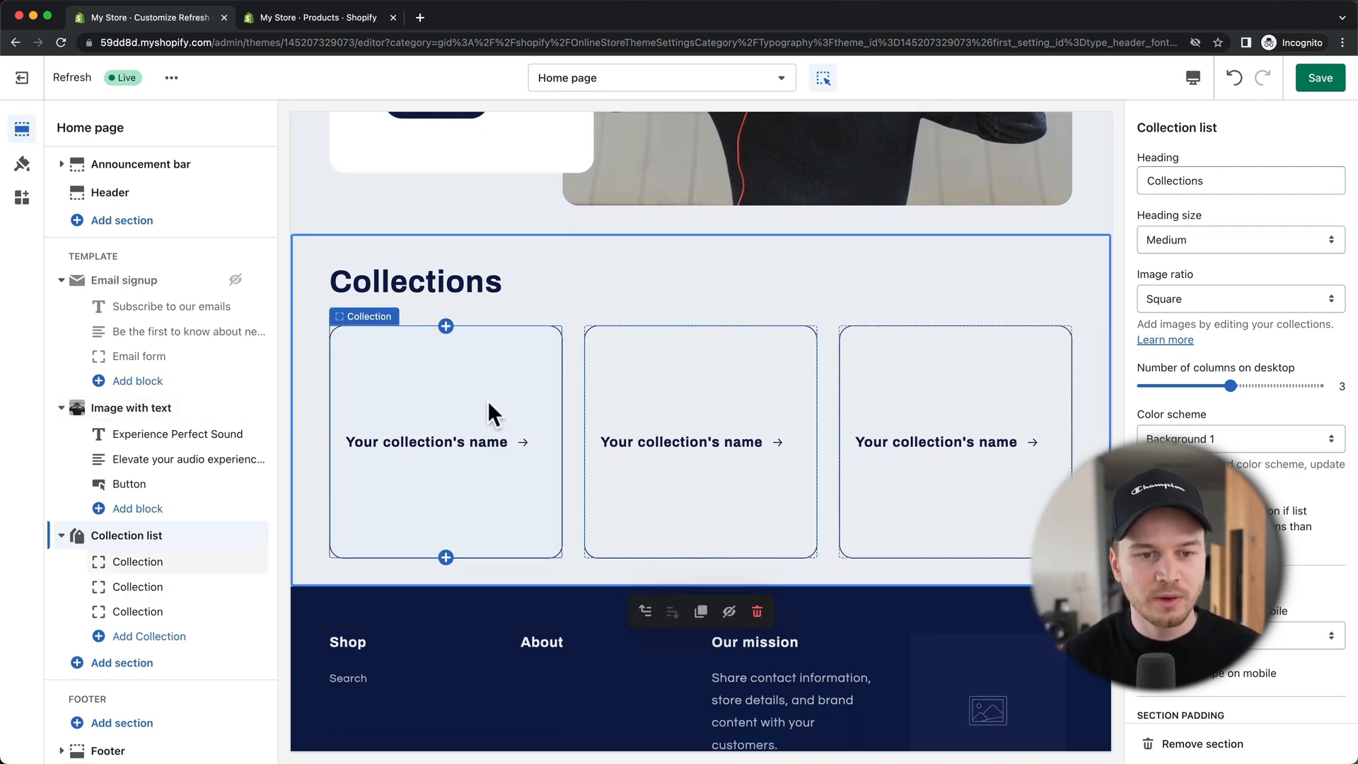
pyautogui.moveTo(487, 401); pyautogui.dragTo(466, 444)
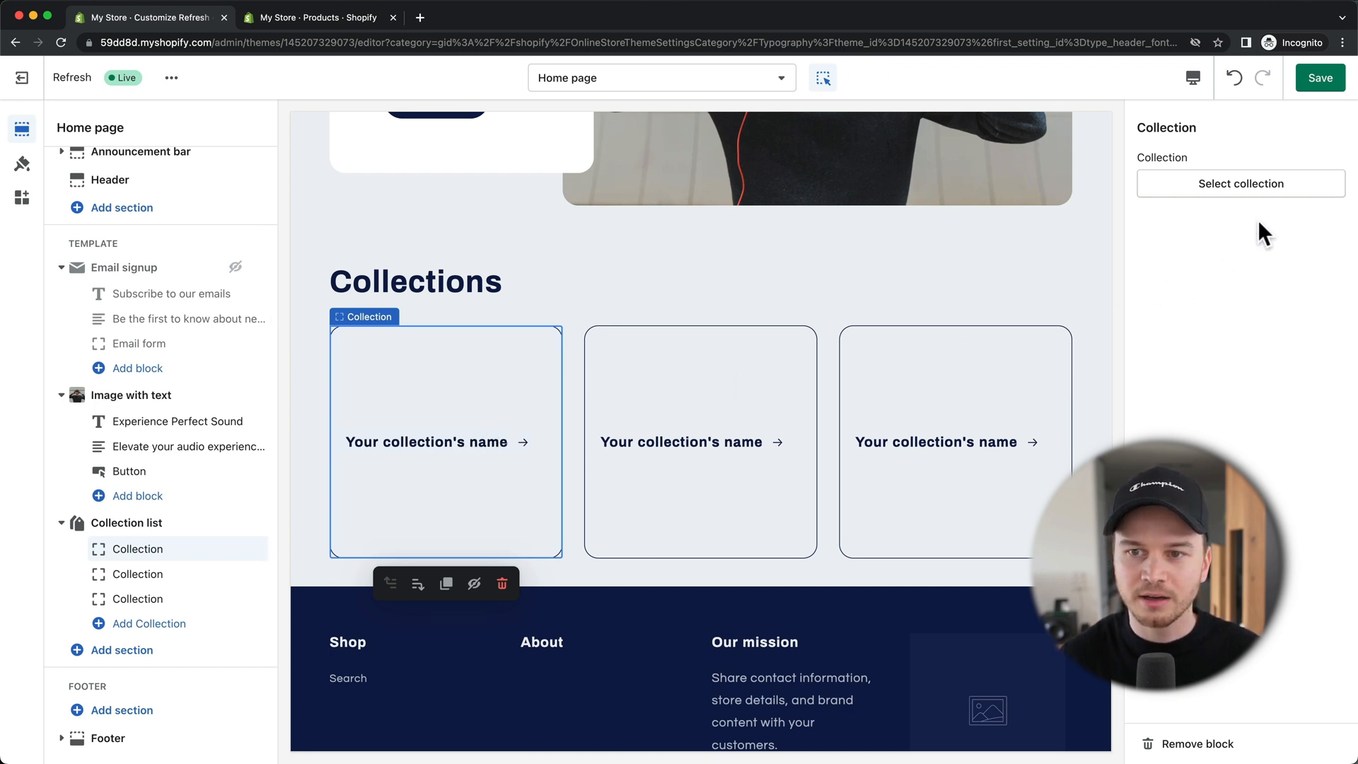
pyautogui.click(1232, 190)
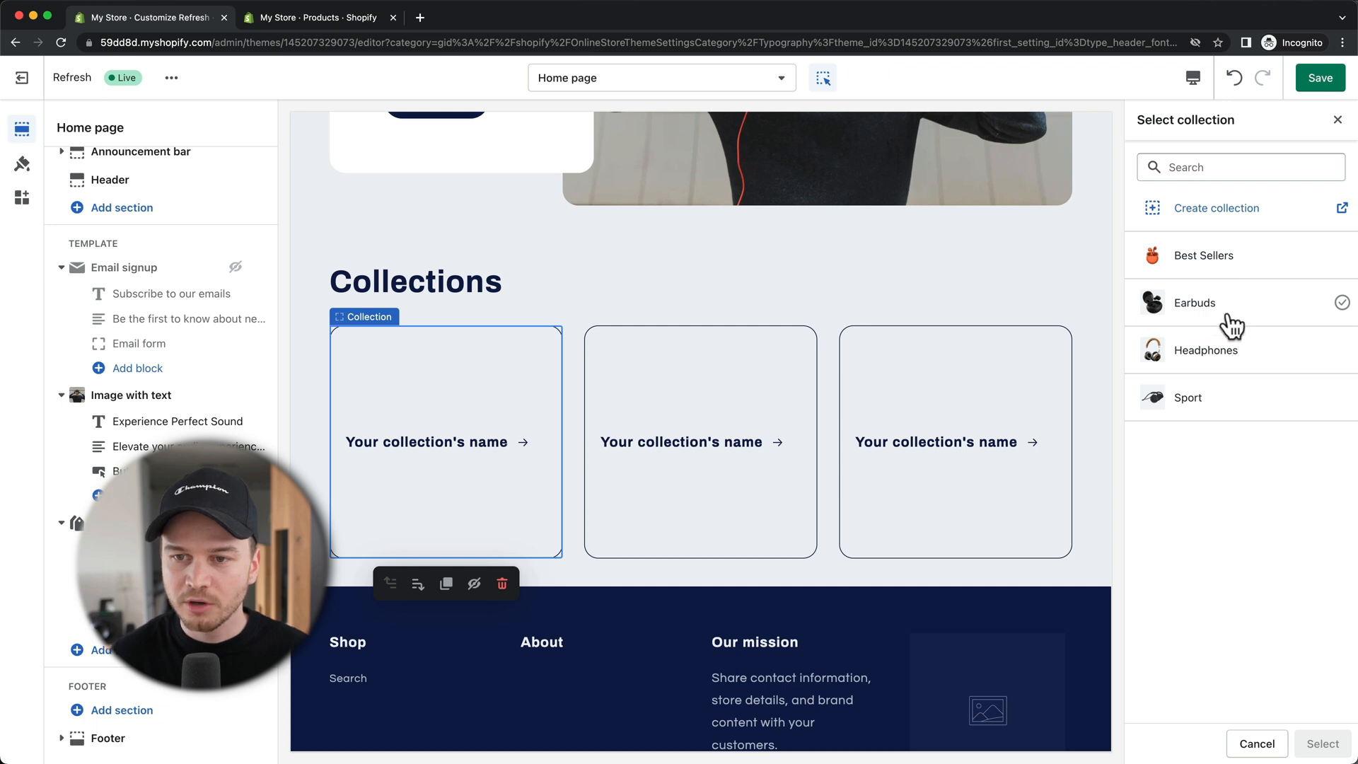
pyautogui.click(1204, 364)
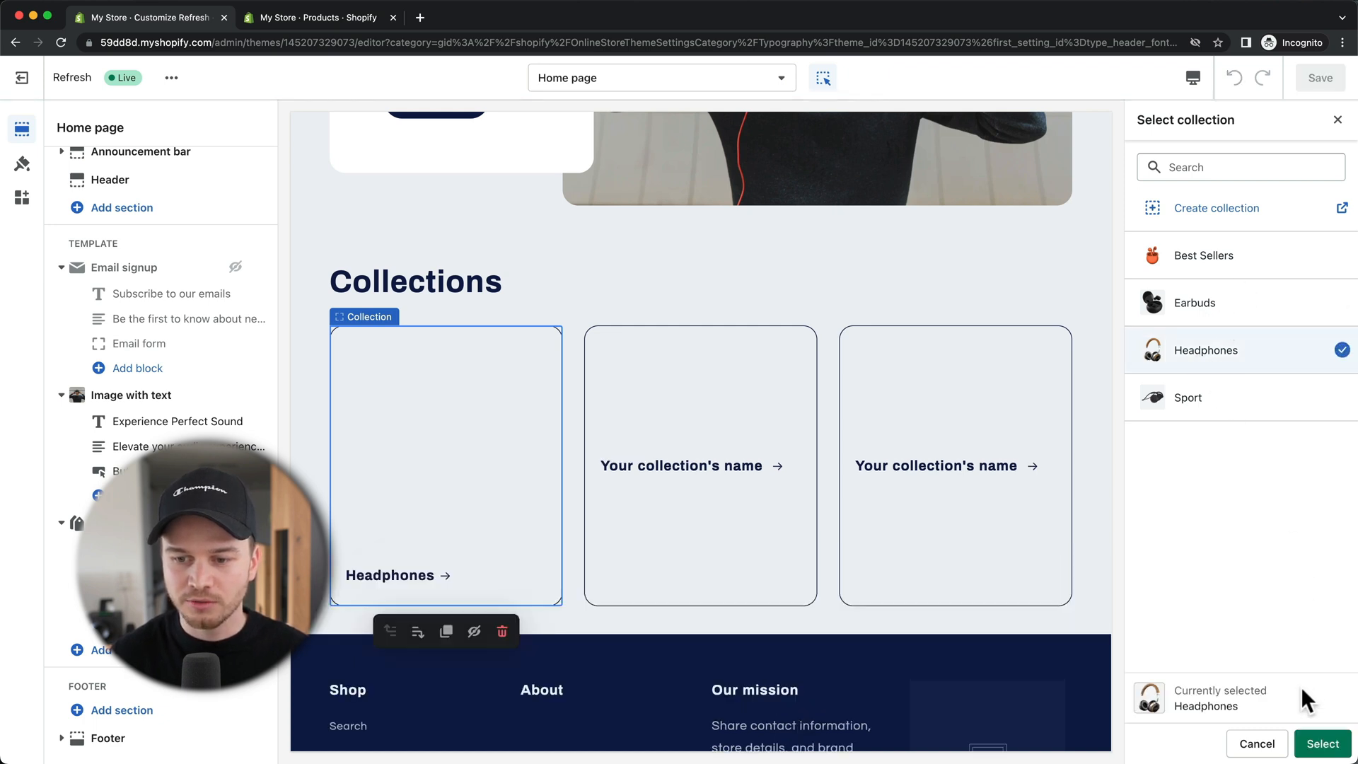
pyautogui.click(1309, 742)
# Step: Set the second and third cards to Earbuds and Sport, then select the Collection list section
pyautogui.click(721, 472)
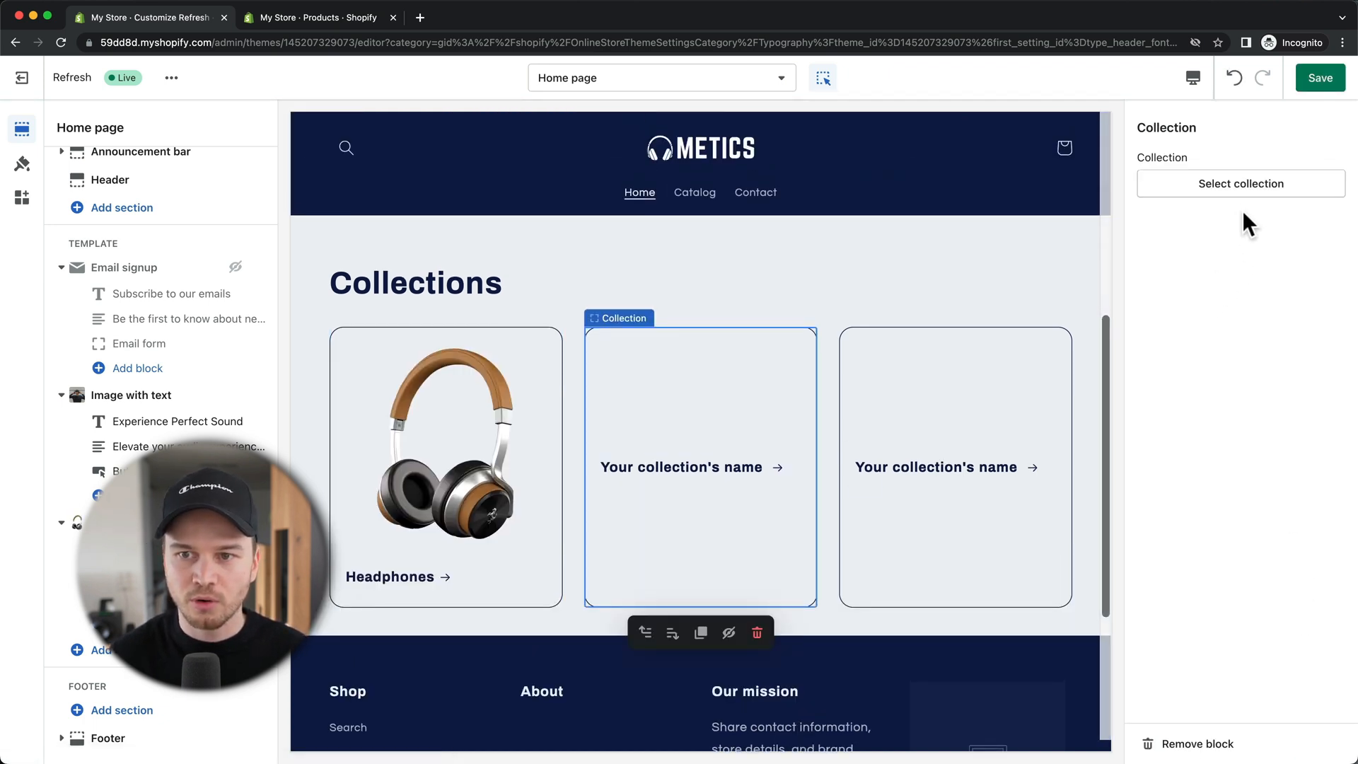
pyautogui.click(1224, 185)
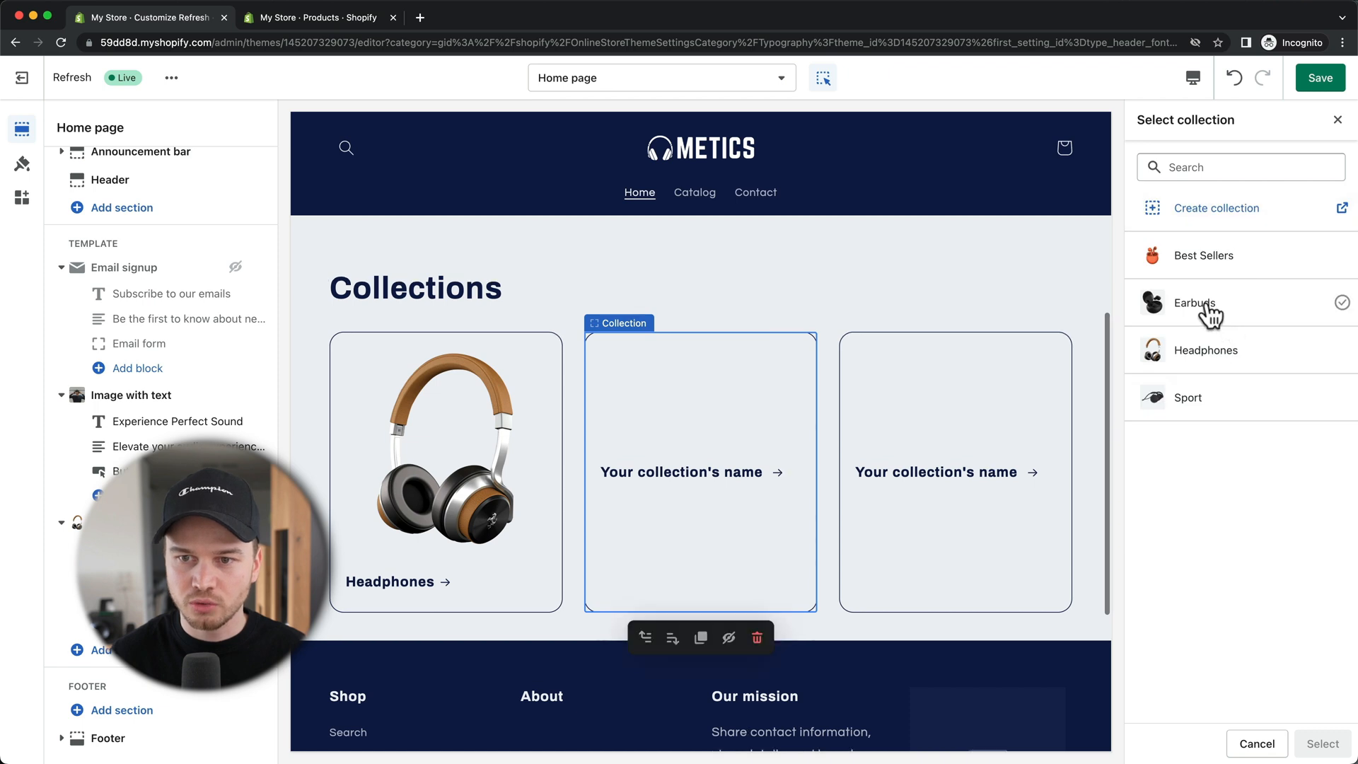
pyautogui.click(1209, 311)
pyautogui.click(1322, 744)
pyautogui.click(962, 474)
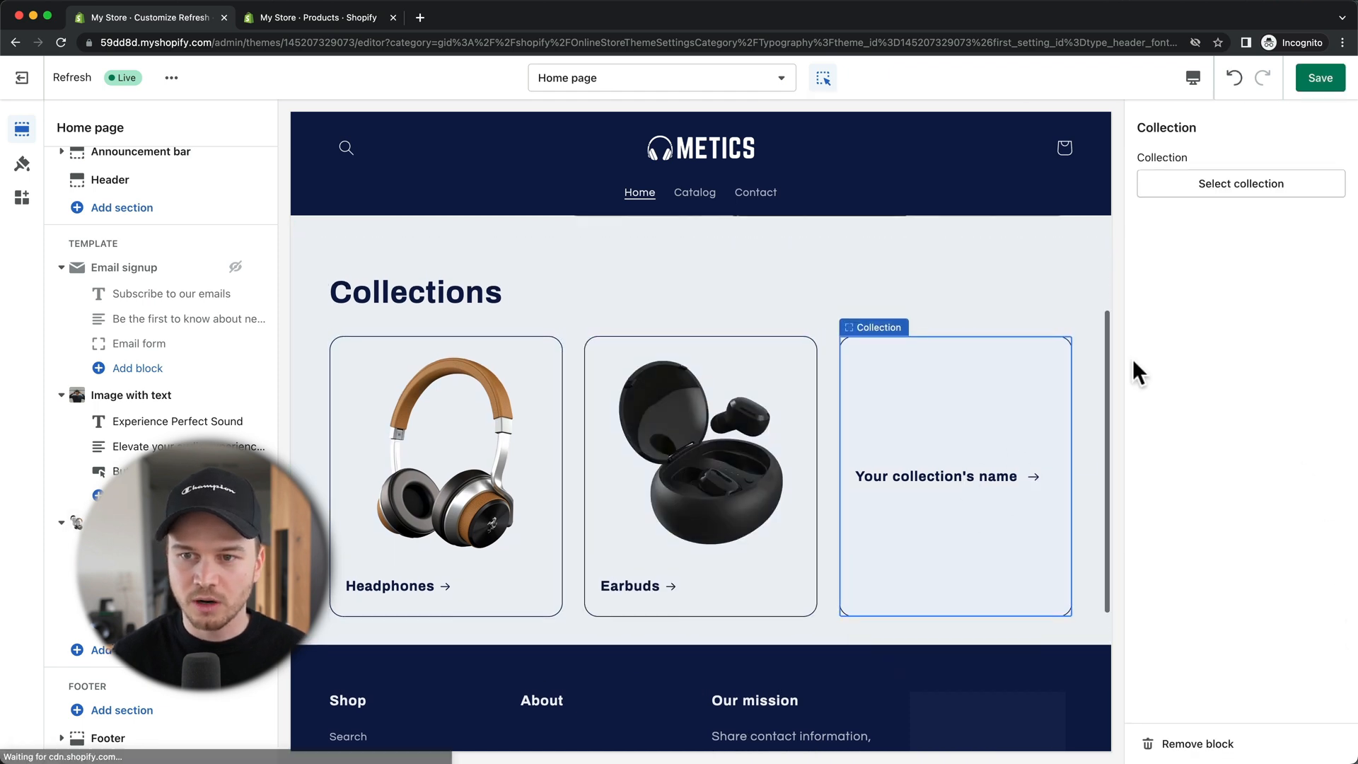
pyautogui.click(1238, 186)
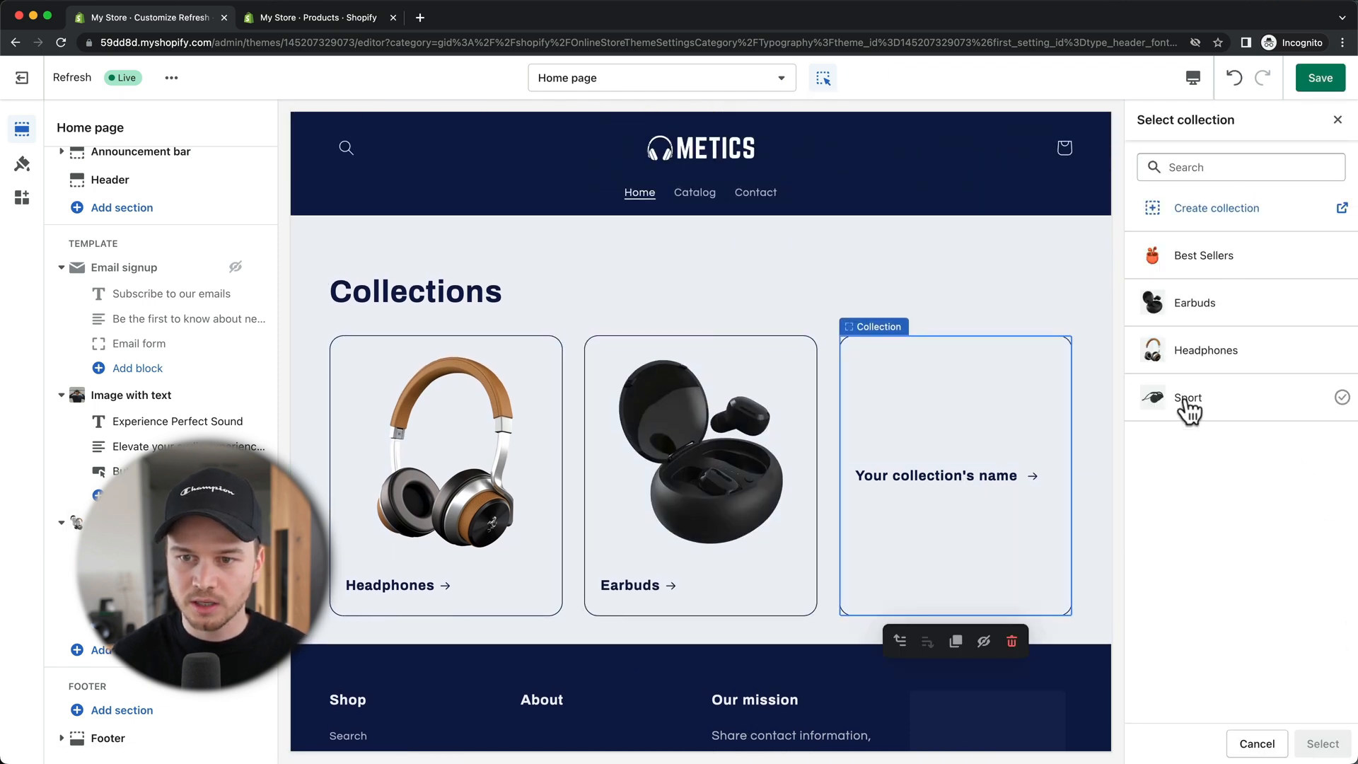
pyautogui.click(1187, 398)
pyautogui.click(1322, 743)
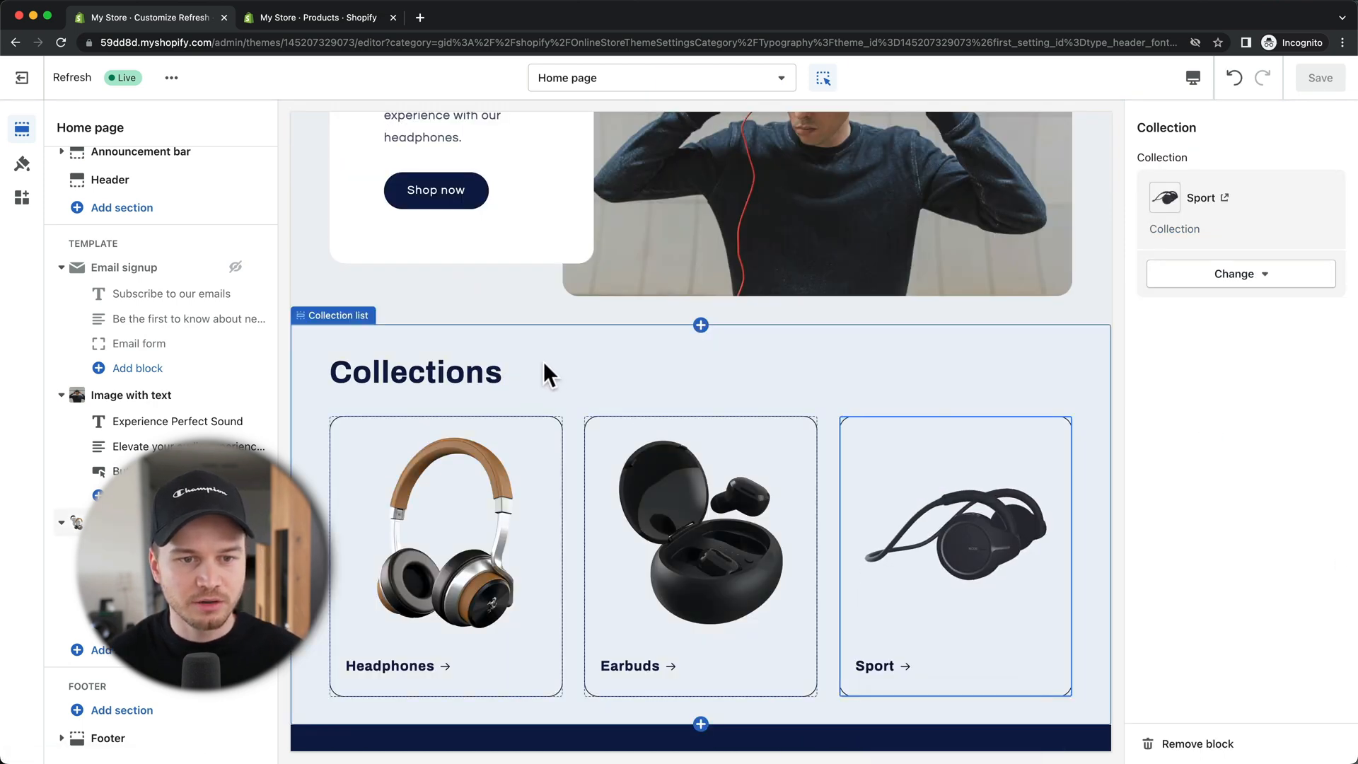
pyautogui.click(580, 367)
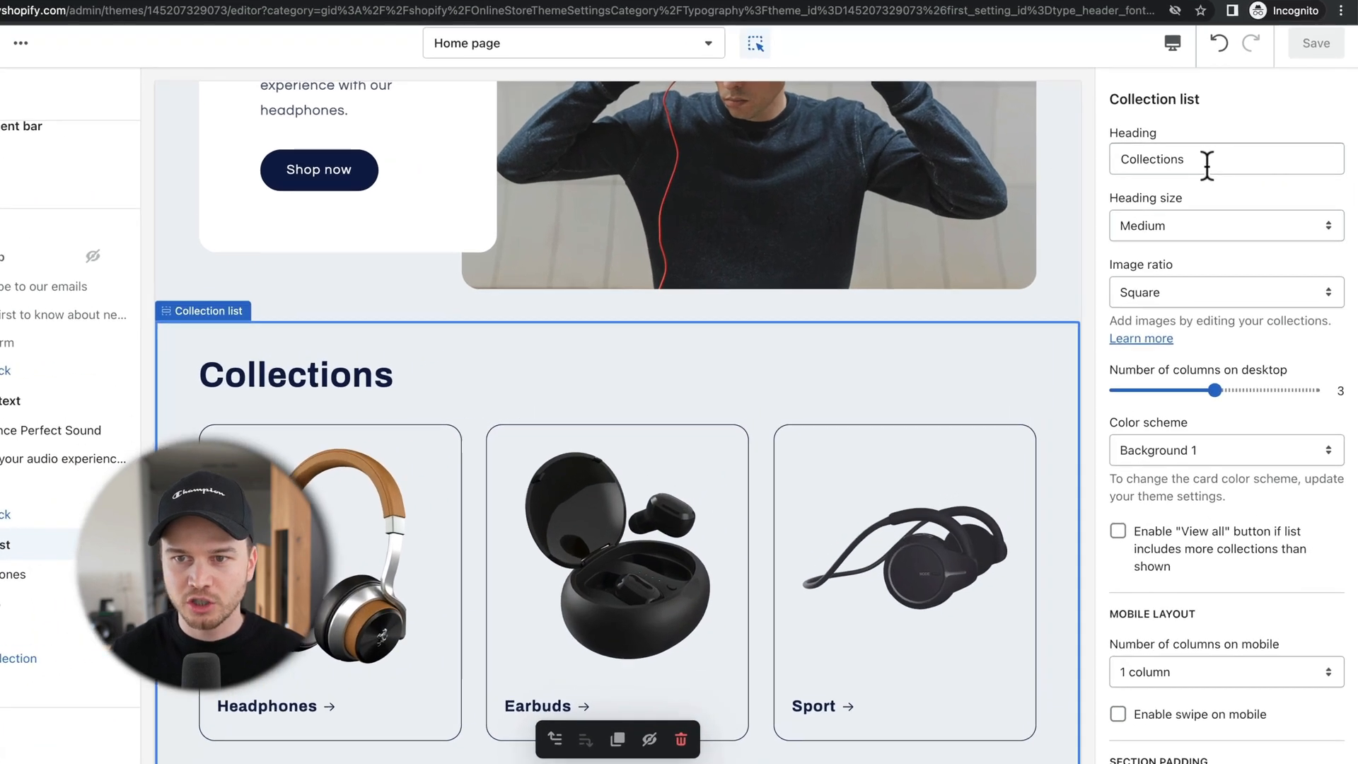
# Step: Change the collection list heading to 'Find your perfect headphones' at Small size and save
pyautogui.moveTo(1206, 165); pyautogui.dragTo(1124, 157)
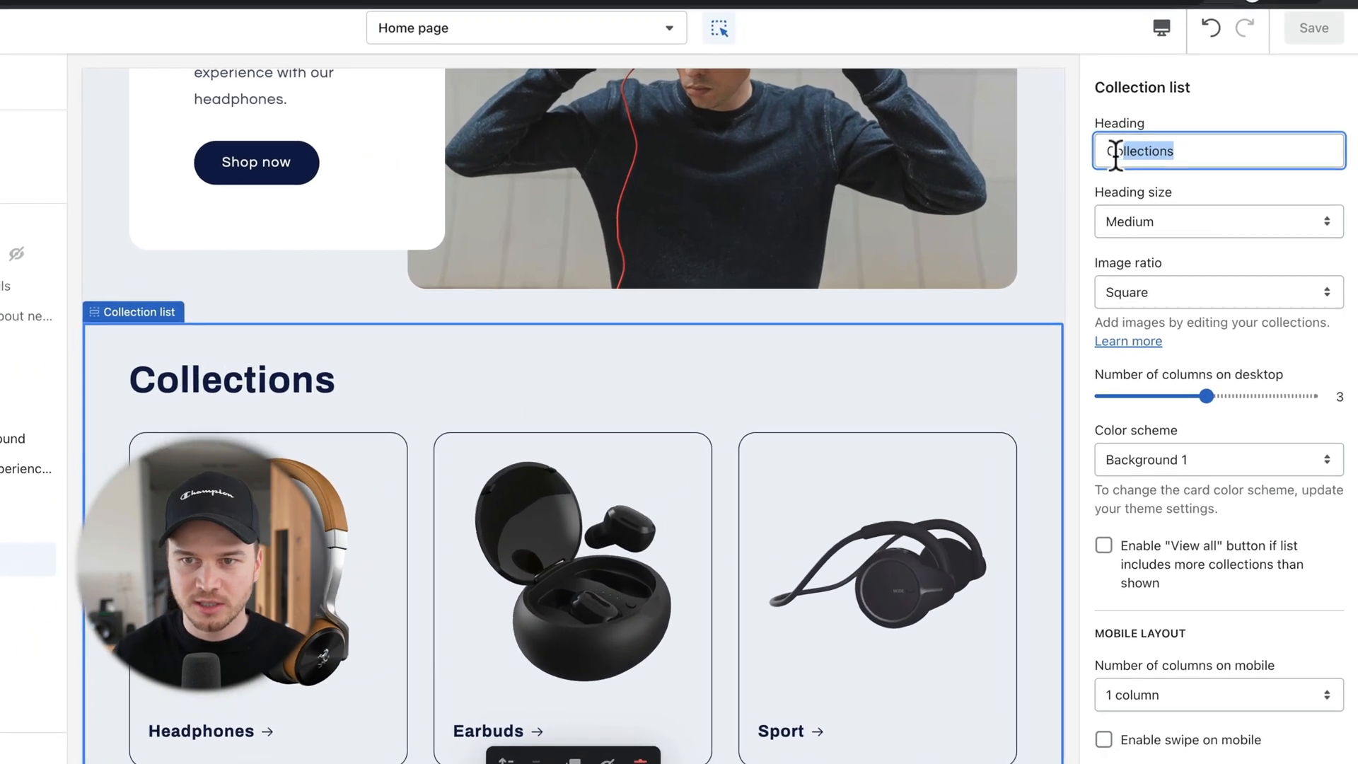
pyautogui.write('Find')
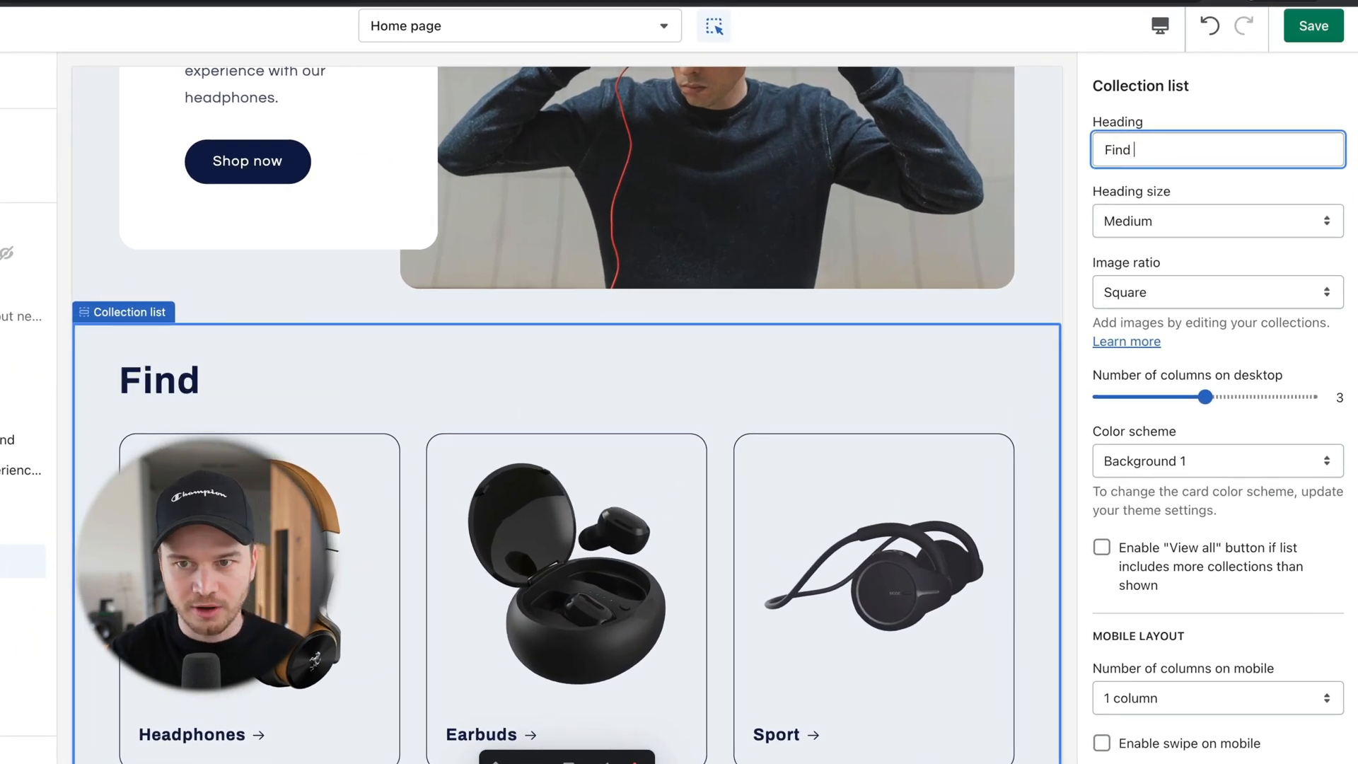
pyautogui.write(' your perfec')
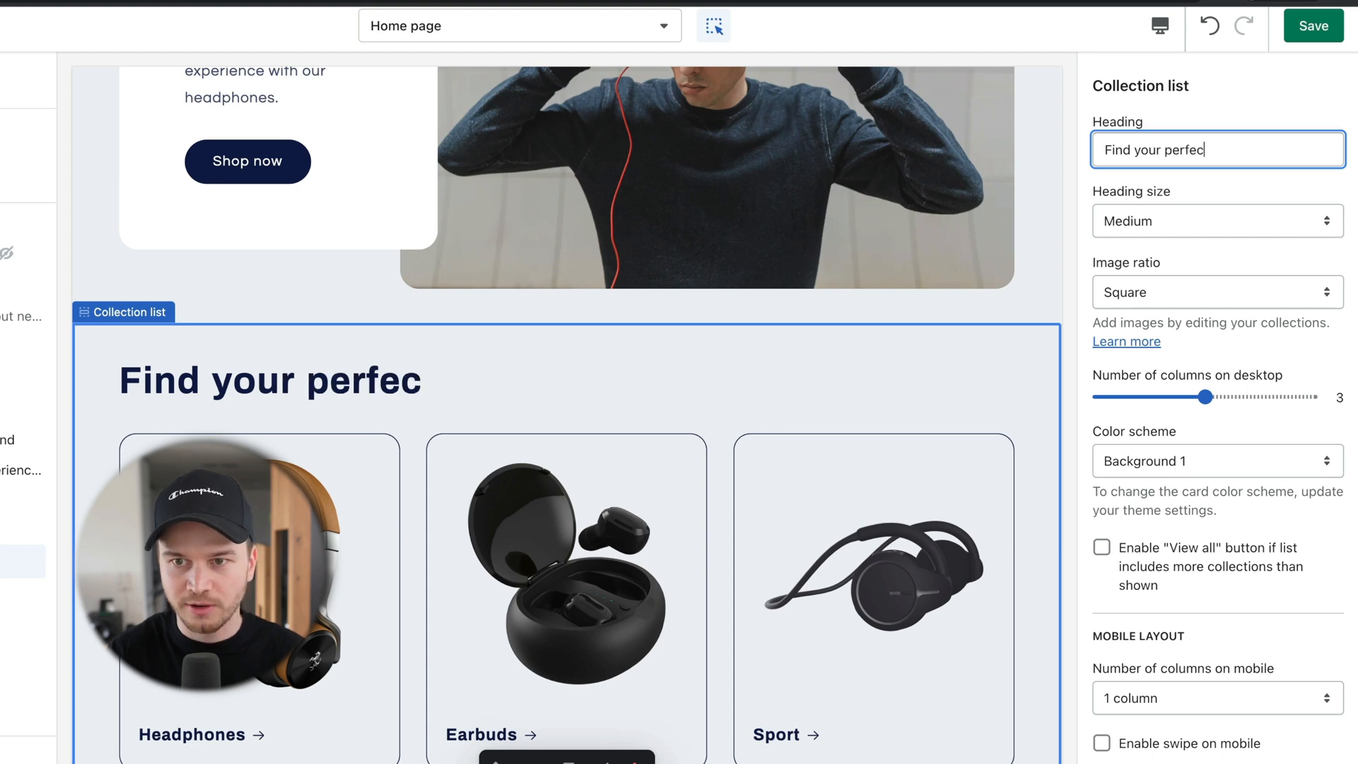
pyautogui.write('t headphones')
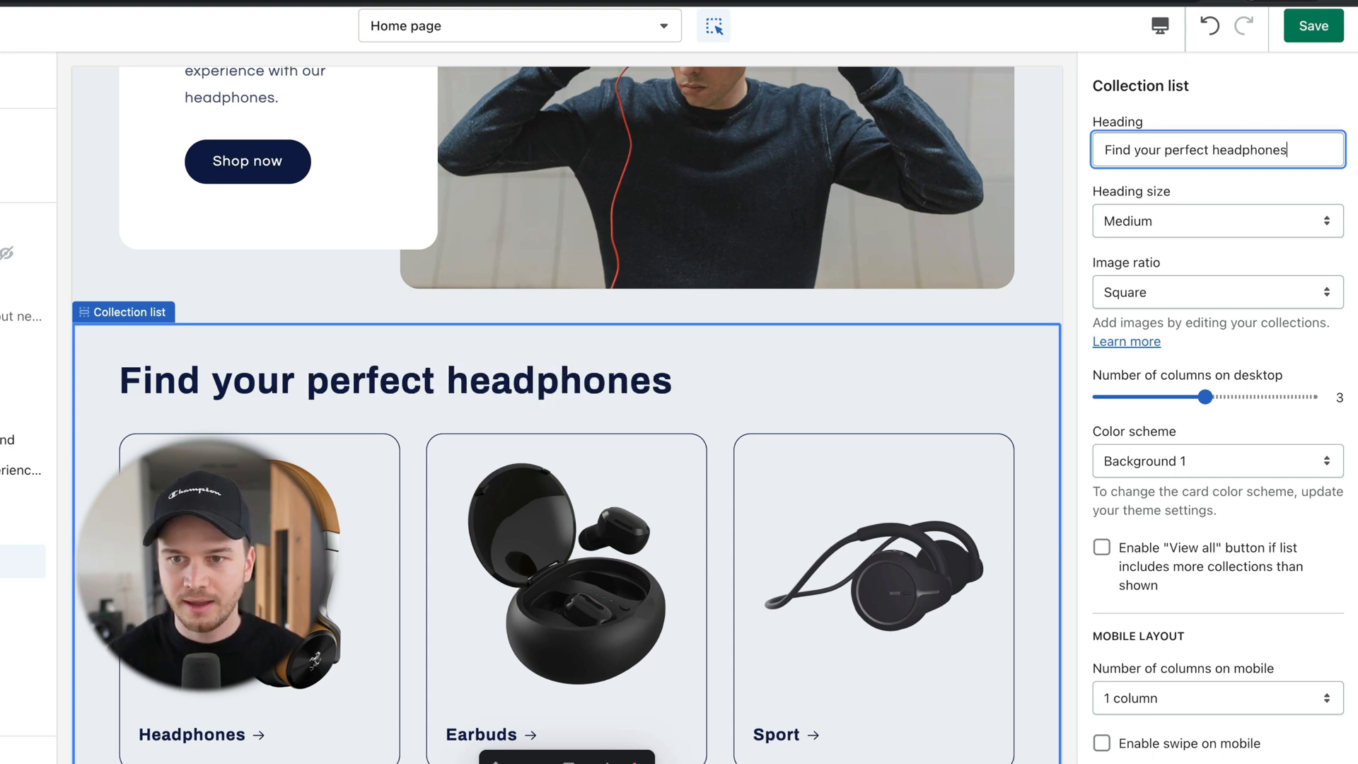
pyautogui.click(1126, 218)
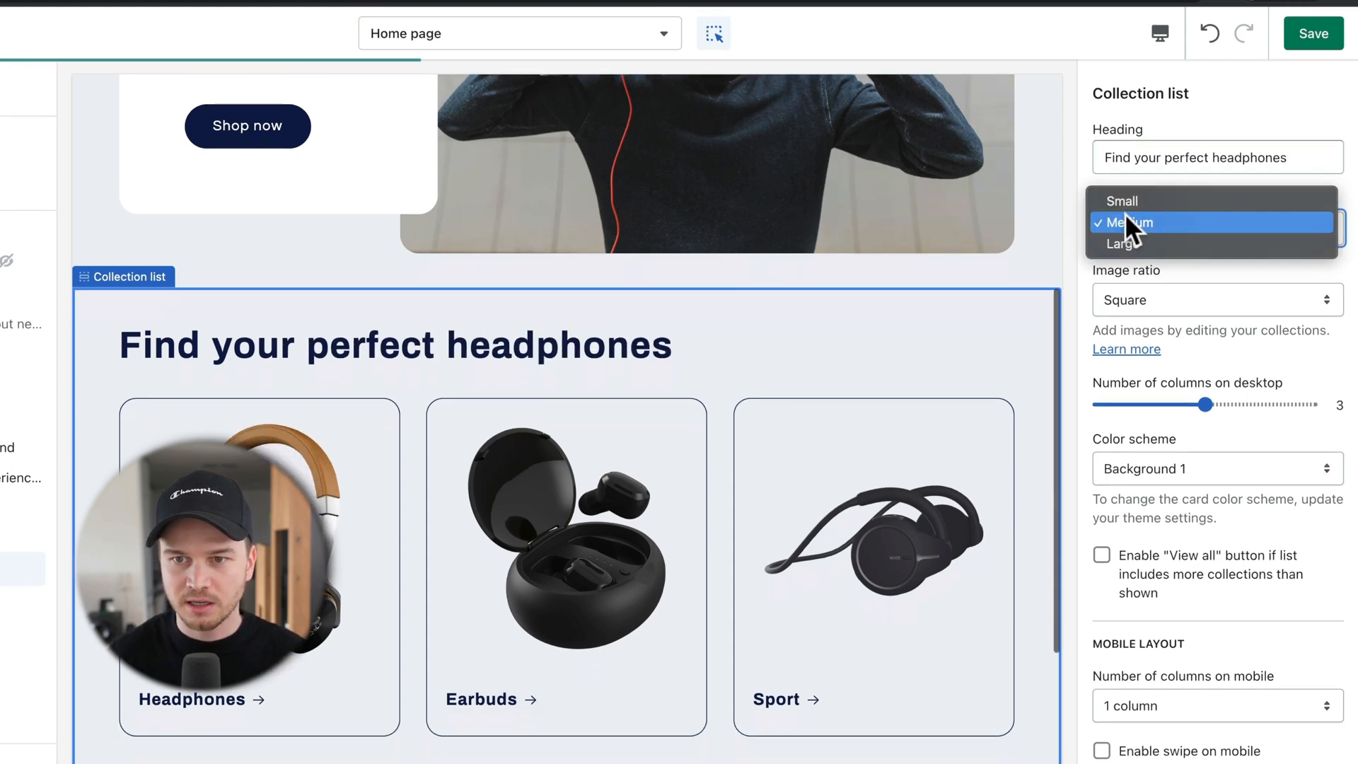
pyautogui.click(1128, 193)
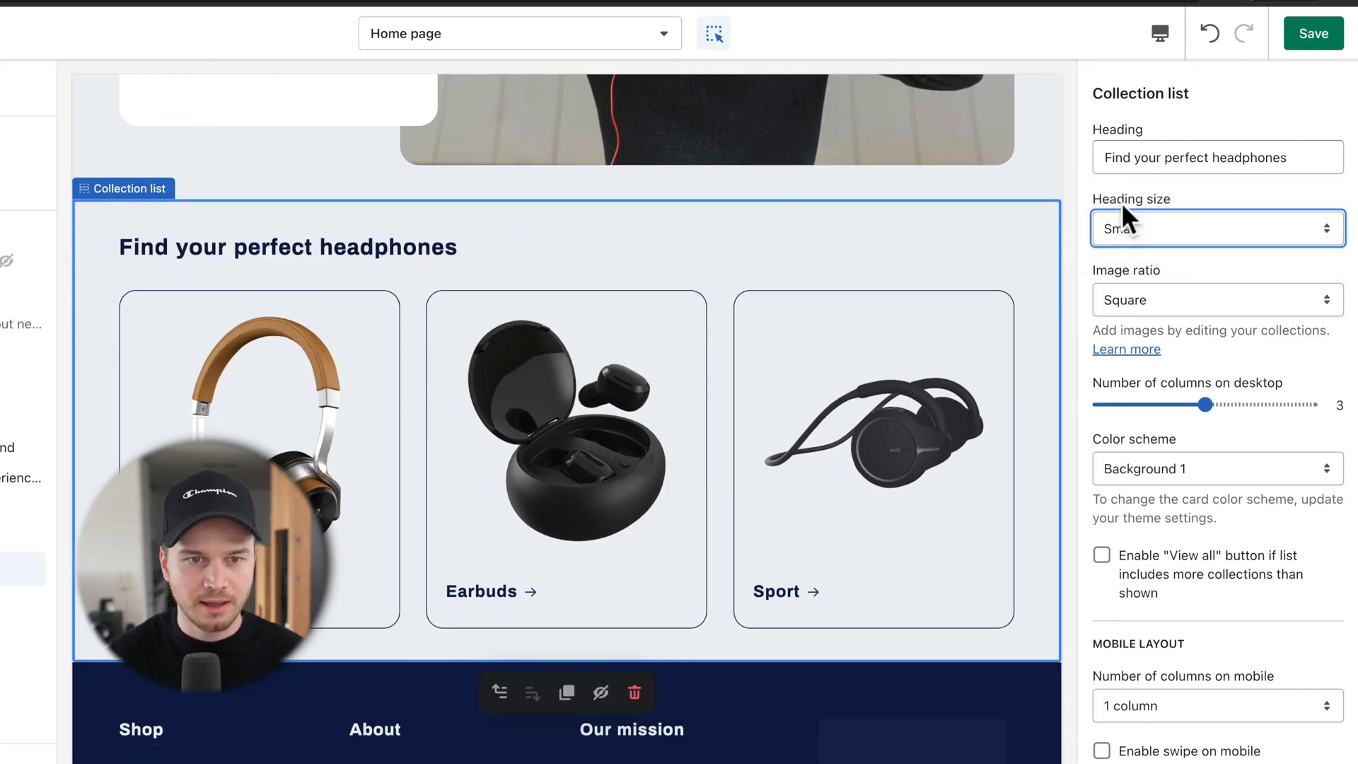
pyautogui.click(1314, 36)
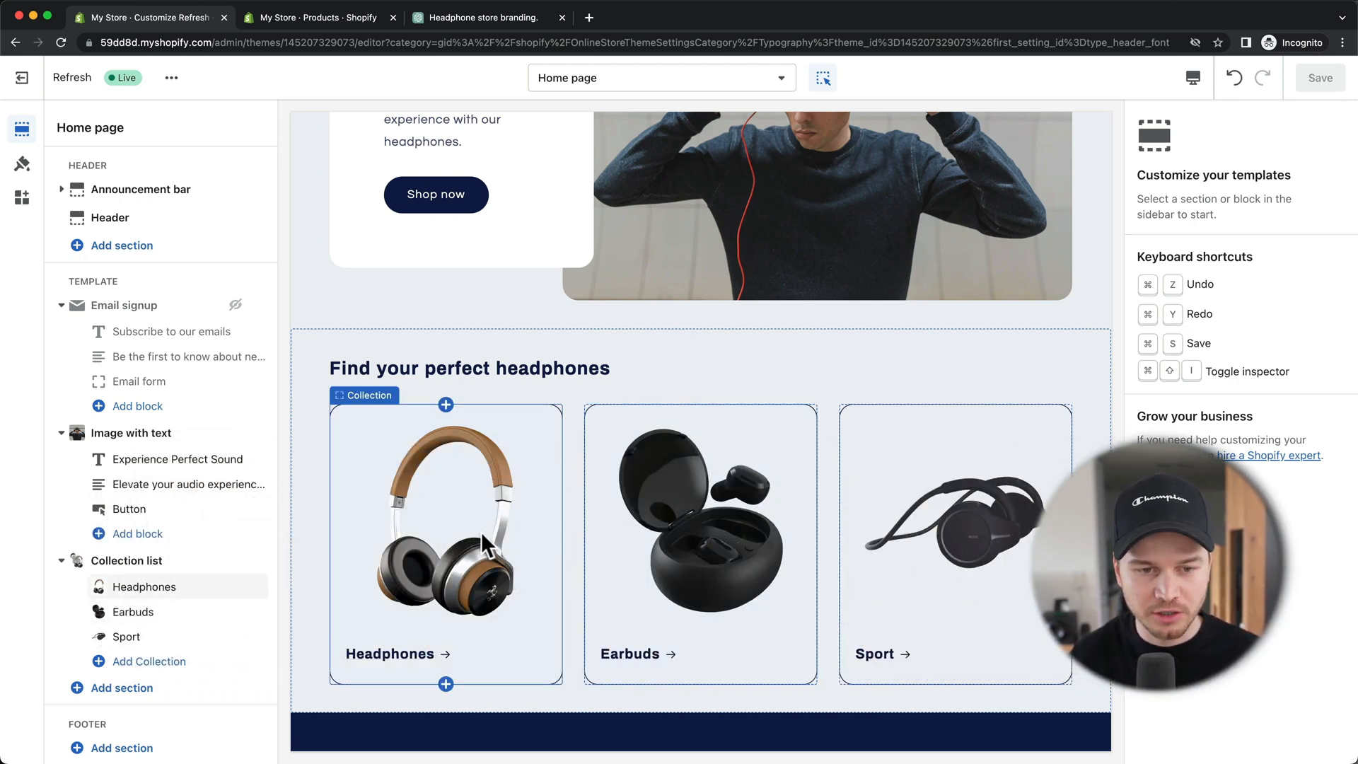
pyautogui.click(477, 532)
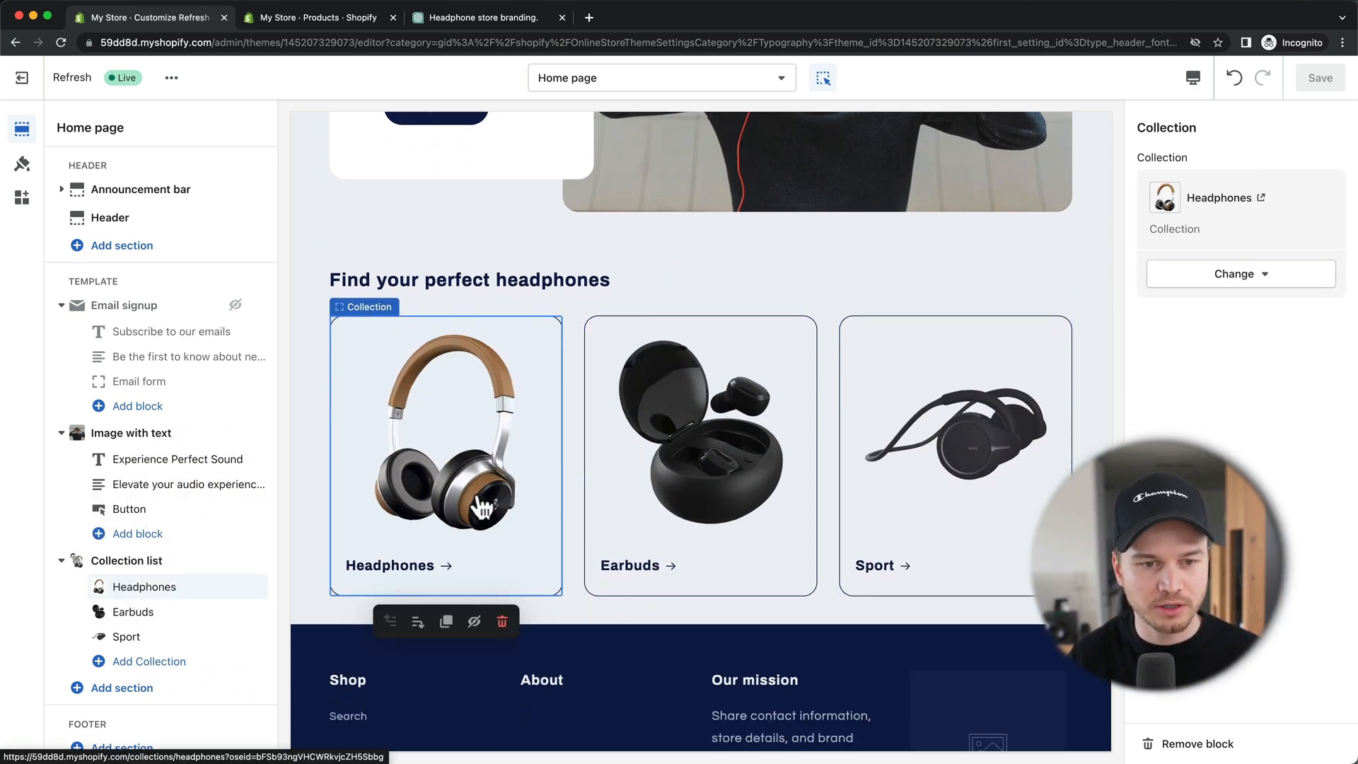
pyautogui.click(477, 493)
pyautogui.scroll(-3, 795, 267)
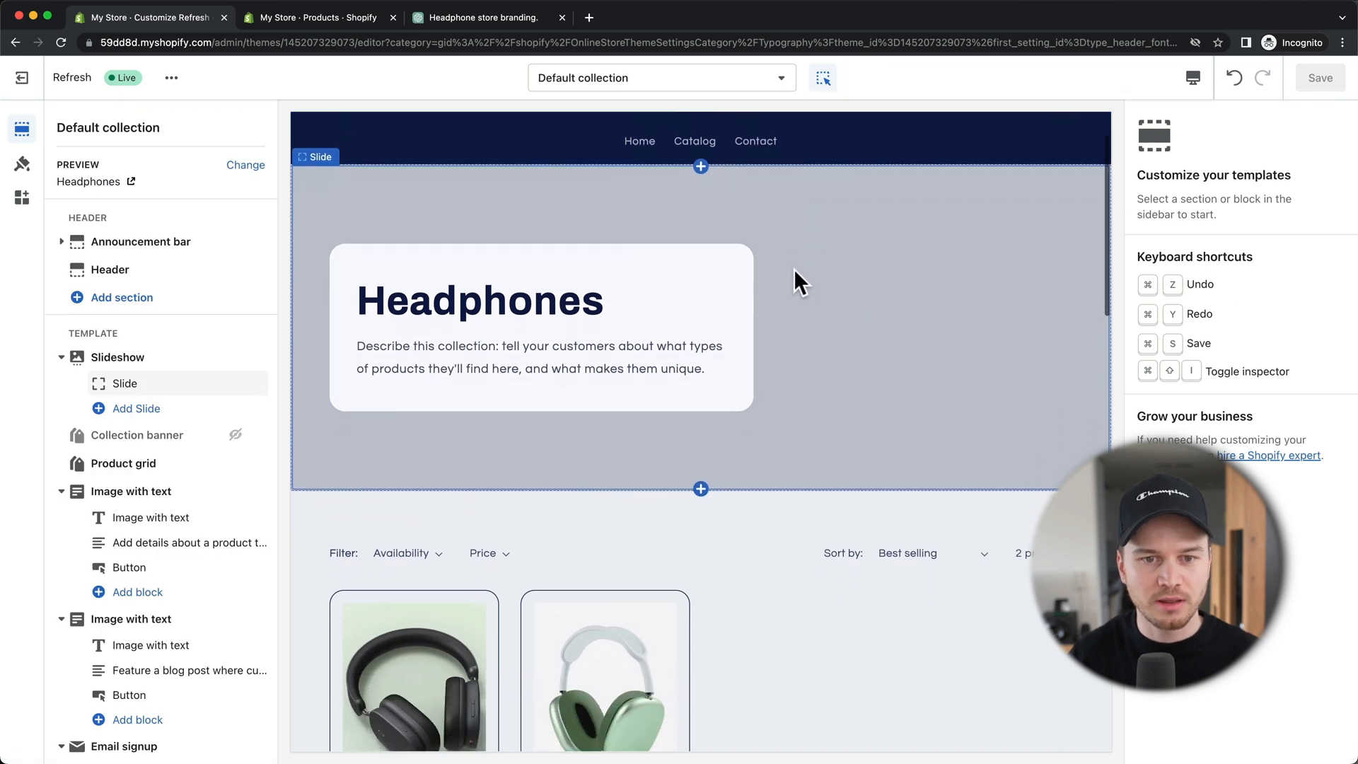
pyautogui.scroll(-2, 792, 270)
pyautogui.scroll(1, 761, 411)
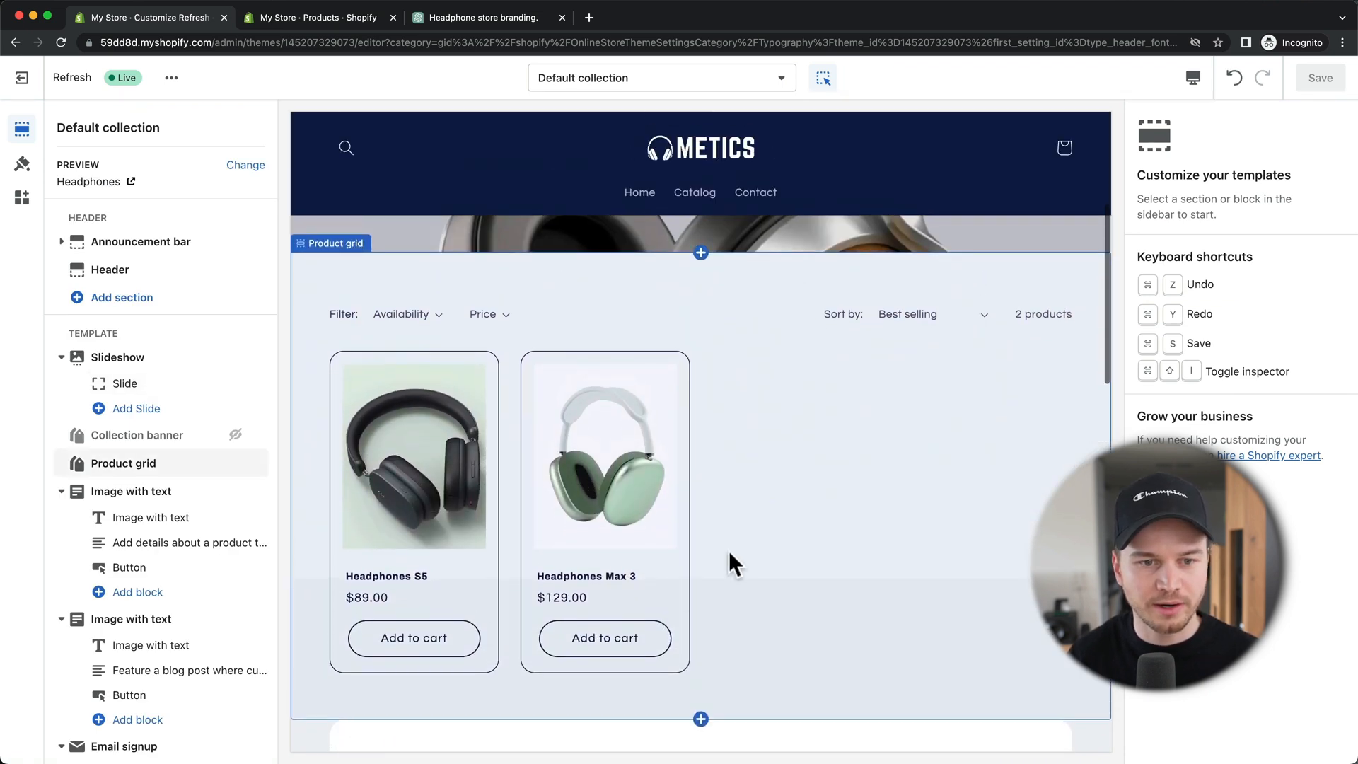
pyautogui.scroll(5, 783, 501)
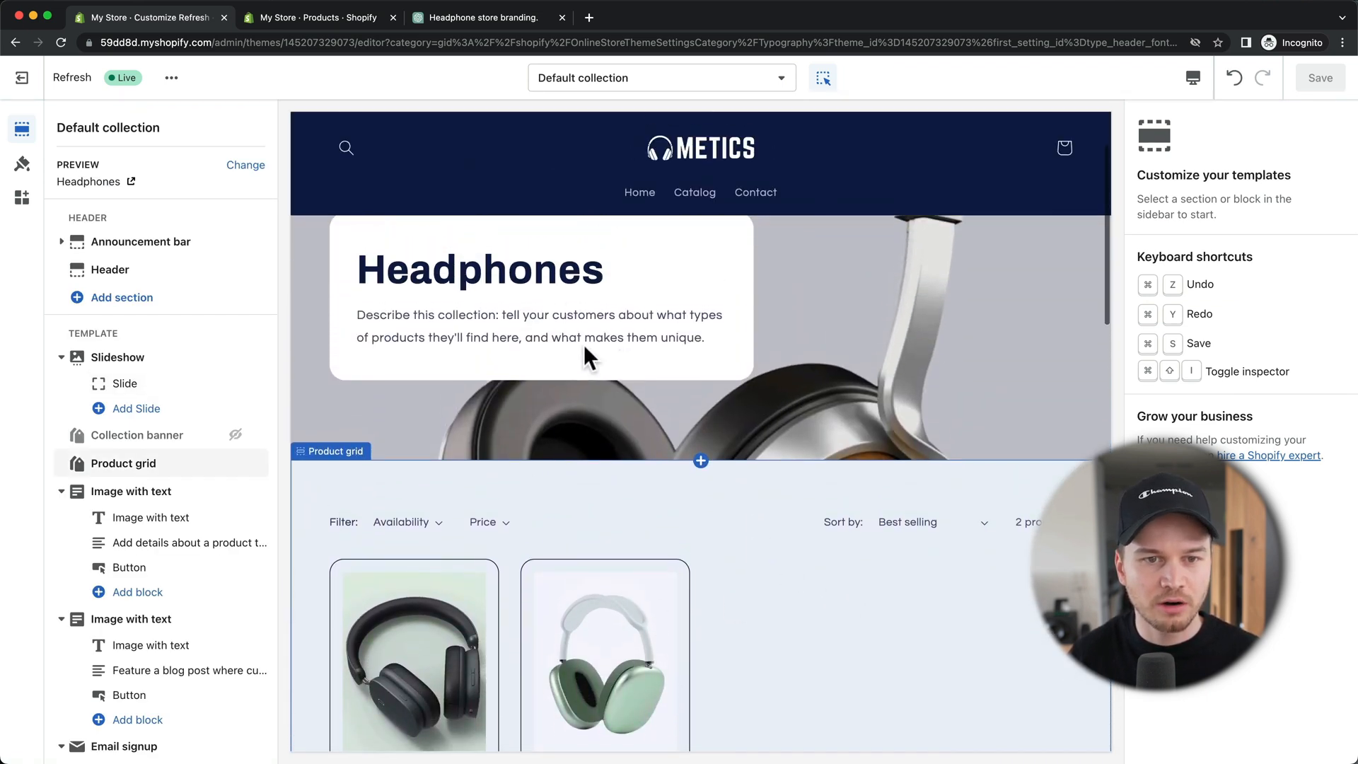
pyautogui.scroll(1, 599, 344)
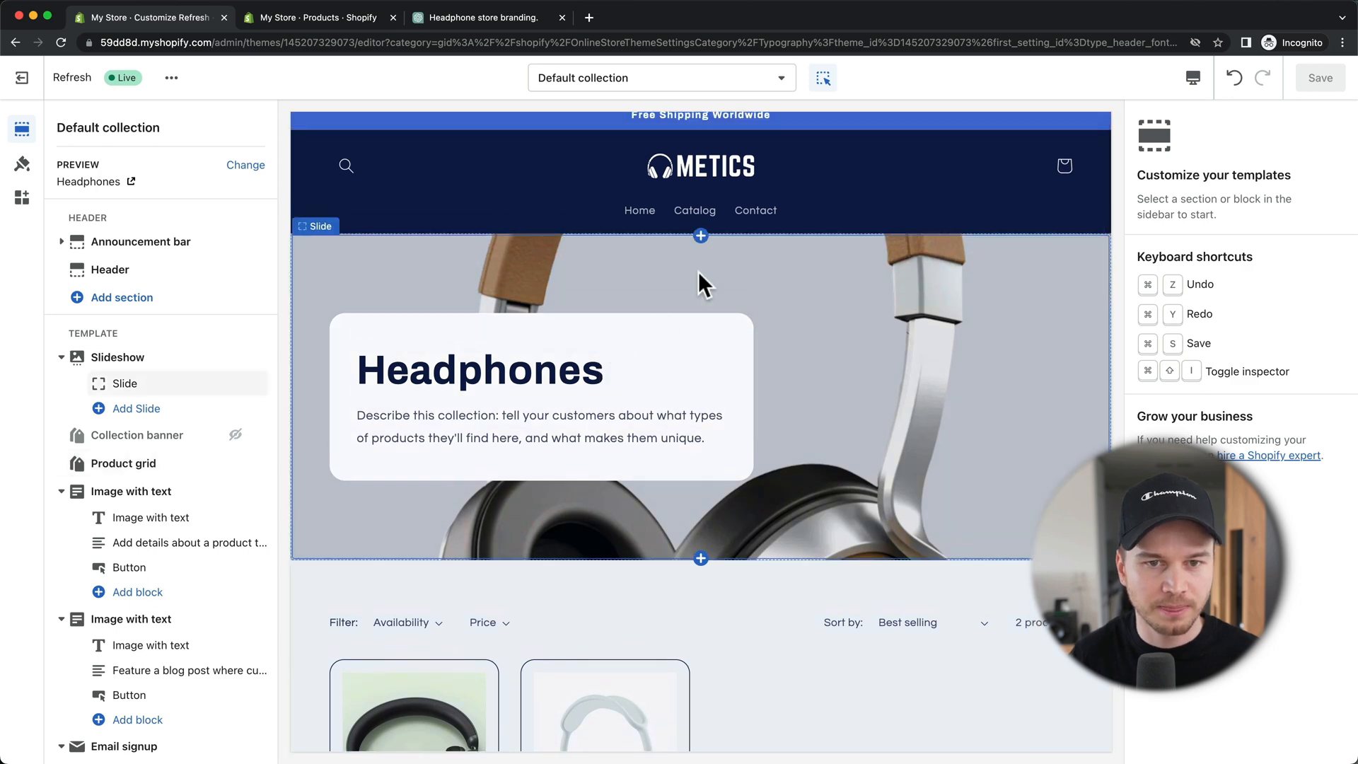
pyautogui.click(694, 86)
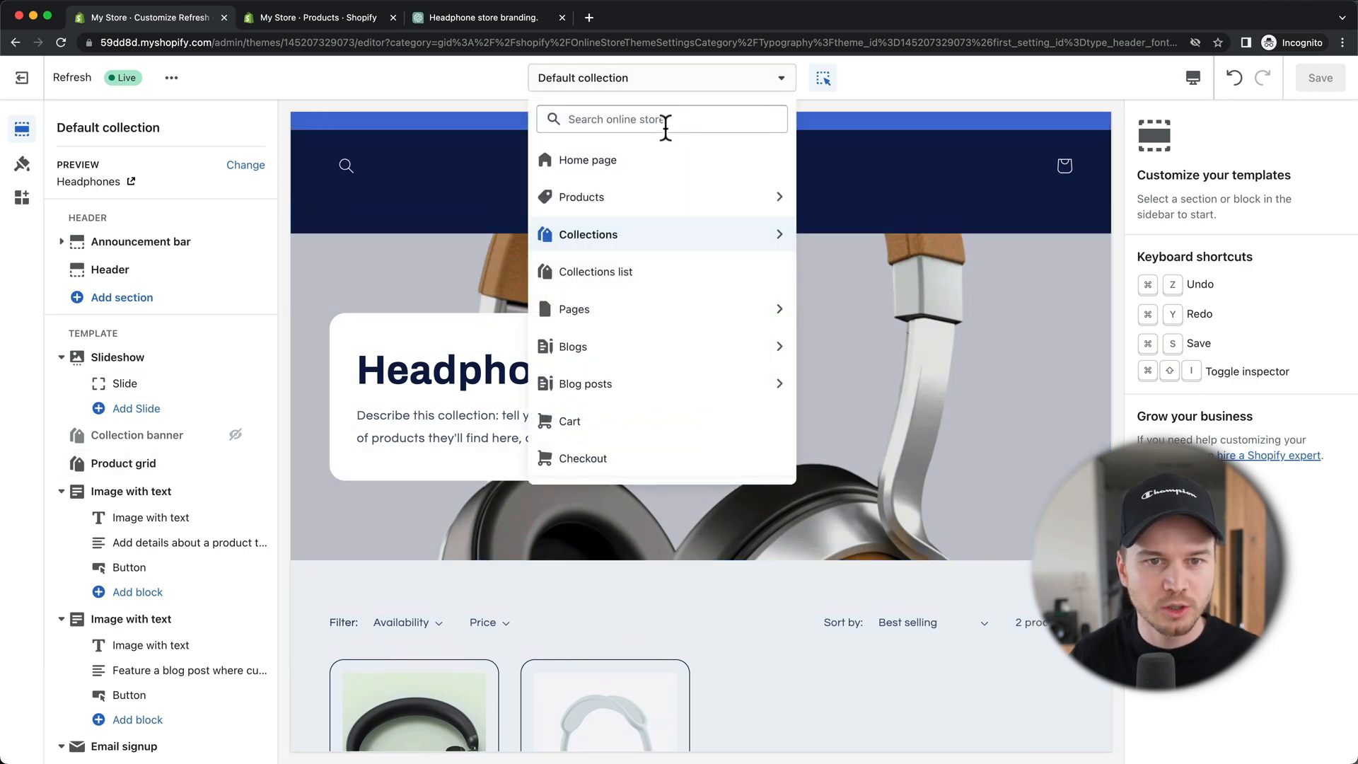
pyautogui.click(623, 151)
pyautogui.scroll(-8, 757, 442)
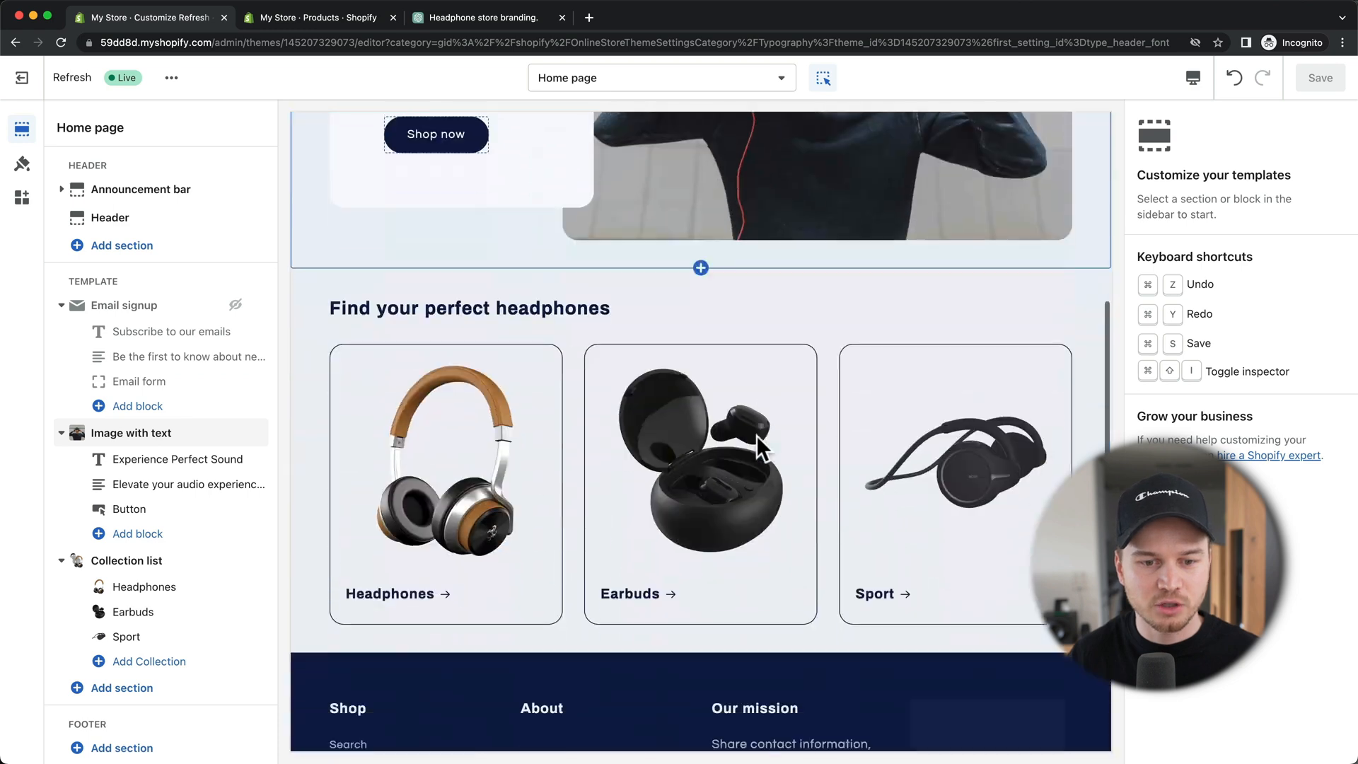
pyautogui.click(757, 436)
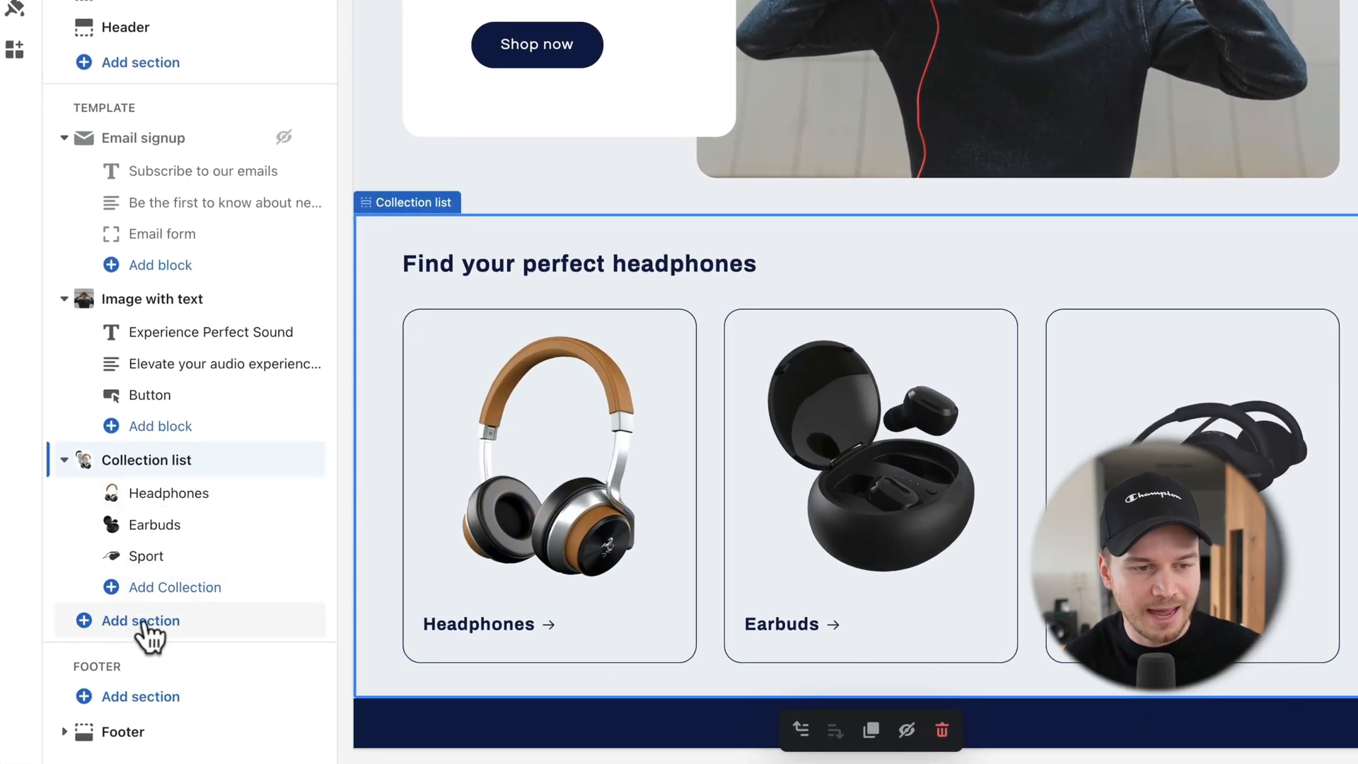
# Step: Add an Image with text section to the home page and duplicate it
pyautogui.click(144, 625)
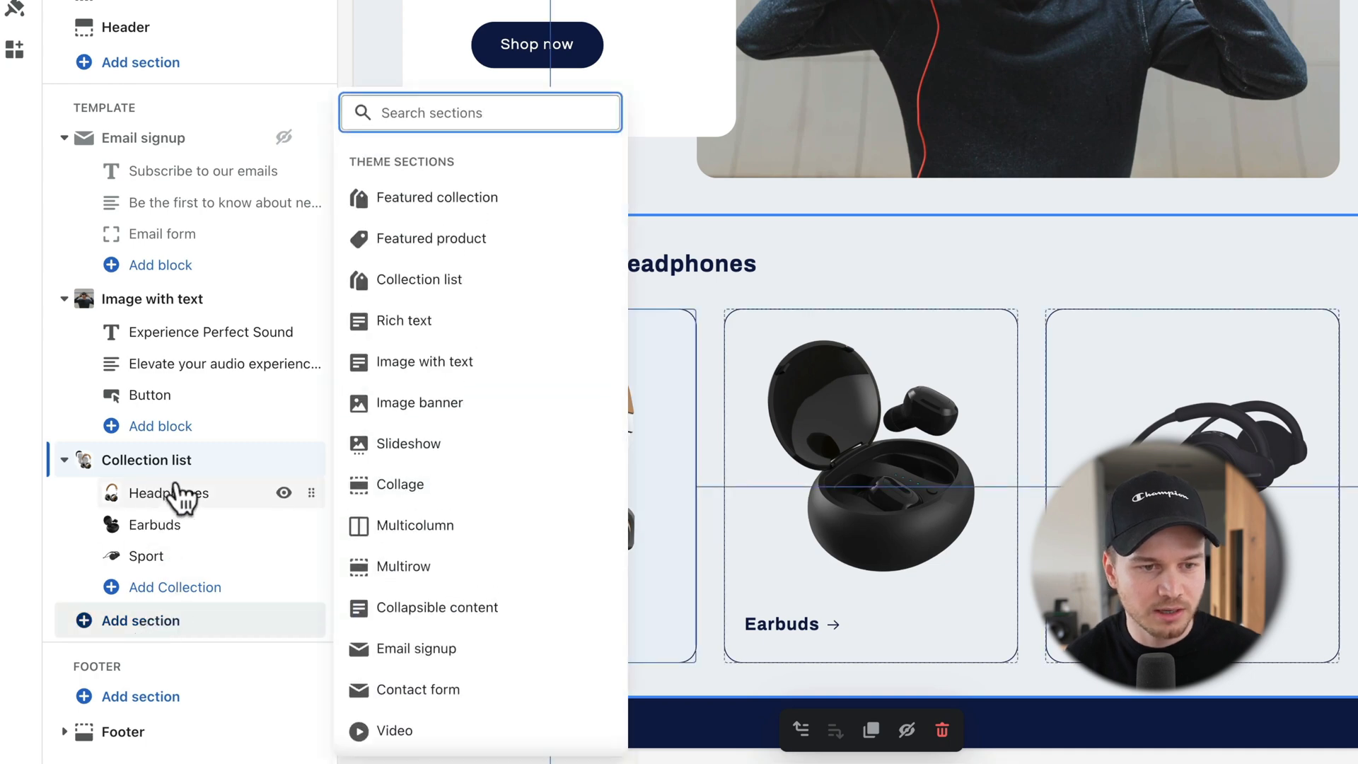
pyautogui.click(465, 362)
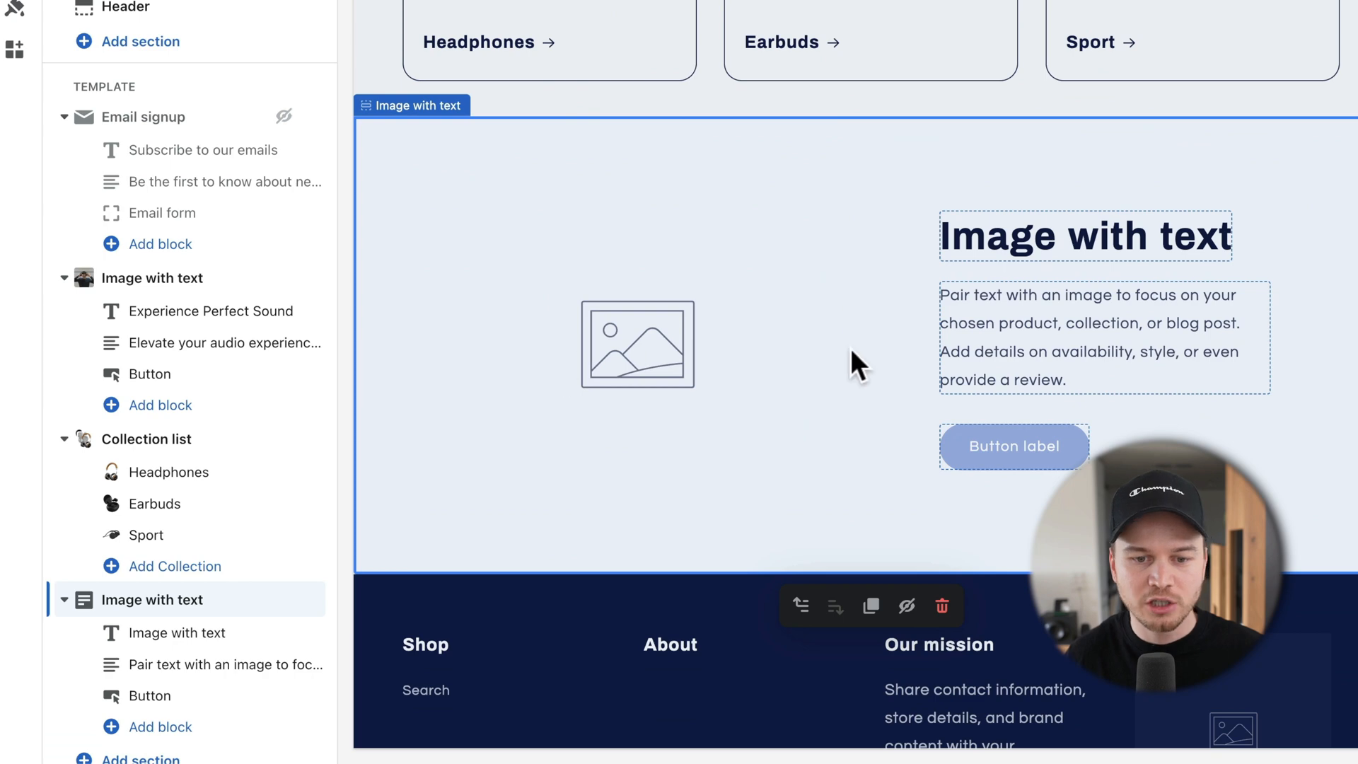
pyautogui.click(870, 605)
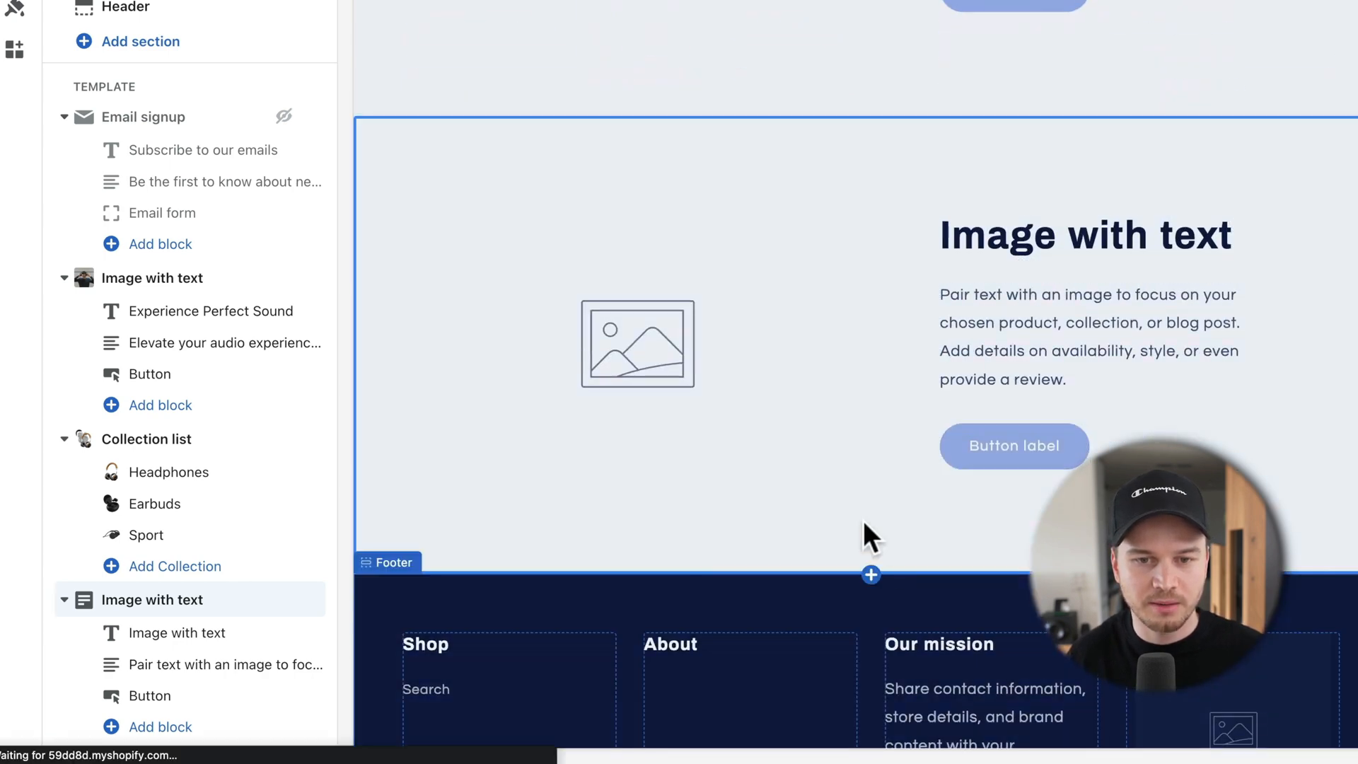
# Step: Select the lower Image with text section to edit its settings
pyautogui.scroll(5, 898, 374)
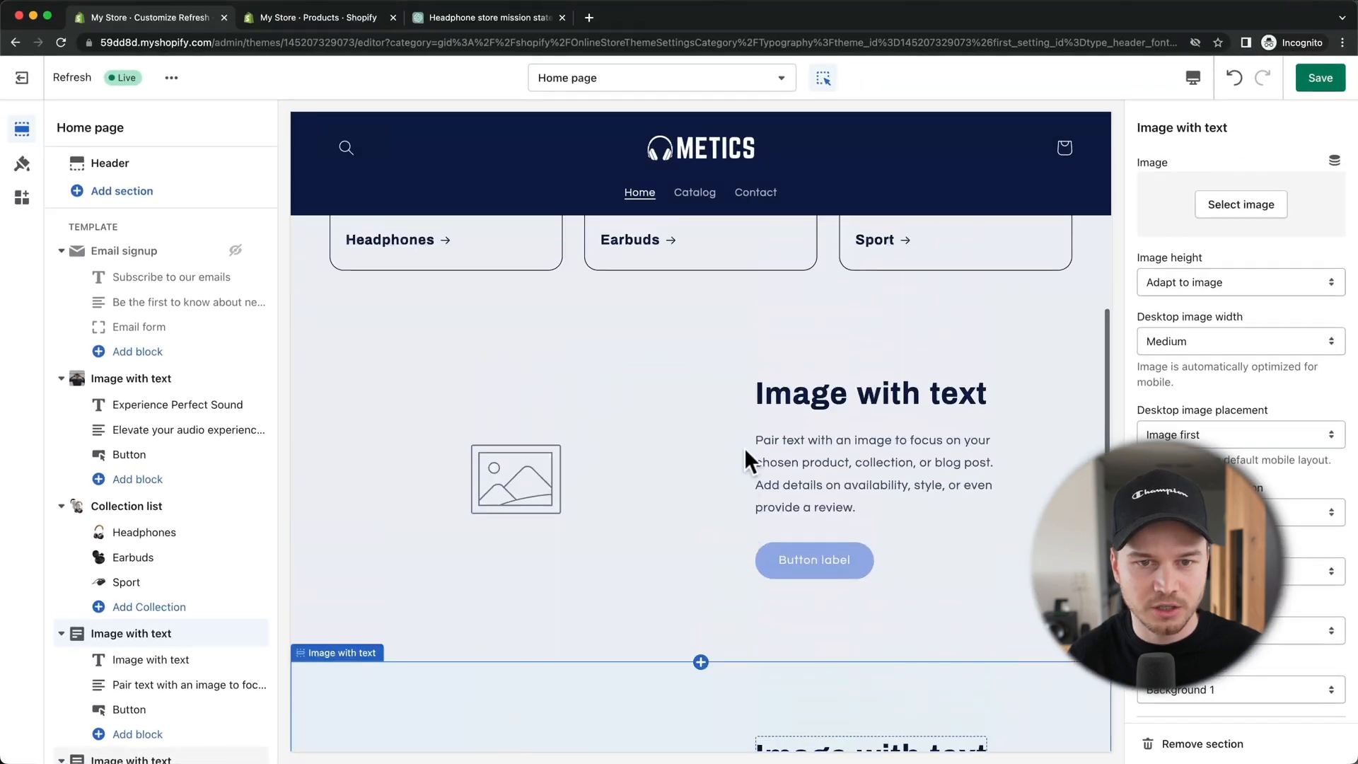
pyautogui.scroll(-3, 756, 457)
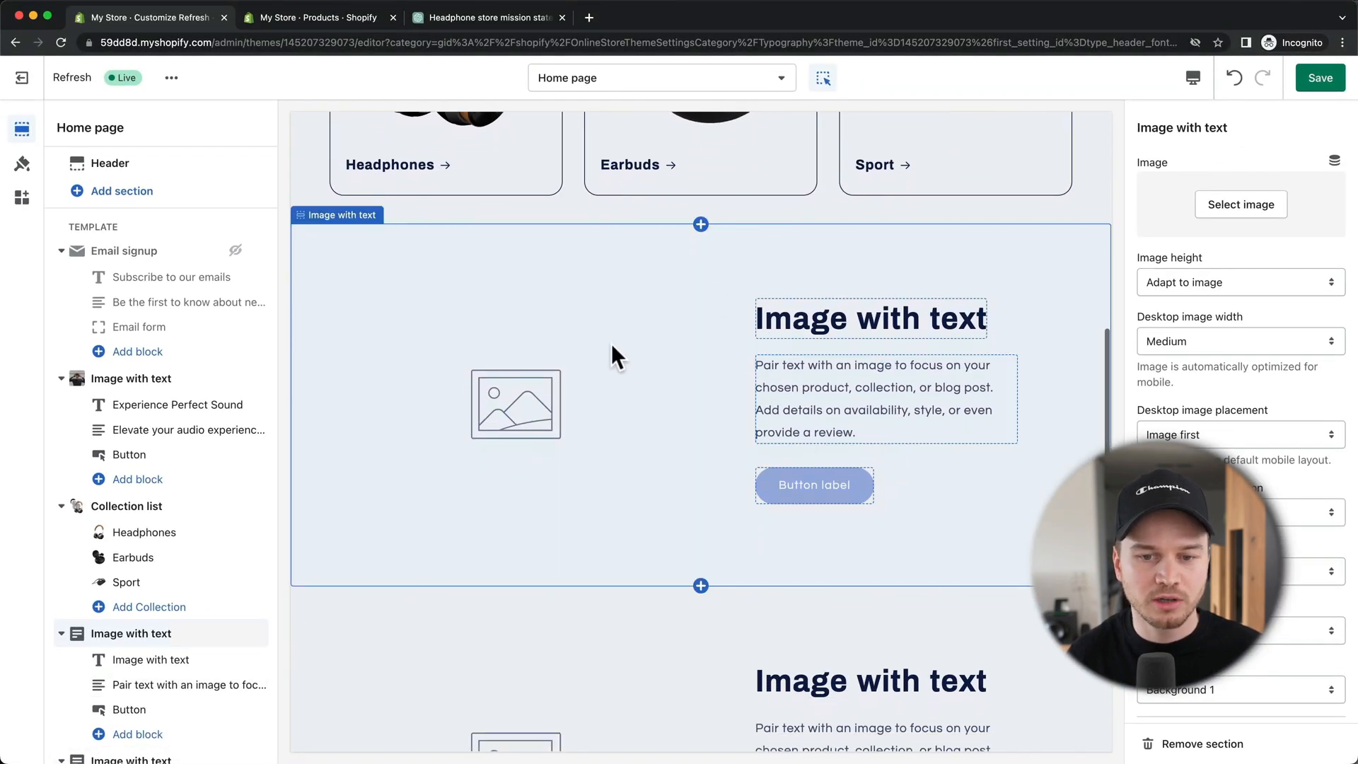
pyautogui.scroll(-6, 919, 506)
pyautogui.scroll(2, 664, 612)
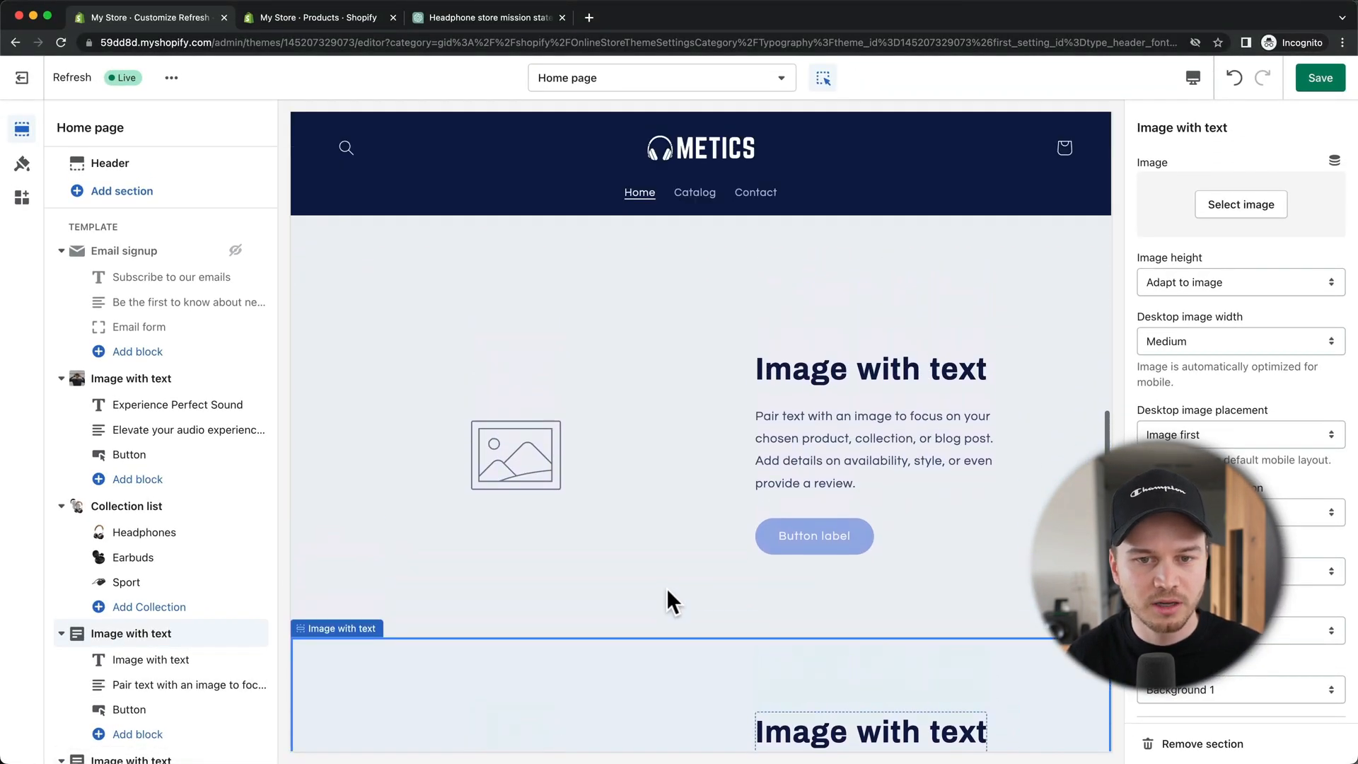
pyautogui.scroll(-5, 667, 601)
pyautogui.click(715, 320)
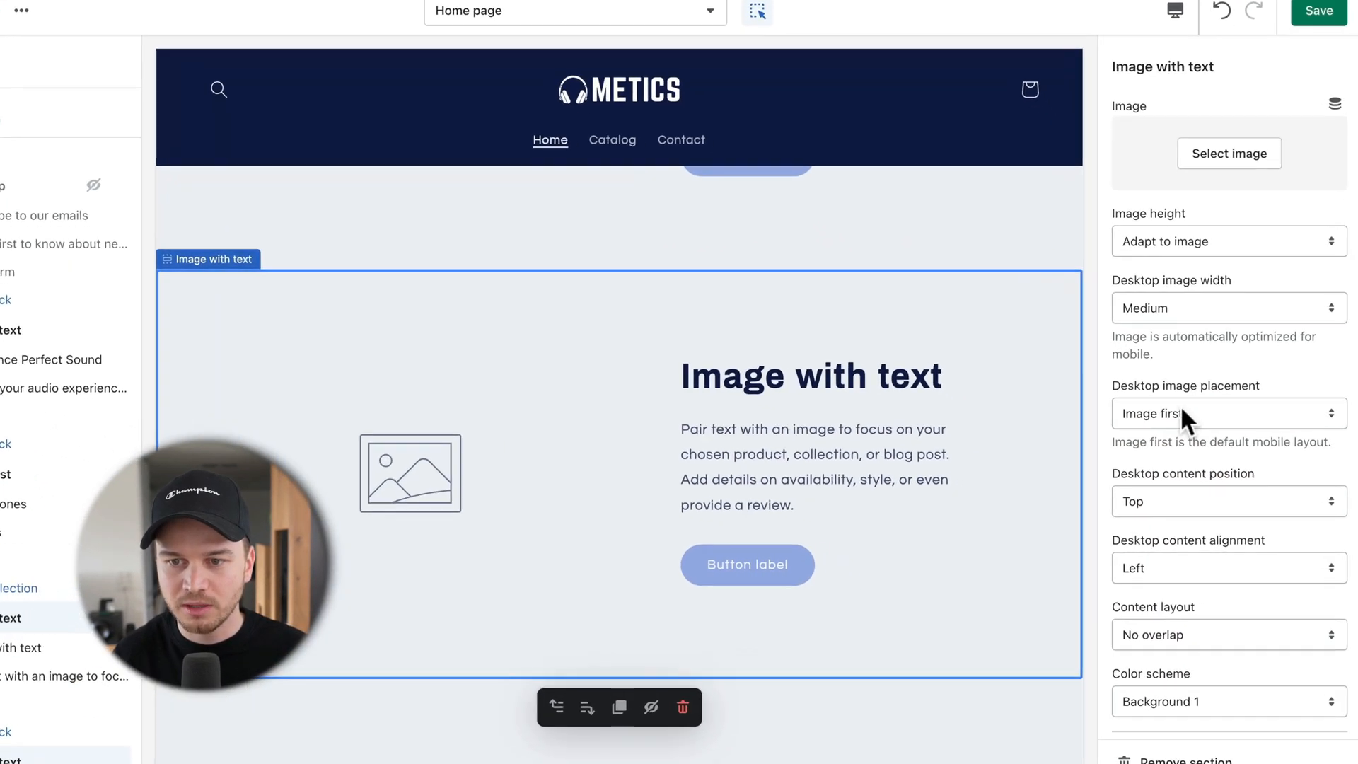
# Step: Set desktop image placement to Image second and retitle the upper section 'Noise Cancelling'
pyautogui.click(1173, 434)
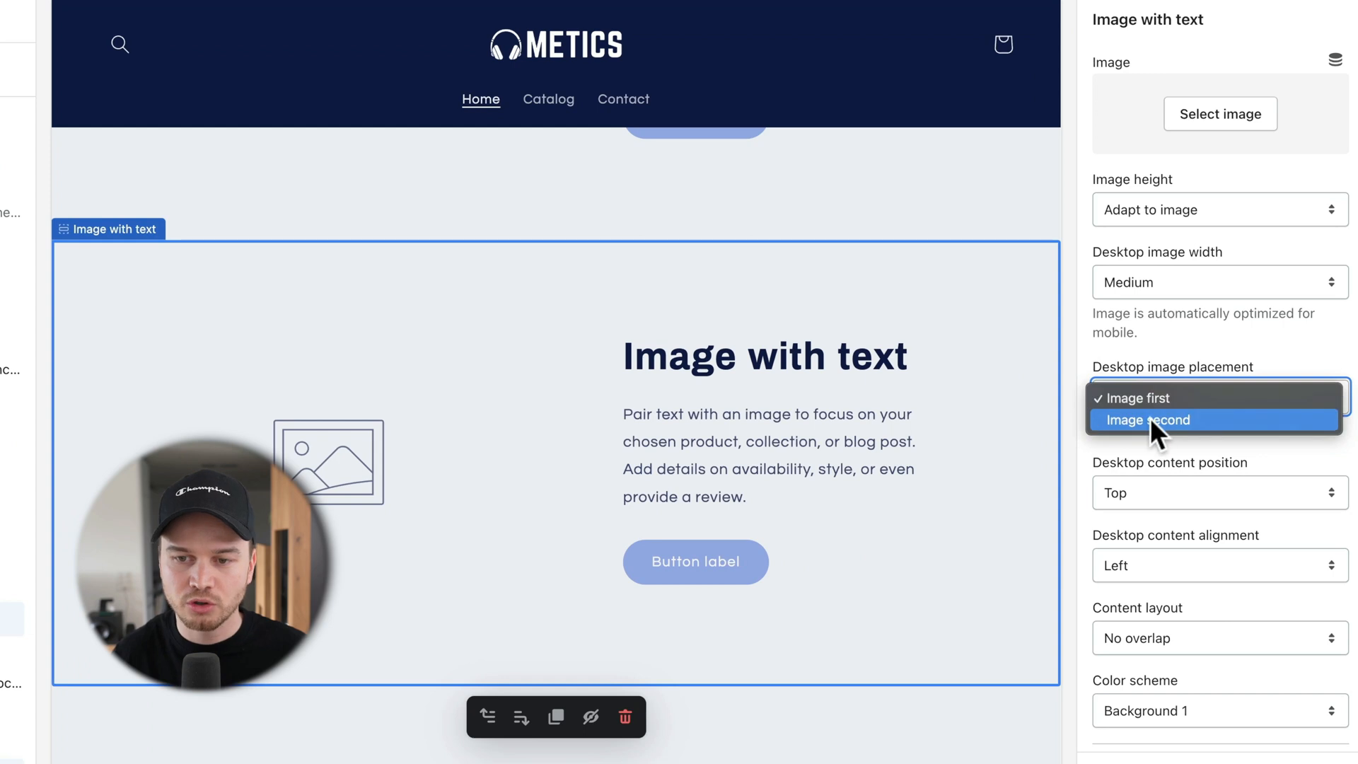
pyautogui.click(1150, 419)
pyautogui.scroll(4, 693, 488)
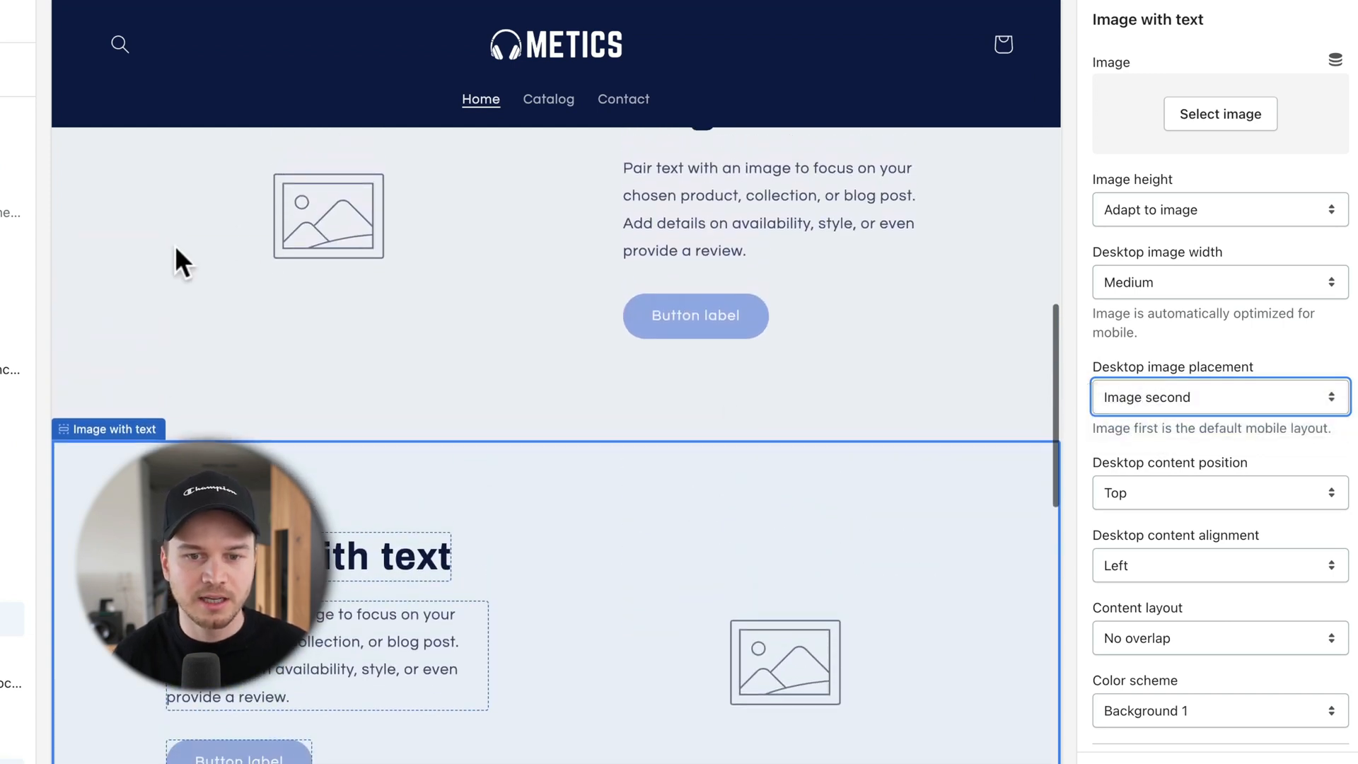
pyautogui.scroll(1, 813, 506)
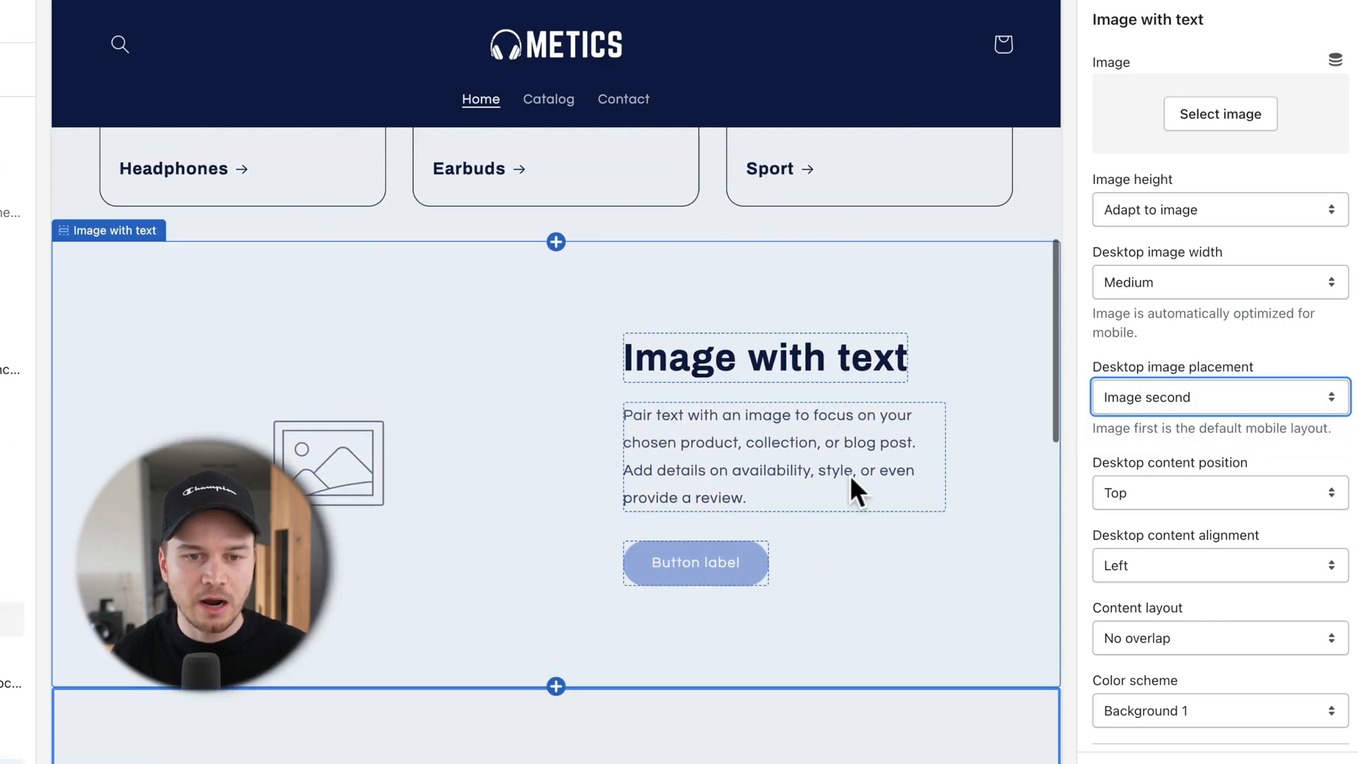
pyautogui.click(685, 358)
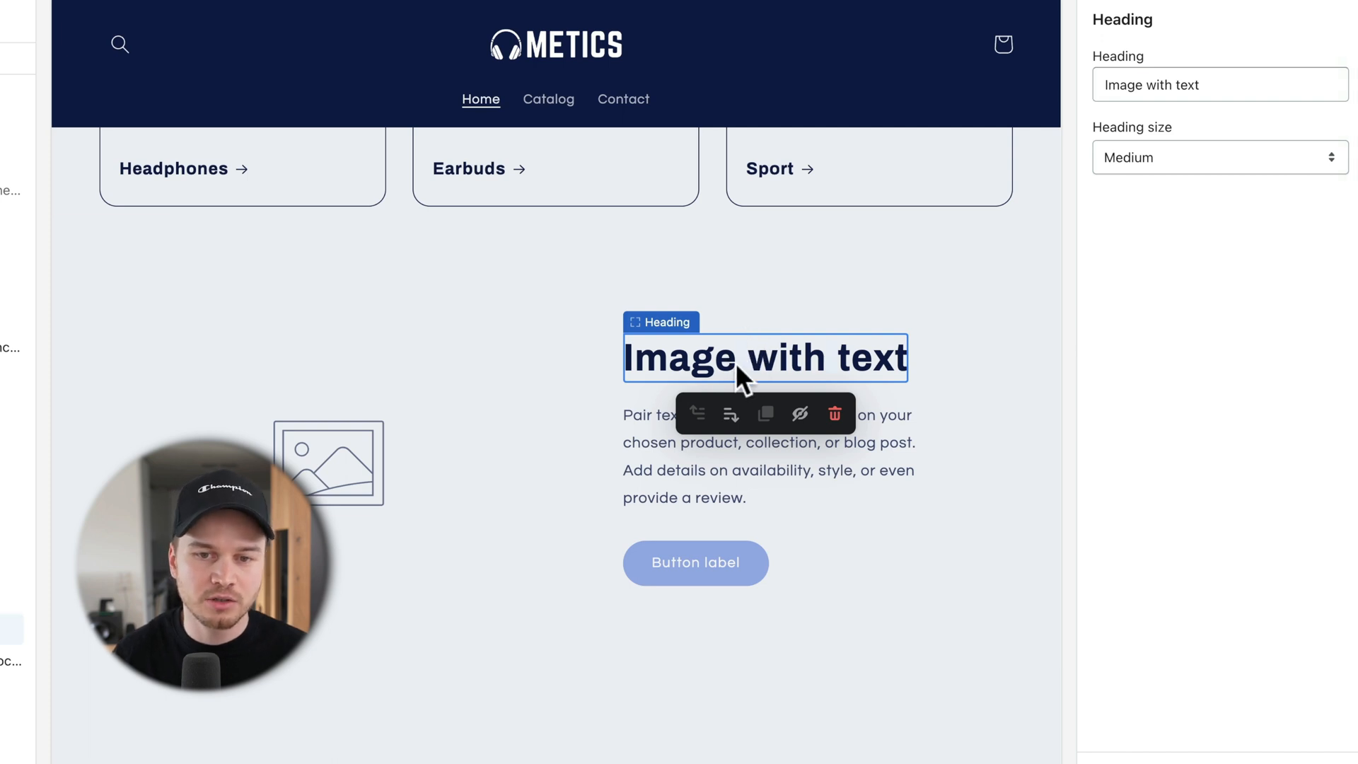
pyautogui.moveTo(1218, 85); pyautogui.dragTo(1083, 84)
pyautogui.write('Noise Cancelling')
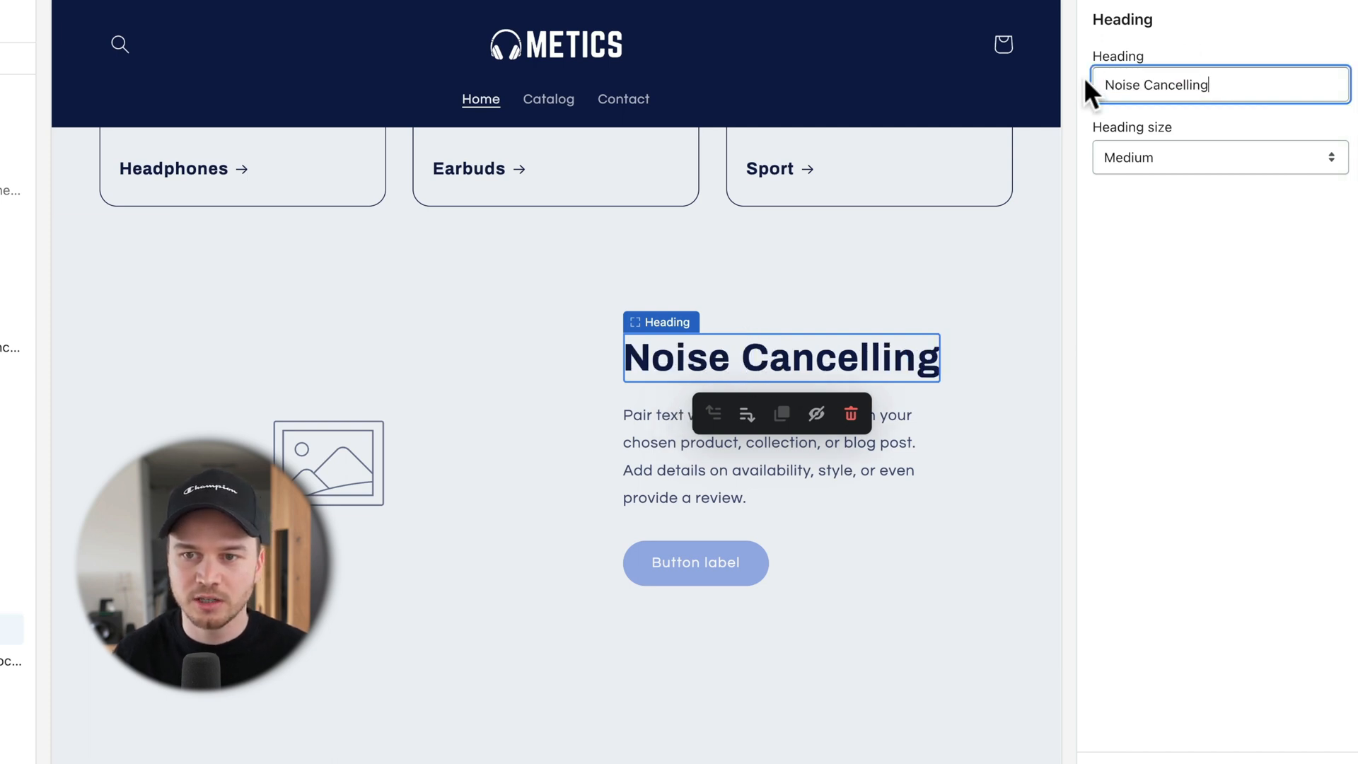
# Step: Retitle the next section 'Wireless' and select the third section's heading text for replacement
pyautogui.scroll(-3, 795, 418)
pyautogui.scroll(-5, 876, 546)
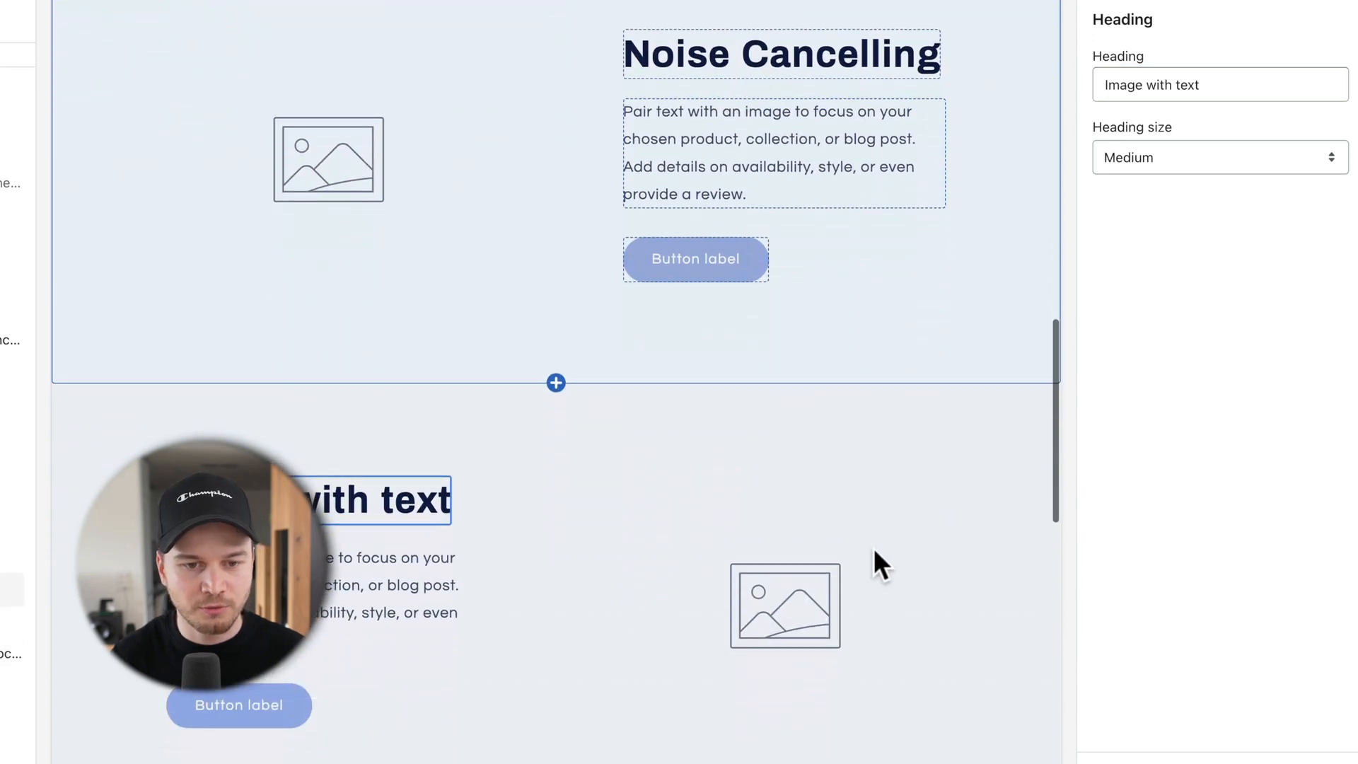
pyautogui.click(426, 452)
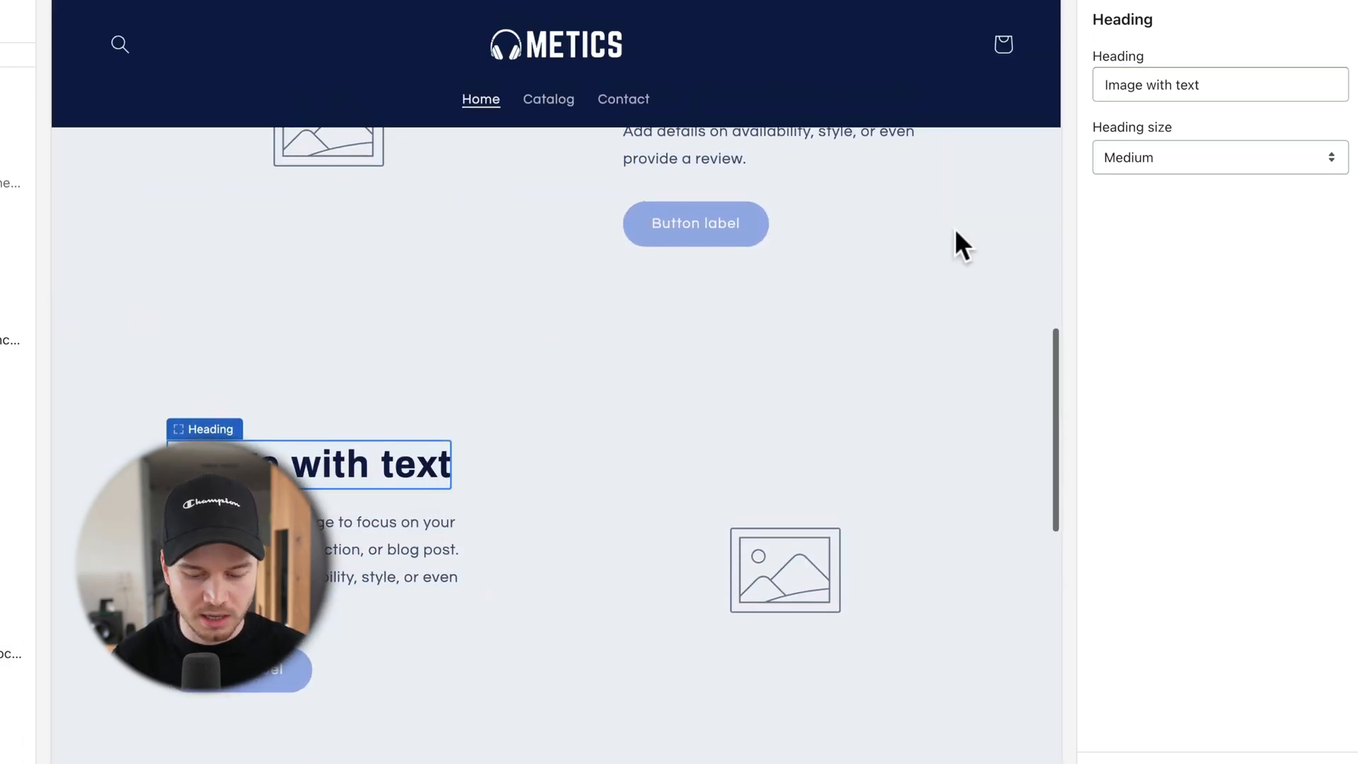
pyautogui.moveTo(1197, 77); pyautogui.dragTo(1090, 86)
pyautogui.write('Wireless')
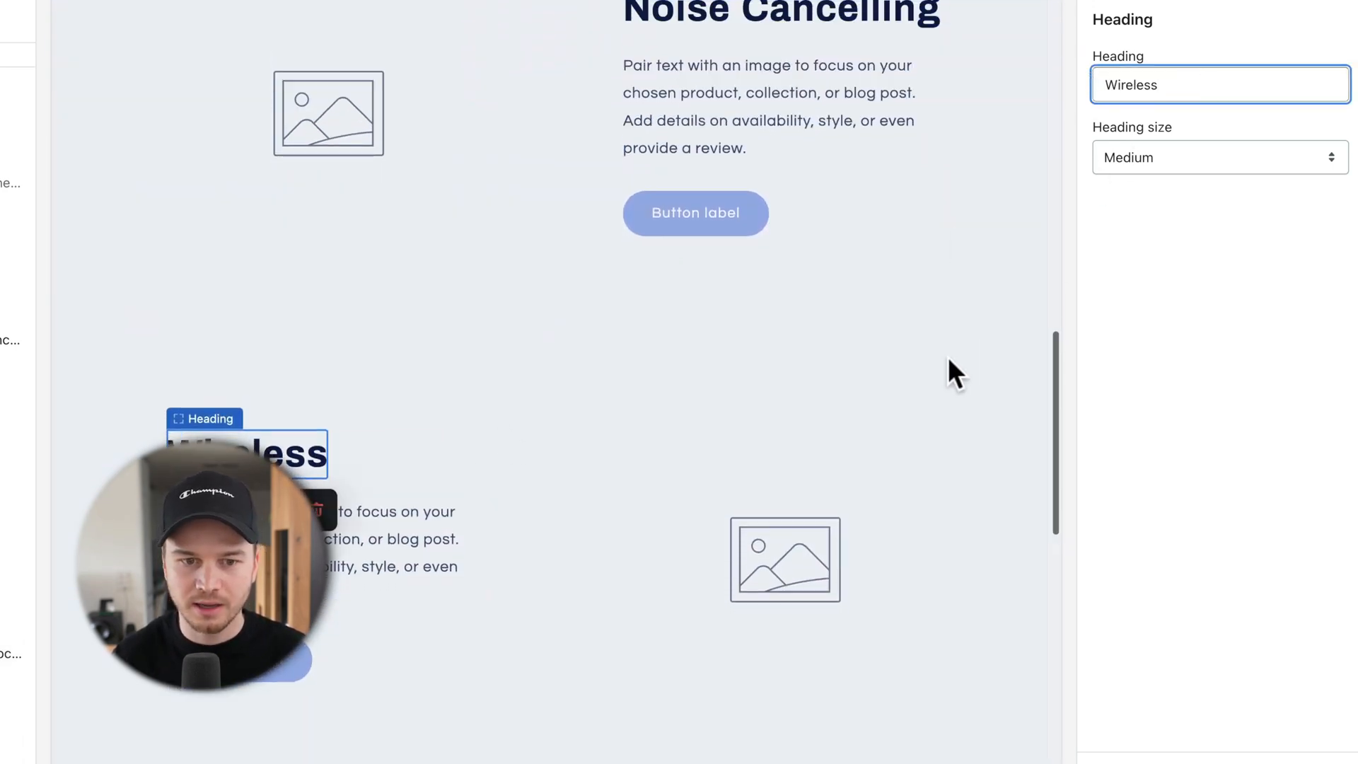
pyautogui.scroll(-3, 893, 362)
pyautogui.click(837, 447)
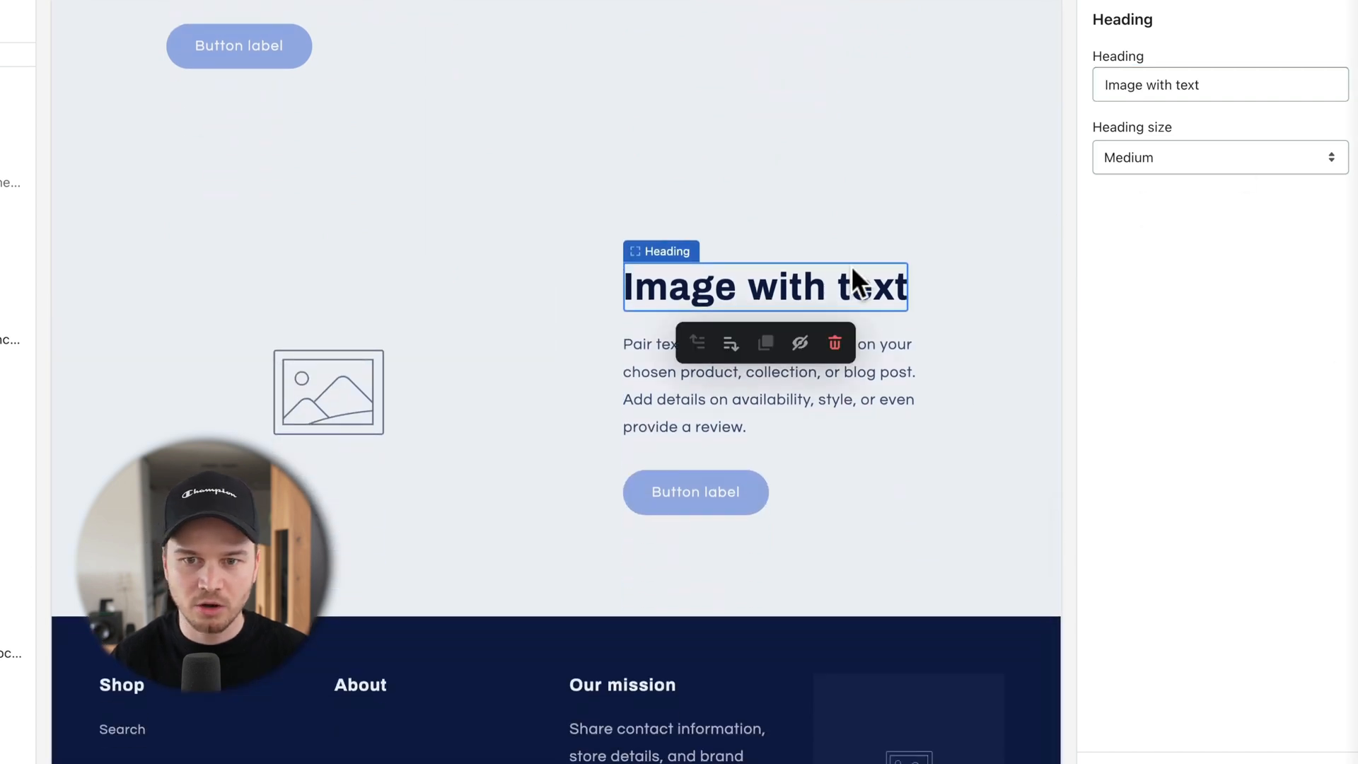
pyautogui.moveTo(1224, 83); pyautogui.dragTo(1106, 84)
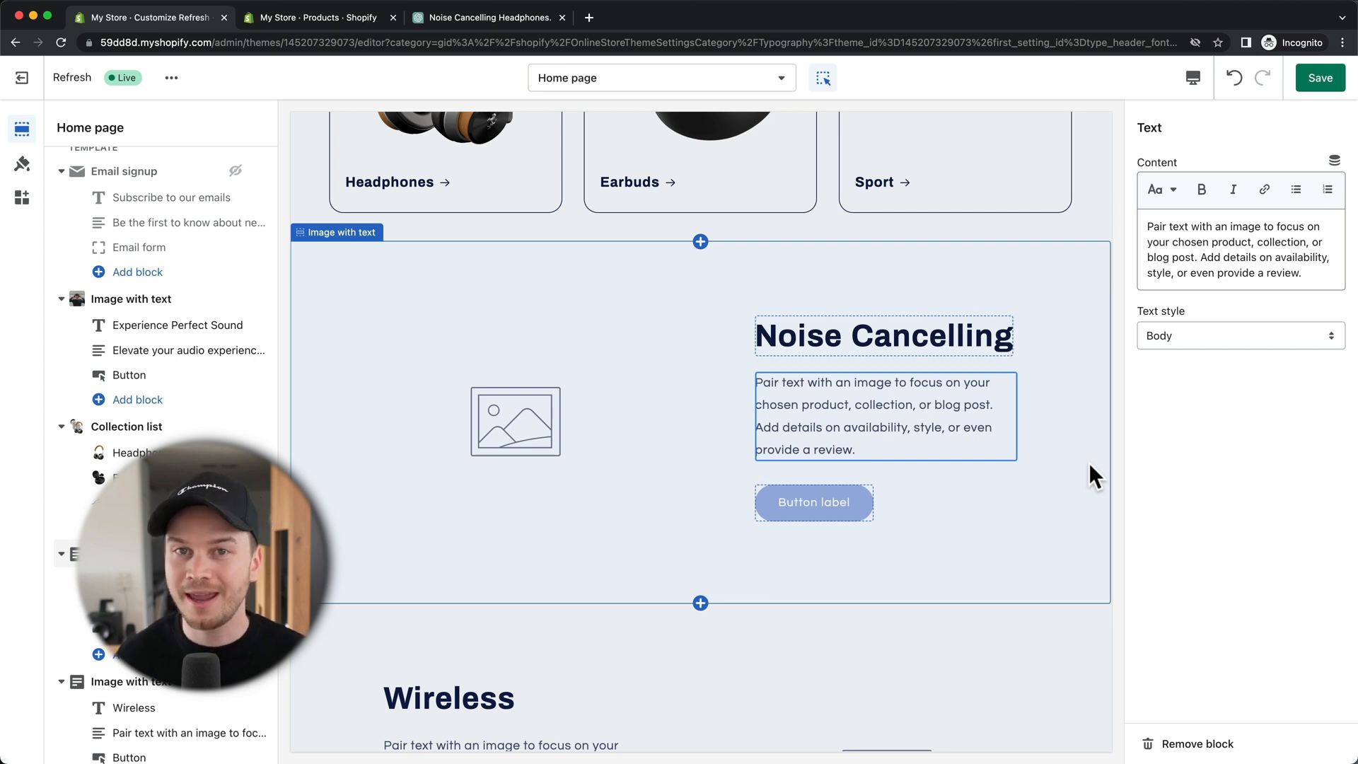
# Step: In ChatGPT, send the prompt asking for a noise cancelling headphones paragraph
pyautogui.click(504, 20)
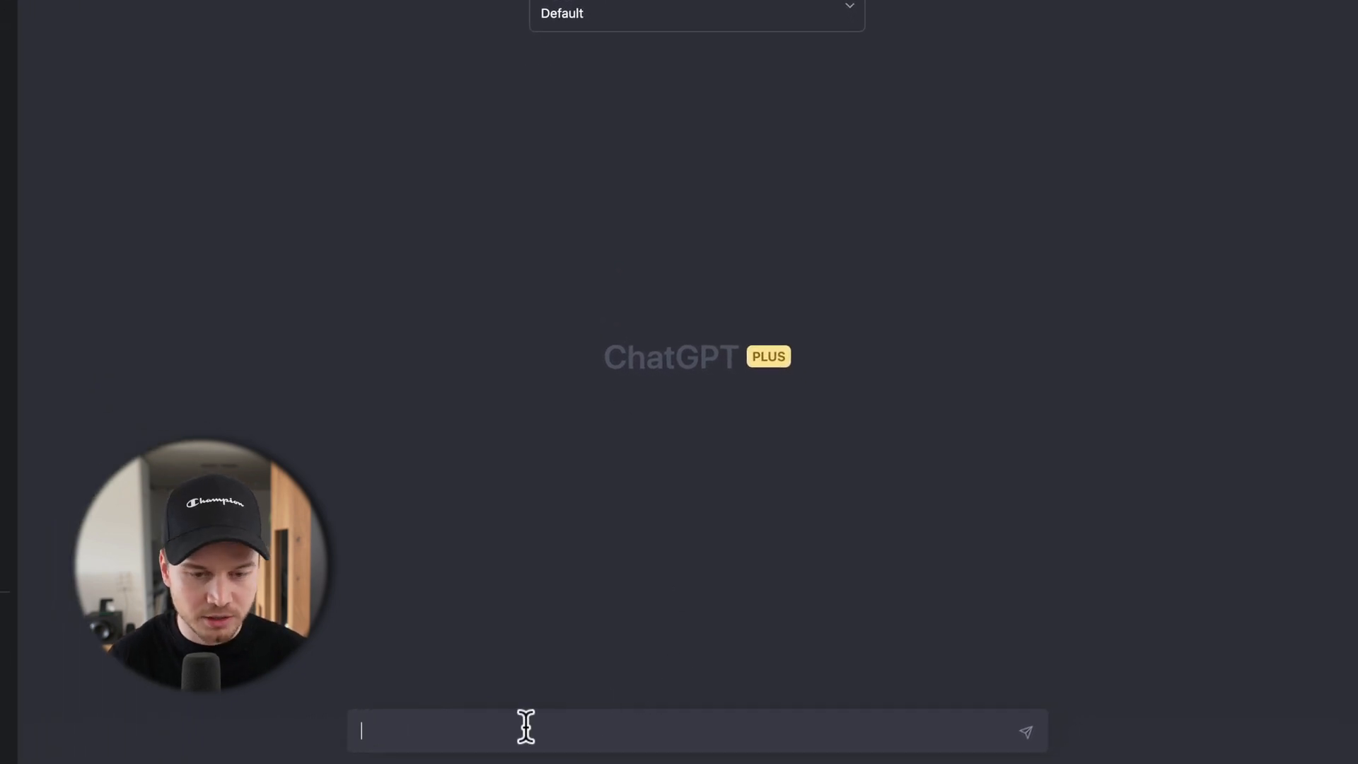
pyautogui.write('Write me a paragraph about "noise cancelling" for my headphone online store.')
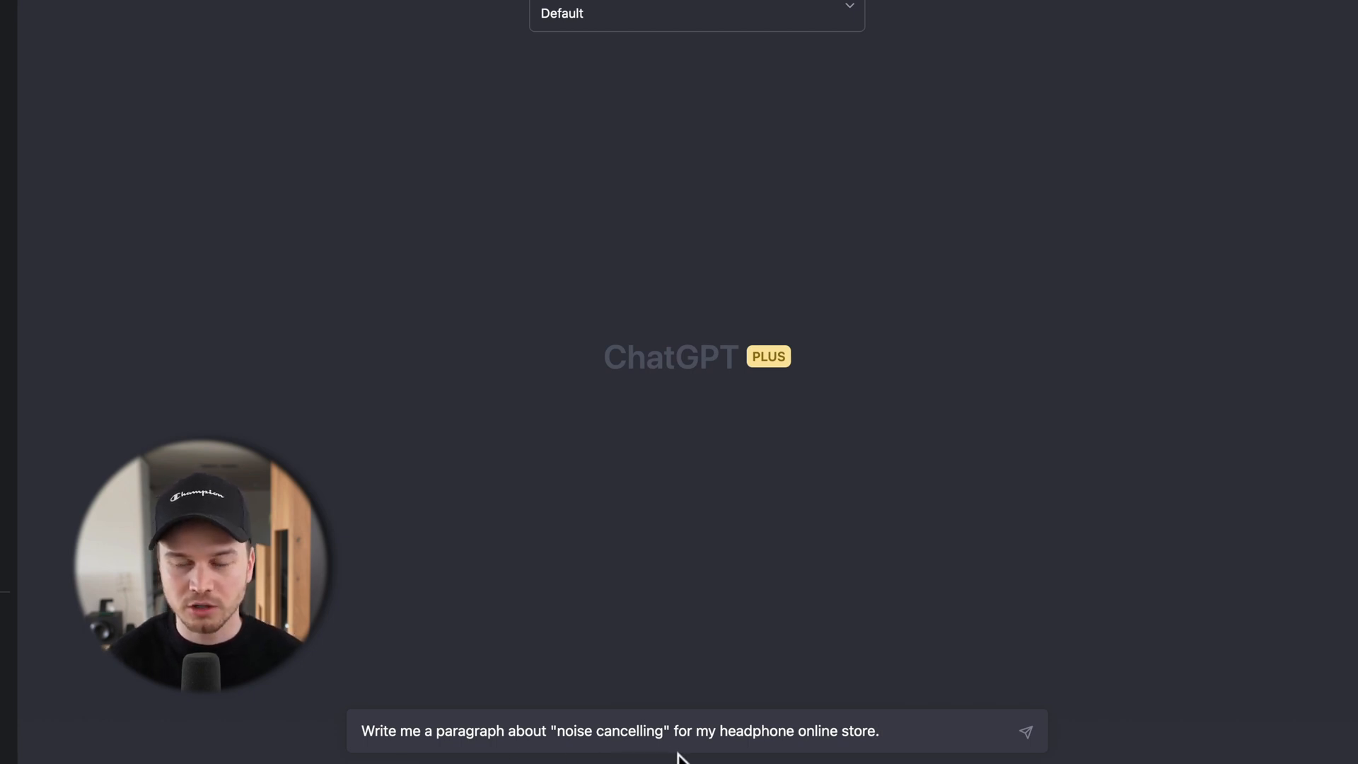
pyautogui.press('Return')
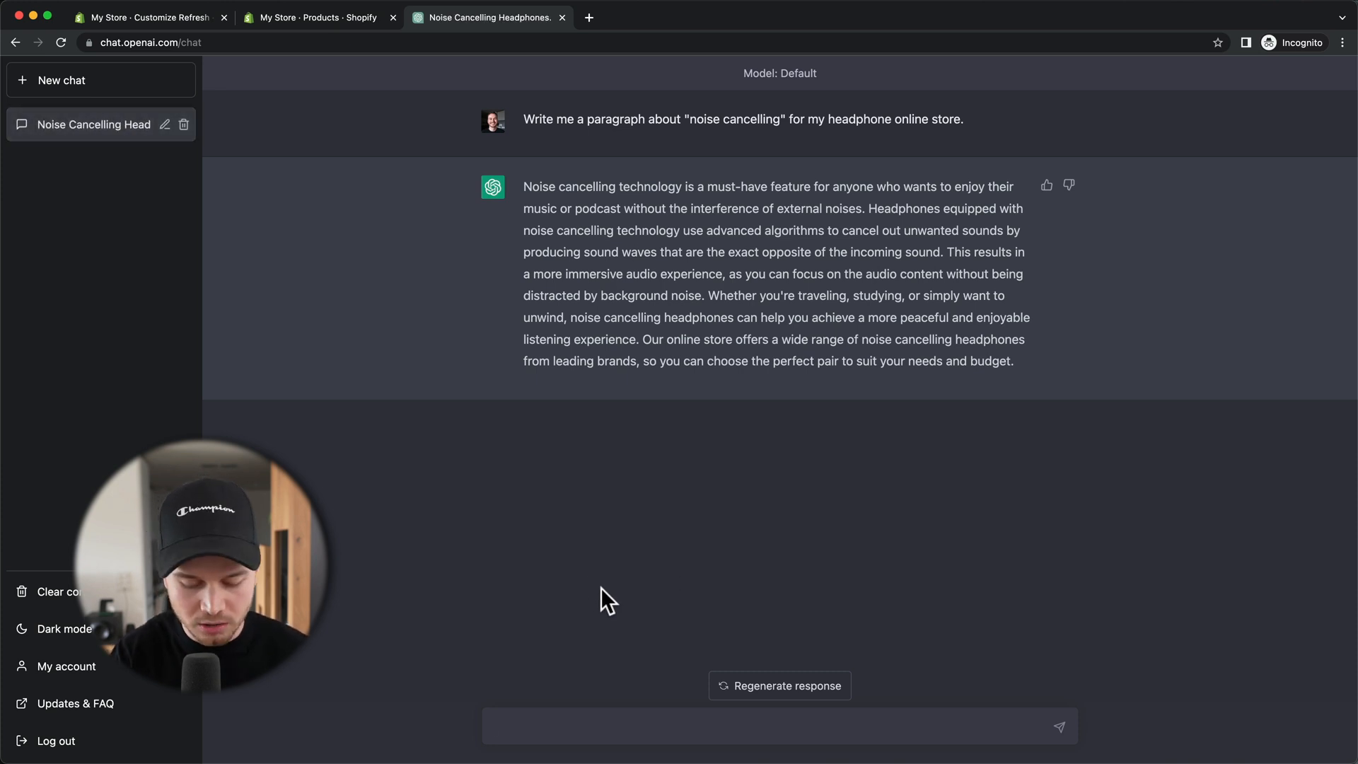
# Step: Ask ChatGPT to shorten it to max 3 sentences, select the reply, and return to Shopify
pyautogui.write('make it shorter, max 3')
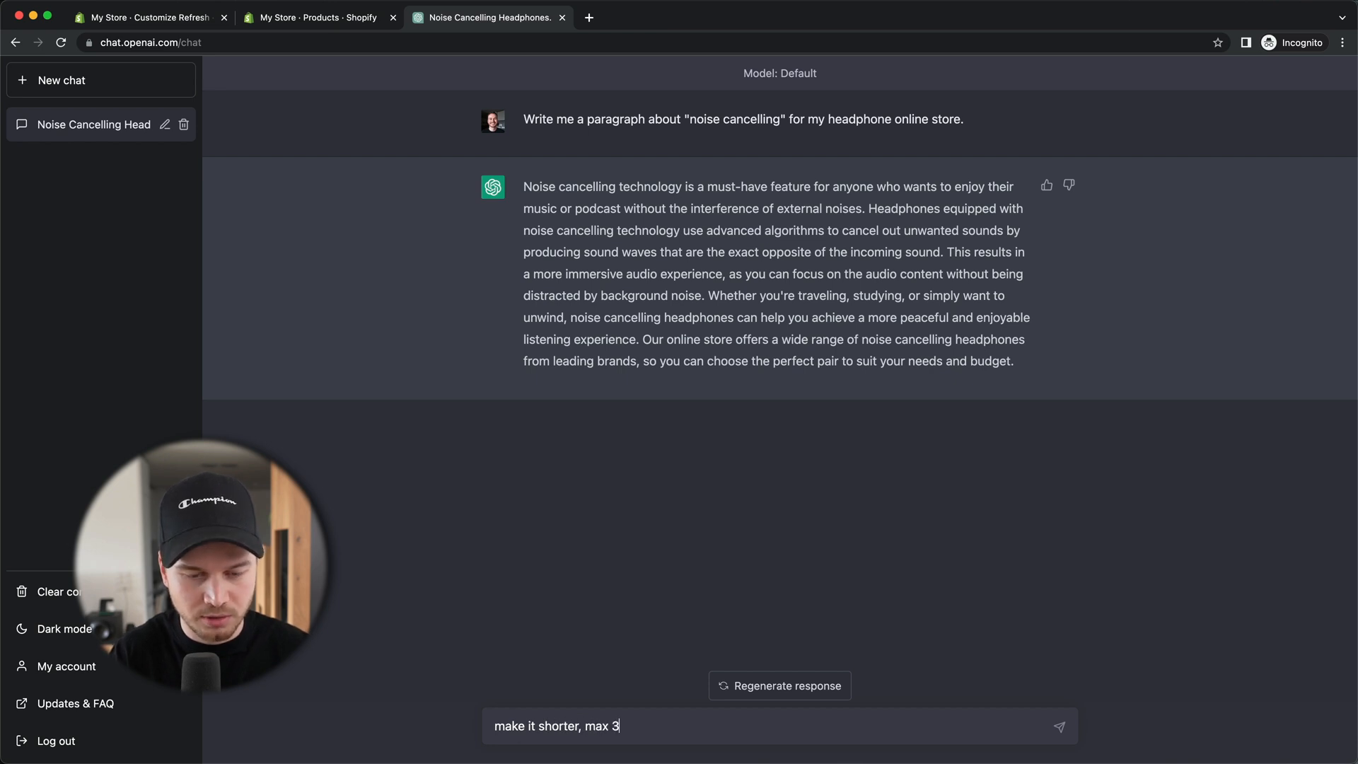
pyautogui.write('sentences')
pyautogui.press('Return')
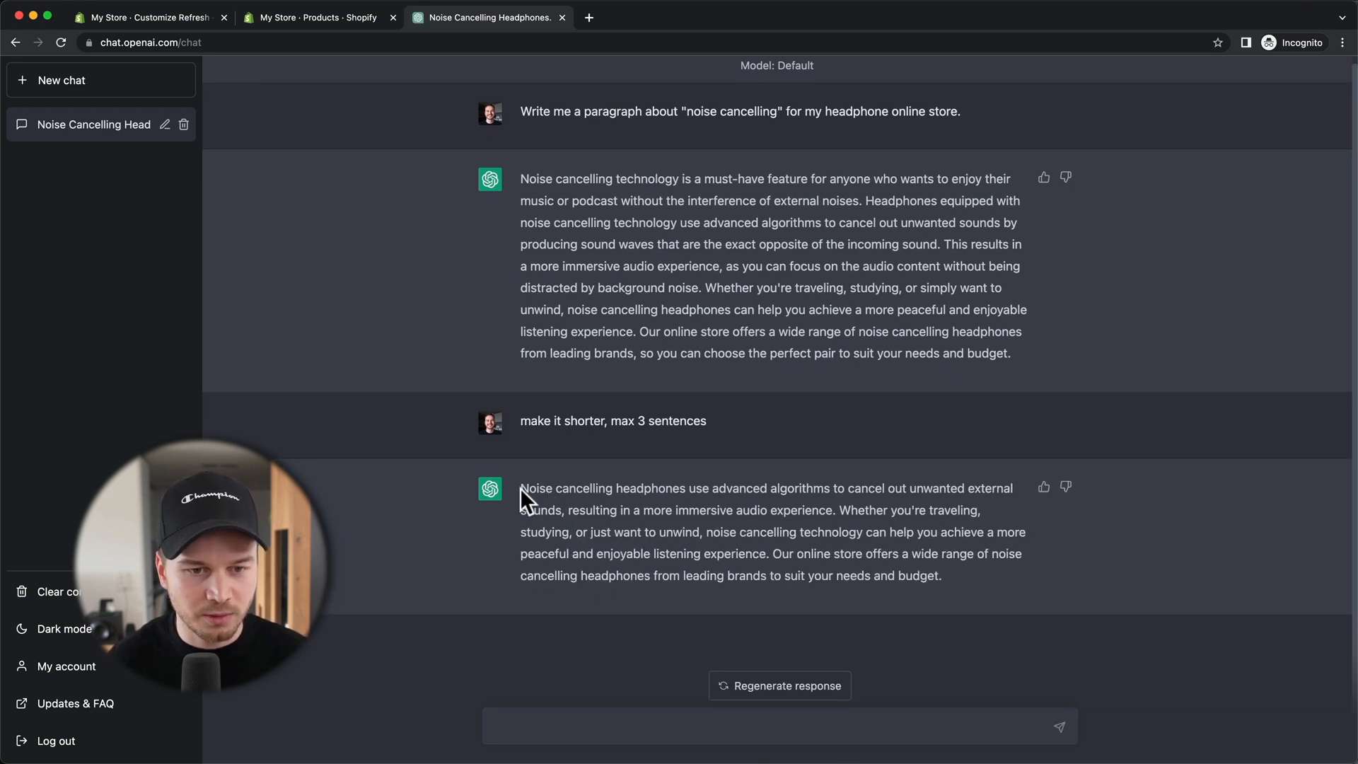
pyautogui.moveTo(576, 495); pyautogui.dragTo(970, 564)
pyautogui.hotkey('ctrl', 'c')
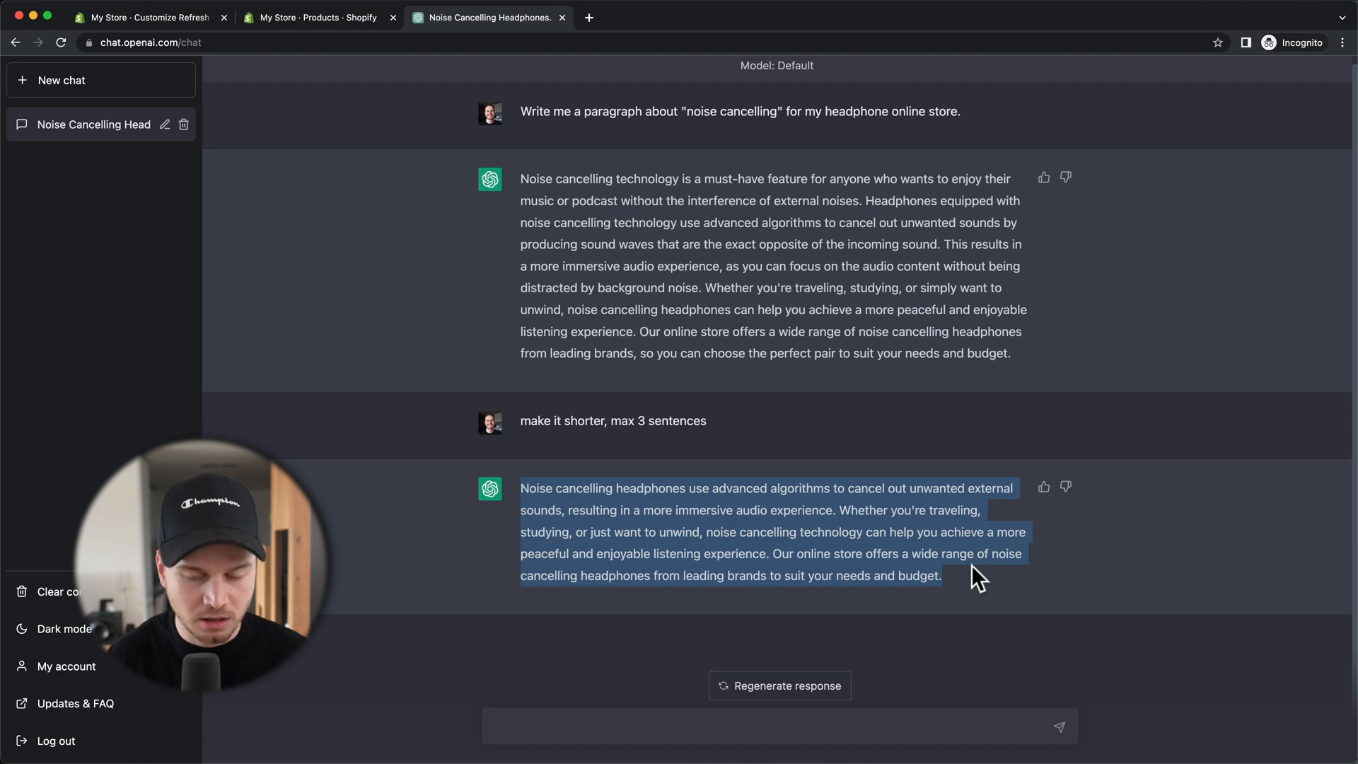
pyautogui.click(141, 17)
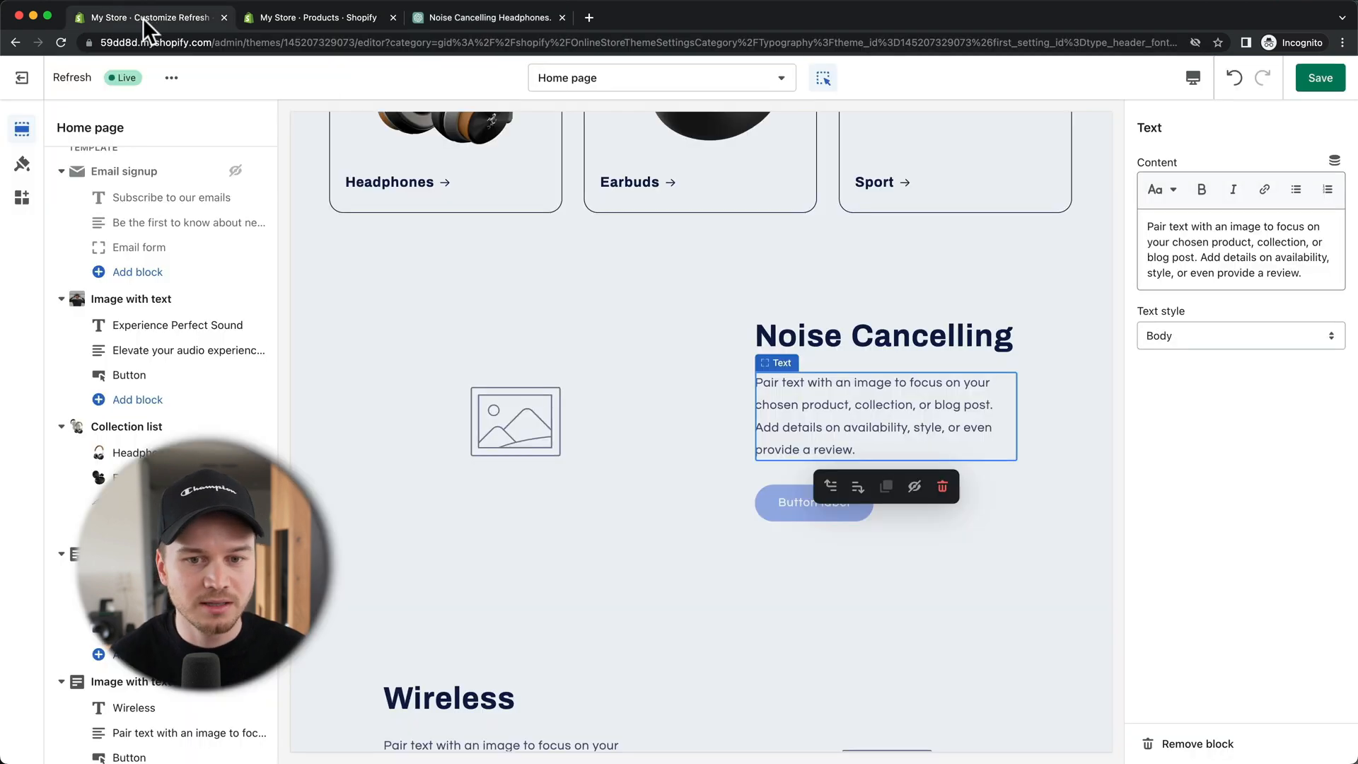
# Step: Replace the Noise Cancelling placeholder body text with the ChatGPT paragraph
pyautogui.click(868, 385)
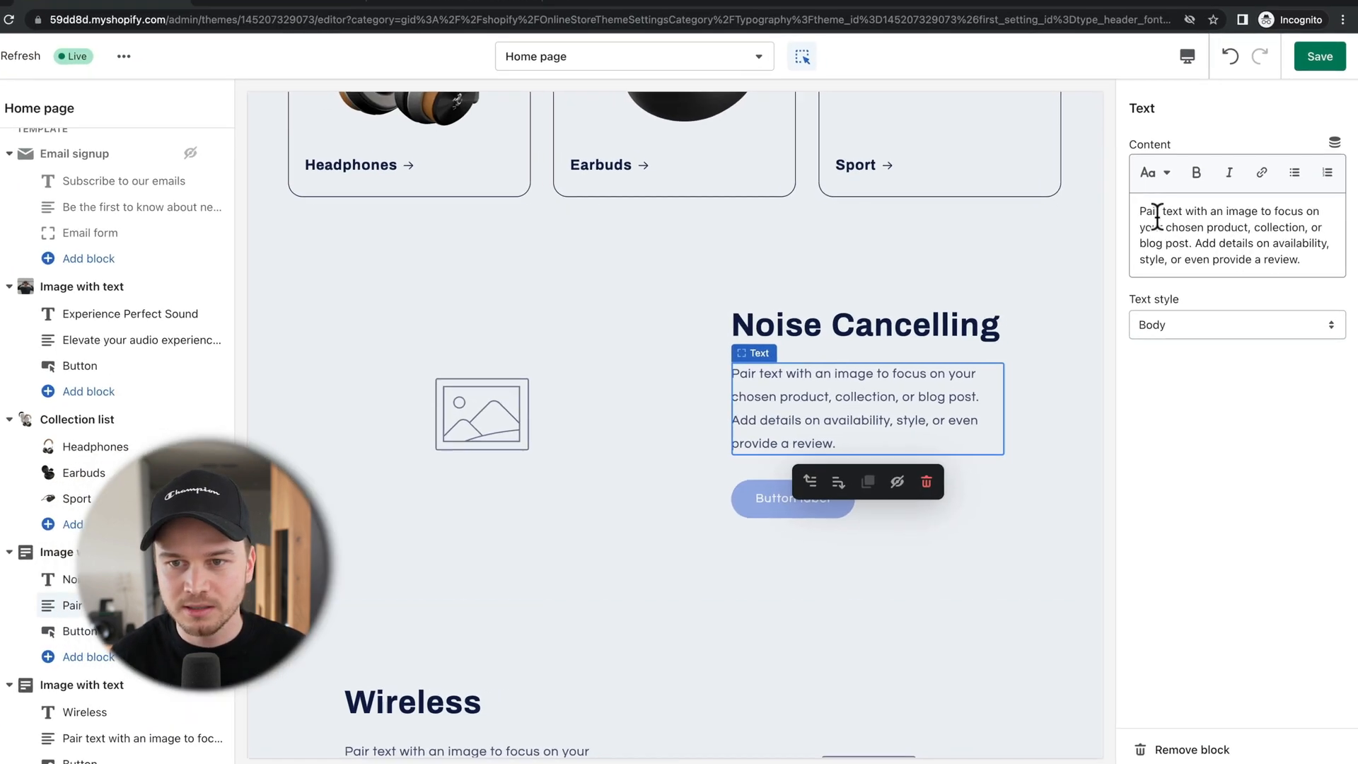
pyautogui.moveTo(1111, 151); pyautogui.dragTo(1295, 181)
pyautogui.hotkey('ctrl', 'v')
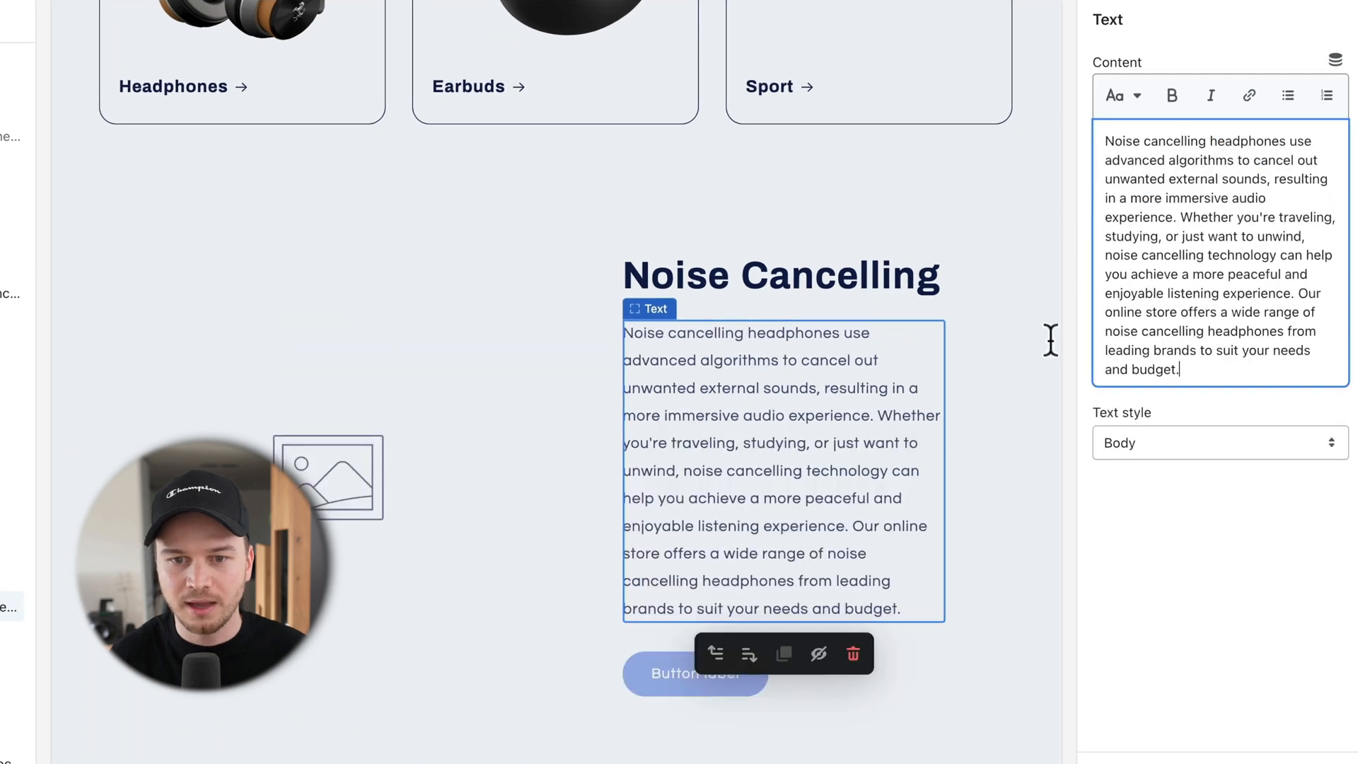
# Step: Give the Noise Cancelling section the headphone photo from the image library
pyautogui.click(981, 452)
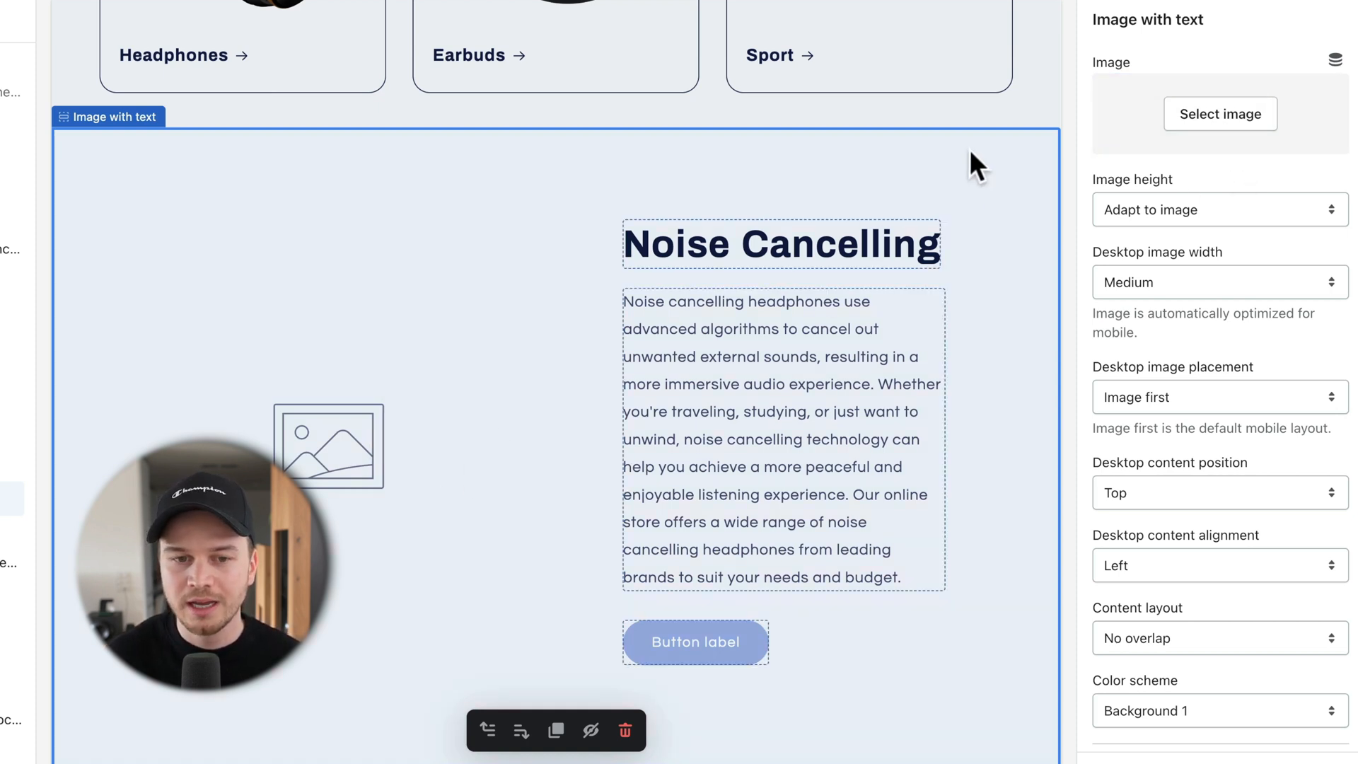
pyautogui.click(1174, 124)
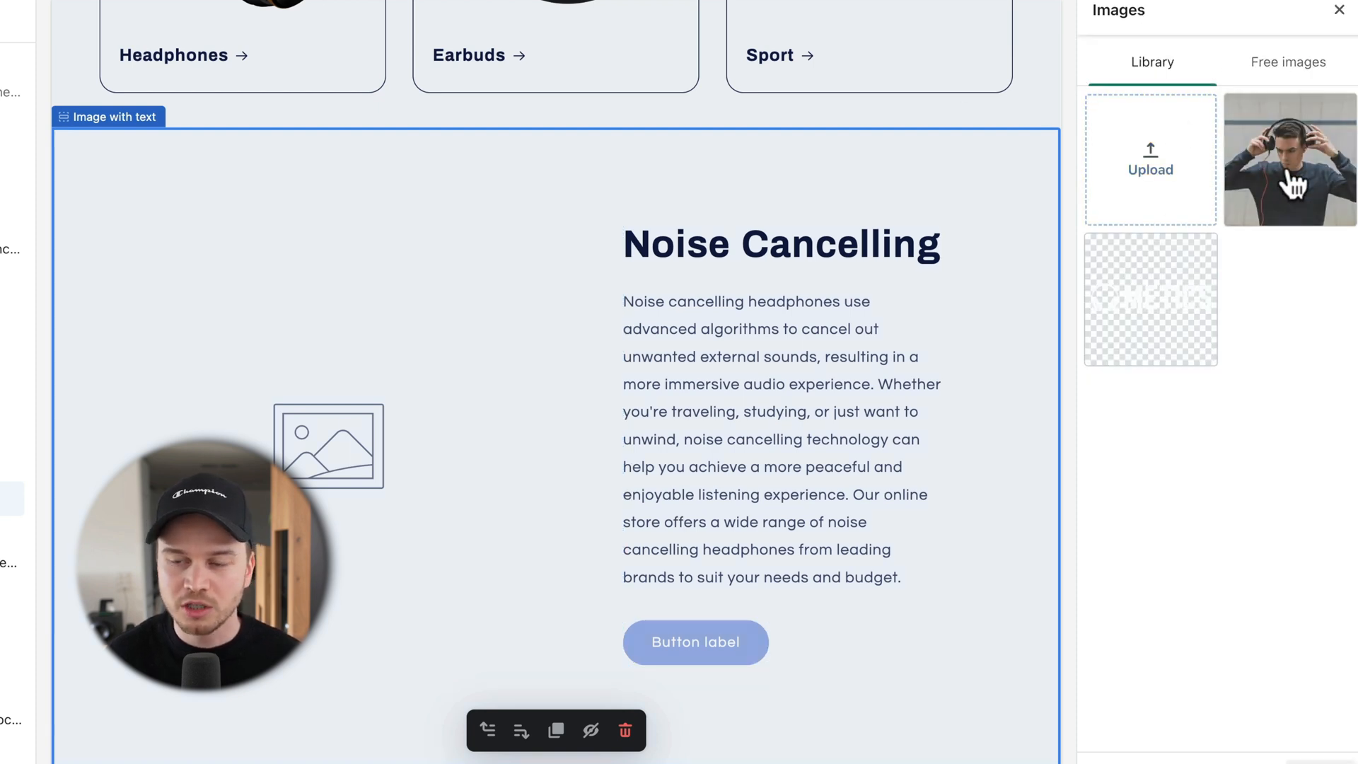
pyautogui.click(1234, 173)
pyautogui.scroll(-5, 961, 488)
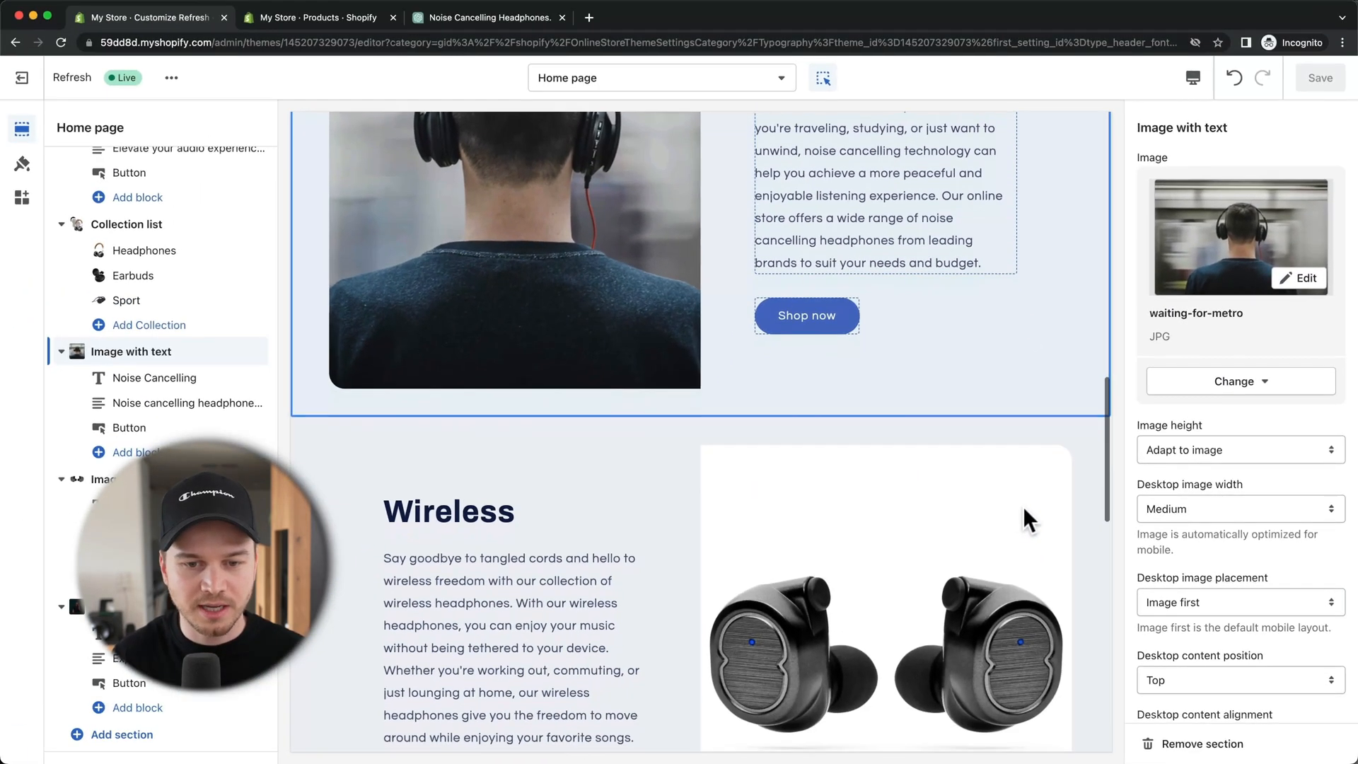
pyautogui.scroll(-4, 694, 515)
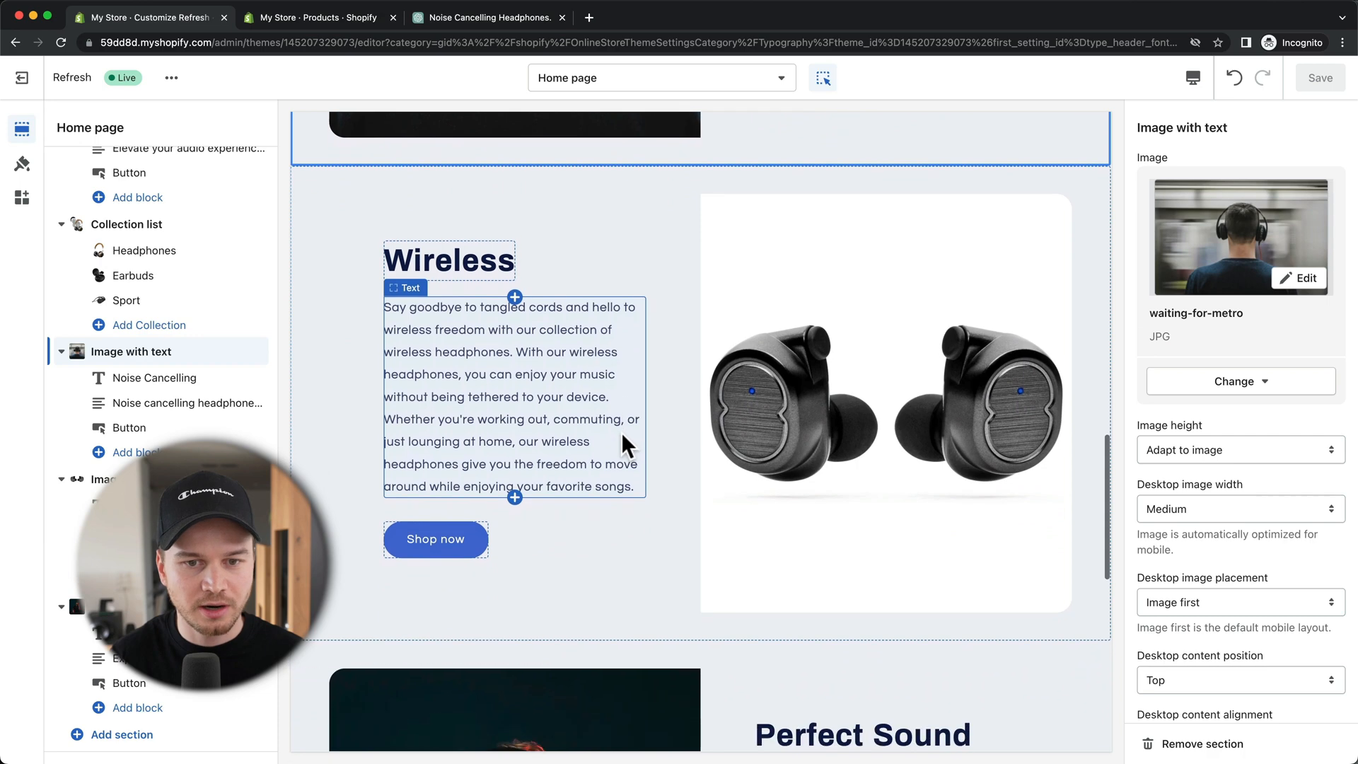
pyautogui.scroll(-3, 620, 431)
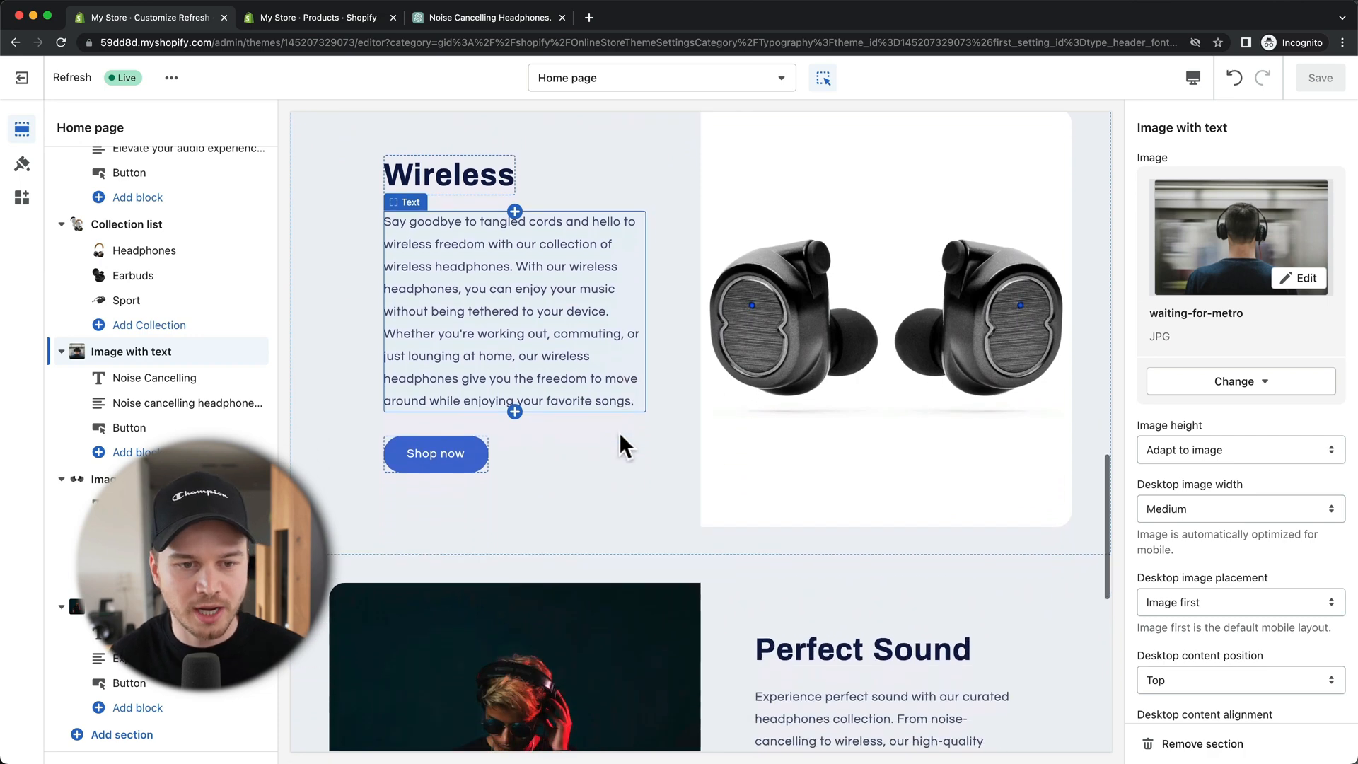
pyautogui.scroll(4, 618, 430)
pyautogui.scroll(5, 618, 429)
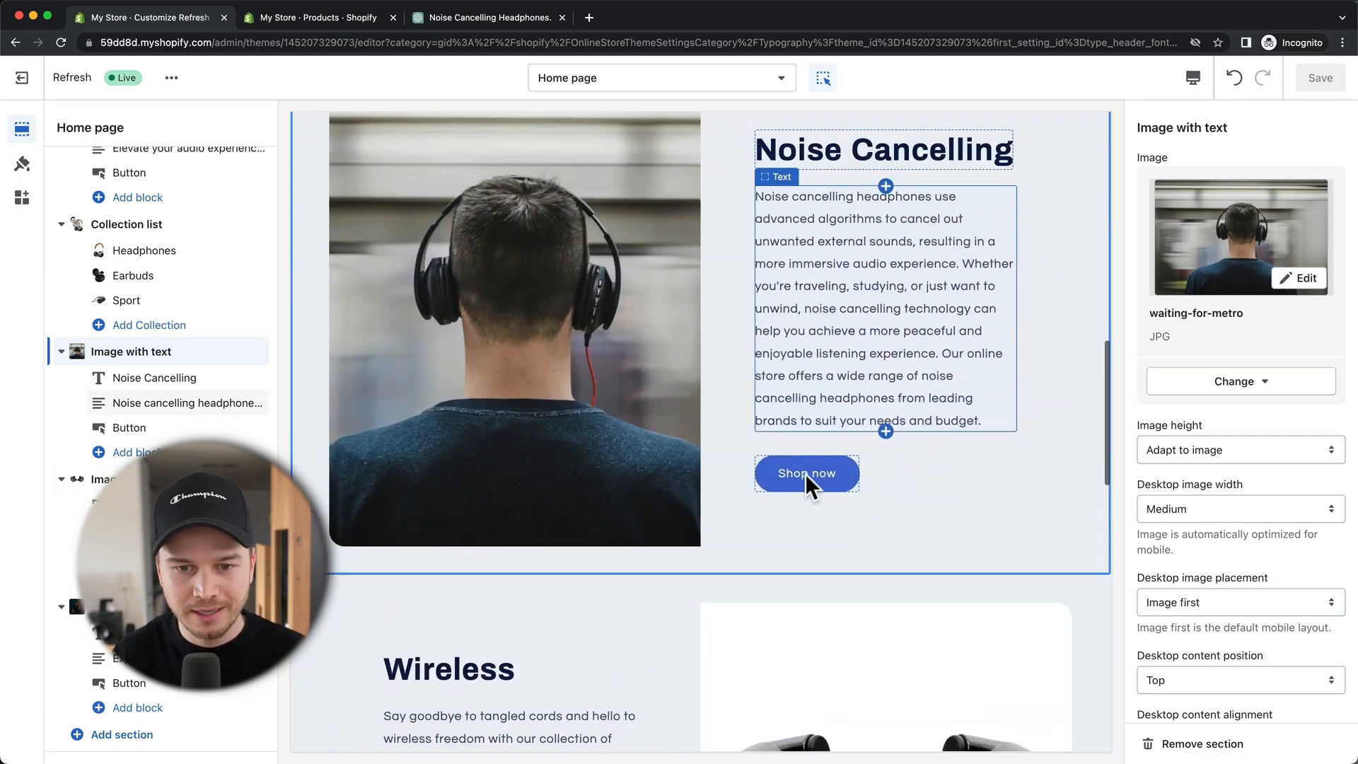
pyautogui.scroll(-1, 821, 458)
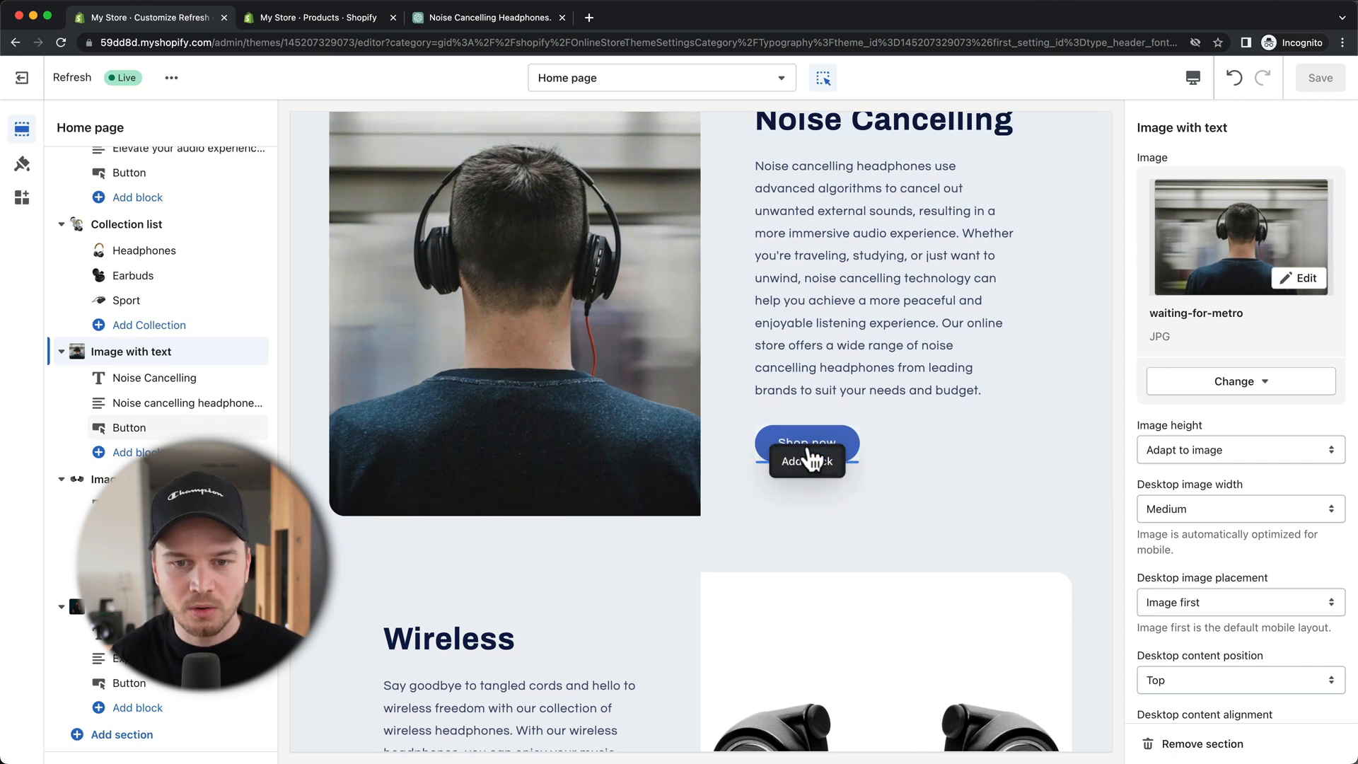
pyautogui.scroll(-10, 864, 447)
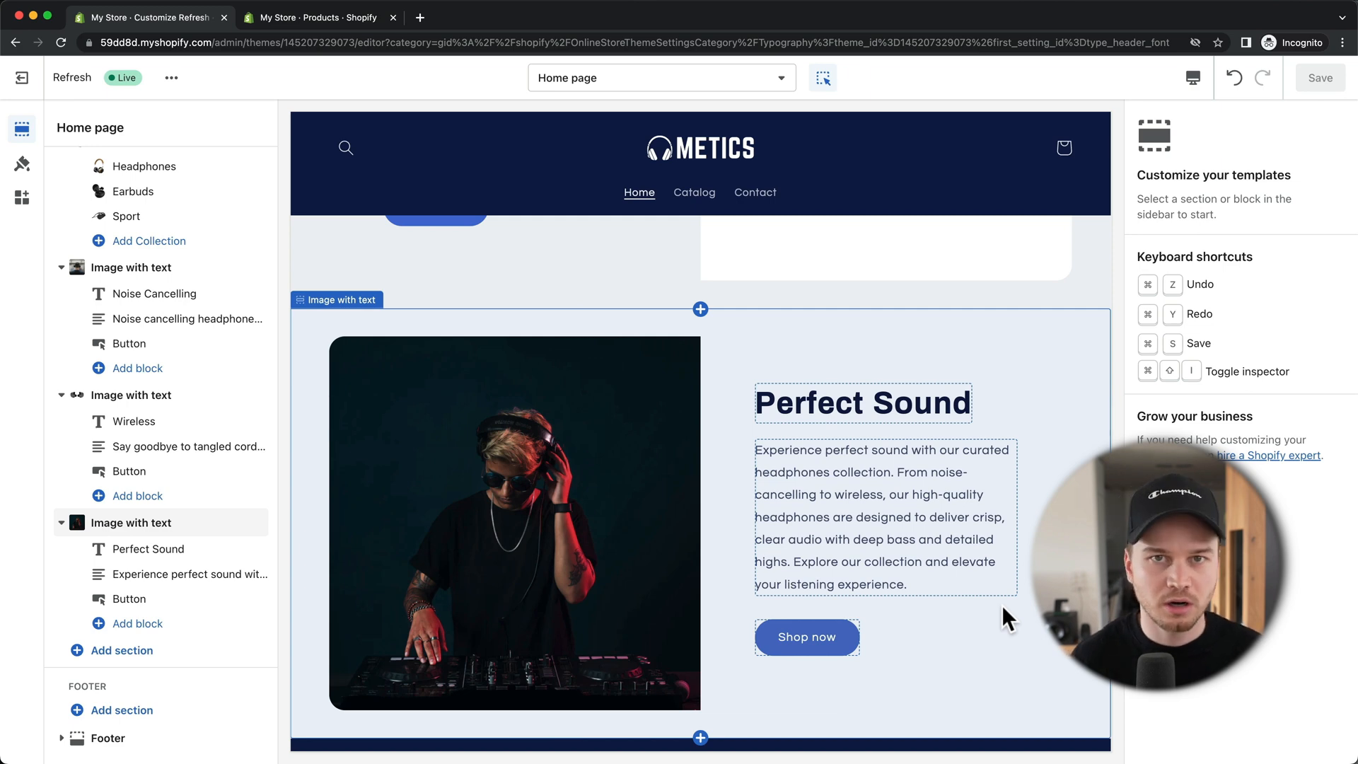
# Step: Add a Featured collection section to the home page
pyautogui.click(119, 652)
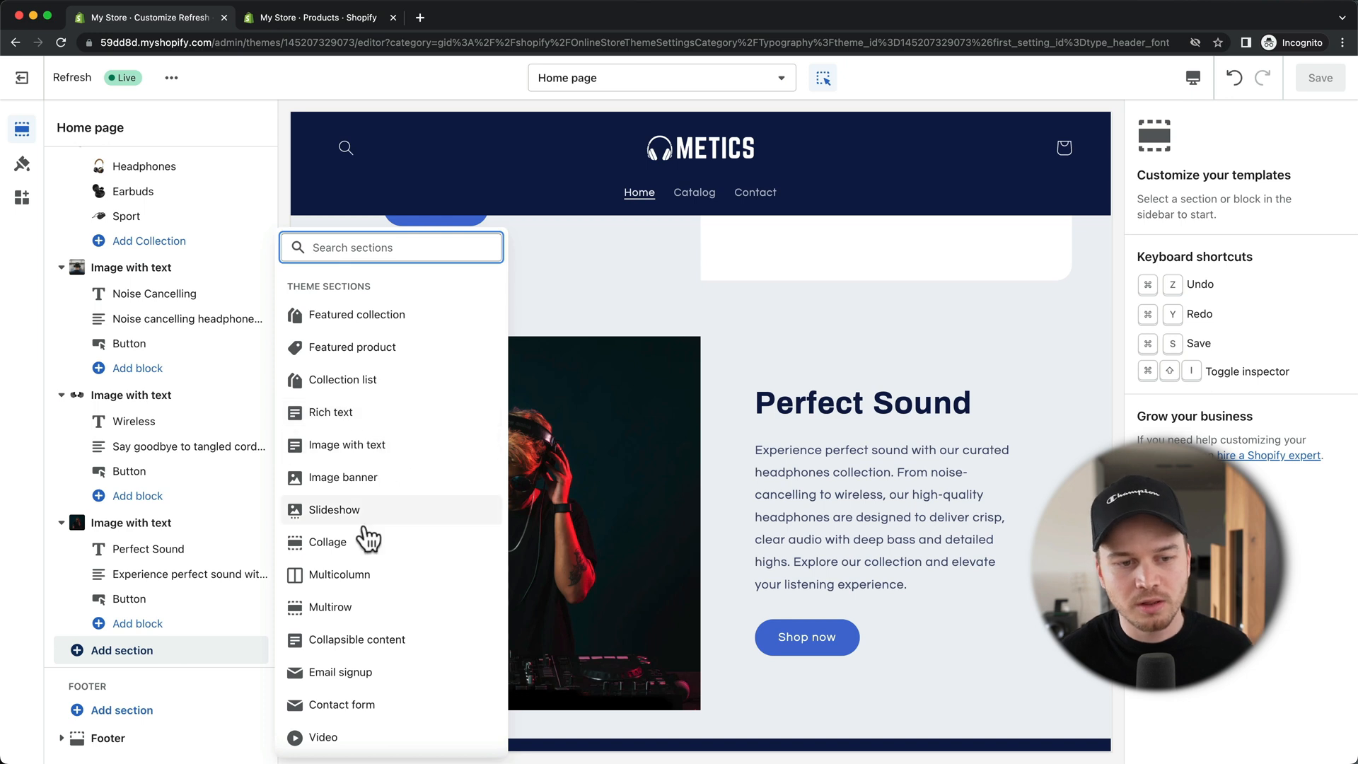
pyautogui.scroll(-2, 408, 495)
pyautogui.scroll(2, 408, 514)
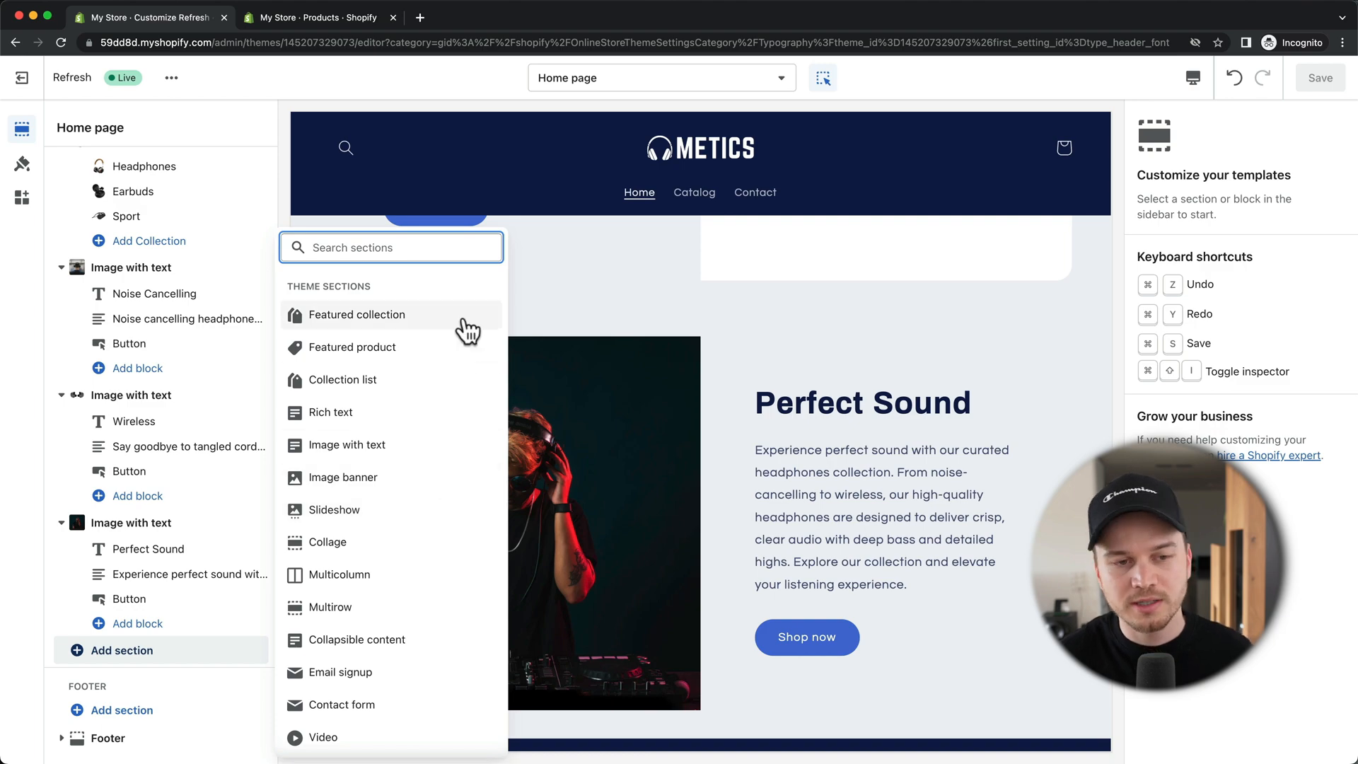
pyautogui.click(410, 316)
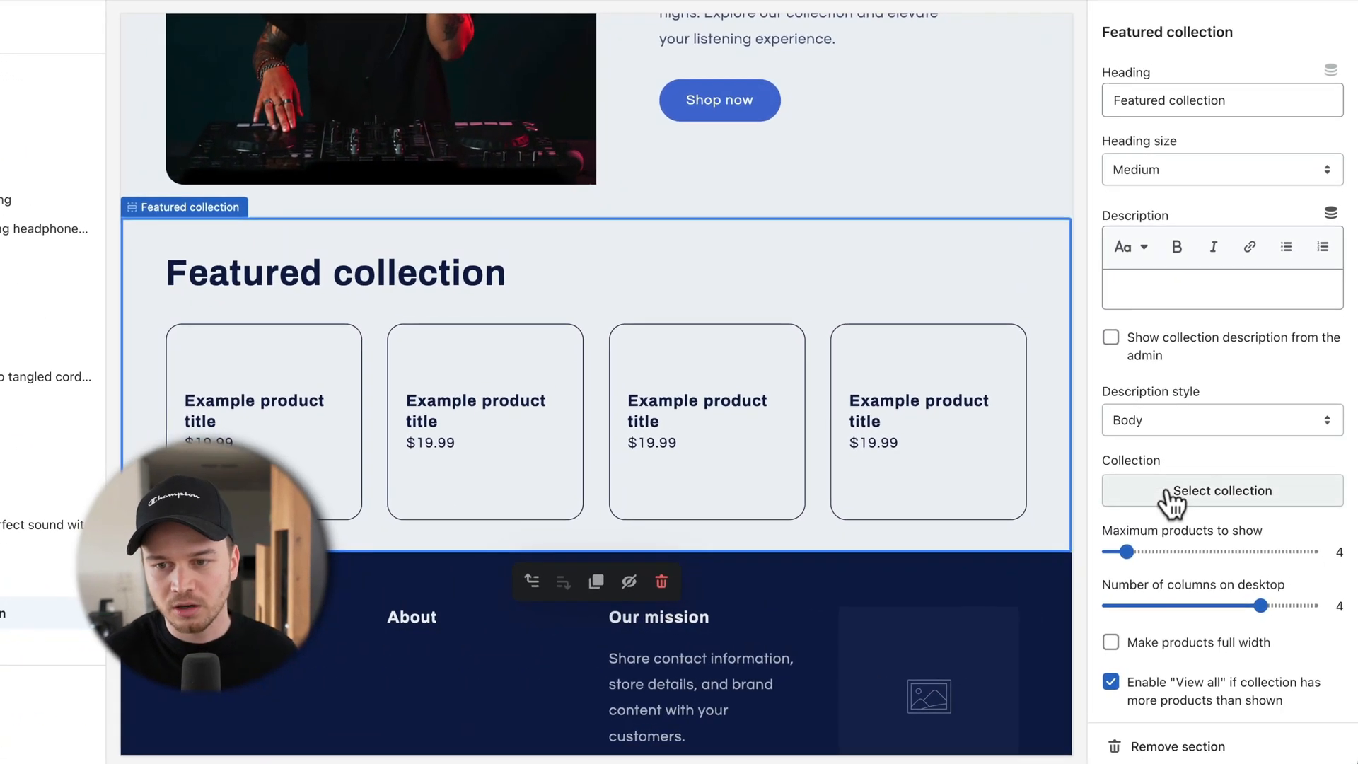
# Step: Set the featured collection to Best Sellers and save the theme
pyautogui.click(1188, 524)
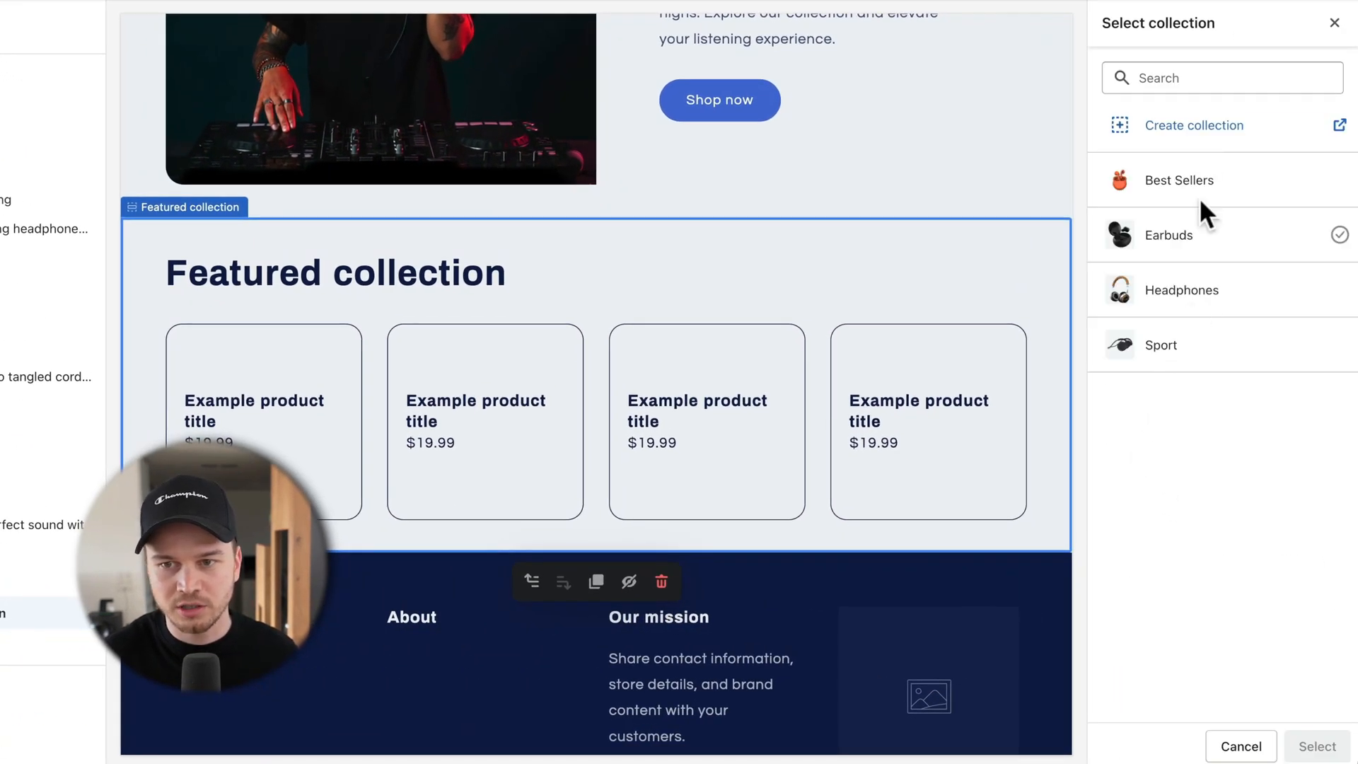
pyautogui.click(1201, 191)
pyautogui.click(1316, 748)
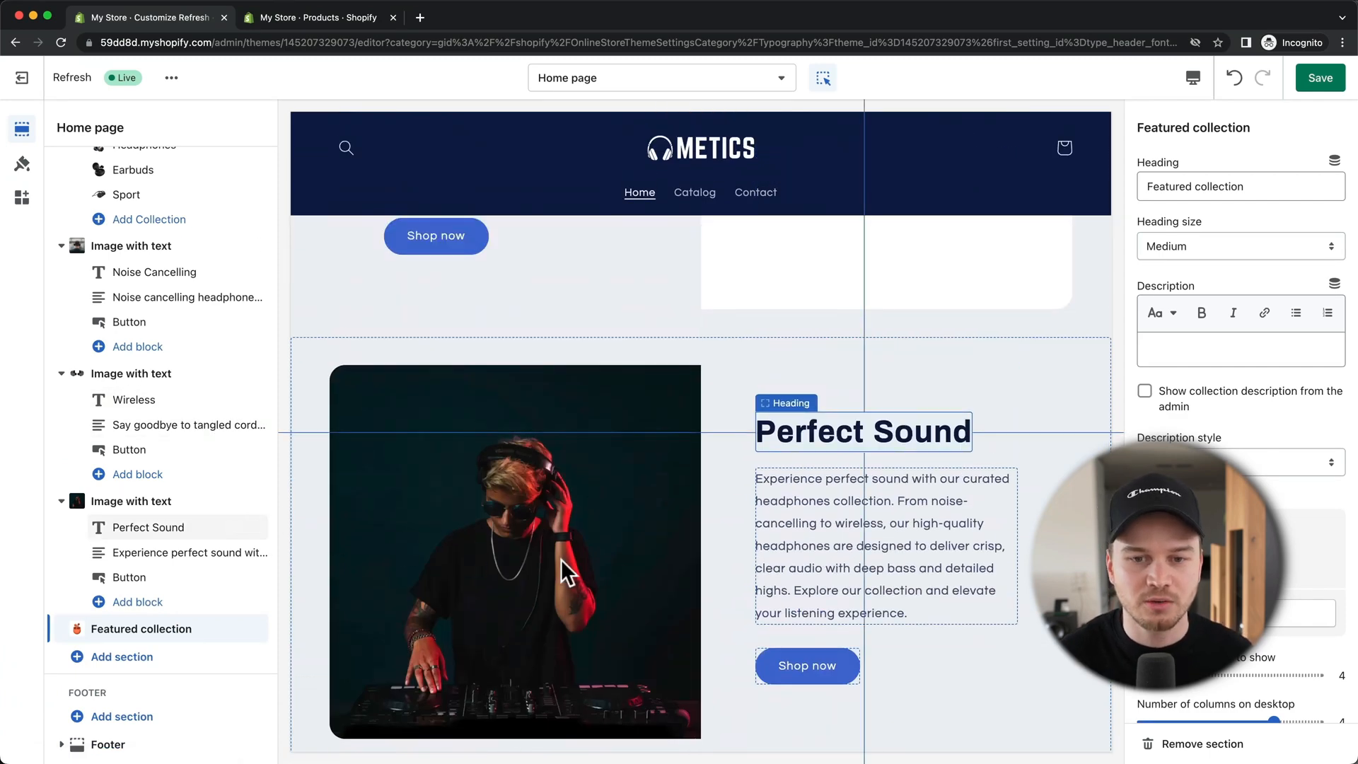
pyautogui.scroll(-6, 709, 495)
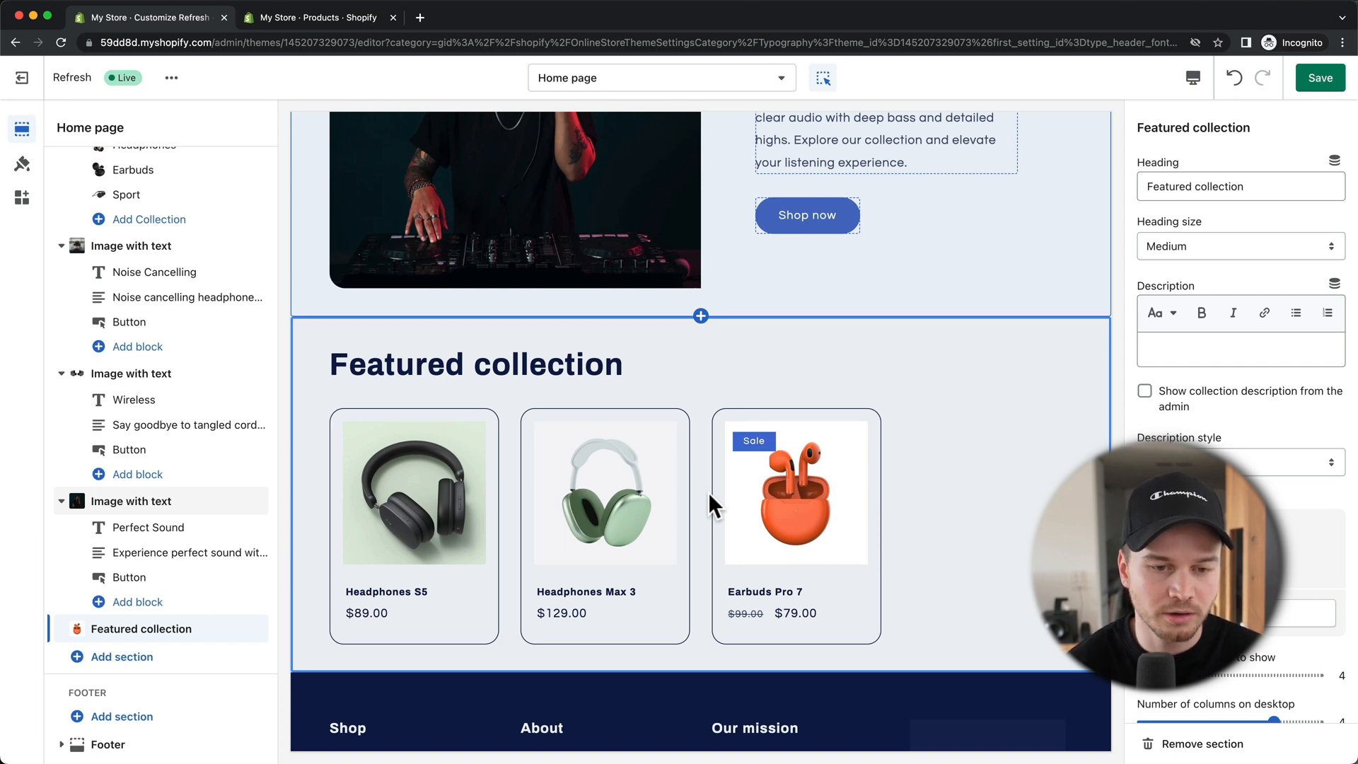
pyautogui.scroll(-1, 944, 570)
pyautogui.scroll(-4, 945, 570)
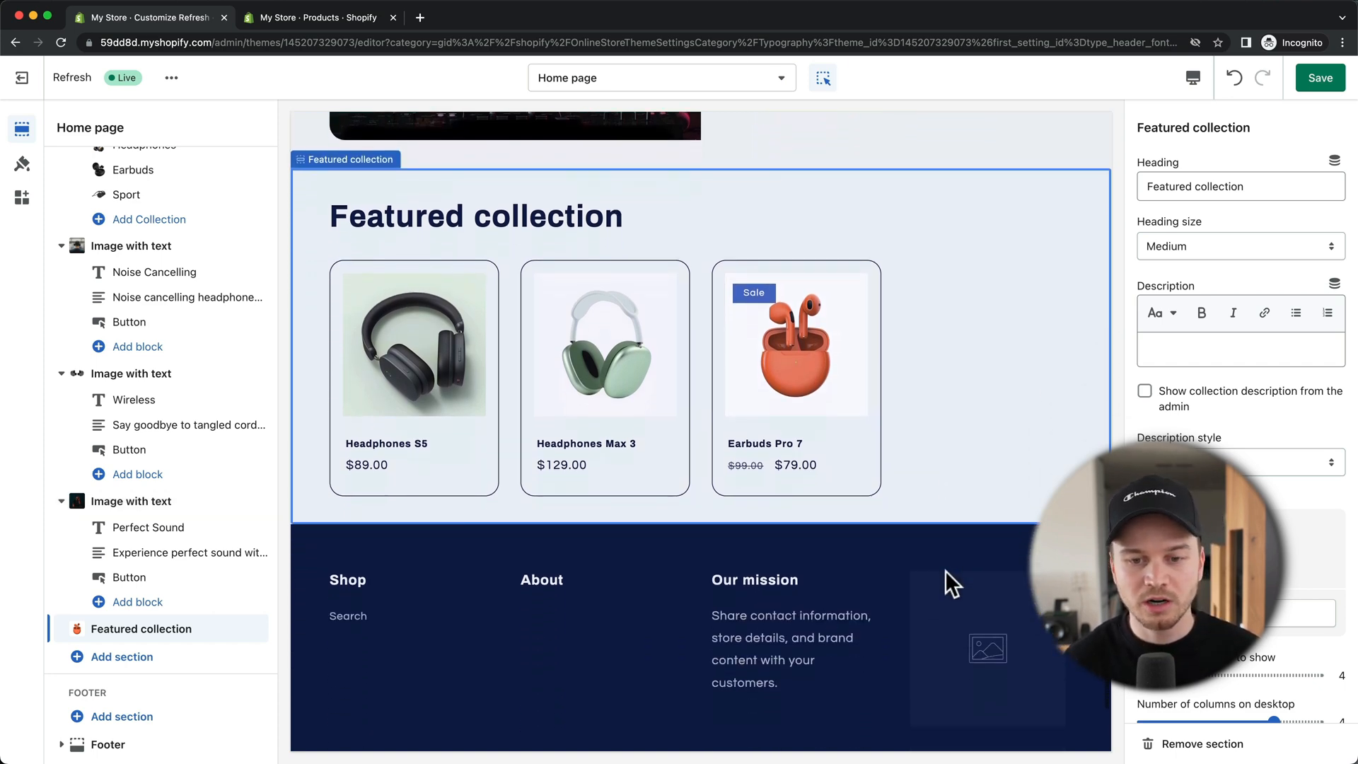
pyautogui.moveTo(799, 587)
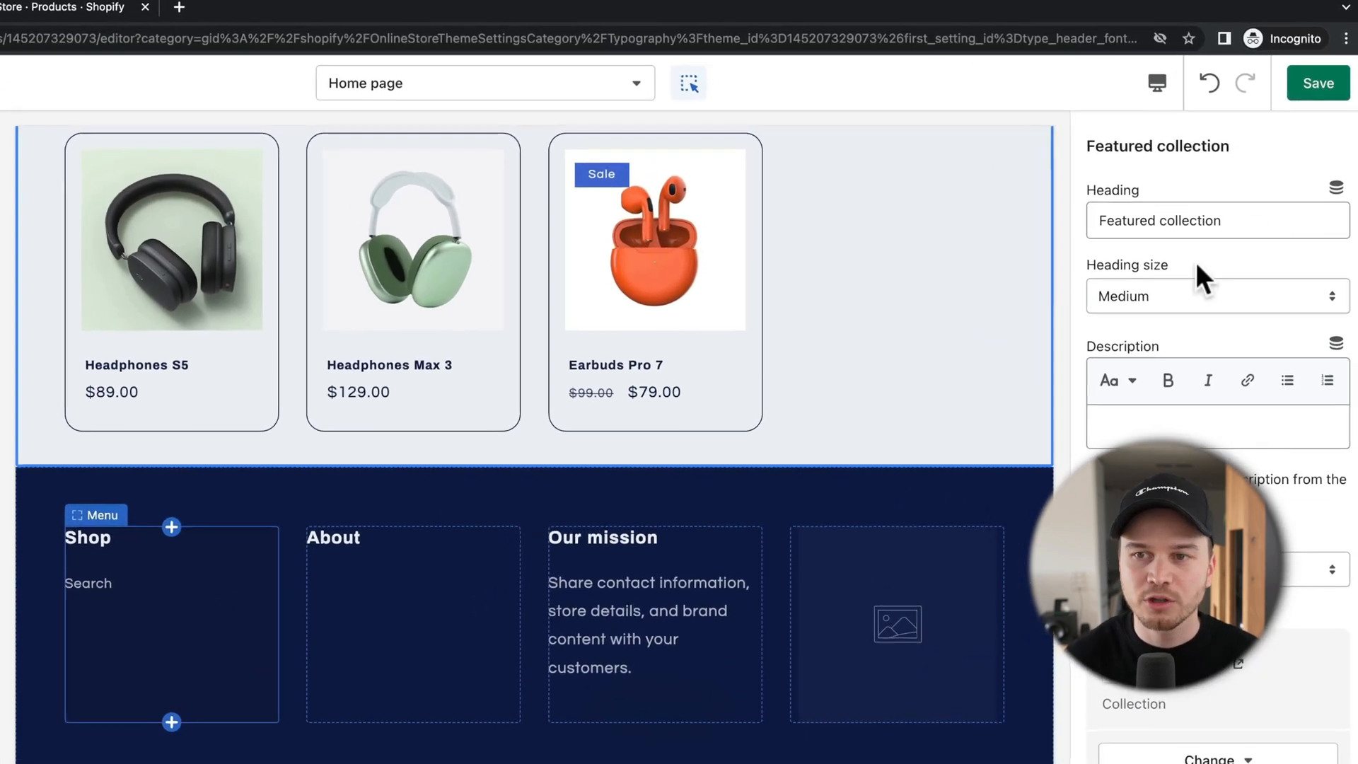
pyautogui.click(1293, 93)
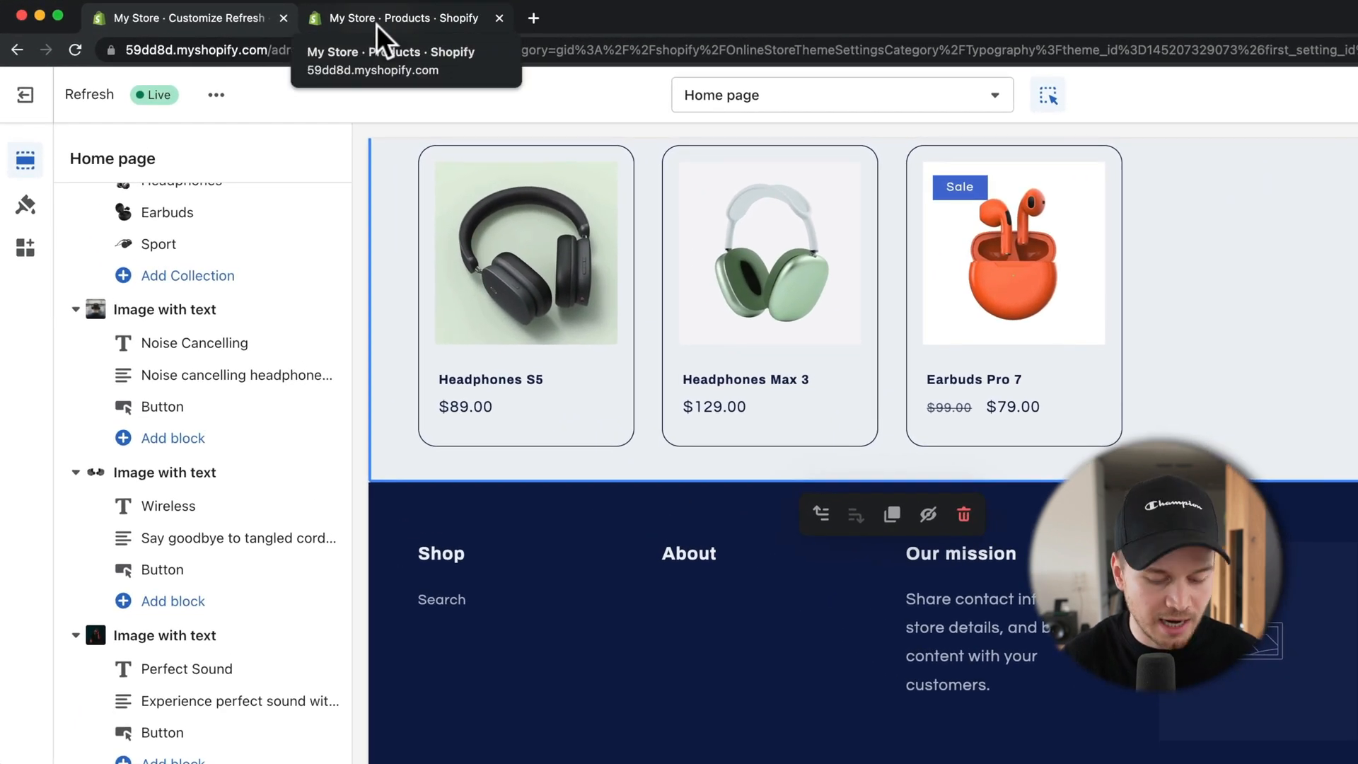
# Step: Open the store admin in a new tab, close the old Products tab, and go to Settings > Policies
pyautogui.rightClick(23, 96)
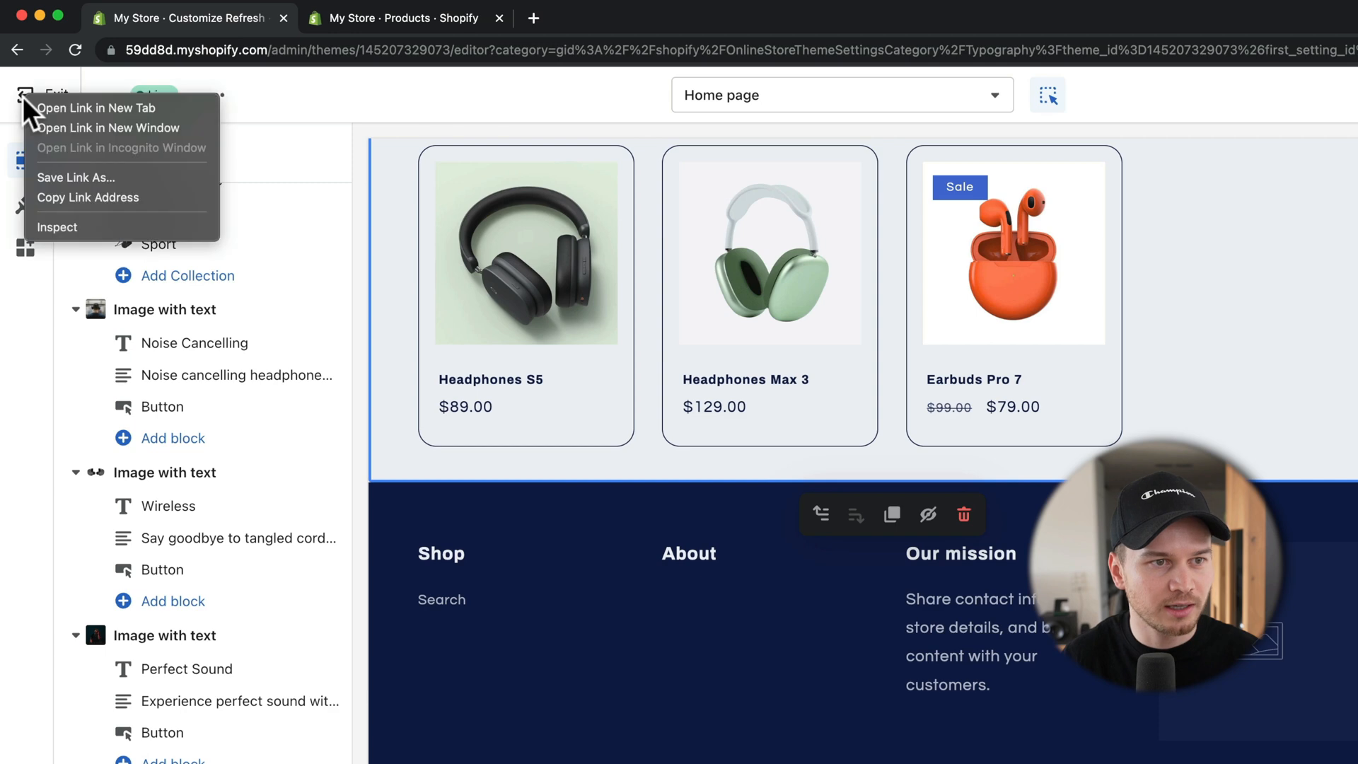
pyautogui.click(84, 108)
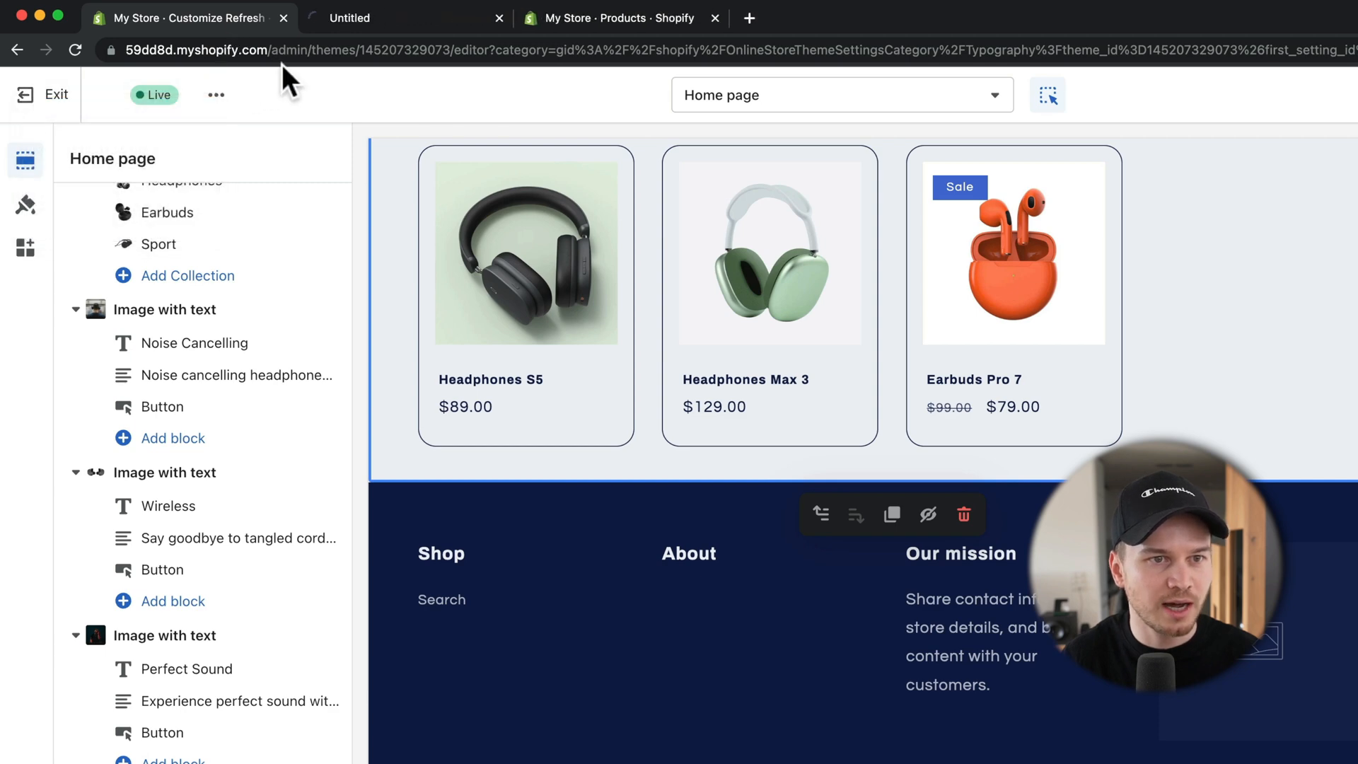
pyautogui.click(713, 19)
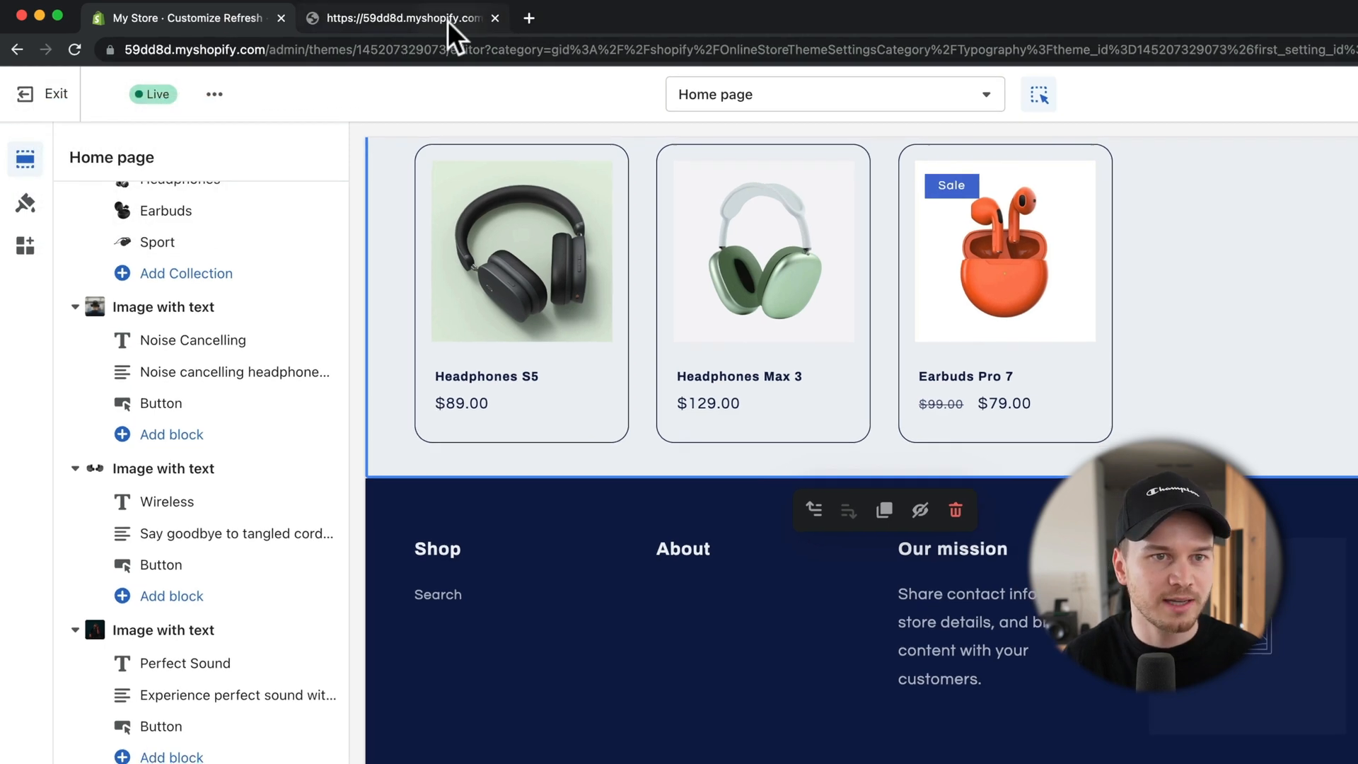
pyautogui.click(448, 19)
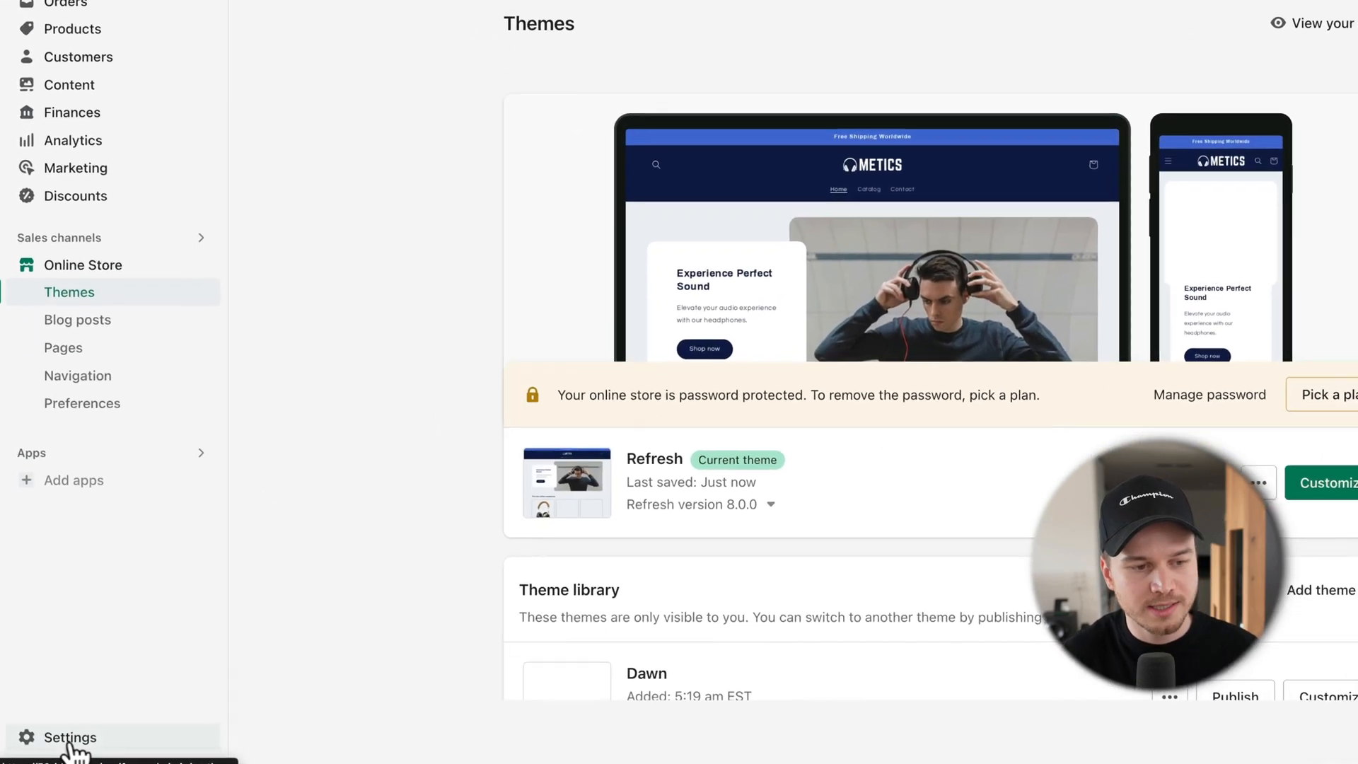
pyautogui.click(60, 739)
pyautogui.scroll(-5, 418, 410)
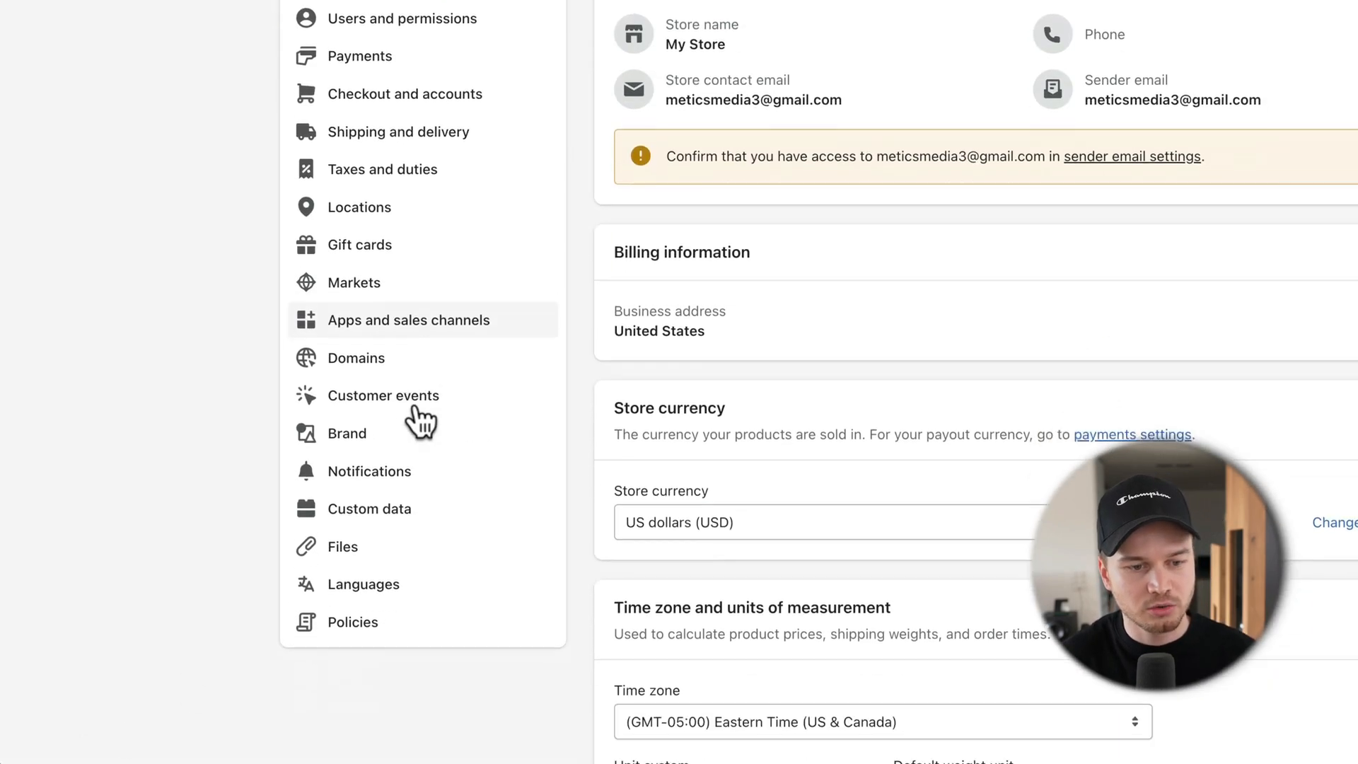
pyautogui.click(357, 483)
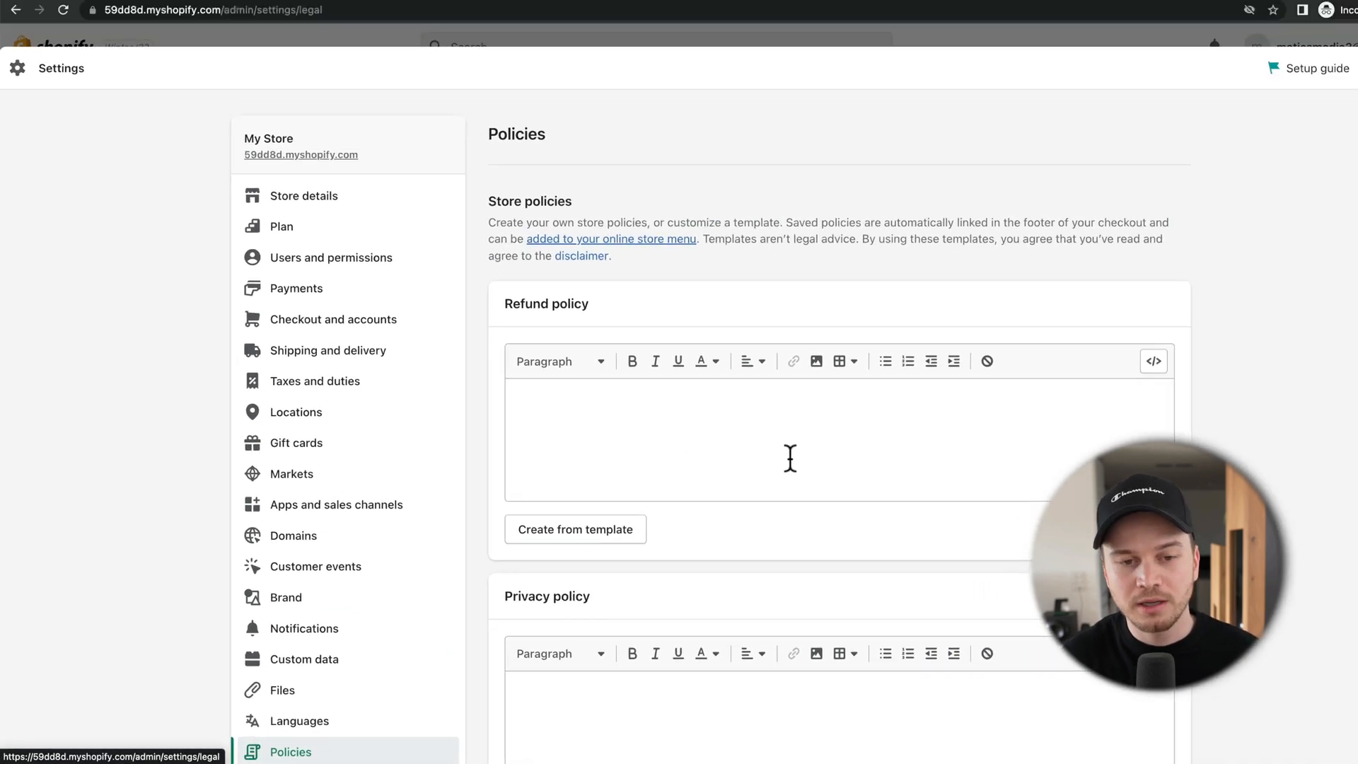
# Step: Create the refund and privacy policies from their templates
pyautogui.scroll(-1, 756, 471)
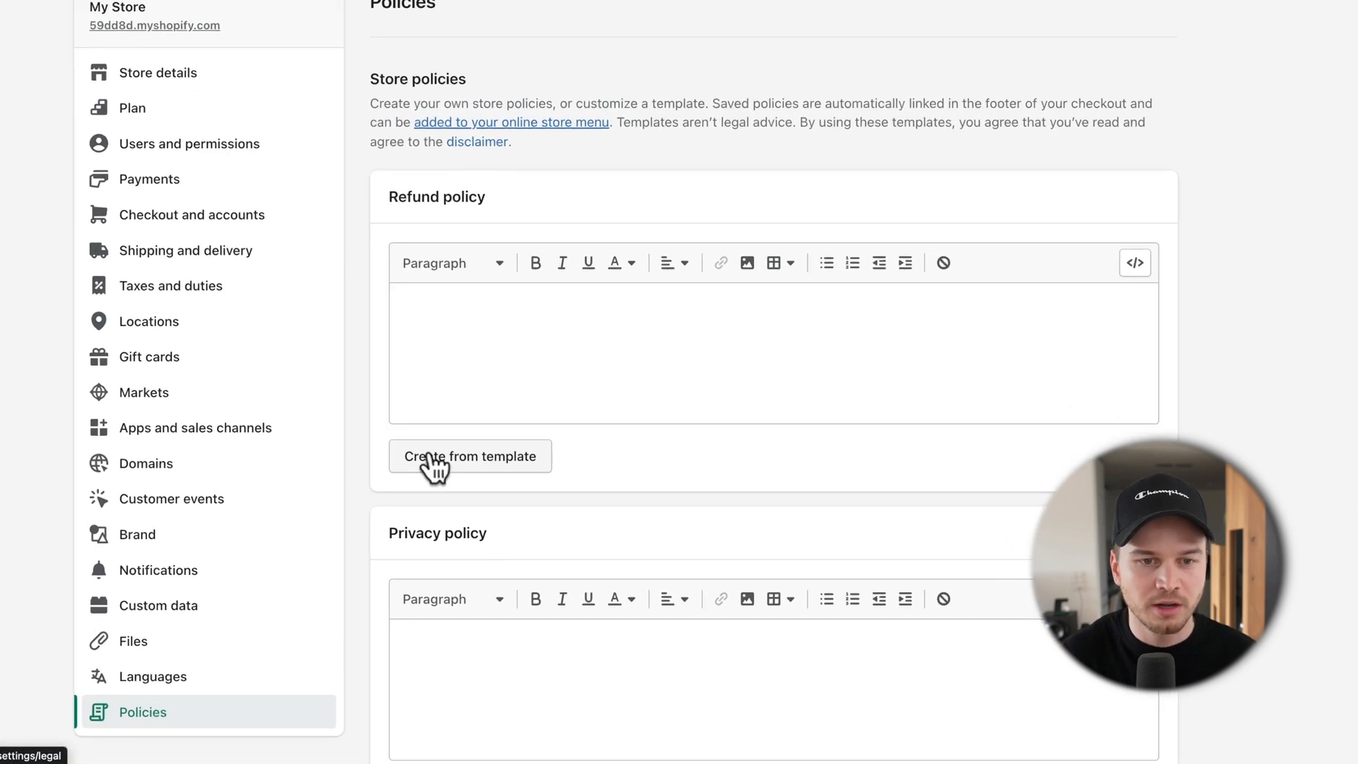
pyautogui.click(523, 508)
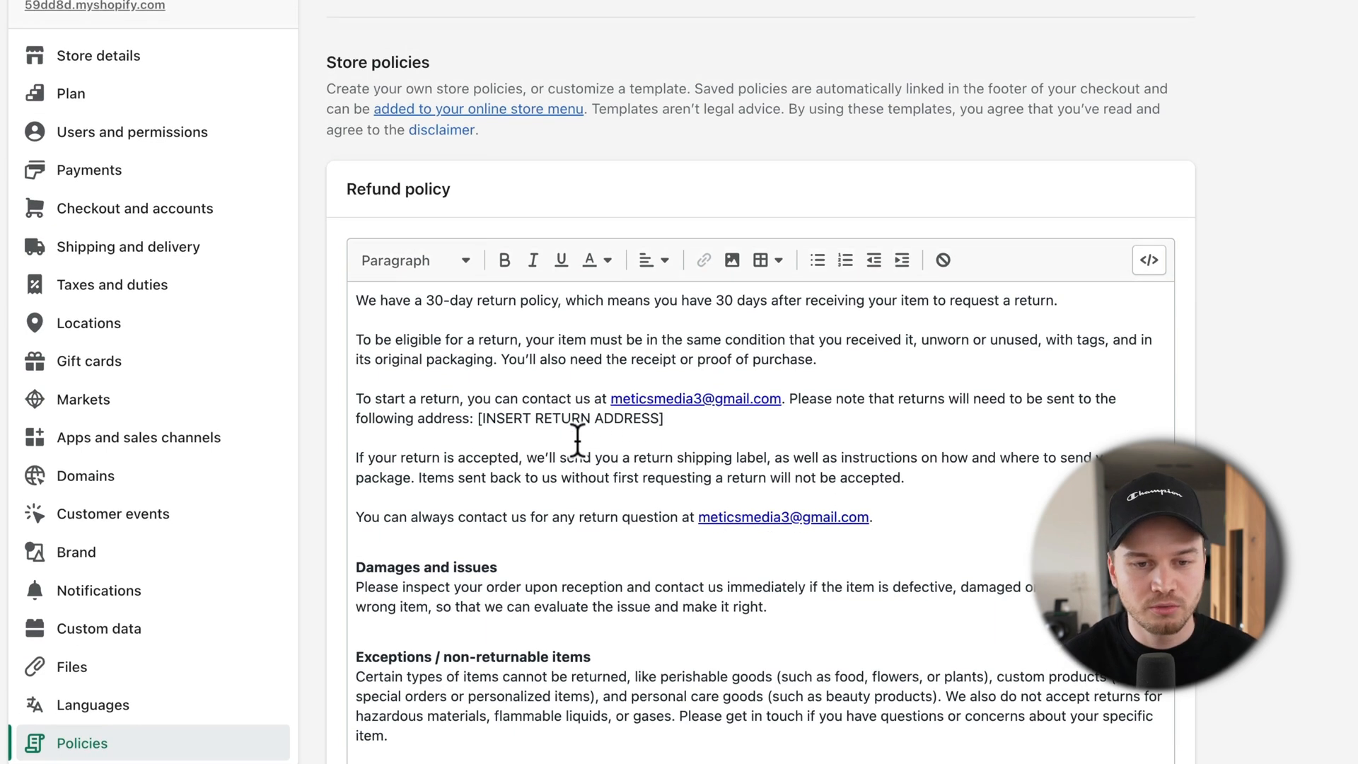
pyautogui.moveTo(473, 418); pyautogui.dragTo(605, 418)
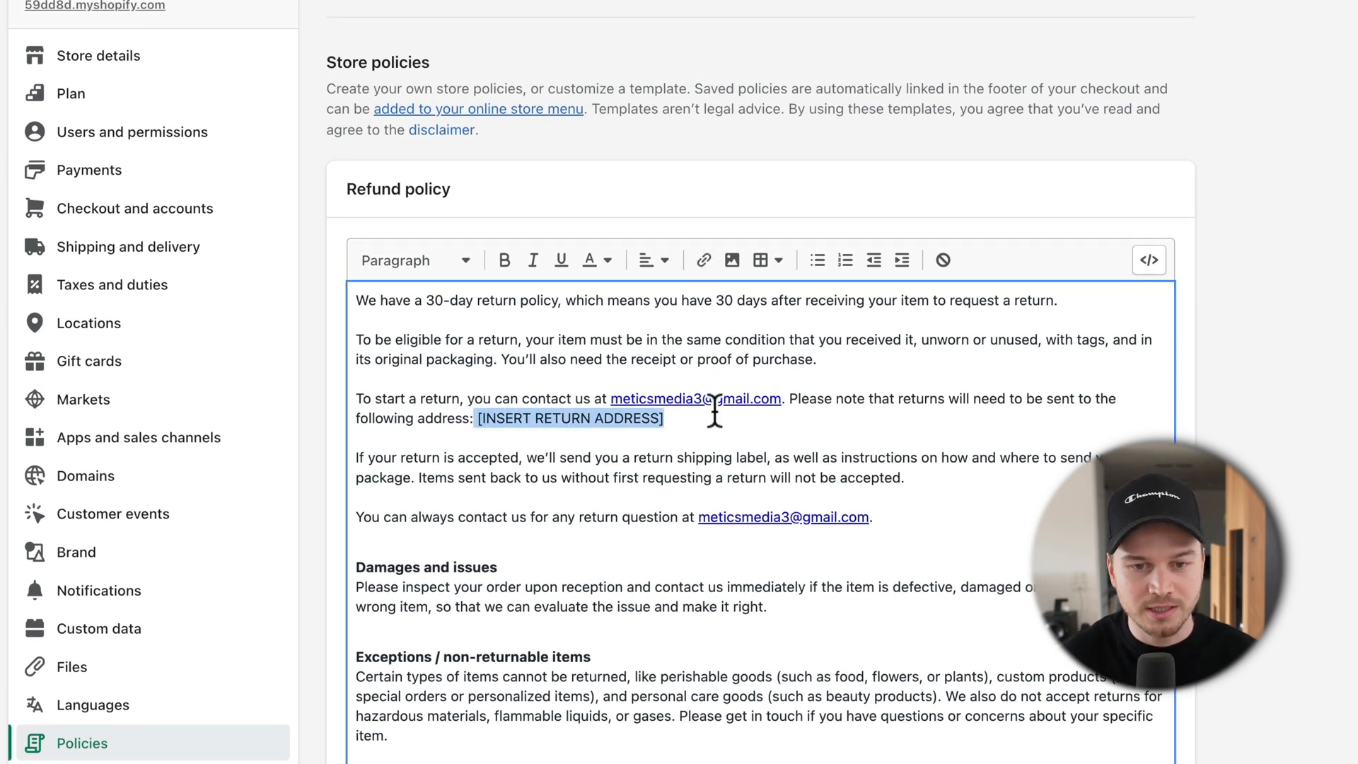
pyautogui.scroll(-3, 644, 466)
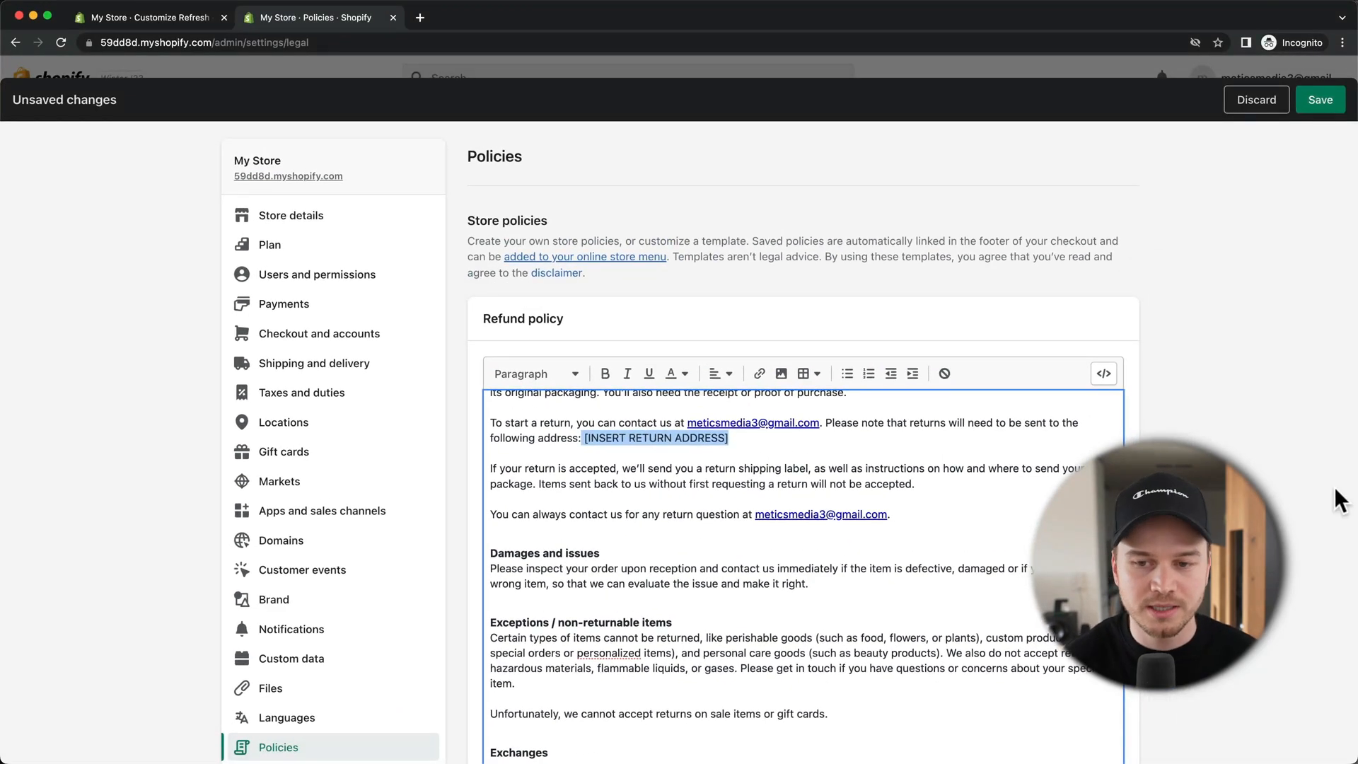
pyautogui.scroll(-8, 1282, 513)
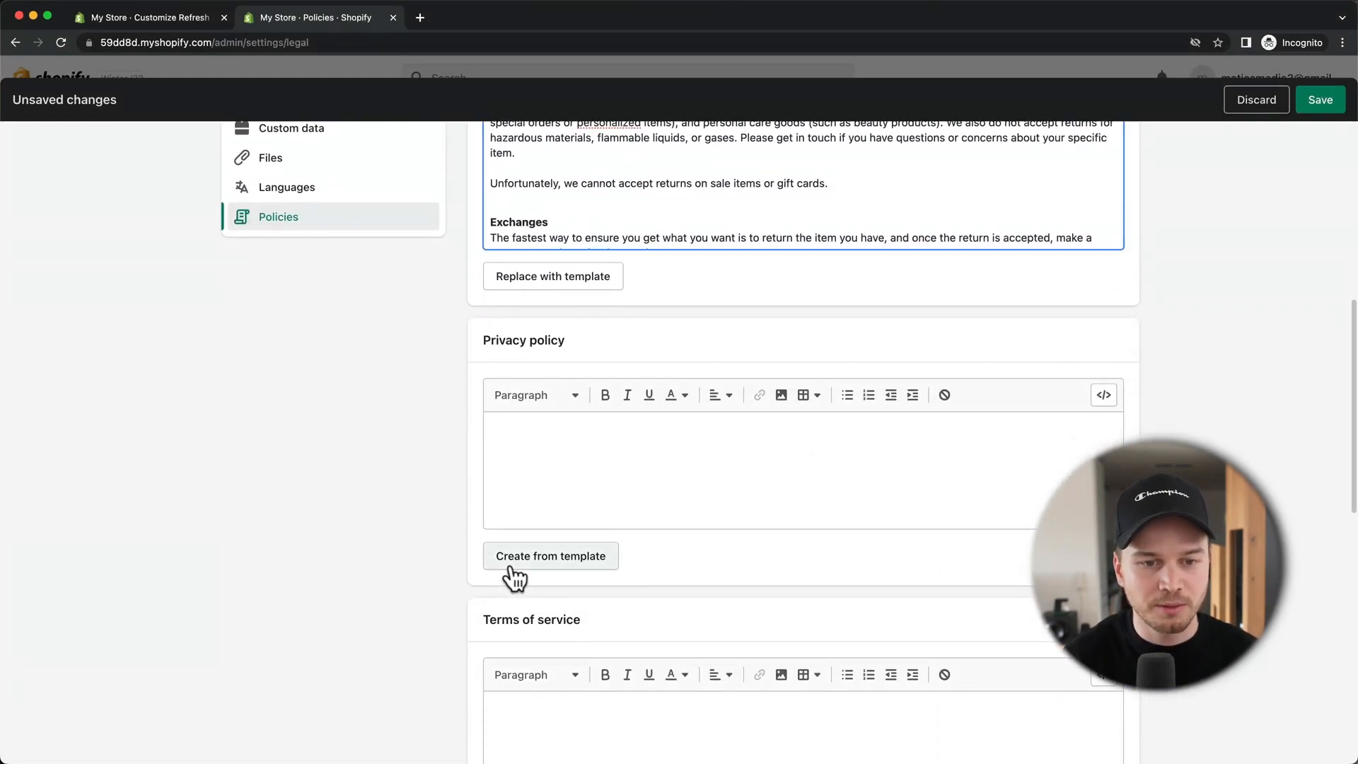
pyautogui.click(510, 569)
pyautogui.scroll(-6, 566, 551)
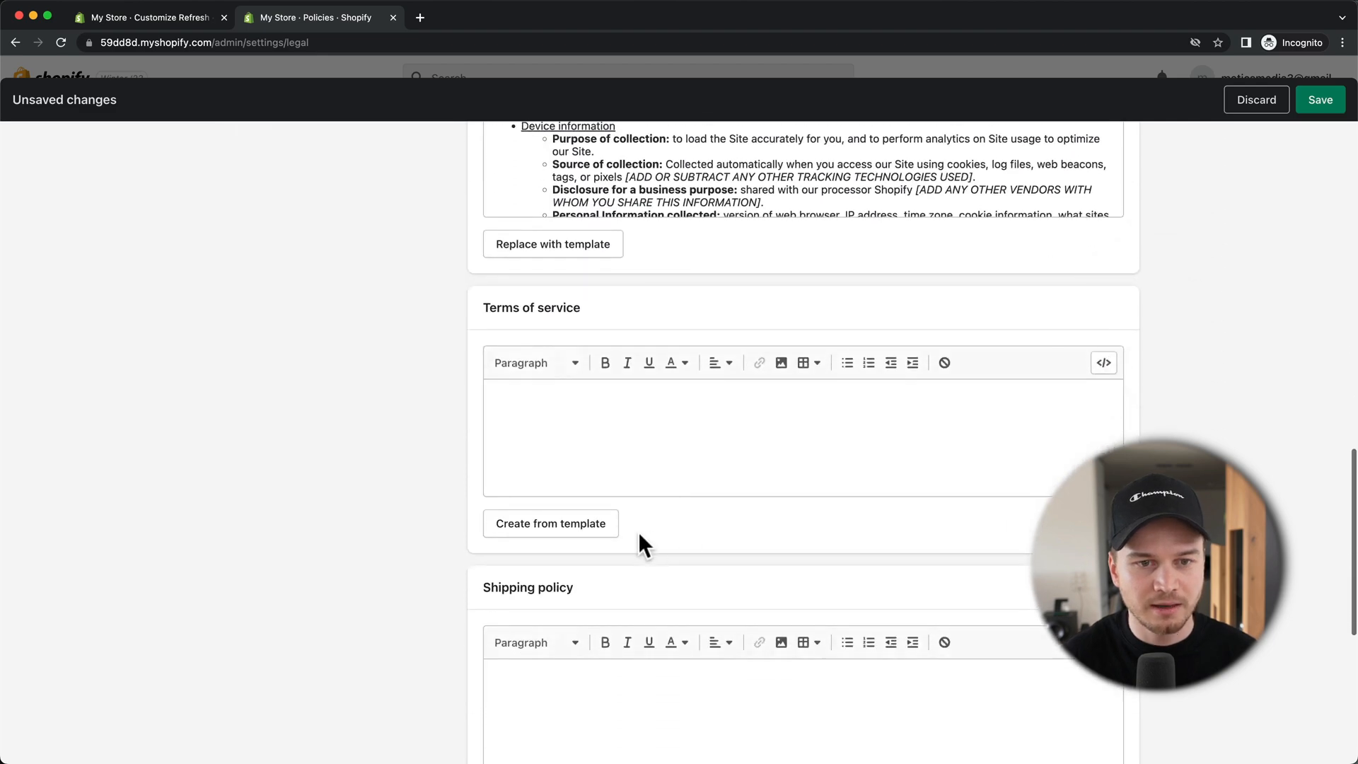
pyautogui.scroll(-10, 423, 527)
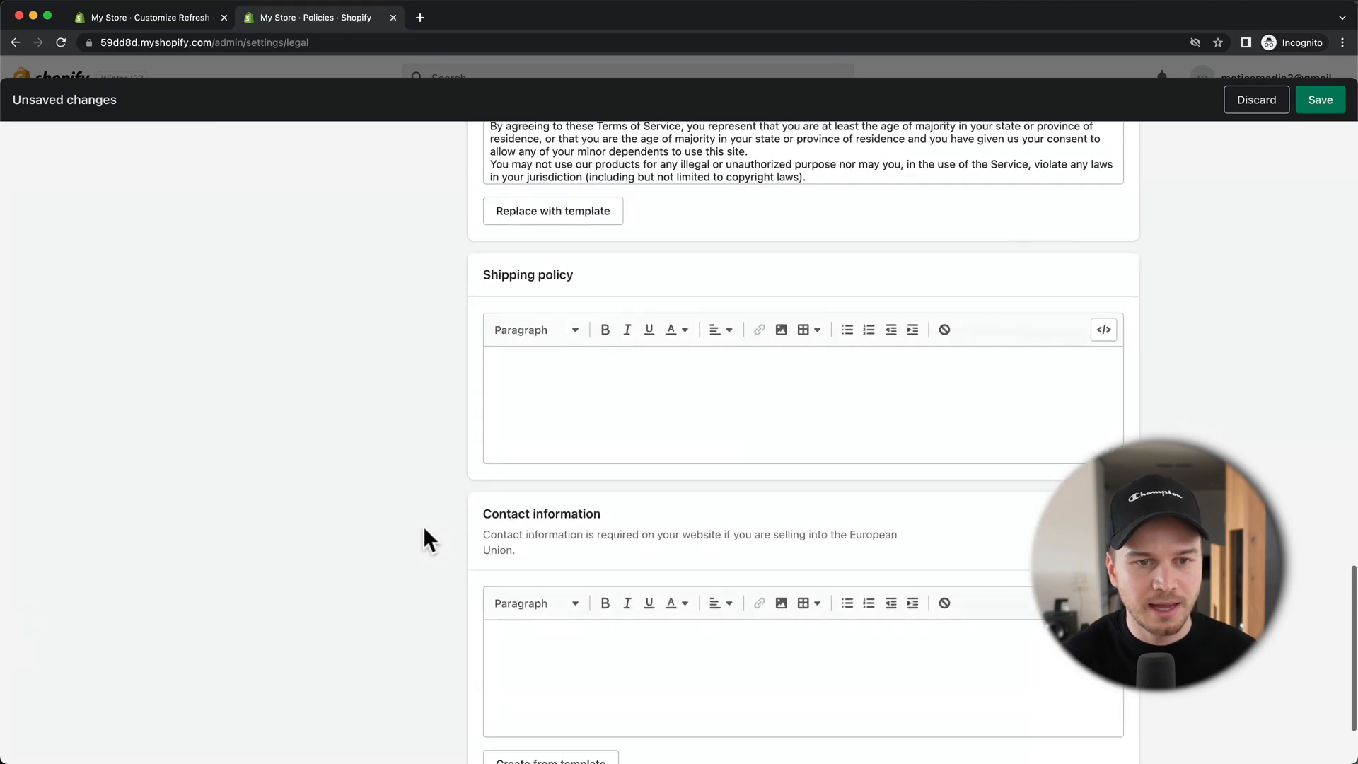
pyautogui.scroll(-2, 552, 370)
# Step: Write the shipping policy and contact information, save the policies, and close settings
pyautogui.click(562, 328)
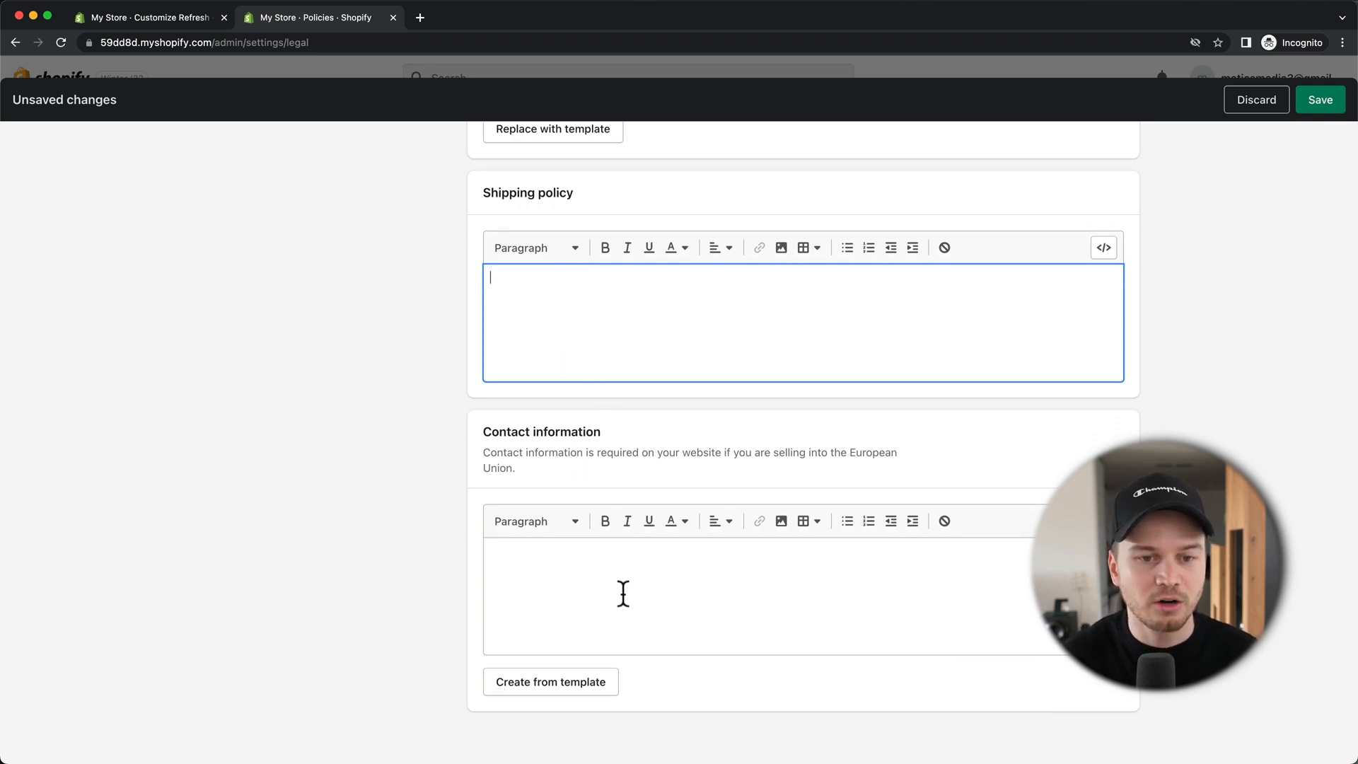
pyautogui.click(547, 573)
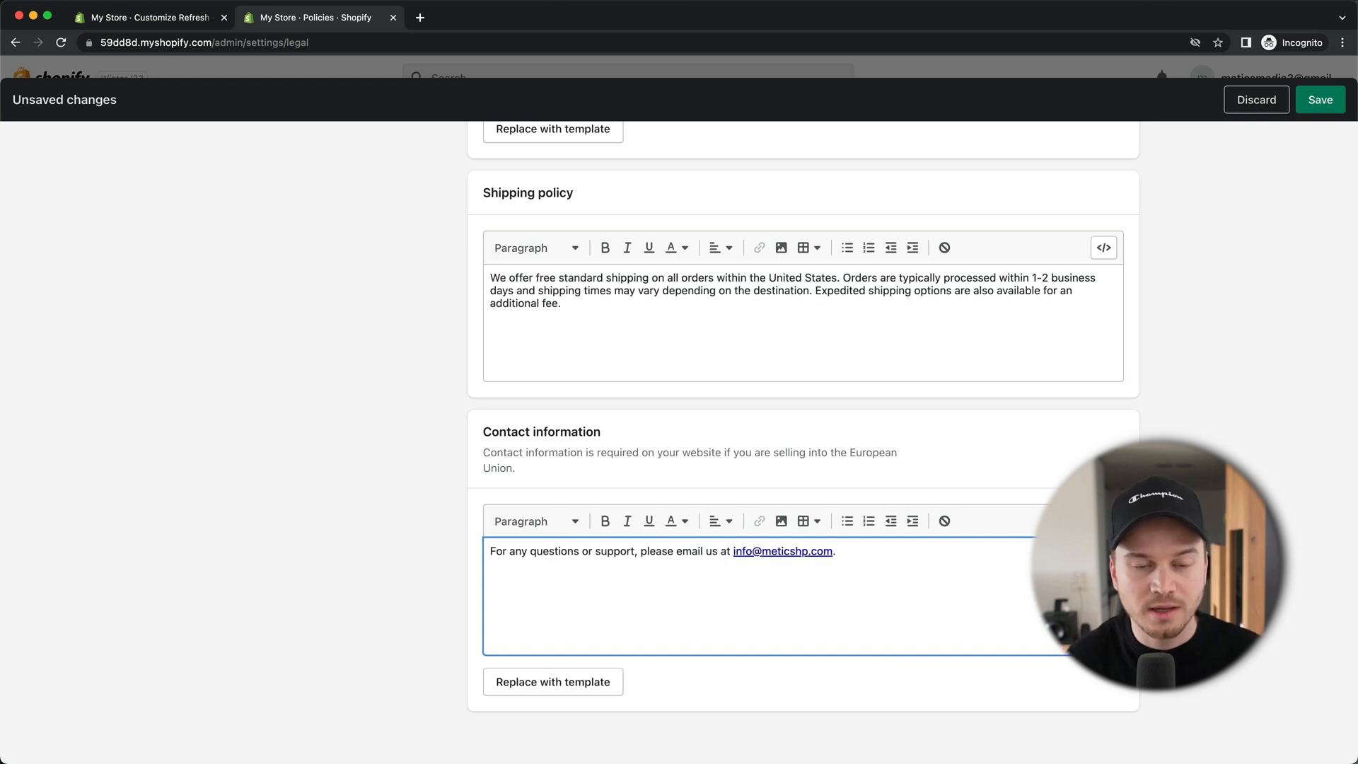
pyautogui.click(1314, 103)
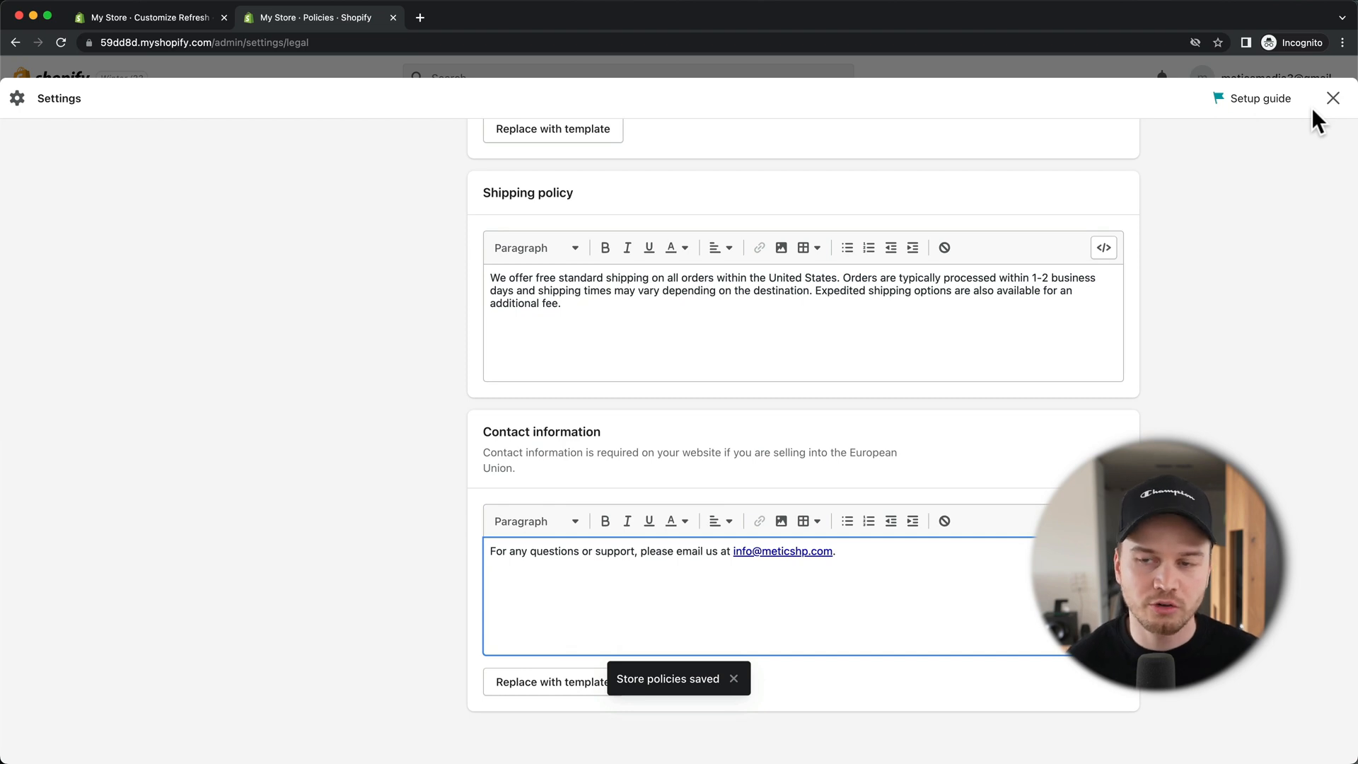
pyautogui.click(1332, 98)
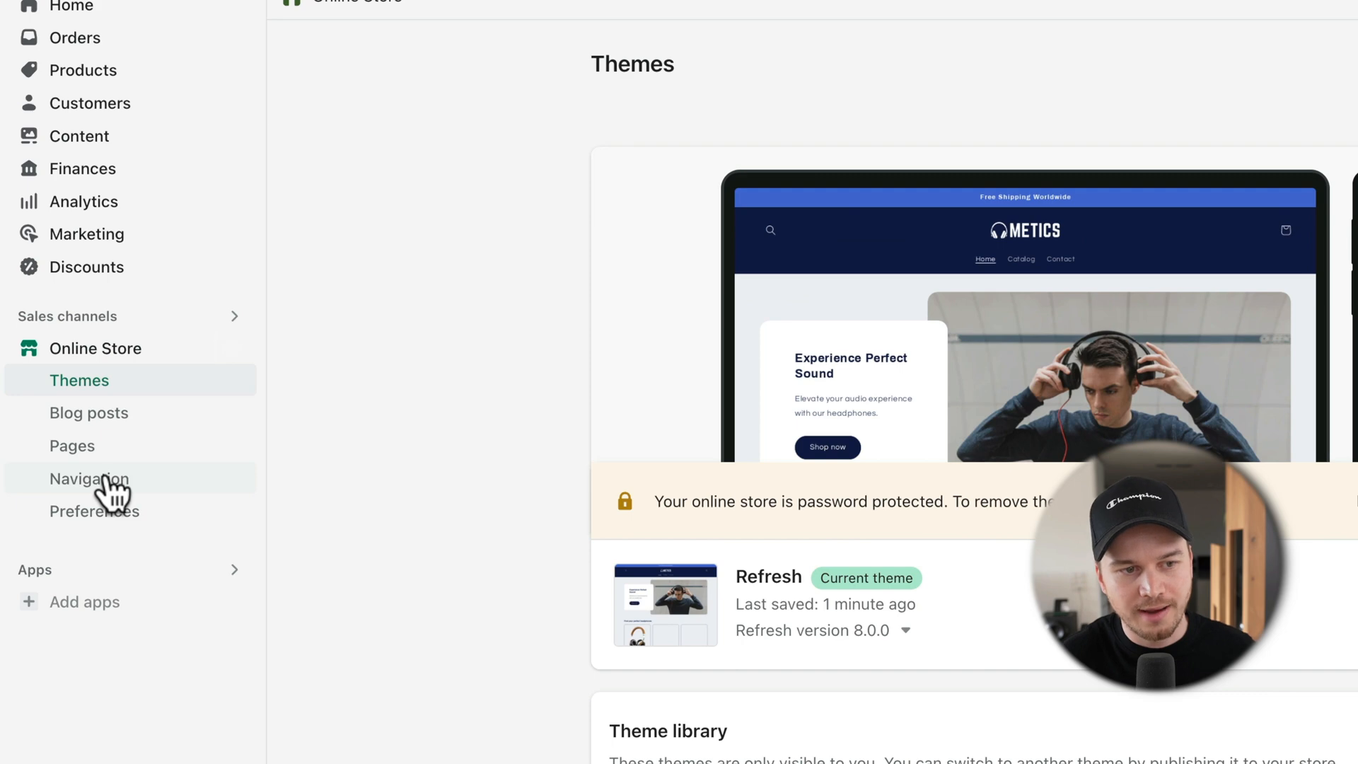
# Step: Remove the Search item from the Footer menu in Navigation
pyautogui.click(106, 481)
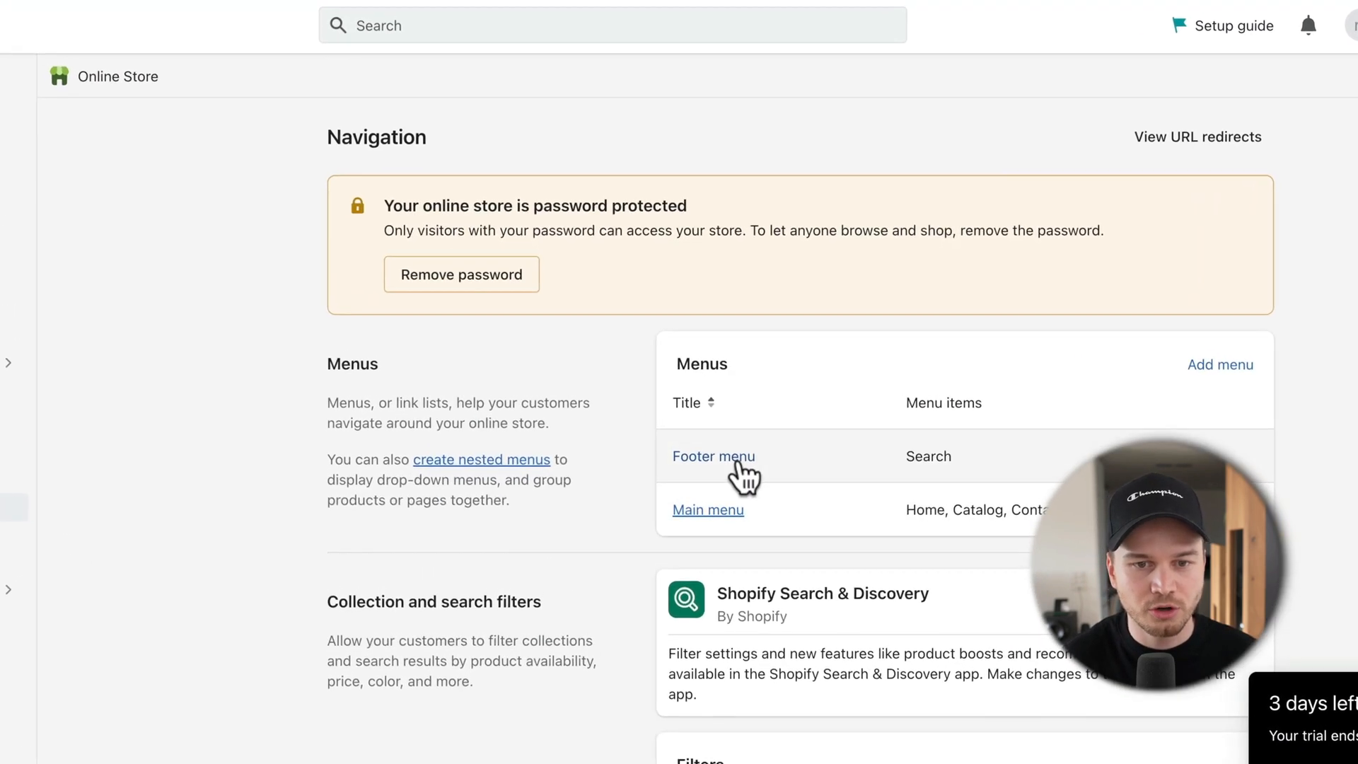
pyautogui.click(736, 463)
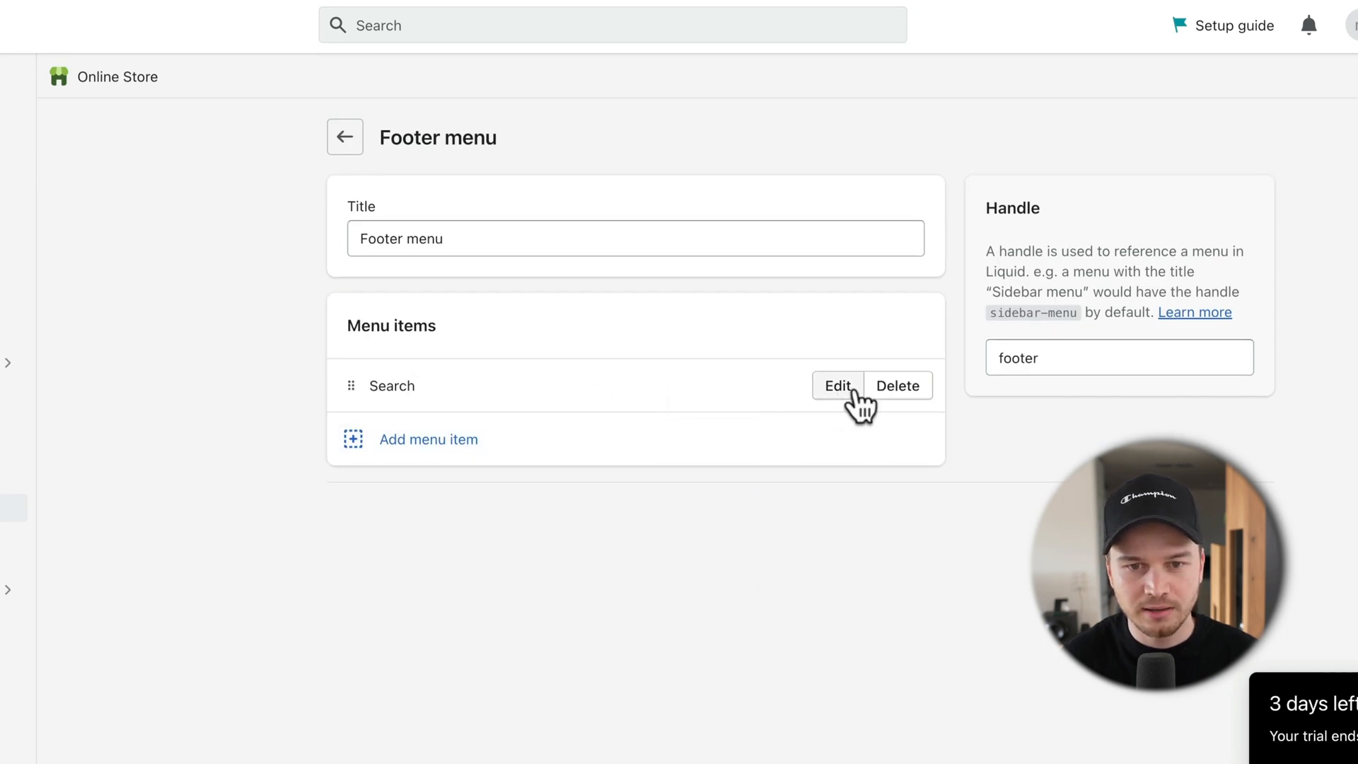
pyautogui.click(905, 389)
pyautogui.click(929, 530)
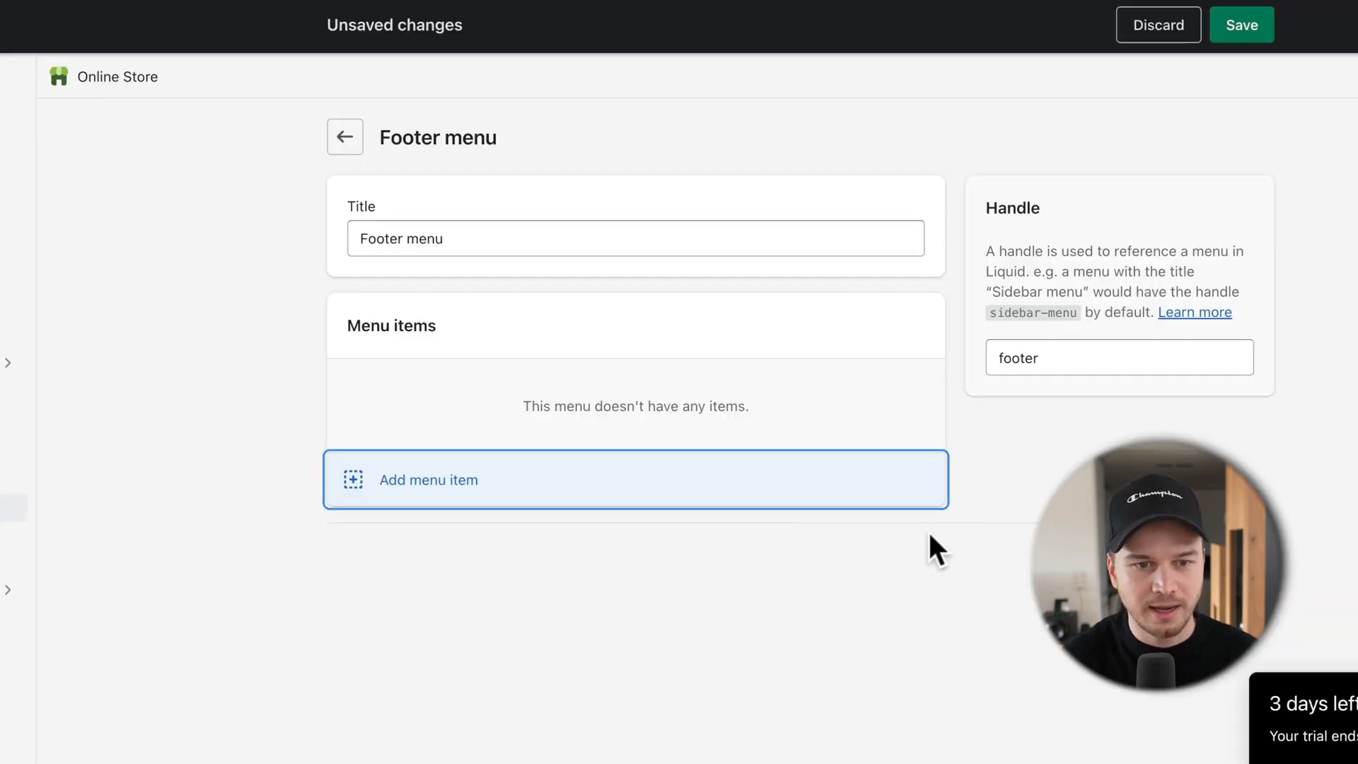
# Step: Add footer menu items linking to the store policies and save the menu
pyautogui.click(443, 484)
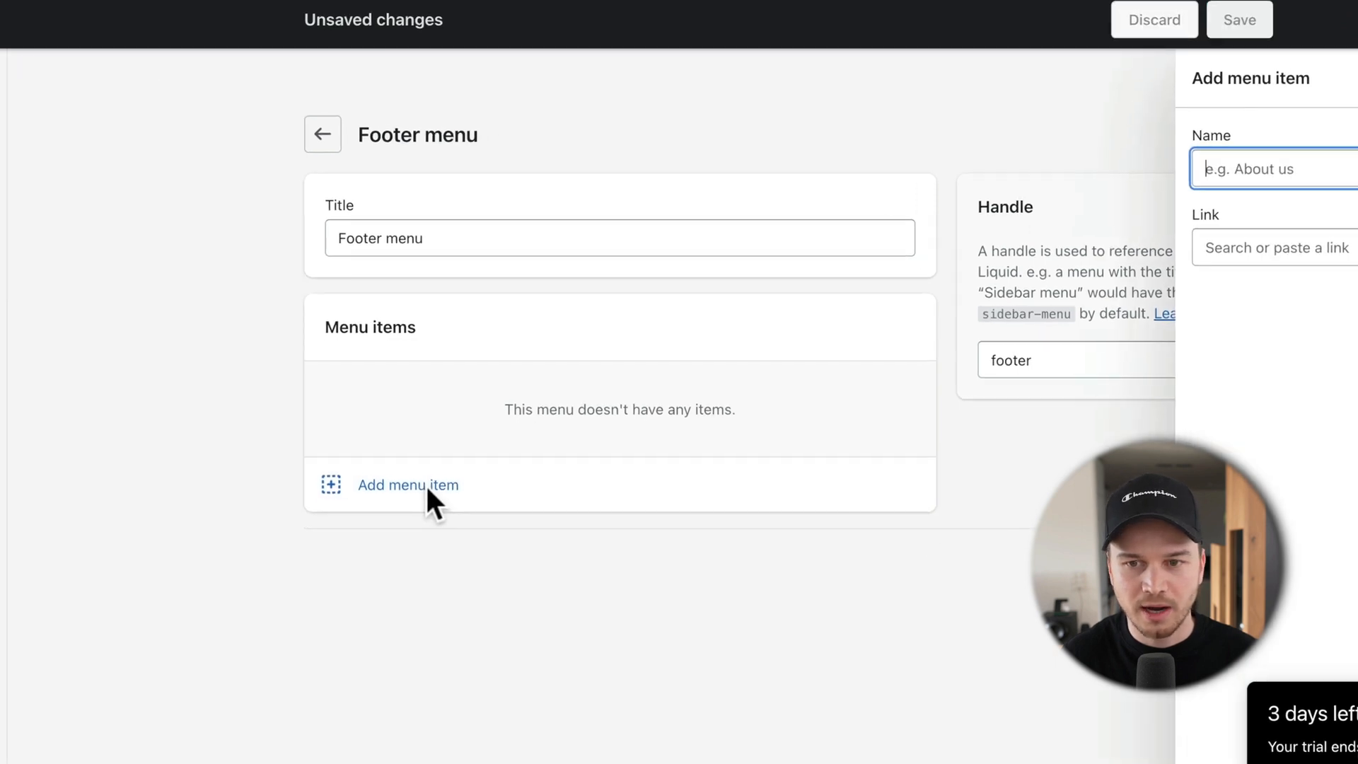
pyautogui.click(1105, 241)
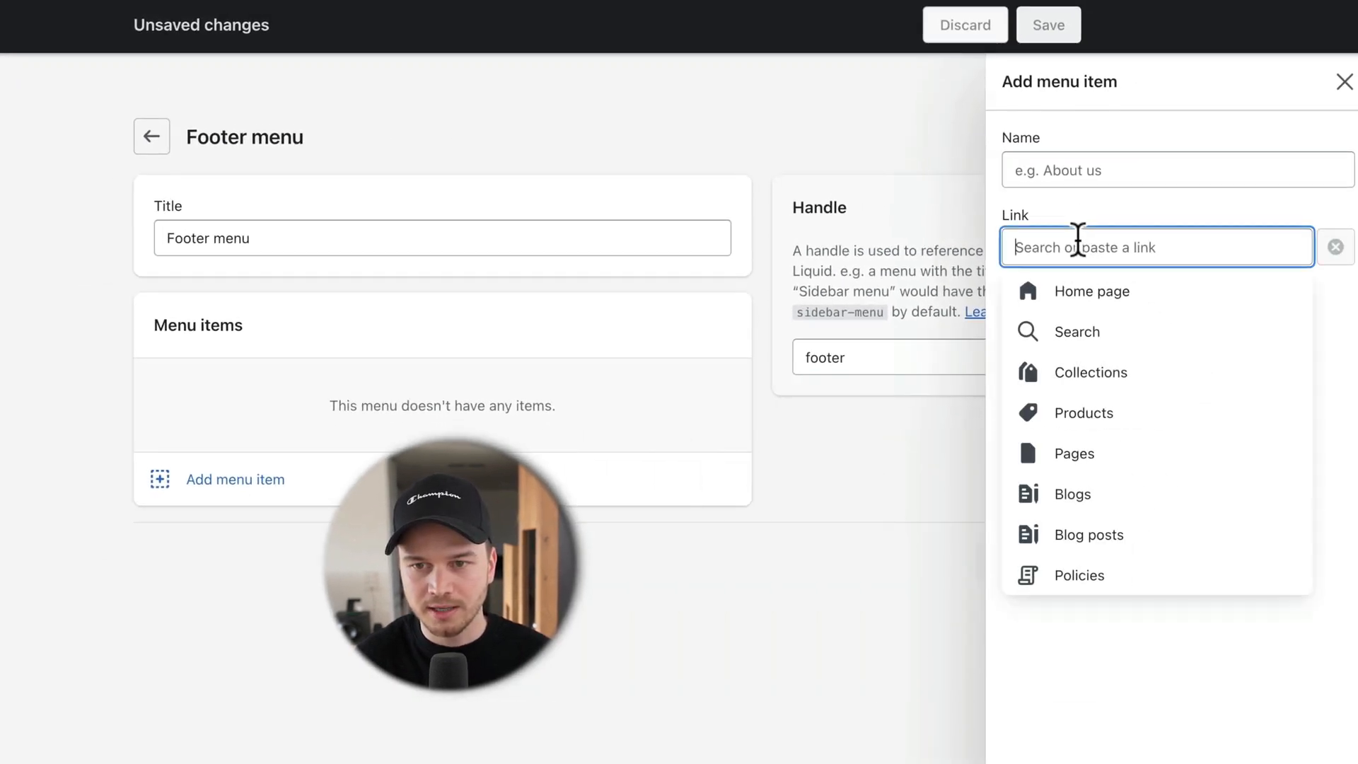
pyautogui.click(1098, 572)
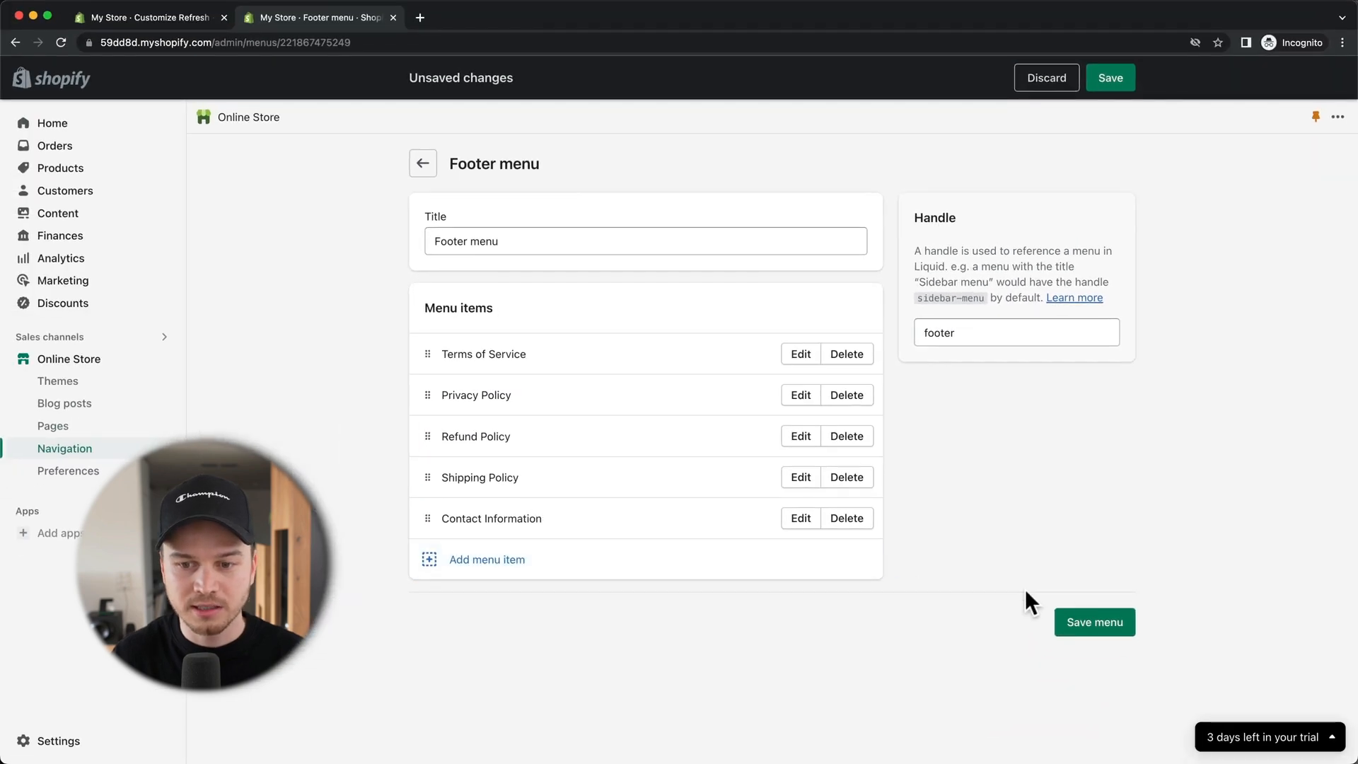
pyautogui.click(1090, 625)
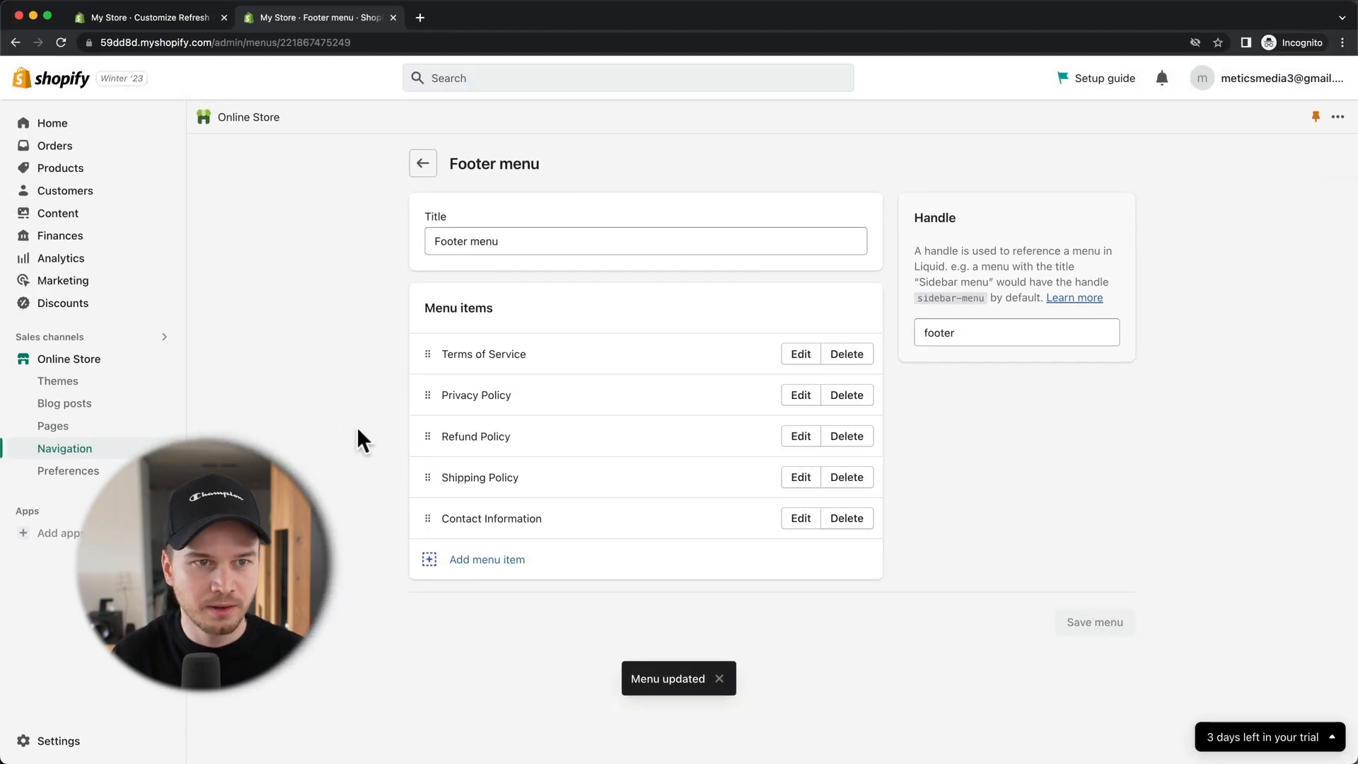
pyautogui.click(161, 16)
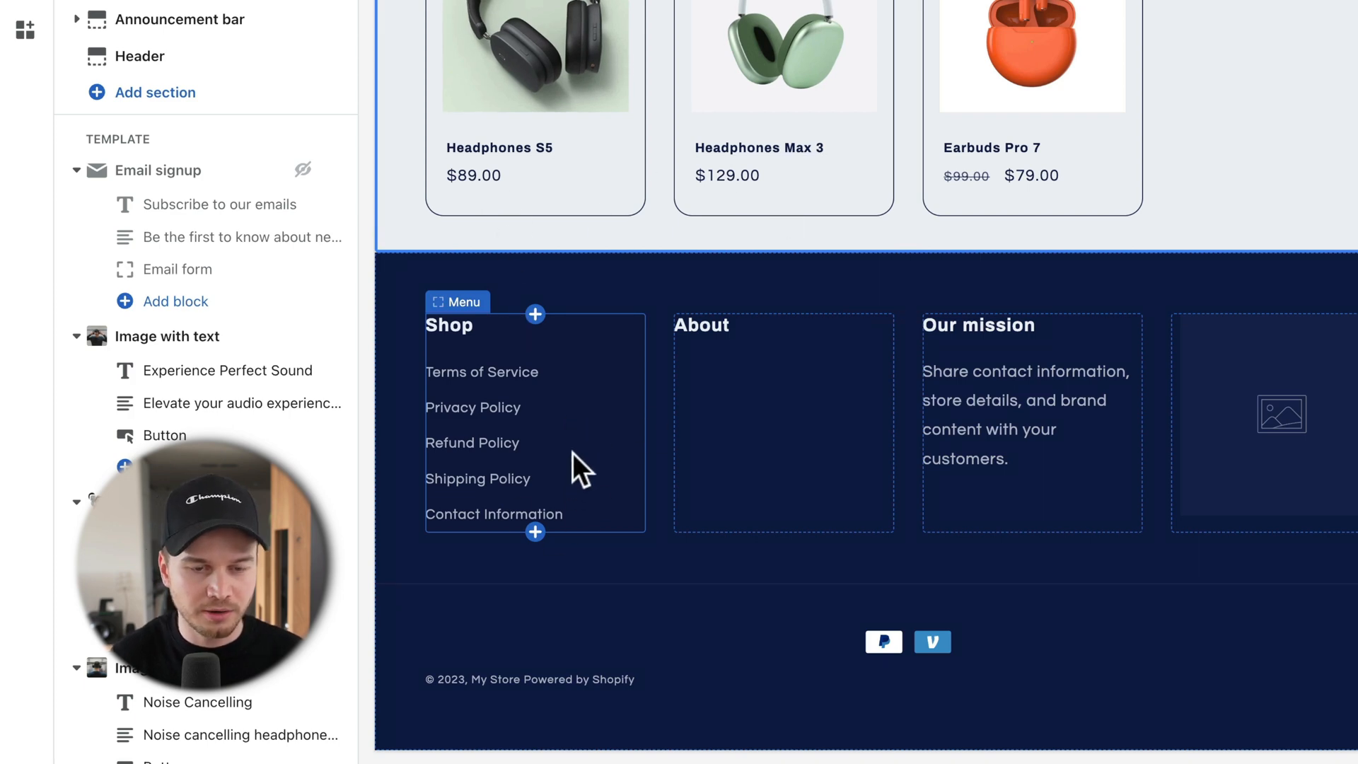
# Step: Delete the empty About menu block from the footer in the theme editor
pyautogui.click(827, 336)
pyautogui.click(857, 565)
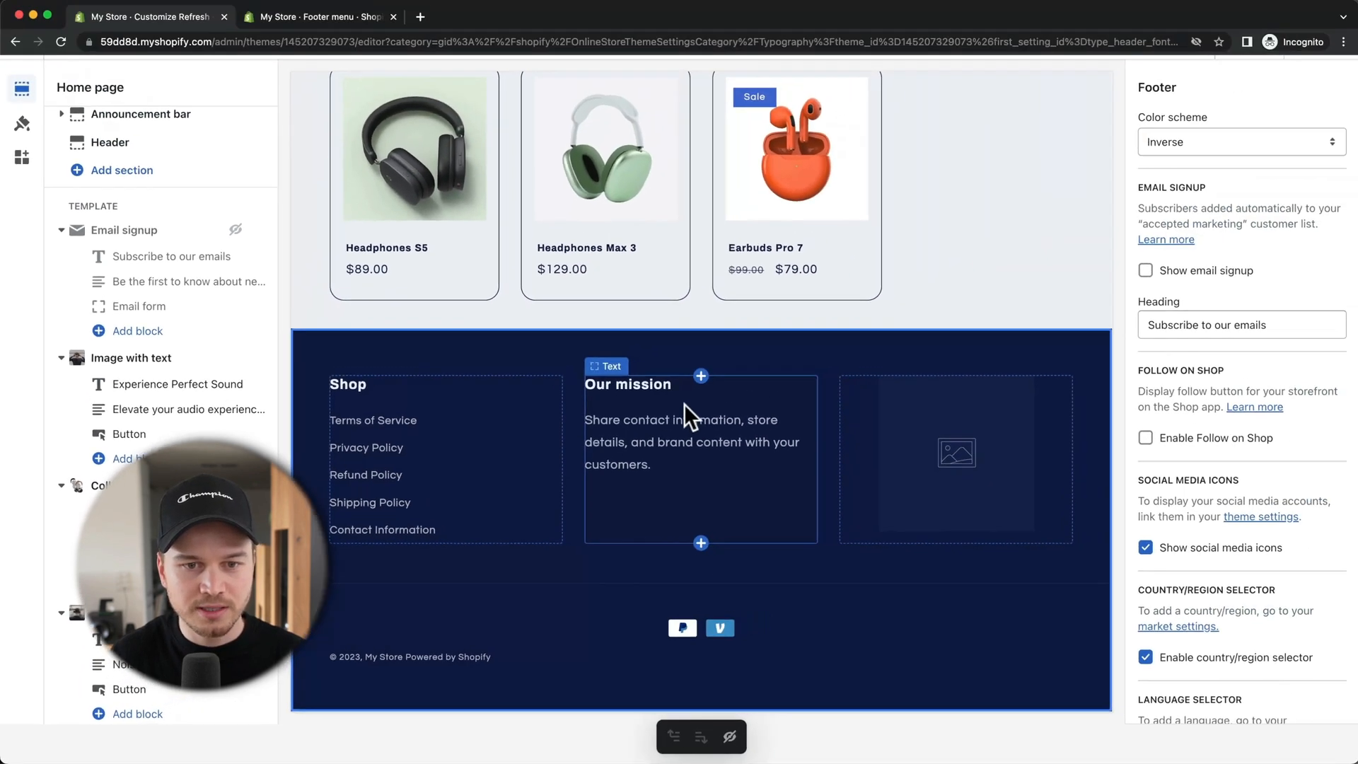
# Step: Change the footer's Our mission heading to 'Contact us' and paste the e-mail support sentence as subtext
pyautogui.click(684, 405)
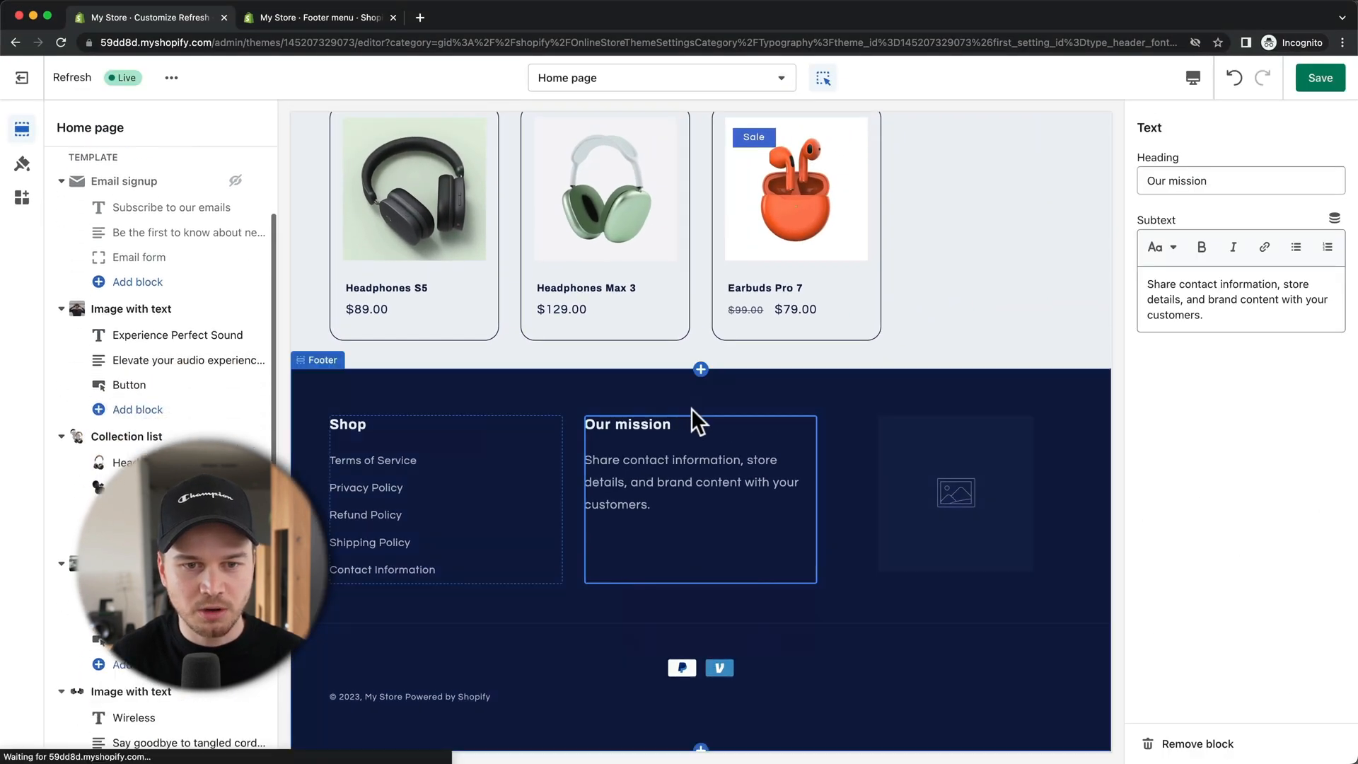
pyautogui.moveTo(1244, 168); pyautogui.dragTo(1114, 169)
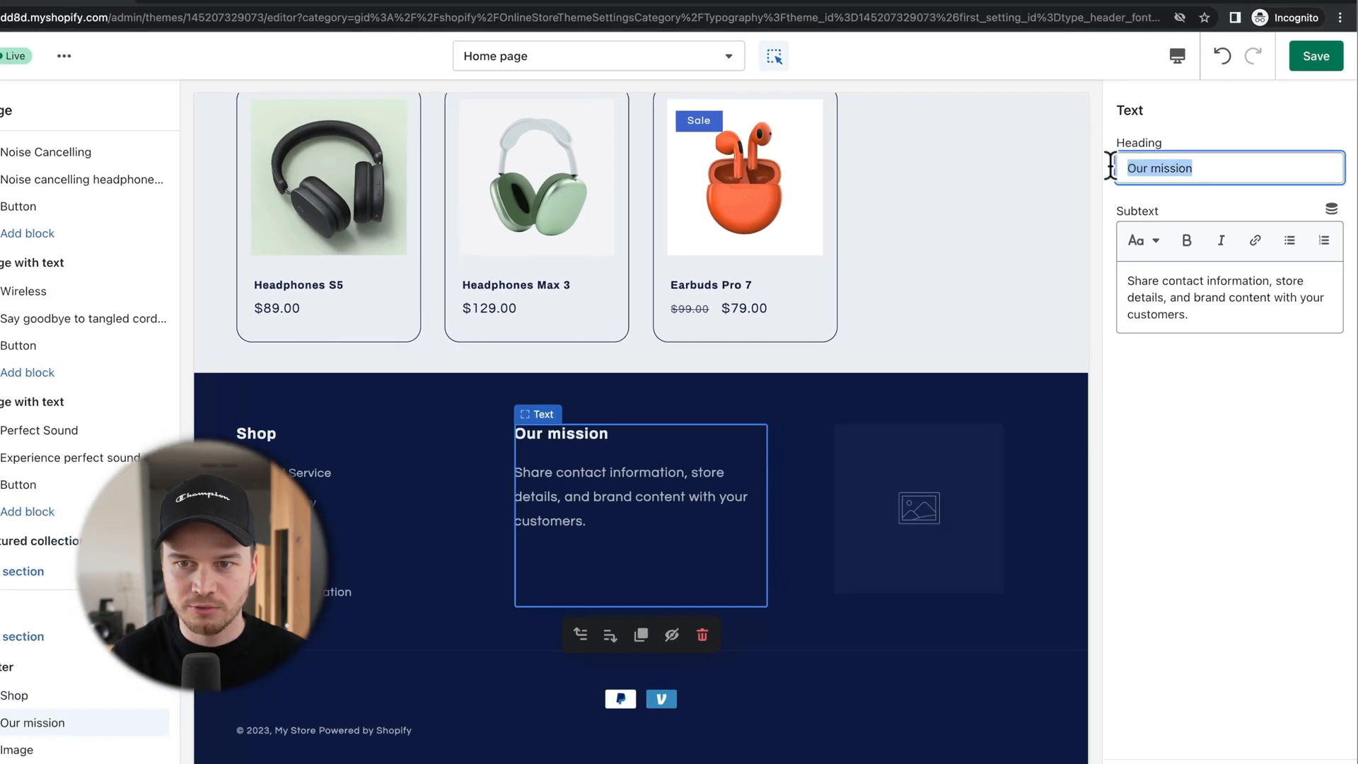
pyautogui.write('Contact')
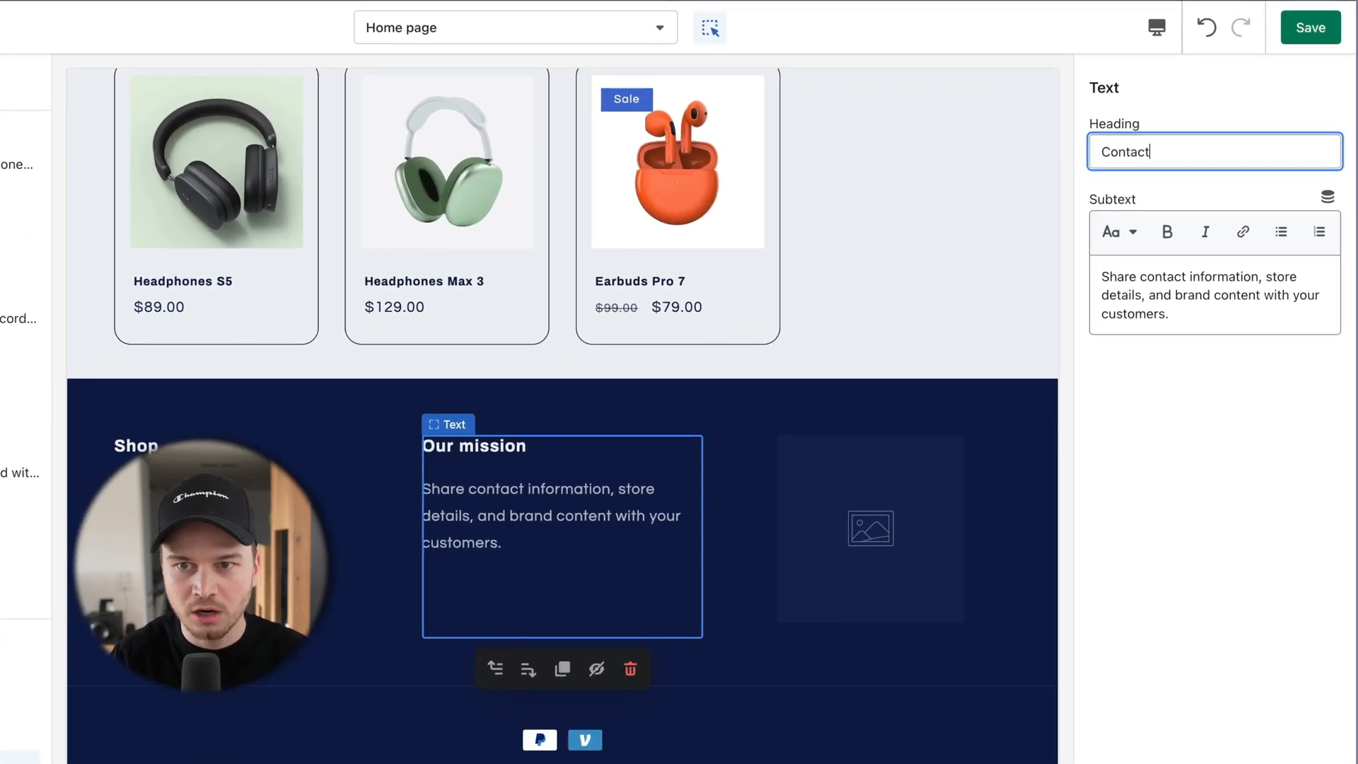
pyautogui.write('s')
pyautogui.press('BackSpace')
pyautogui.press('BackSpace')
pyautogui.write('us')
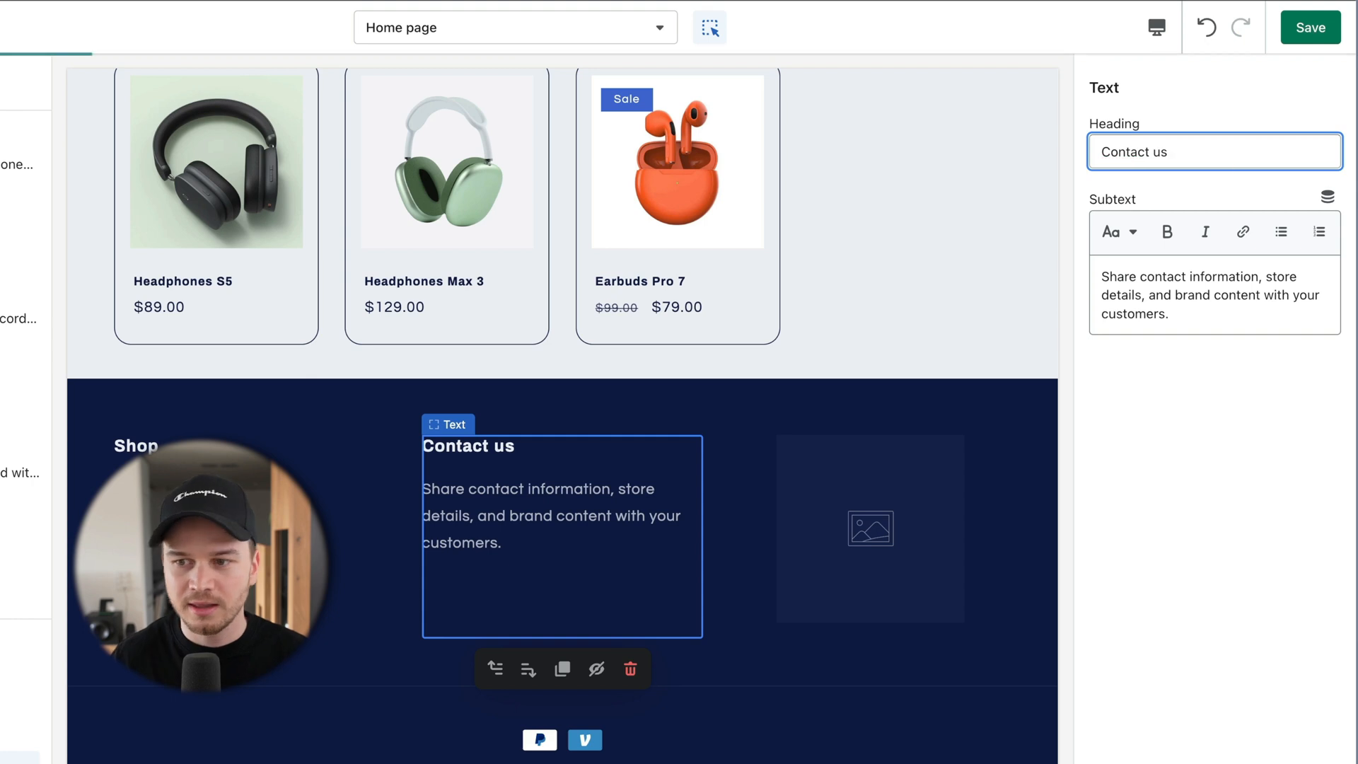
pyautogui.click(1062, 290)
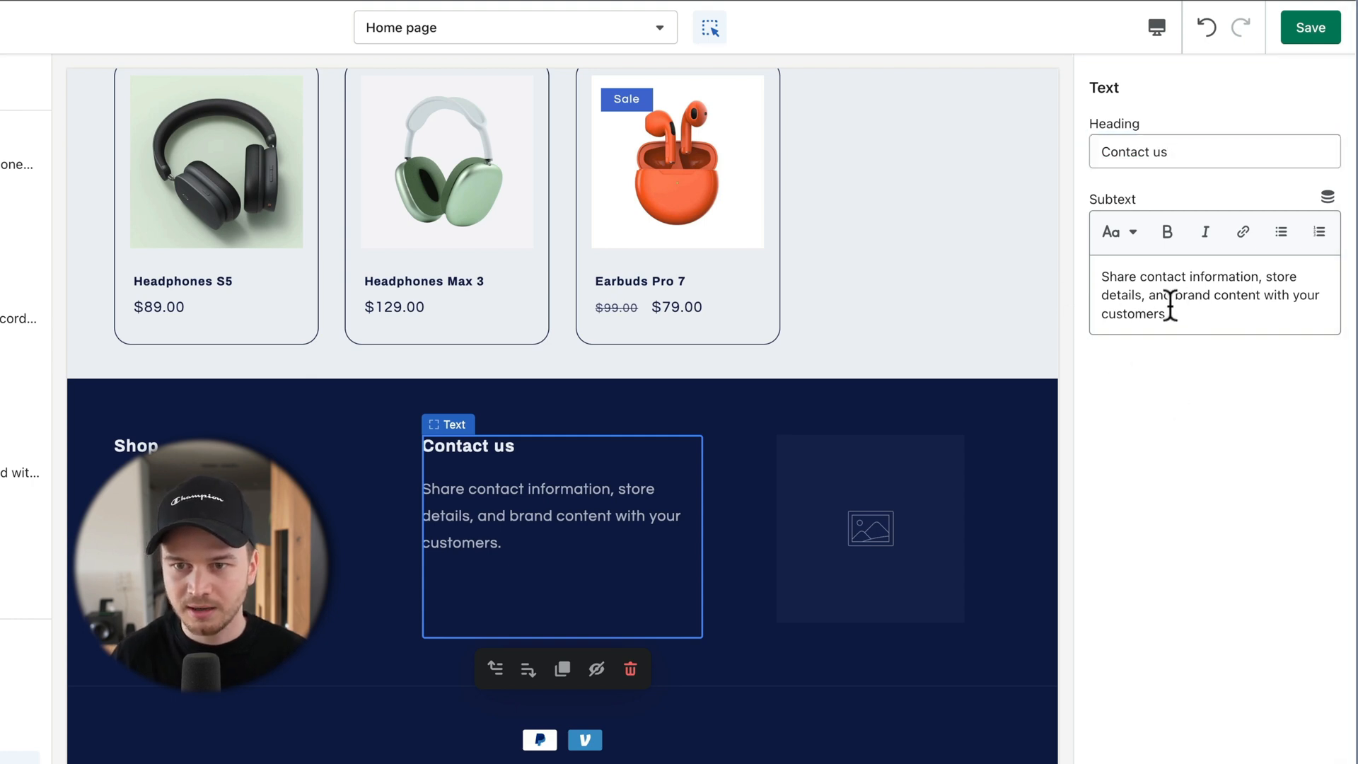
pyautogui.moveTo(1171, 313); pyautogui.dragTo(1101, 278)
pyautogui.hotkey('ctrl', 'v')
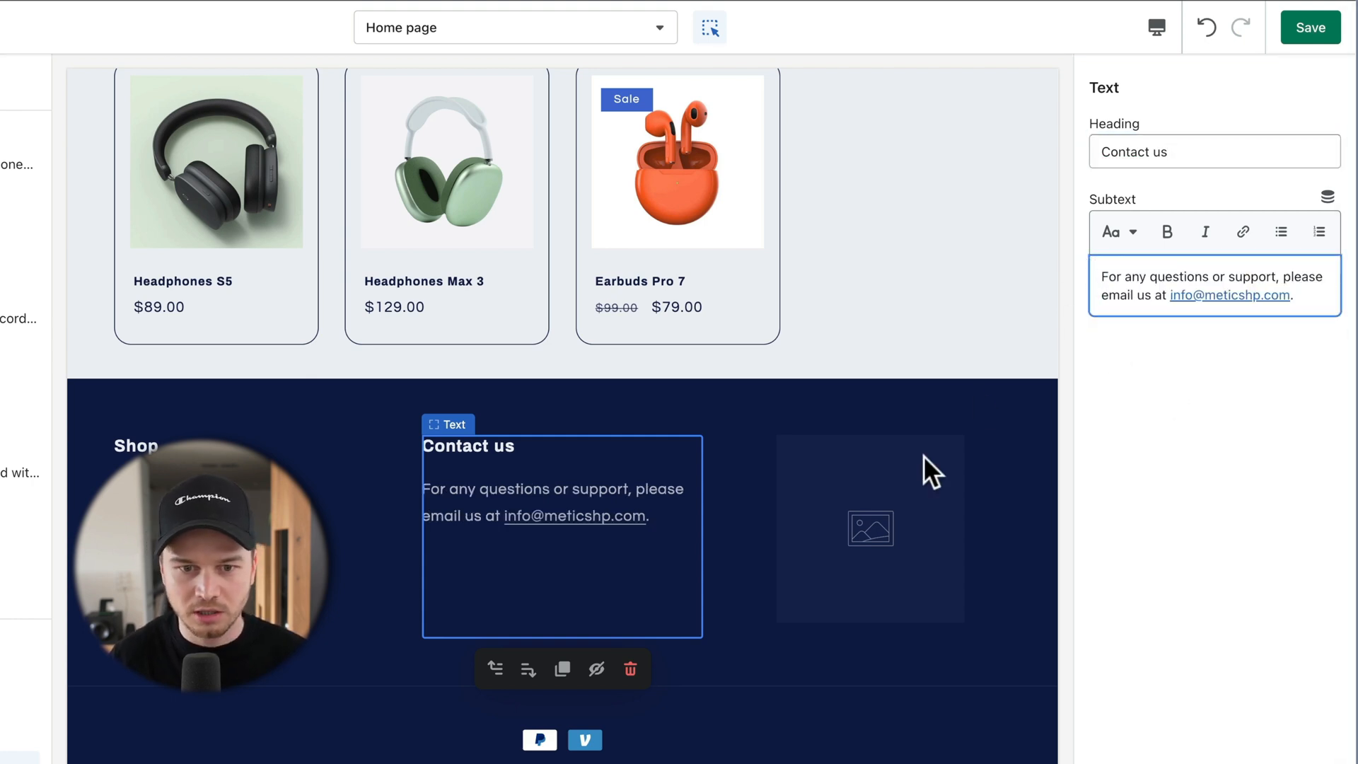
pyautogui.click(876, 520)
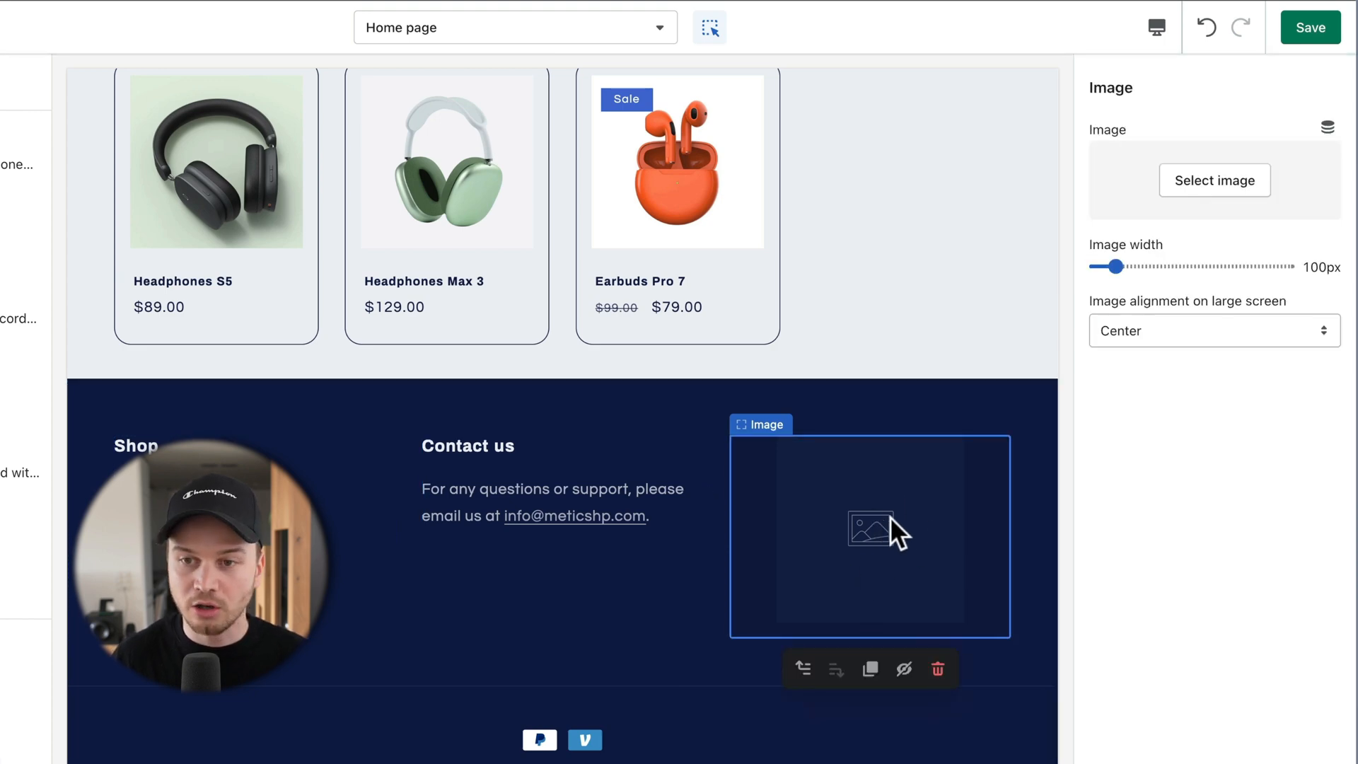
# Step: Put the transparent METICS logo in the footer image block at 210px wide and save the theme
pyautogui.click(1234, 195)
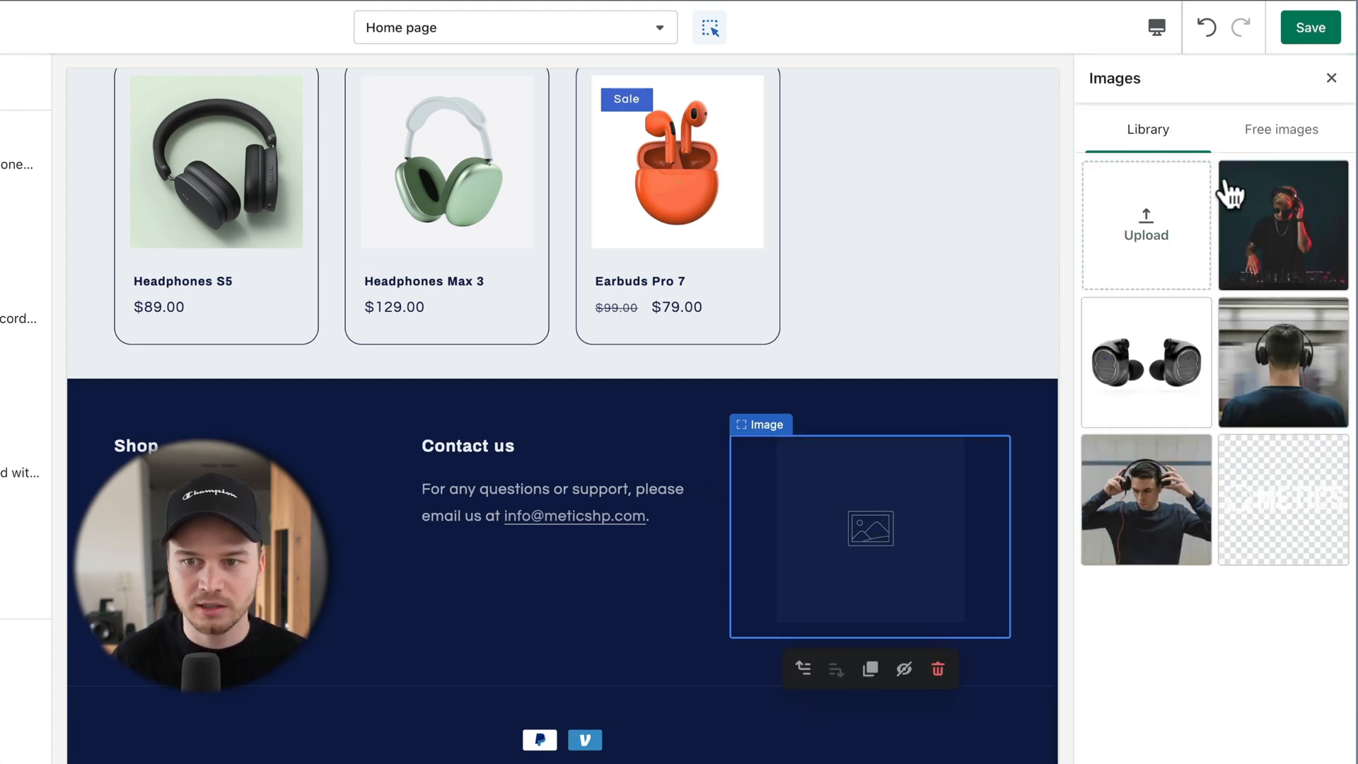
pyautogui.click(1277, 536)
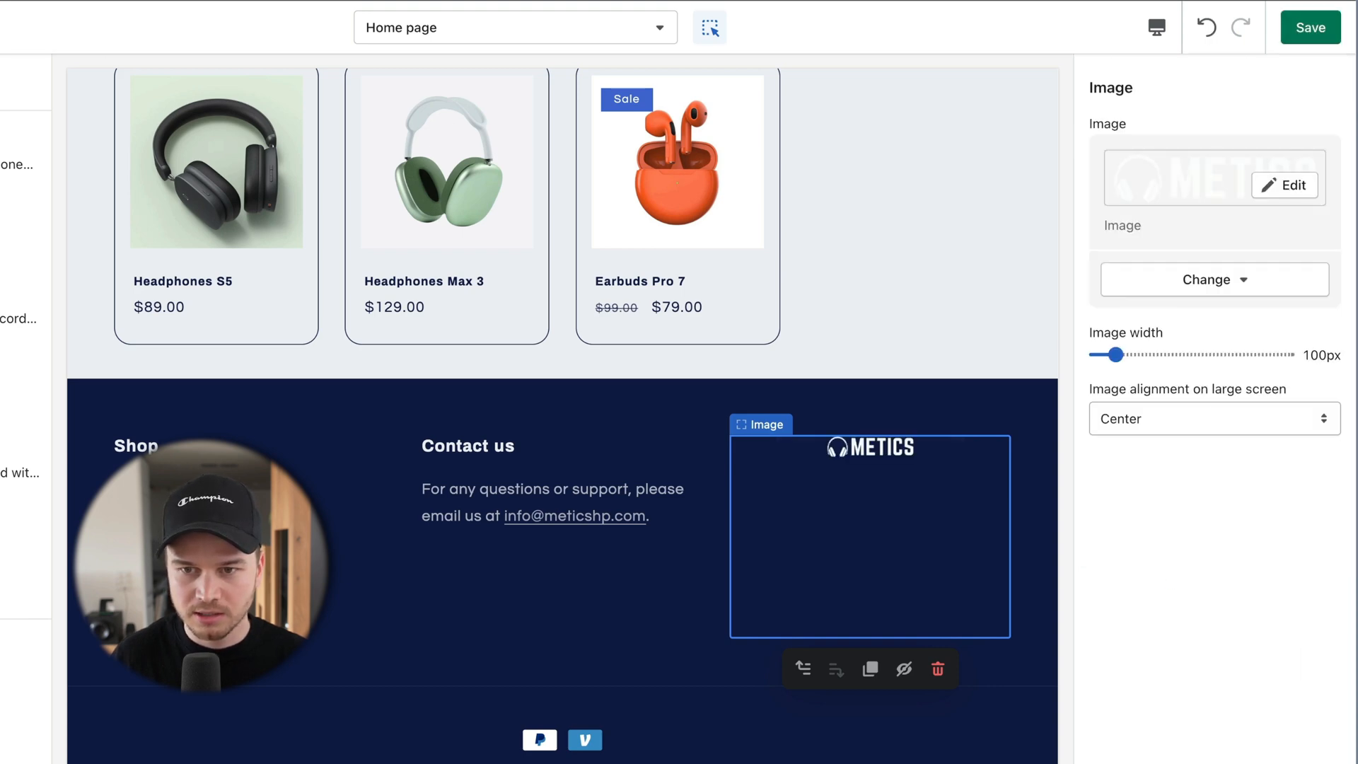
pyautogui.moveTo(1132, 379); pyautogui.dragTo(1155, 382)
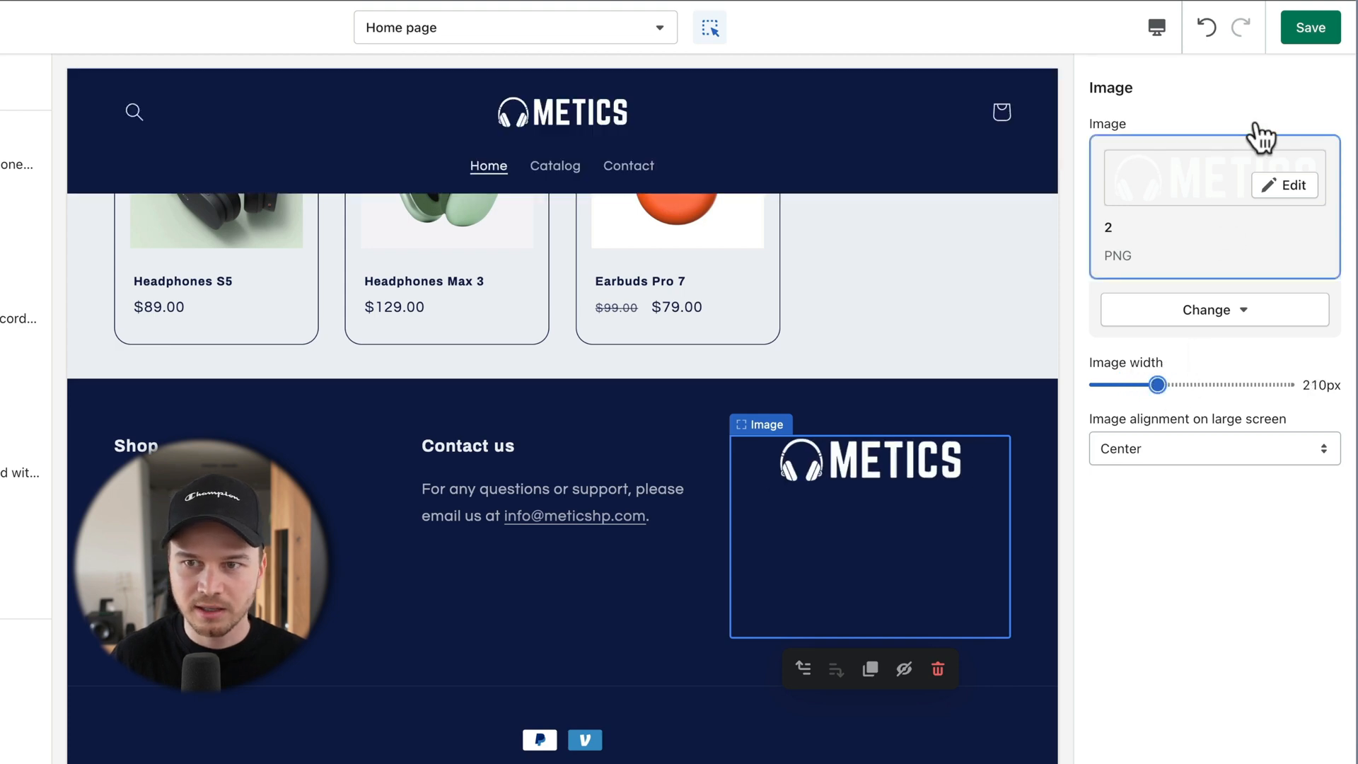
pyautogui.click(1305, 32)
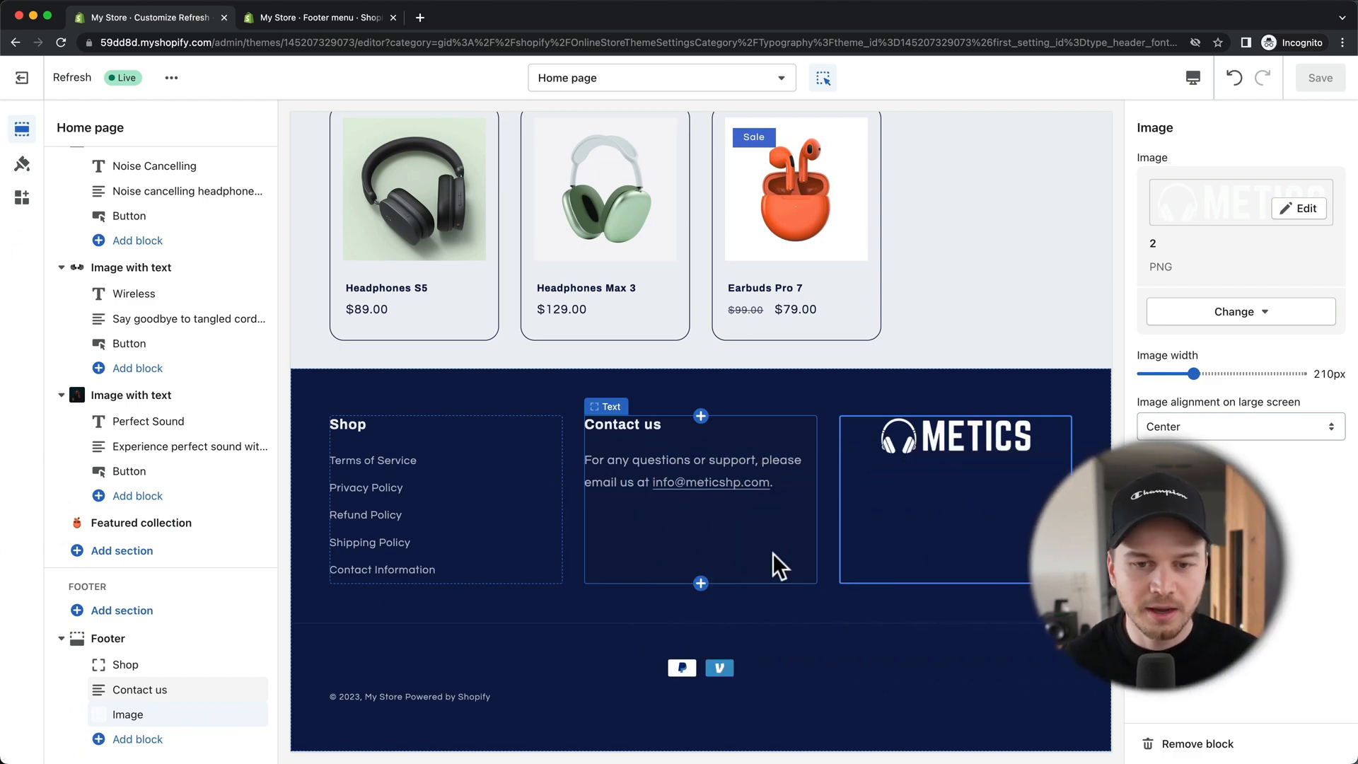
pyautogui.scroll(20, 772, 553)
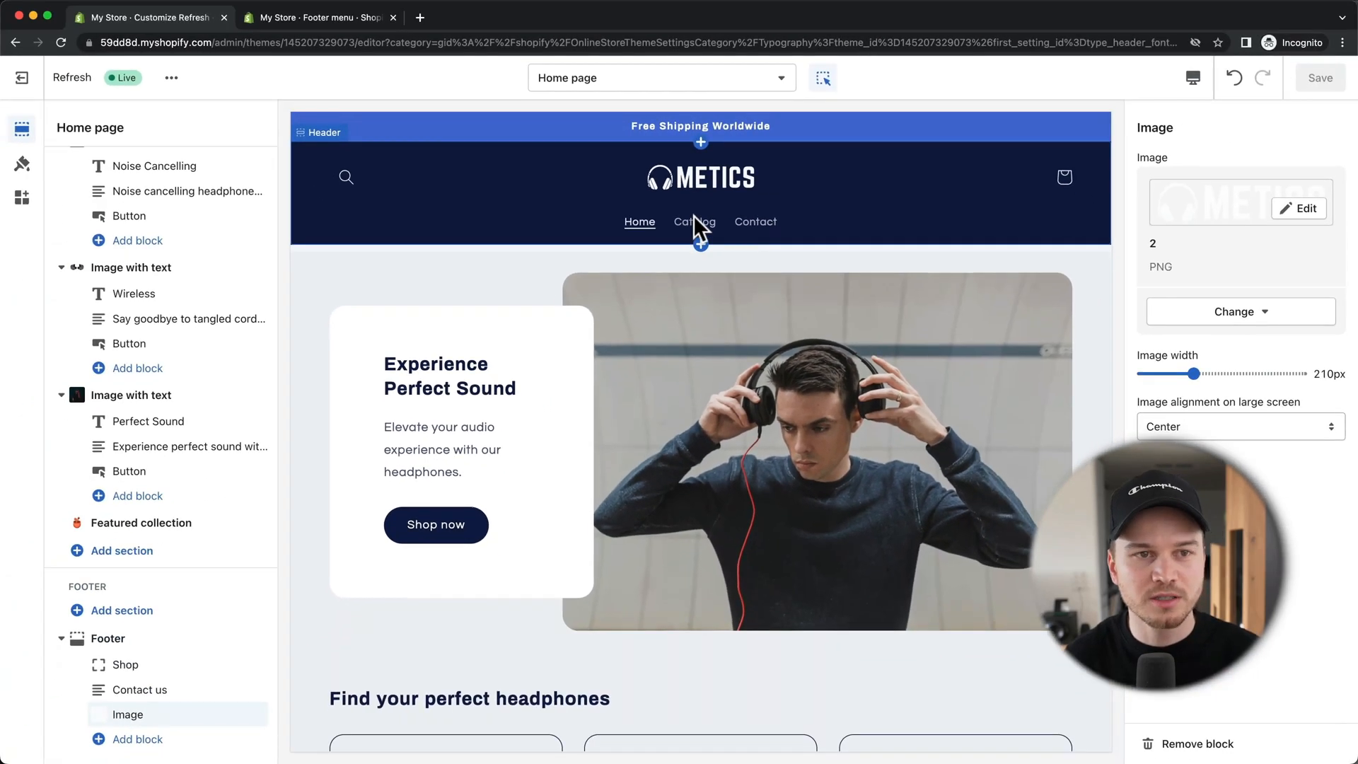
# Step: In Navigation > Main menu, delete the Home and Catalog items, leaving only Contact
pyautogui.click(325, 16)
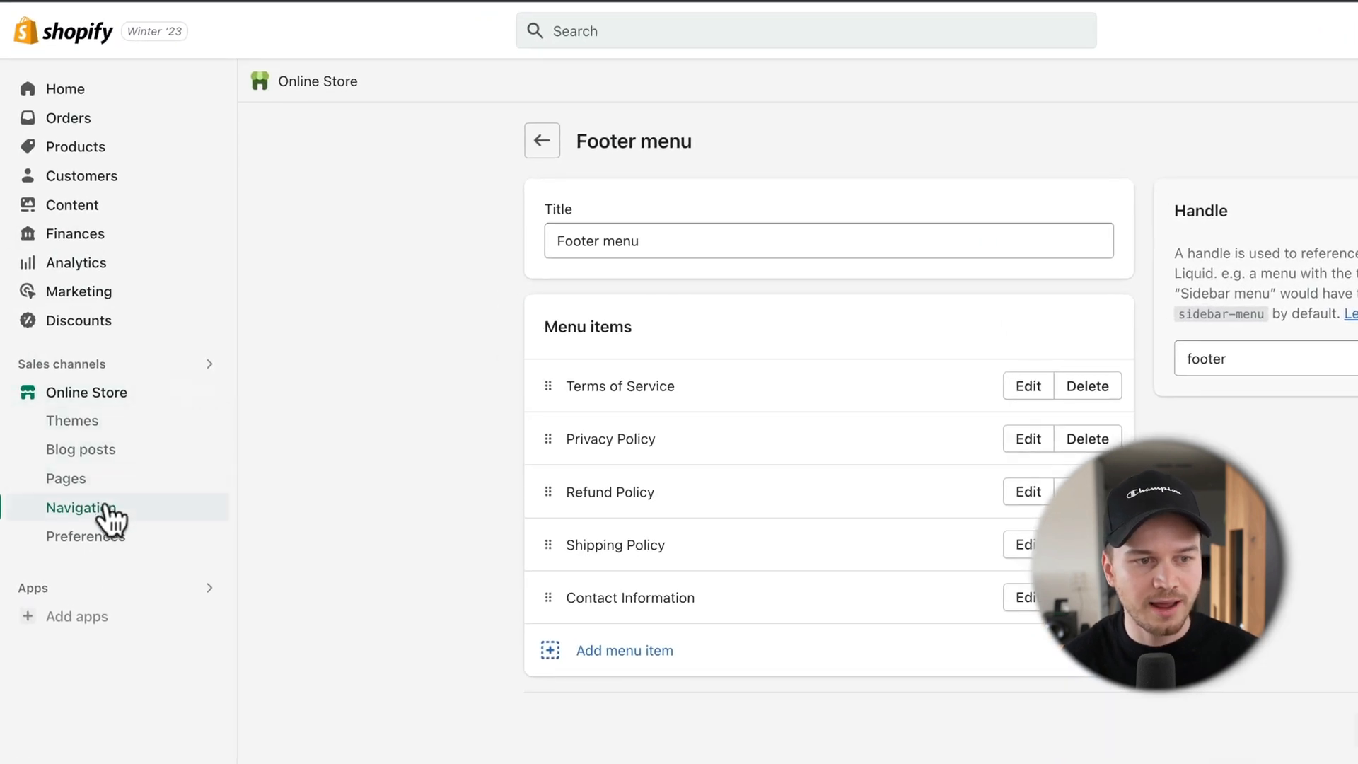
pyautogui.click(107, 506)
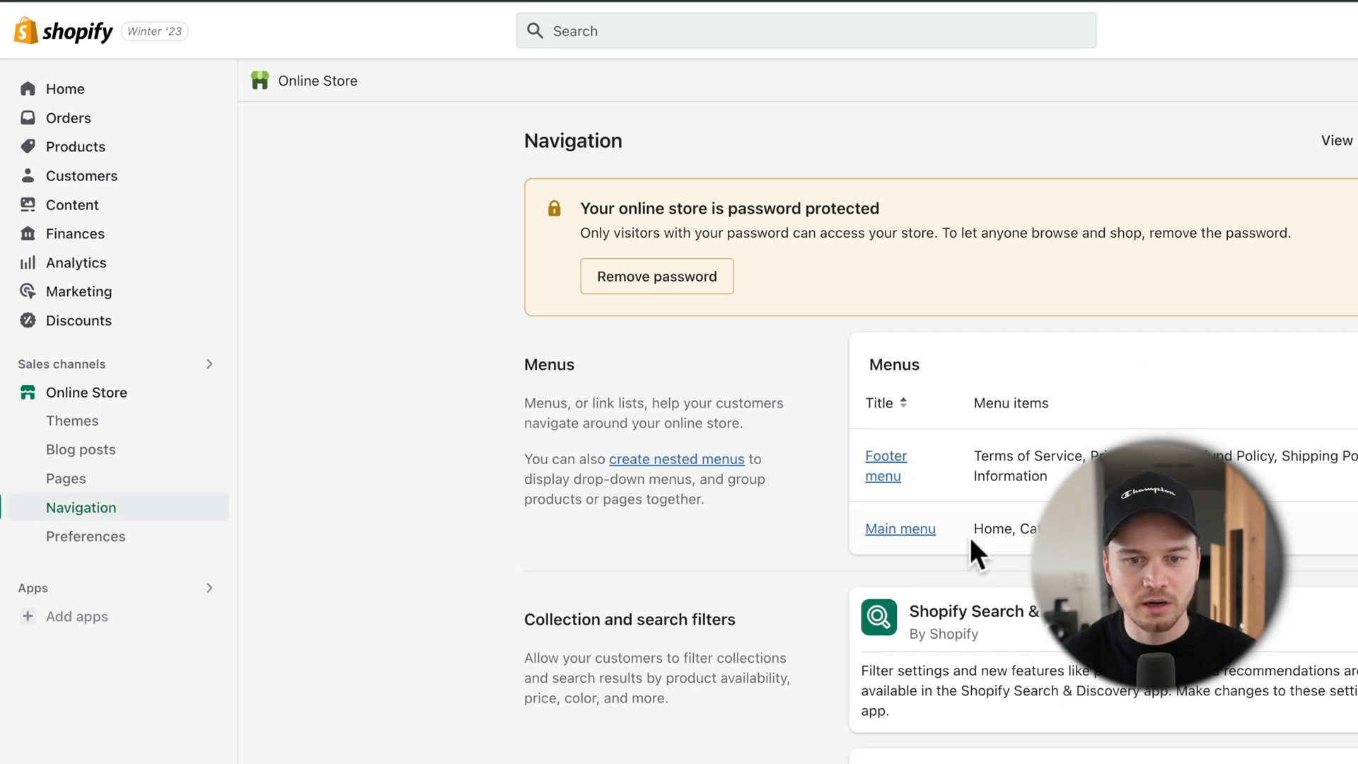
pyautogui.click(909, 532)
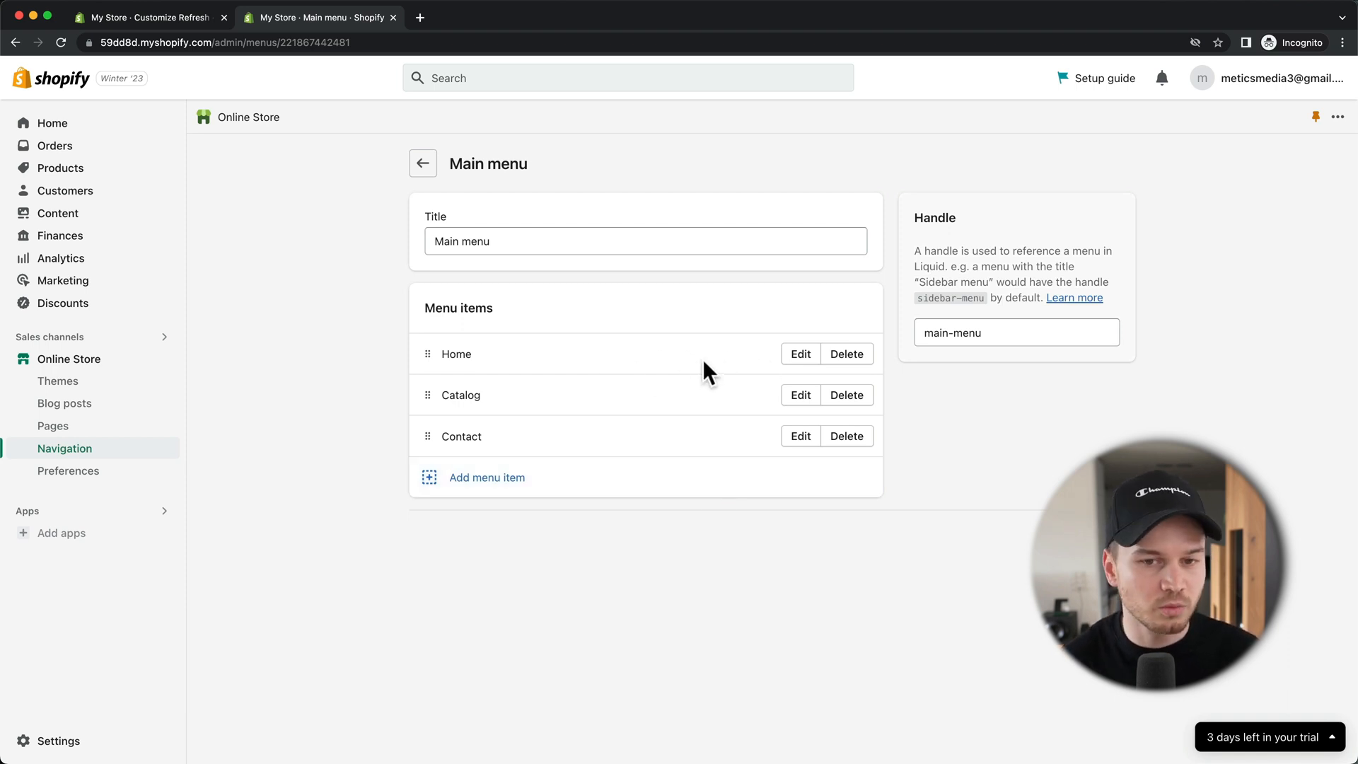
pyautogui.click(858, 355)
pyautogui.click(866, 464)
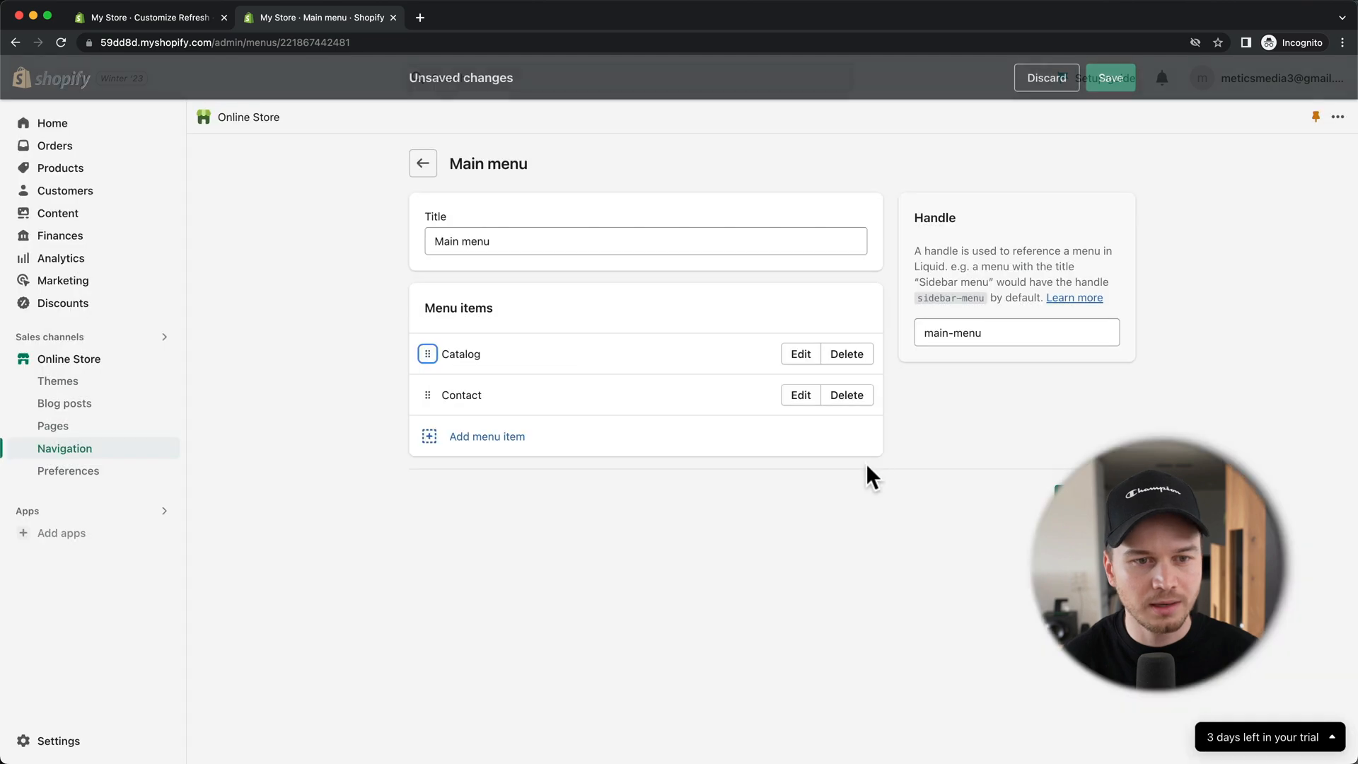
pyautogui.click(841, 359)
pyautogui.click(877, 461)
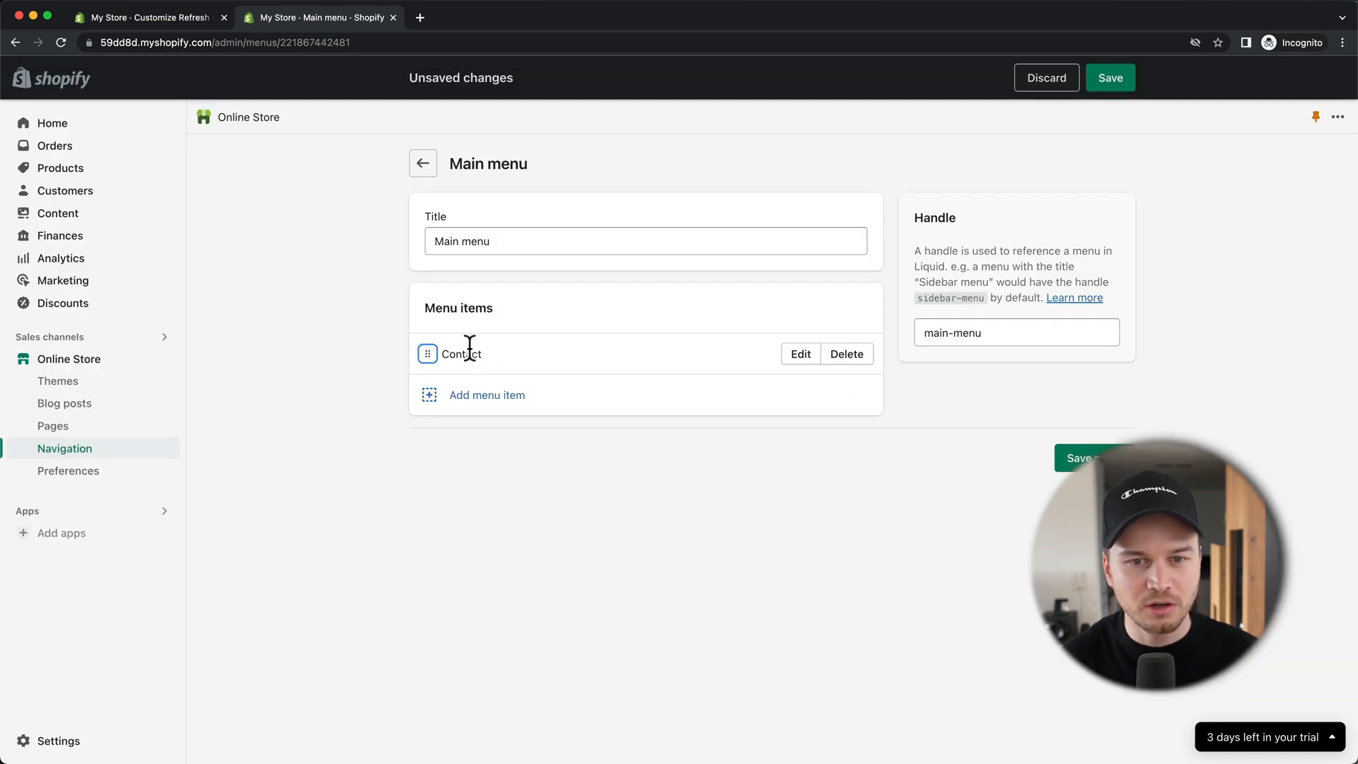
# Step: Add a Best Sellers menu item linked to the Best Sellers collection
pyautogui.click(455, 403)
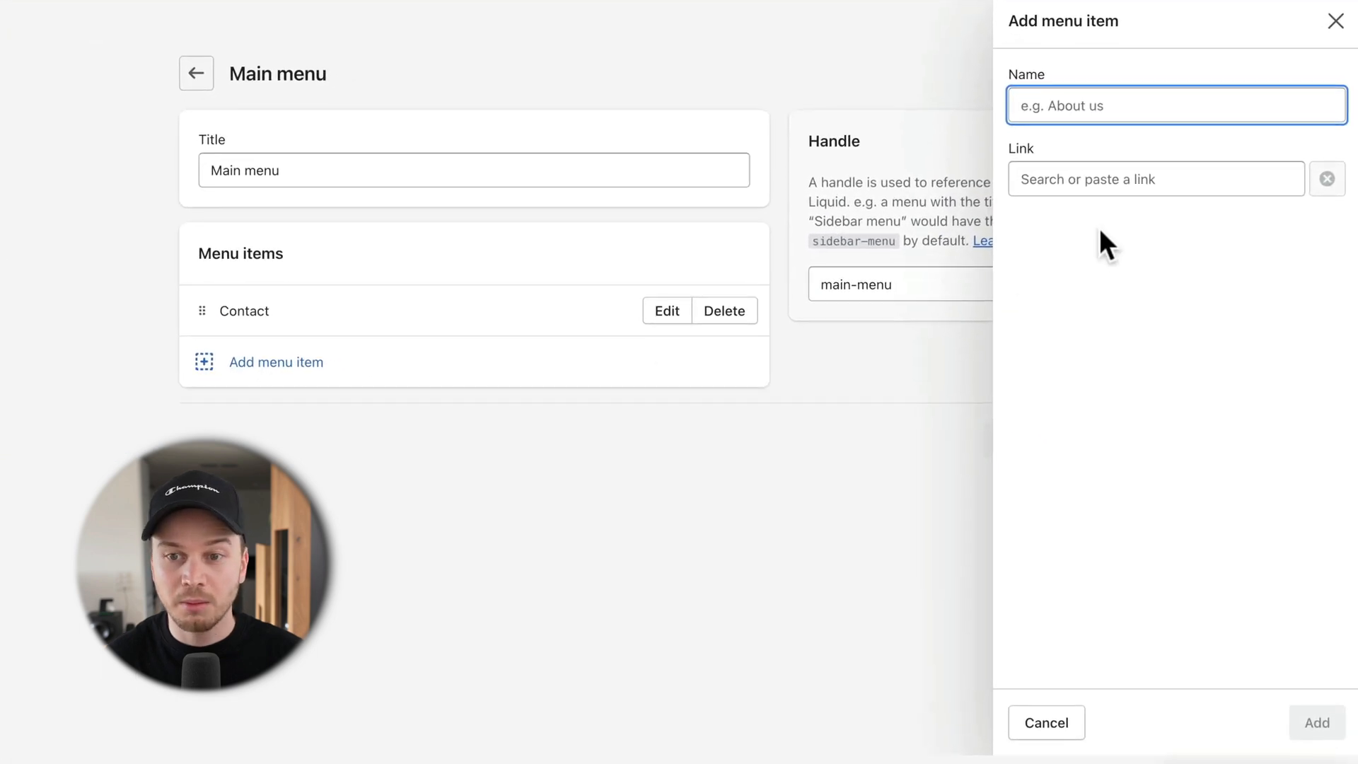
pyautogui.click(1093, 181)
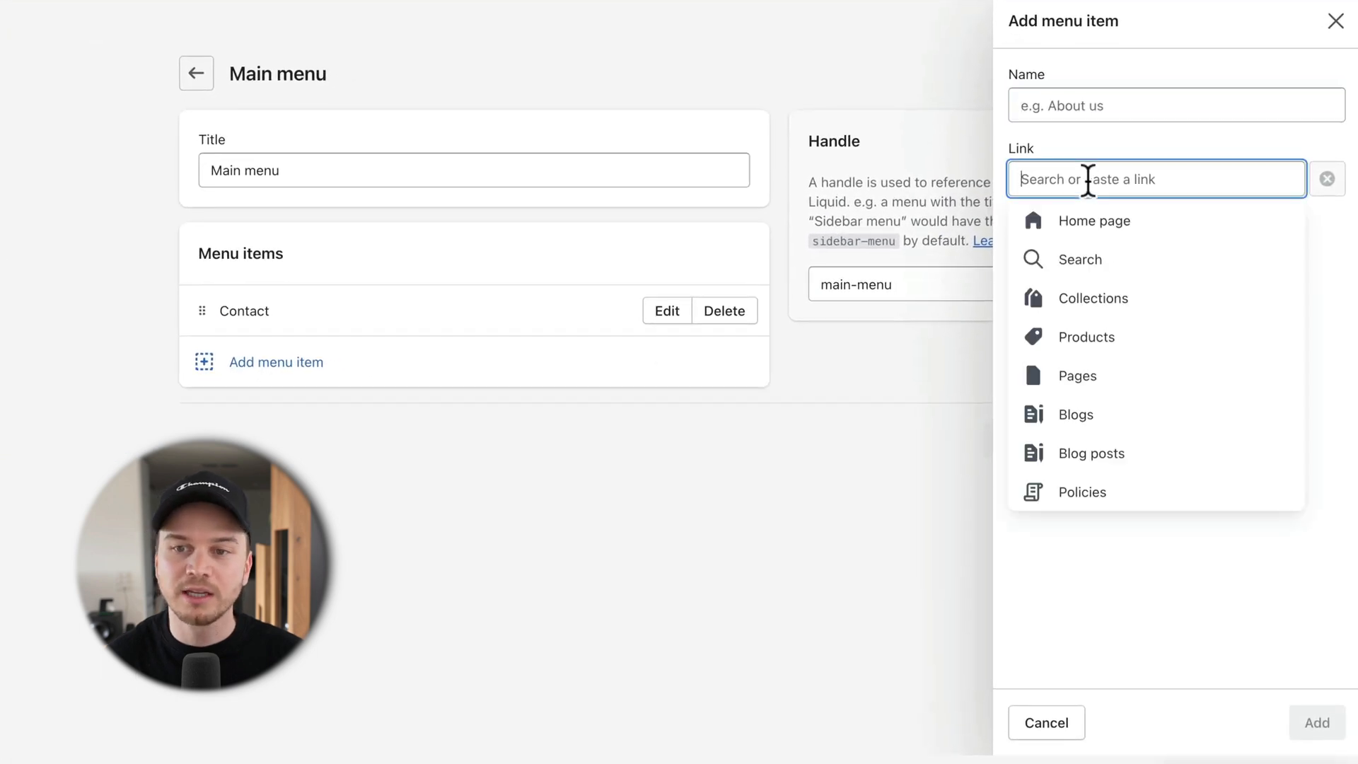
pyautogui.click(1095, 301)
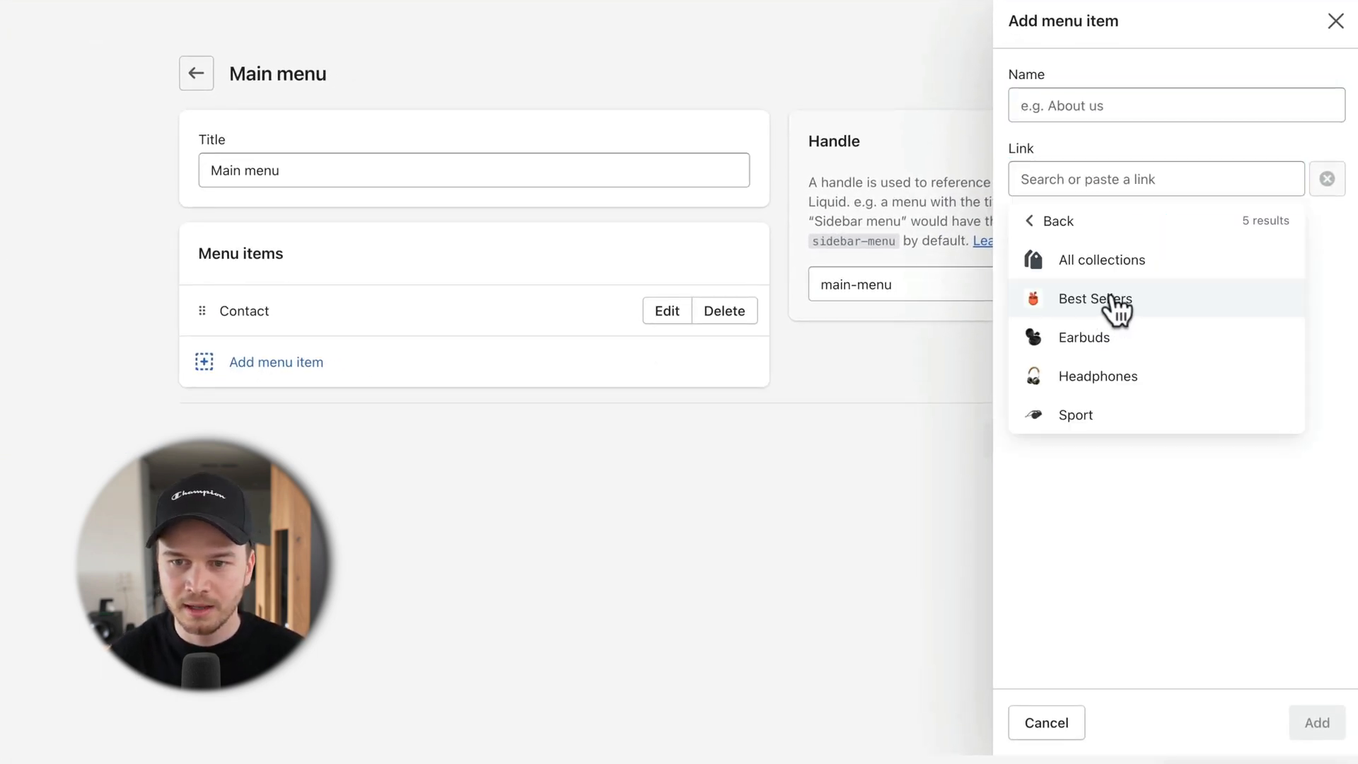
pyautogui.click(1111, 301)
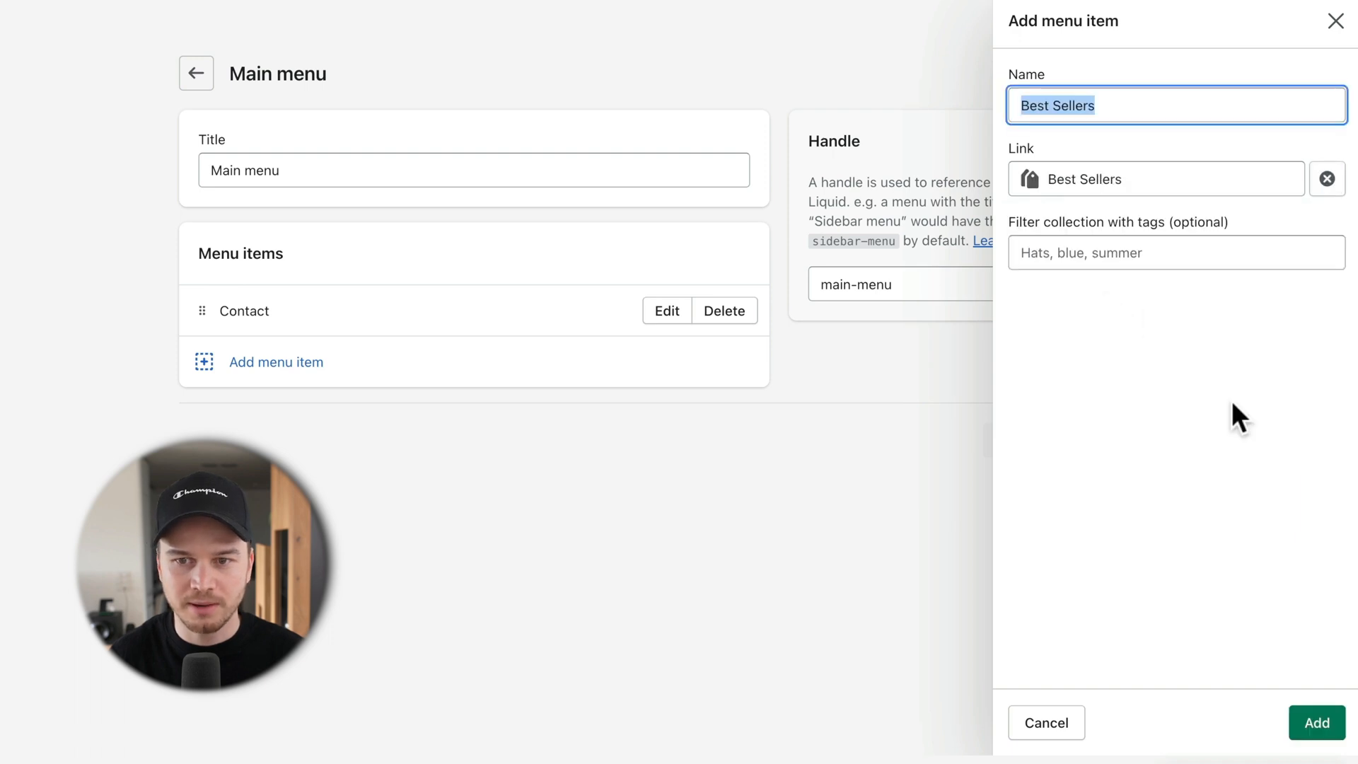
pyautogui.click(1313, 743)
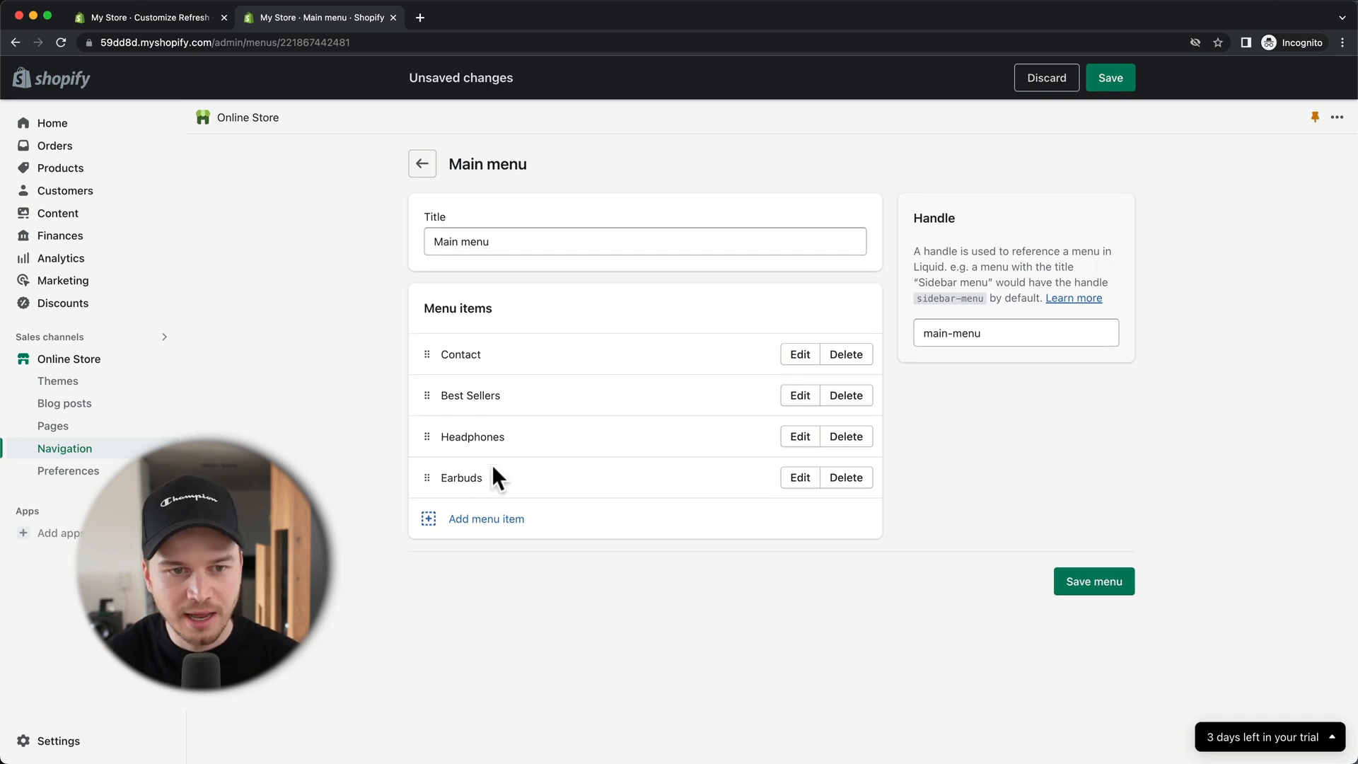
# Step: Reorder the main menu to Headphones, Earbuds, Best Sellers, Contact and save it
pyautogui.moveTo(424, 359); pyautogui.dragTo(426, 461)
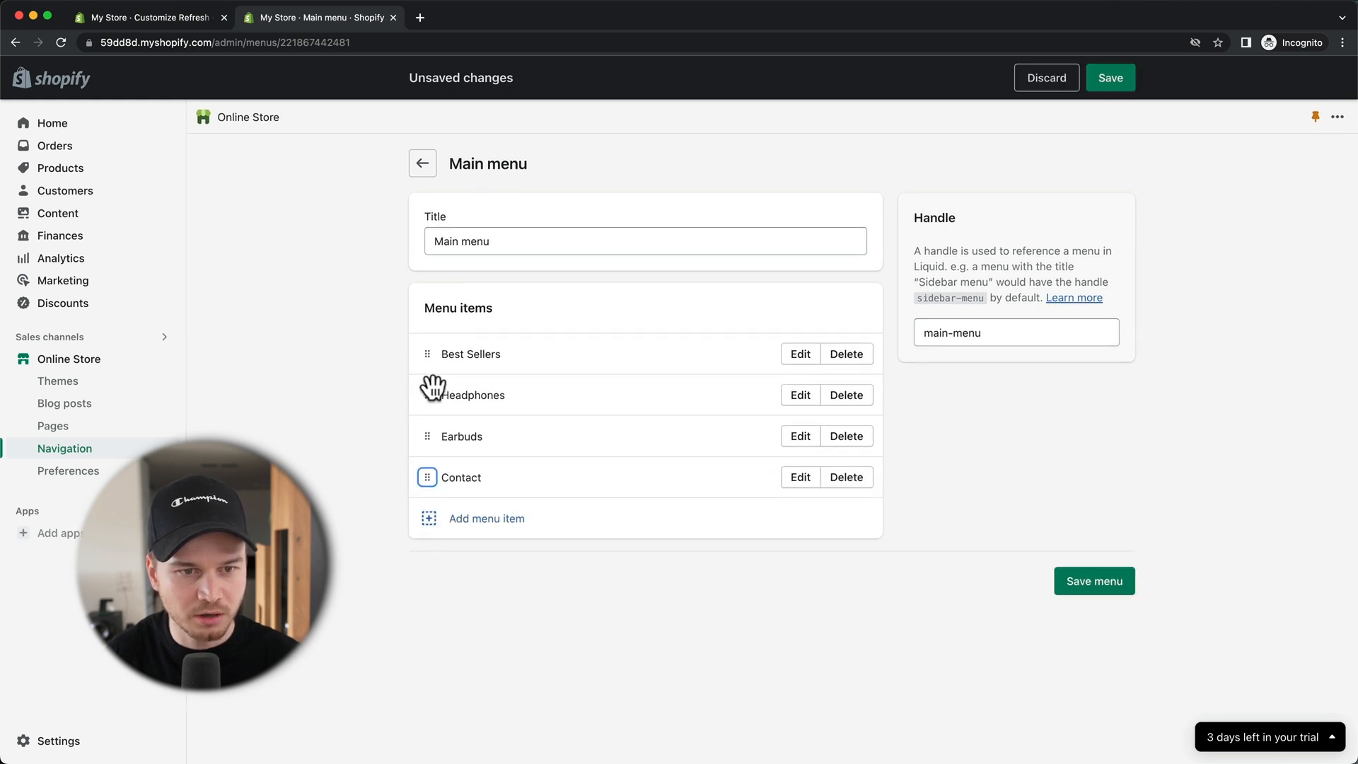
pyautogui.moveTo(433, 387); pyautogui.dragTo(431, 359)
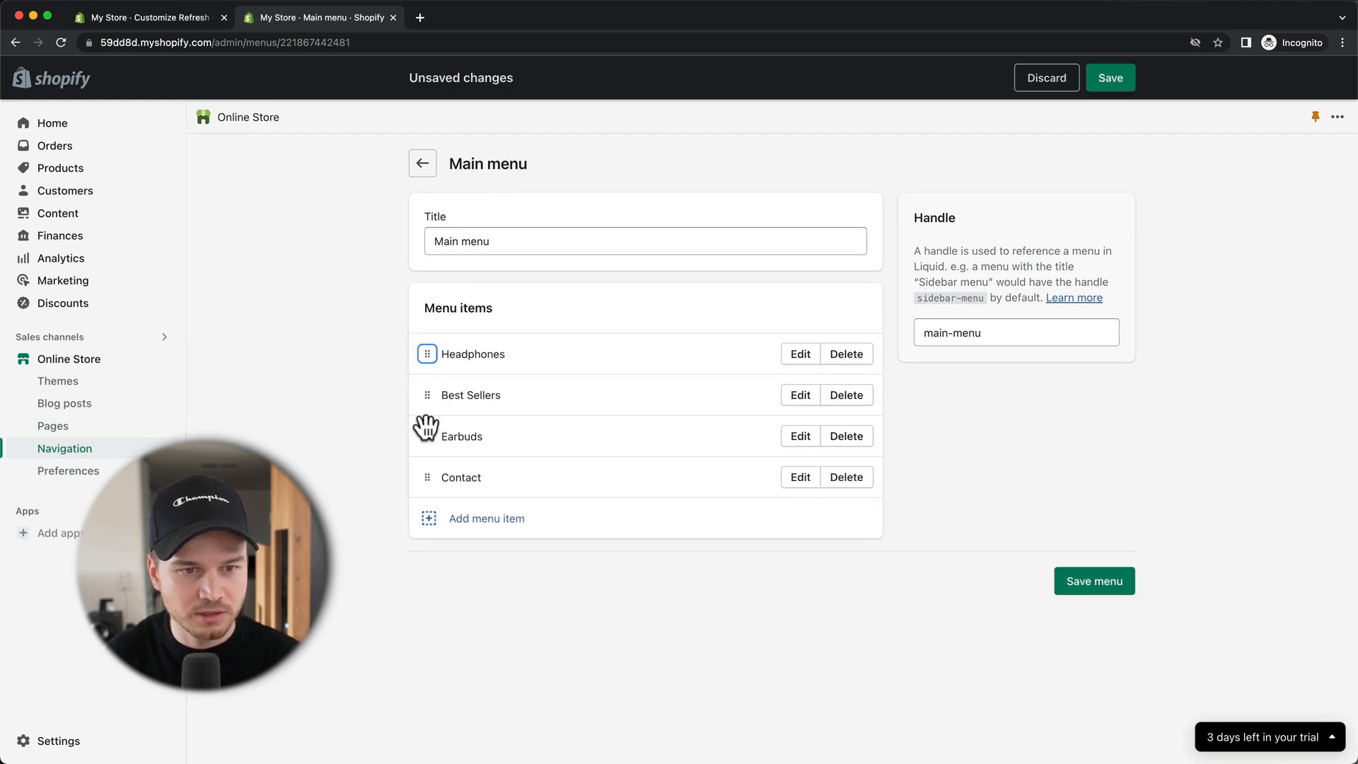
pyautogui.moveTo(426, 426); pyautogui.dragTo(431, 394)
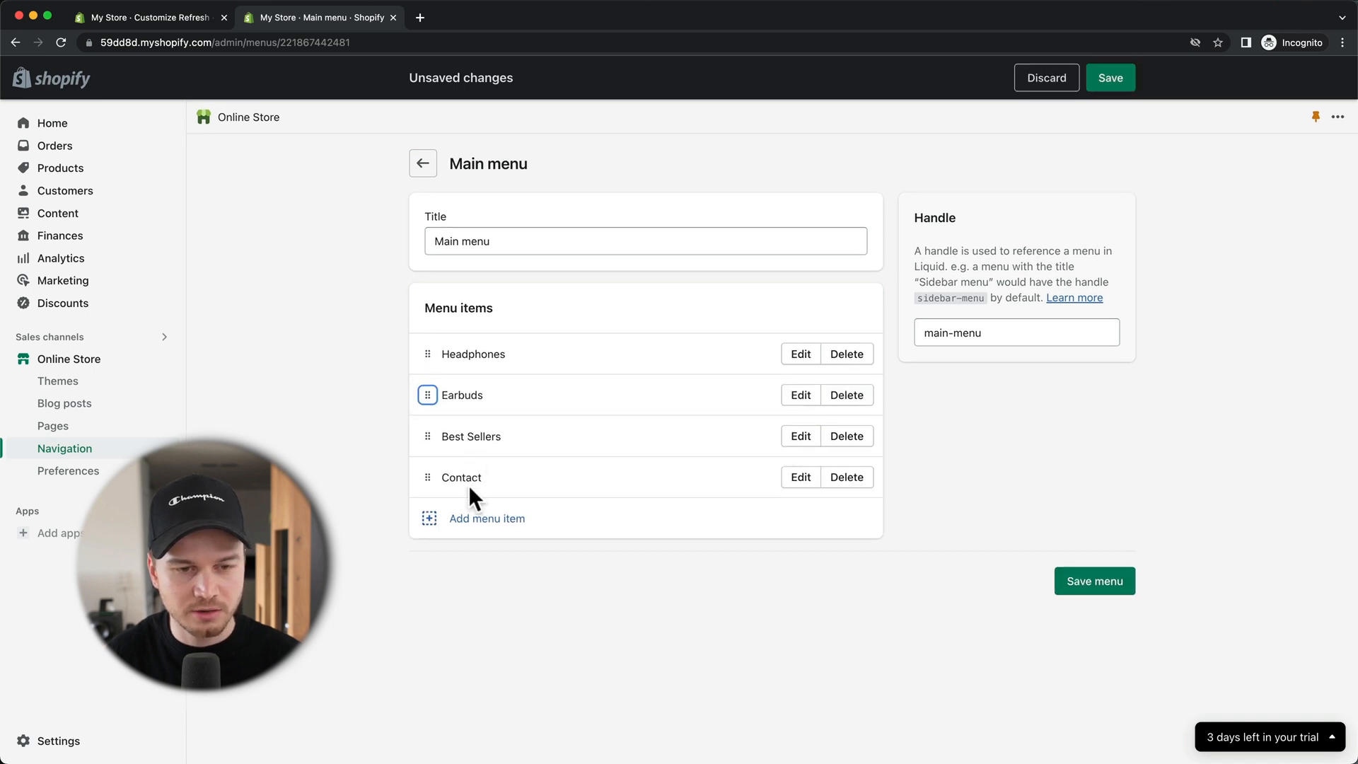
pyautogui.click(1070, 574)
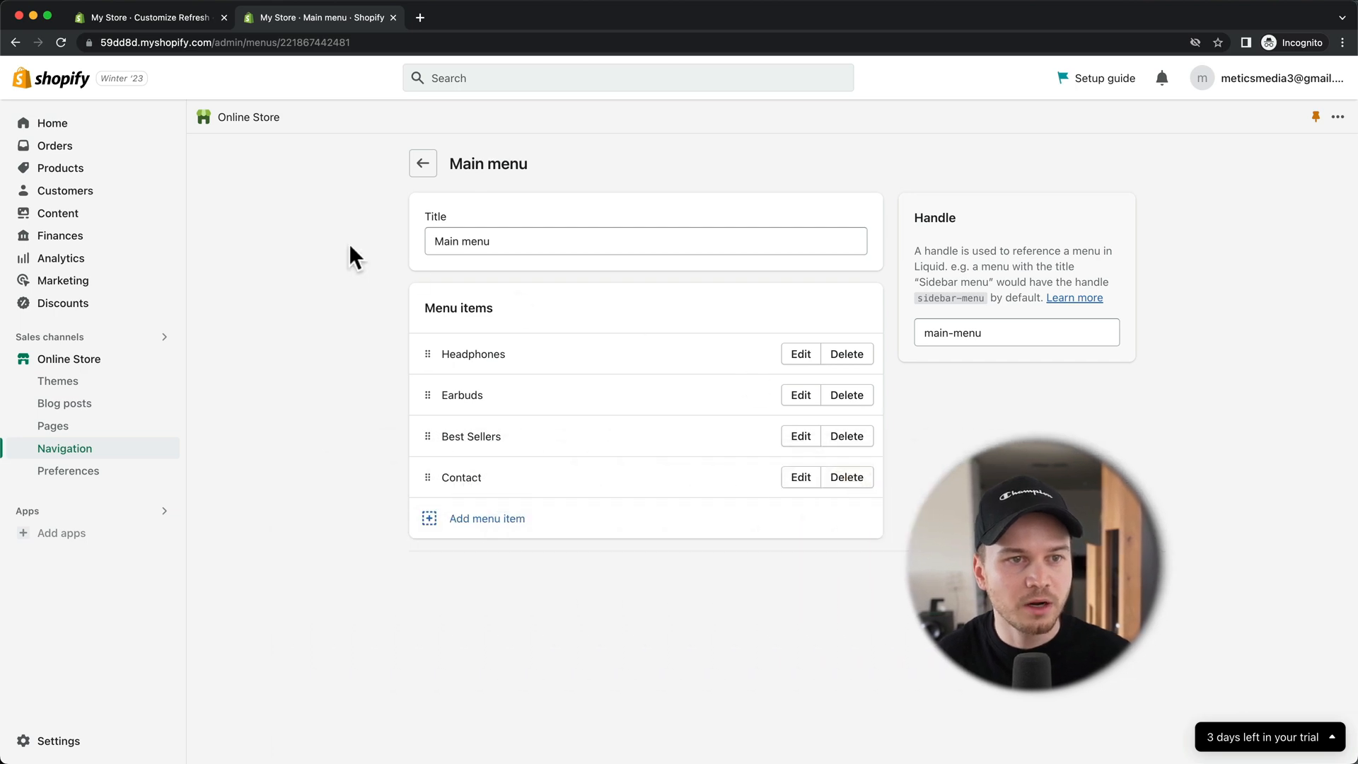
pyautogui.click(166, 20)
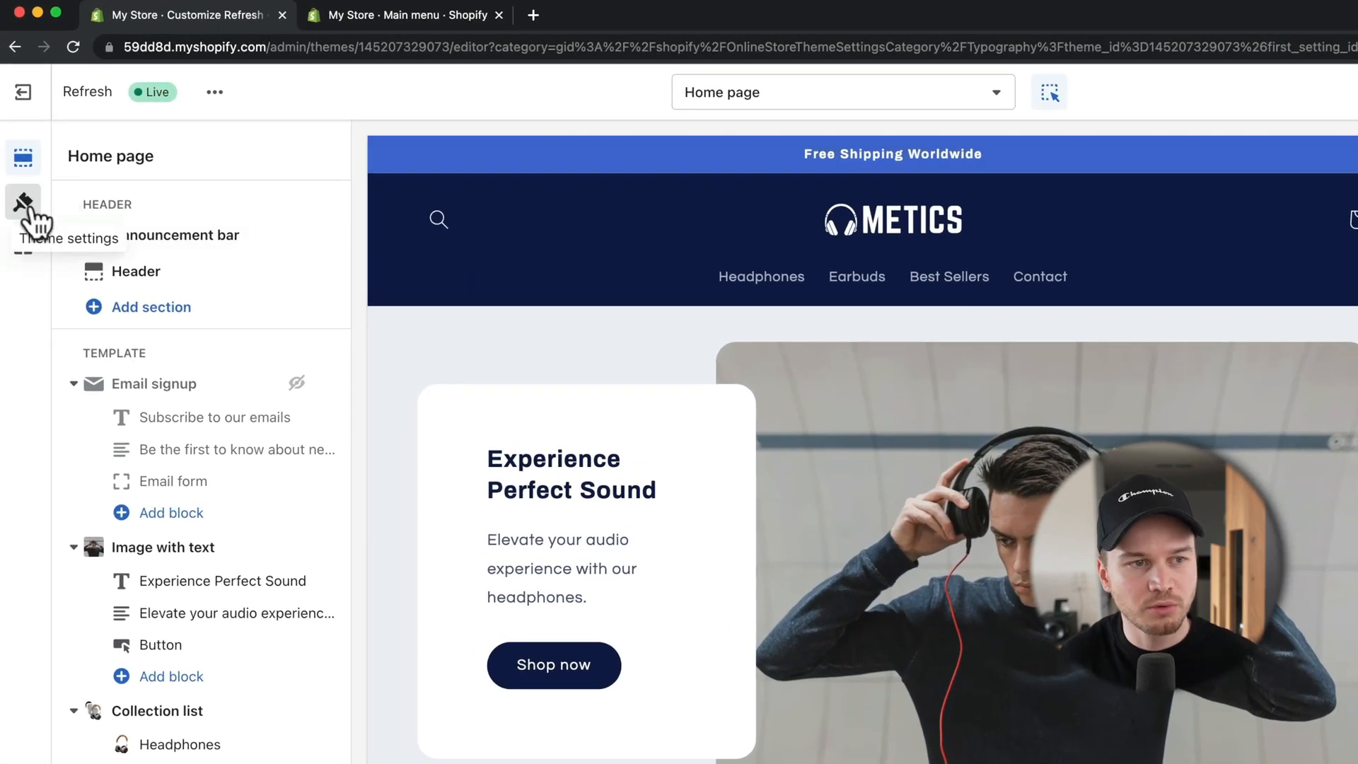
# Step: Upload white.png and set it as the store's favicon under Theme settings > Logo
pyautogui.click(24, 203)
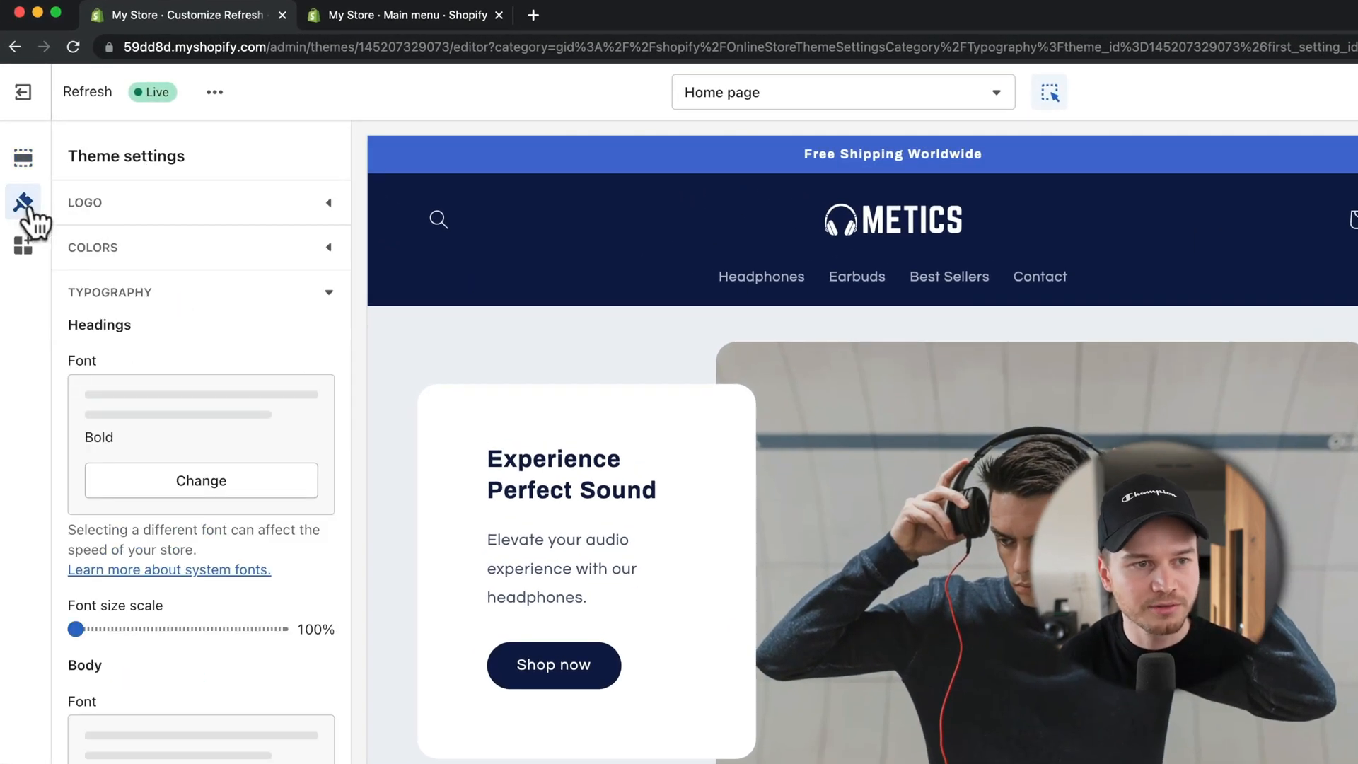
pyautogui.click(327, 293)
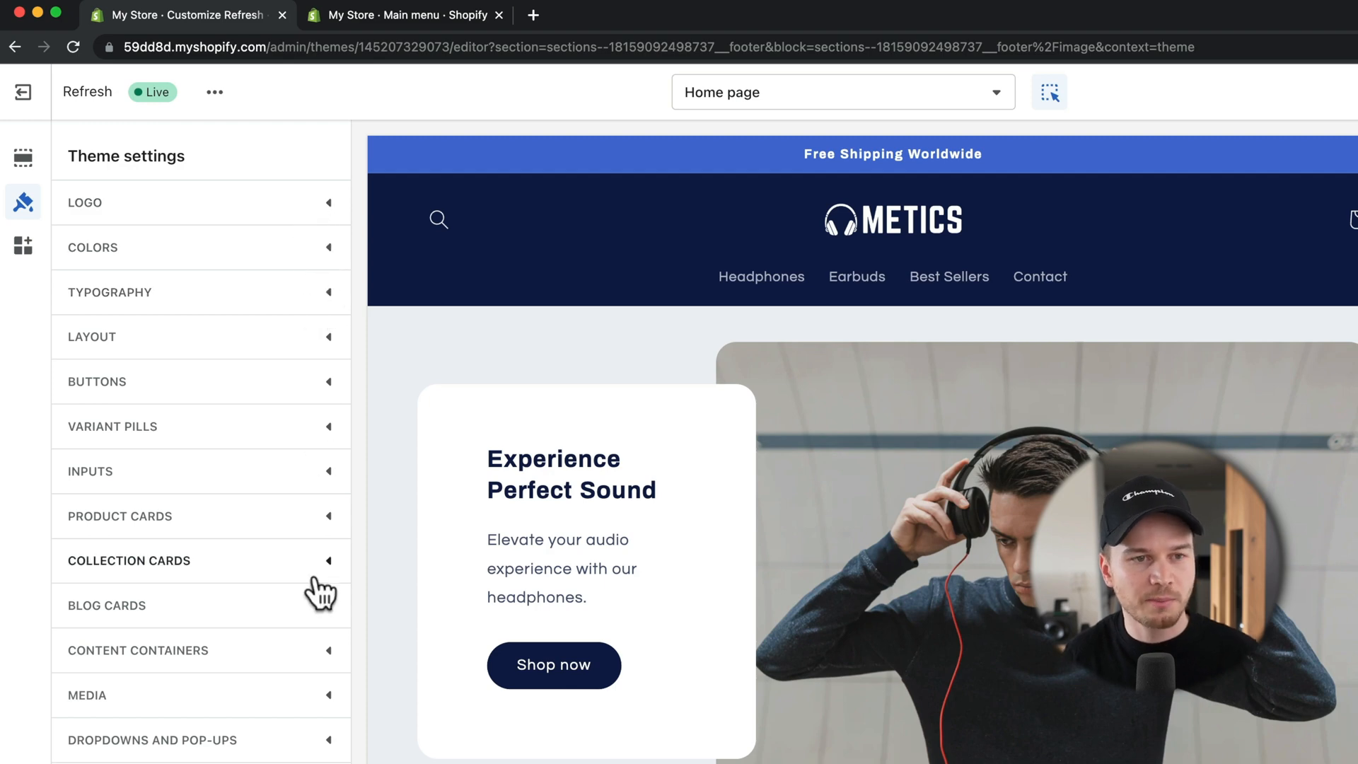
pyautogui.click(326, 205)
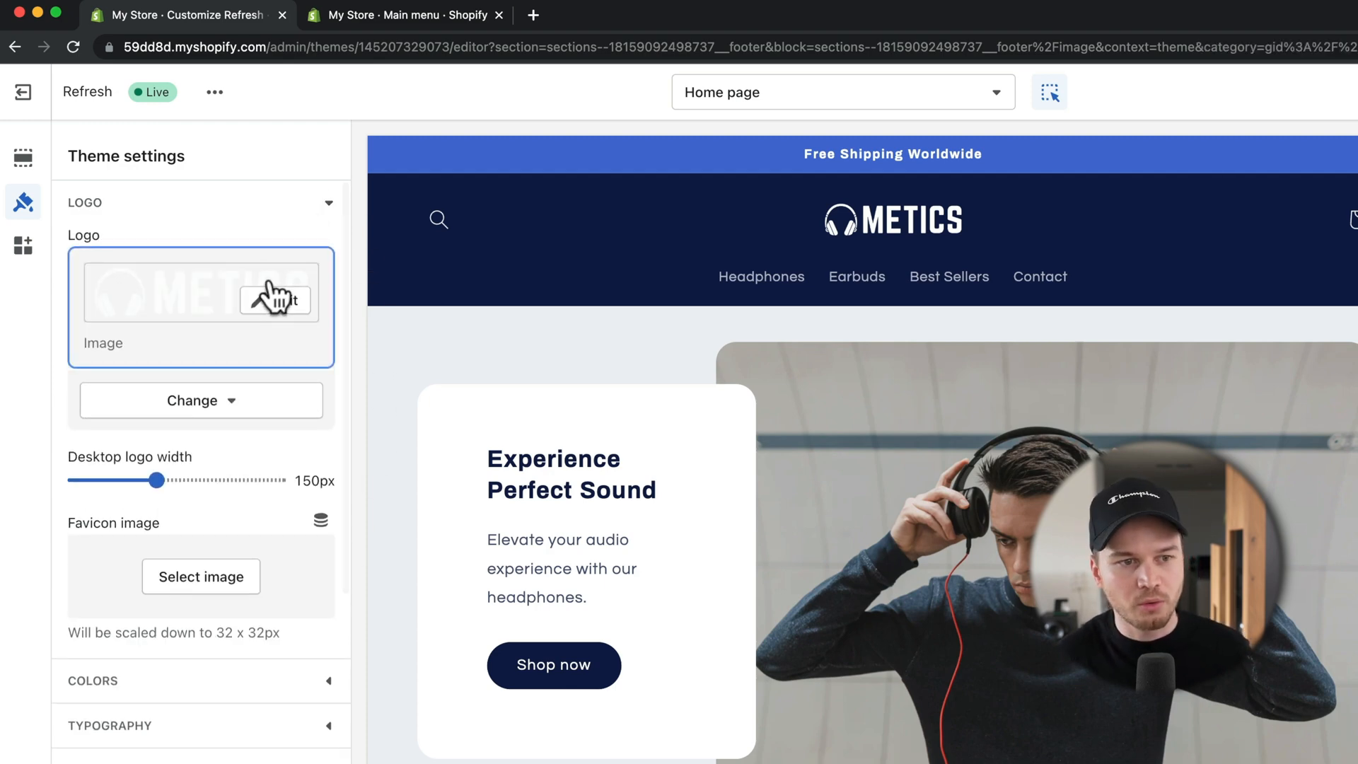
pyautogui.scroll(-3, 318, 453)
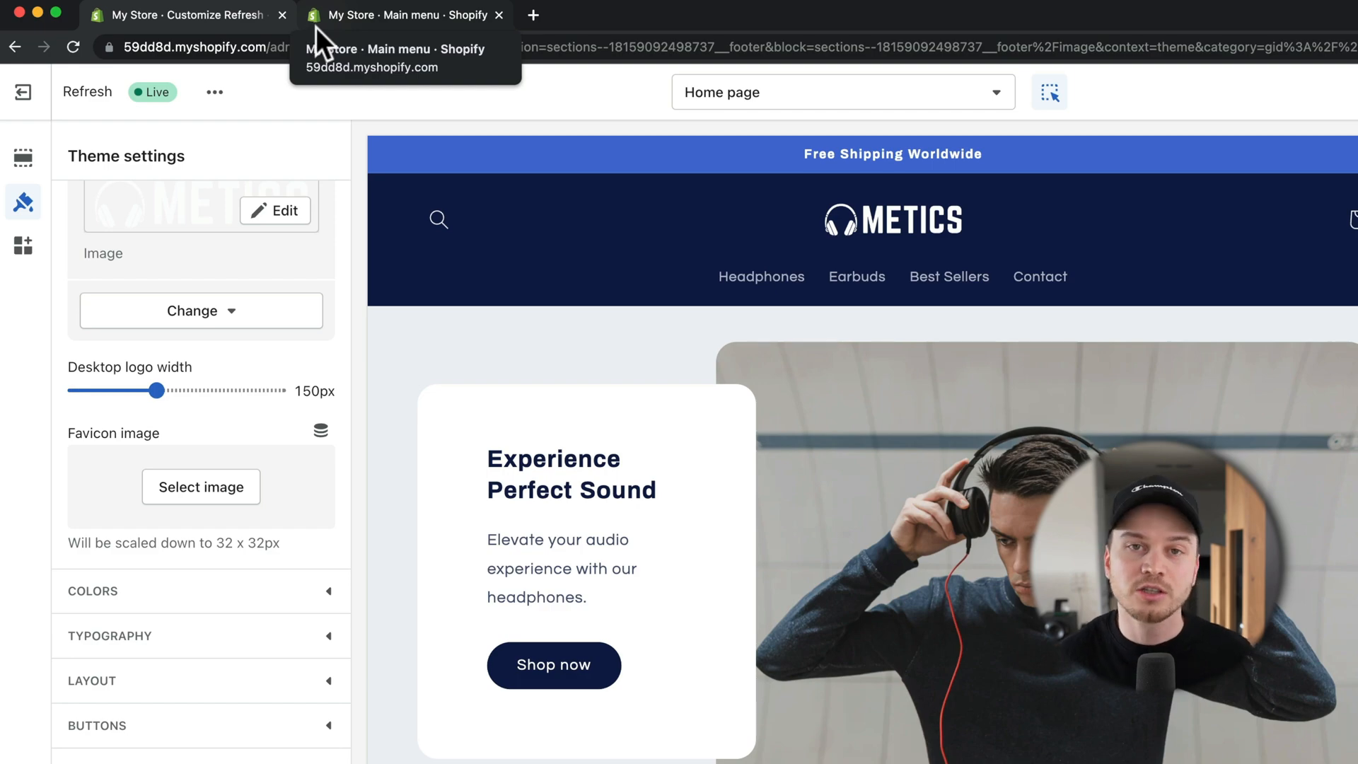
pyautogui.click(202, 486)
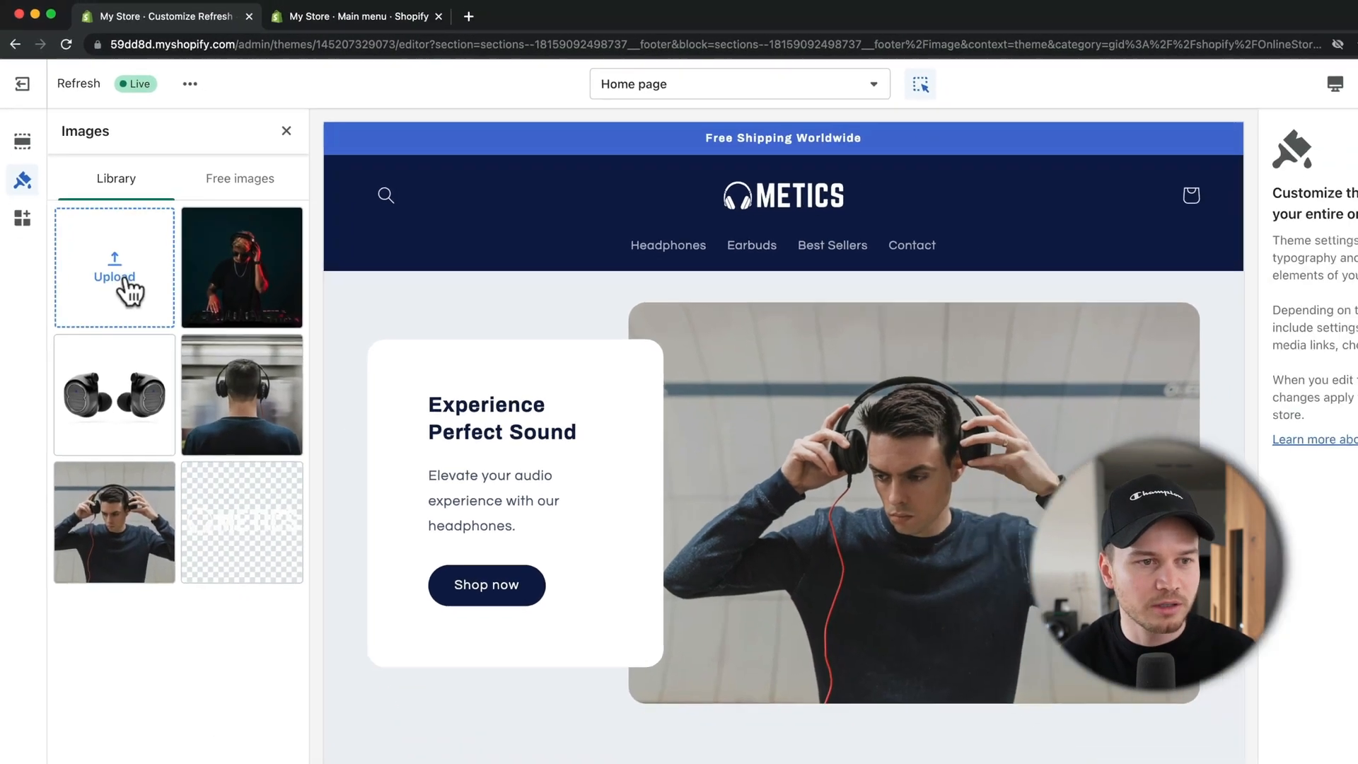
pyautogui.click(125, 292)
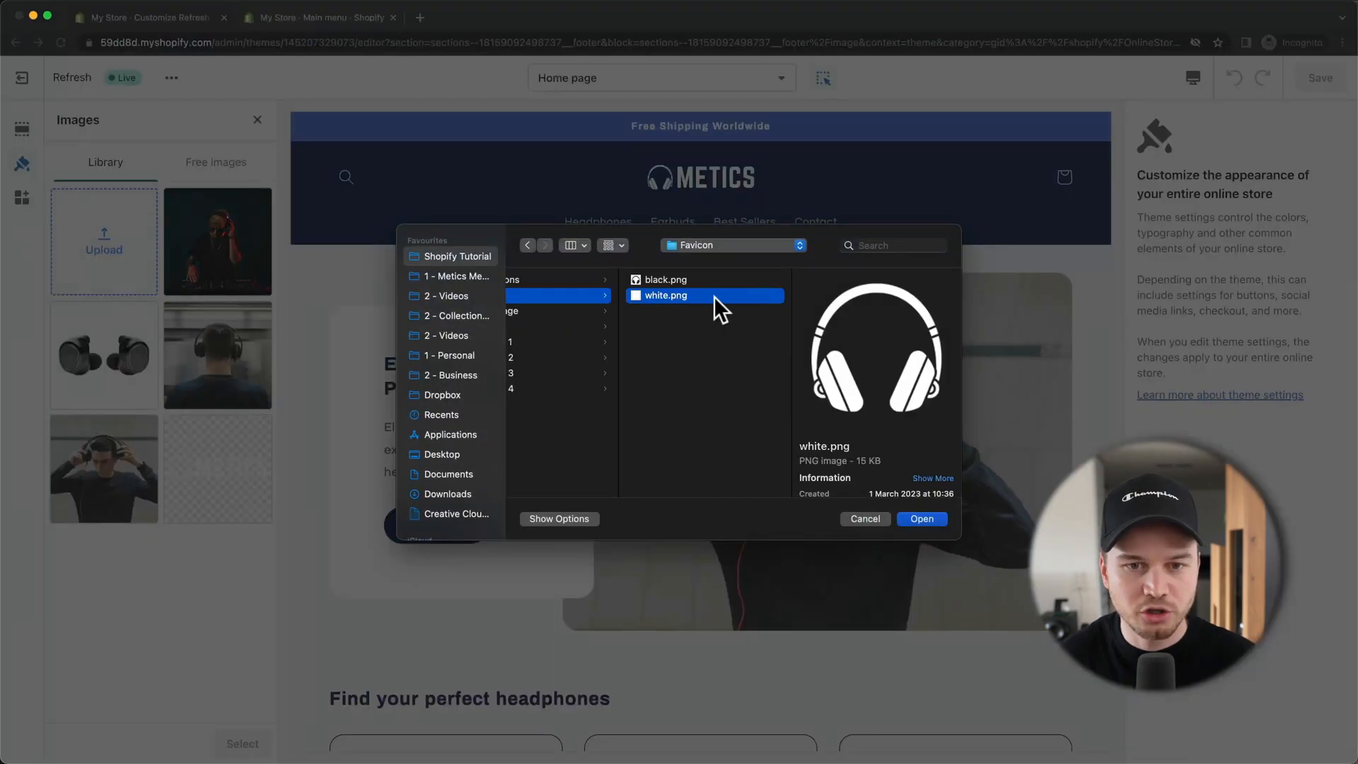
pyautogui.click(927, 516)
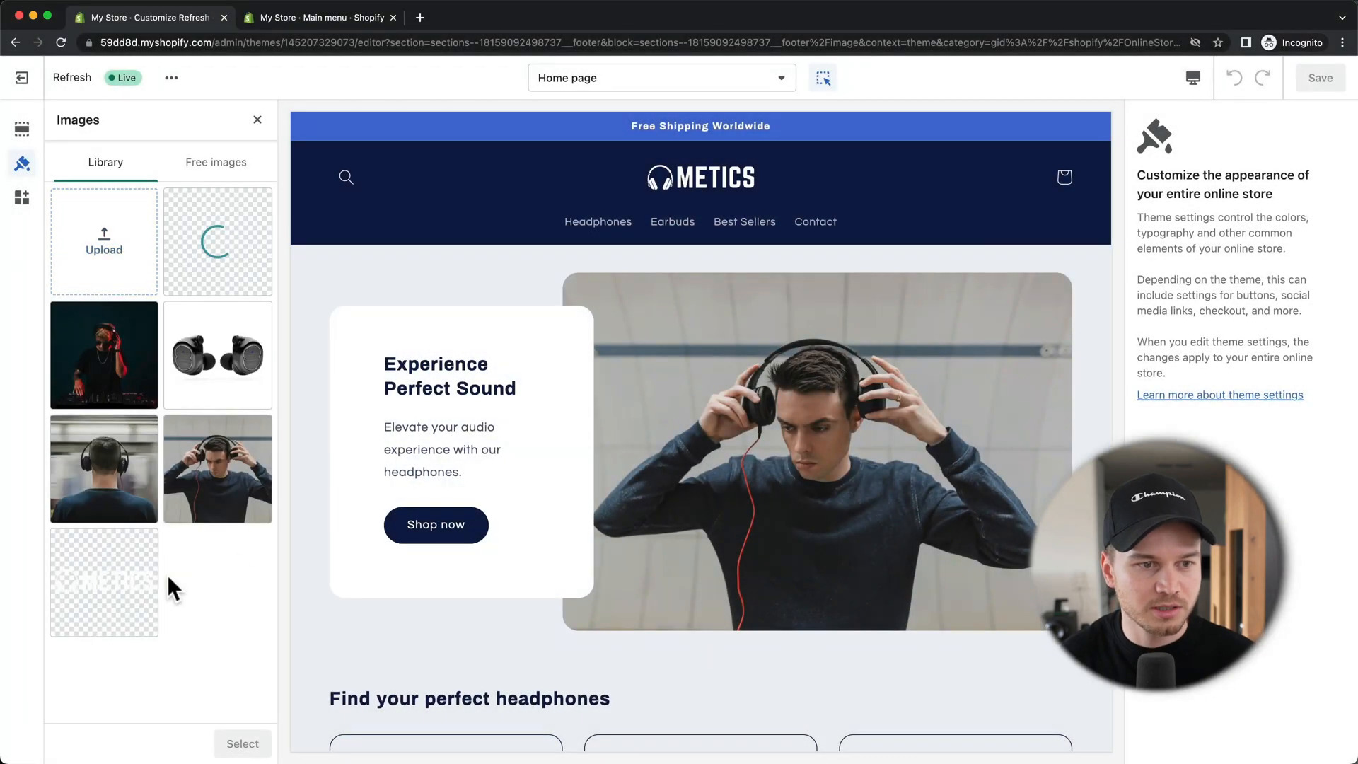
pyautogui.click(242, 743)
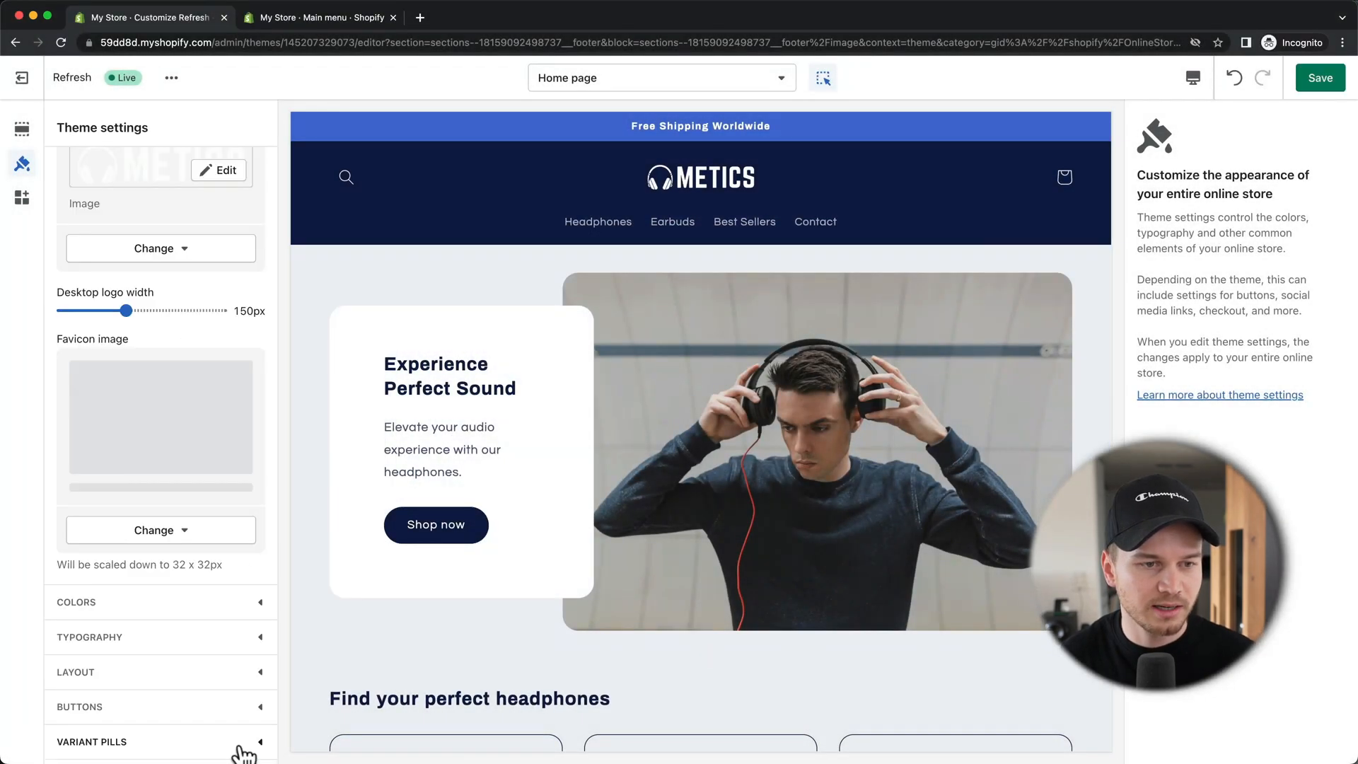
# Step: Save the theme and preview the live storefront in a new tab
pyautogui.click(1320, 79)
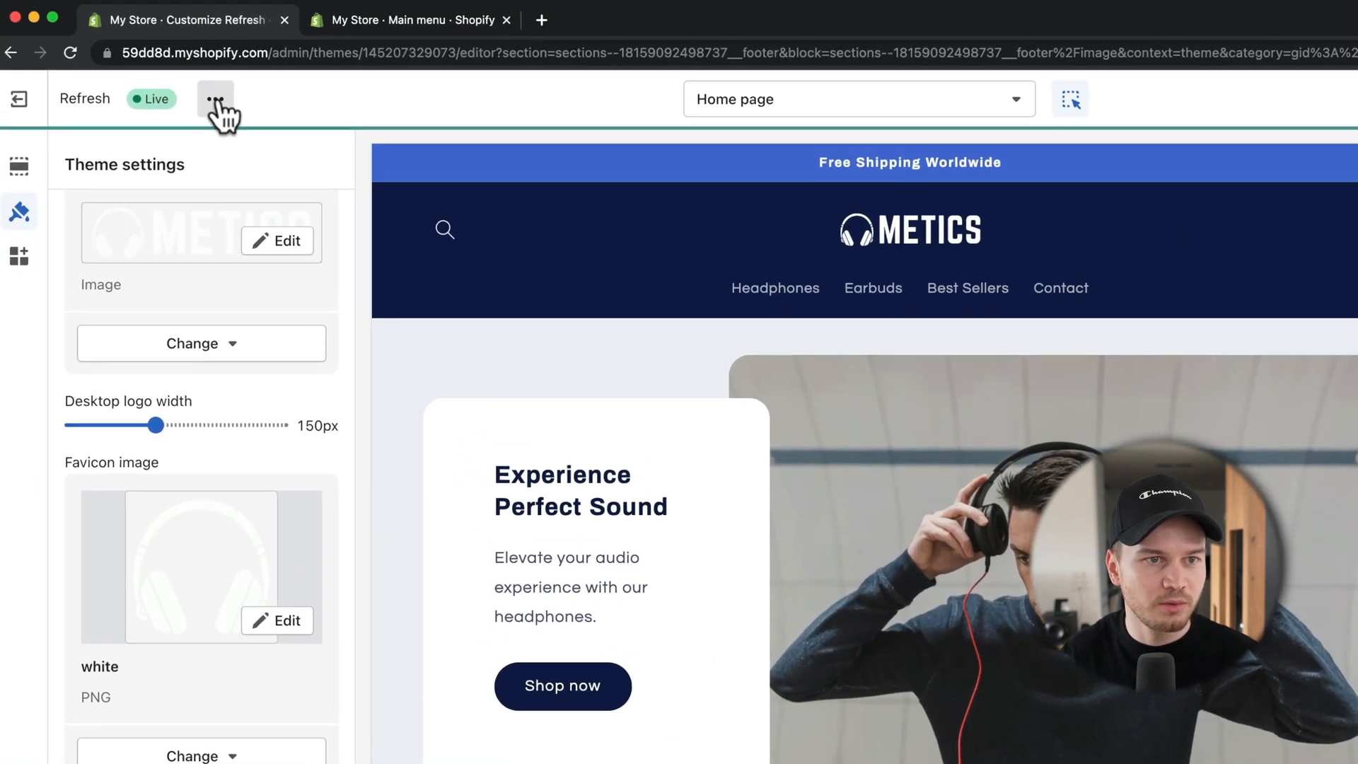
pyautogui.click(171, 78)
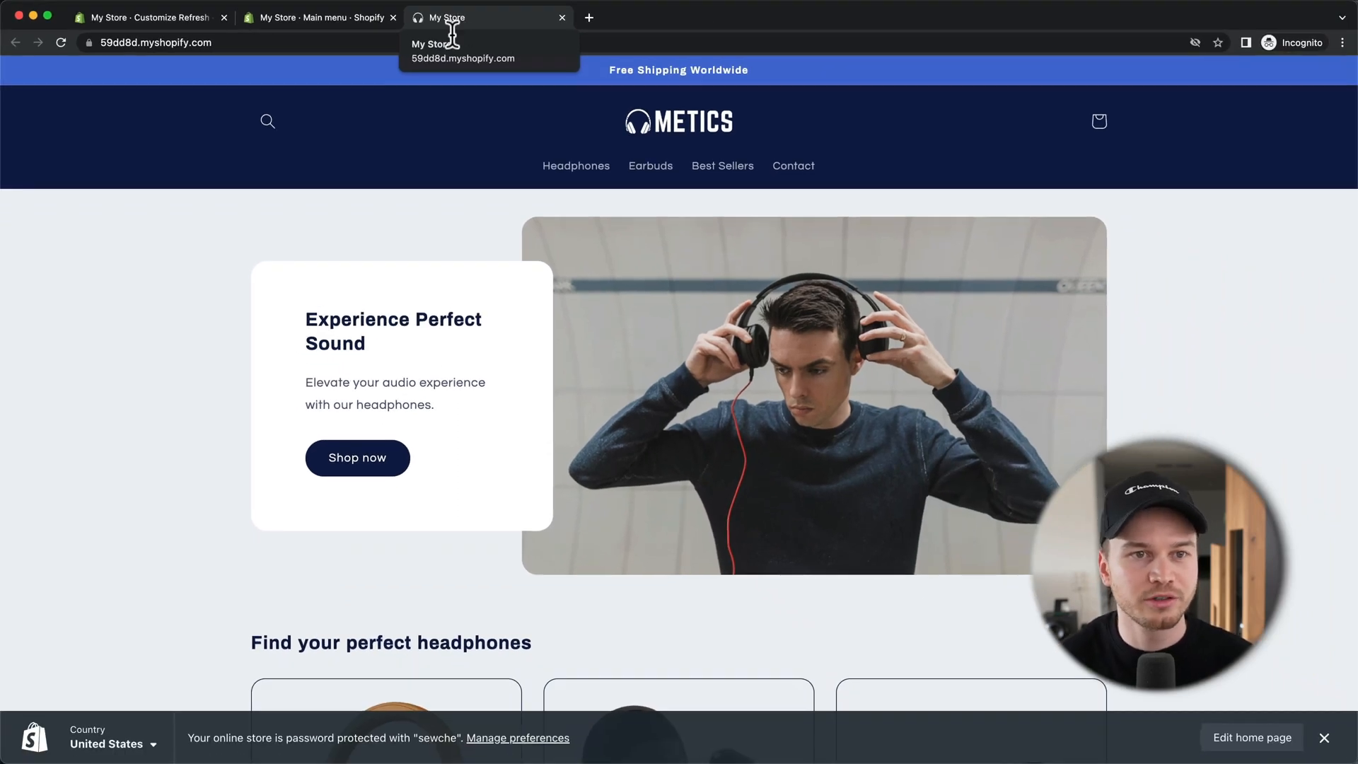
pyautogui.click(181, 19)
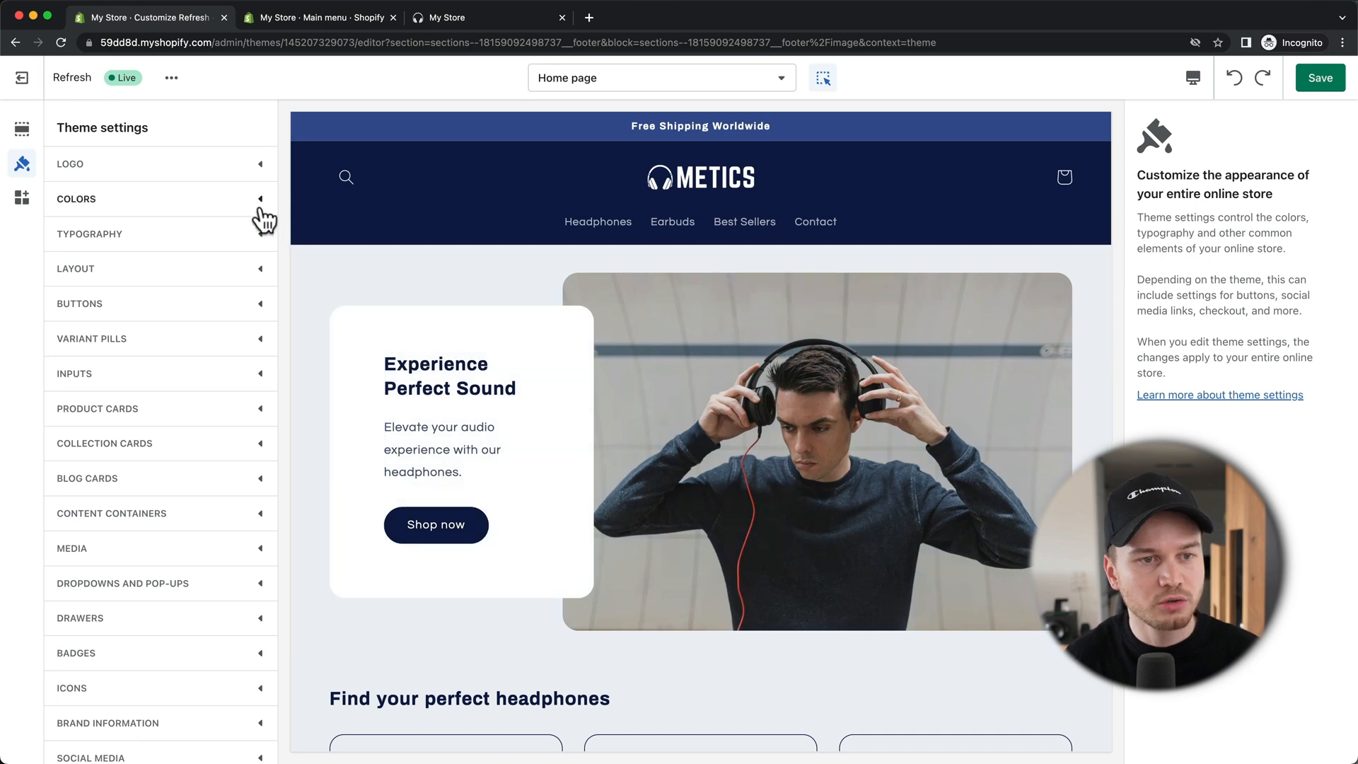
# Step: Try a reddish-brown hue for Accent 1 in Colors, then discard it, keeping #375195
pyautogui.click(261, 207)
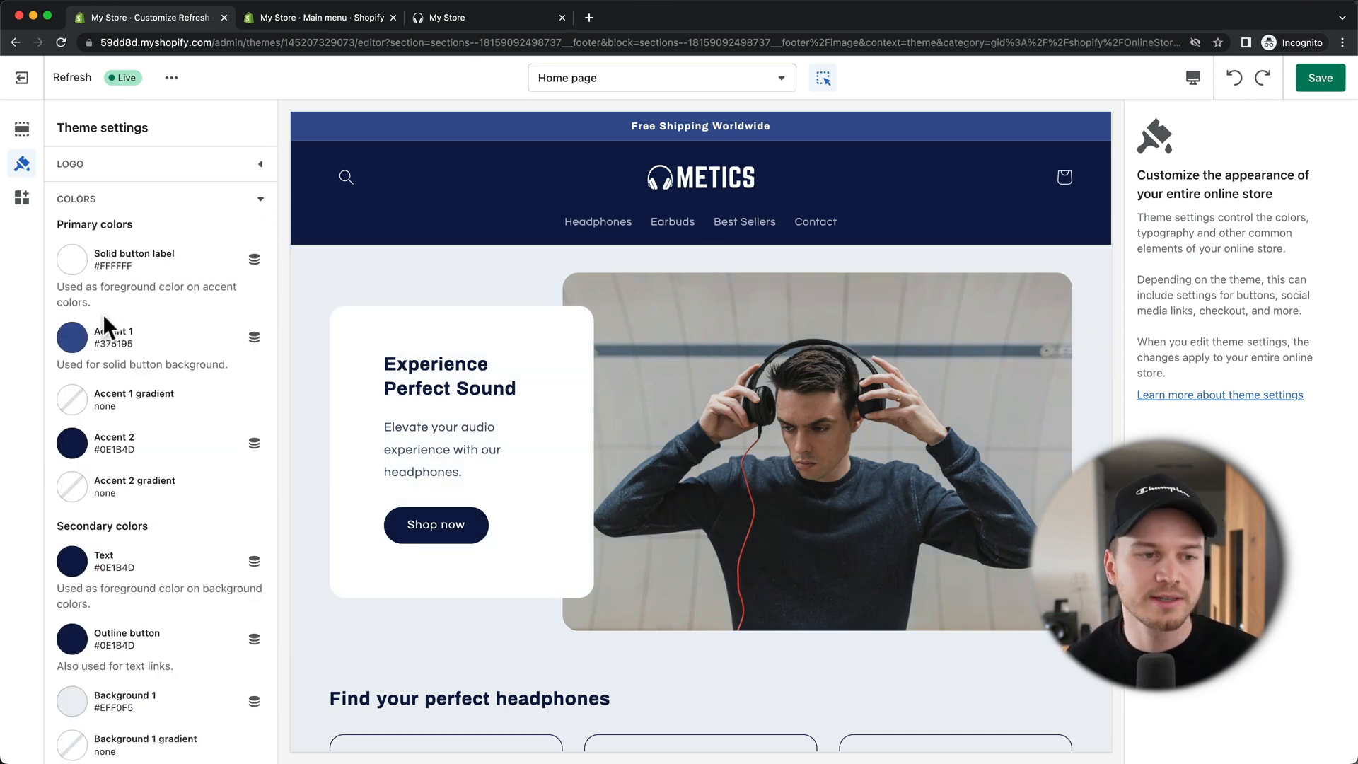
pyautogui.scroll(-5, 110, 336)
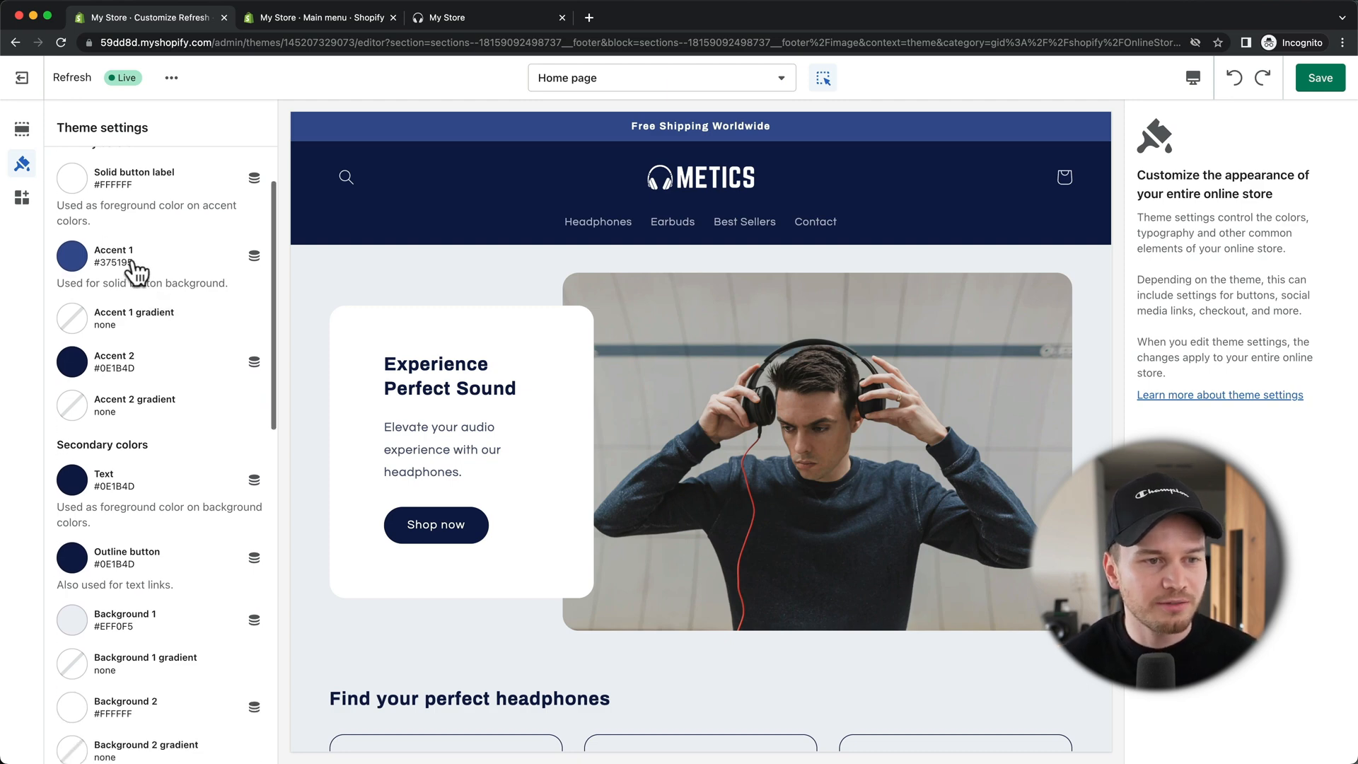
pyautogui.scroll(4, 183, 423)
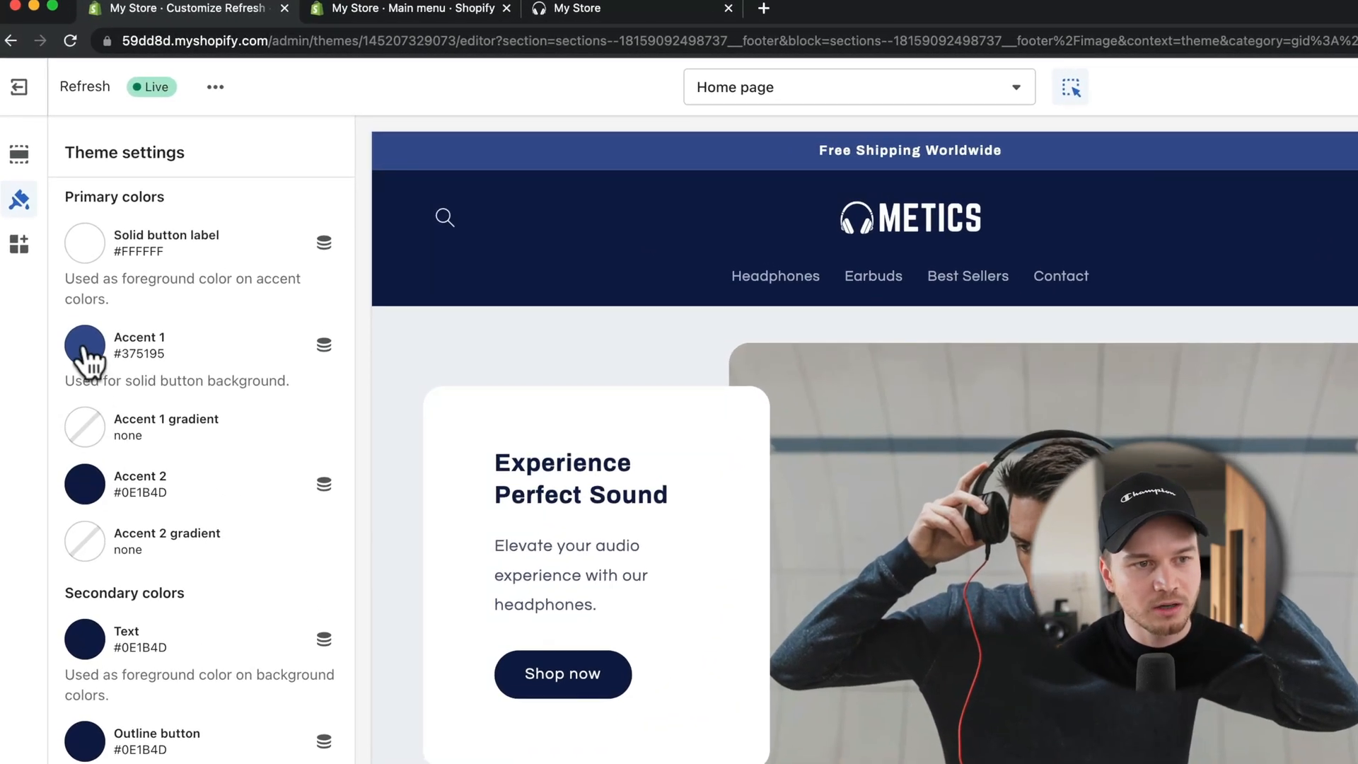
pyautogui.click(85, 346)
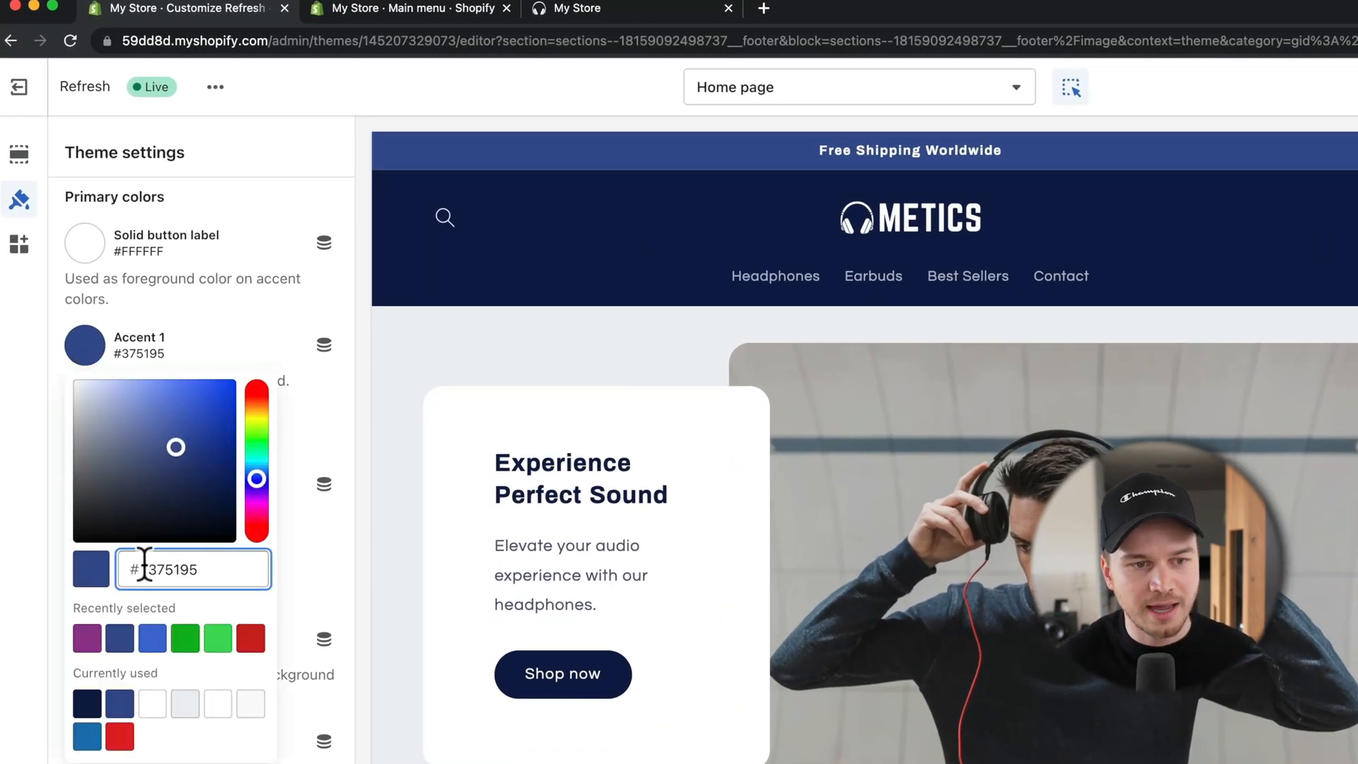
pyautogui.moveTo(144, 565); pyautogui.dragTo(255, 565)
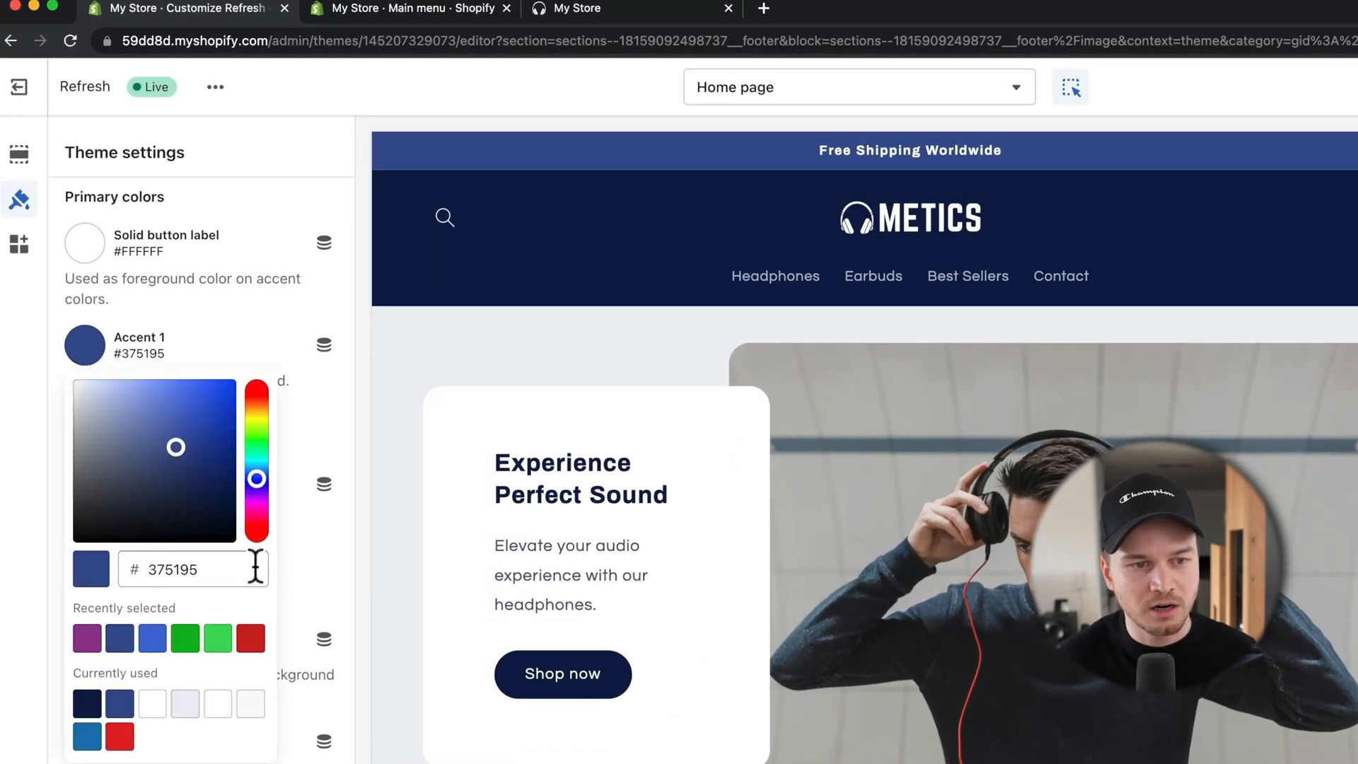
pyautogui.click(256, 397)
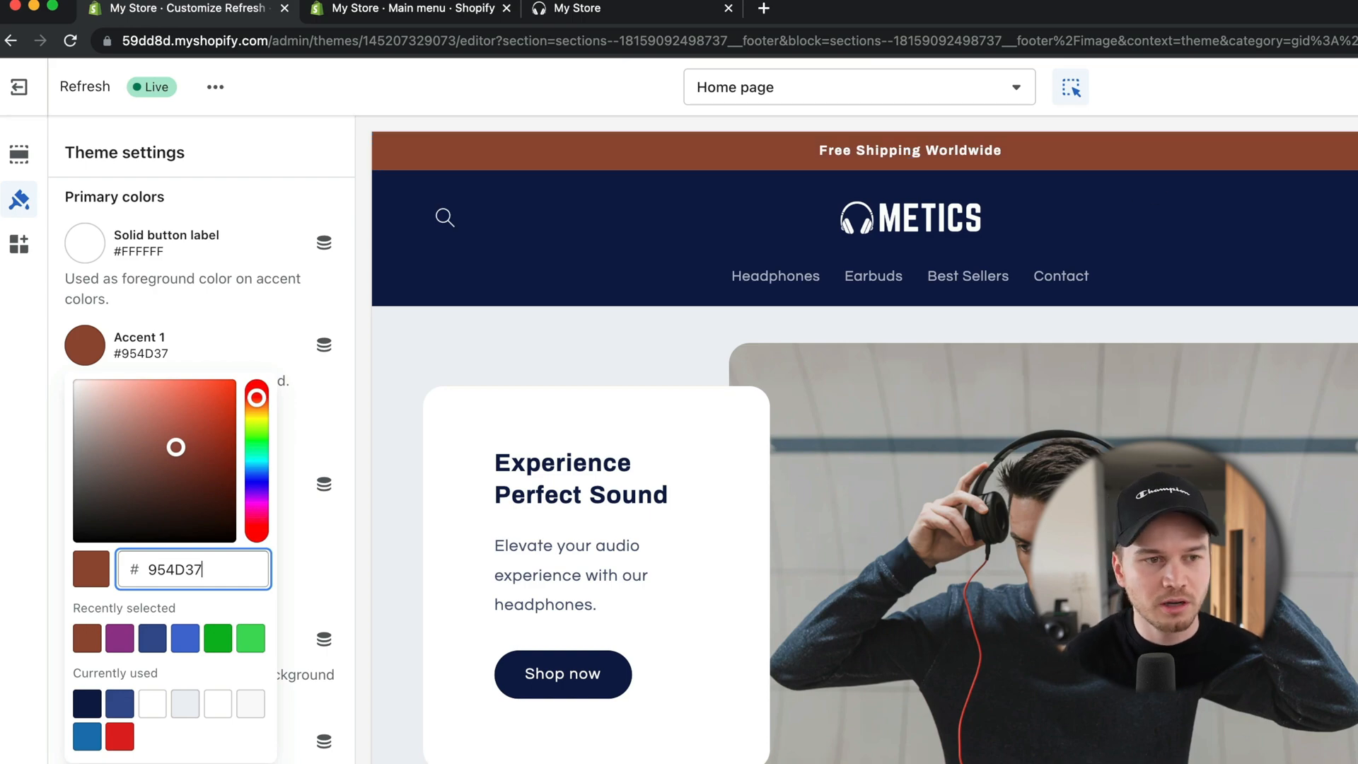
pyautogui.click(1234, 77)
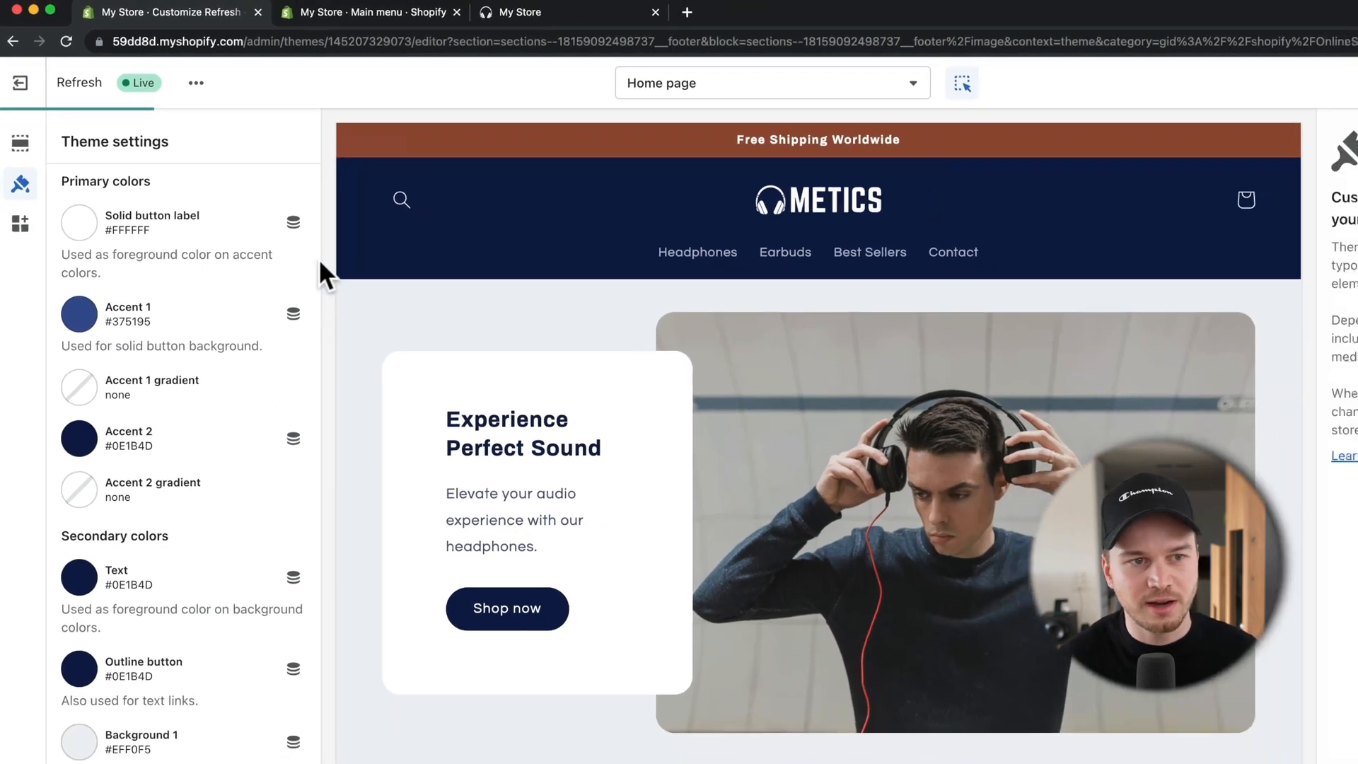
pyautogui.scroll(2, 254, 293)
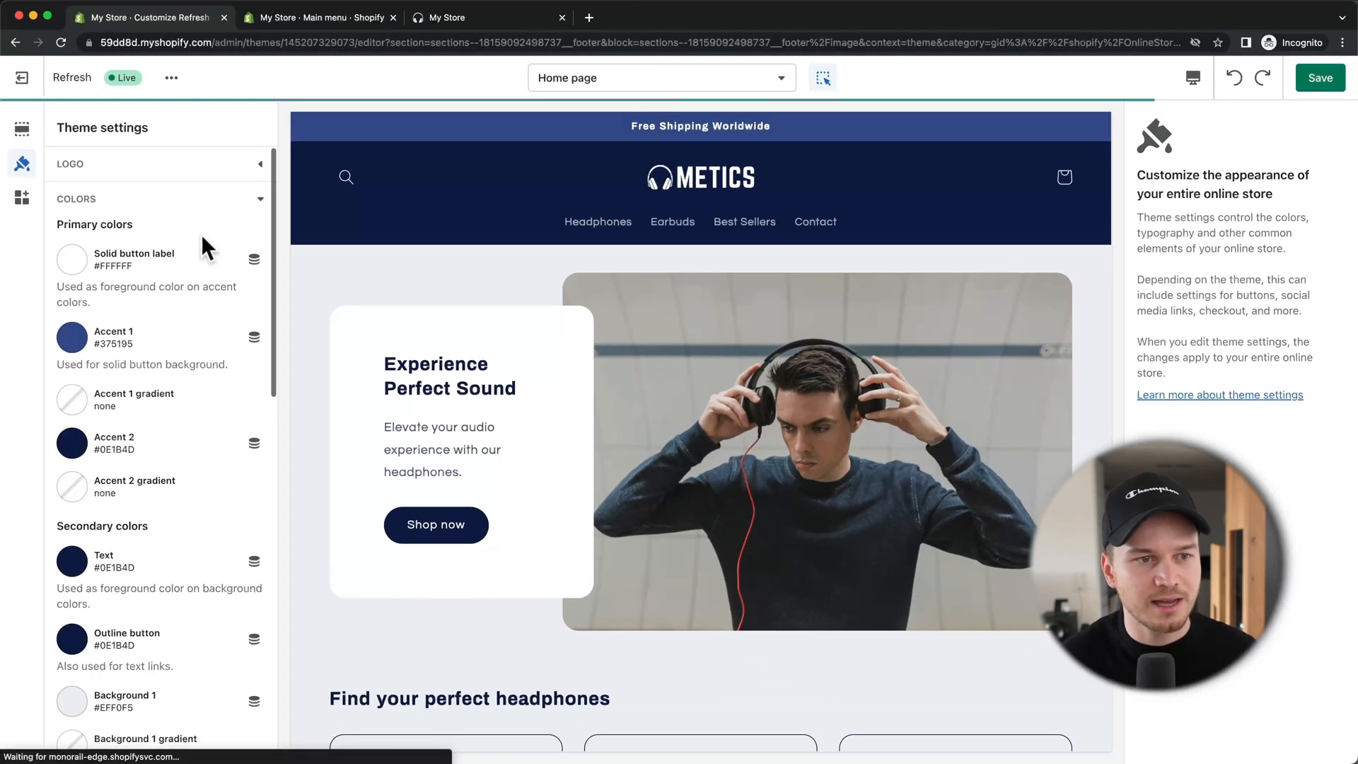
# Step: Collapse Colors and review the Archivo Bold and Questrial fonts under Typography without changes
pyautogui.click(256, 200)
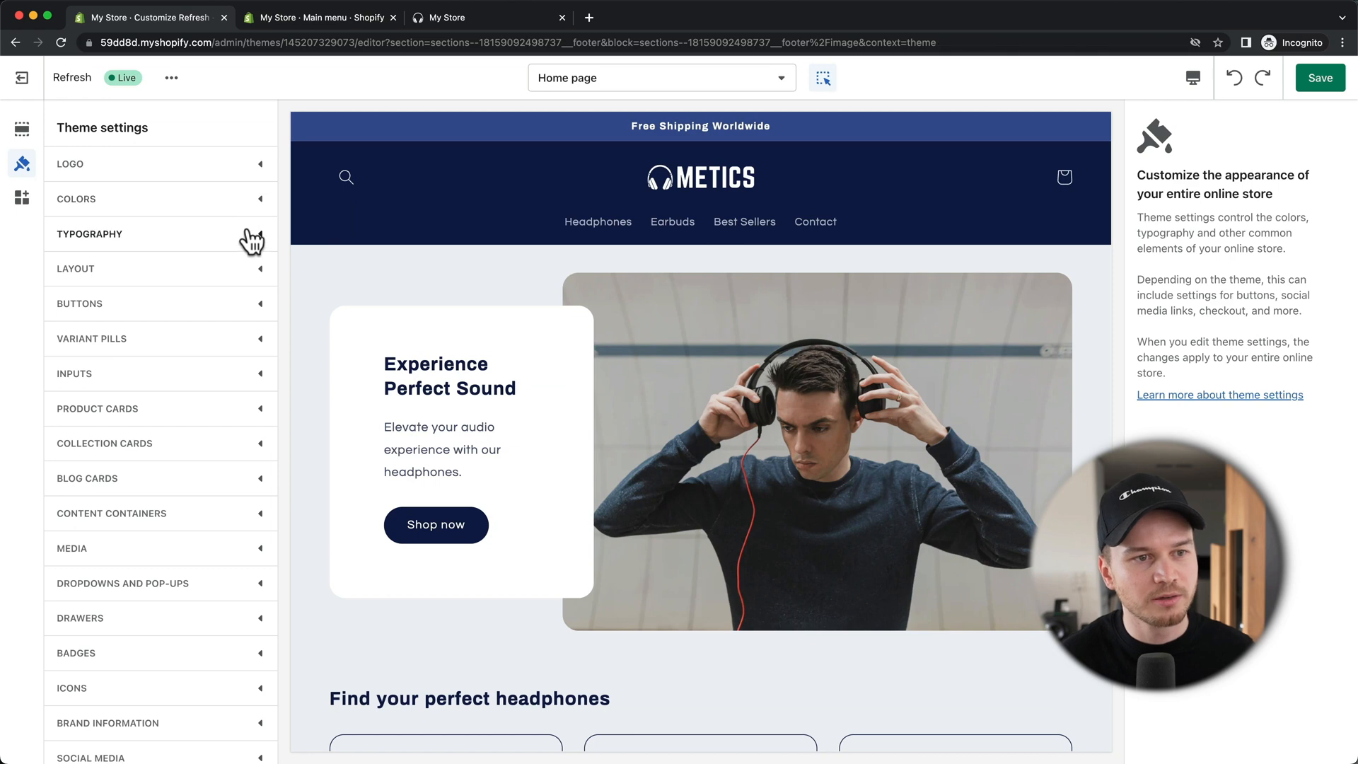
pyautogui.click(252, 241)
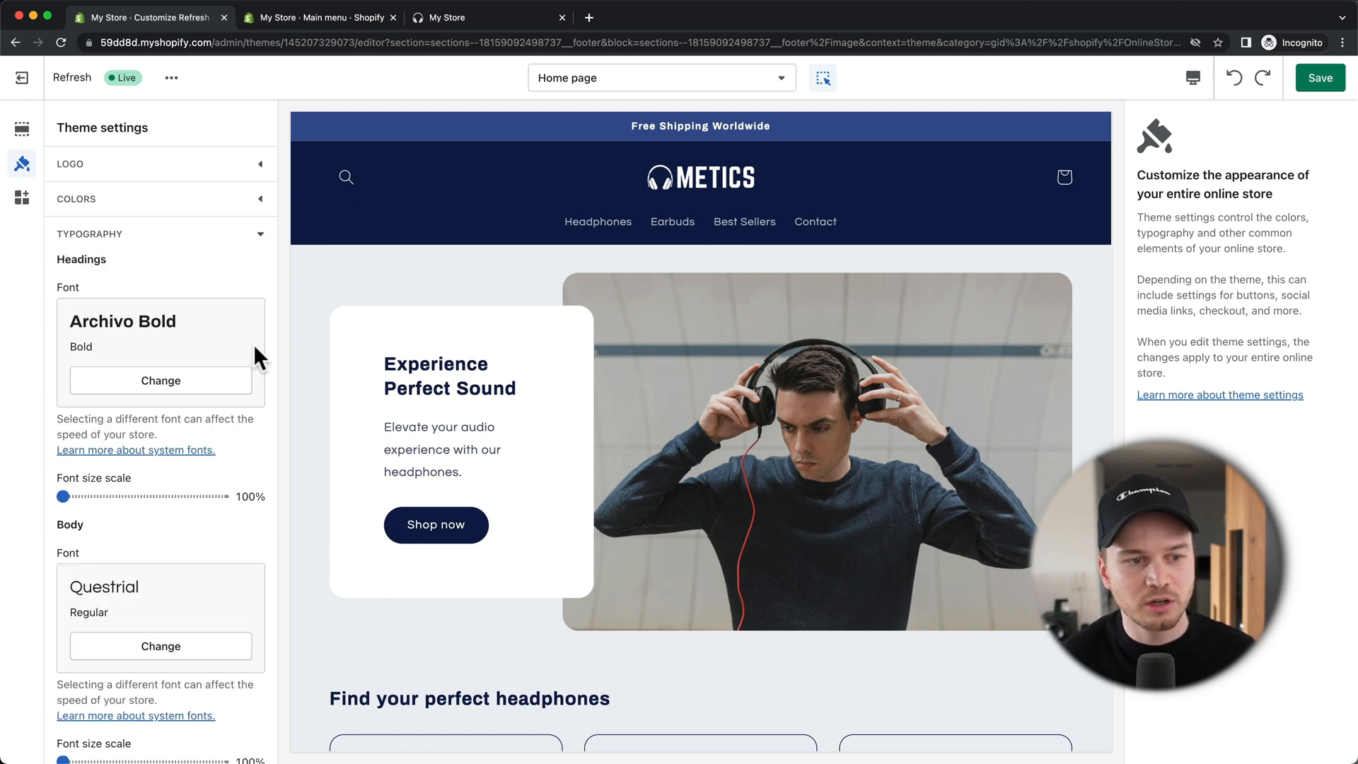
pyautogui.scroll(-2, 256, 353)
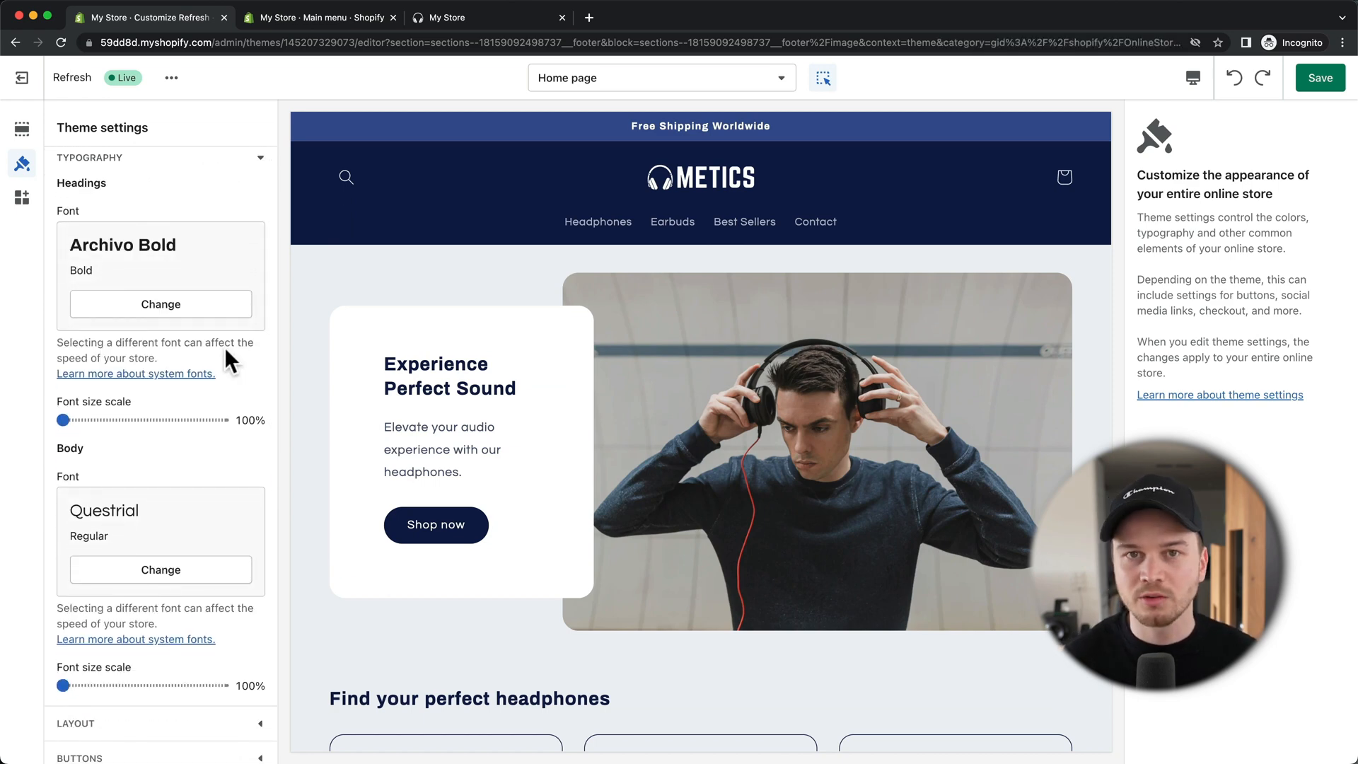
pyautogui.click(260, 160)
pyautogui.scroll(-2, 189, 356)
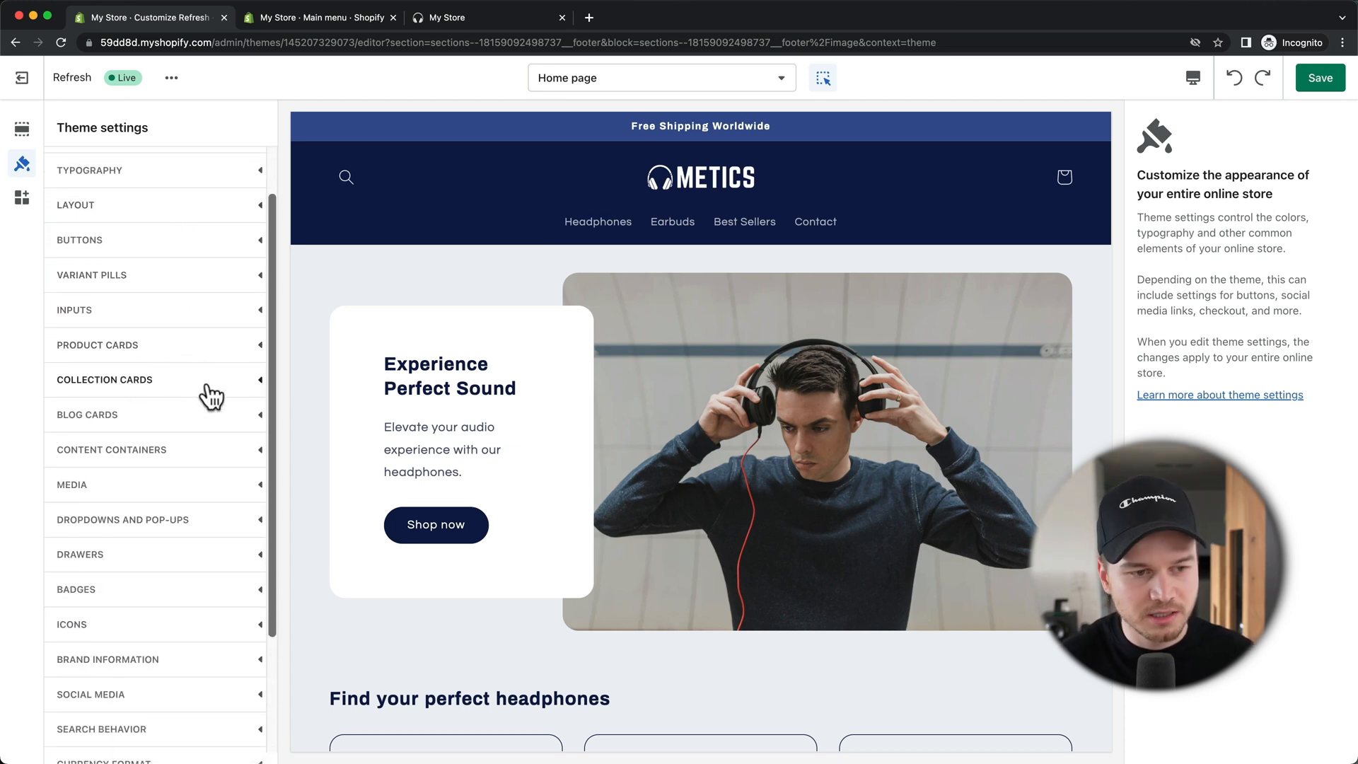
pyautogui.scroll(-2, 206, 394)
pyautogui.scroll(-2, 213, 394)
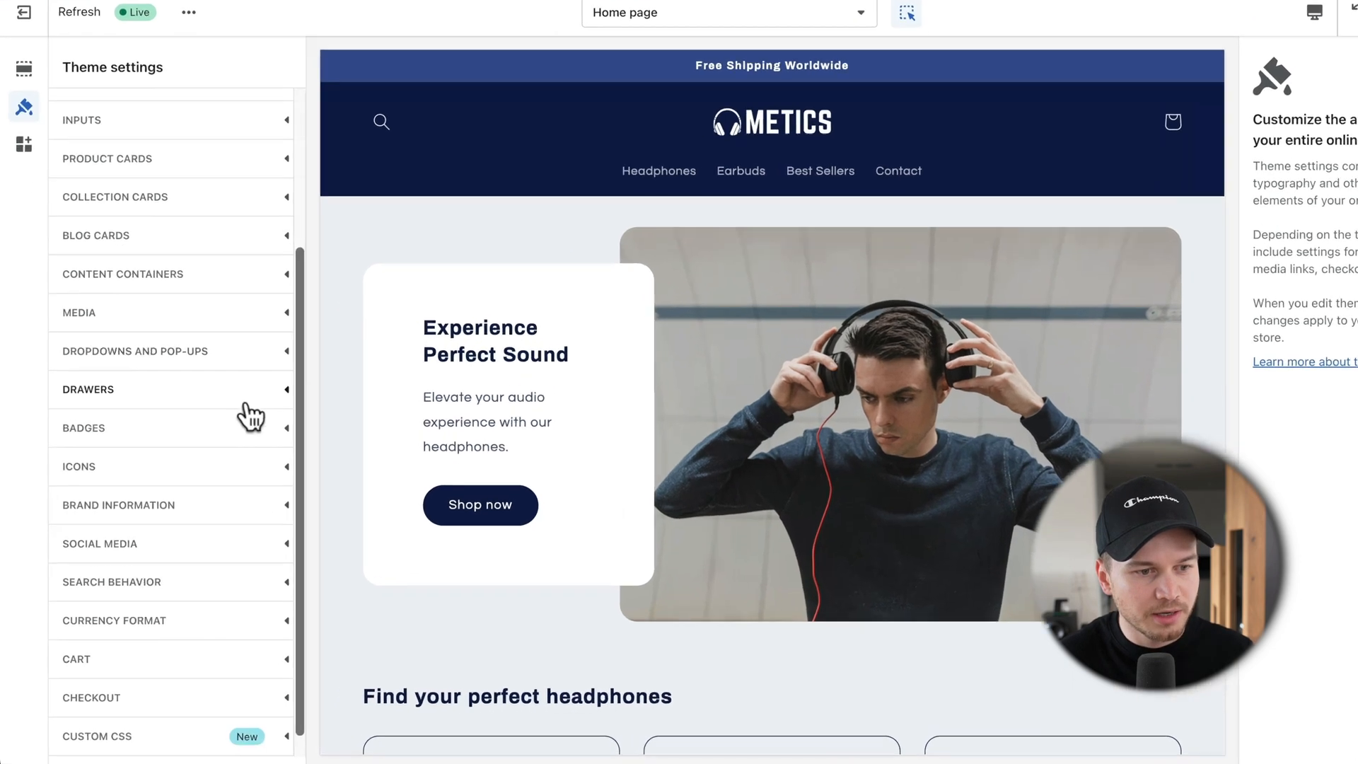
pyautogui.click(254, 551)
pyautogui.scroll(-4, 255, 541)
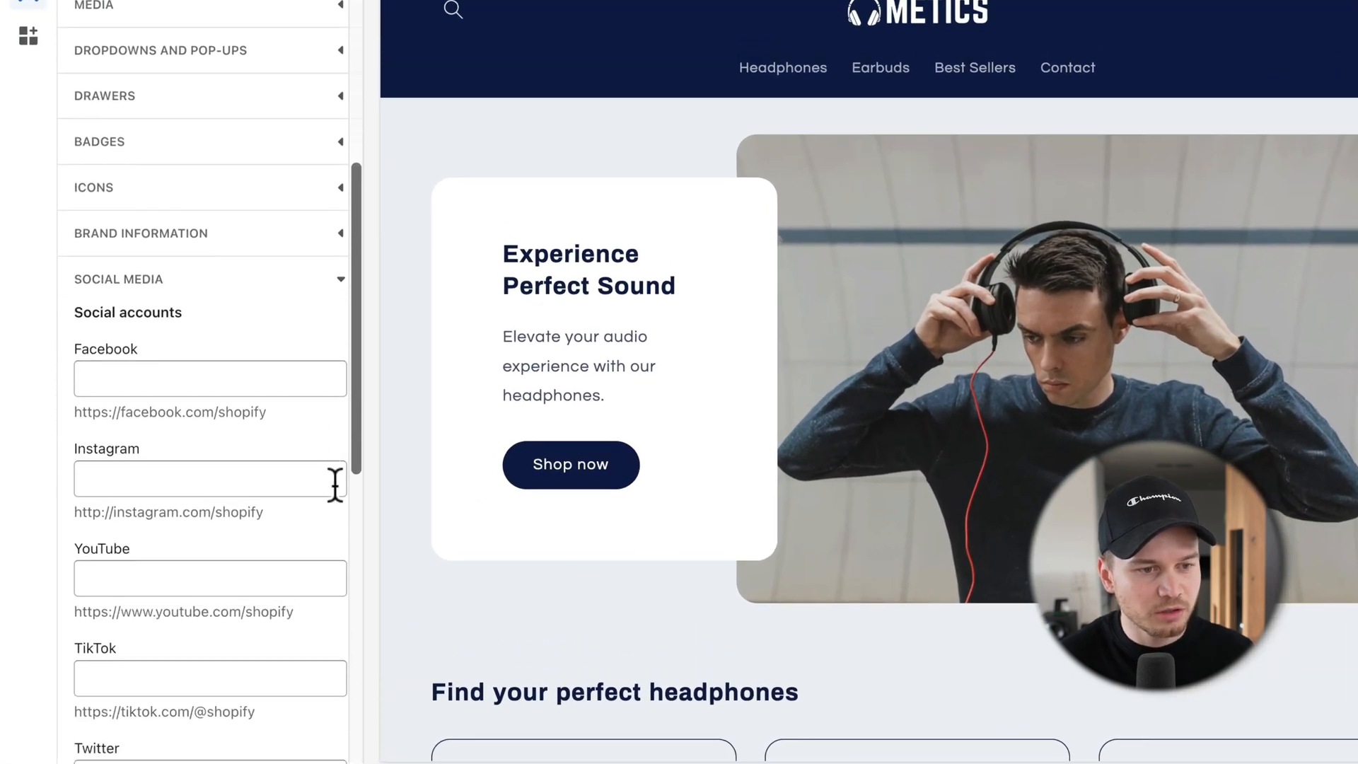
pyautogui.scroll(-1, 334, 485)
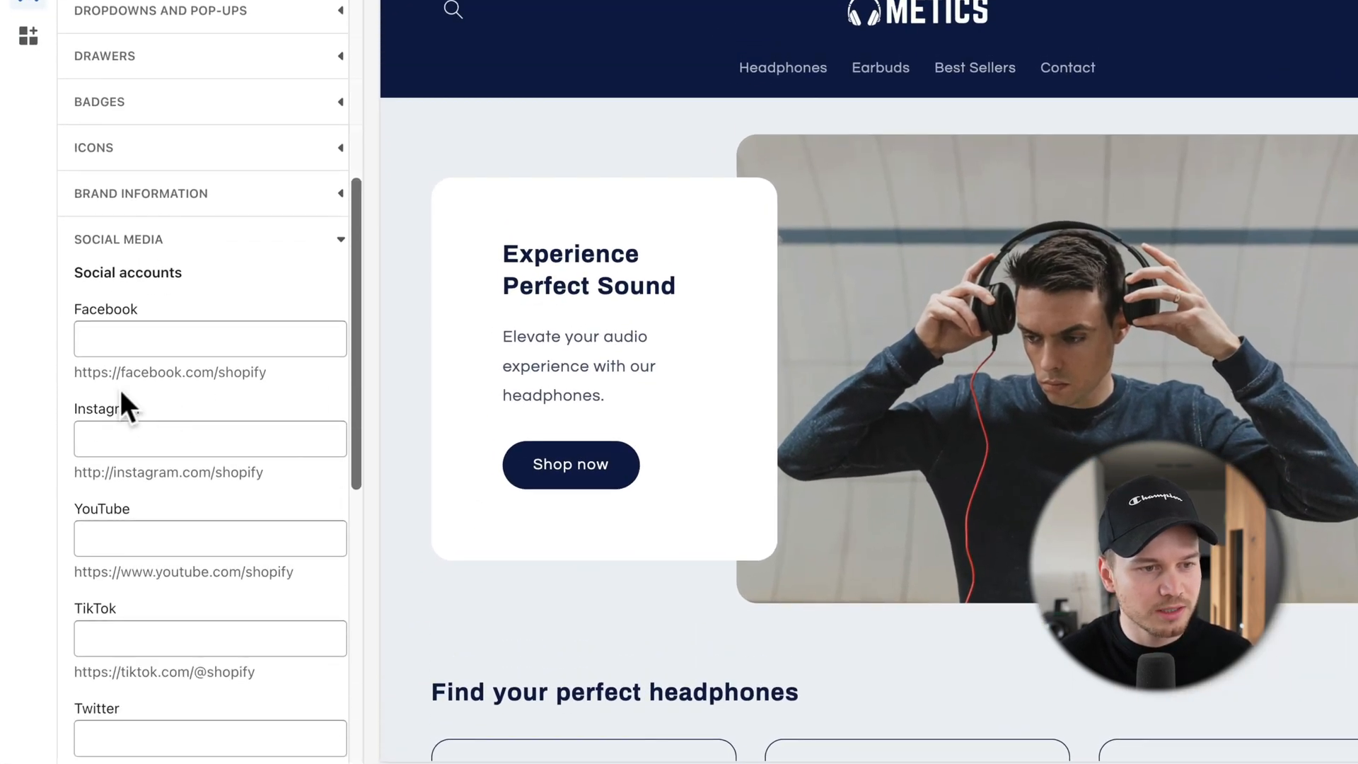
pyautogui.moveTo(73, 372); pyautogui.dragTo(294, 391)
pyautogui.hotkey('ctrl', 'c')
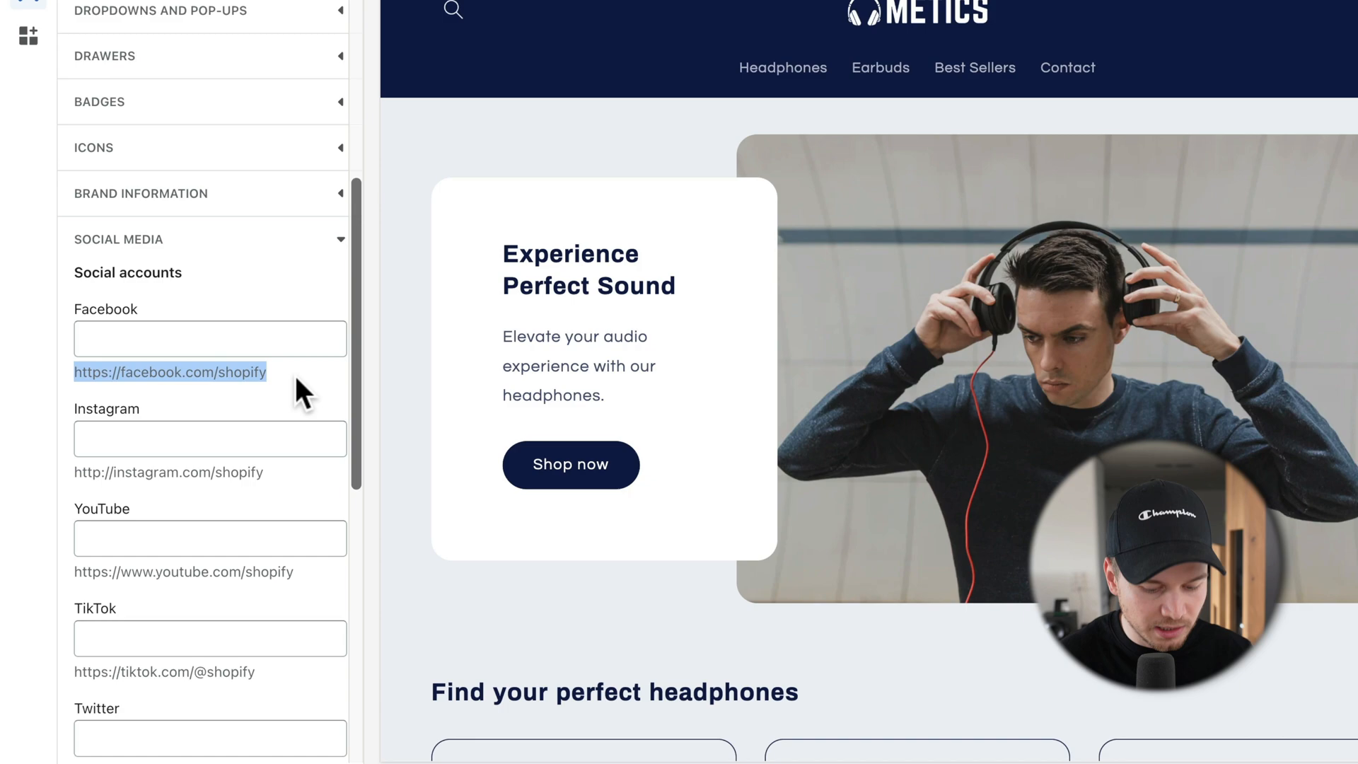
pyautogui.click(237, 327)
pyautogui.hotkey('ctrl', 'v')
pyautogui.moveTo(75, 471); pyautogui.dragTo(277, 472)
pyautogui.click(200, 436)
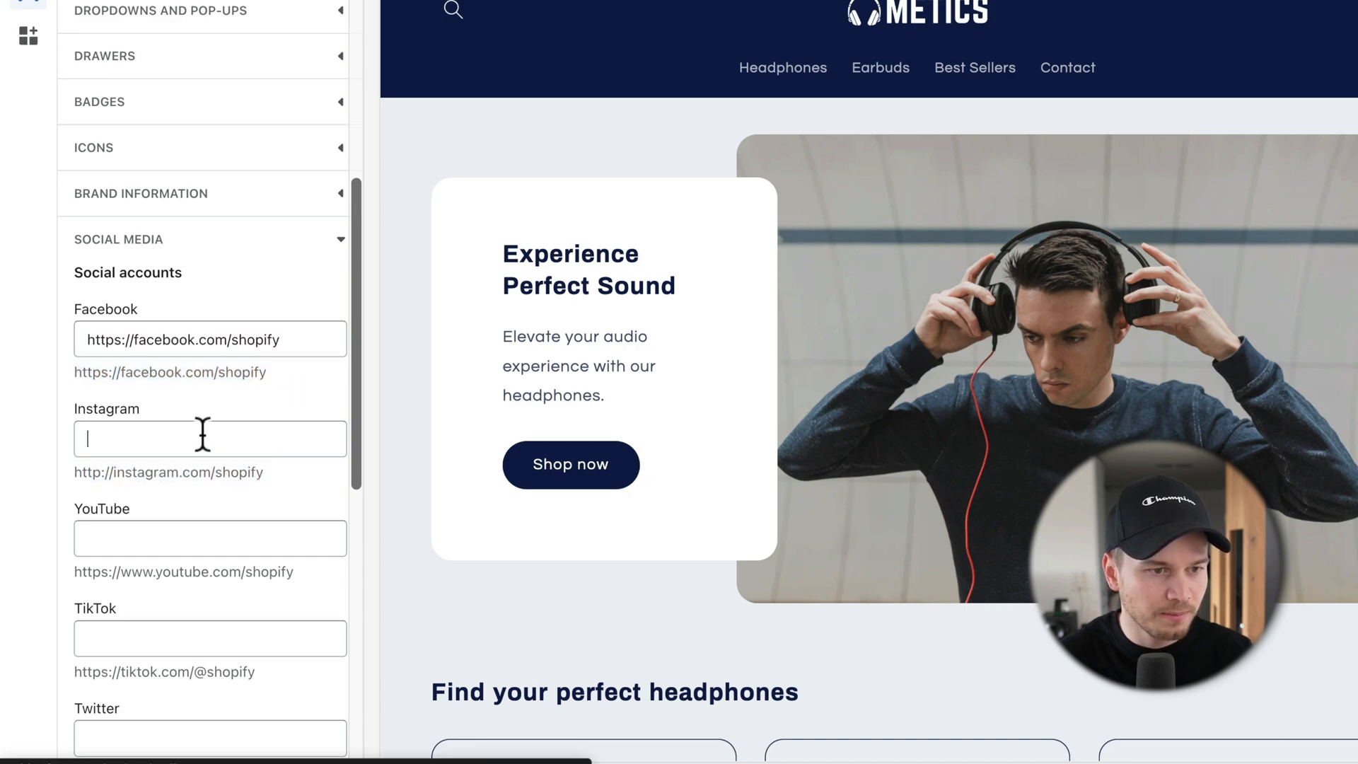
pyautogui.write('http://instagram.com/shopify')
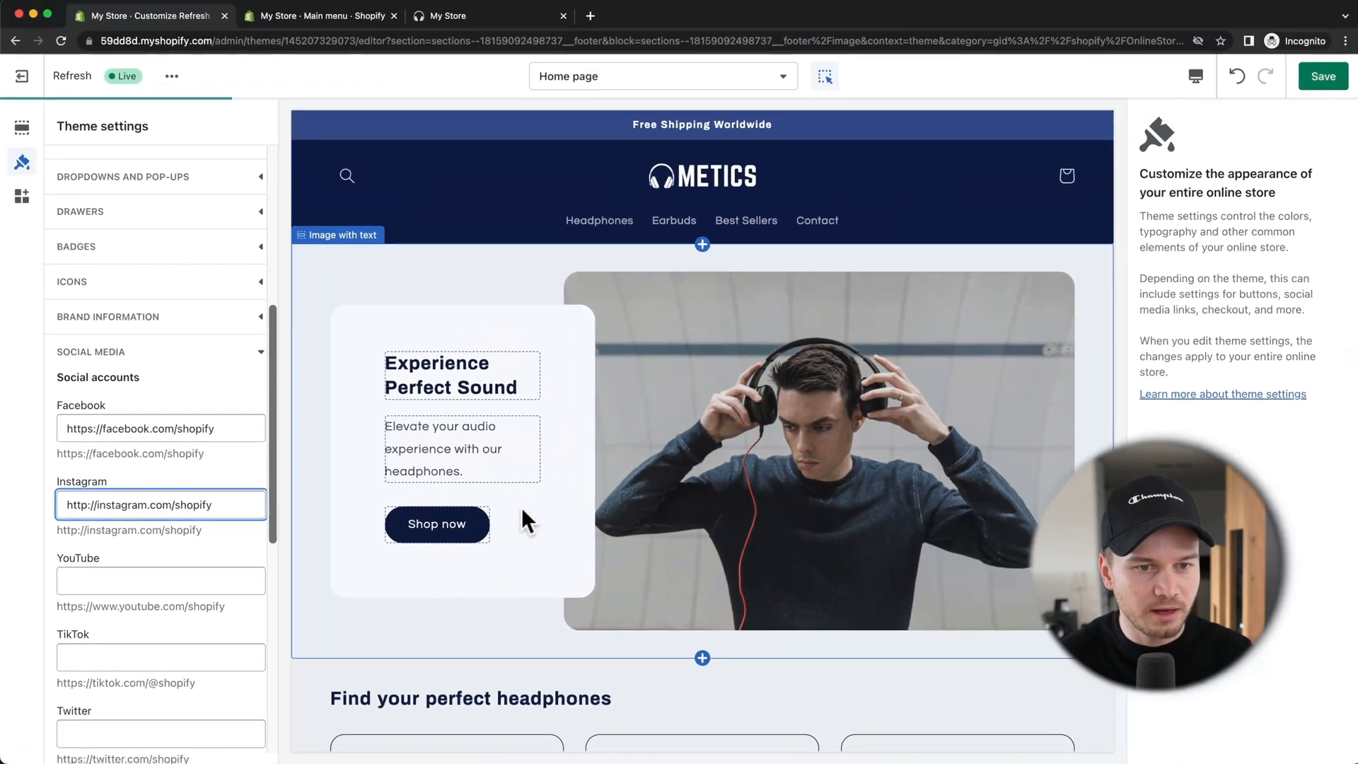
pyautogui.scroll(-10, 521, 507)
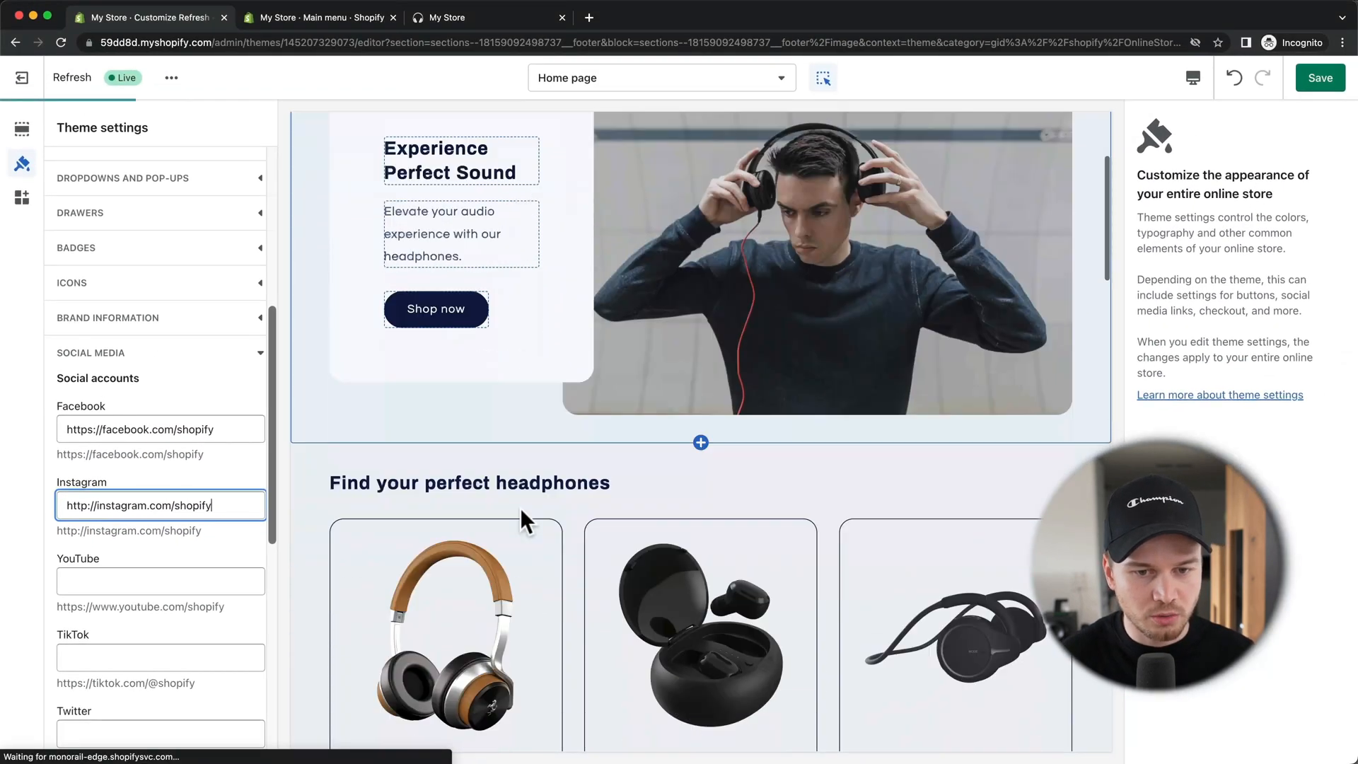
pyautogui.scroll(-6, 520, 507)
pyautogui.scroll(-10, 519, 507)
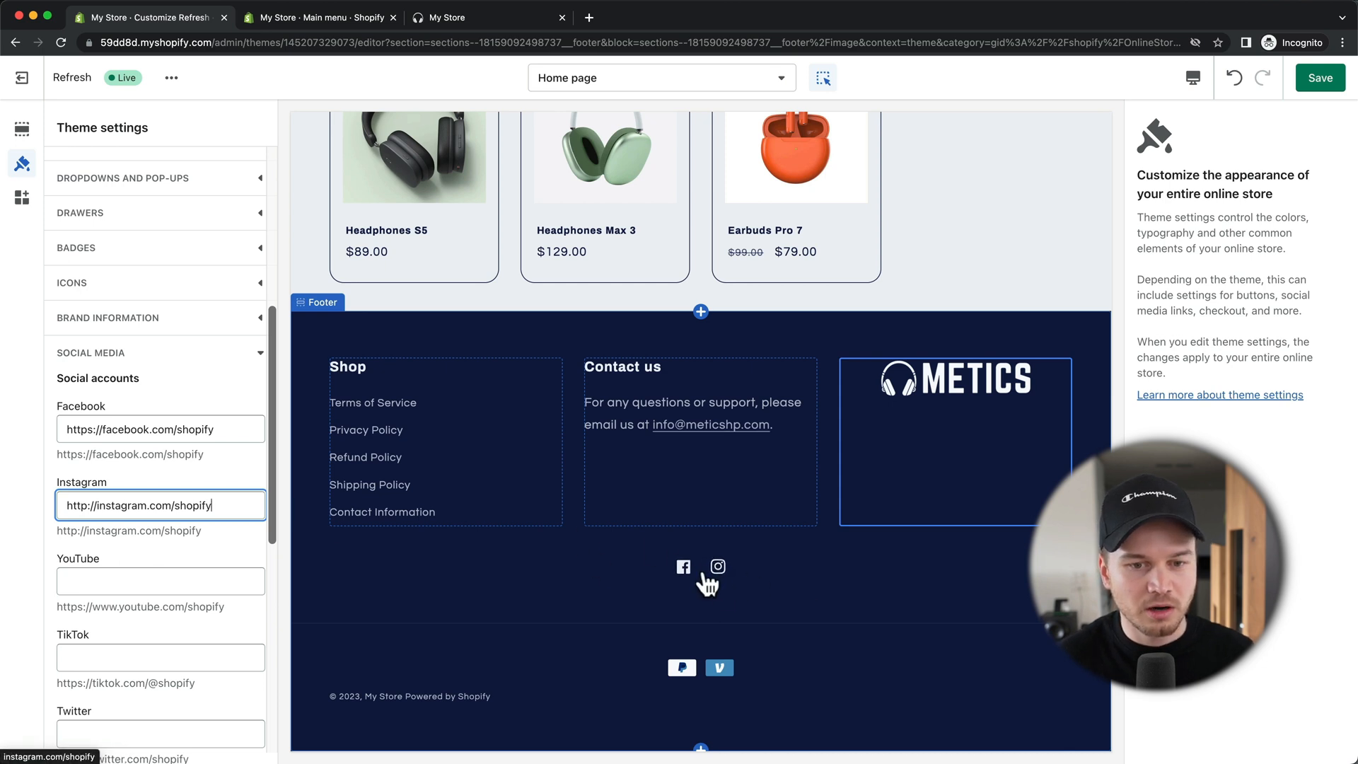
pyautogui.scroll(1, 303, 384)
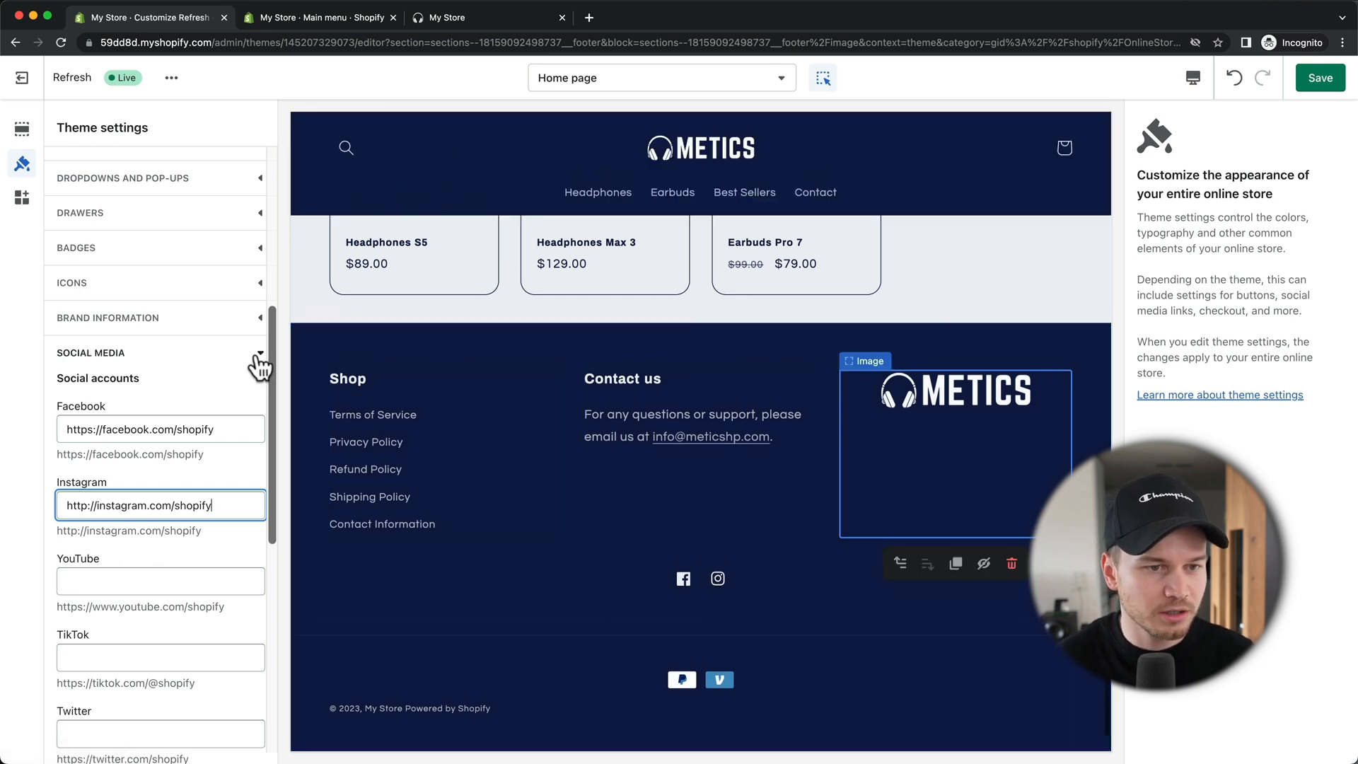
pyautogui.click(259, 358)
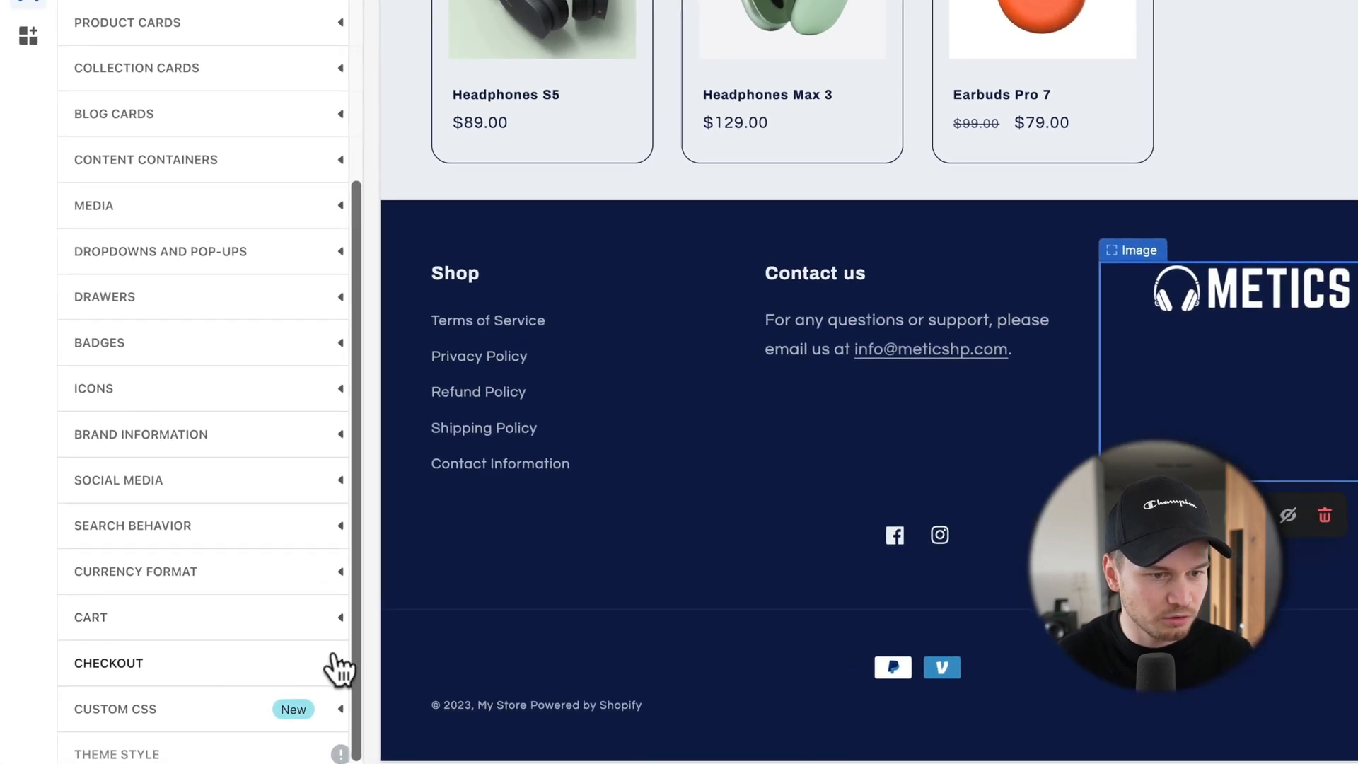
# Step: Upload 1.png from the Shopify Tutorial folder as the checkout's custom logo image
pyautogui.click(334, 657)
pyautogui.scroll(-8, 254, 530)
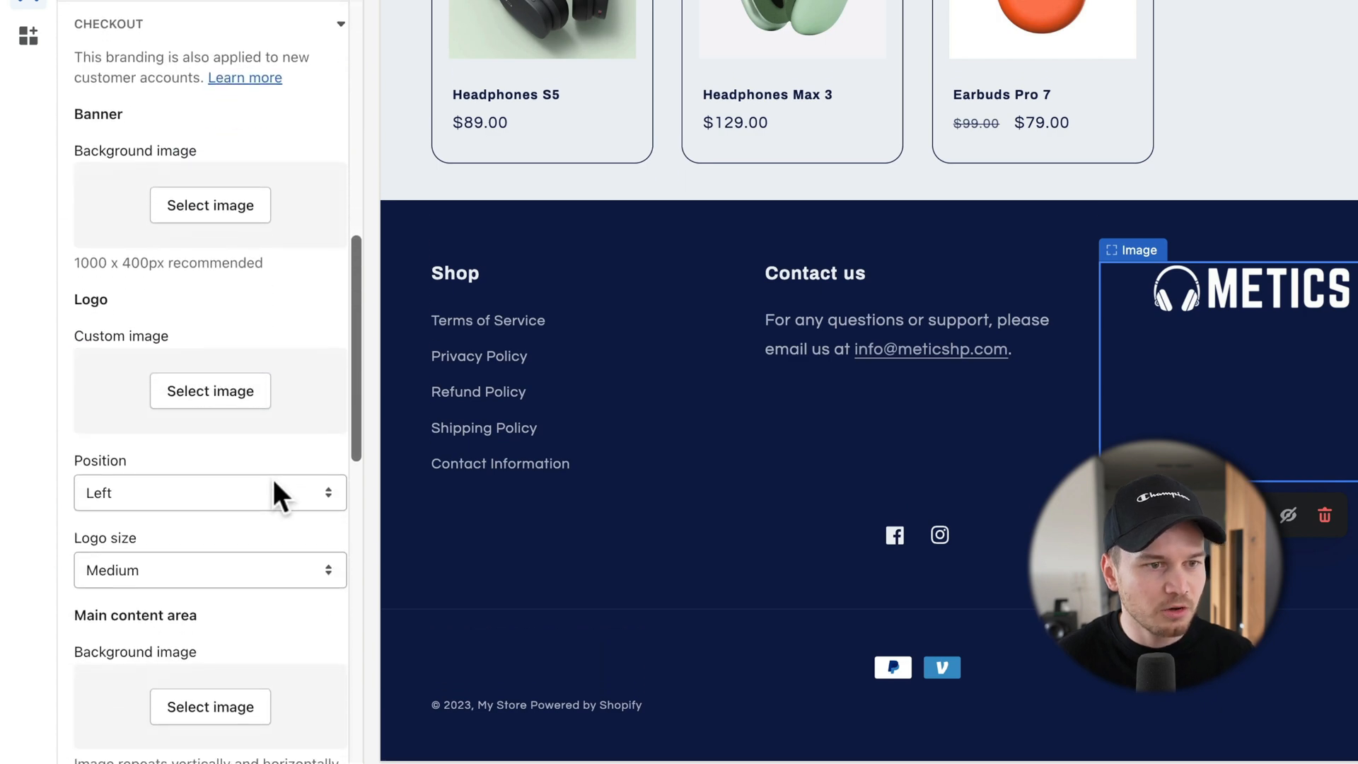
pyautogui.scroll(-1, 274, 495)
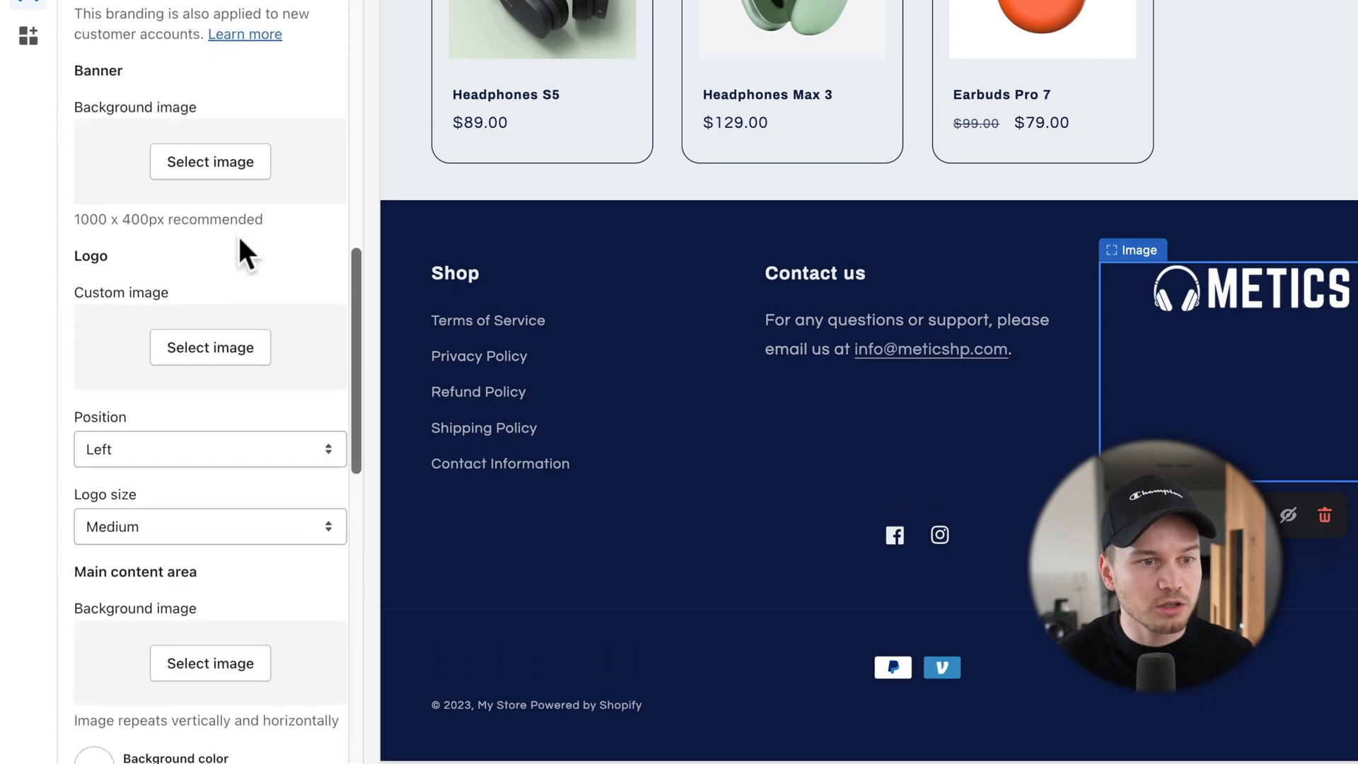
pyautogui.scroll(-1, 235, 357)
pyautogui.click(210, 343)
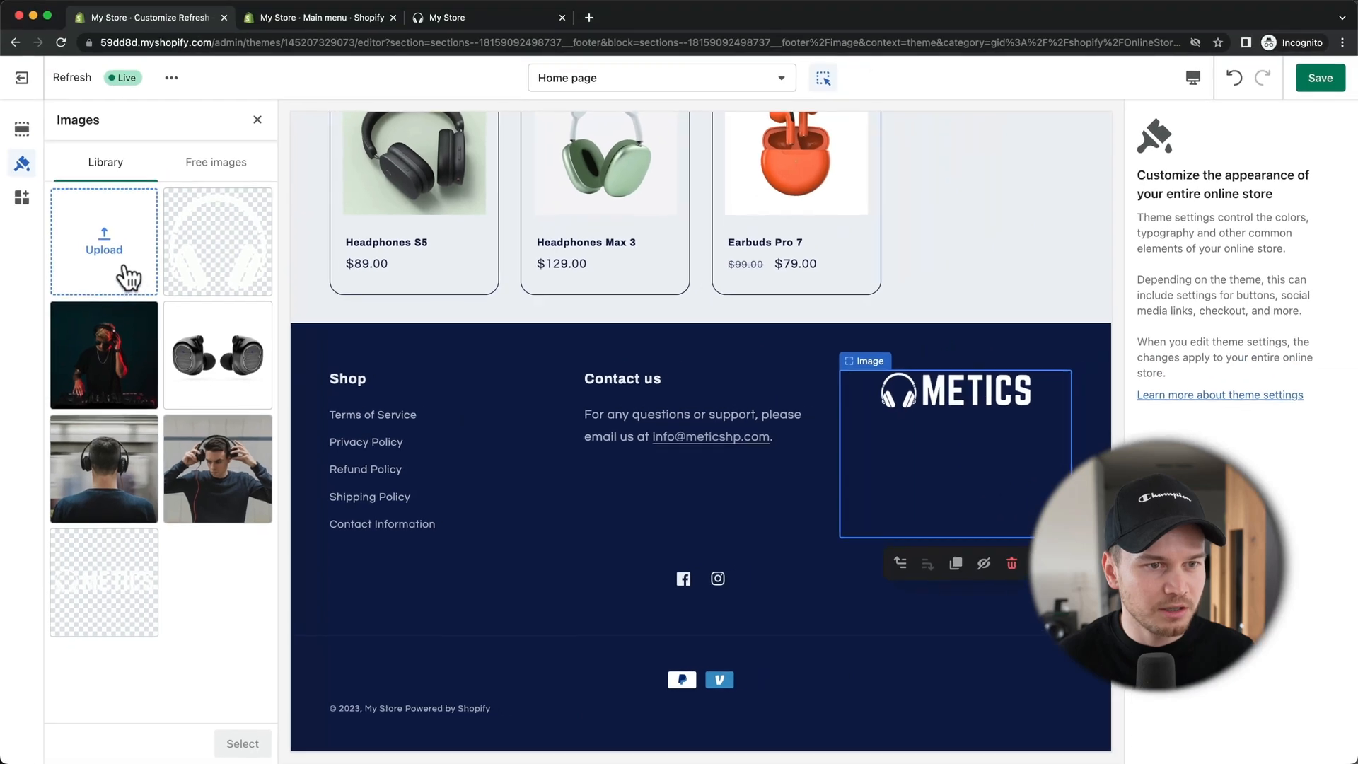
pyautogui.click(125, 263)
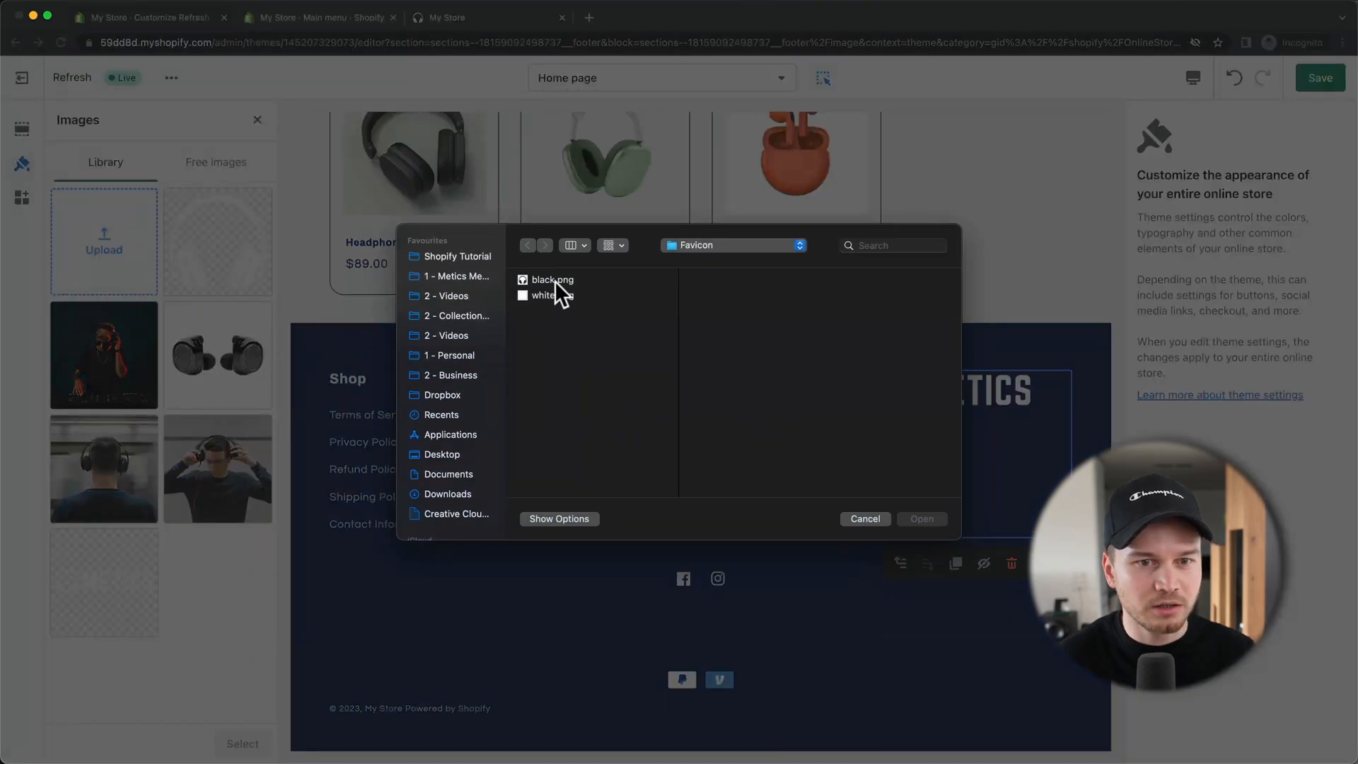
pyautogui.click(723, 243)
pyautogui.click(720, 256)
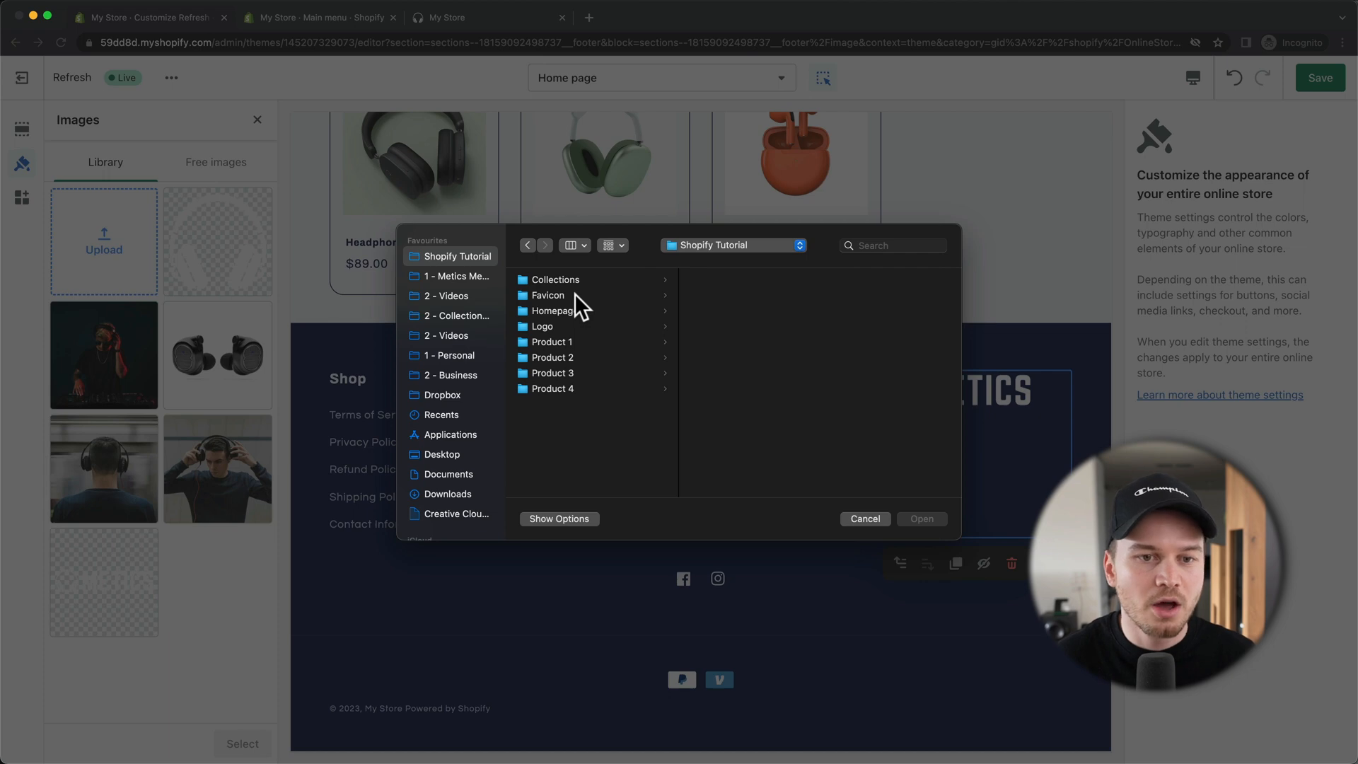
pyautogui.click(716, 281)
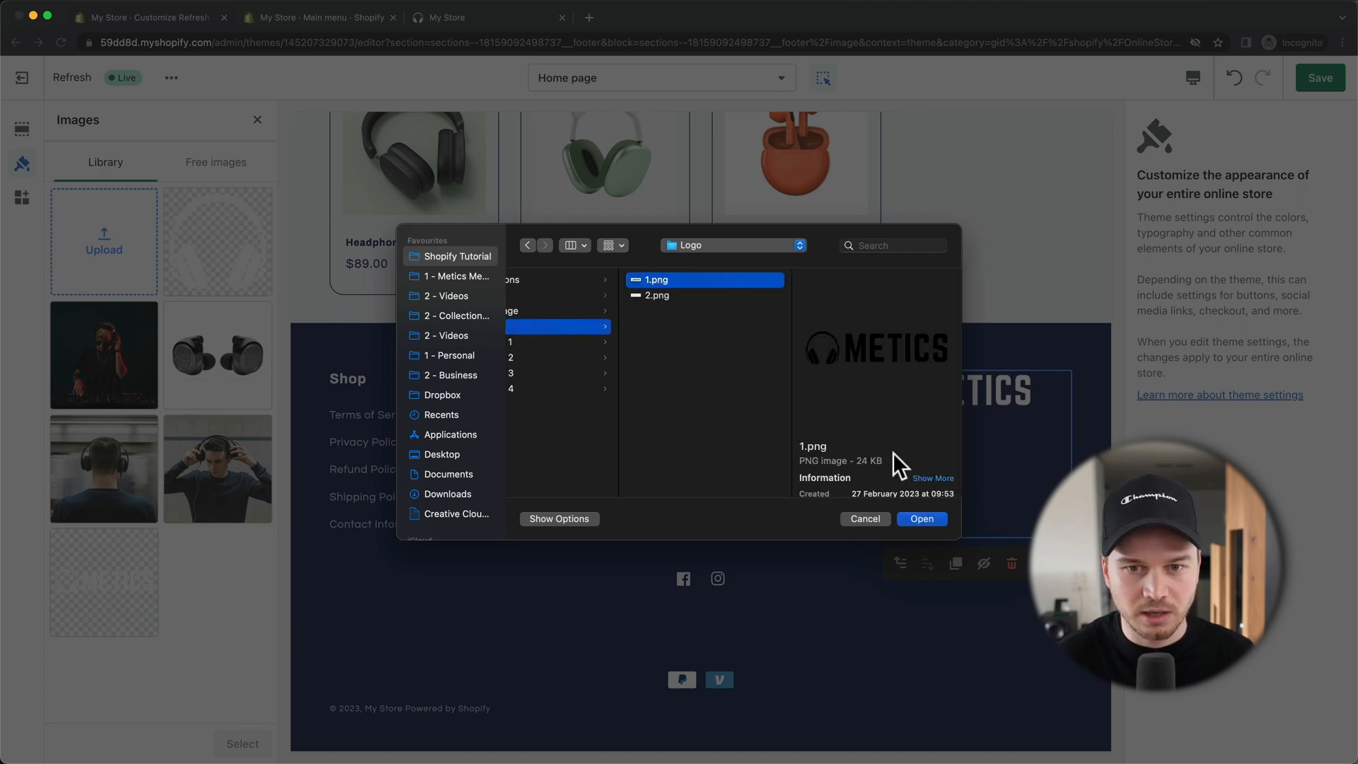
pyautogui.click(922, 520)
pyautogui.click(219, 748)
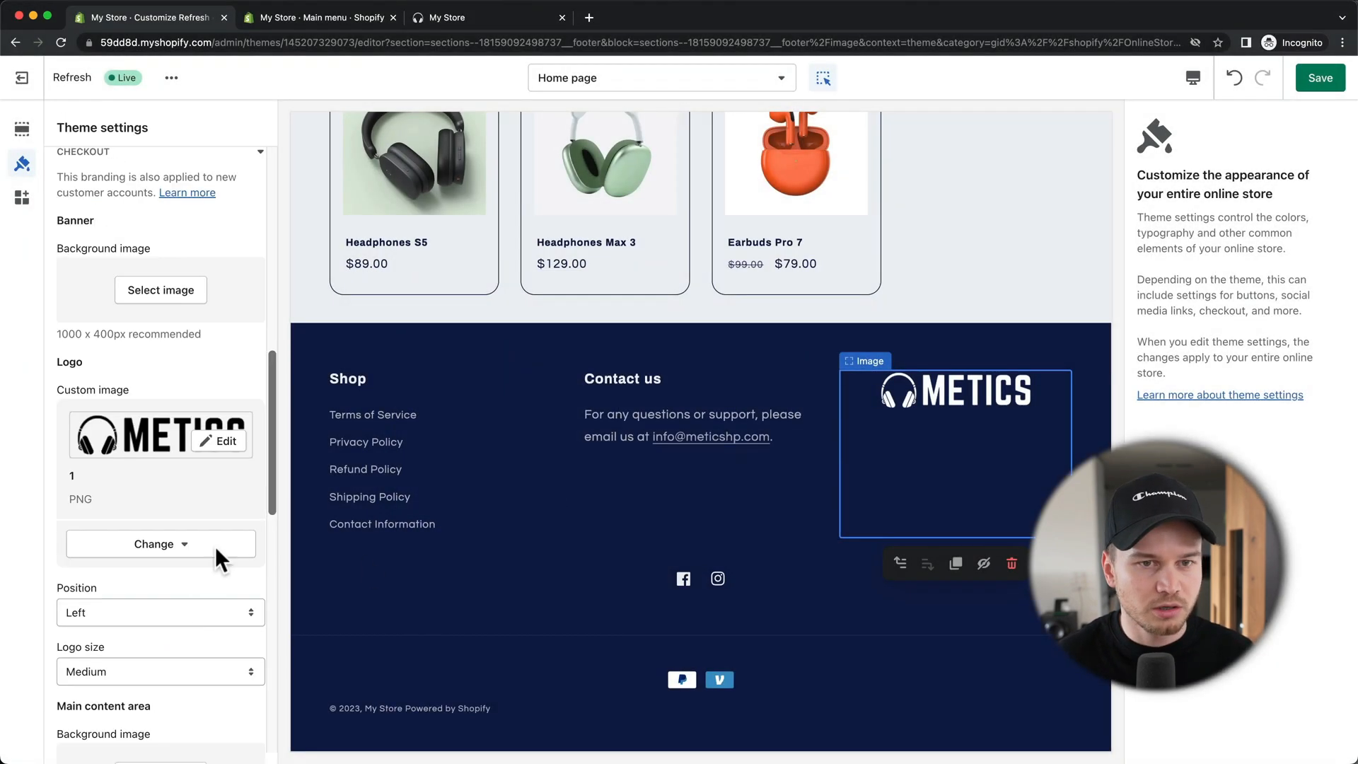
pyautogui.click(641, 87)
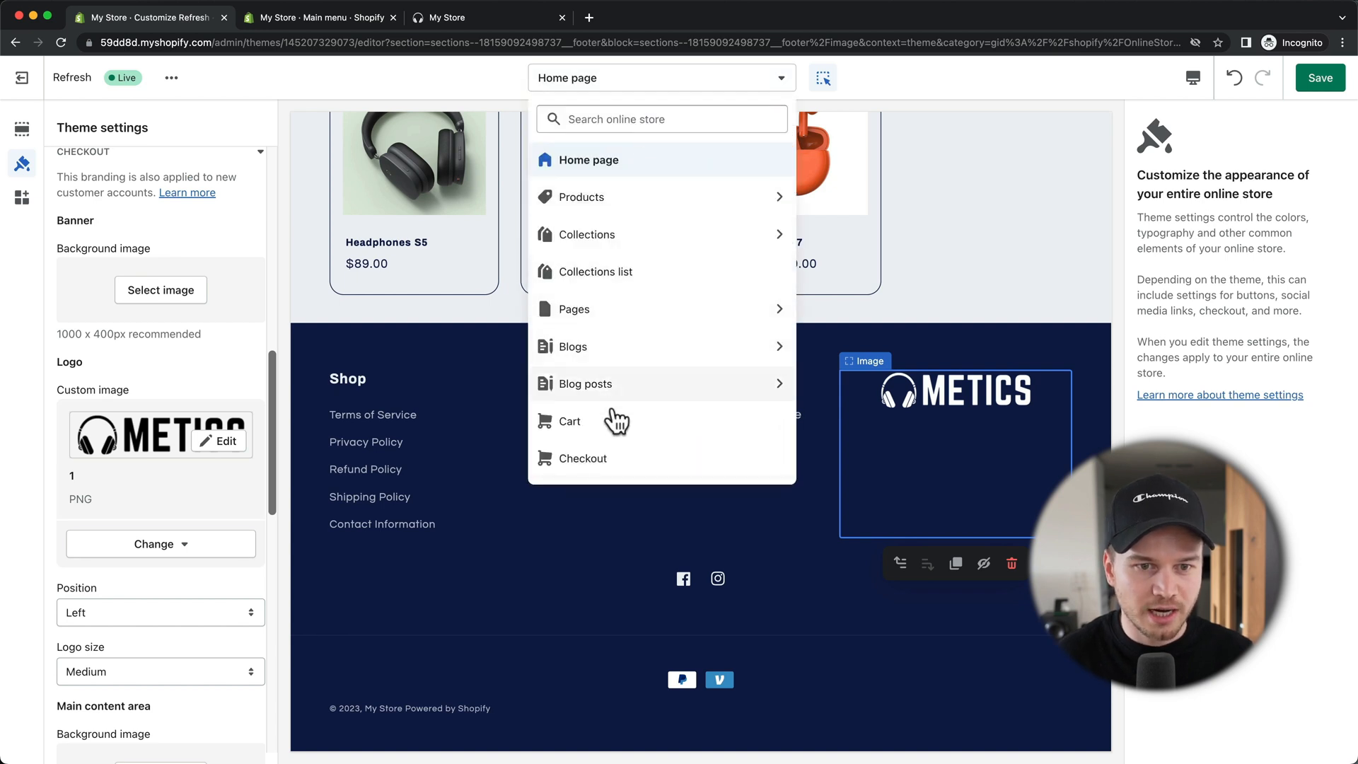
pyautogui.click(616, 459)
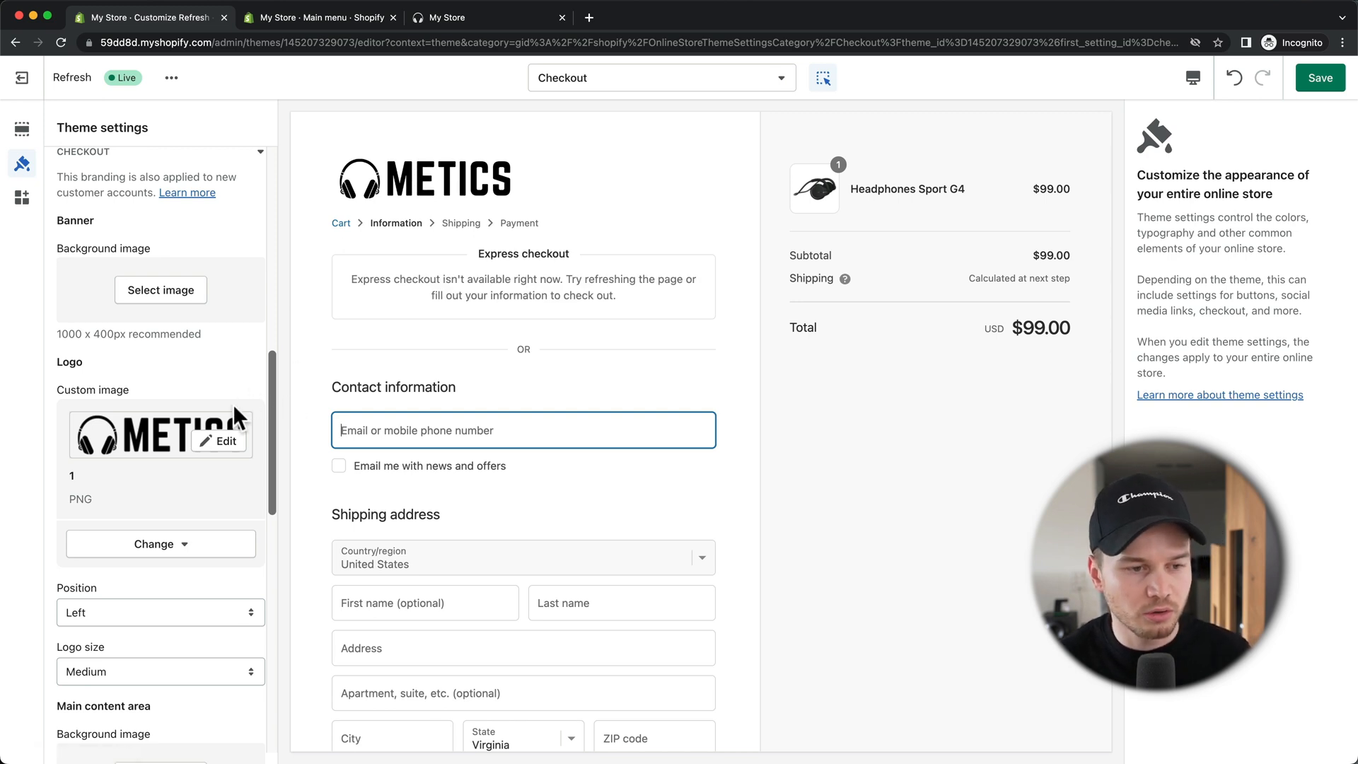
pyautogui.scroll(-7, 248, 446)
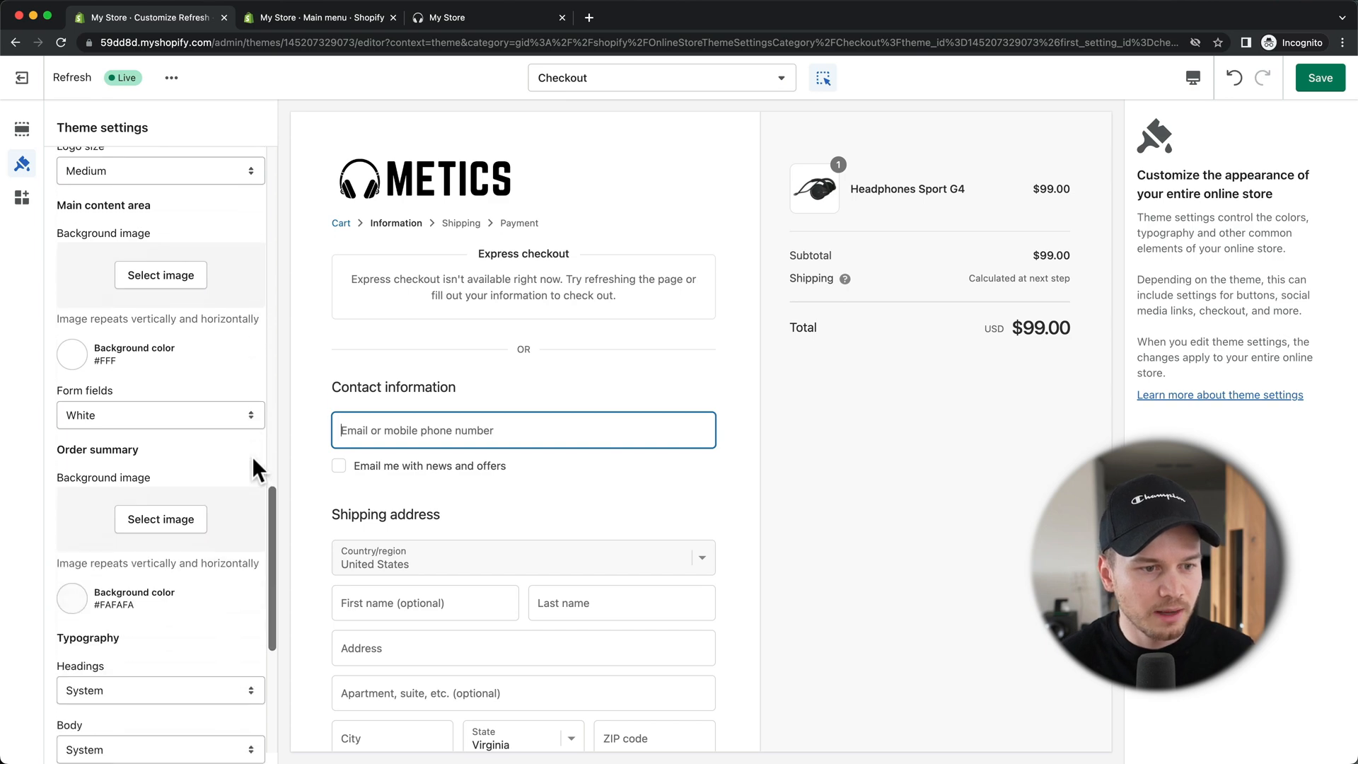
pyautogui.scroll(-4, 252, 456)
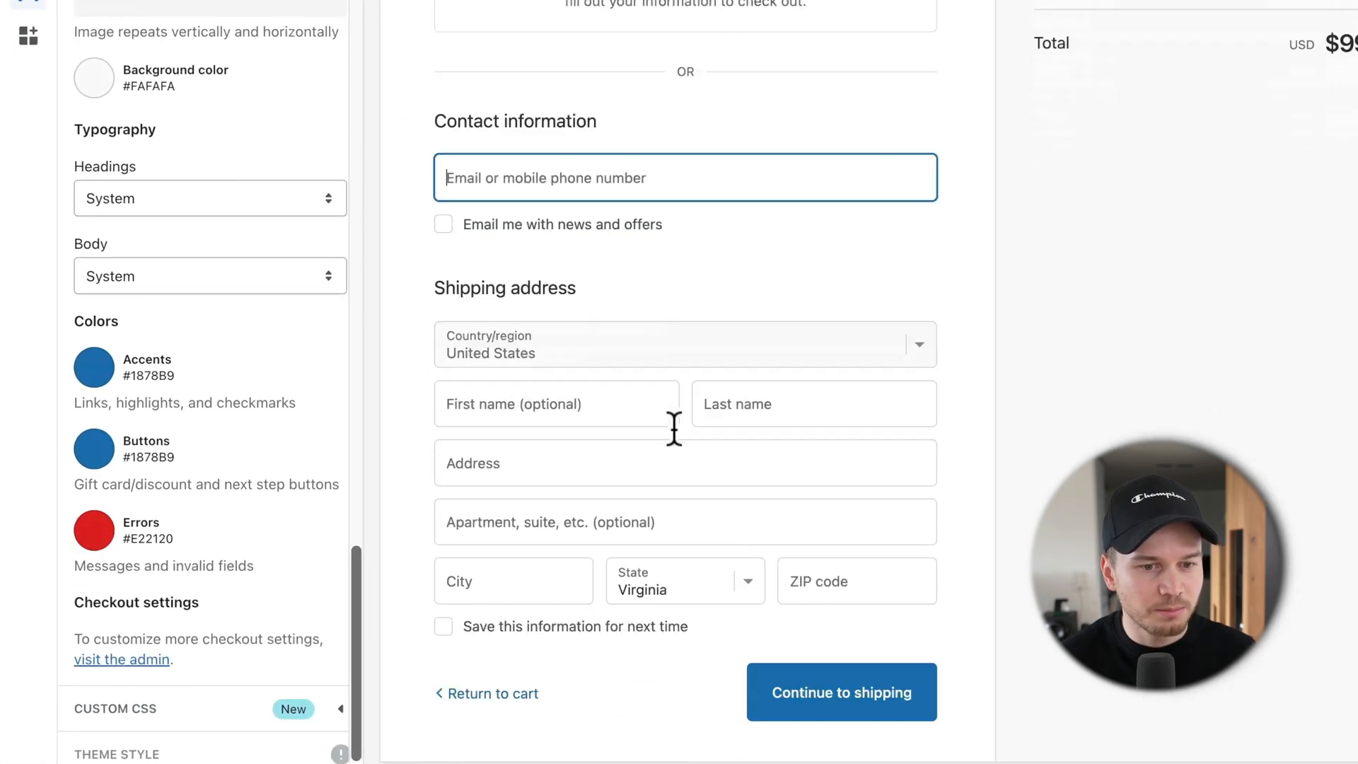
pyautogui.scroll(-2, 674, 430)
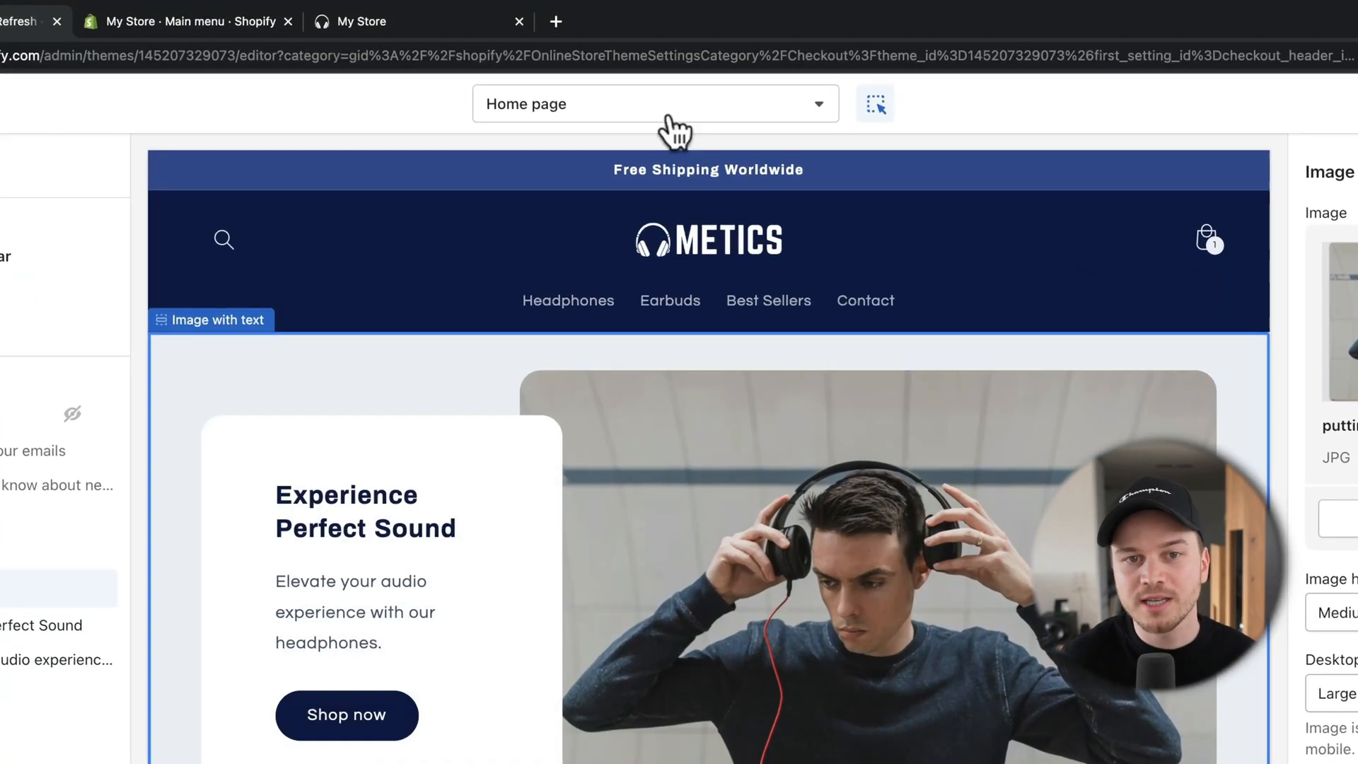
# Step: Switch to the Default product template and select its Product information section
pyautogui.click(665, 117)
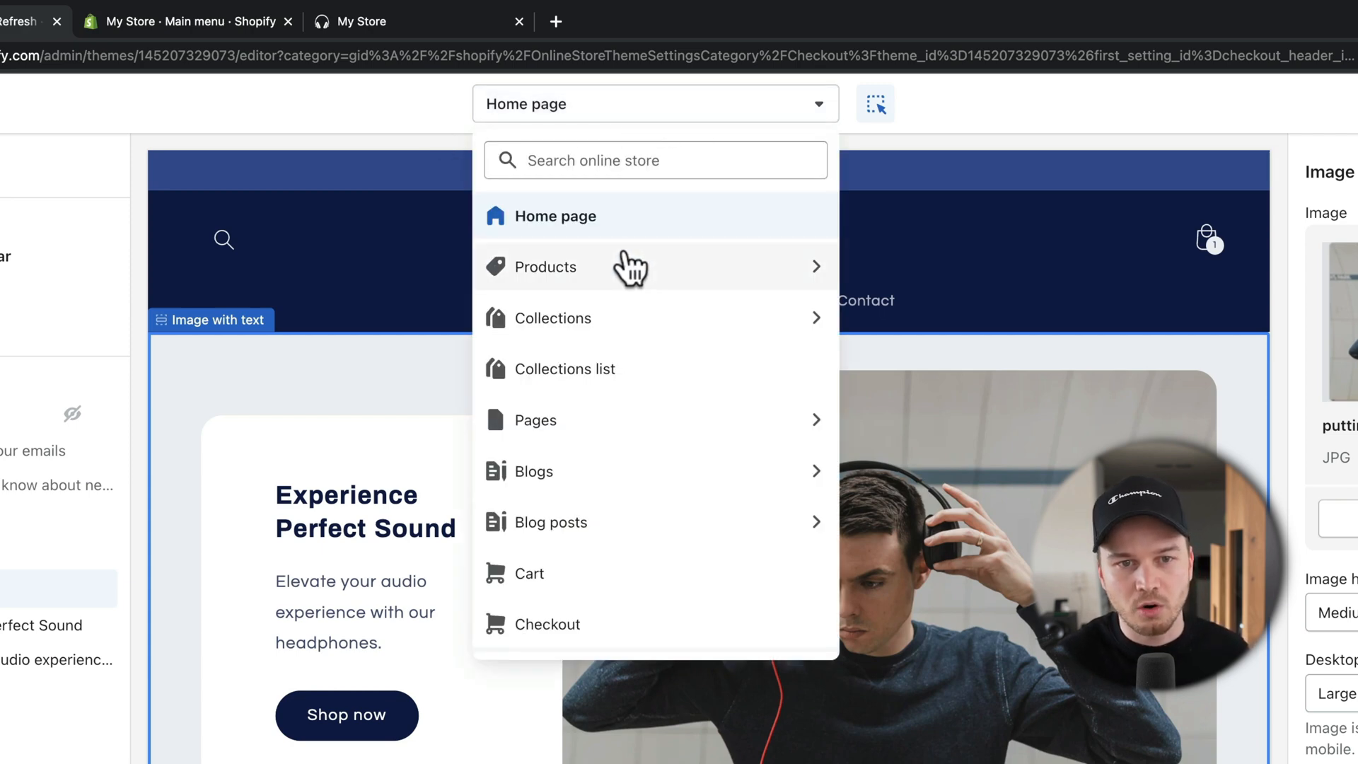
pyautogui.click(563, 267)
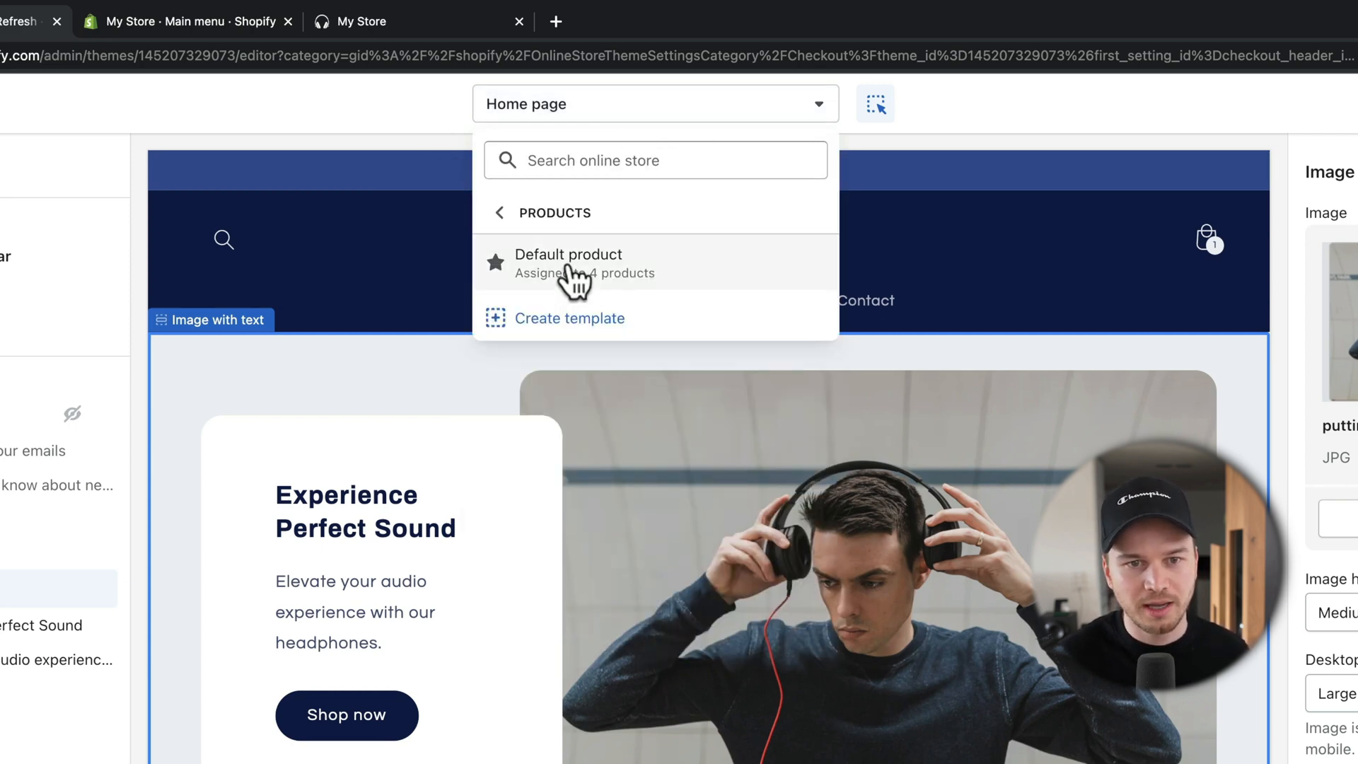
pyautogui.click(607, 269)
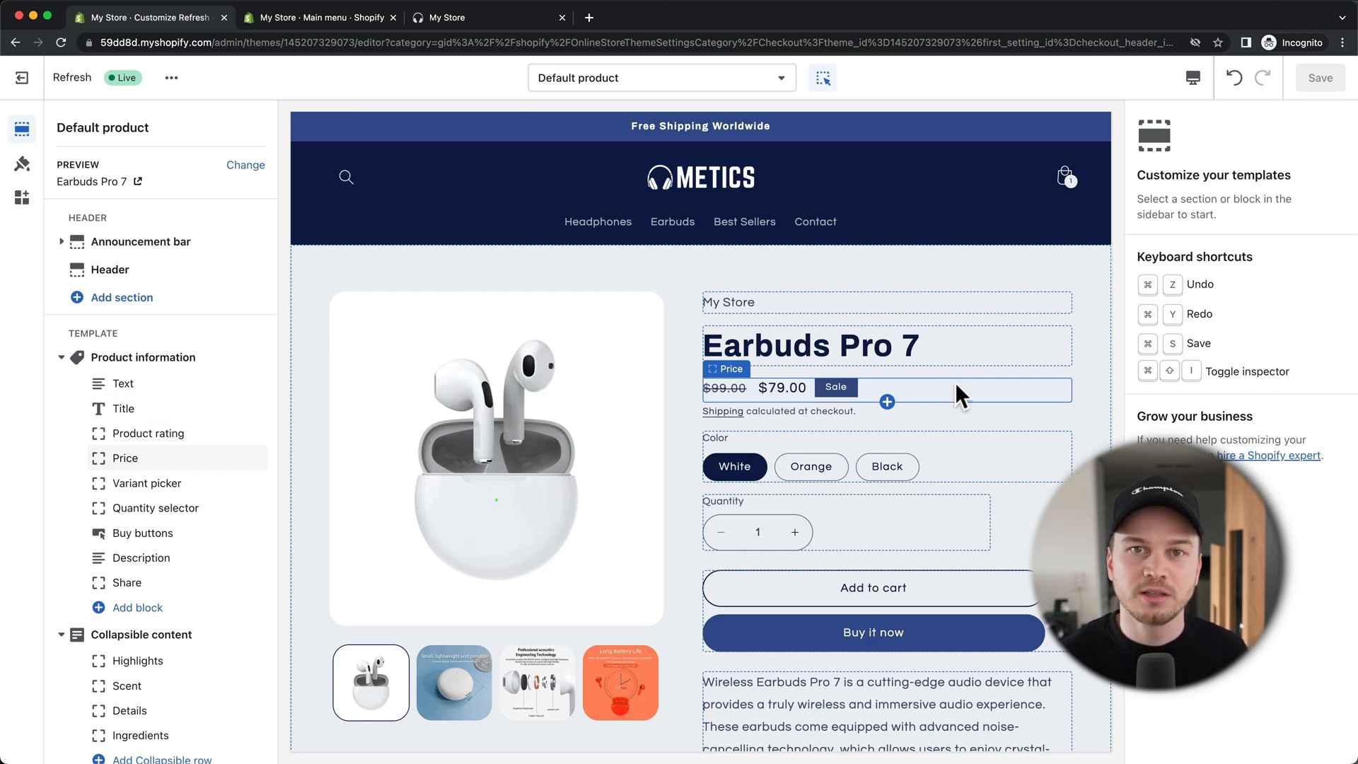
pyautogui.click(622, 567)
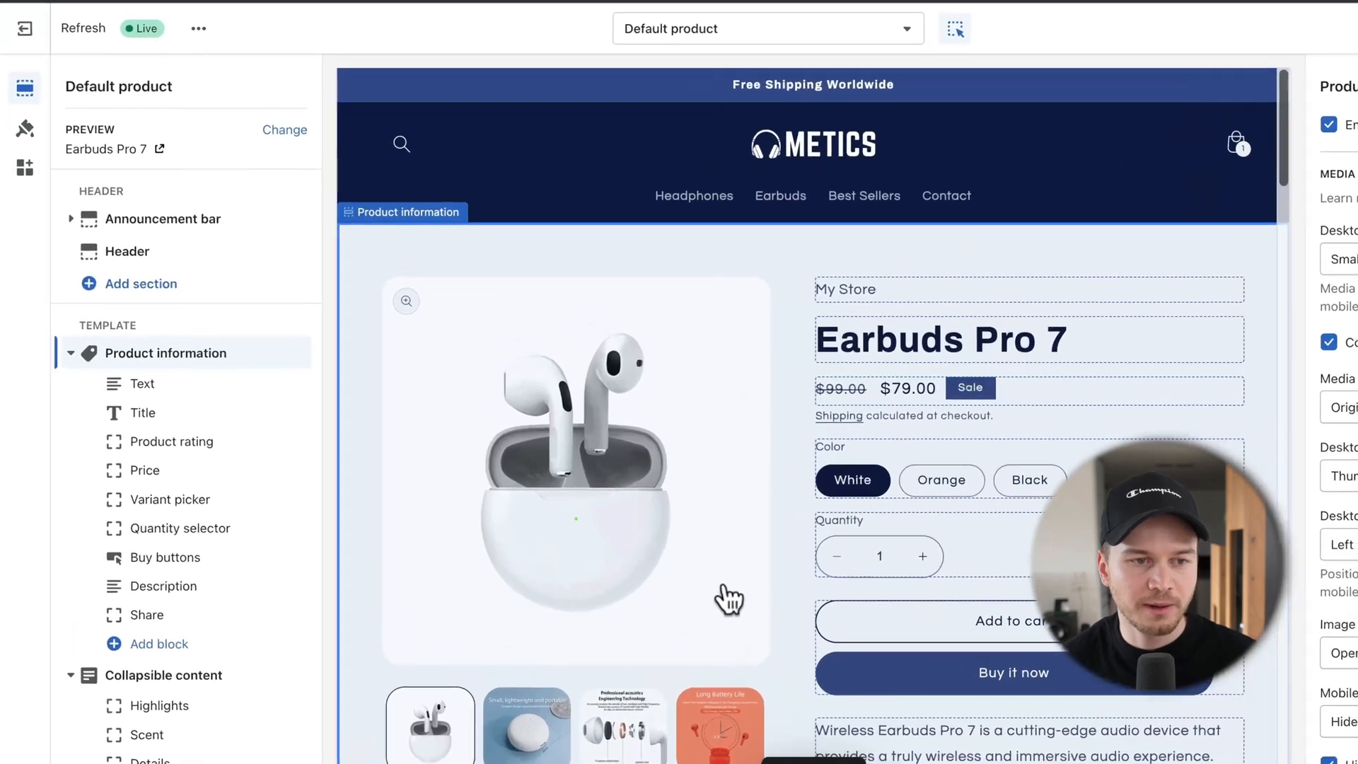
pyautogui.click(173, 353)
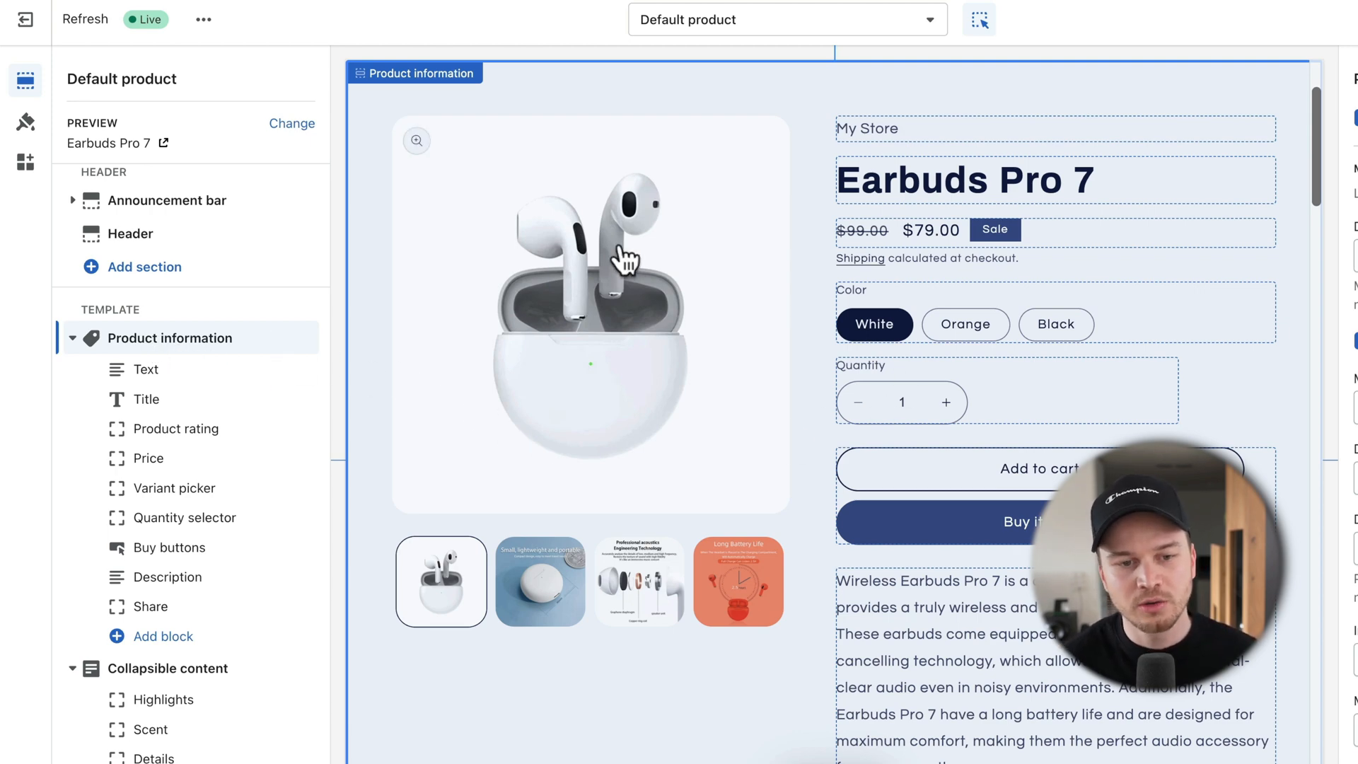
# Step: Preview Earbuds Pro 7's gallery images and its Orange and Black colour variants
pyautogui.click(555, 567)
pyautogui.click(628, 590)
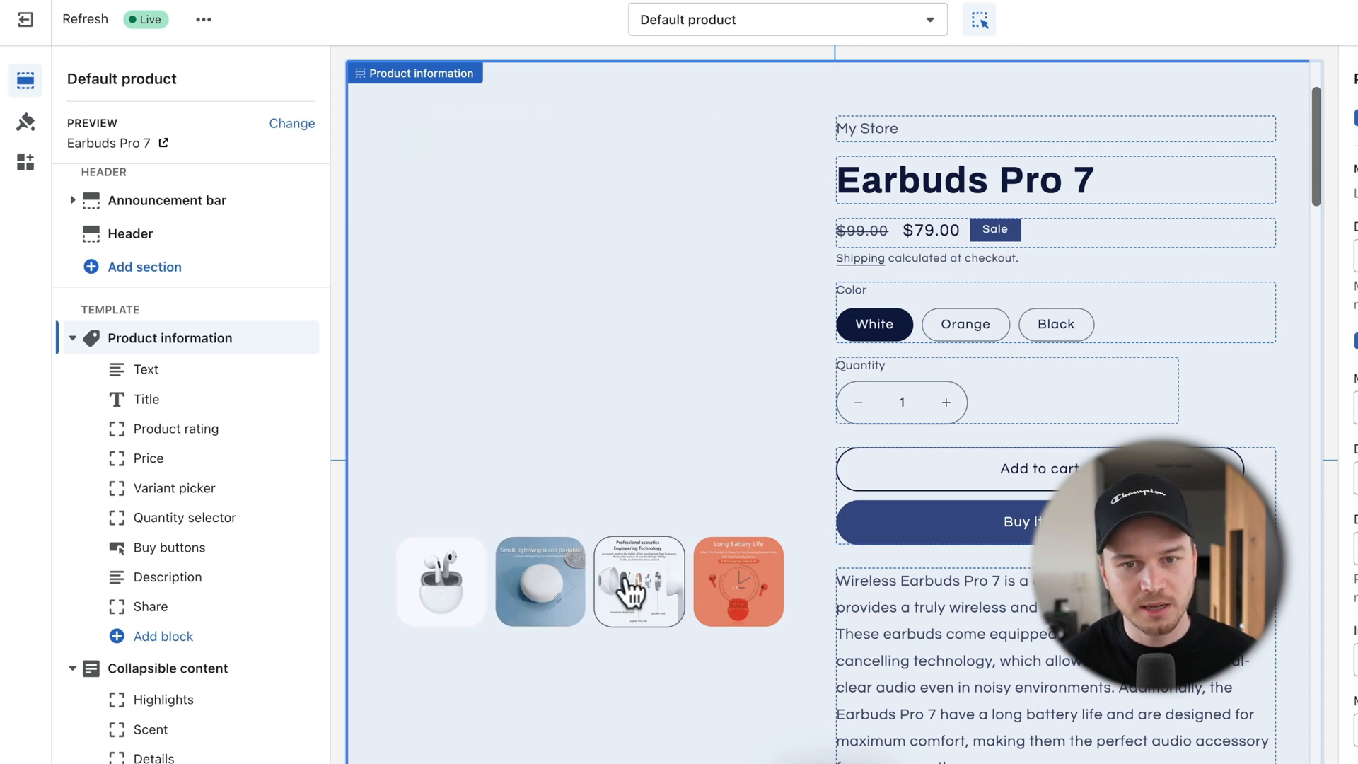
pyautogui.click(963, 325)
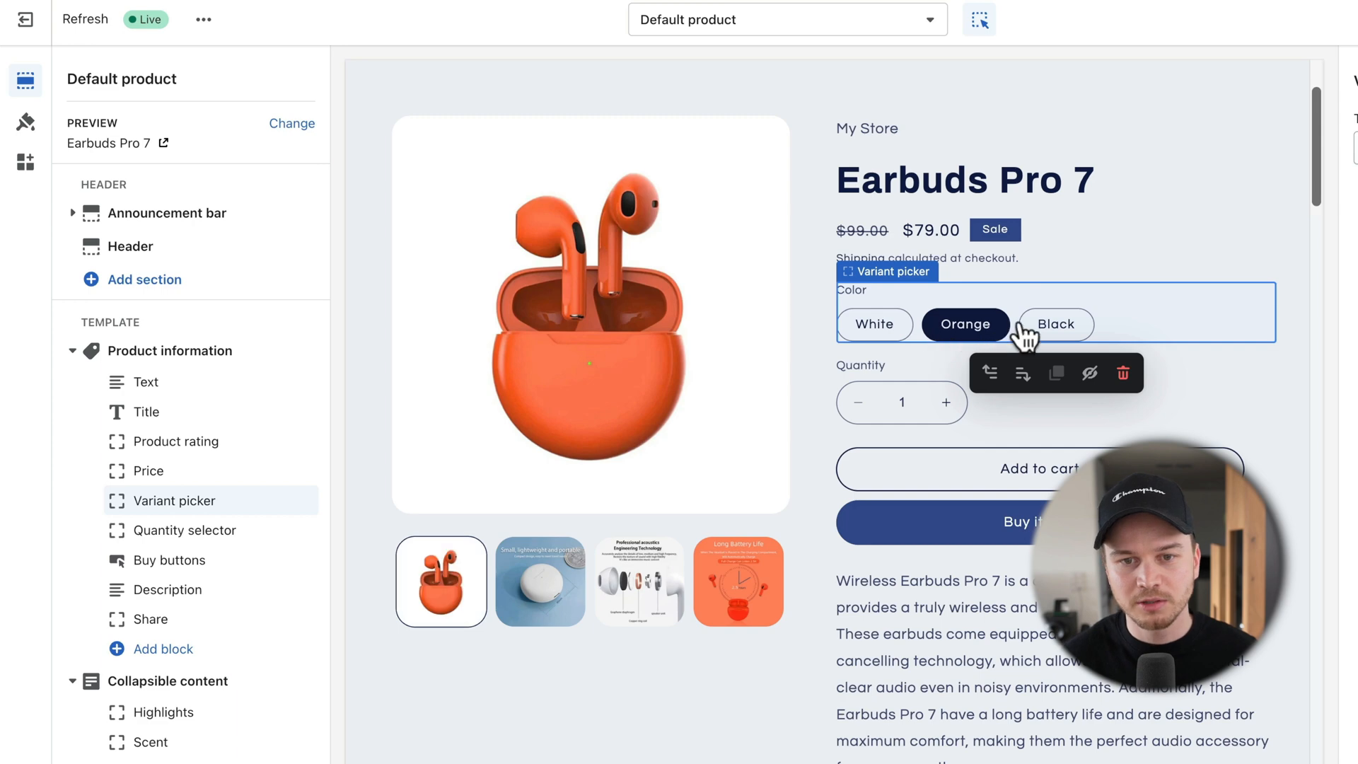
pyautogui.click(1046, 326)
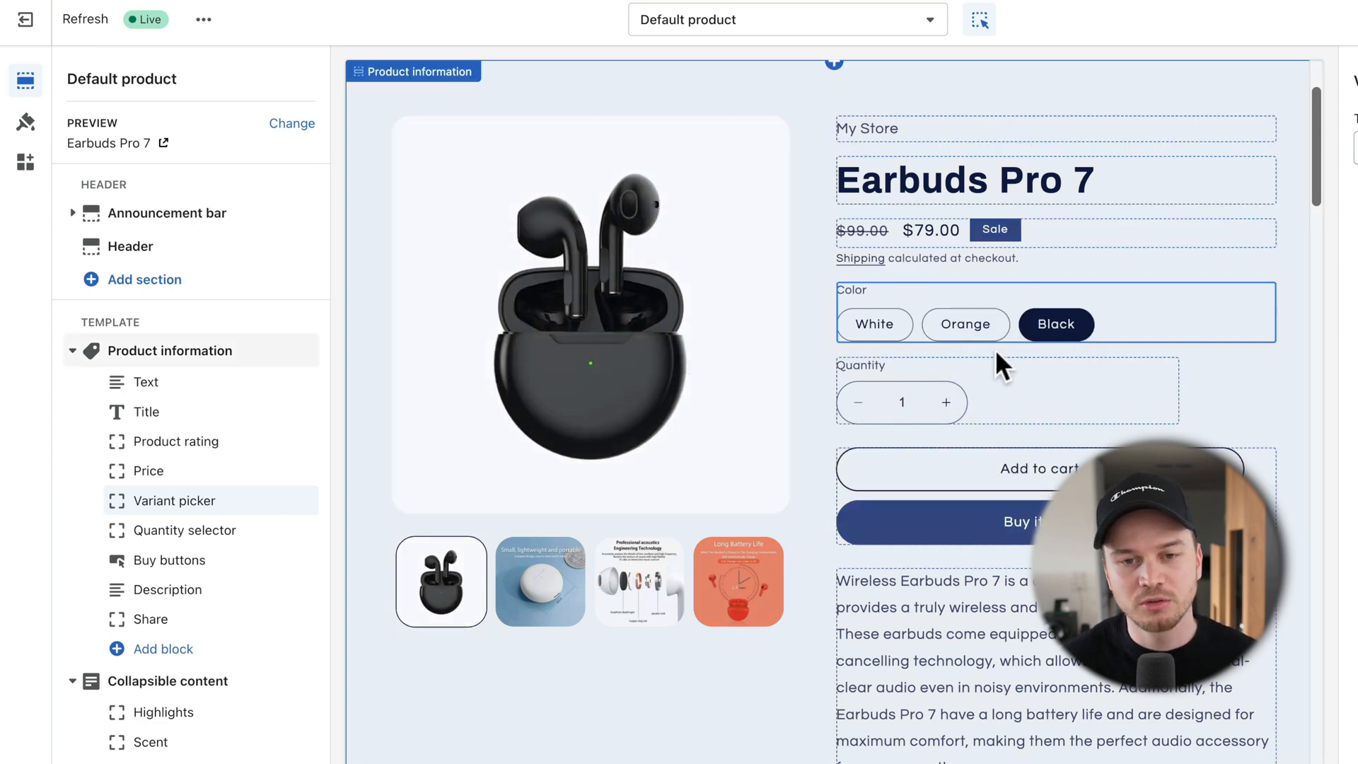
pyautogui.scroll(-1, 997, 378)
pyautogui.scroll(-2, 1039, 388)
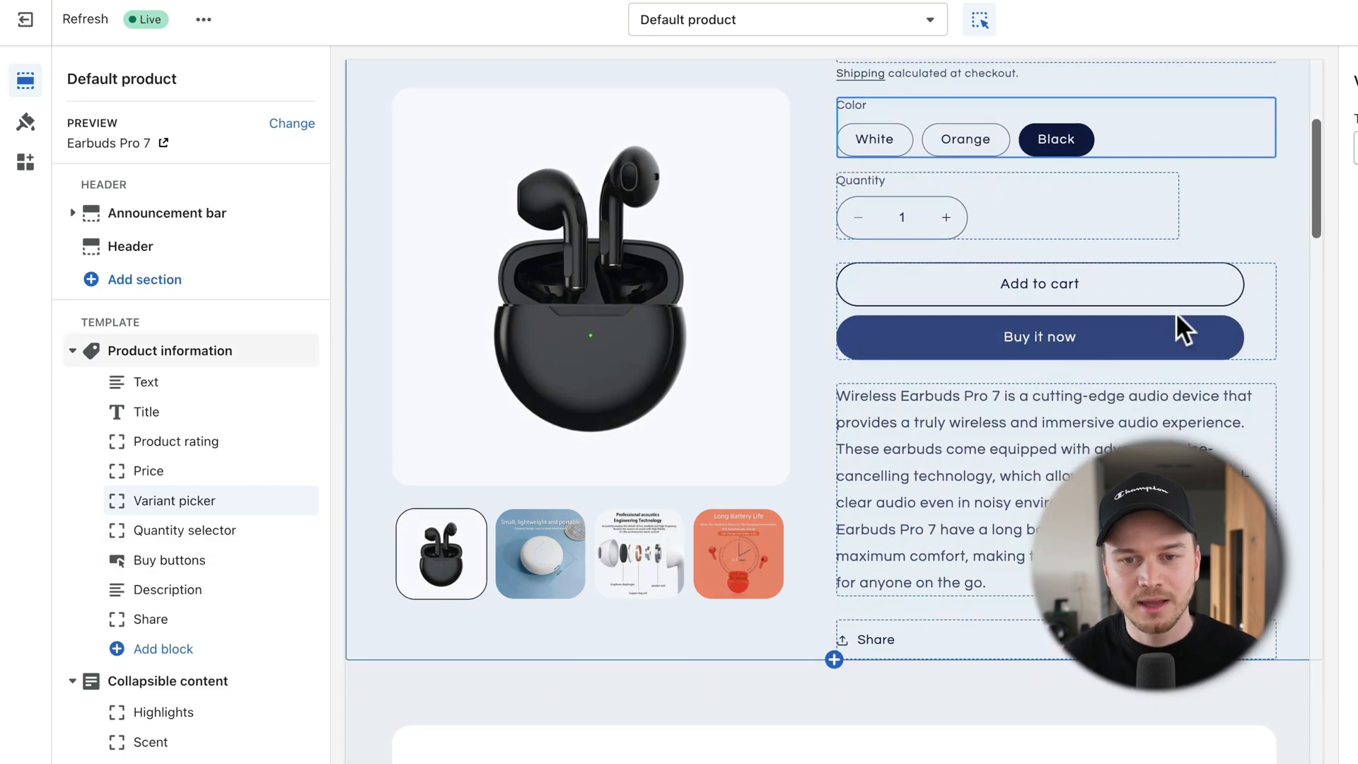
pyautogui.scroll(-2, 1139, 321)
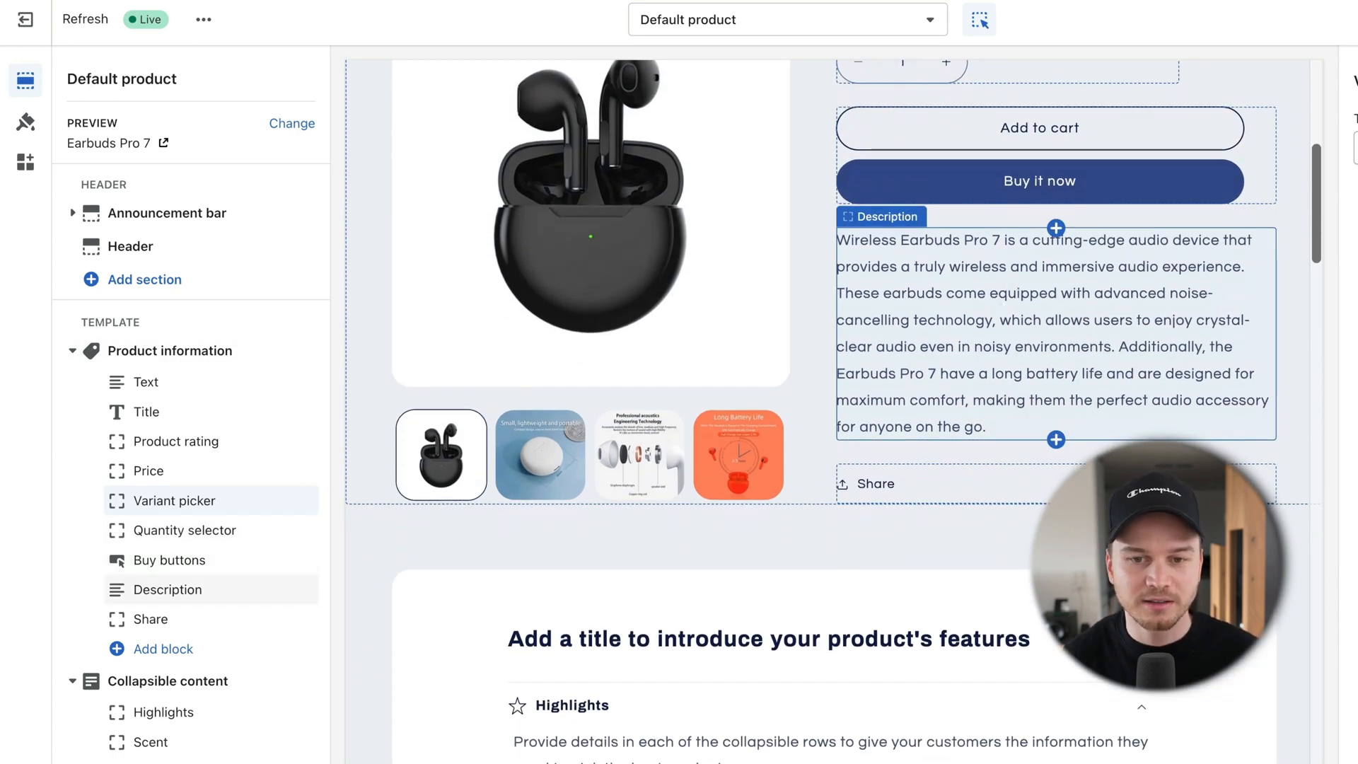
pyautogui.scroll(-1, 1132, 484)
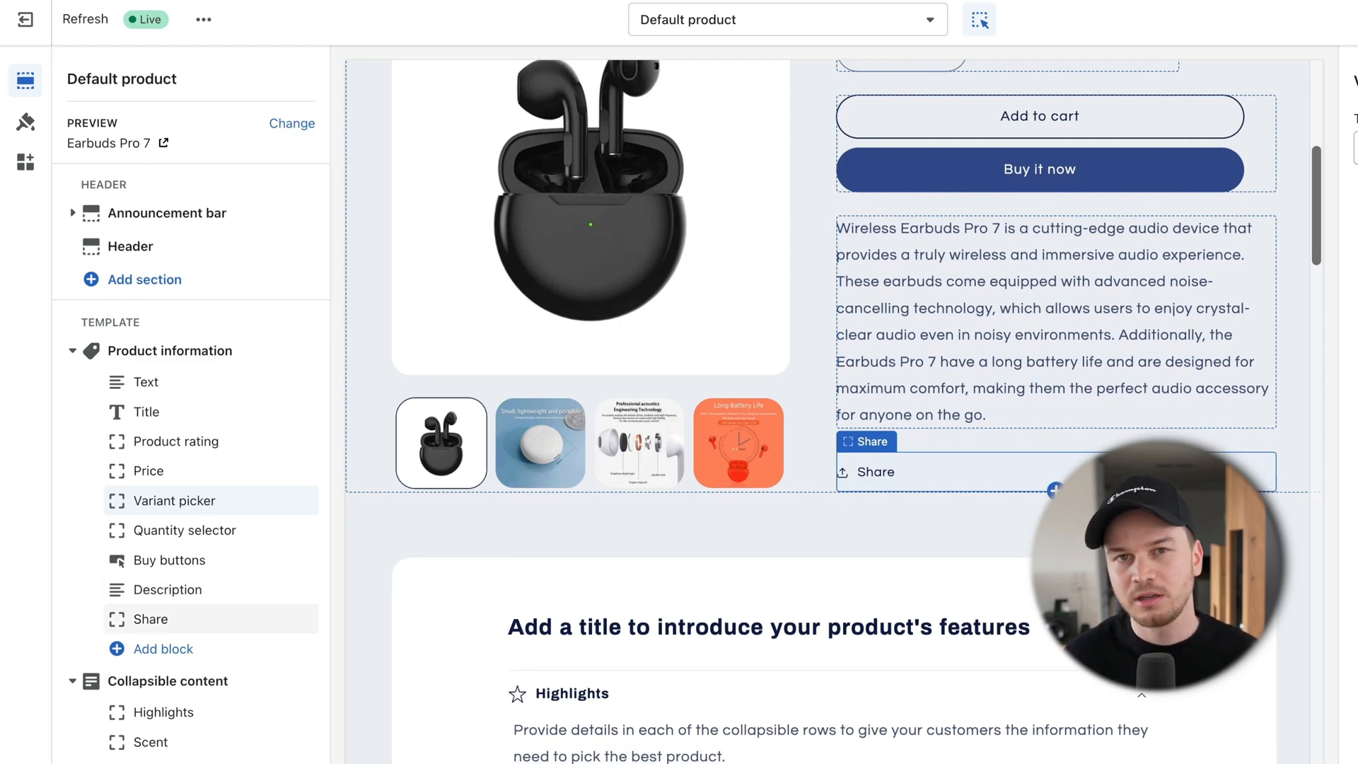
pyautogui.scroll(1, 1101, 478)
# Step: Delete the Share block from the product page
pyautogui.click(1101, 481)
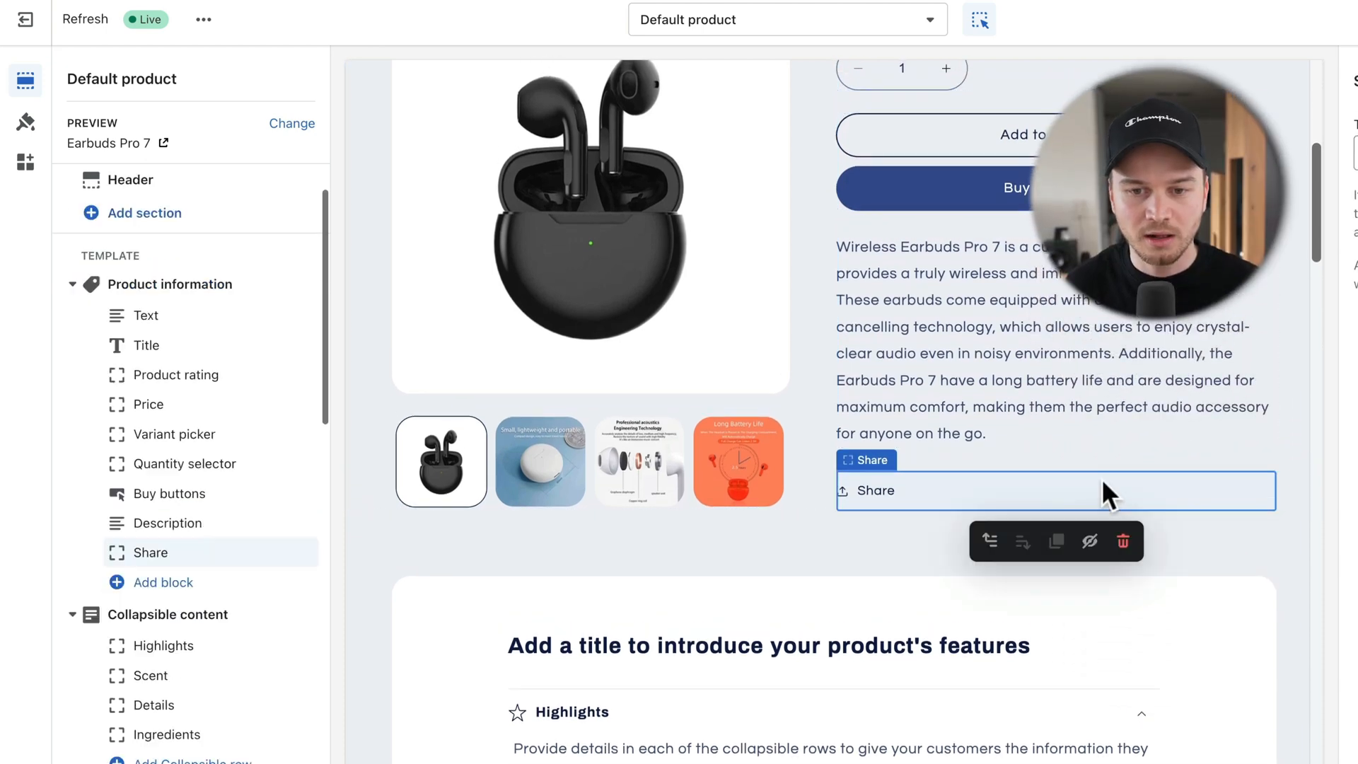
pyautogui.click(1122, 540)
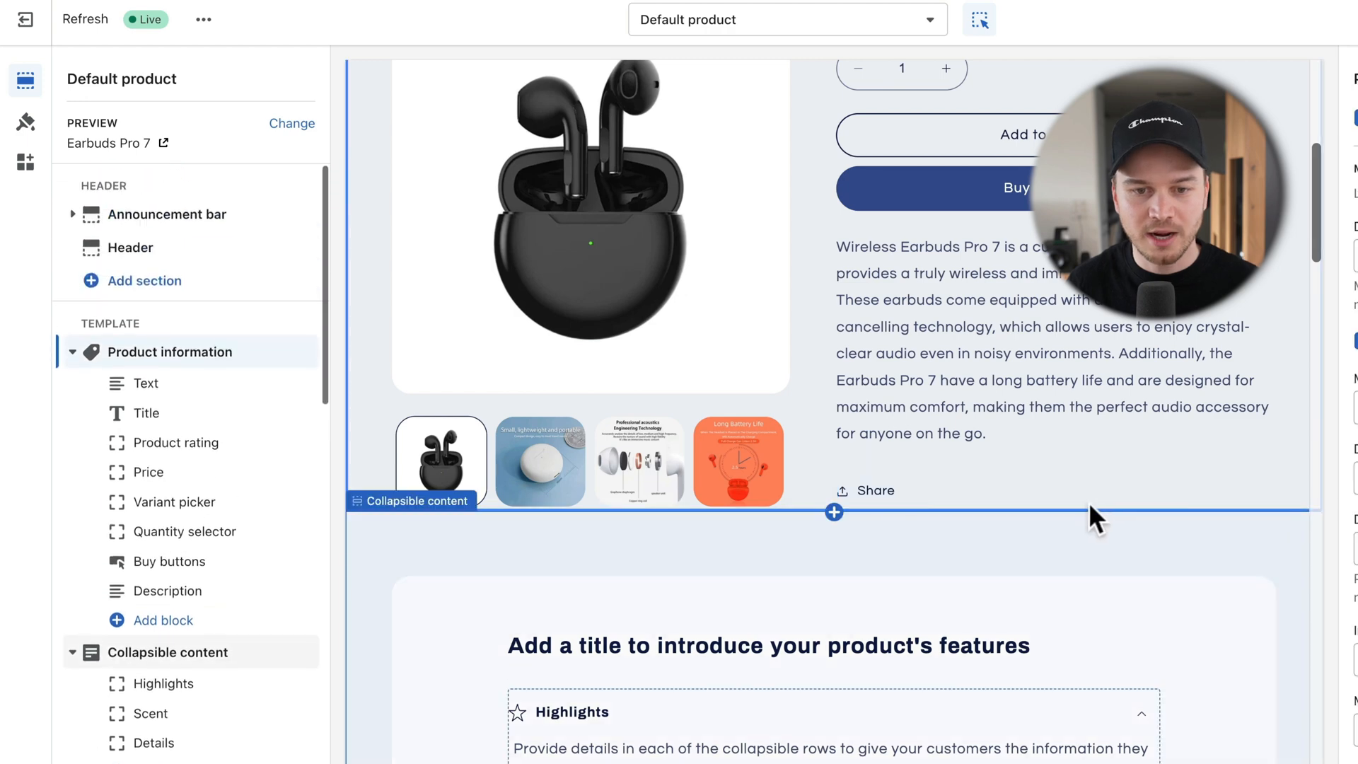
pyautogui.scroll(4, 1003, 495)
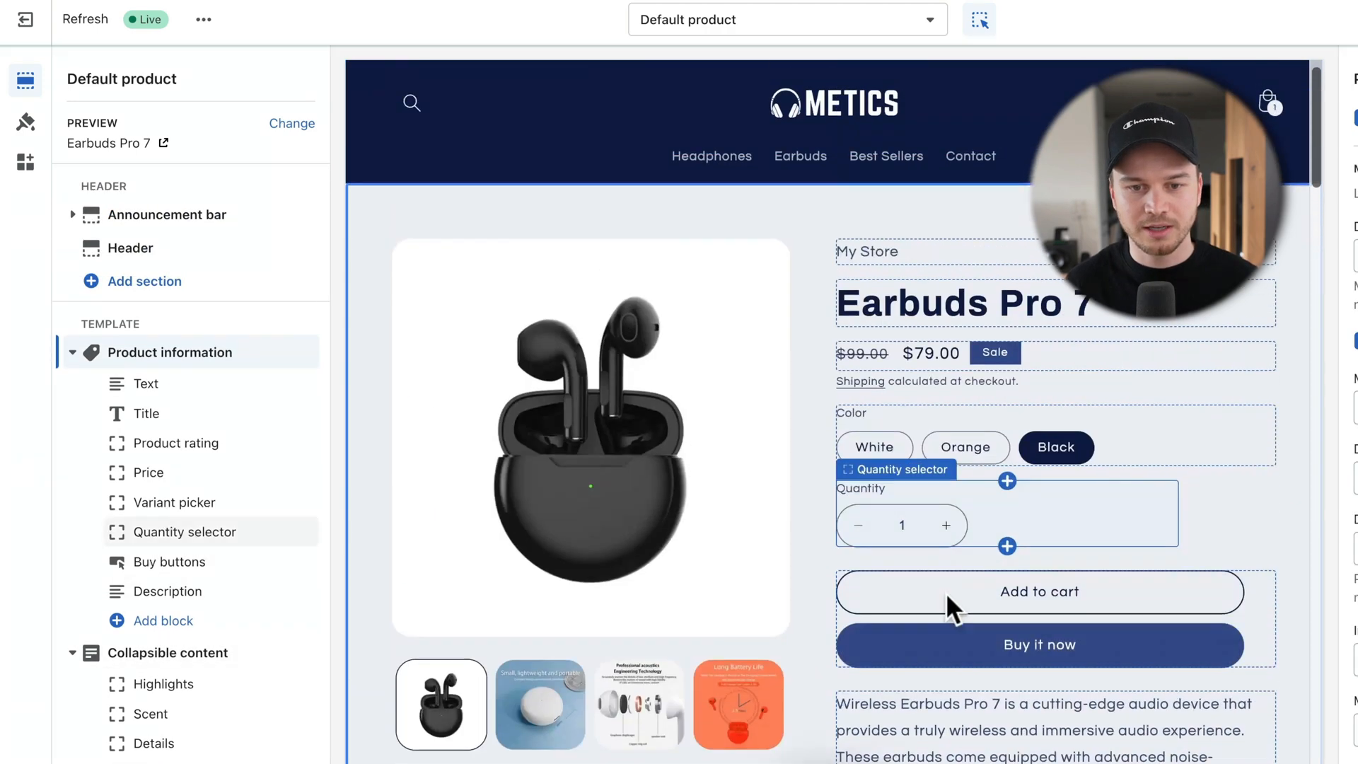
pyautogui.scroll(-2, 946, 586)
pyautogui.scroll(-5, 939, 549)
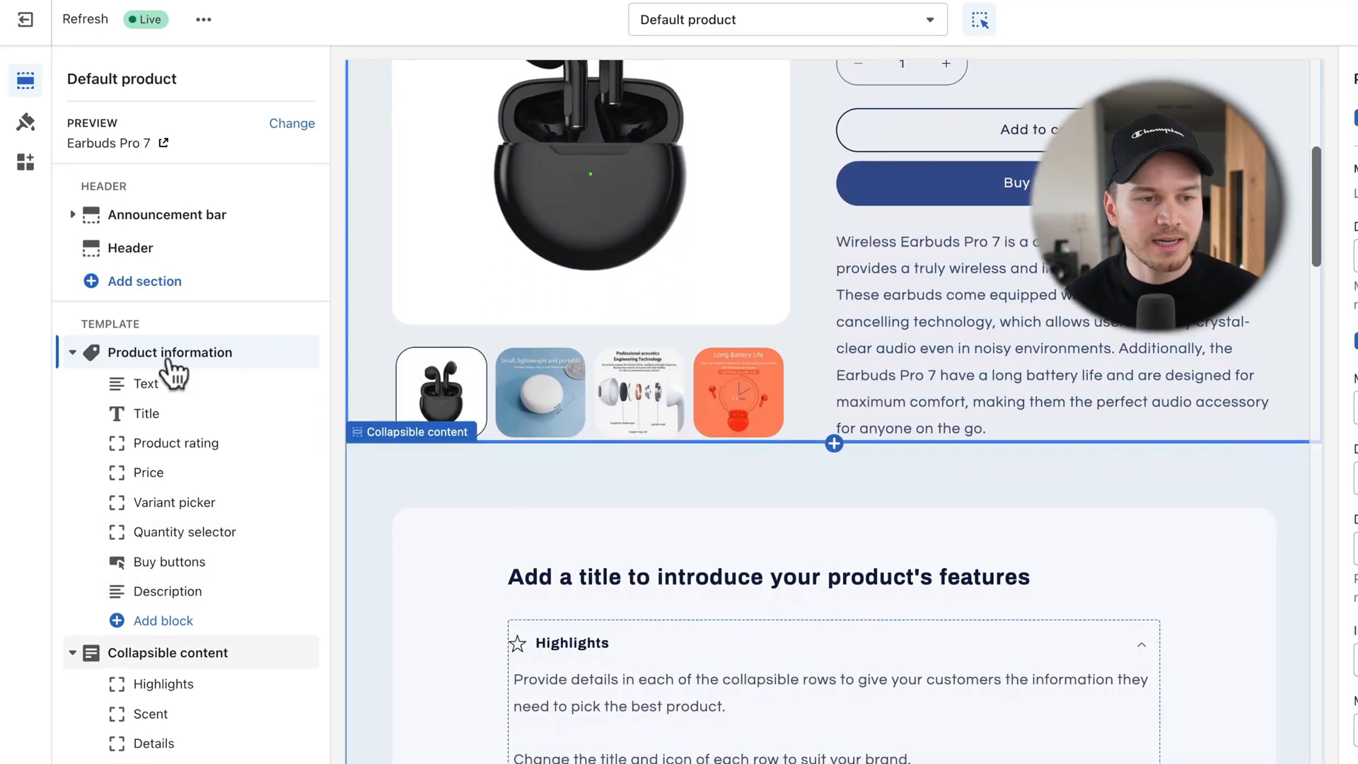
pyautogui.scroll(-5, 150, 441)
pyautogui.scroll(-1, 148, 431)
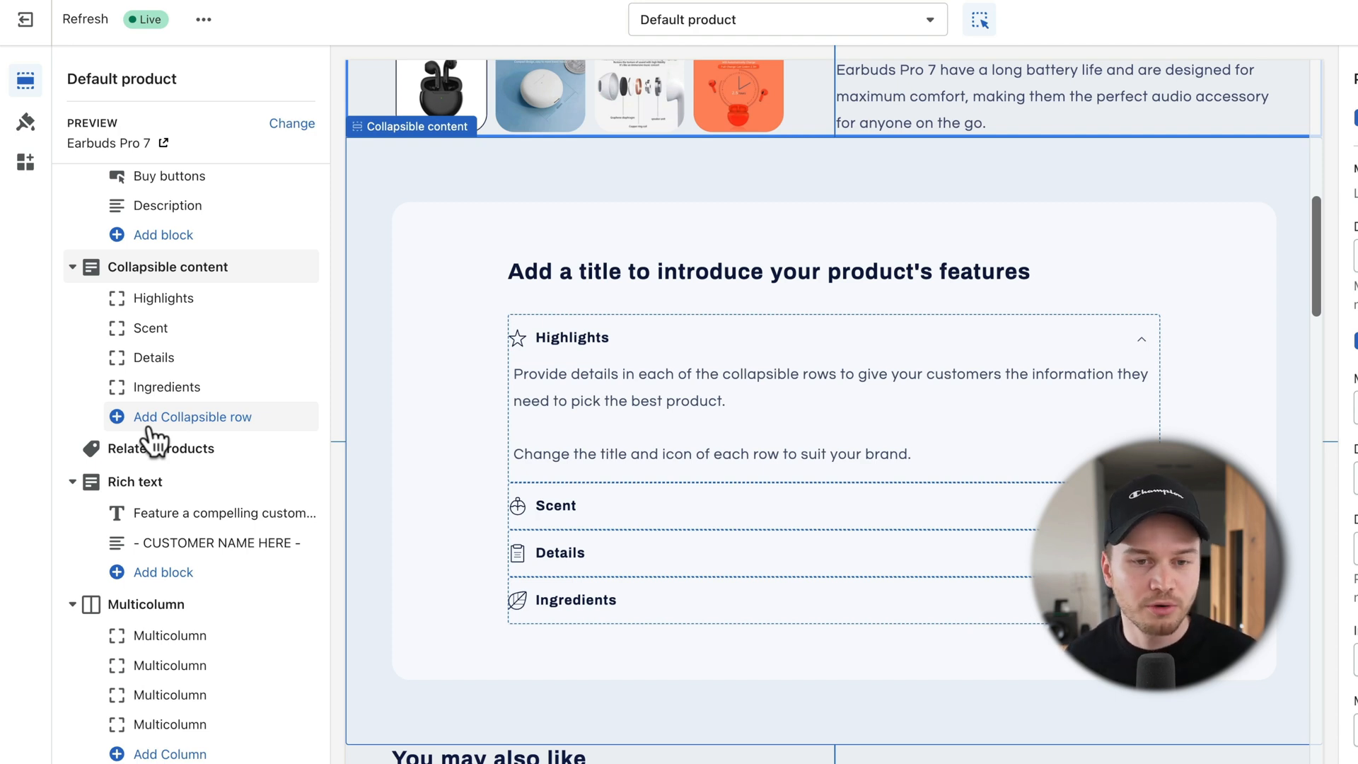
# Step: Inspect the product template's Product information and Collapsible content sections in the sidebar
pyautogui.scroll(4, 151, 425)
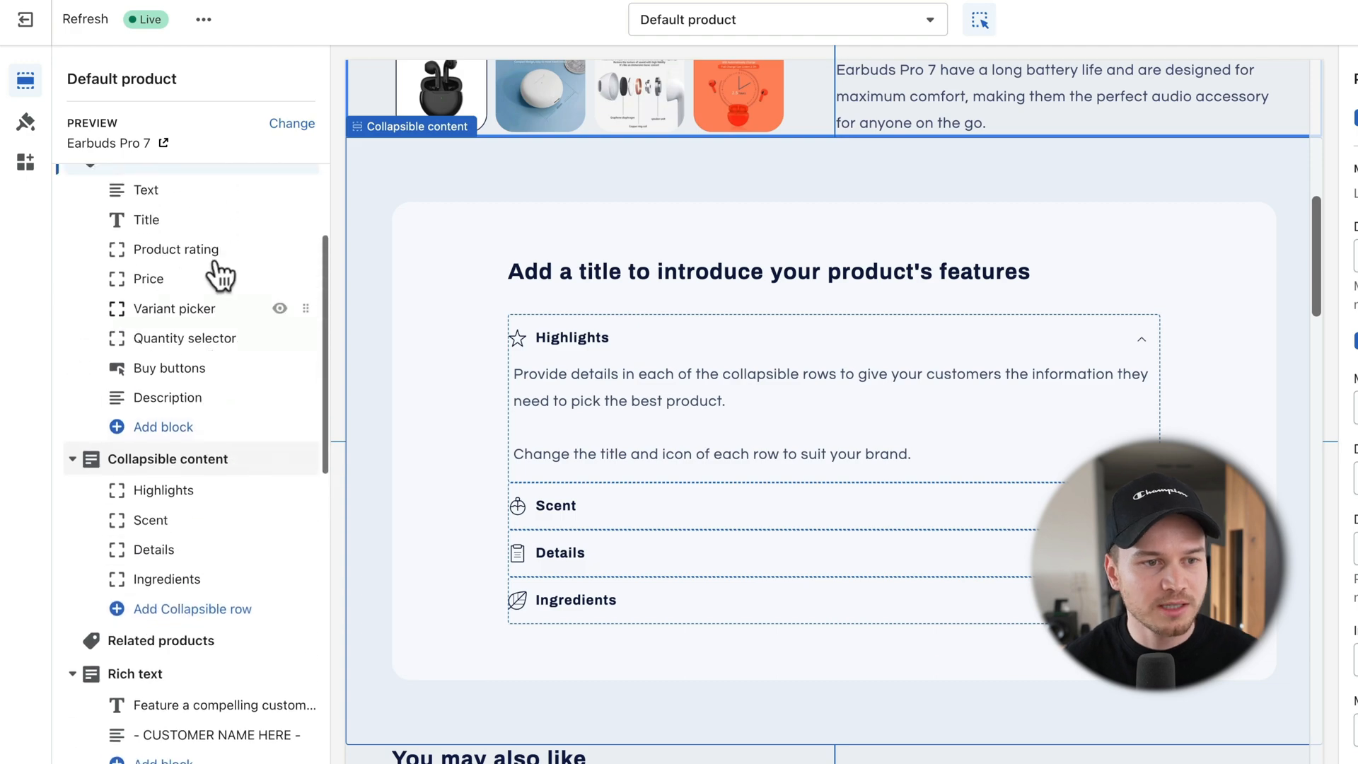
pyautogui.click(150, 225)
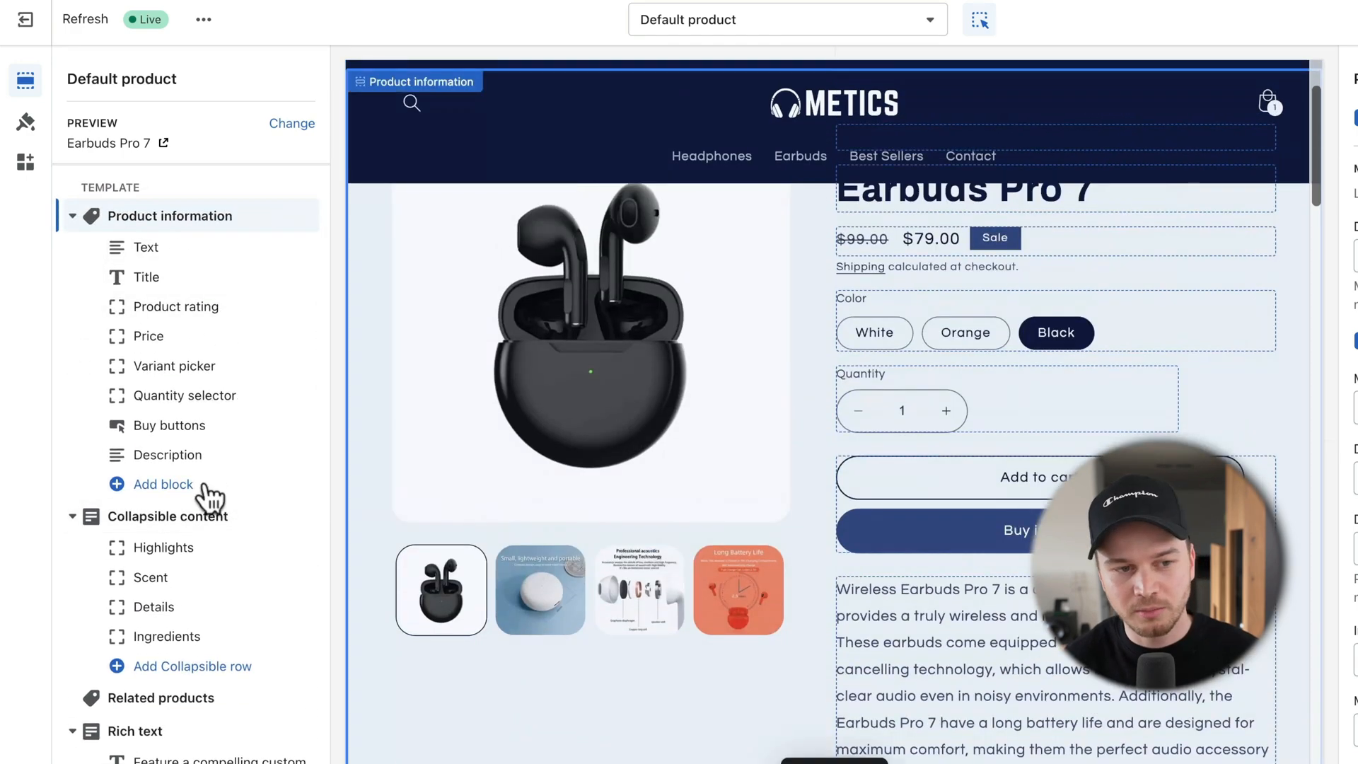
pyautogui.moveTo(212, 524)
pyautogui.scroll(-1, 212, 525)
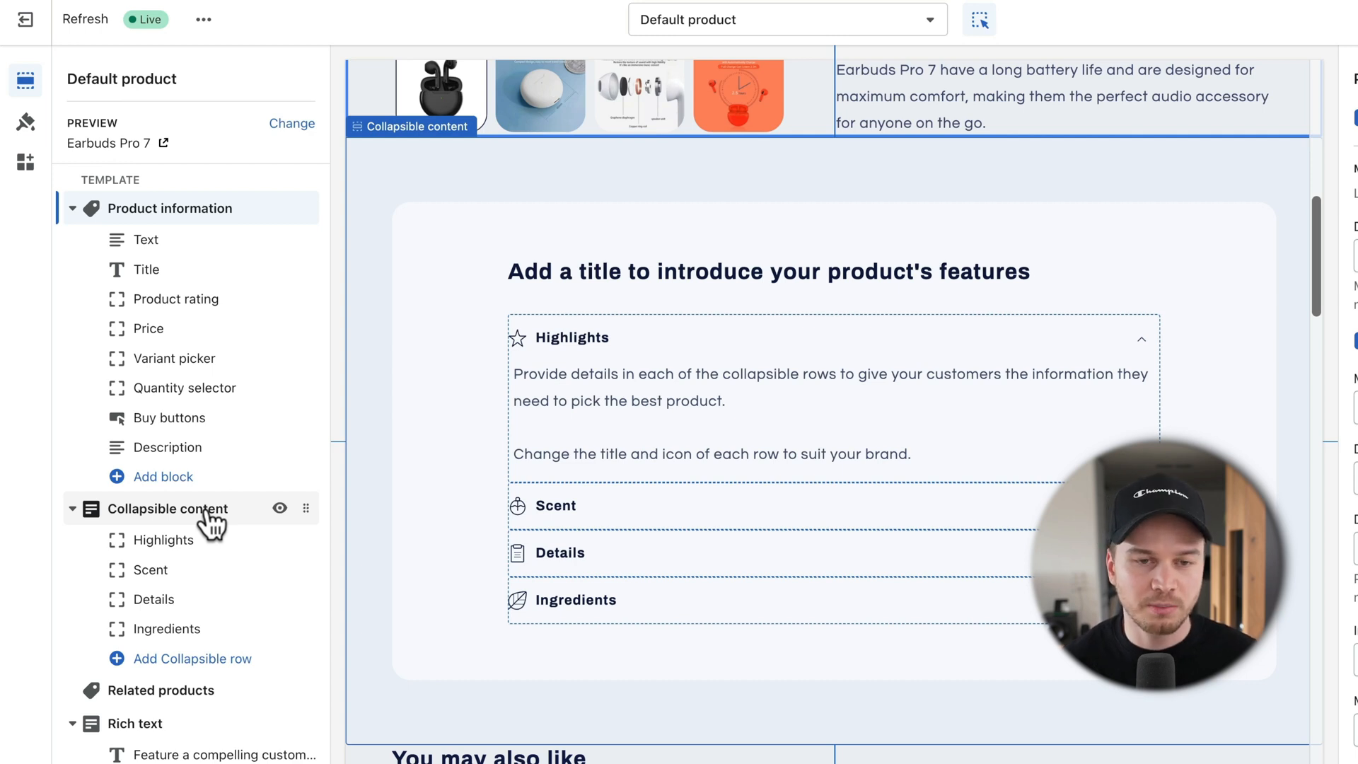
pyautogui.scroll(3, 398, 487)
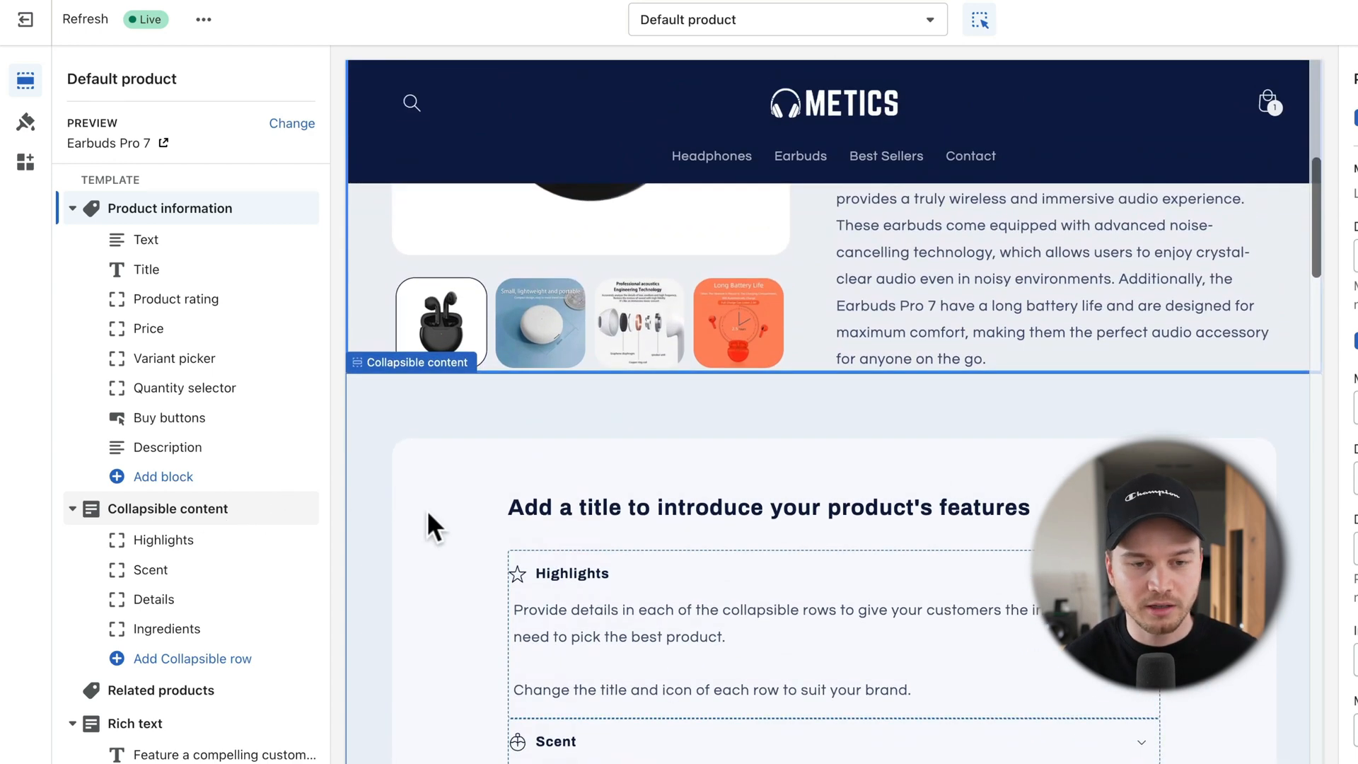
pyautogui.scroll(-2, 411, 516)
pyautogui.scroll(-1, 359, 476)
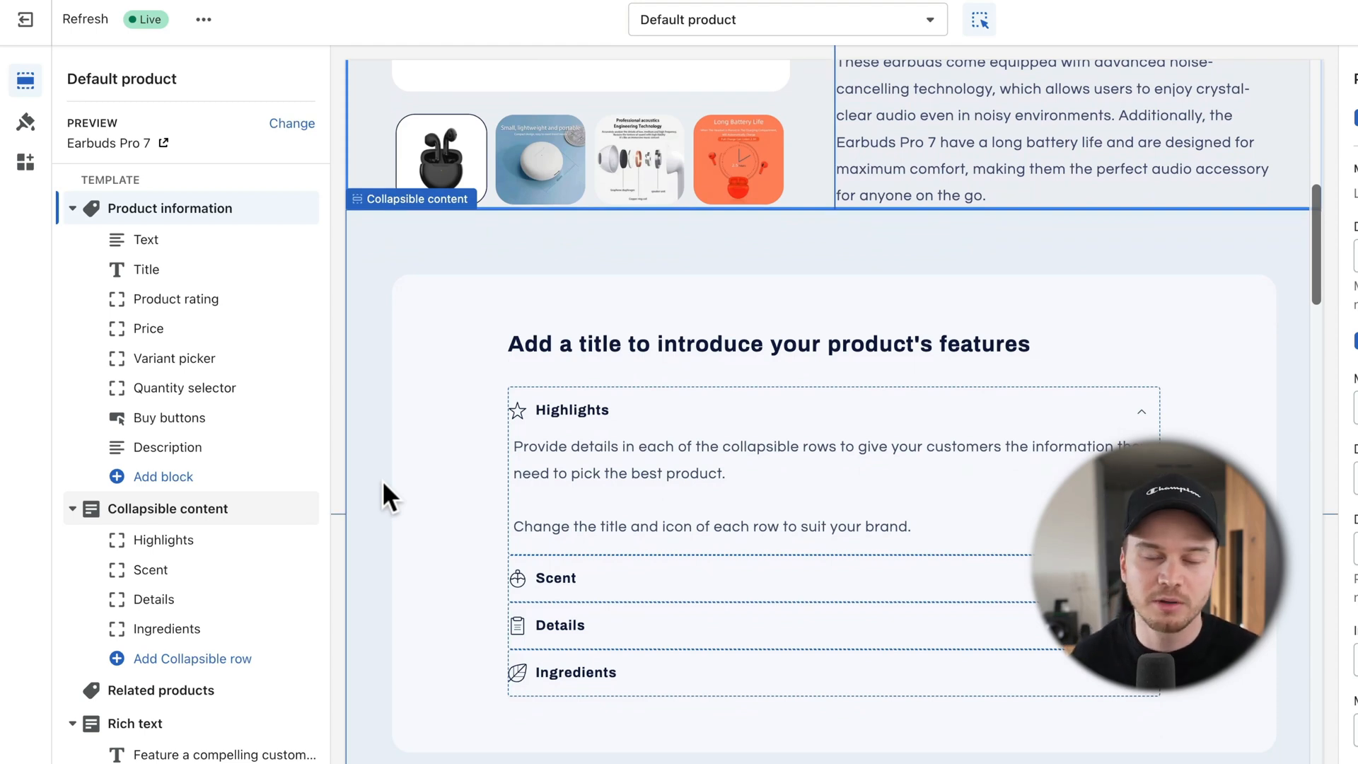
pyautogui.scroll(-1, 387, 495)
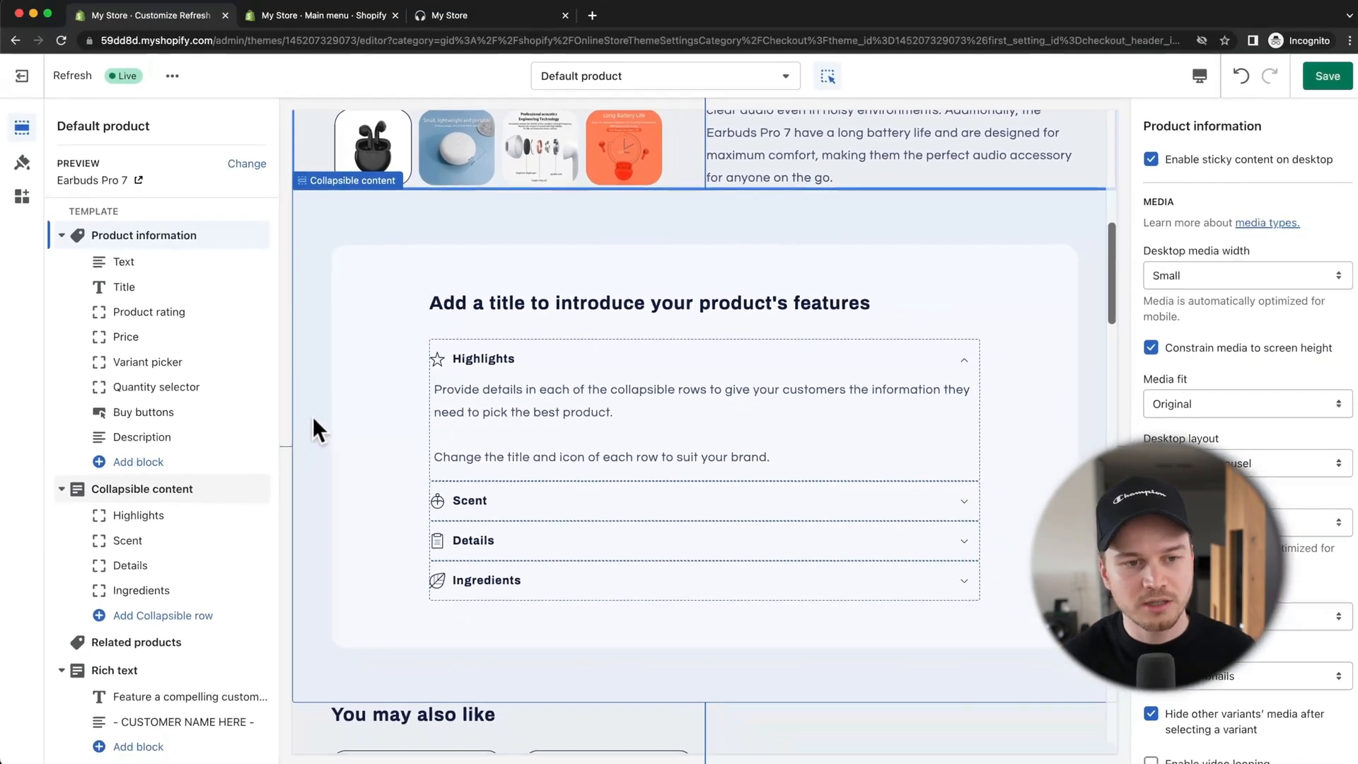
pyautogui.click(312, 422)
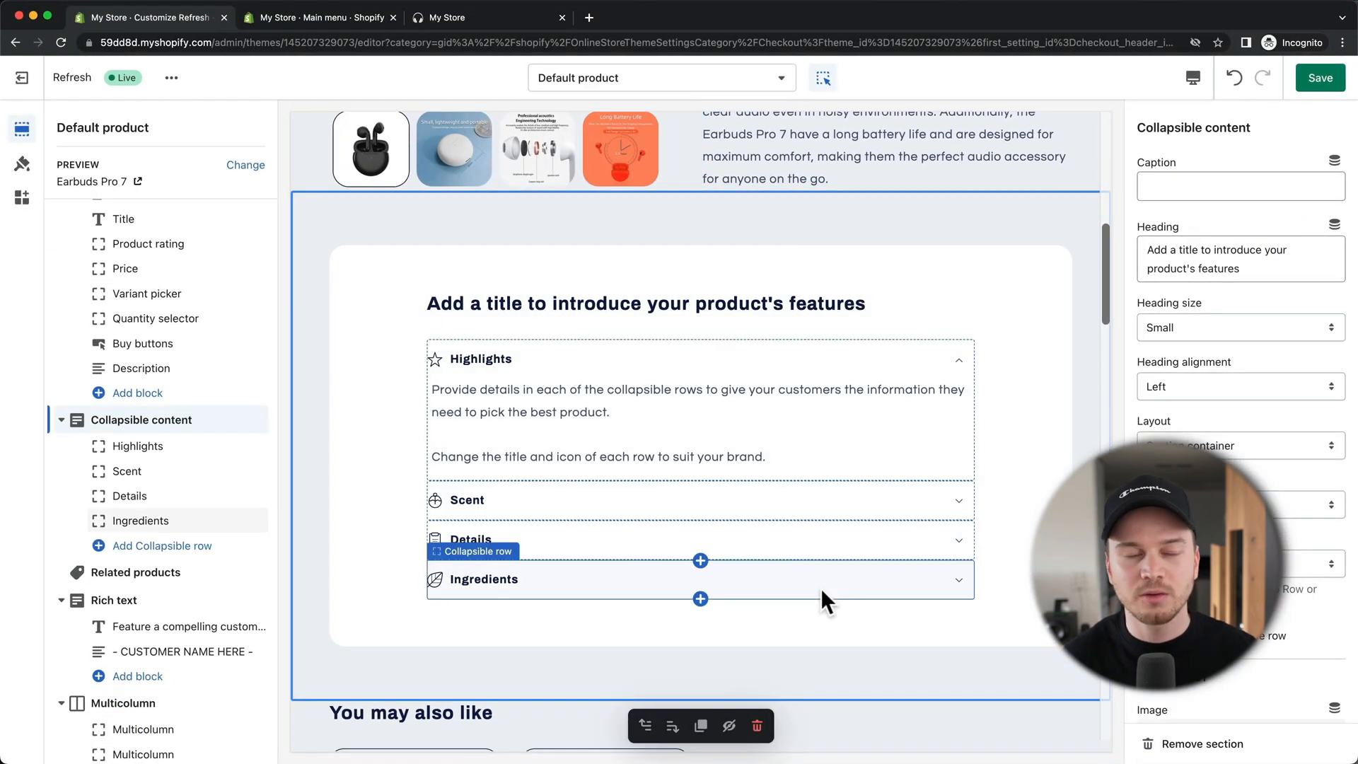
pyautogui.scroll(-10, 113, 524)
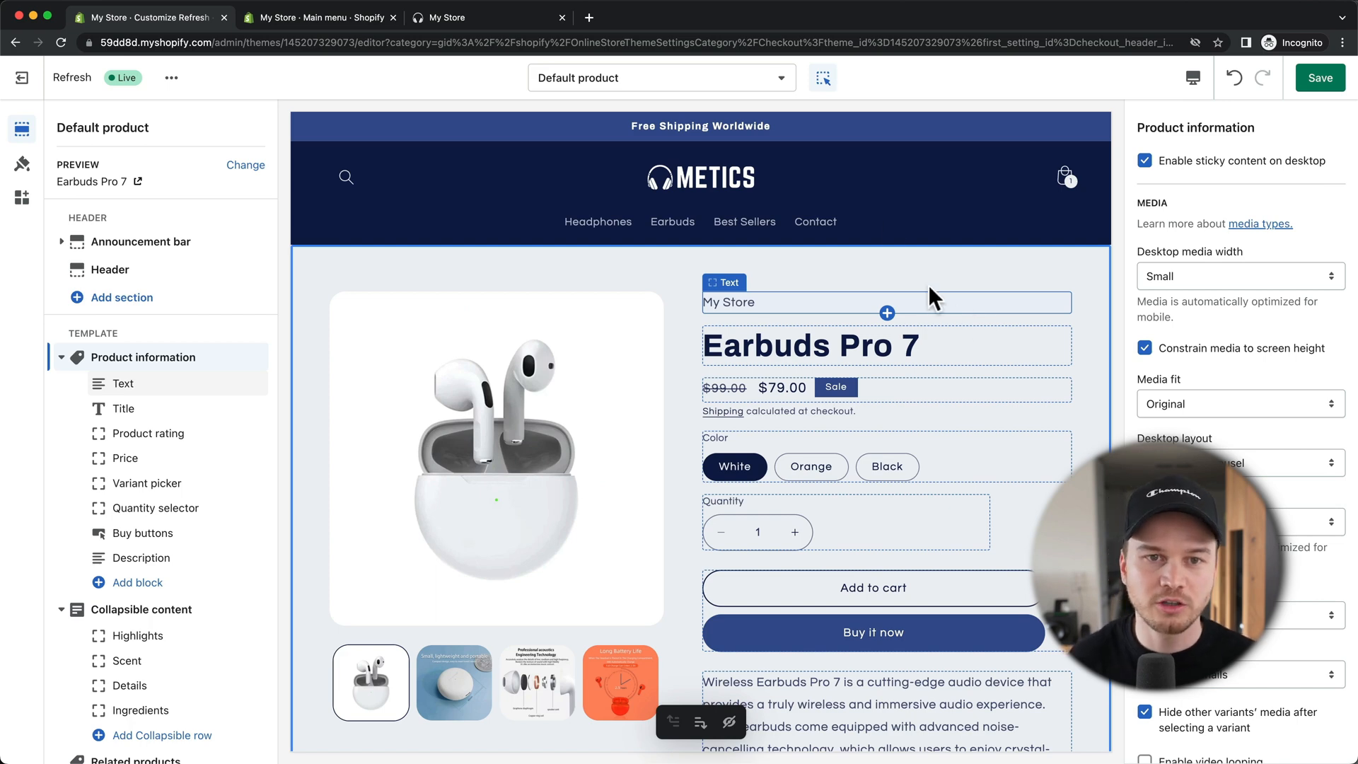
# Step: Bring up the template dropdown listing the store's page types
pyautogui.click(718, 80)
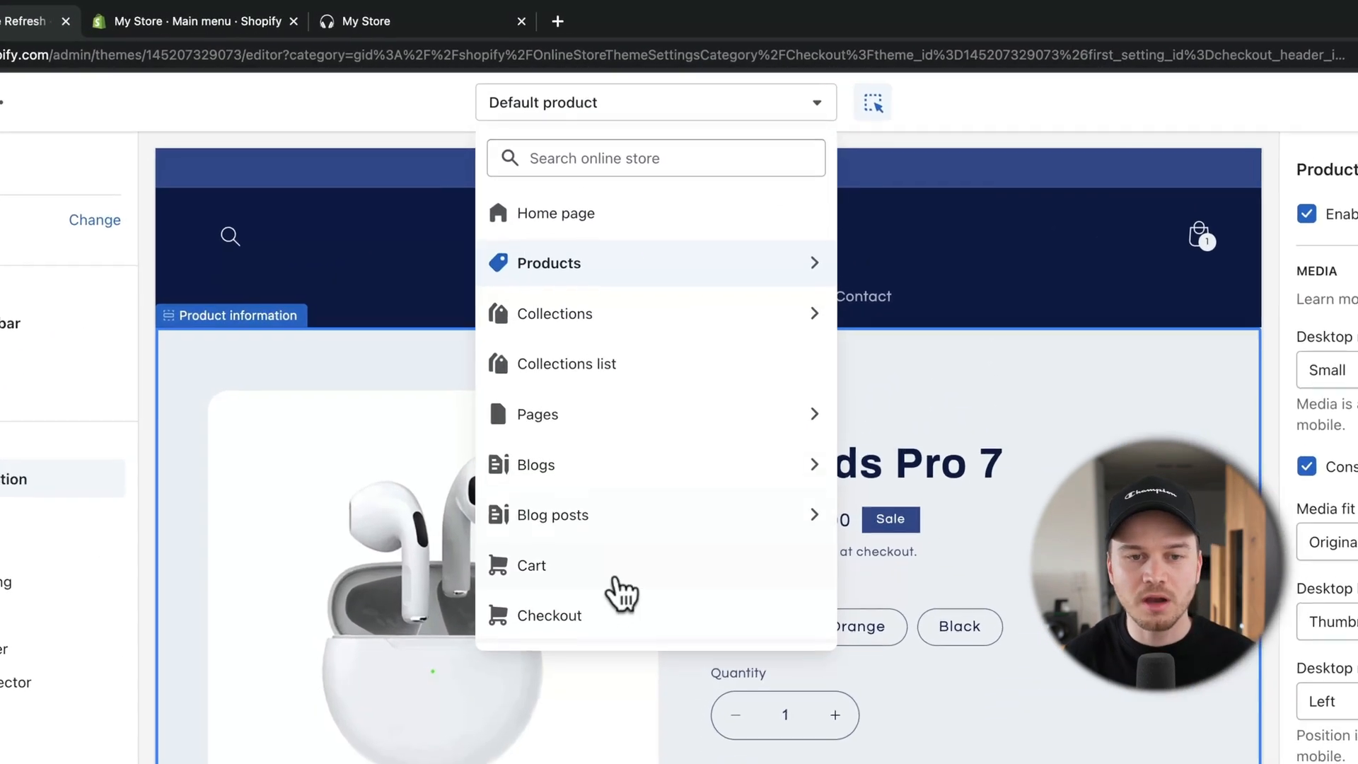
pyautogui.scroll(-2, 621, 431)
pyautogui.scroll(2, 620, 432)
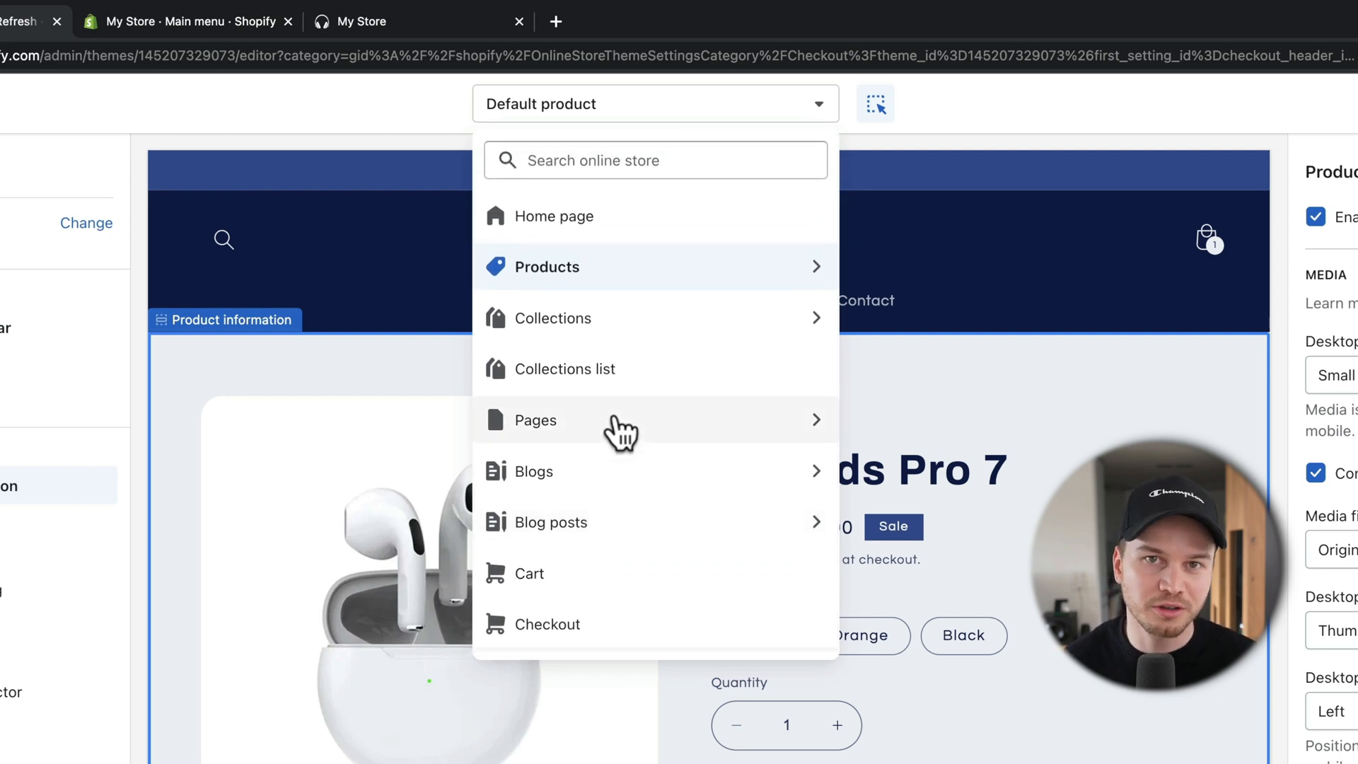
pyautogui.click(849, 130)
pyautogui.click(820, 117)
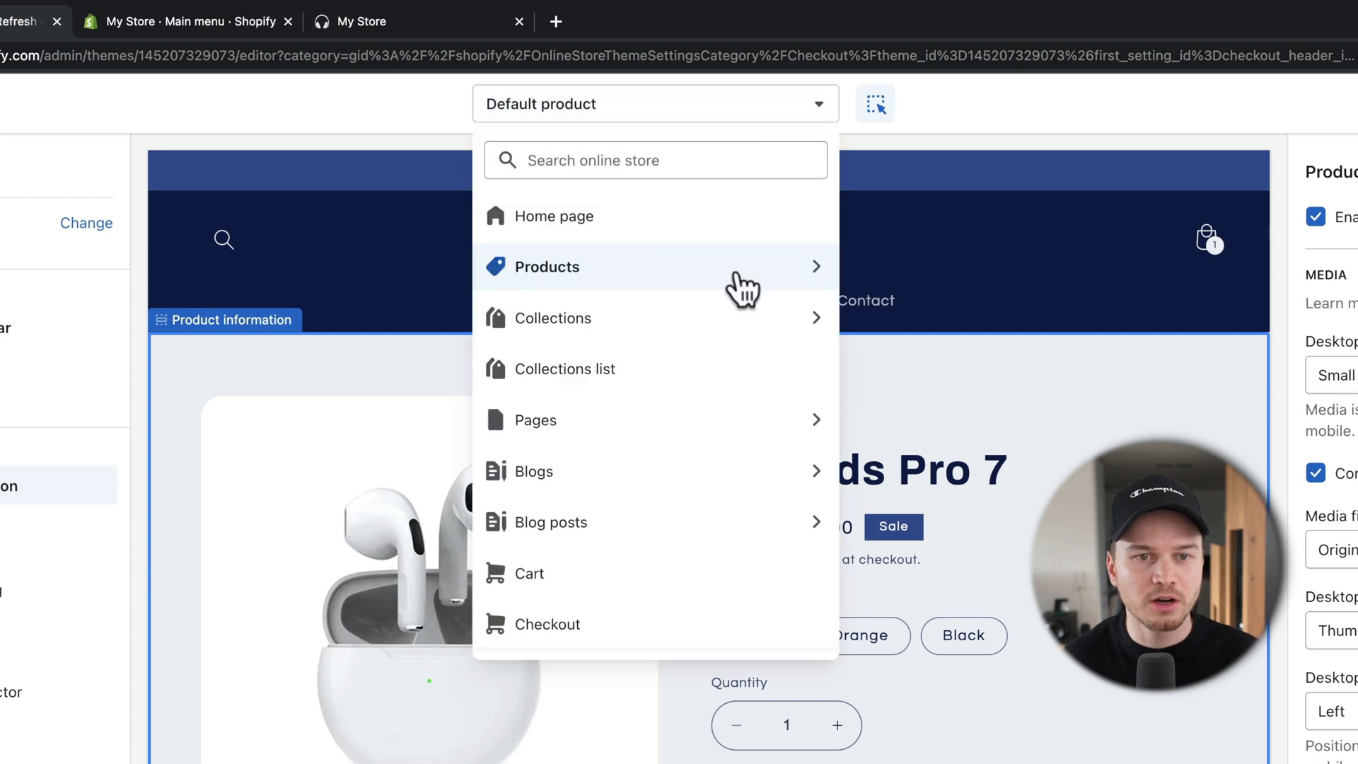
# Step: Preview the Pages > contact template, then go back to the Main menu admin page
pyautogui.click(569, 427)
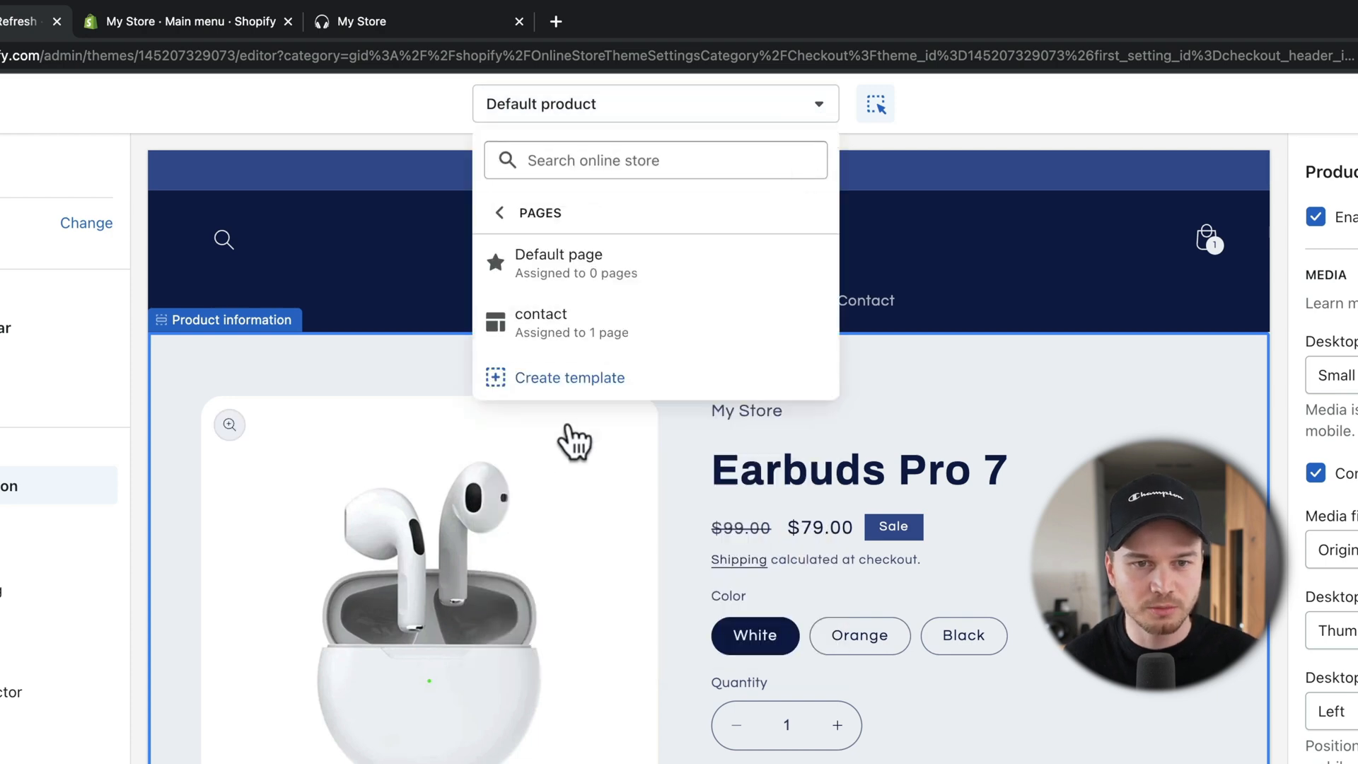
pyautogui.click(567, 328)
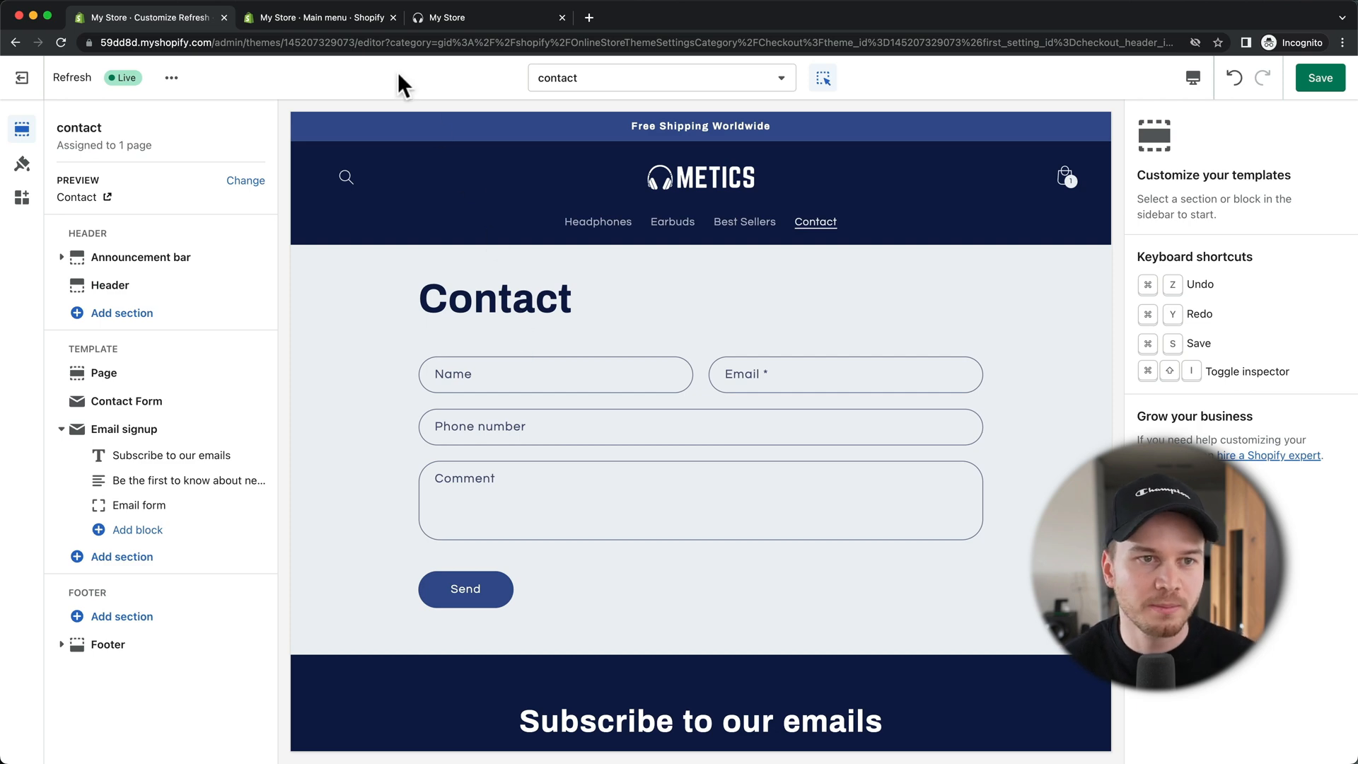
pyautogui.click(327, 18)
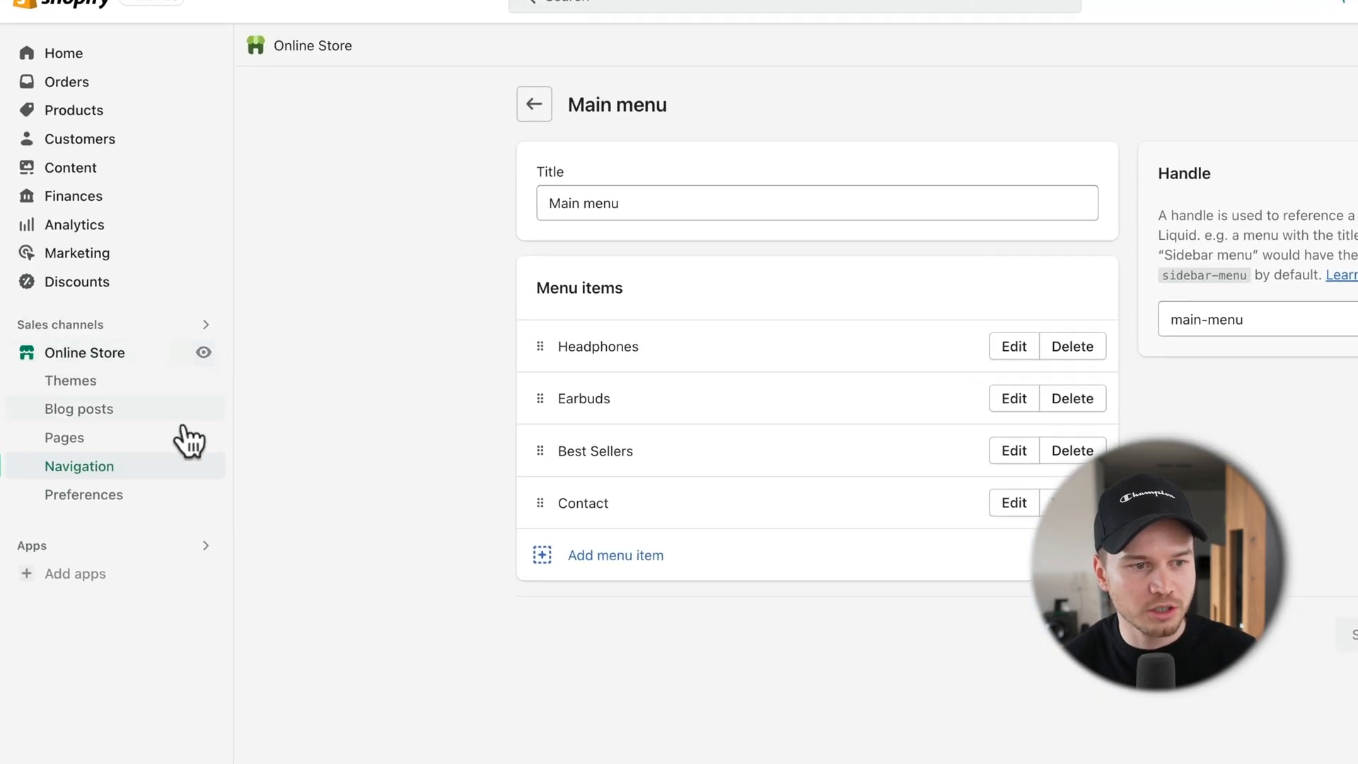
# Step: Paste the thank-you intro paragraph into the Contact page's content and save it
pyautogui.click(126, 445)
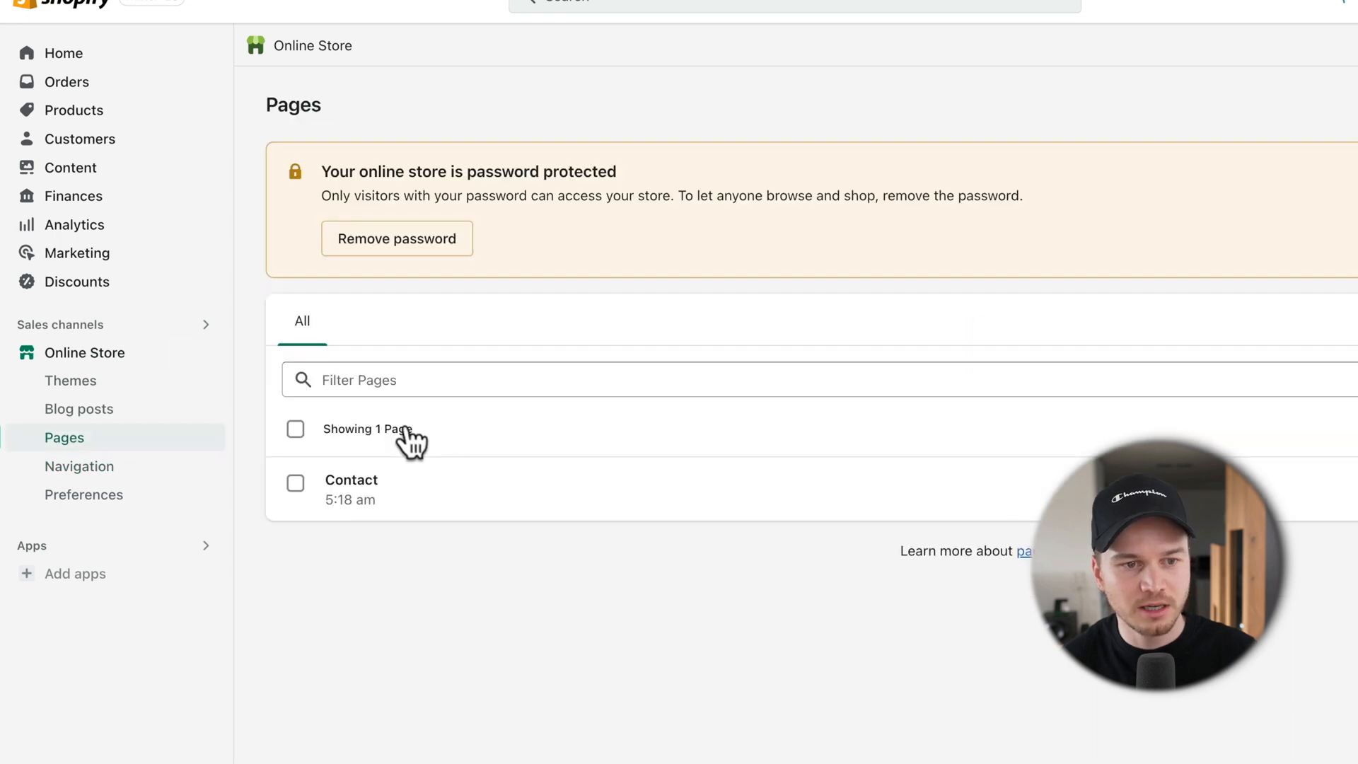
pyautogui.click(361, 484)
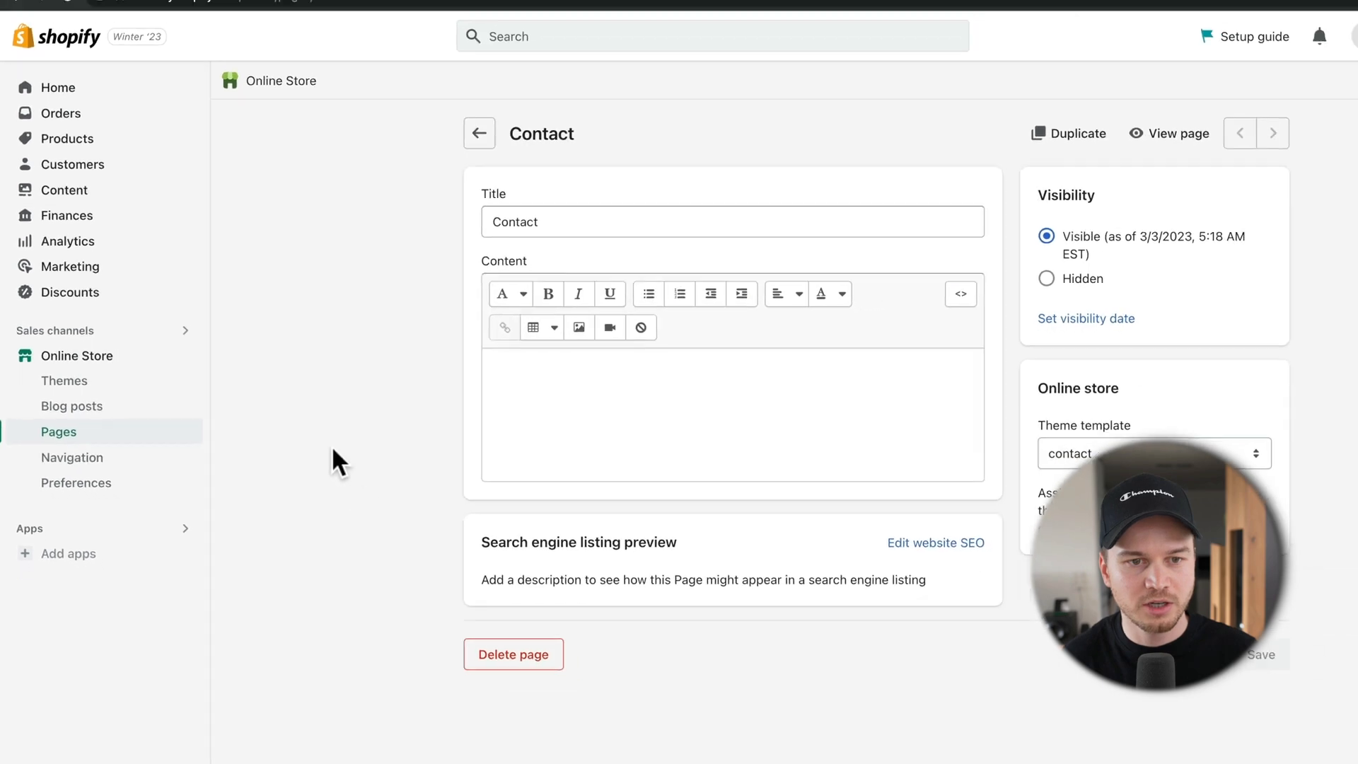
pyautogui.click(515, 386)
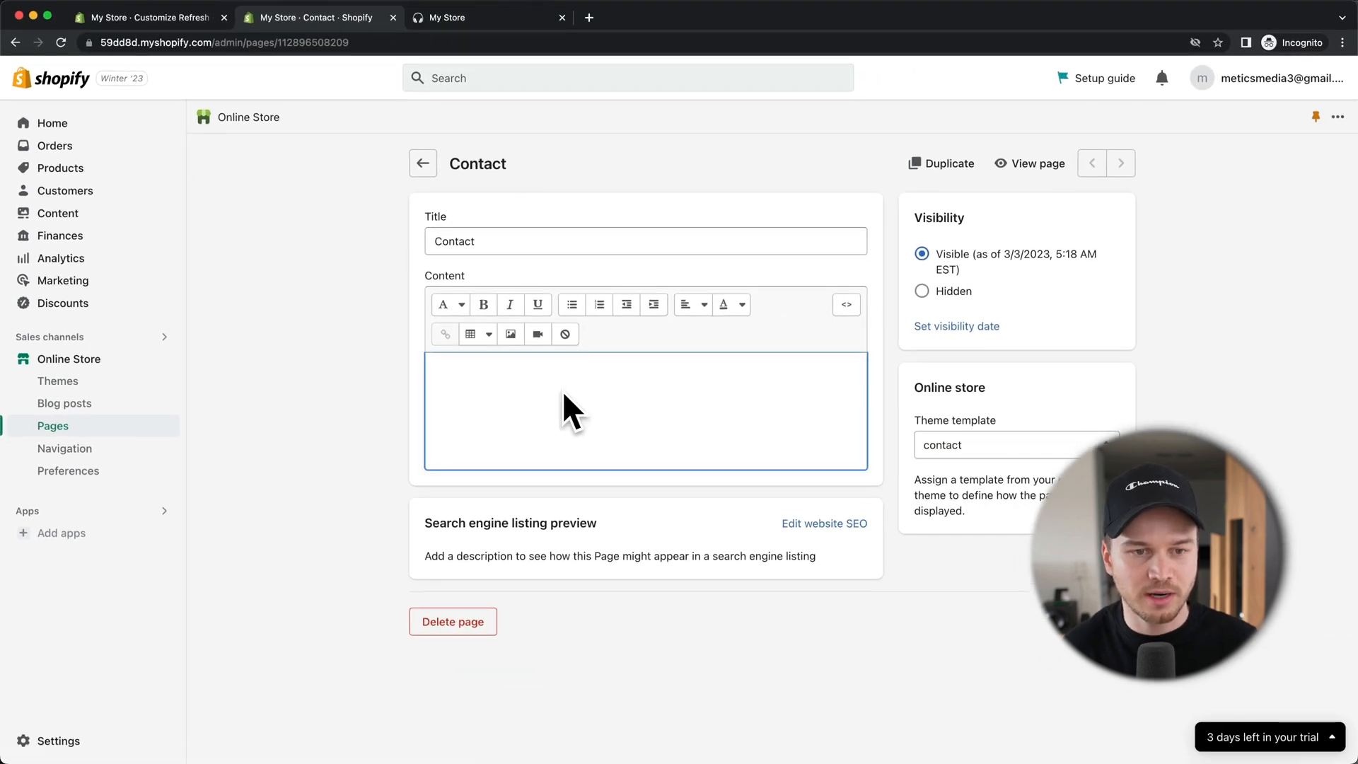
pyautogui.write('Thank you for your interest in our online store! We would be happy to assist you with any questions, comments, or concerns you may have. Please fill out the form below with your contact information and a brief message about your inquiry. Our customer service team will get back to you as soon as possible. Alternatively, you can also reach us via email, phone, or live chat during business hours. Thank you for choosing our store and we look forward to hearing from you!')
pyautogui.click(1121, 679)
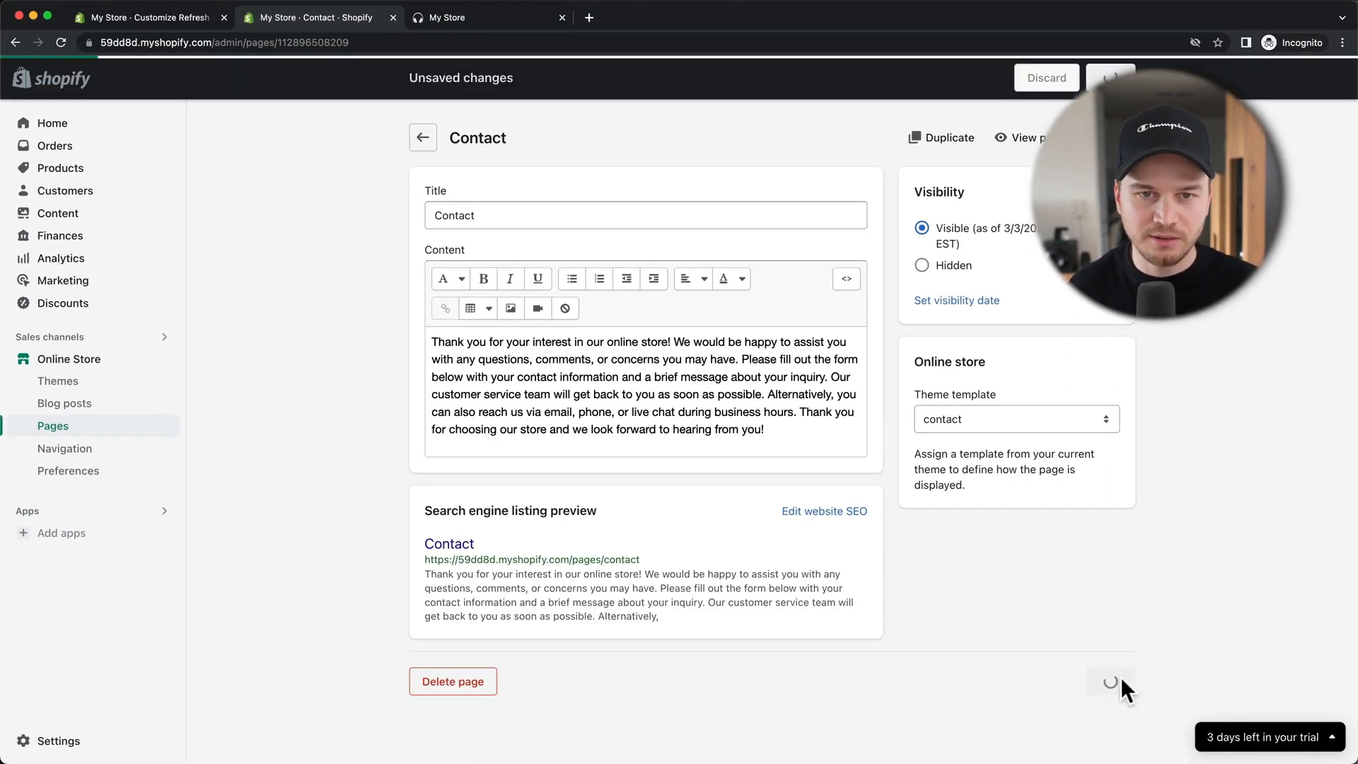
# Step: Check the Page and Contact Form sections of the contact template in the theme editor
pyautogui.click(165, 22)
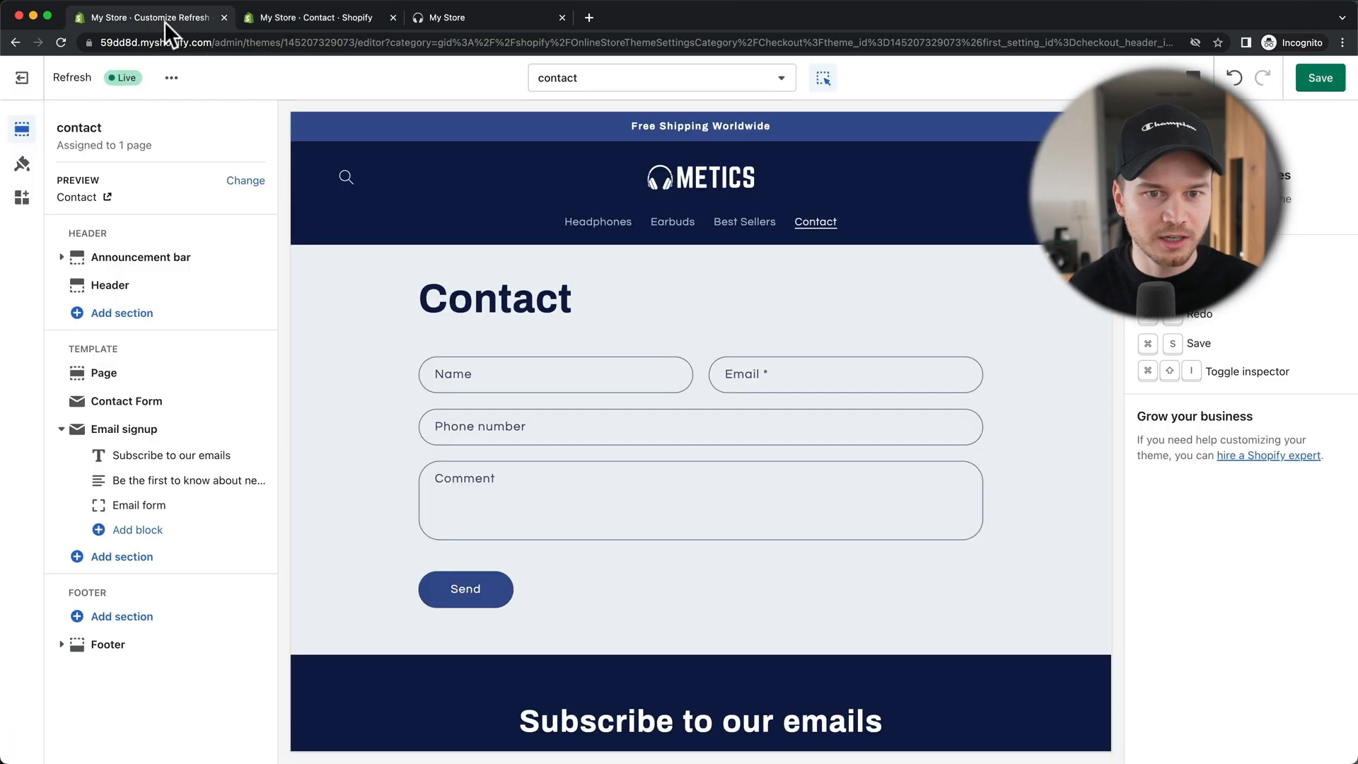
pyautogui.click(1314, 80)
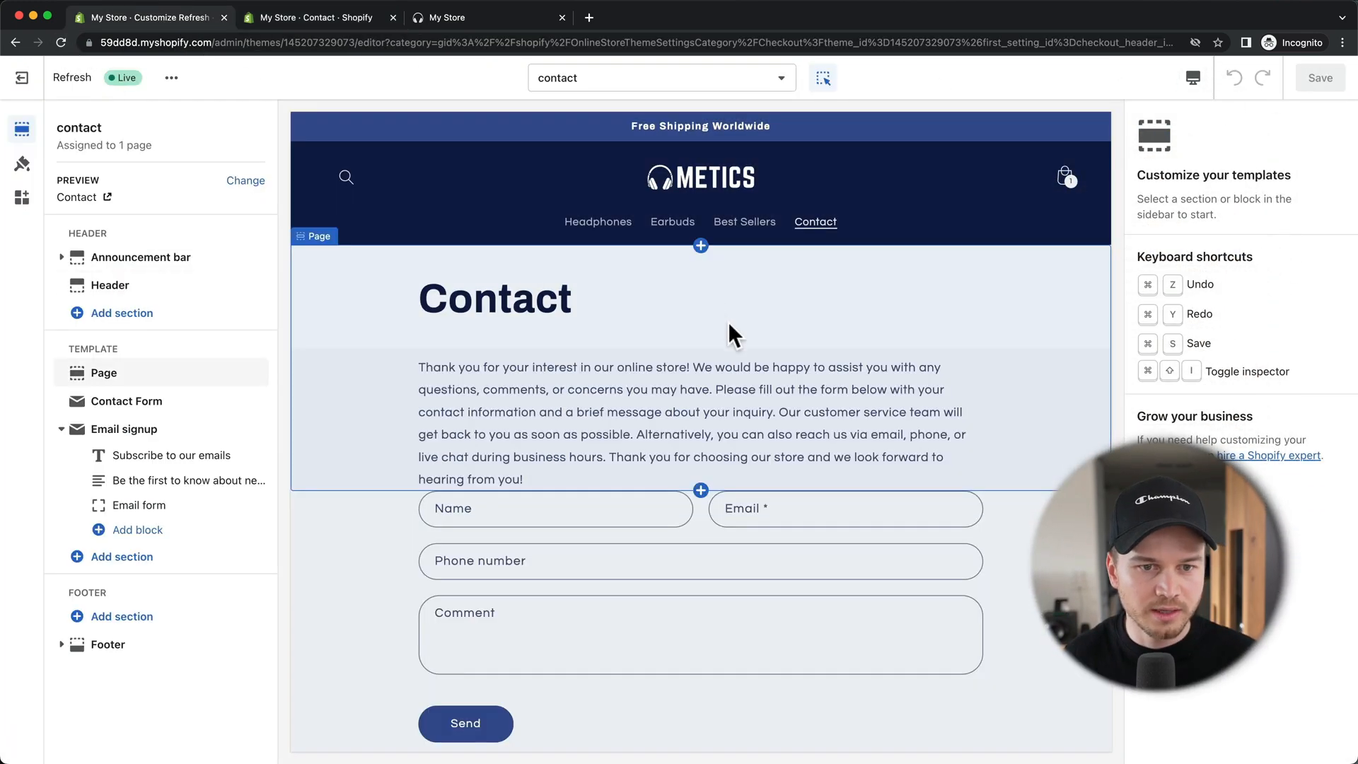
pyautogui.click(761, 393)
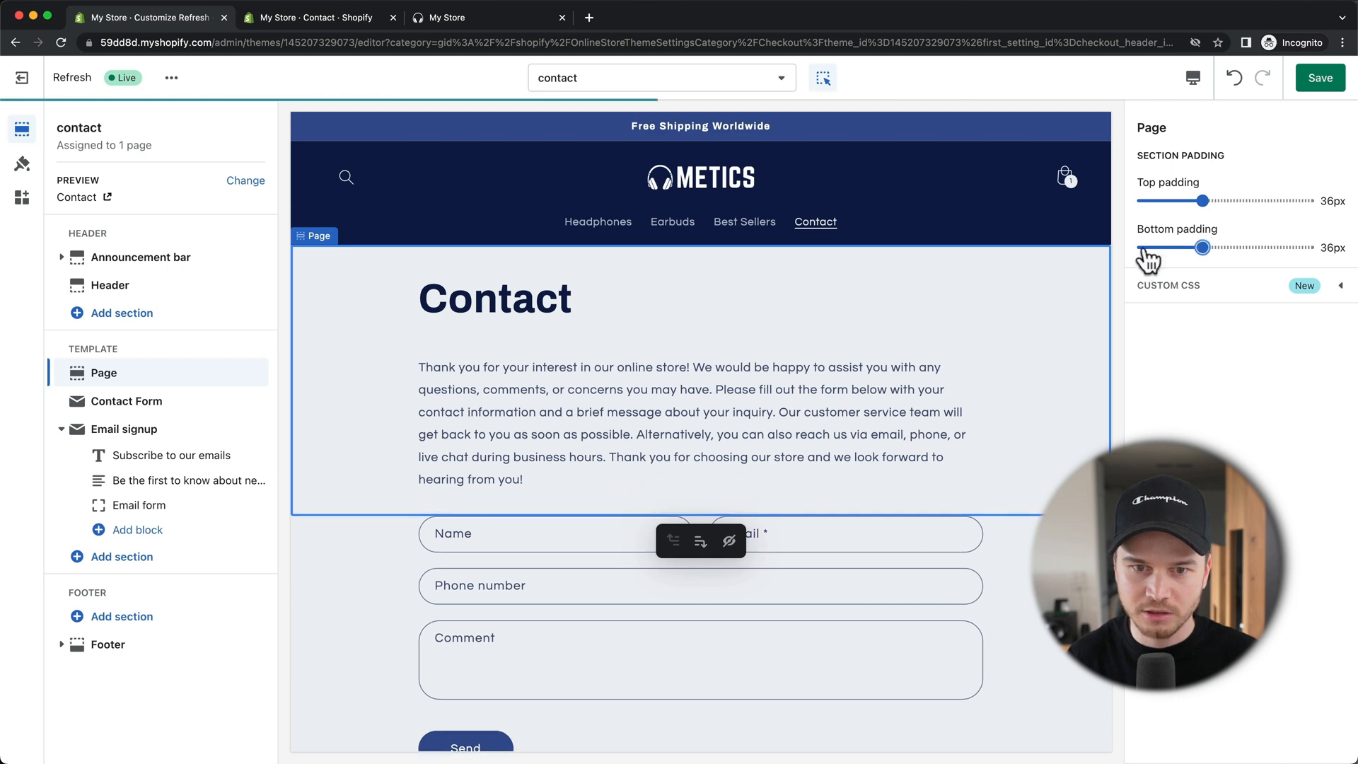
pyautogui.click(972, 552)
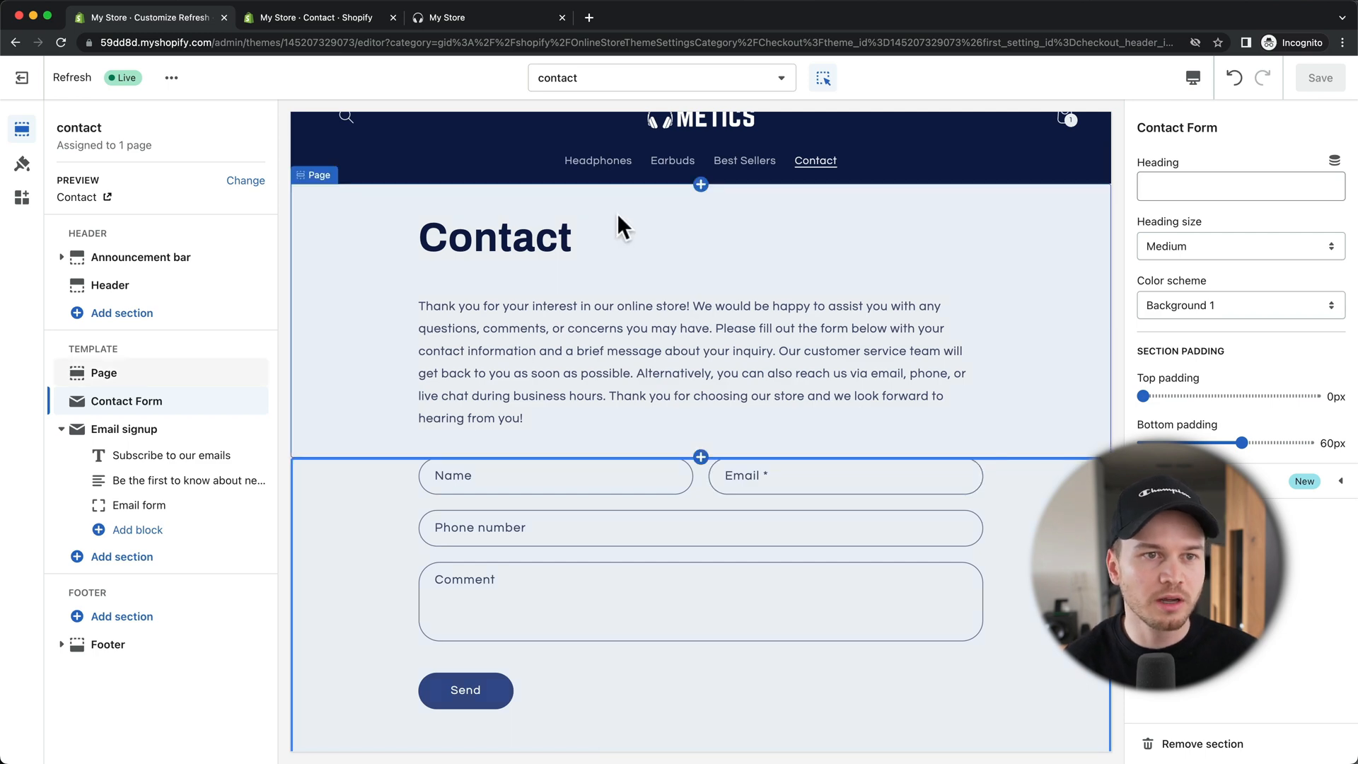
pyautogui.click(347, 23)
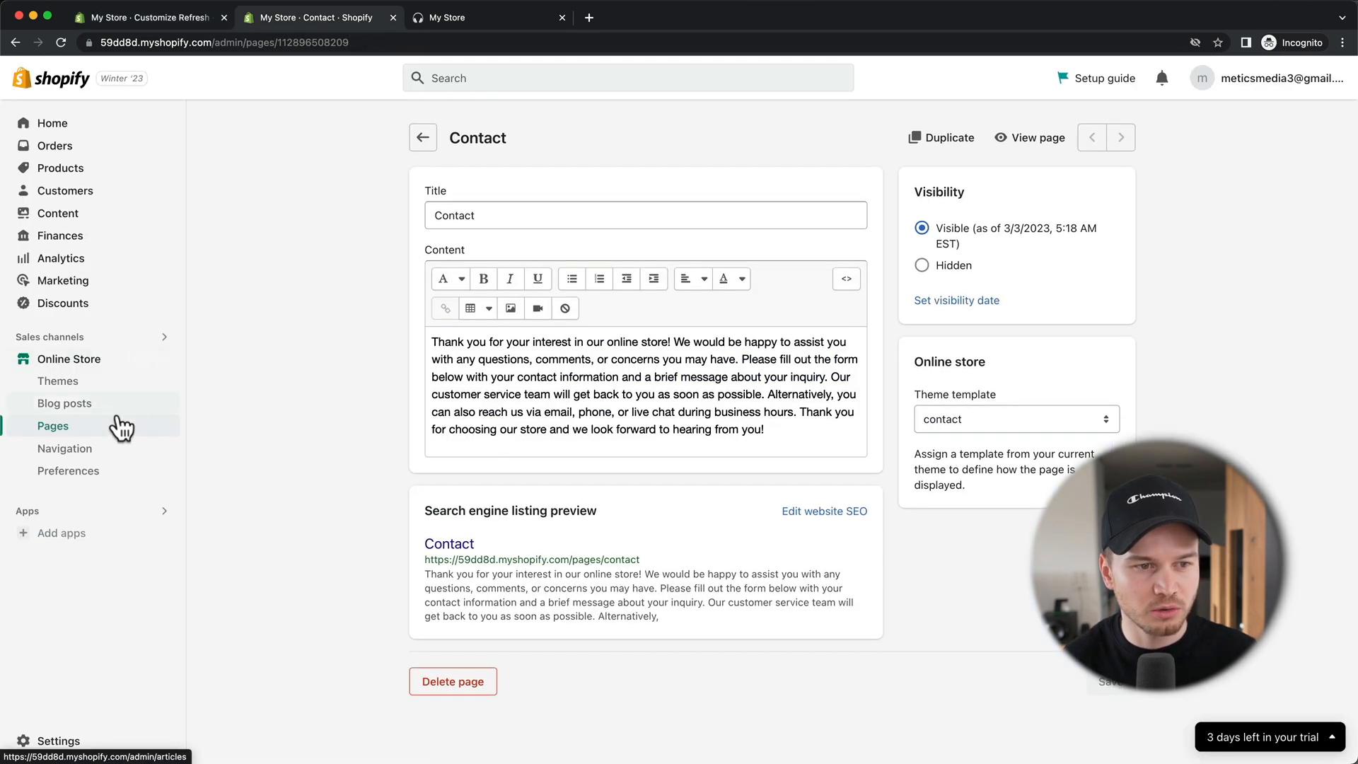
# Step: Create a page titled 'FAQs' with the pasted headphone questions and answers, and save it
pyautogui.click(417, 147)
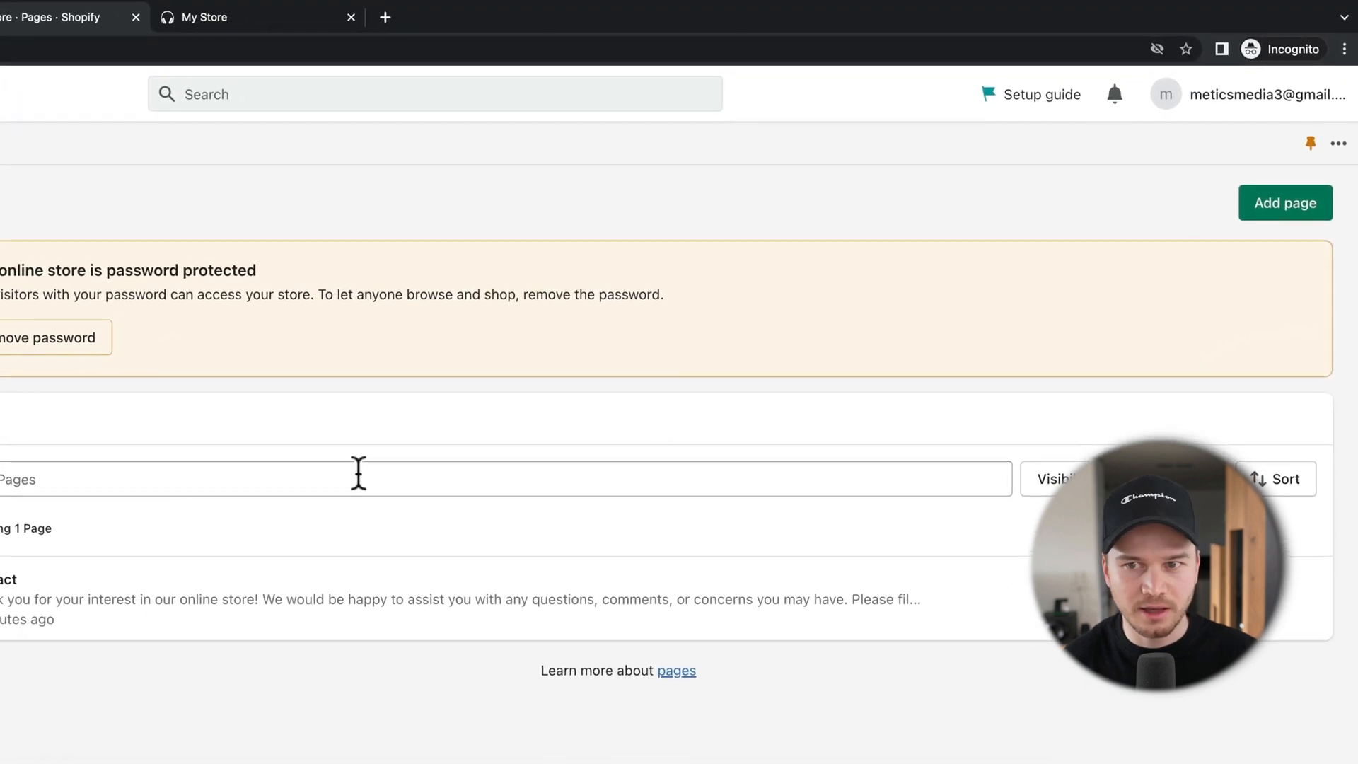
pyautogui.click(1266, 212)
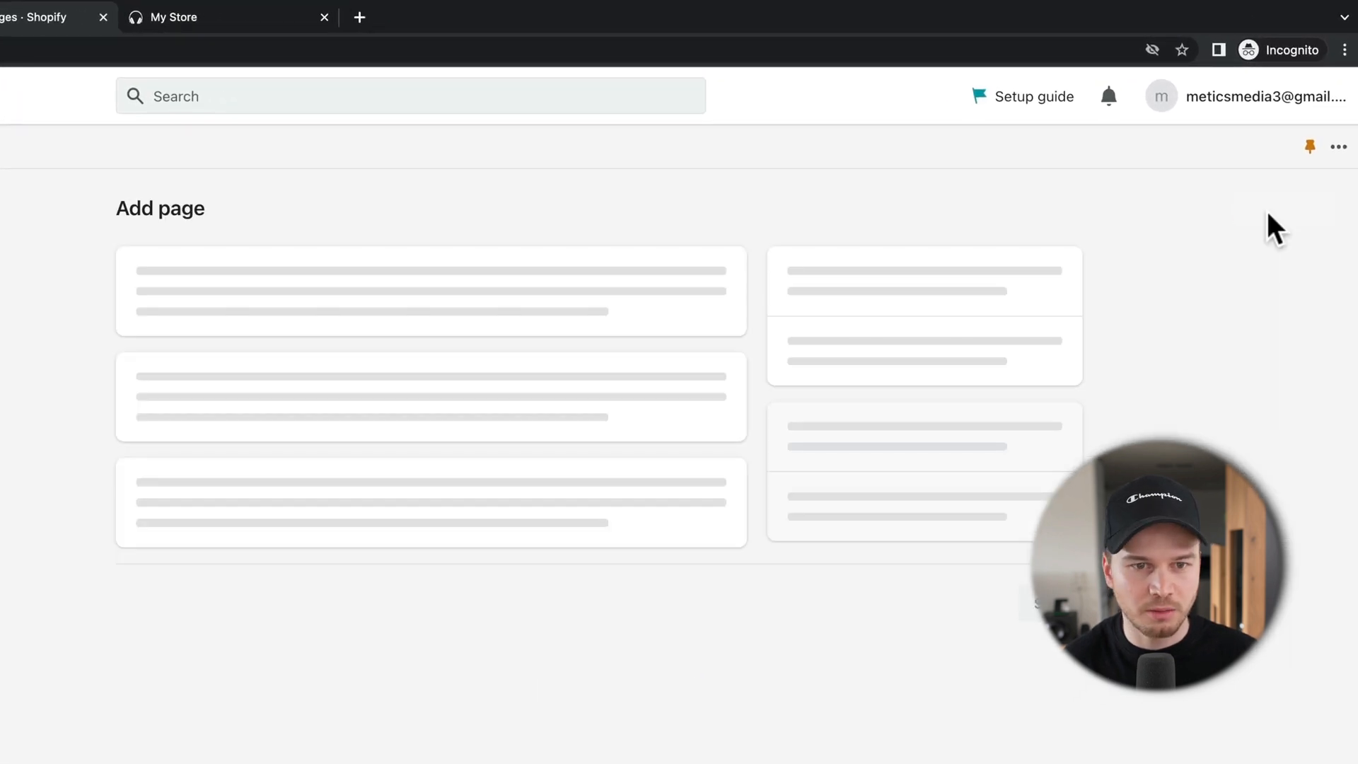
pyautogui.click(415, 309)
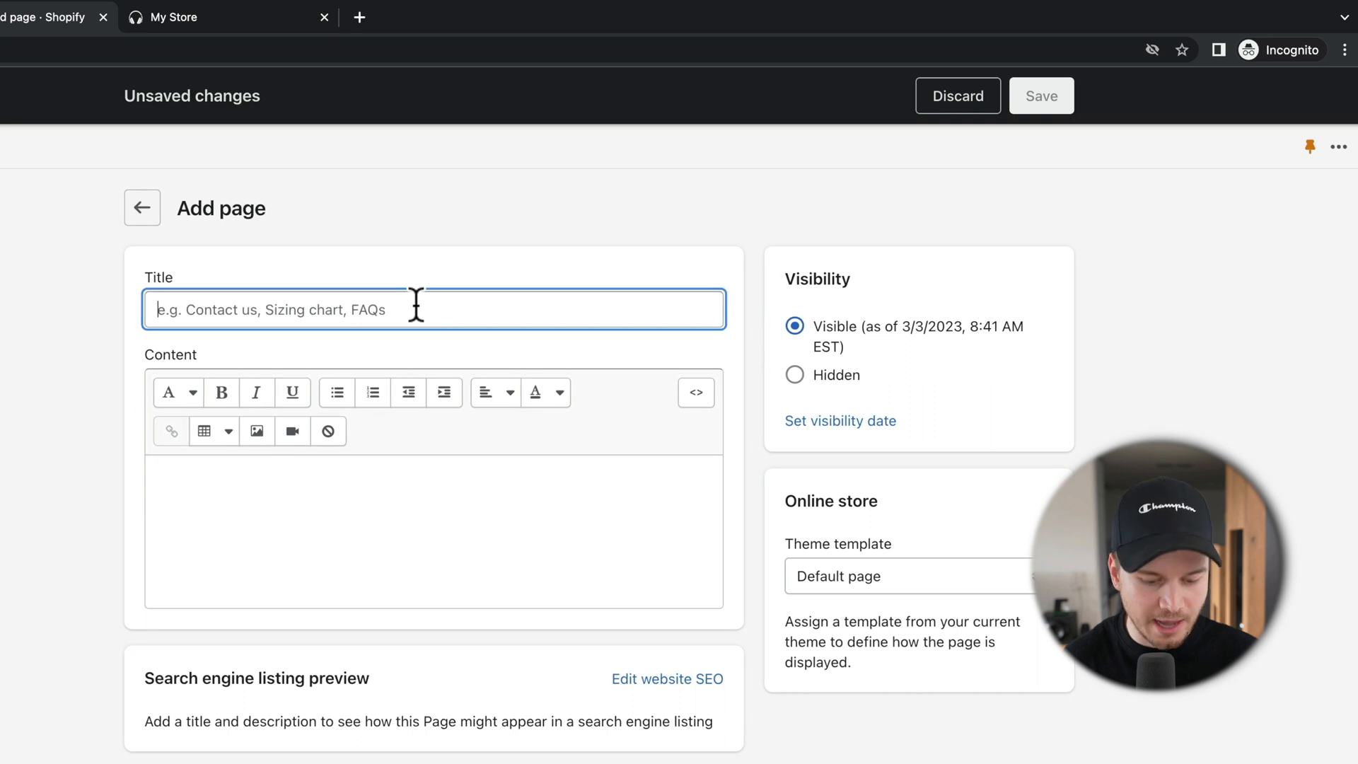
pyautogui.write('FAQ')
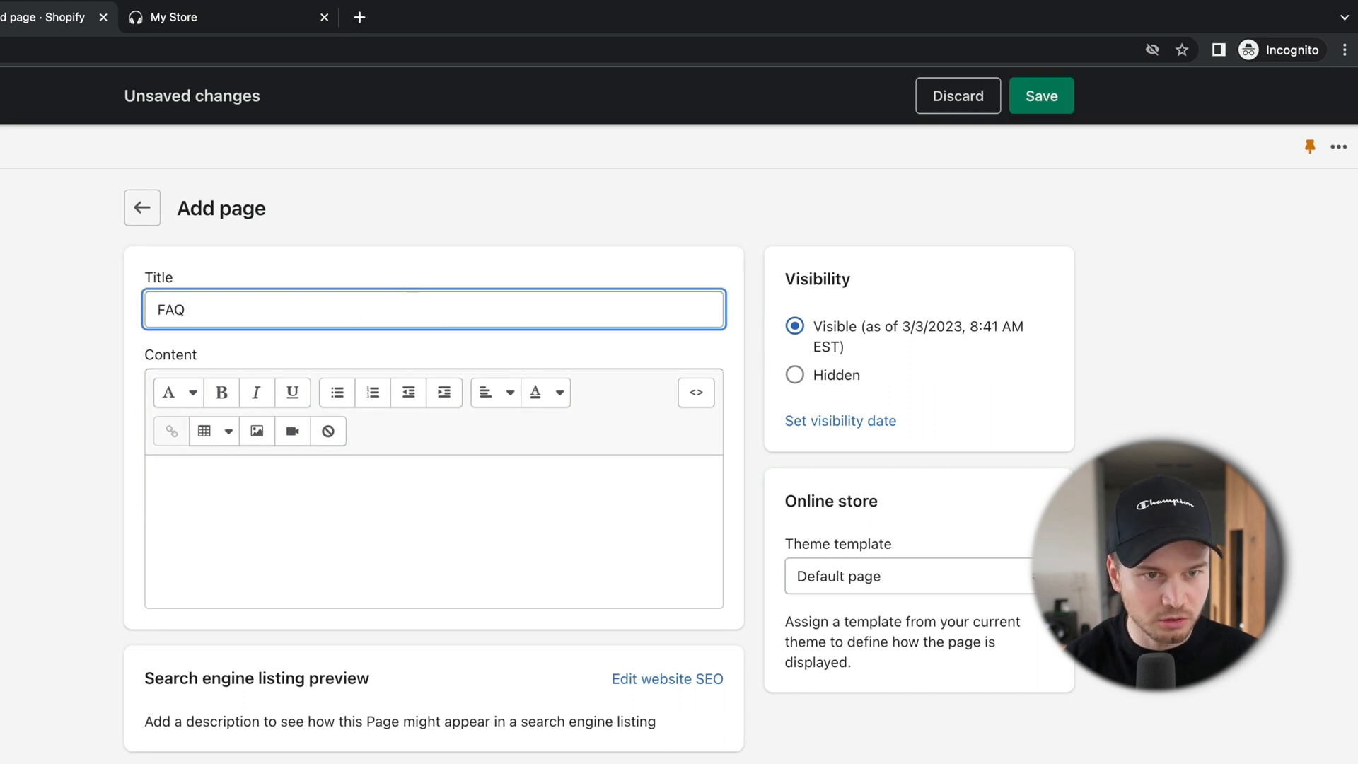
pyautogui.write('s')
pyautogui.click(291, 485)
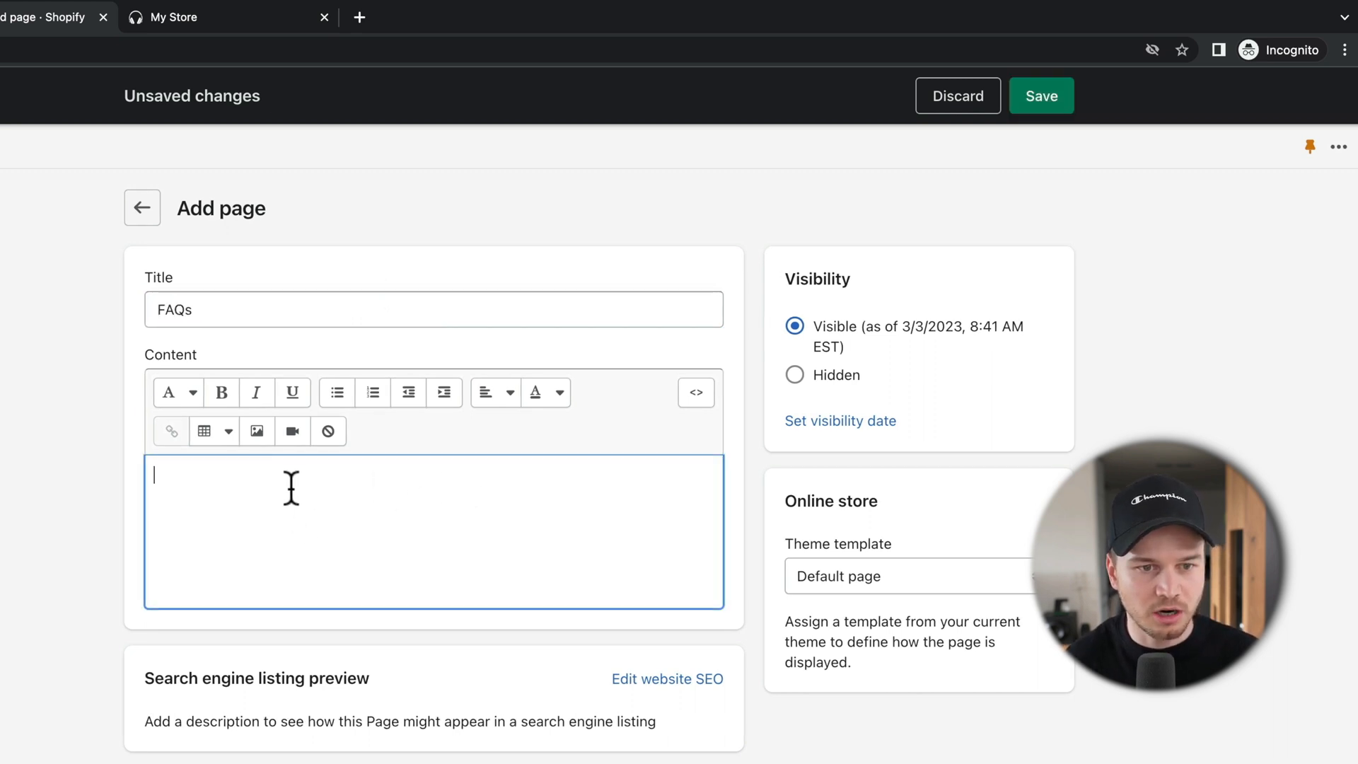
pyautogui.press('super+v')
pyautogui.scroll(5, 327, 534)
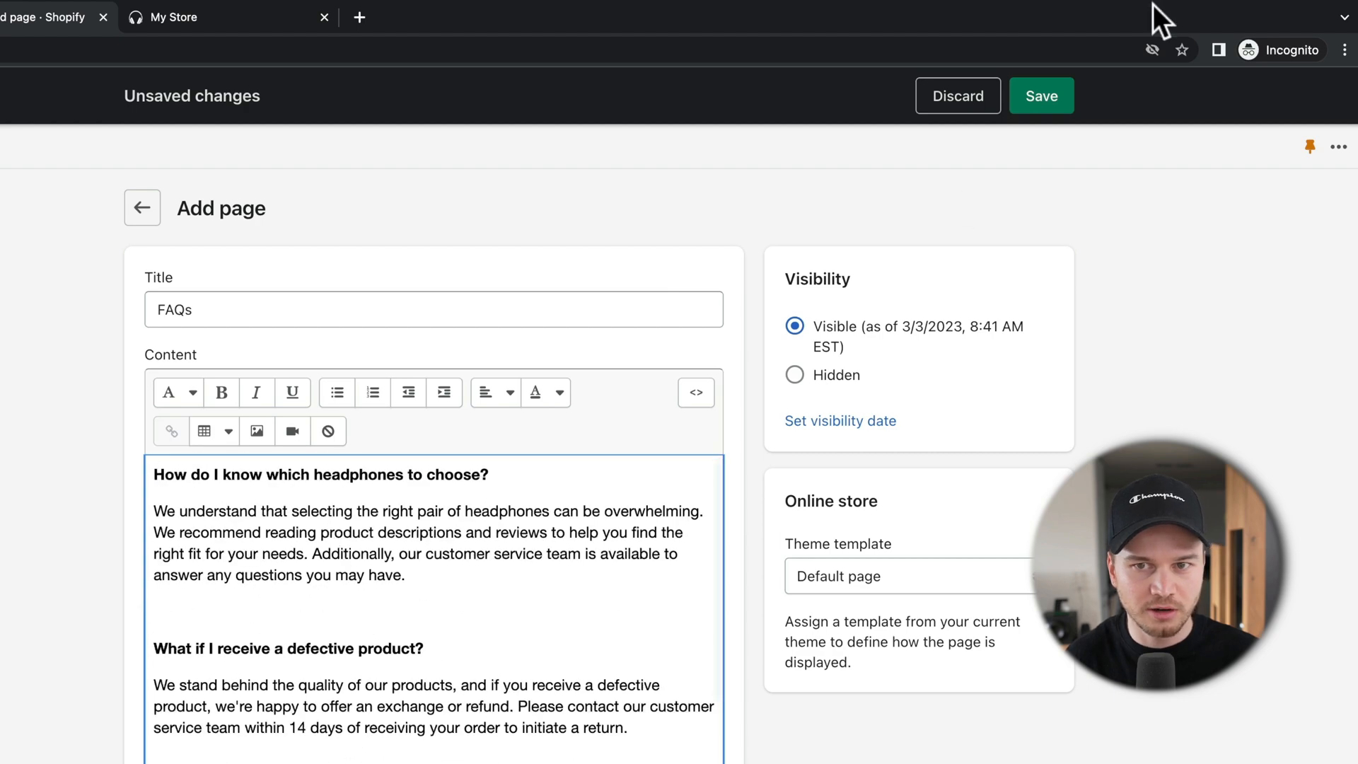
pyautogui.click(1061, 104)
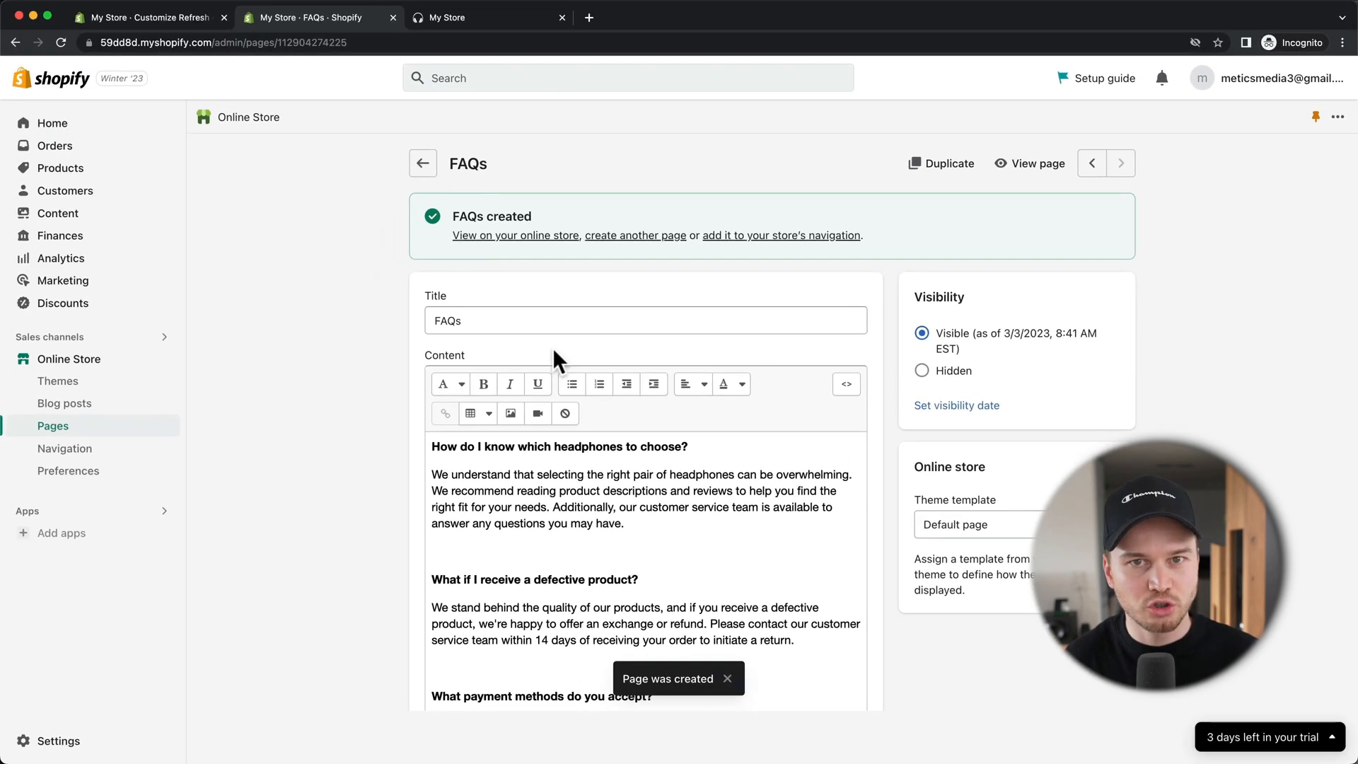
pyautogui.click(105, 453)
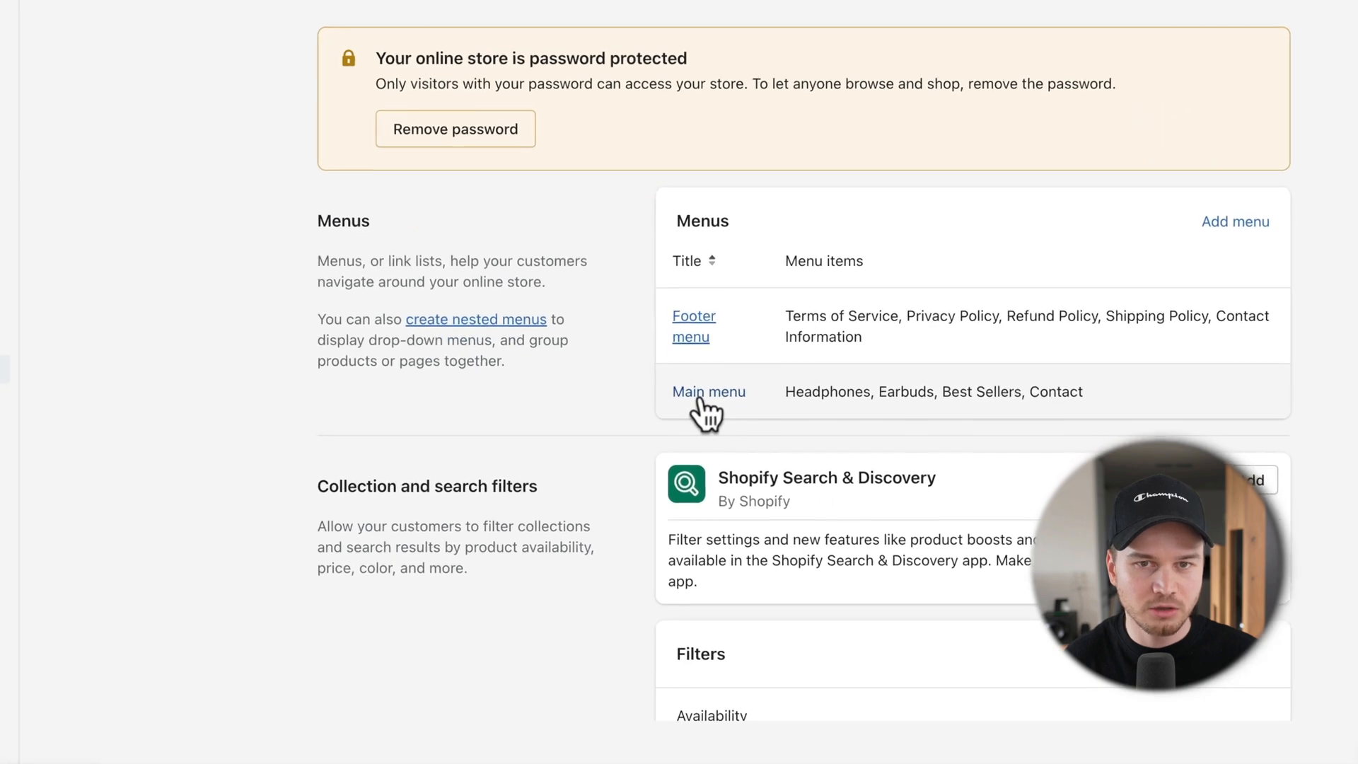
# Step: Add a Main menu item linked to Pages > FAQs and save the menu
pyautogui.click(703, 391)
pyautogui.click(447, 464)
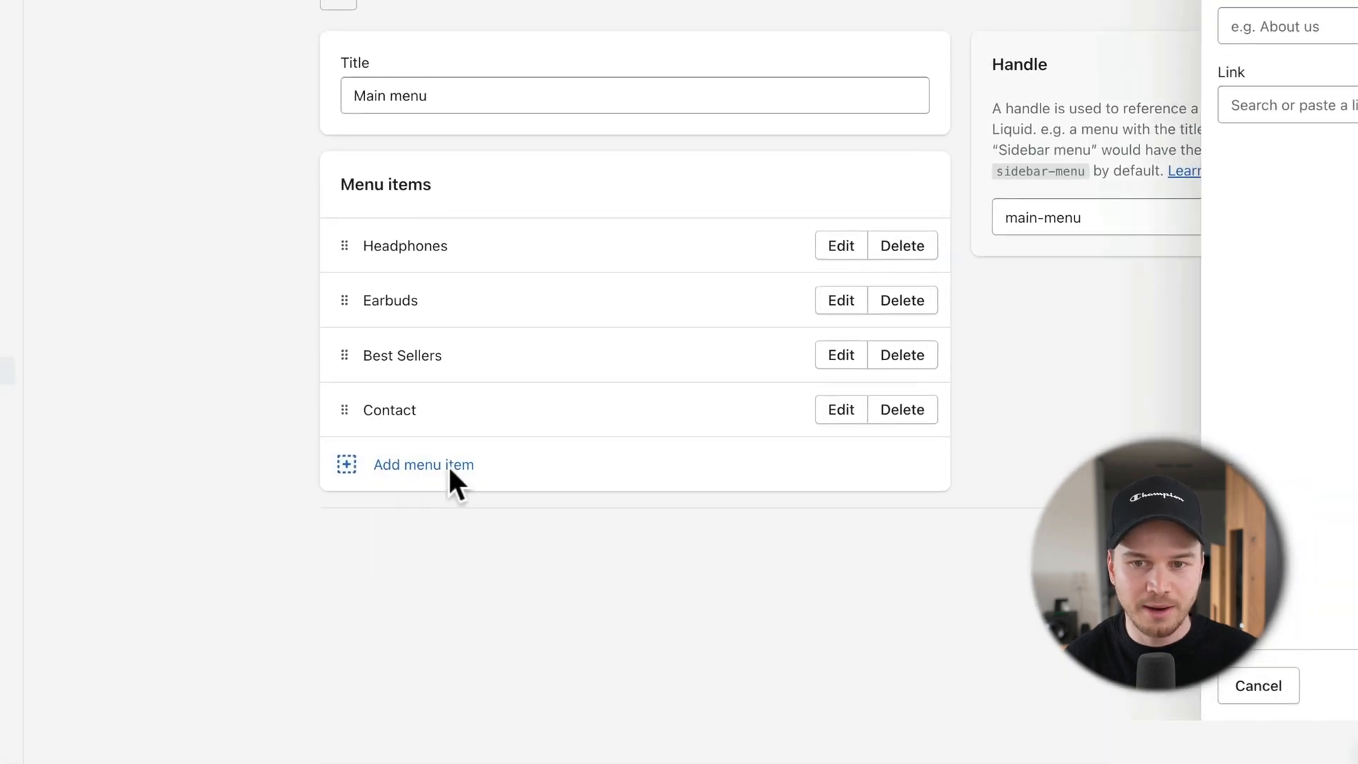
pyautogui.click(1209, 164)
pyautogui.click(1273, 345)
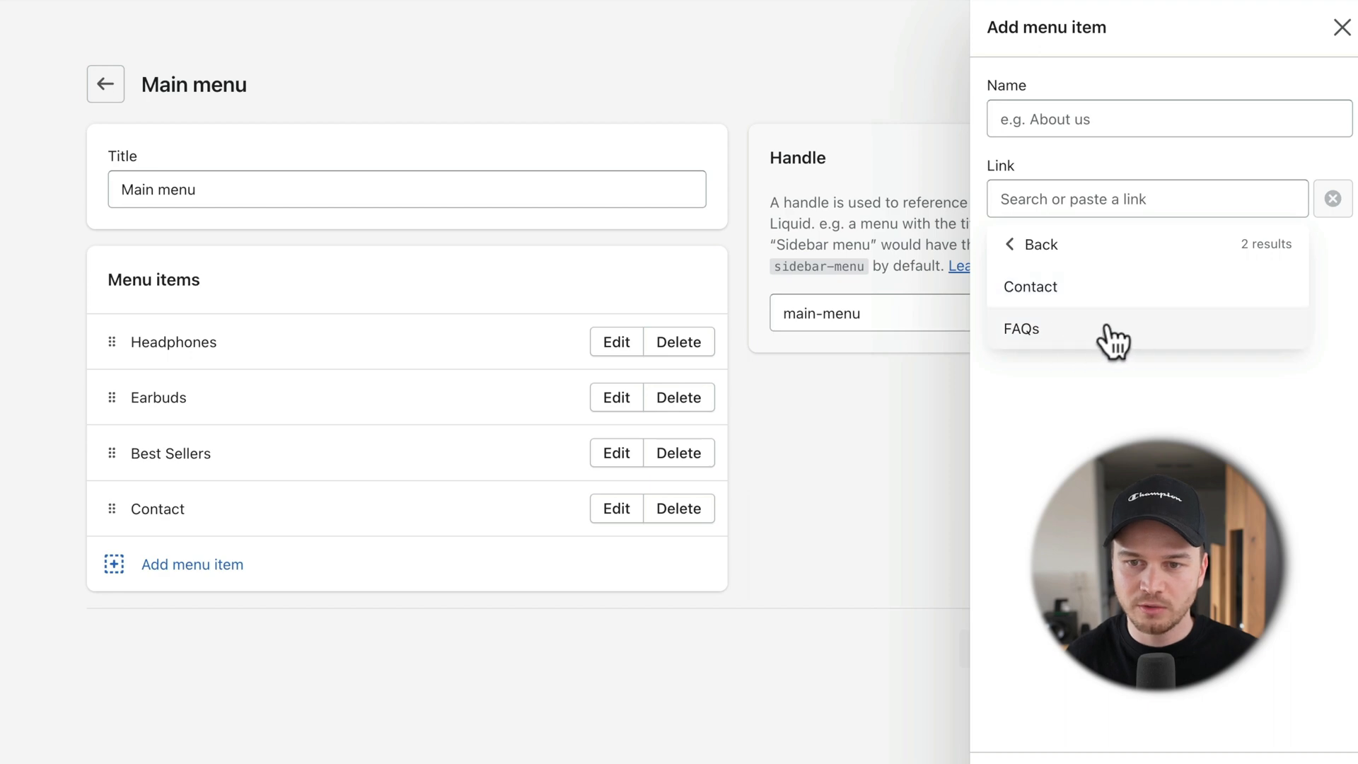
pyautogui.click(1112, 345)
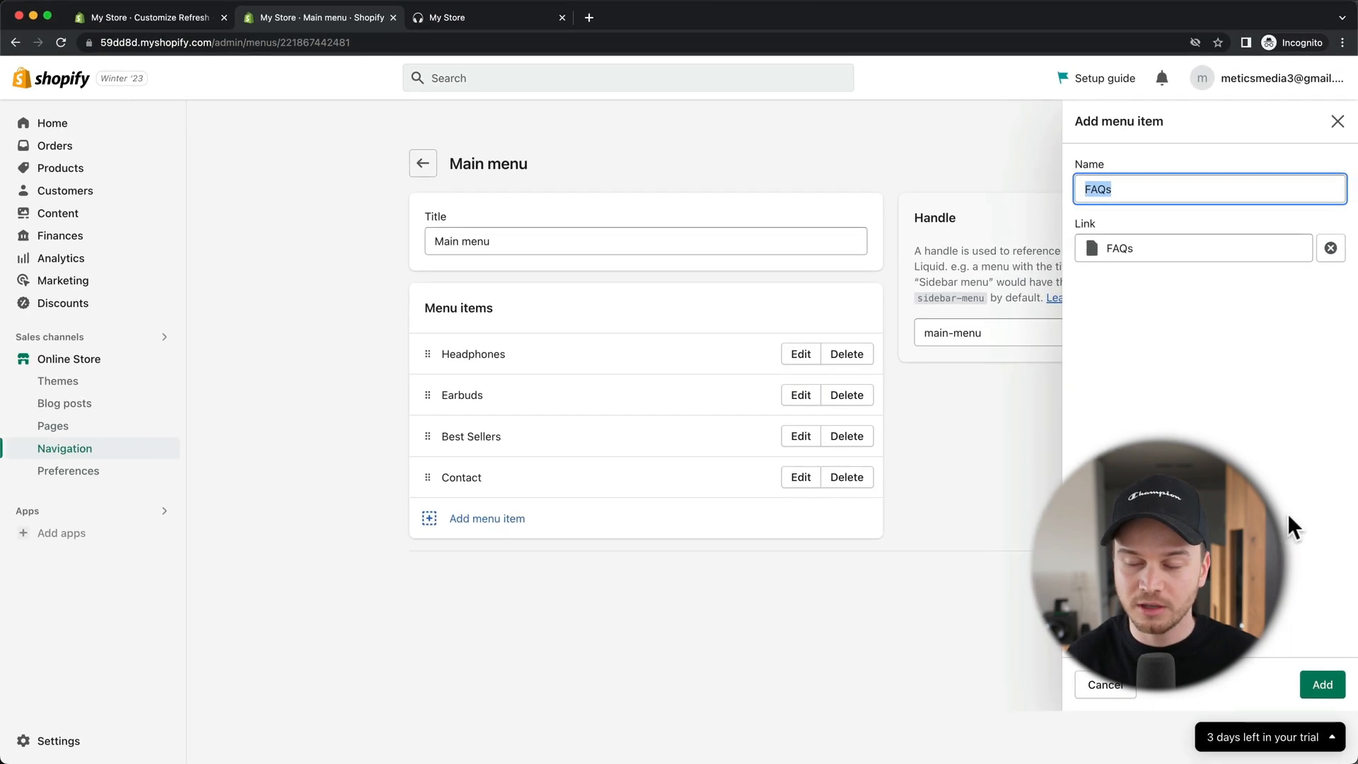
pyautogui.click(1327, 686)
pyautogui.click(1061, 622)
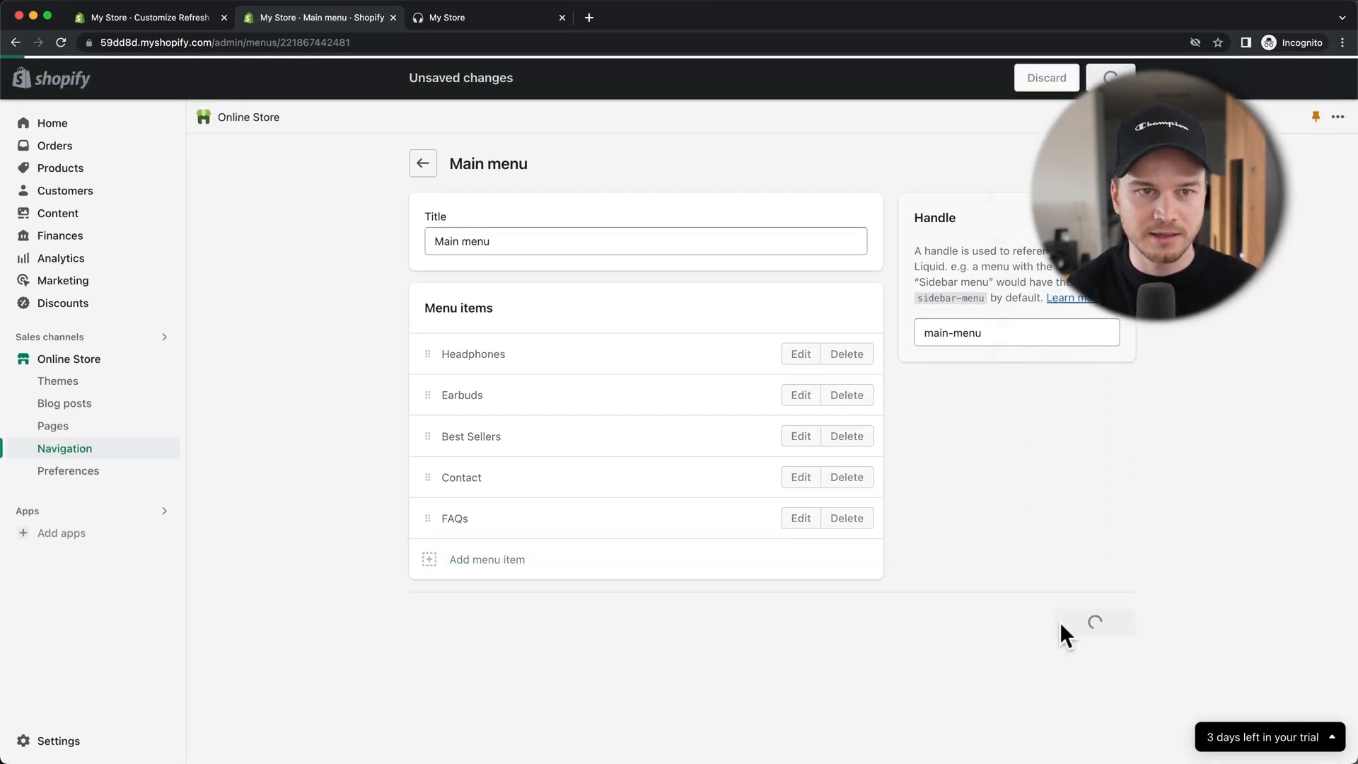
# Step: Reload the theme editor to confirm FAQs in the home page header menu
pyautogui.click(187, 20)
pyautogui.scroll(2, 509, 205)
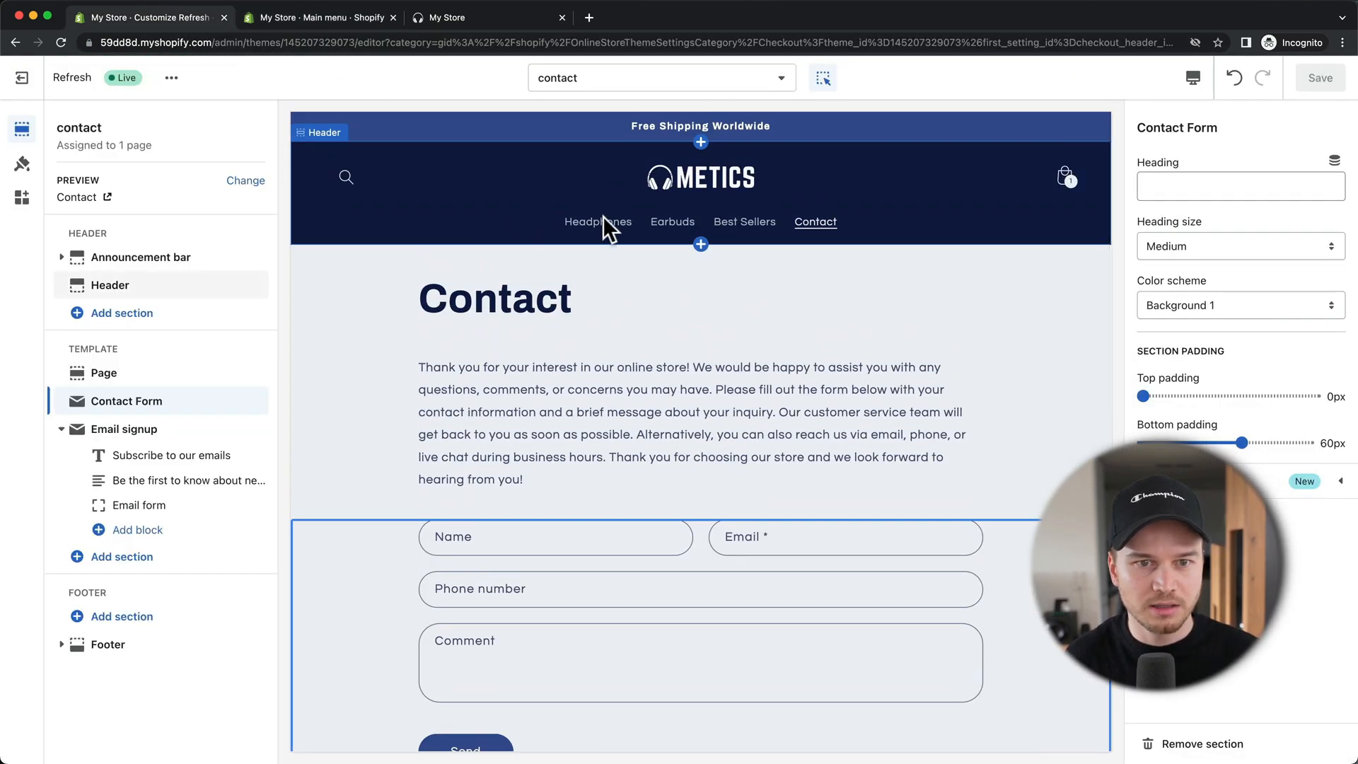
pyautogui.click(61, 43)
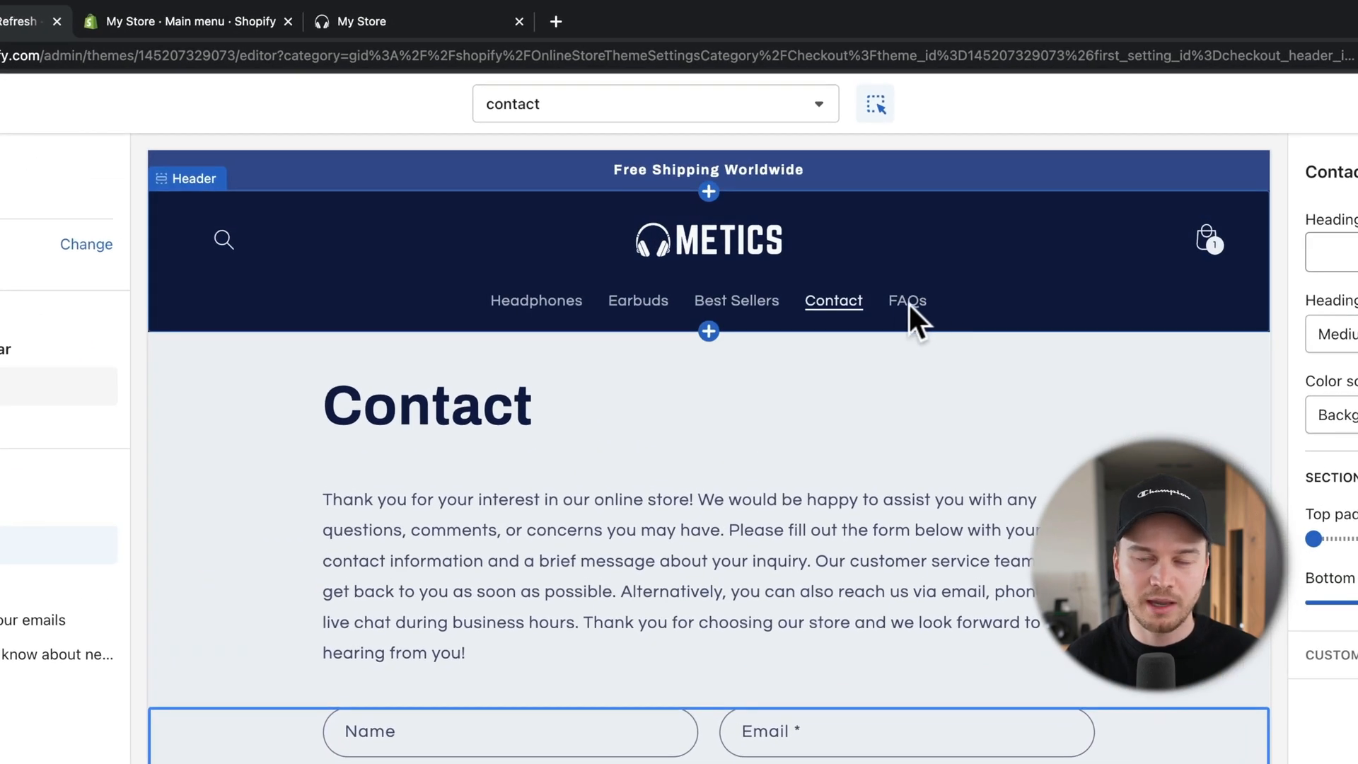
pyautogui.click(911, 304)
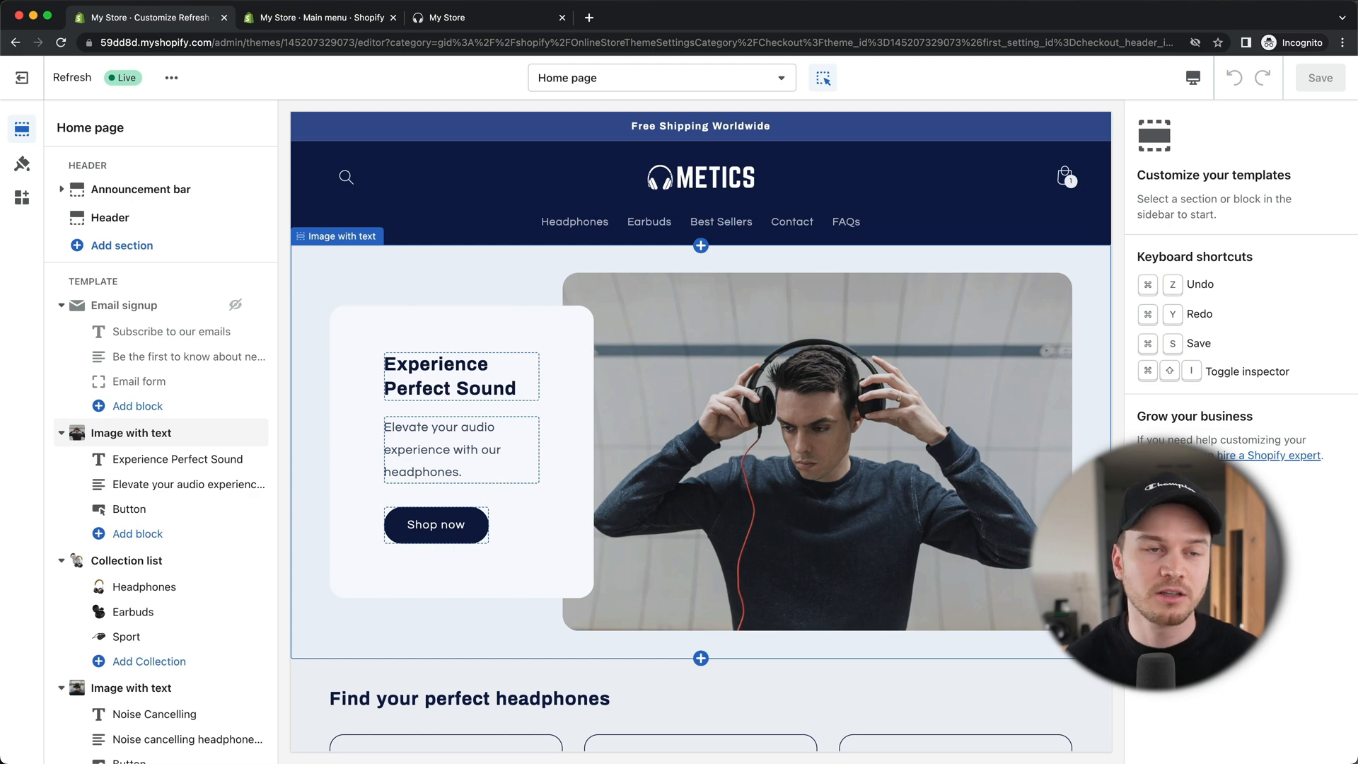
pyautogui.click(328, 13)
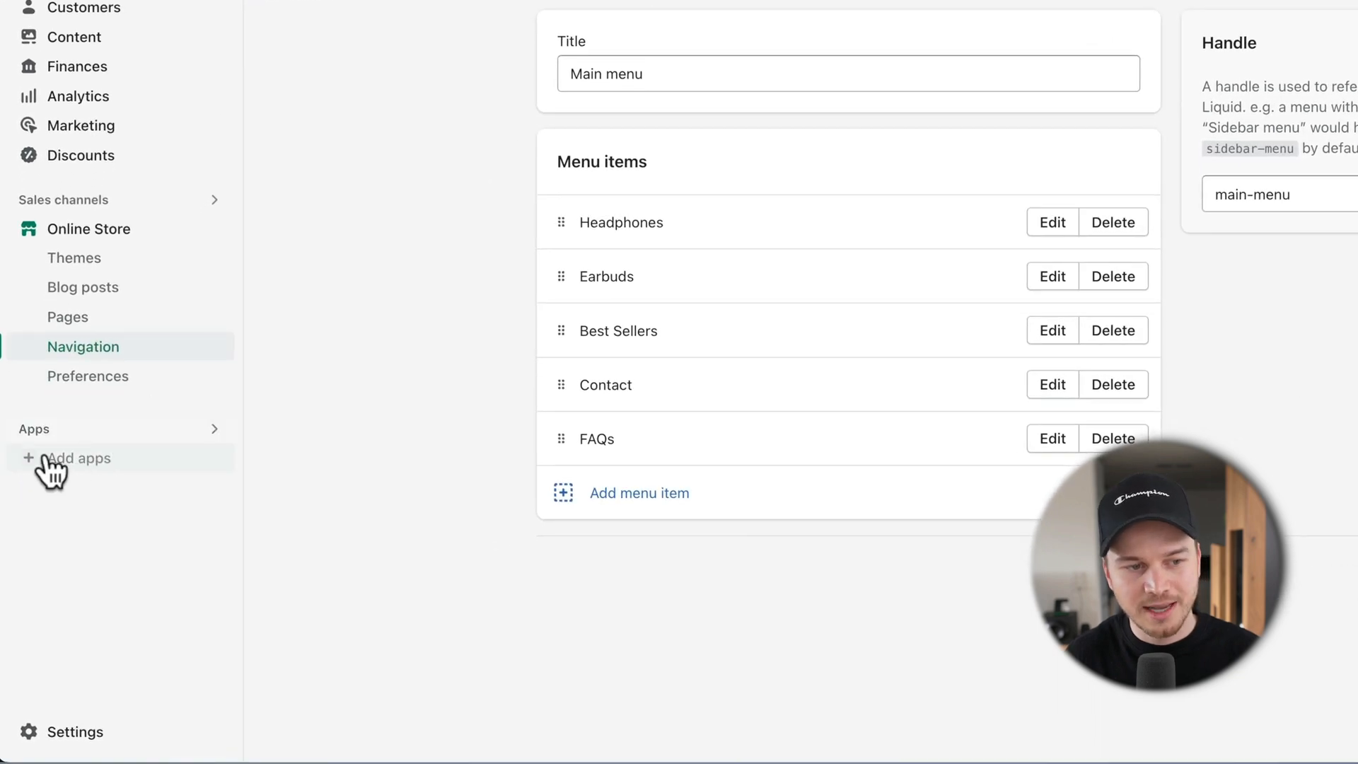
# Step: Open the Shopify App Store and search for 'instagram'
pyautogui.click(78, 459)
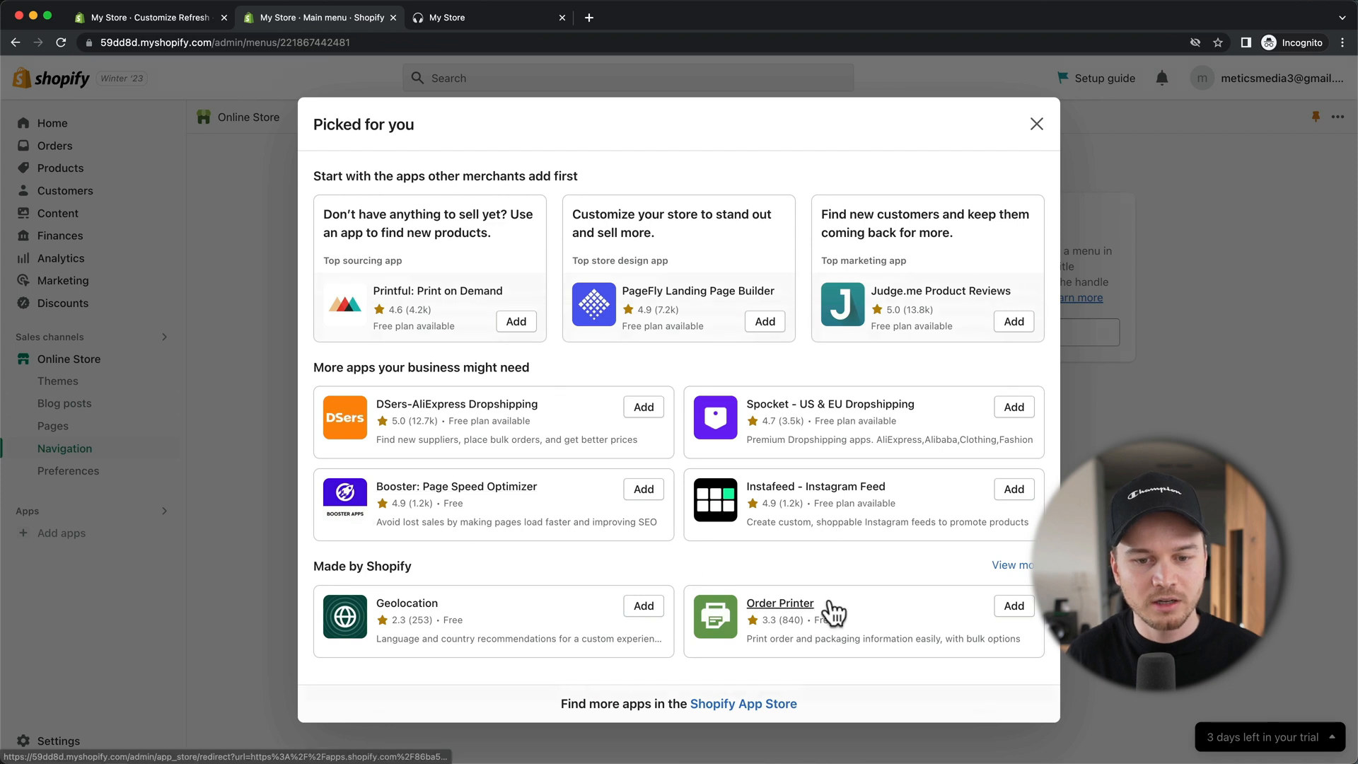
pyautogui.click(735, 703)
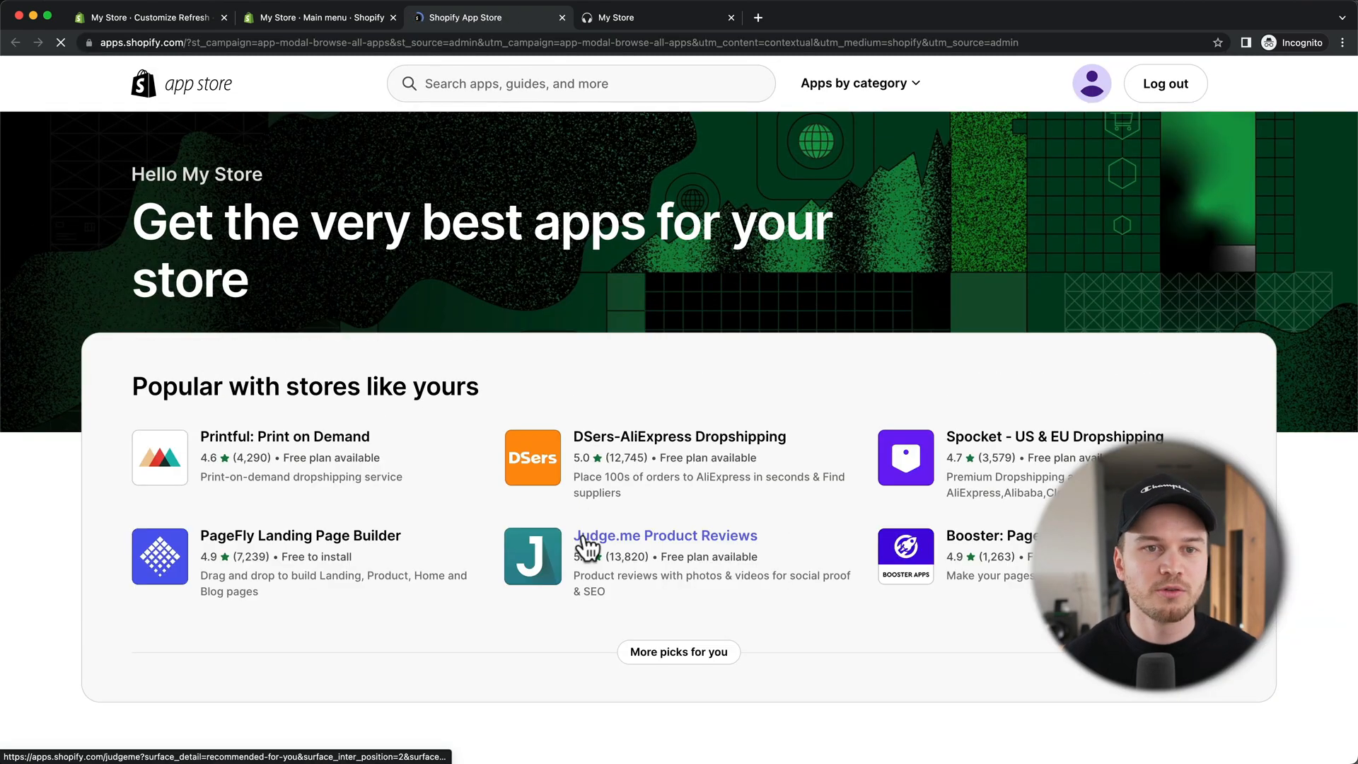
pyautogui.click(496, 84)
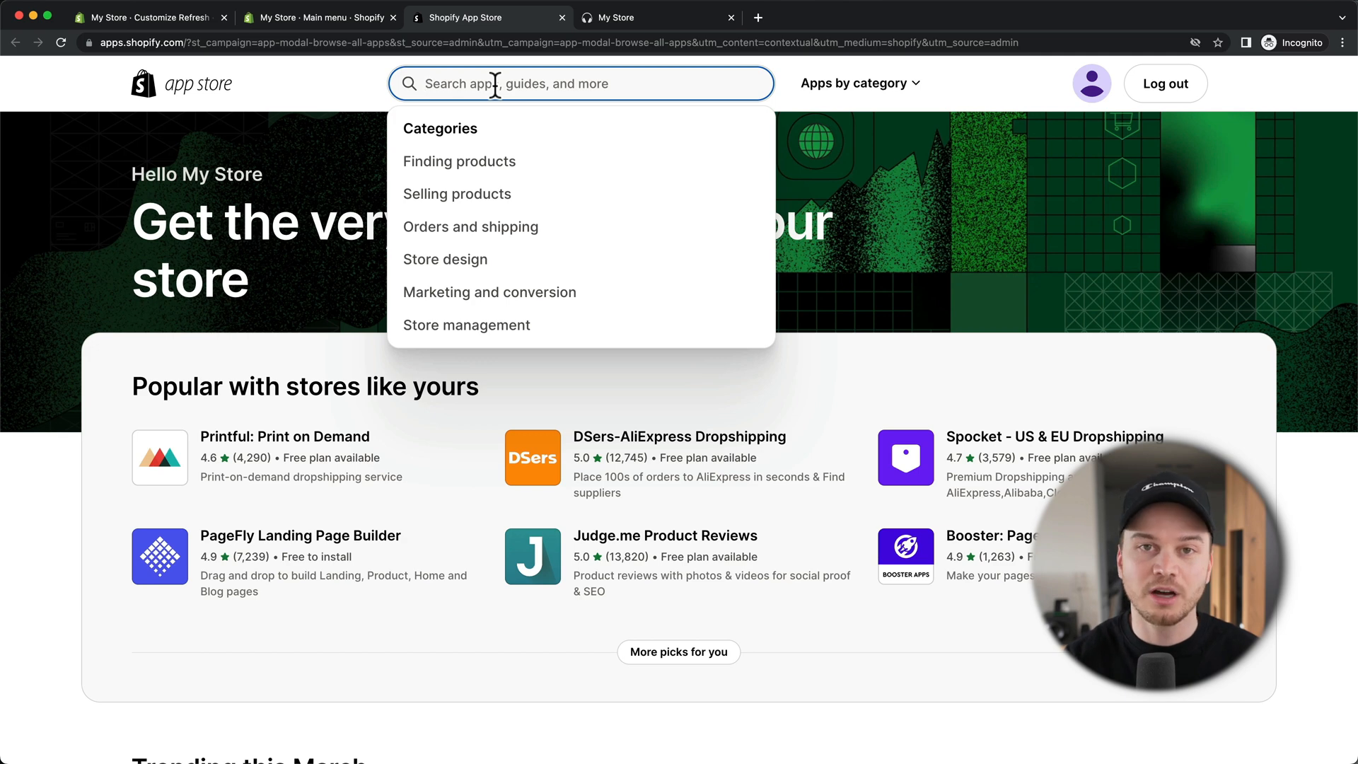
pyautogui.write('instag')
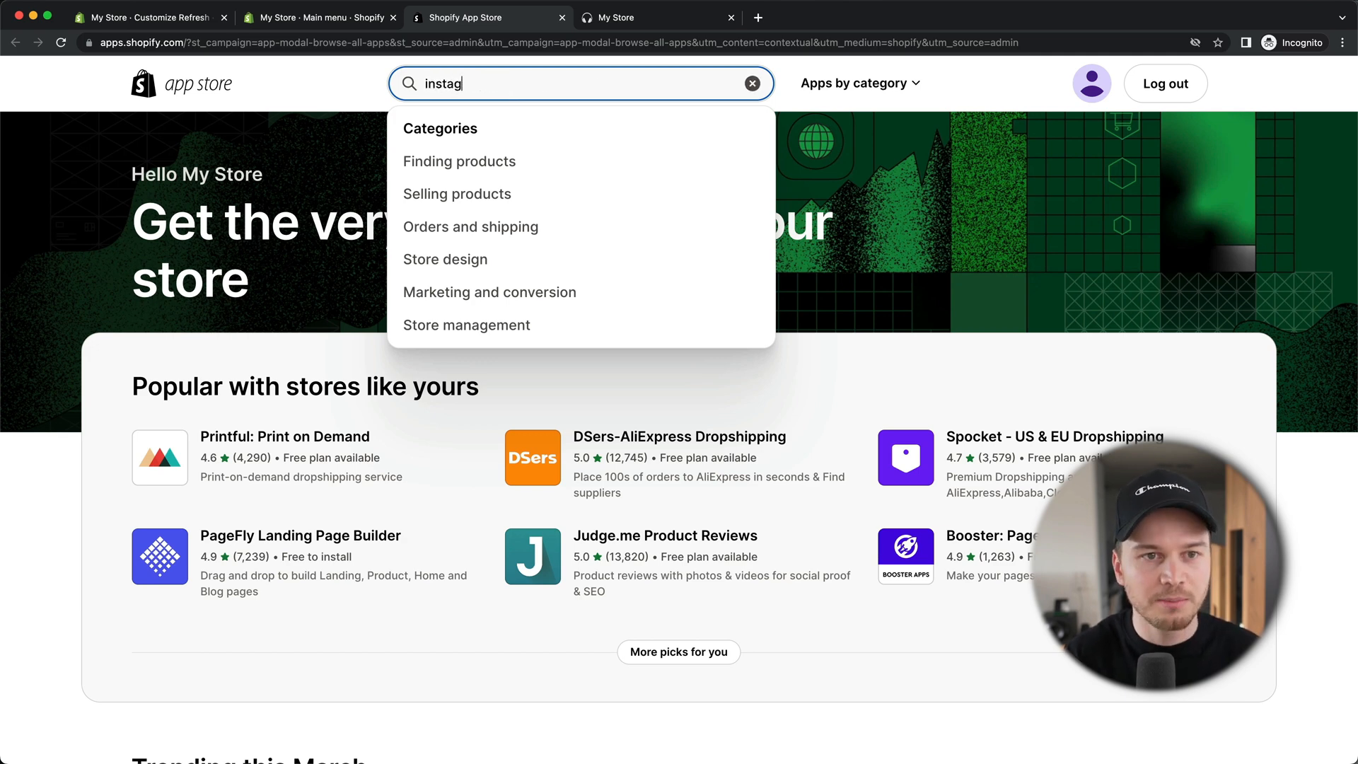
pyautogui.write('ram')
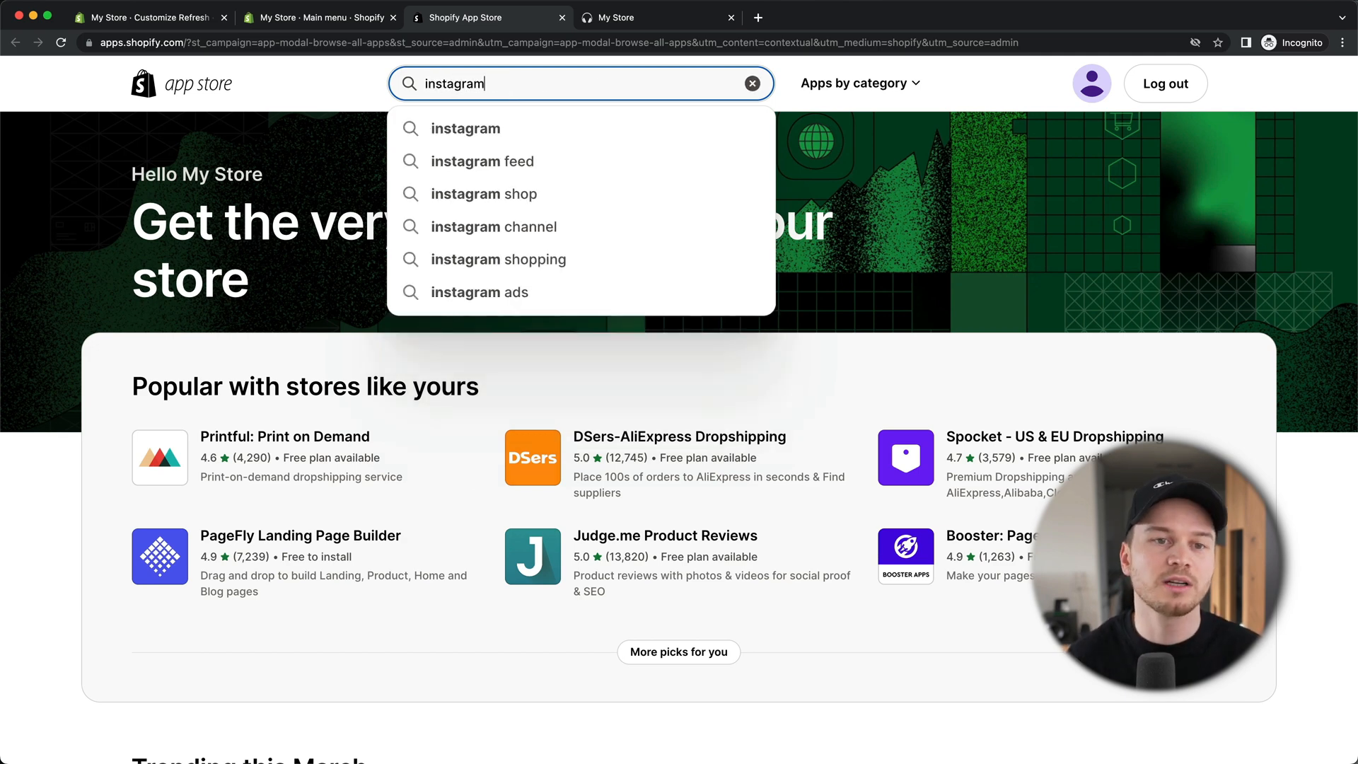
pyautogui.click(491, 129)
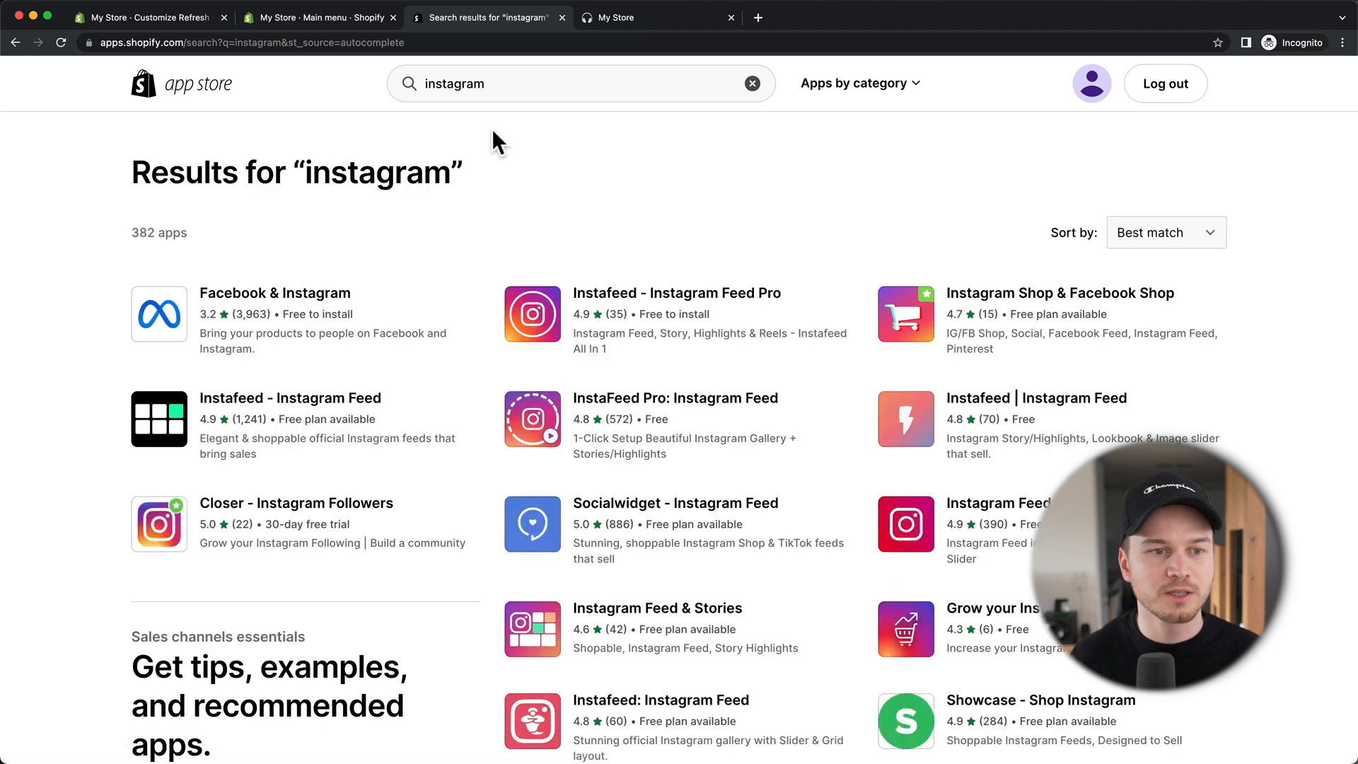
# Step: Open Instafeed - Instagram Feed and start adding it to My Store
pyautogui.scroll(-1, 819, 219)
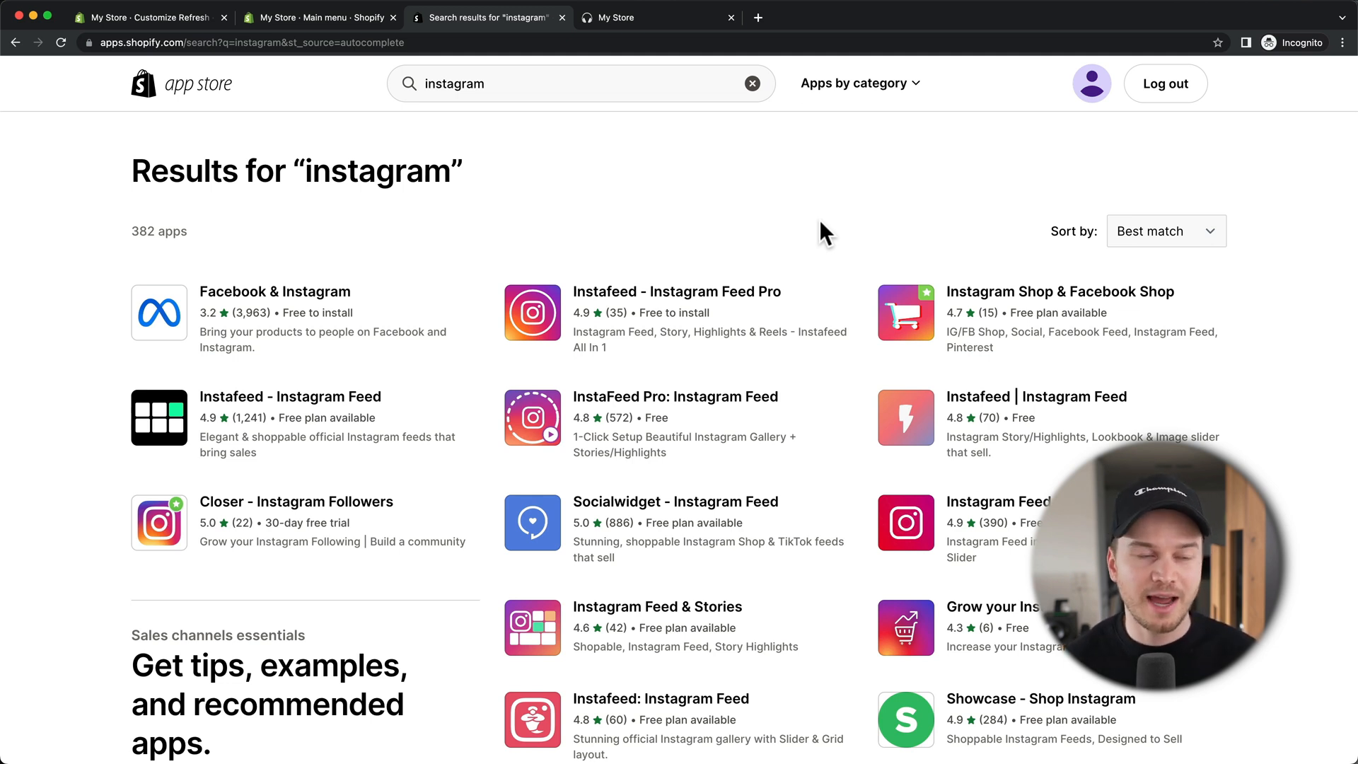
pyautogui.click(292, 403)
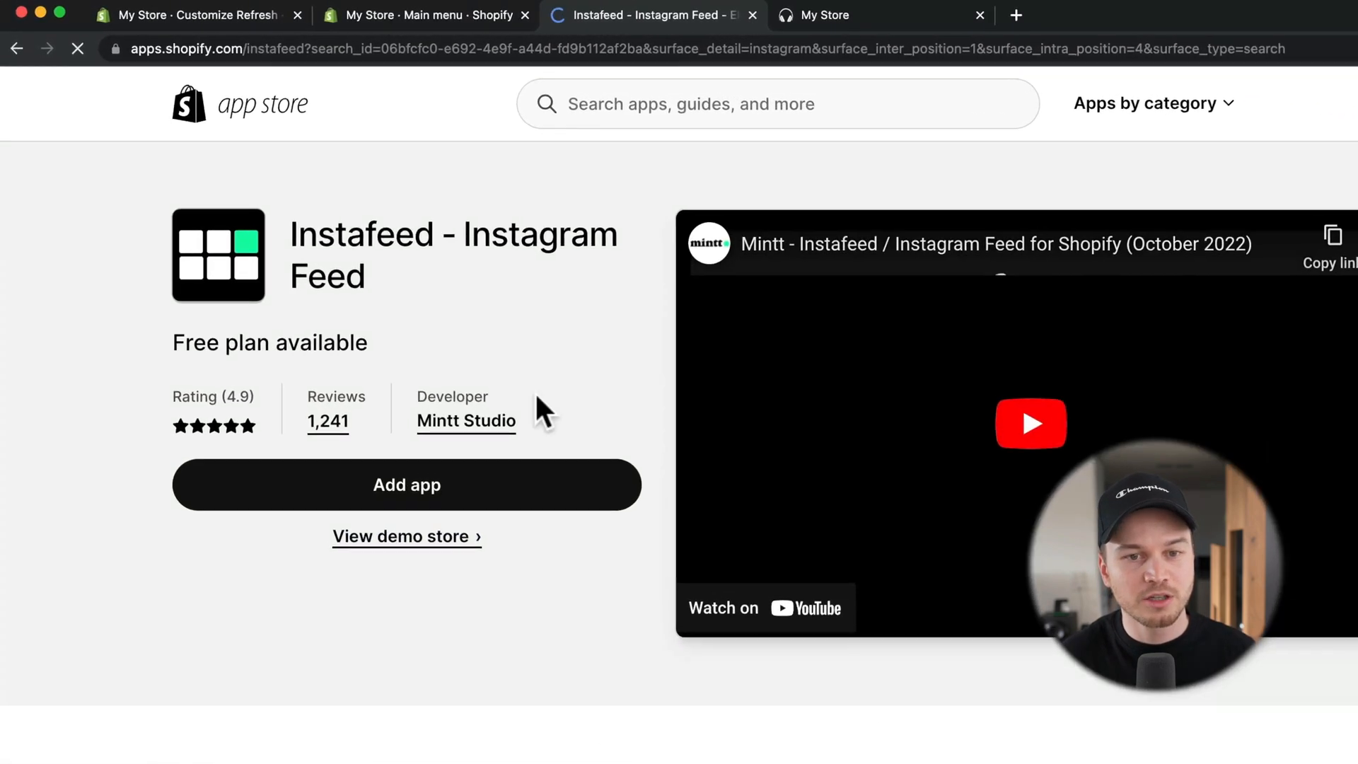
pyautogui.click(303, 382)
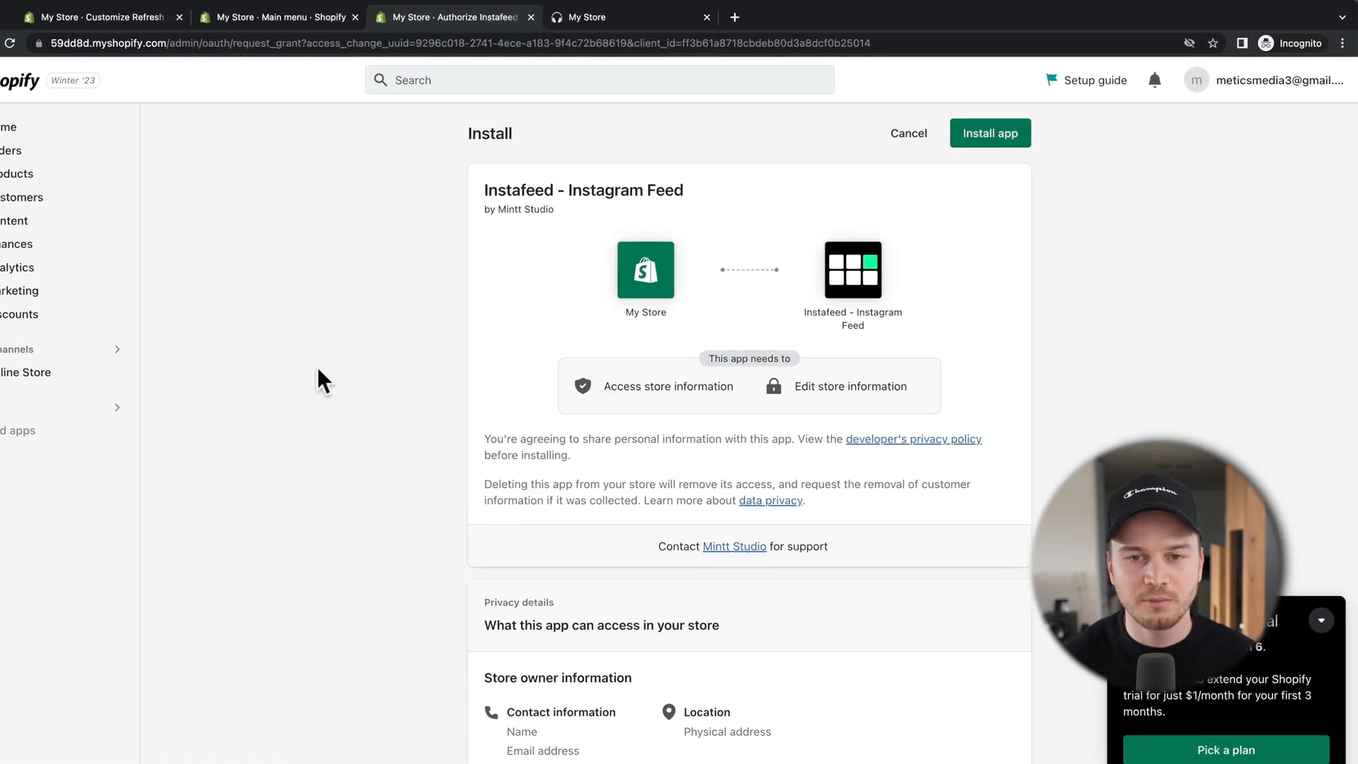
# Step: Approve installing Instafeed - Instagram Feed, then go back to the theme editor
pyautogui.click(997, 135)
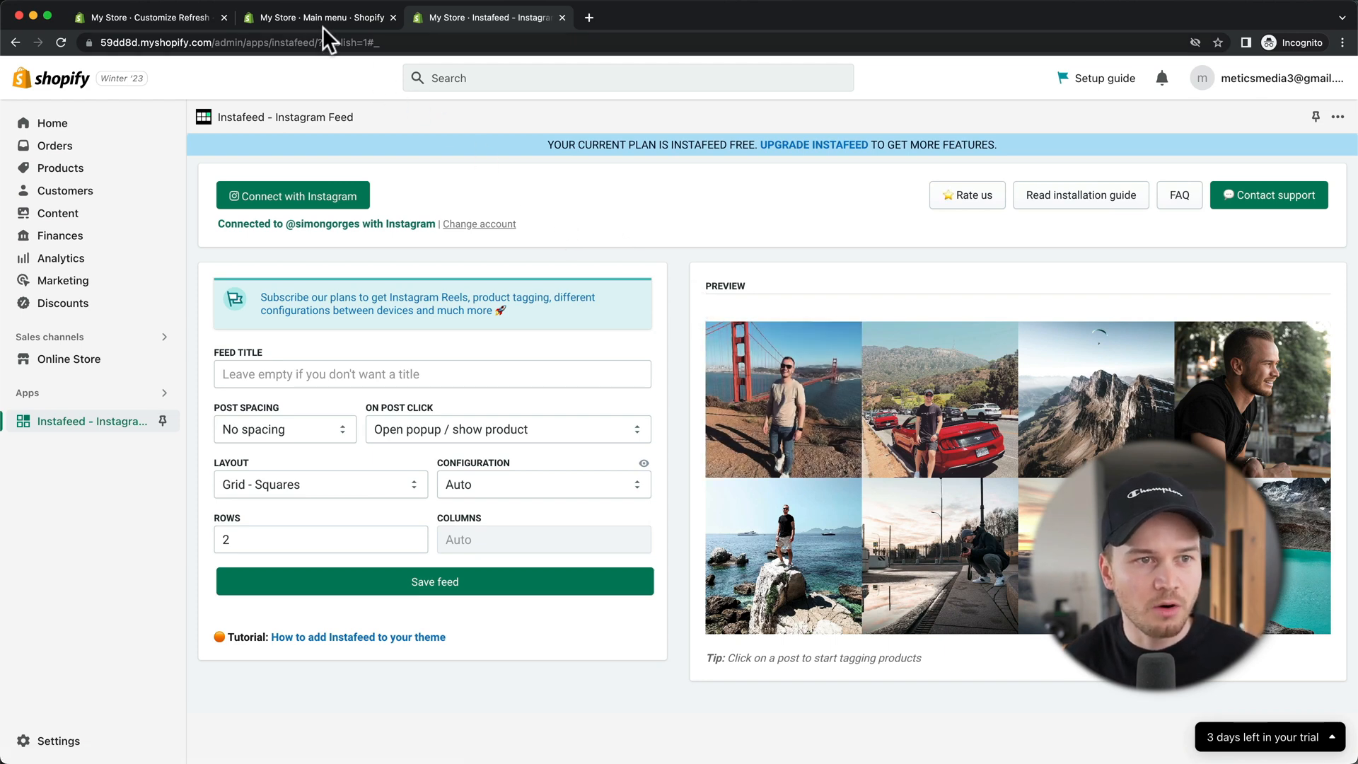
pyautogui.click(164, 17)
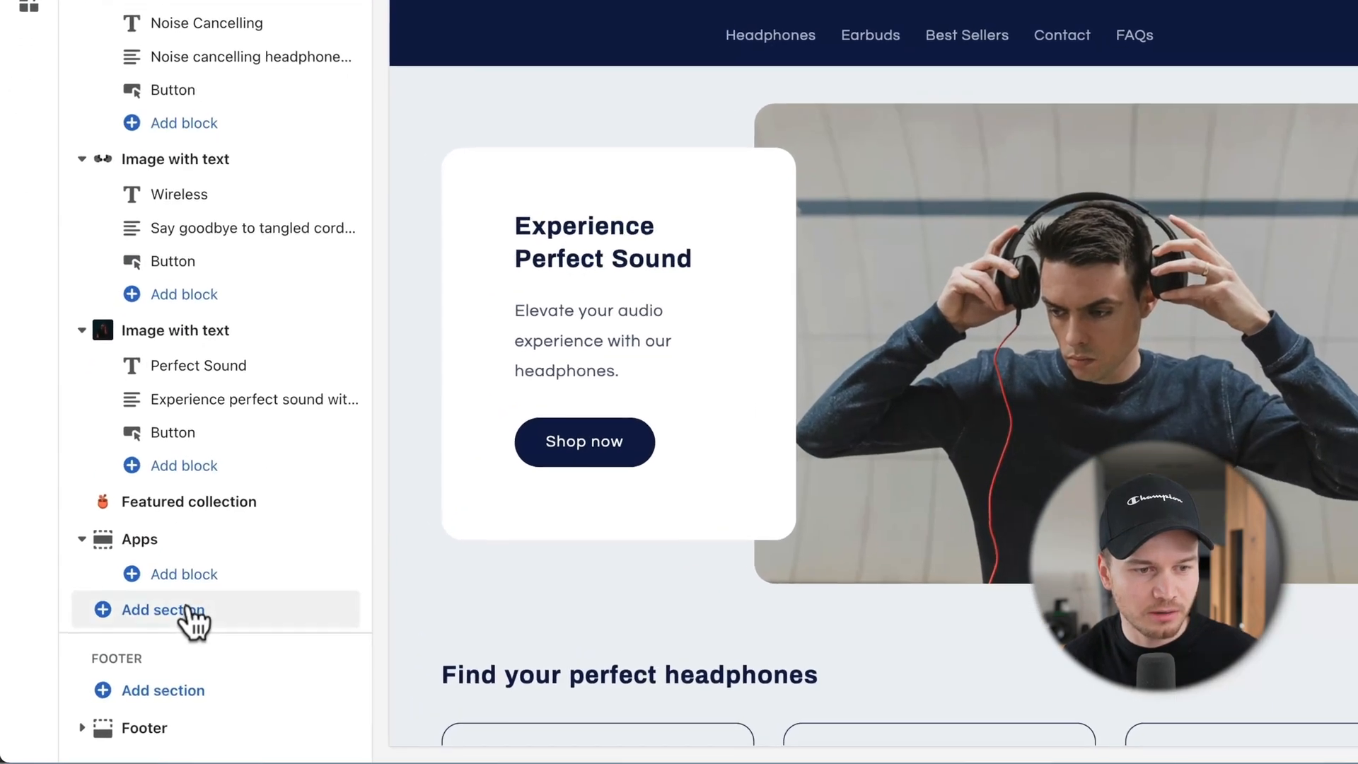
# Step: Add an Instafeed App section under Apps on the home page template
pyautogui.click(142, 651)
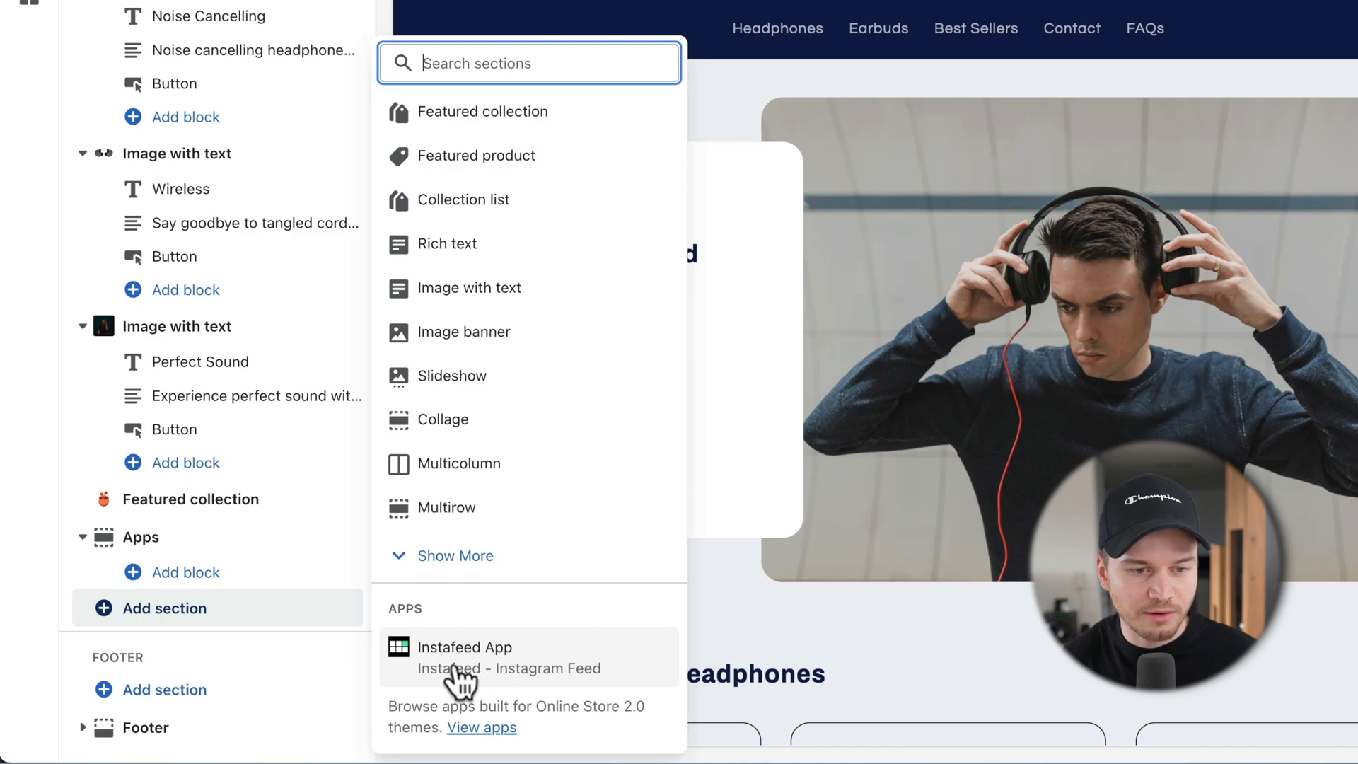
pyautogui.click(554, 664)
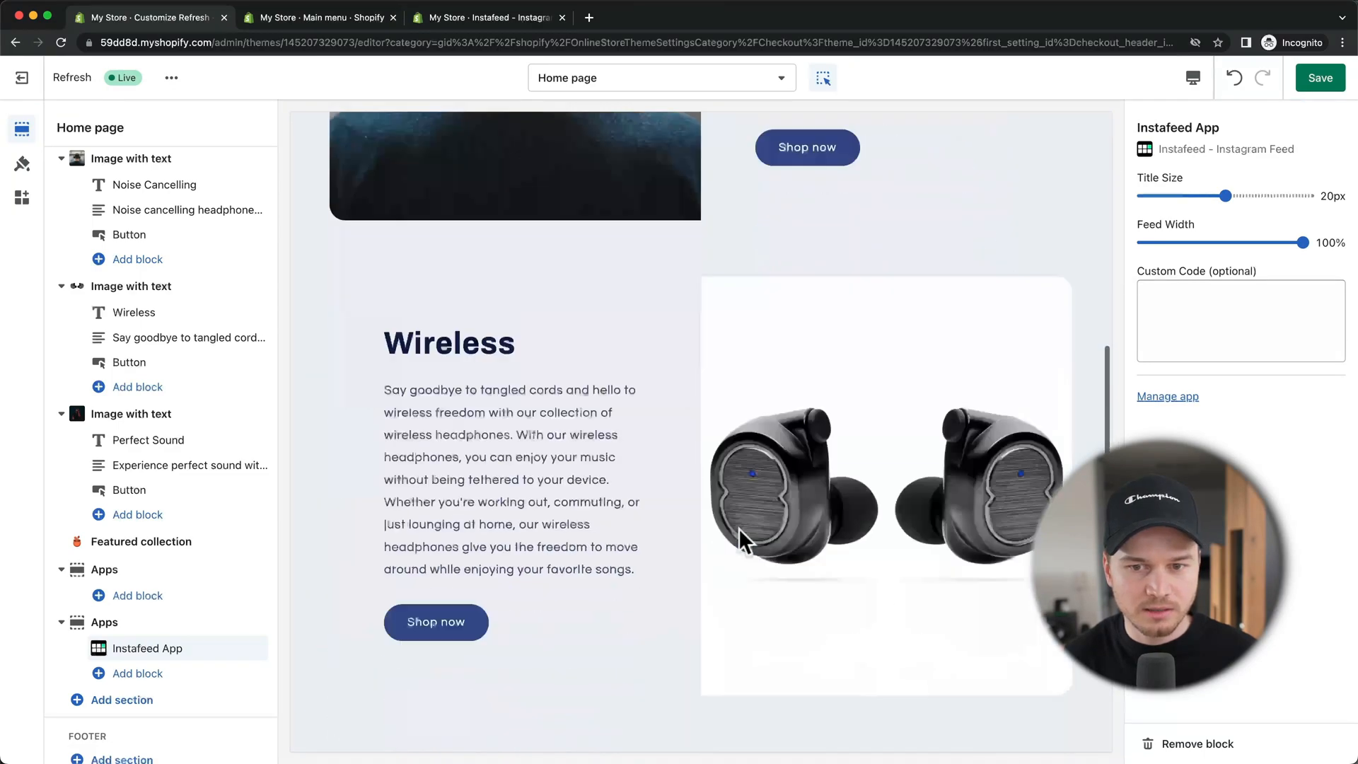
pyautogui.scroll(2, 783, 520)
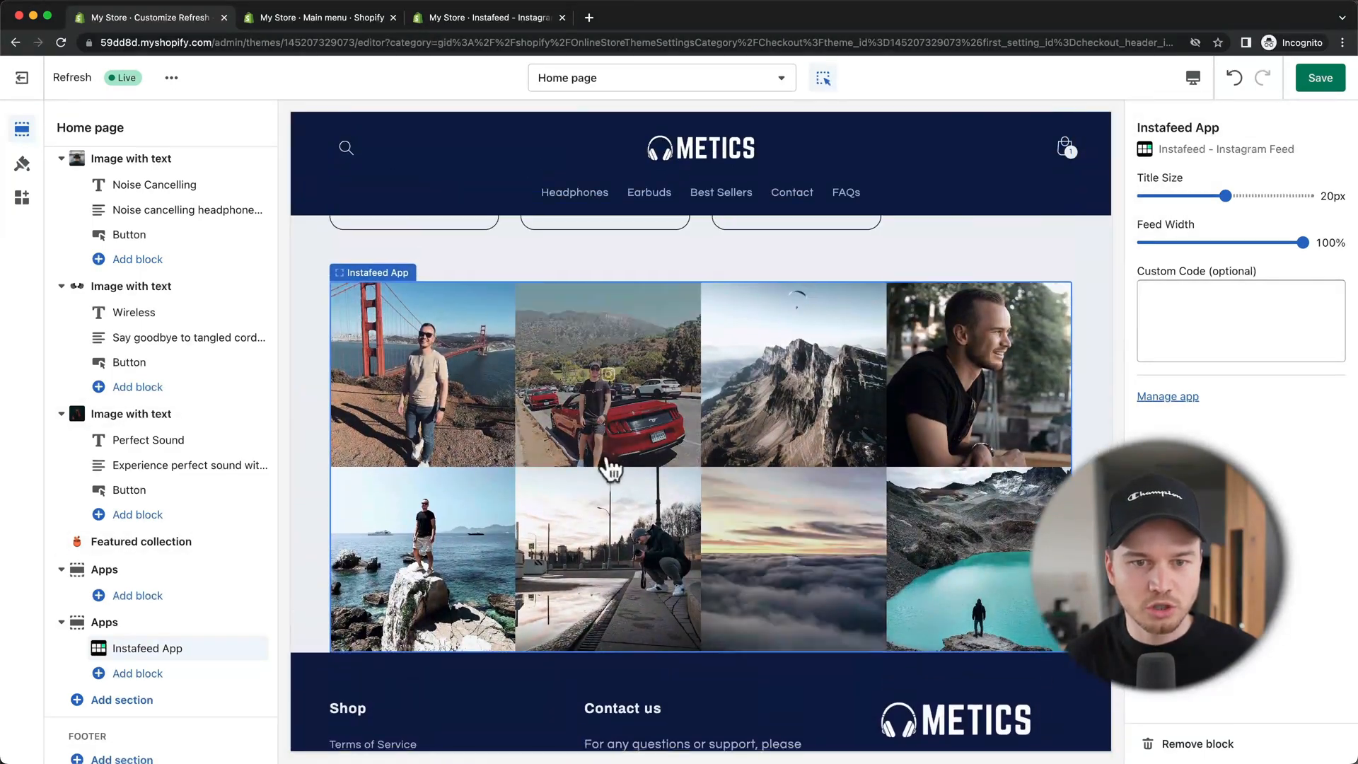
pyautogui.scroll(1, 691, 383)
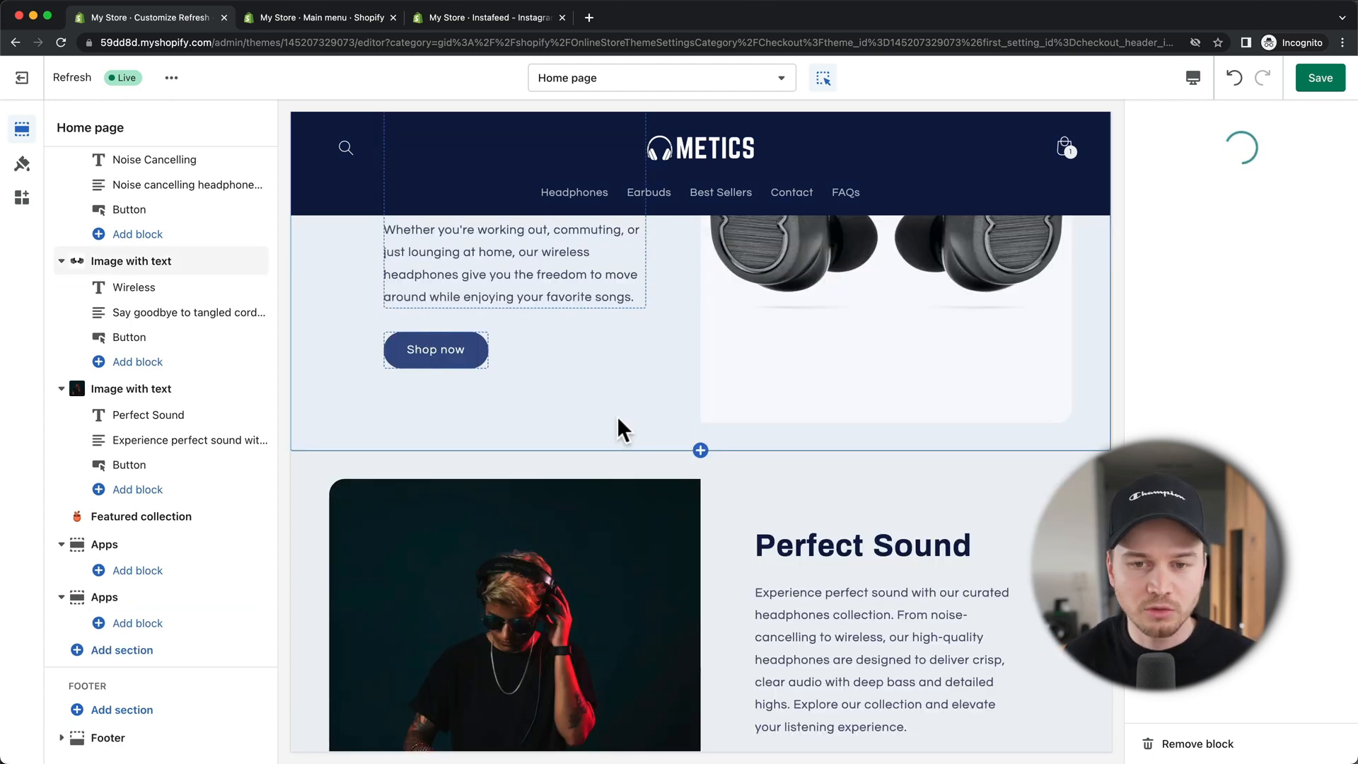
pyautogui.scroll(10, 707, 403)
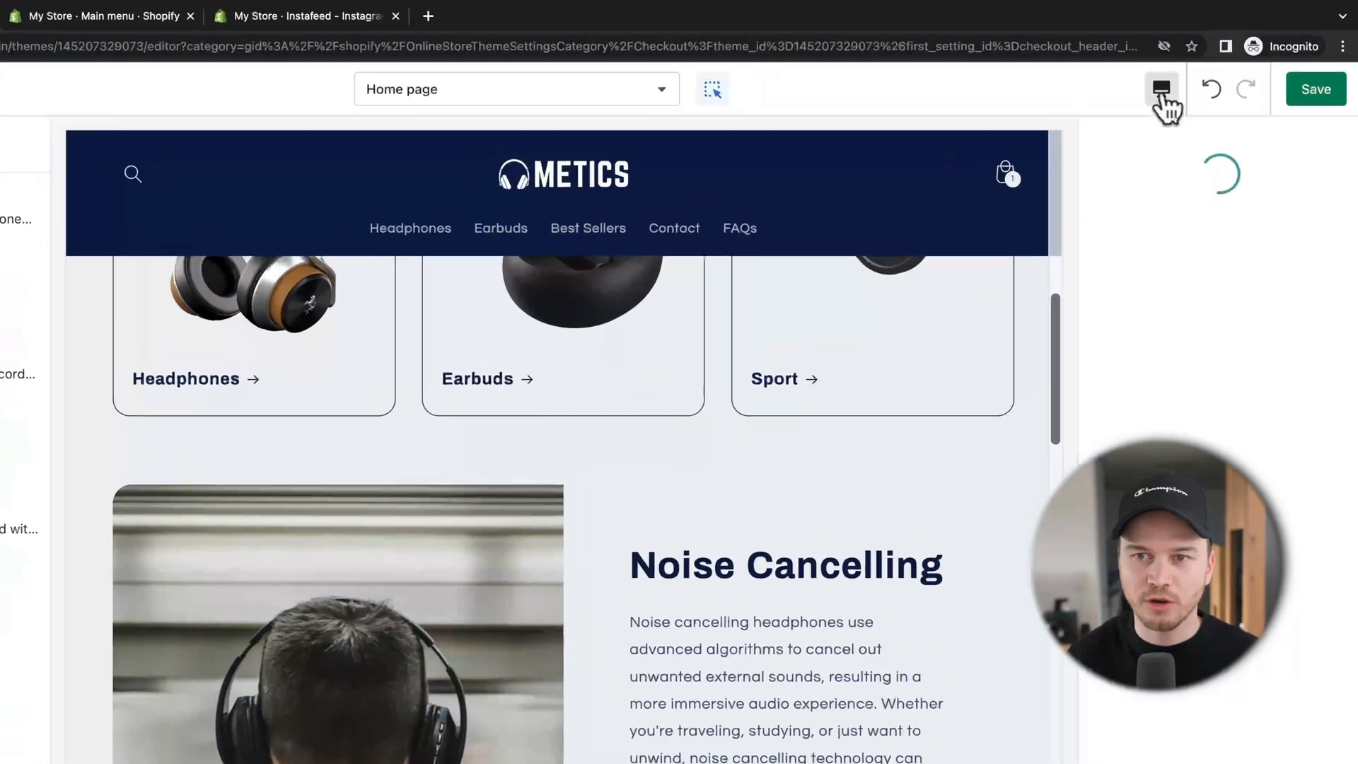
# Step: Switch the editor preview to Mobile and scroll through the home page
pyautogui.click(1164, 99)
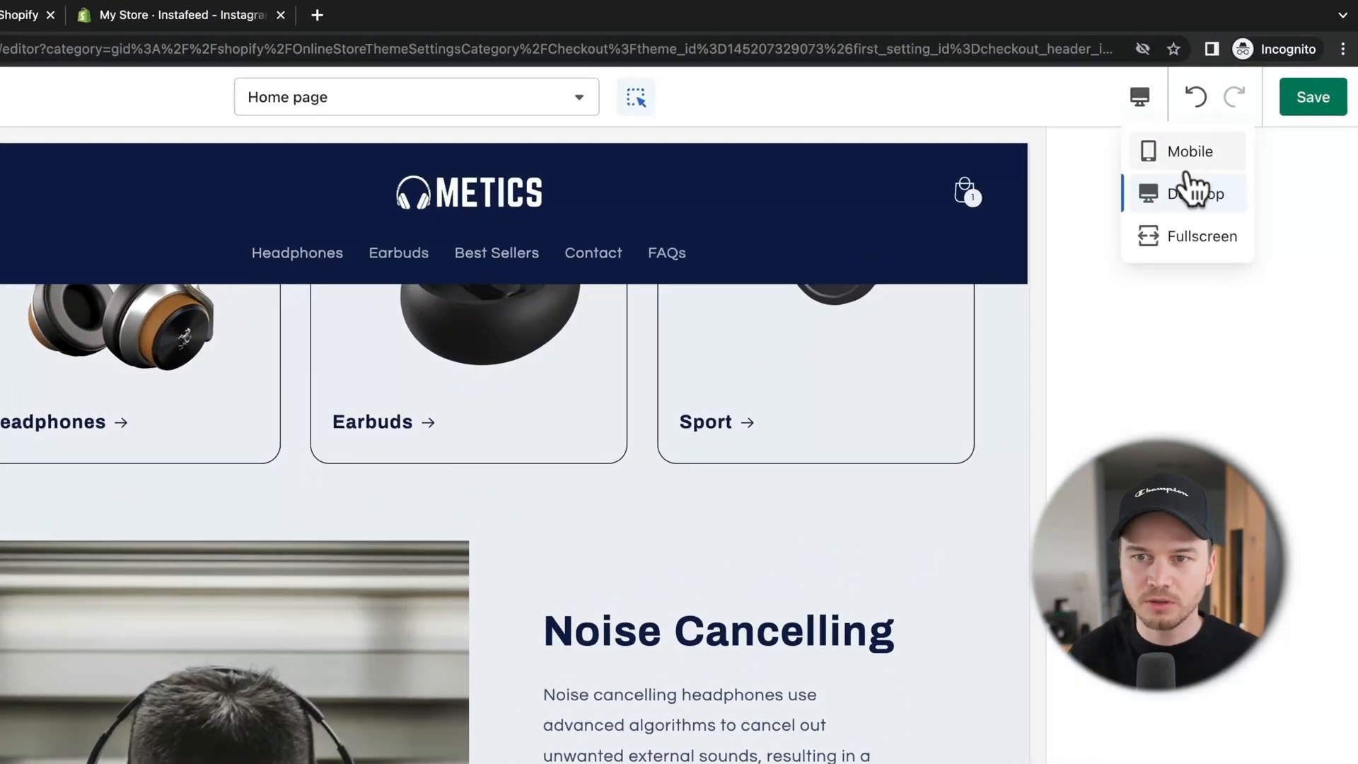
pyautogui.click(1192, 154)
pyautogui.scroll(5, 412, 515)
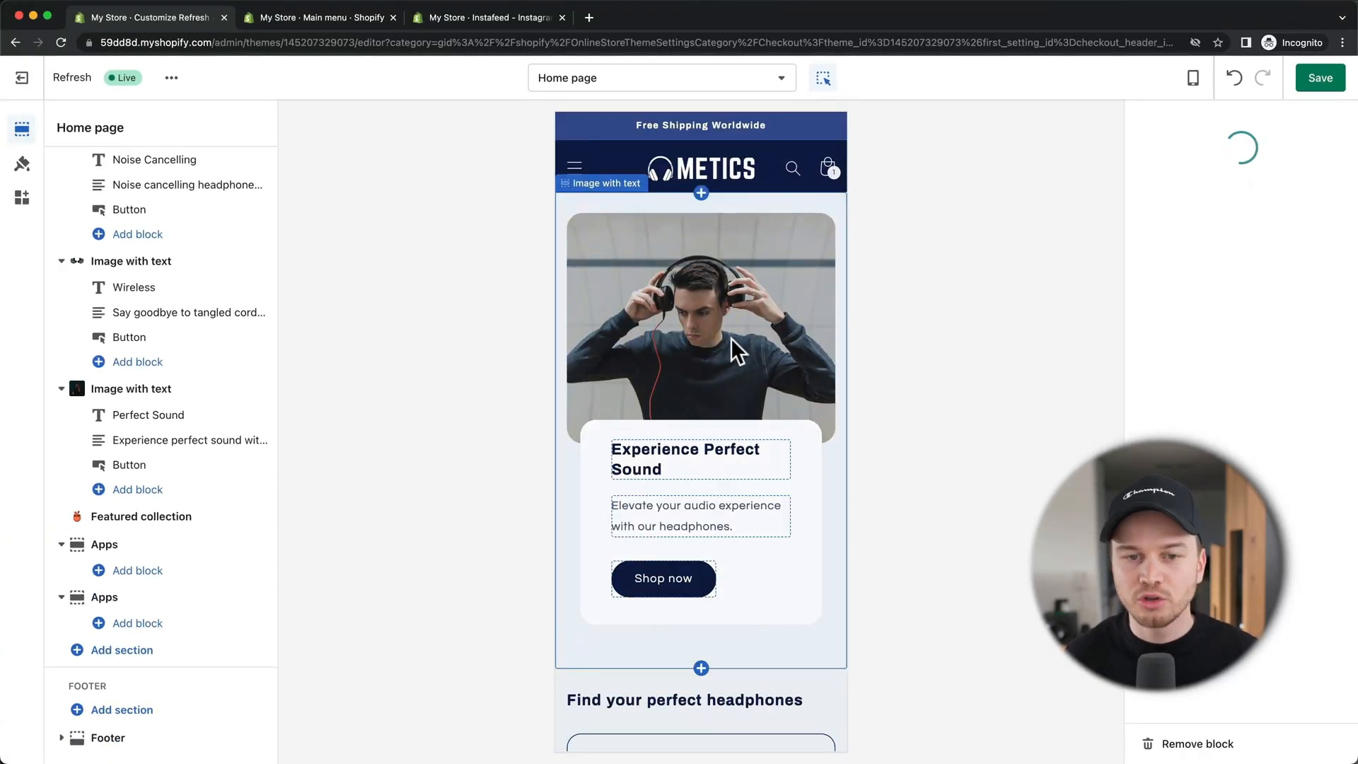
pyautogui.scroll(-3, 731, 337)
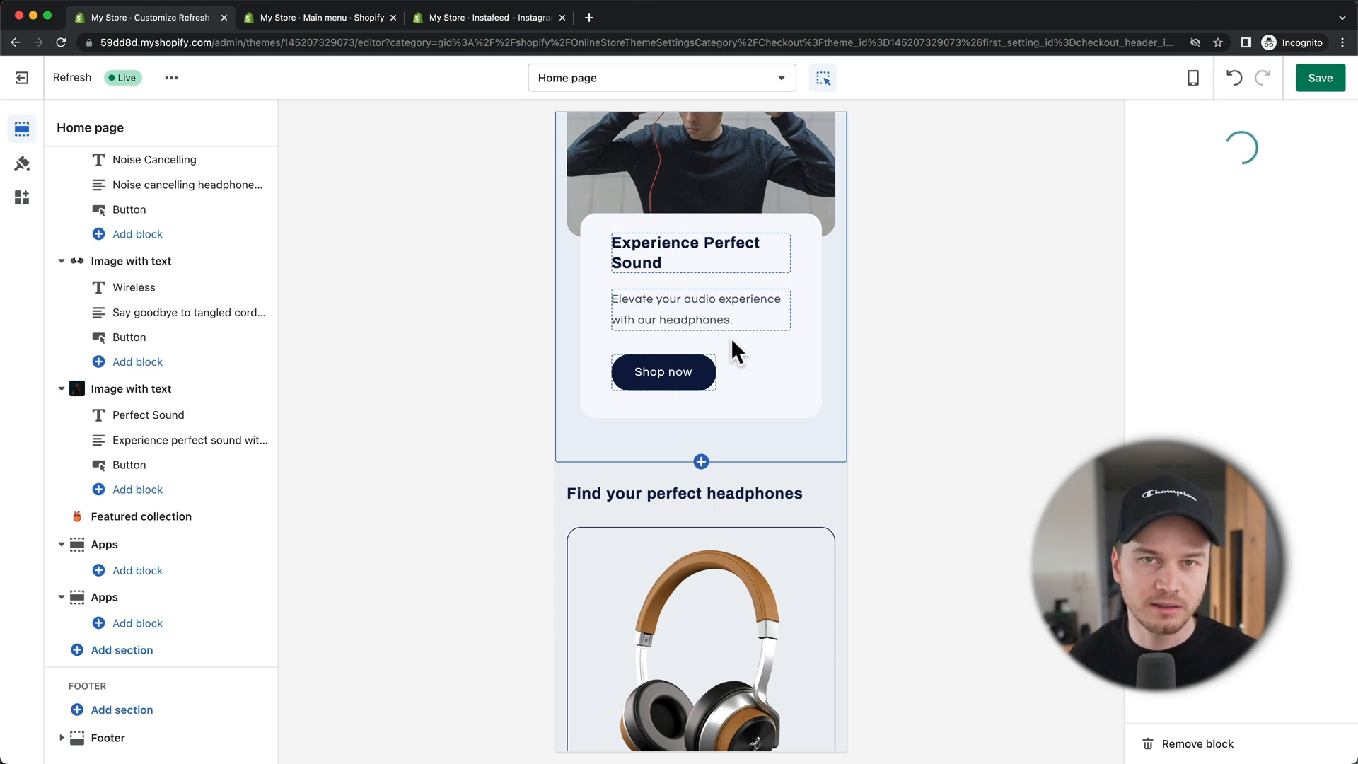
pyautogui.scroll(-10, 731, 338)
pyautogui.scroll(-10, 729, 340)
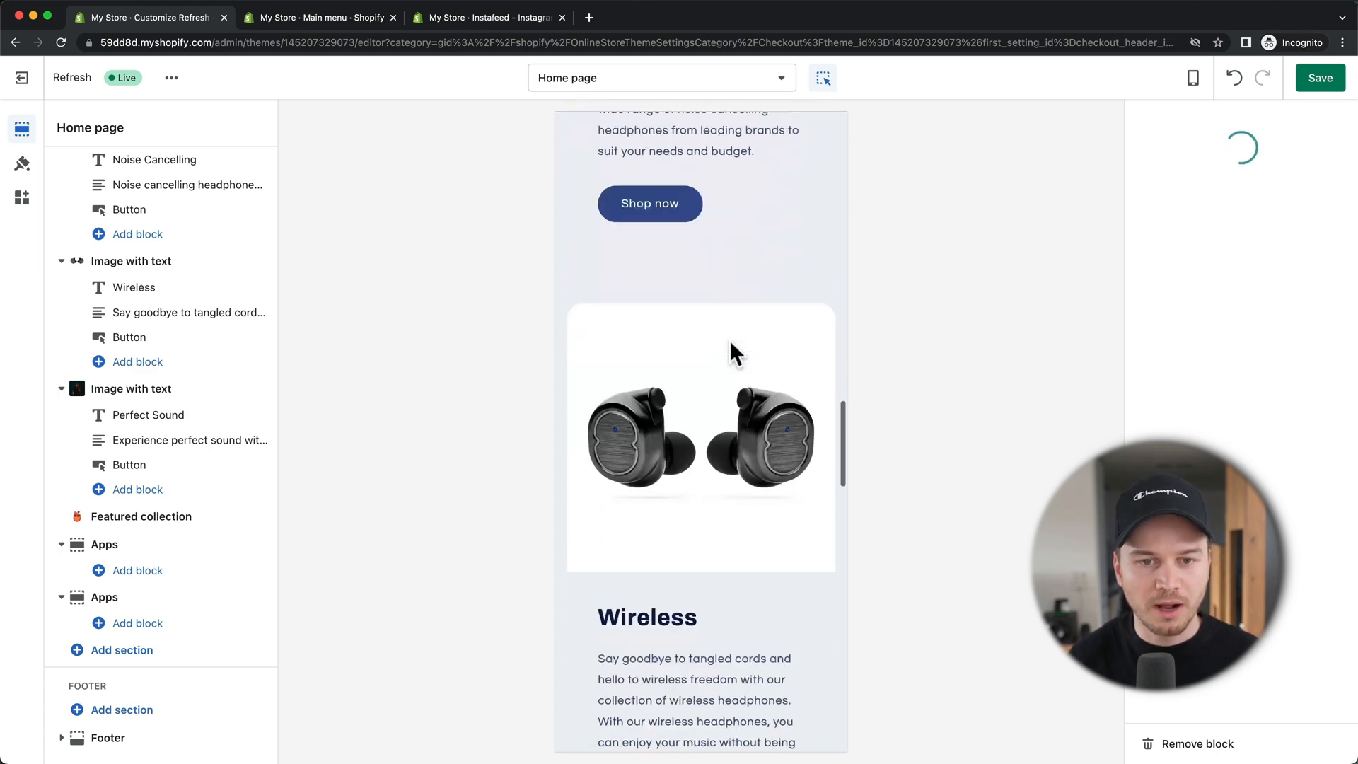
pyautogui.scroll(15, 729, 339)
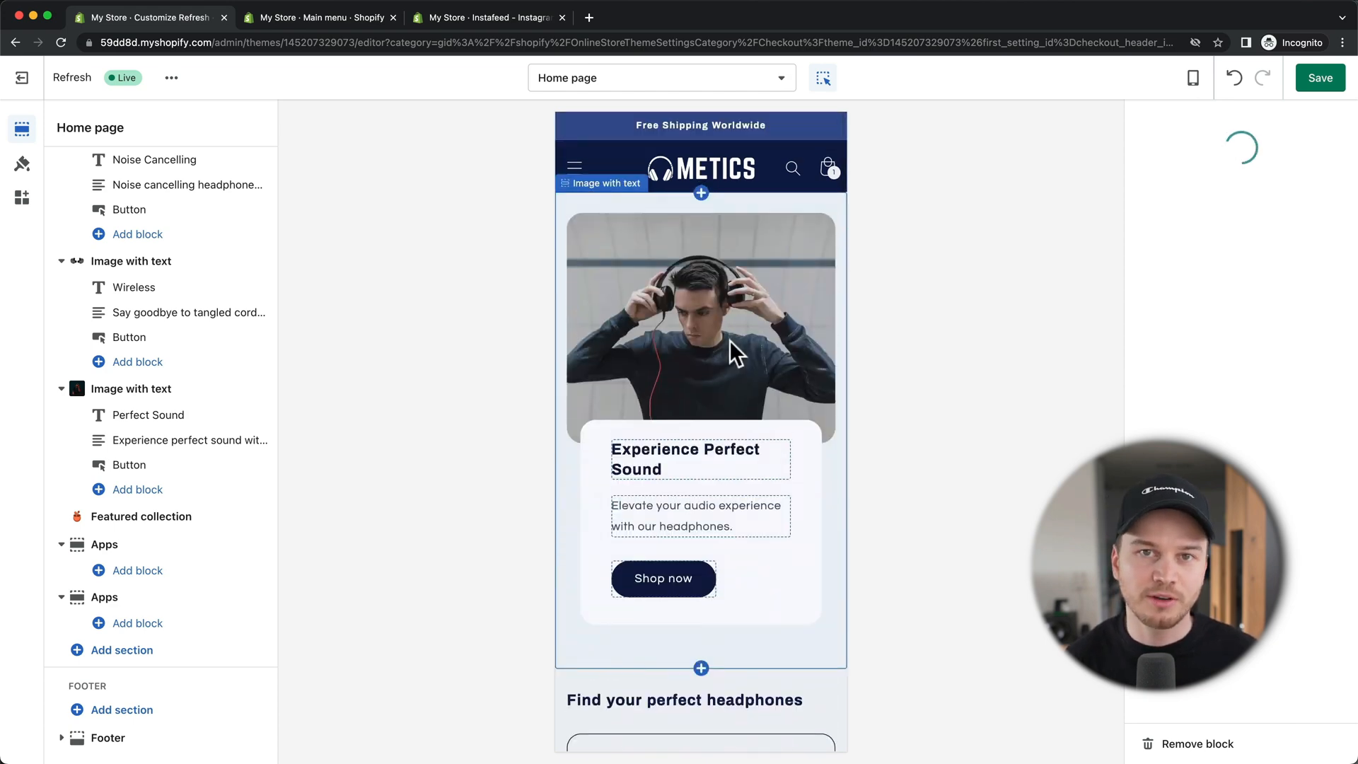
# Step: Set the Experience Perfect Sound image-with-text section's mobile content alignment to Center
pyautogui.click(800, 546)
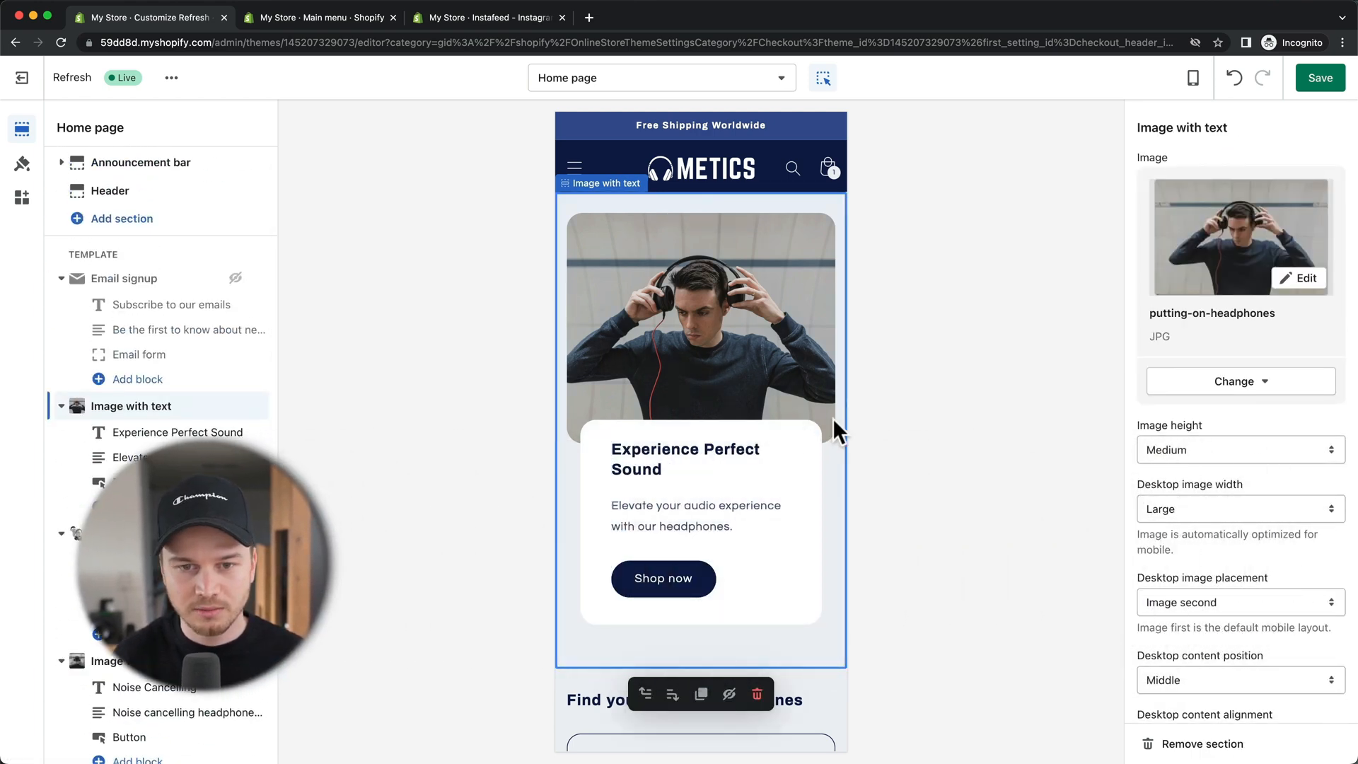
pyautogui.scroll(-5, 1252, 443)
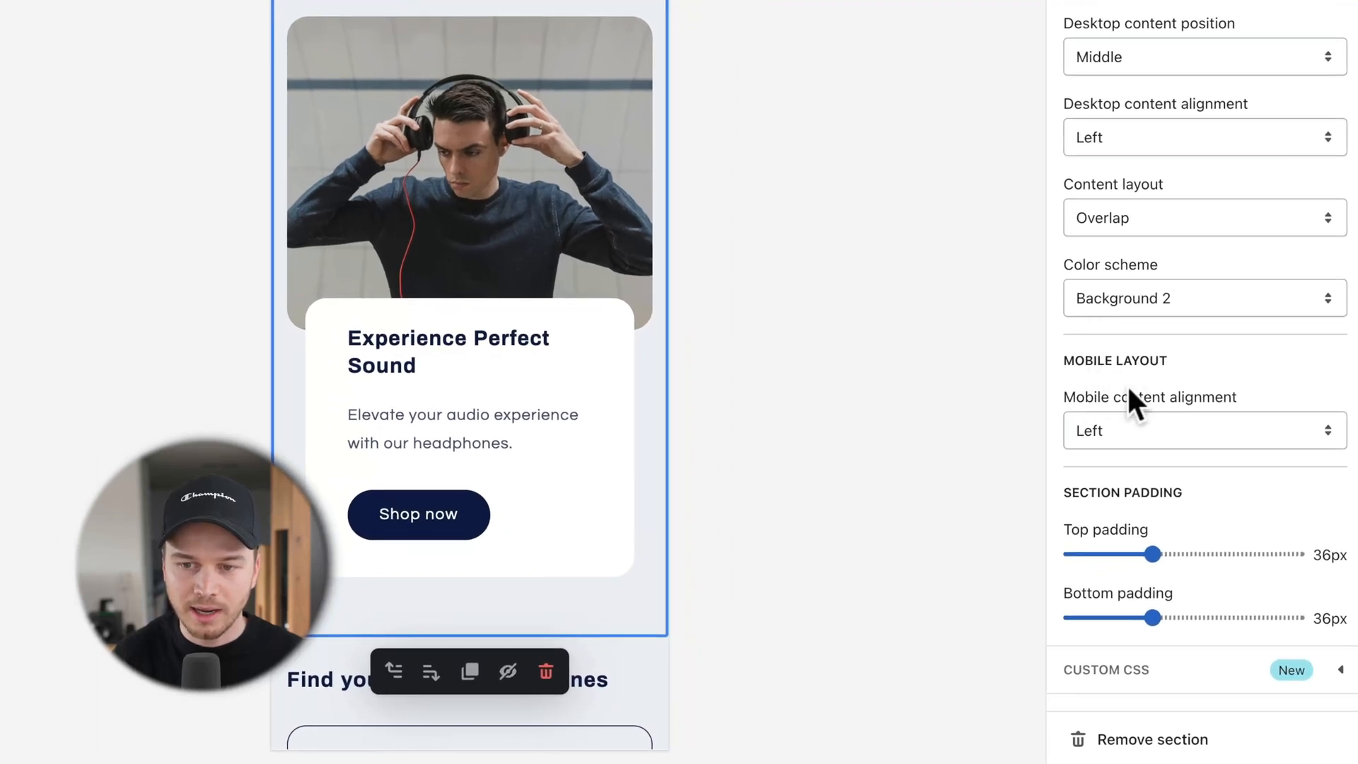
pyautogui.click(1156, 430)
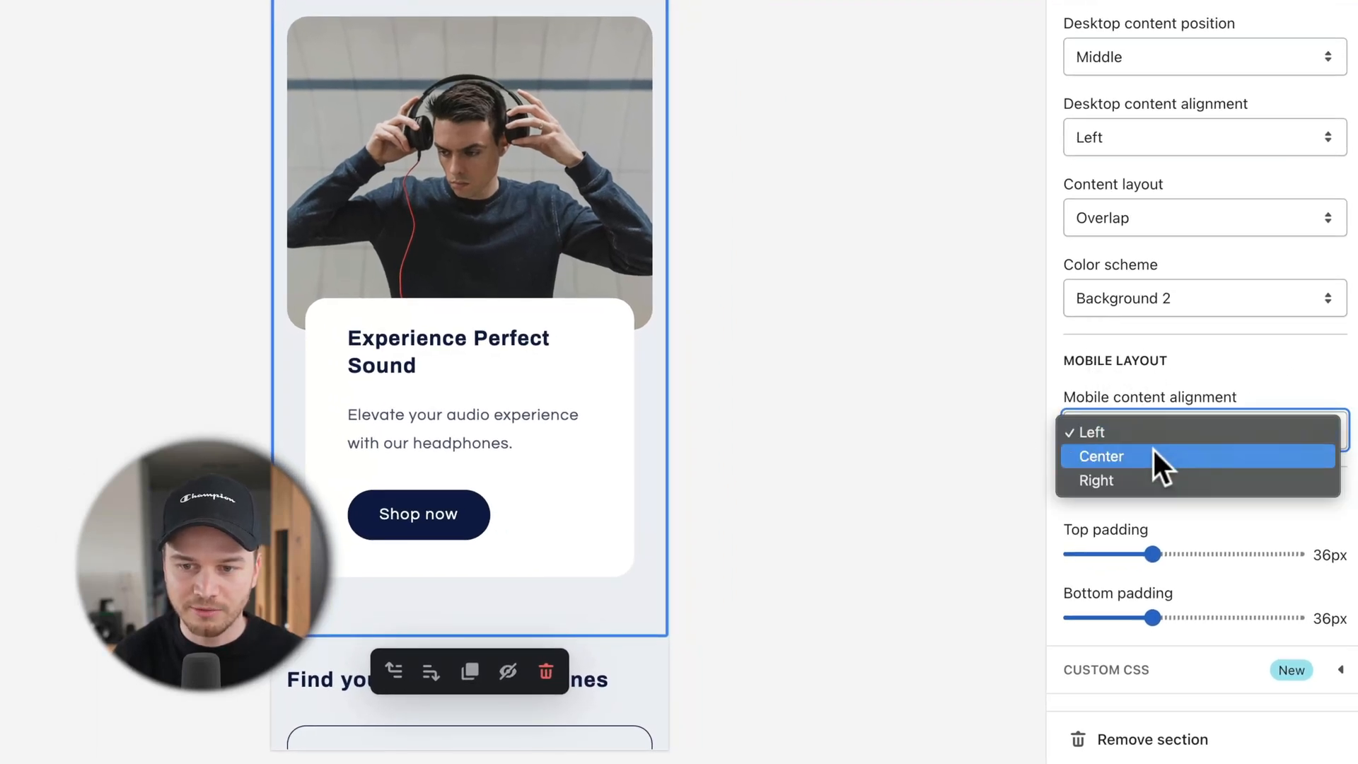
pyautogui.click(1152, 456)
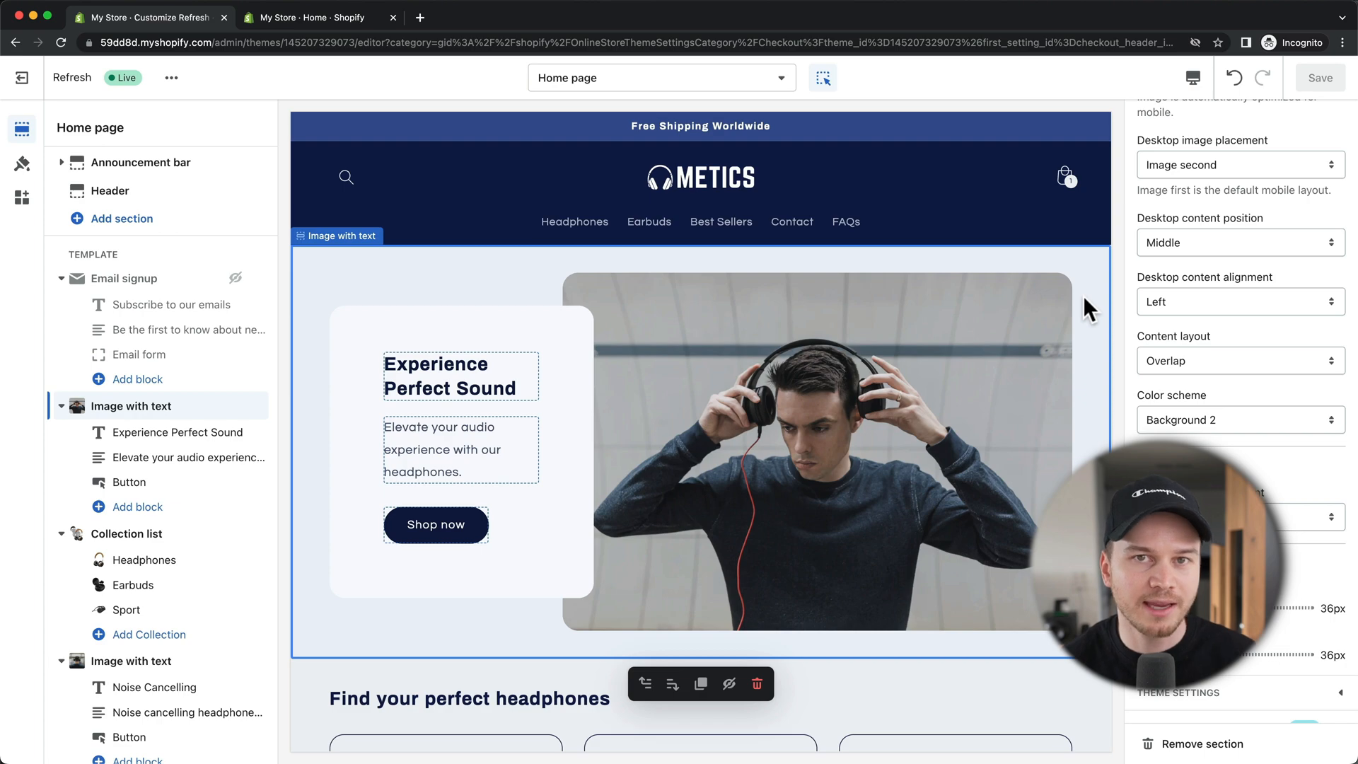
# Step: In Online Store Preferences, enter 'Metics Headphones' as the homepage title and 'a' as the meta description
pyautogui.click(322, 19)
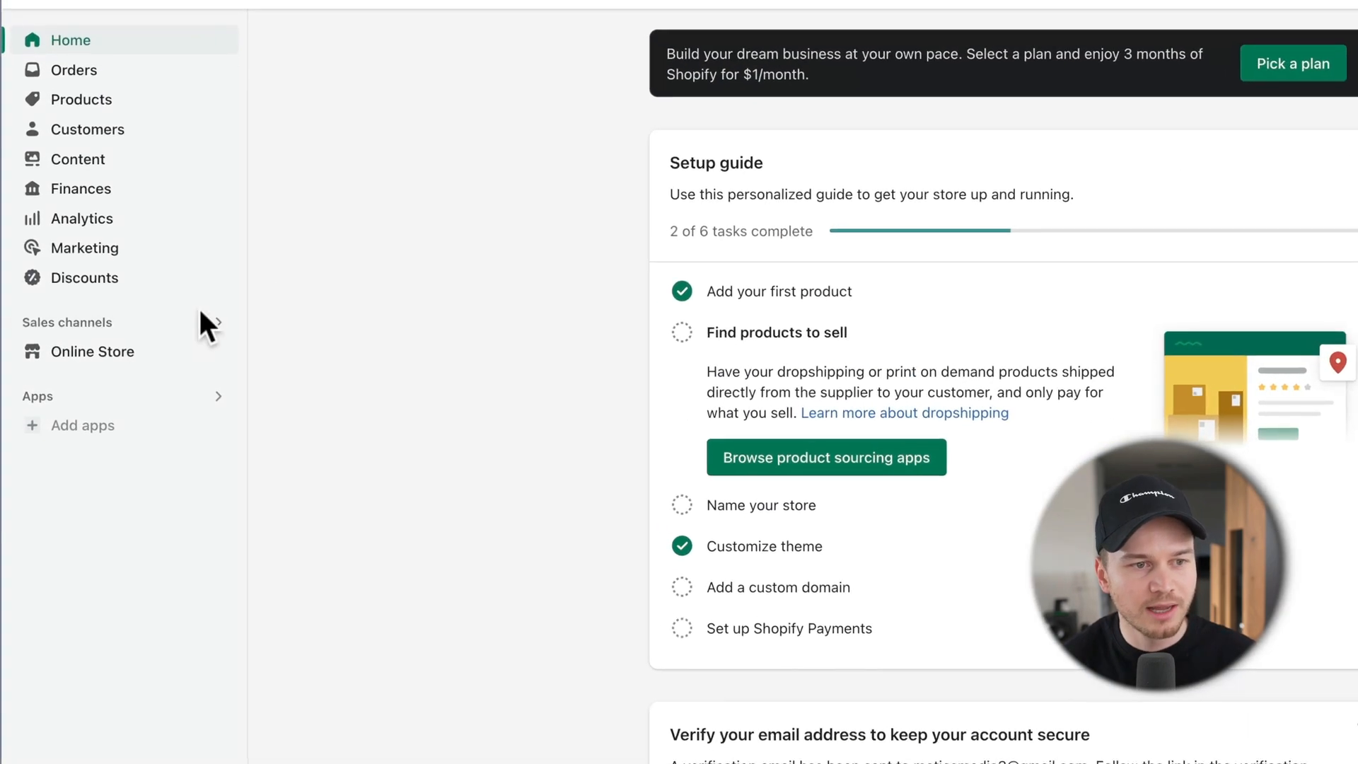
pyautogui.click(121, 353)
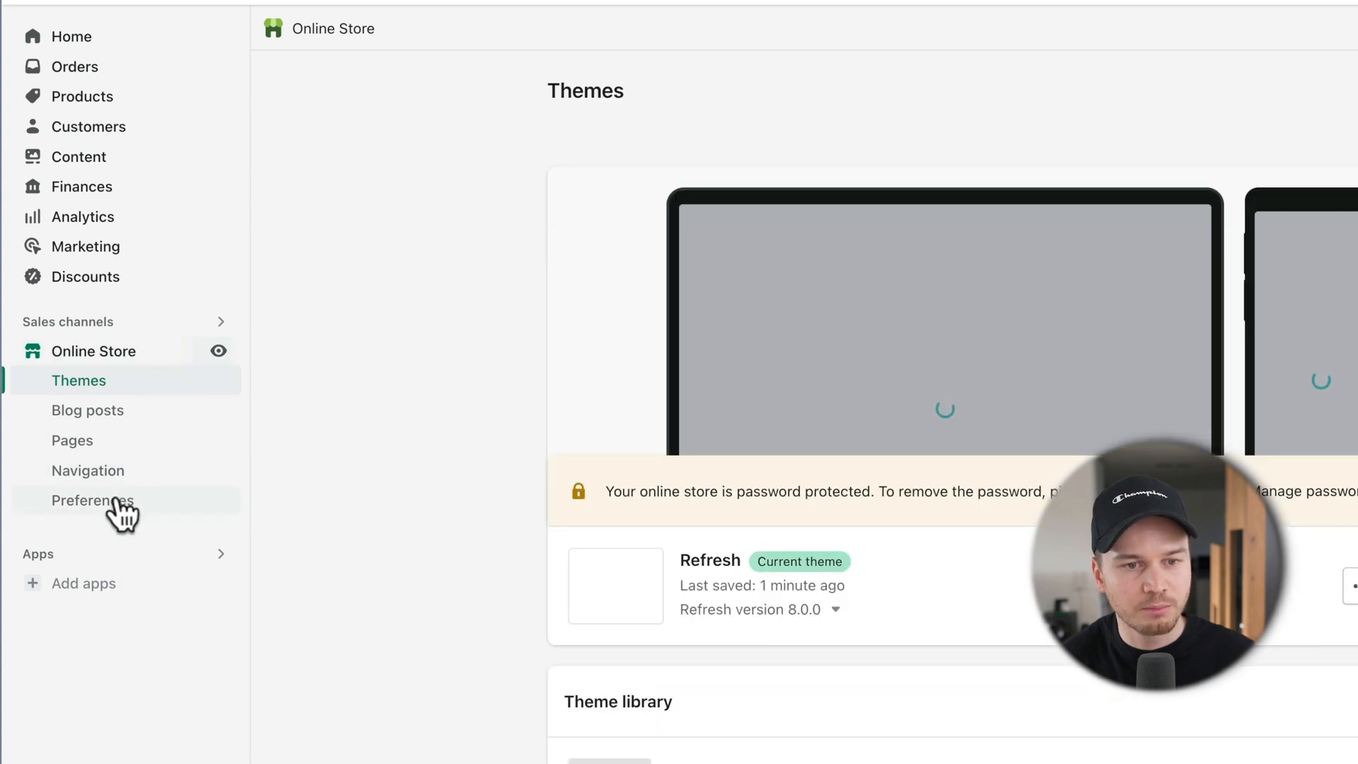
pyautogui.click(131, 495)
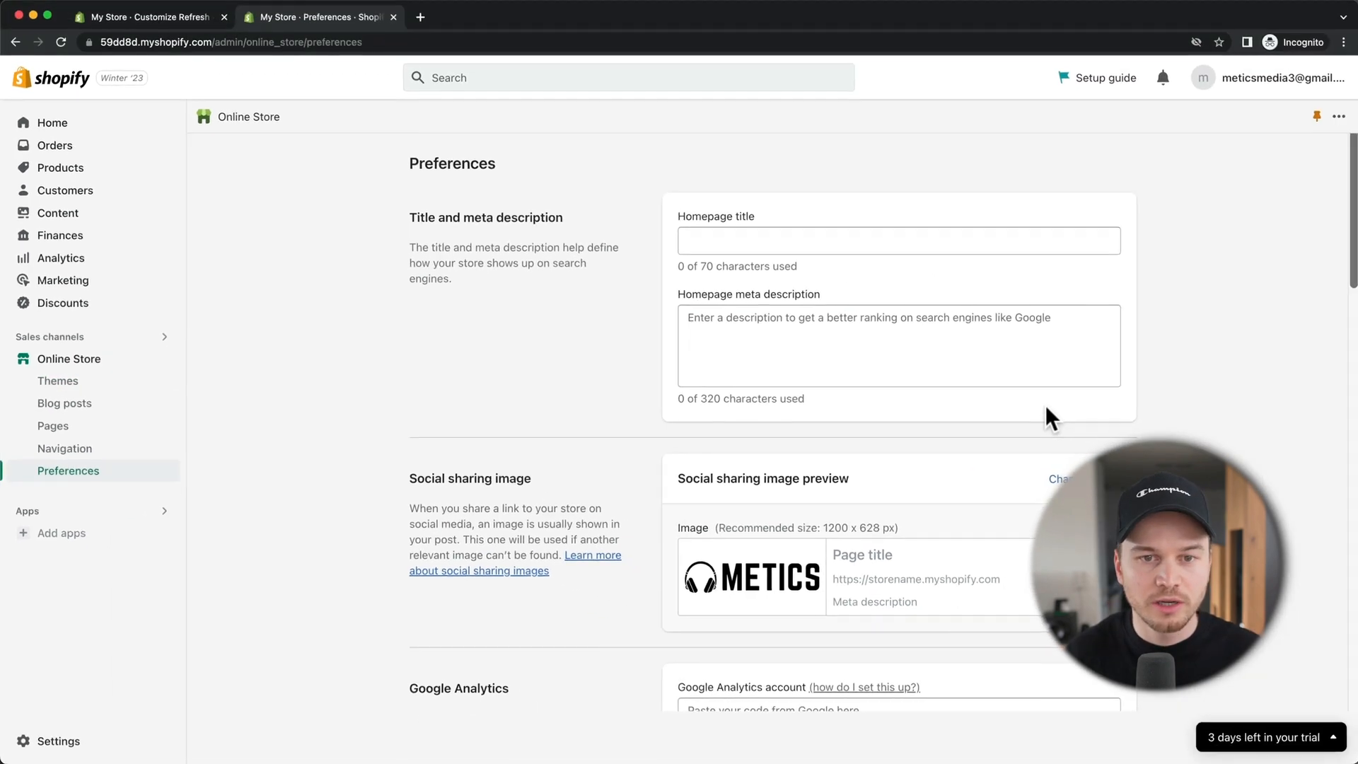
pyautogui.click(782, 241)
pyautogui.write('Metics Headphones')
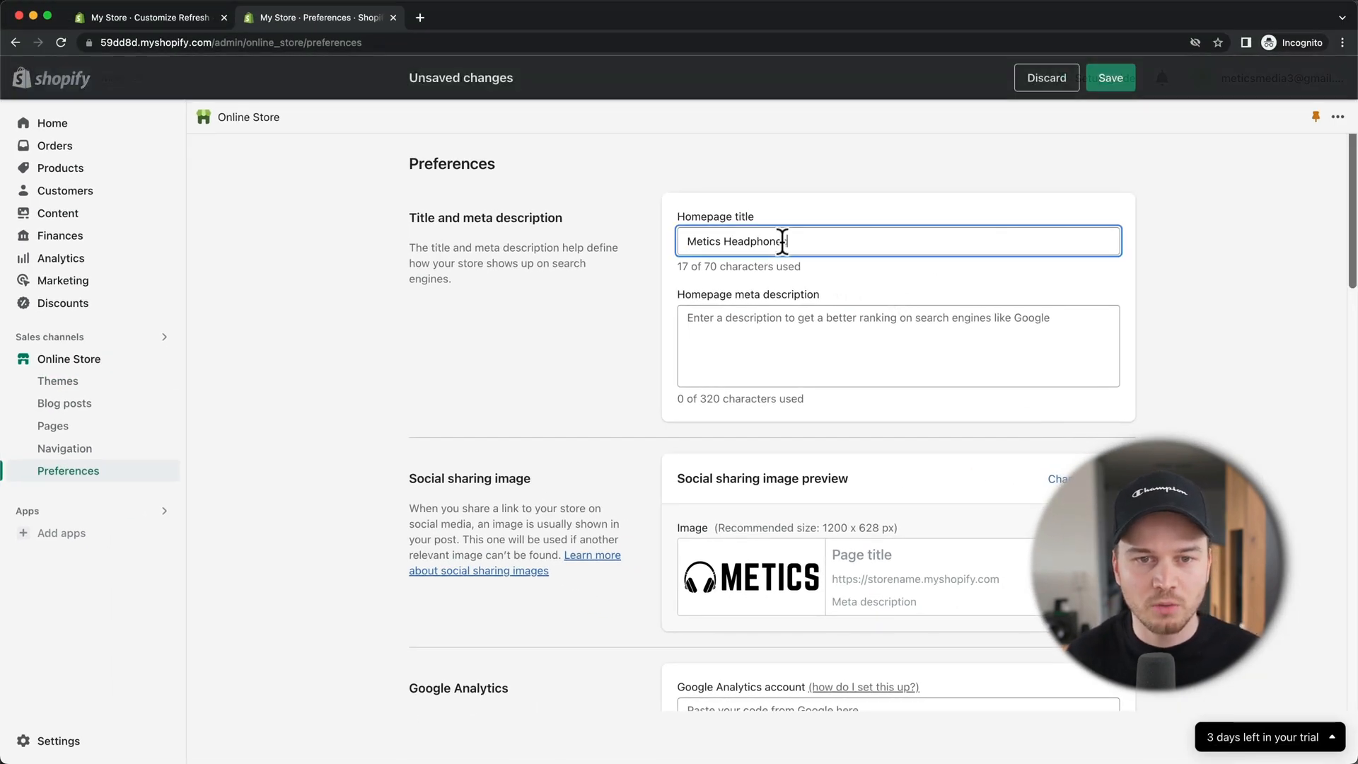
pyautogui.click(782, 317)
pyautogui.write('abc')
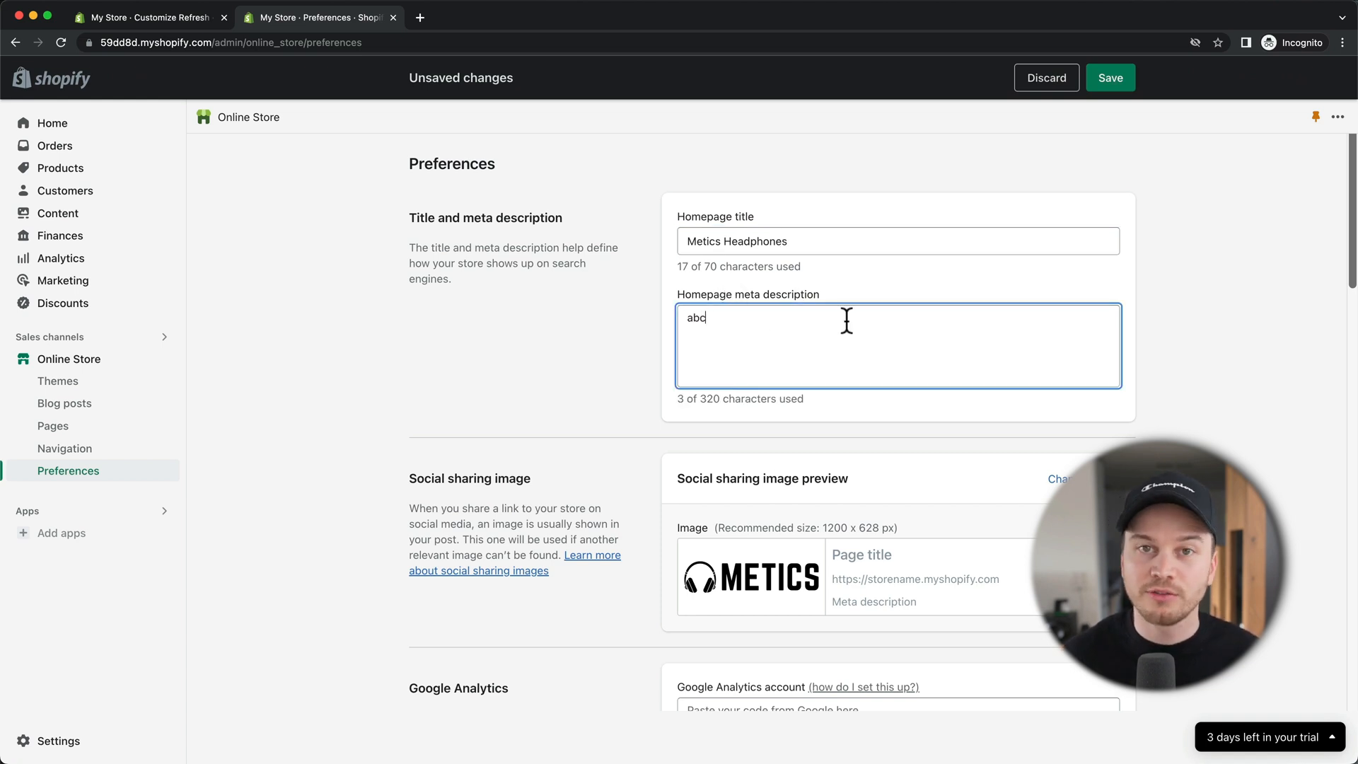
pyautogui.scroll(-15, 847, 320)
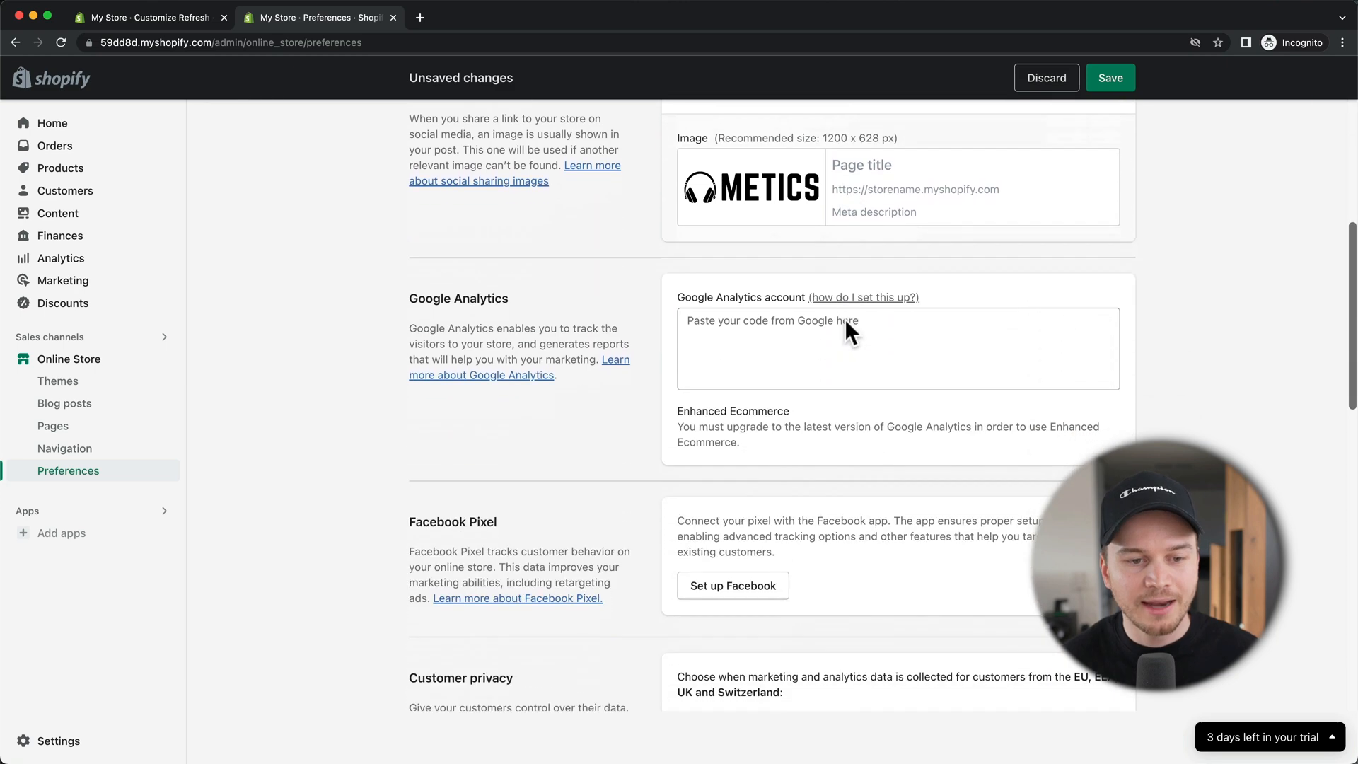
pyautogui.scroll(-5, 783, 342)
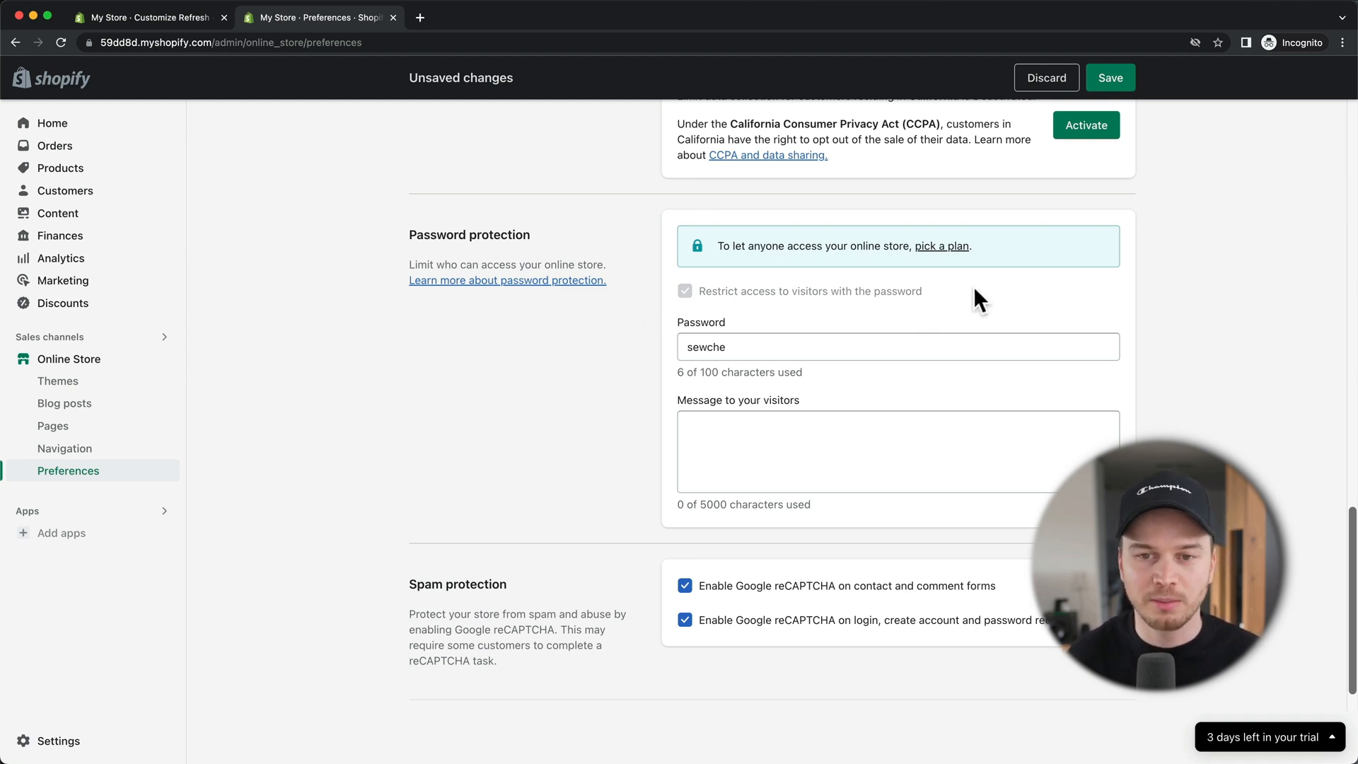
# Step: Save the homepage title, then choose the Basic Shopify plan with monthly billing
pyautogui.click(1119, 81)
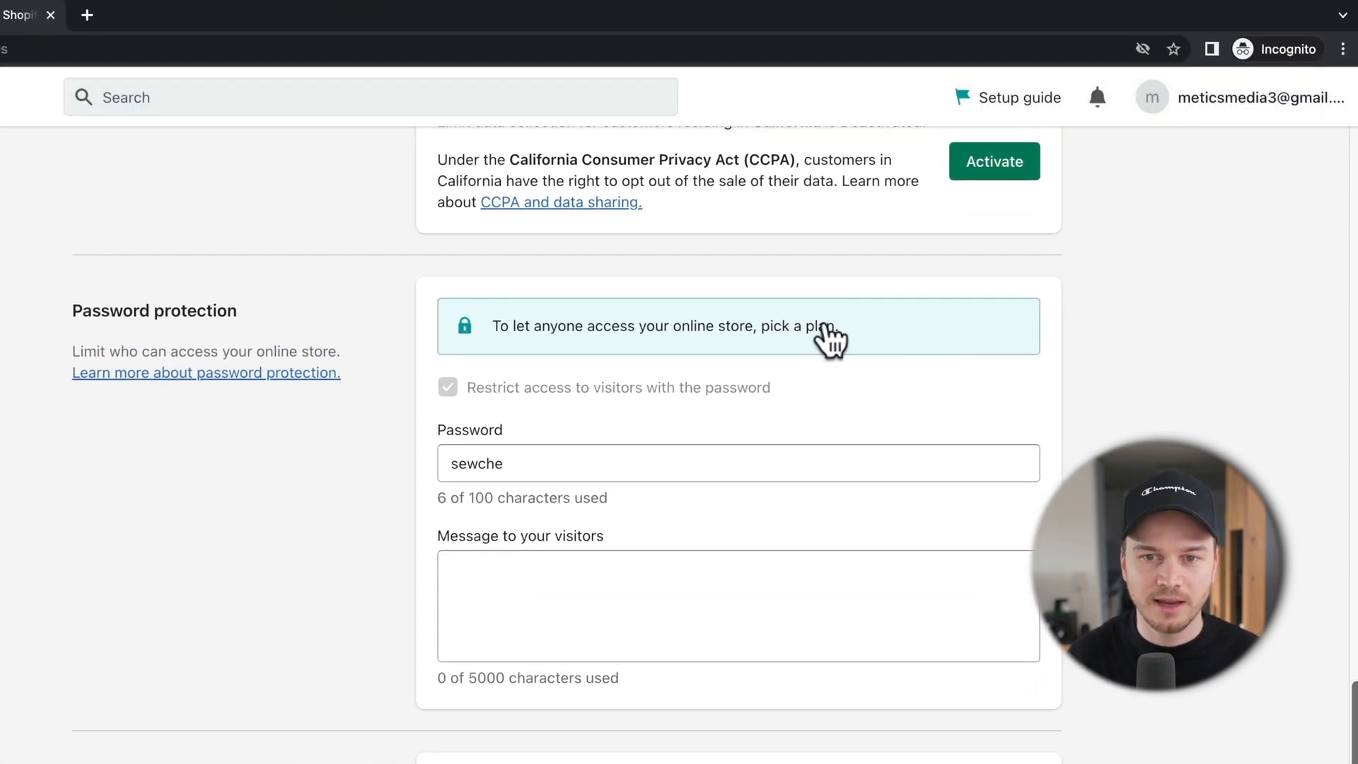
pyautogui.click(785, 326)
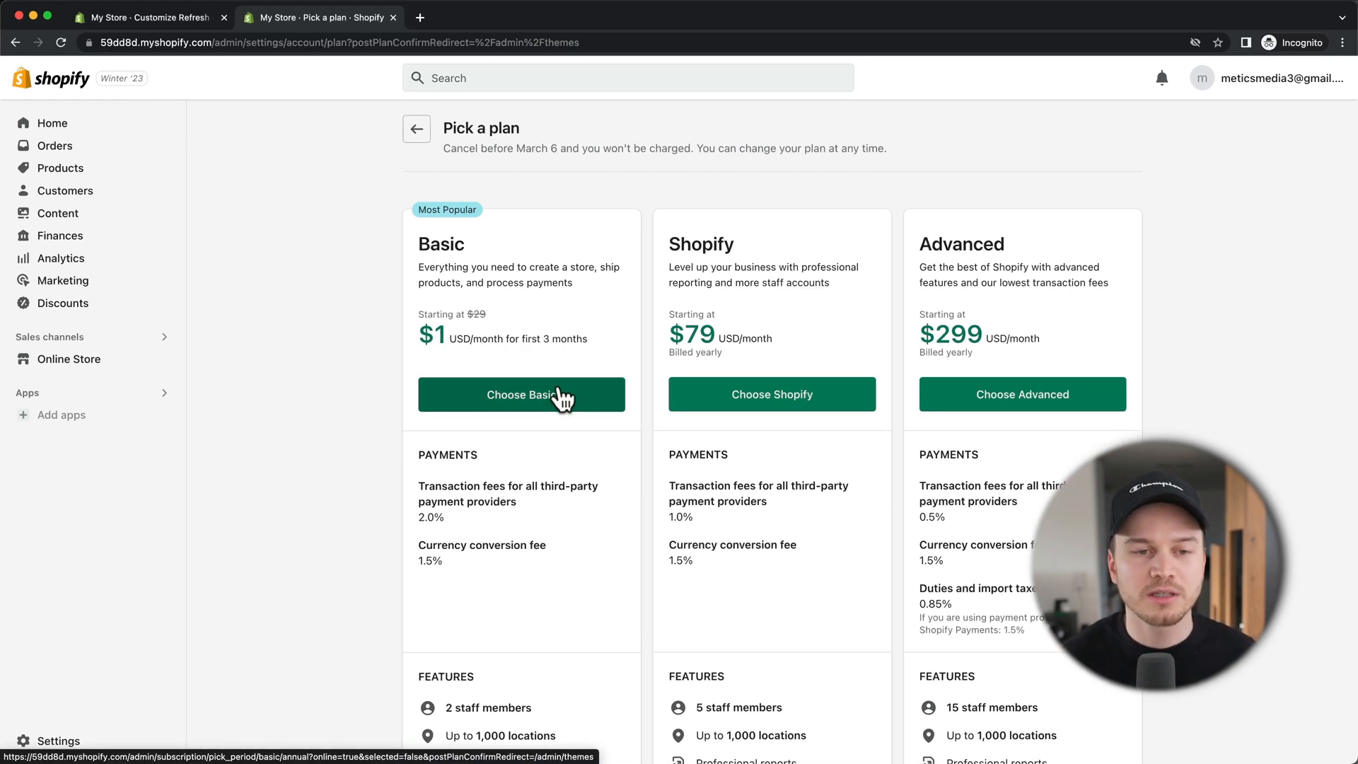
pyautogui.click(535, 415)
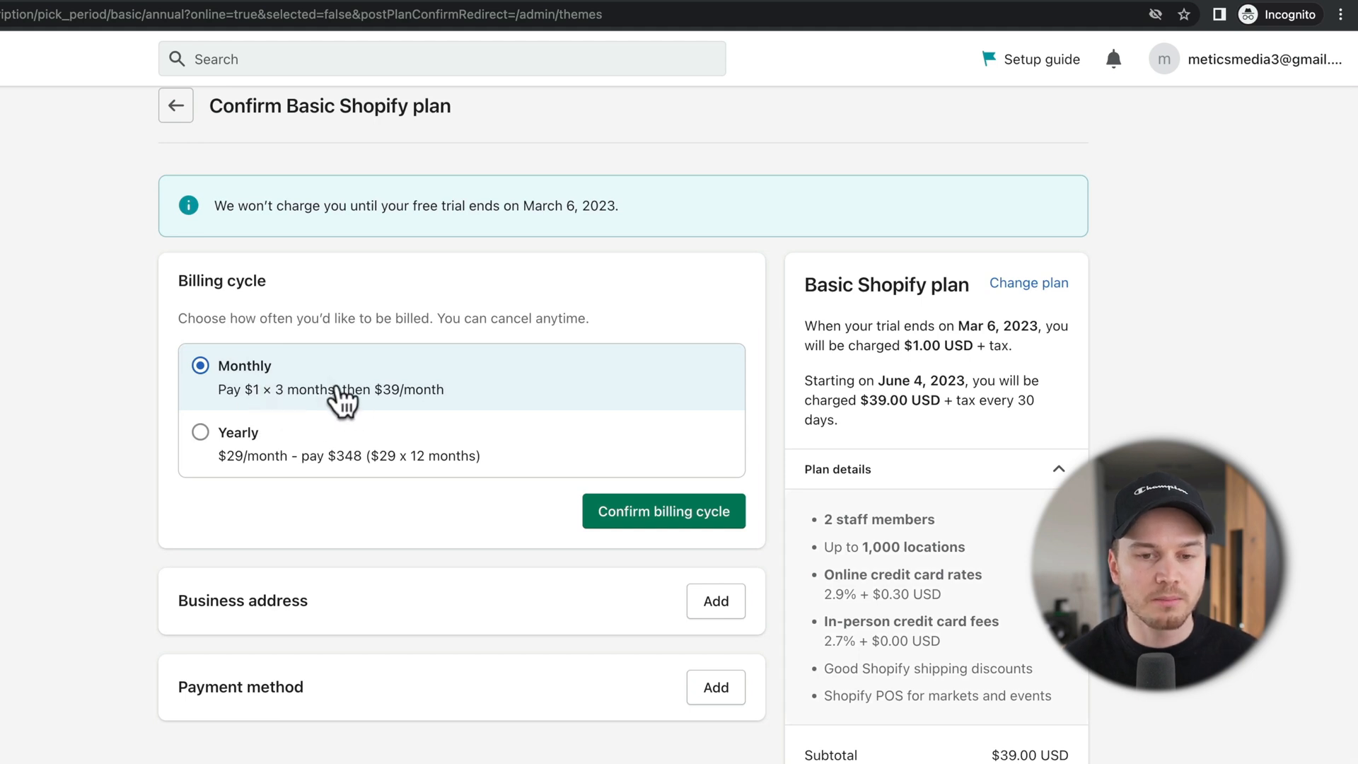
pyautogui.click(672, 509)
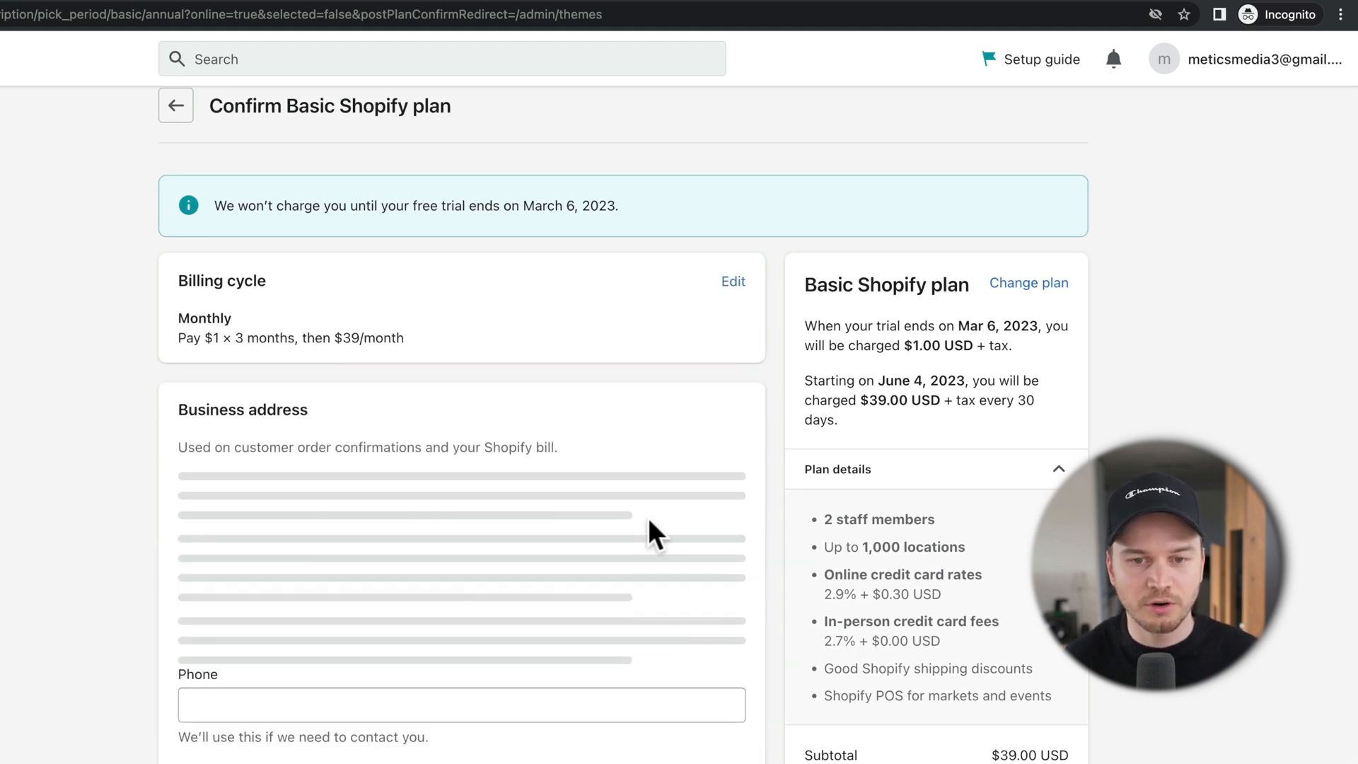
pyautogui.scroll(-5, 425, 396)
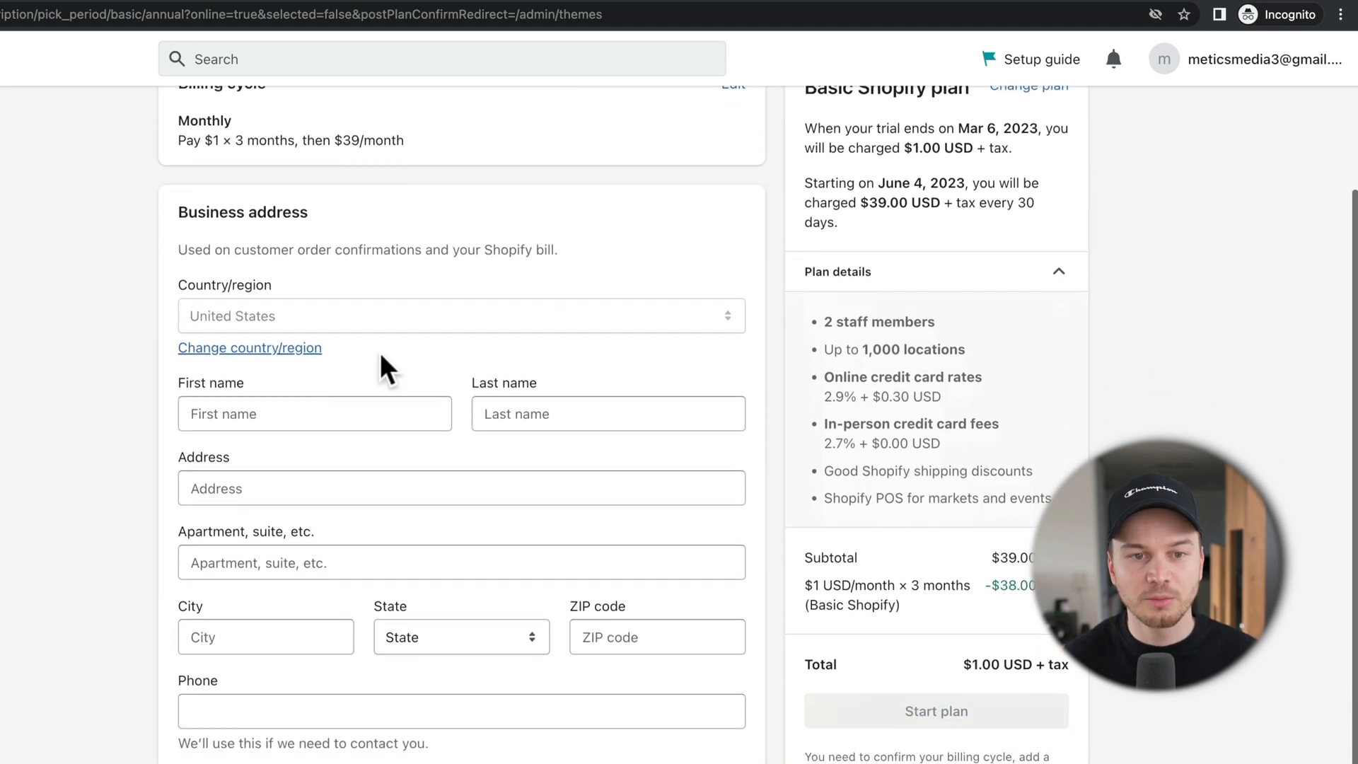
pyautogui.scroll(1, 442, 743)
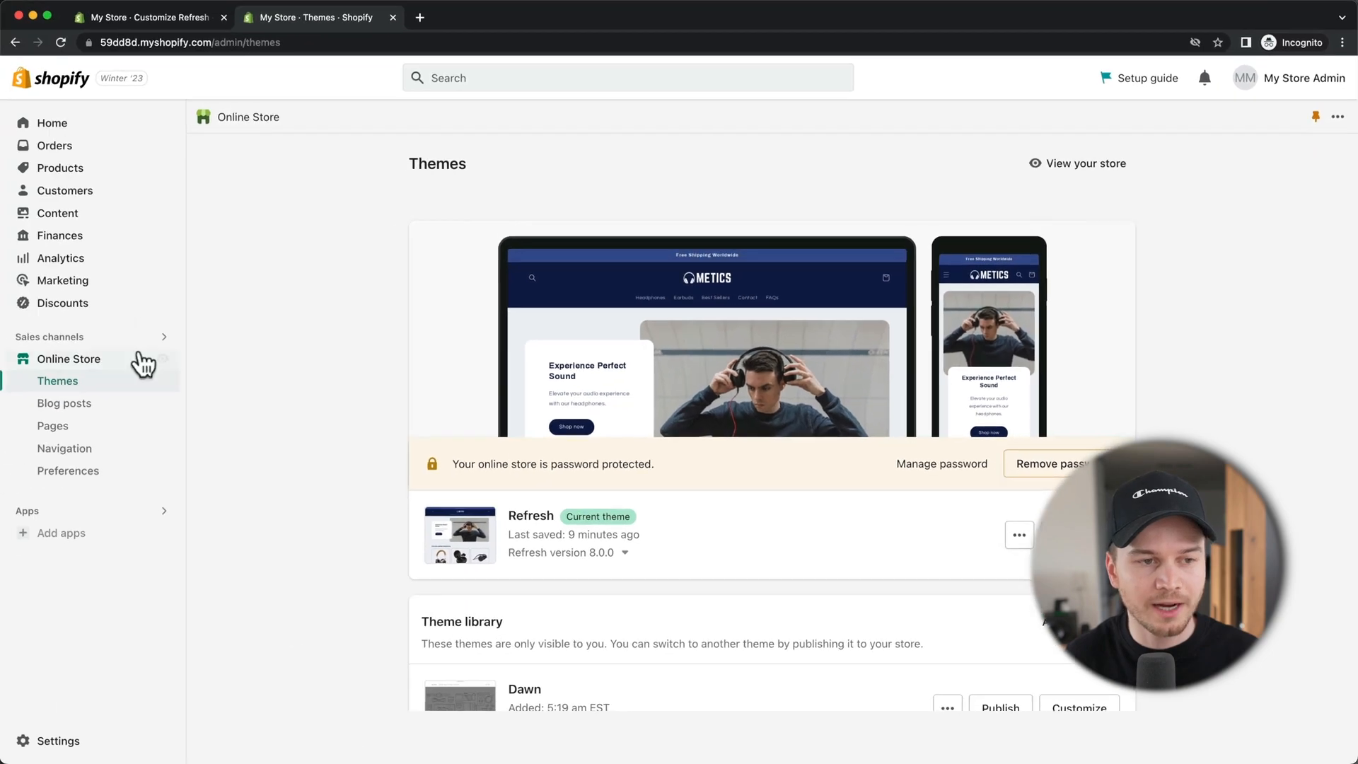
# Step: Uncheck 'Restrict access to visitors with the password' in Online Store Preferences and save
pyautogui.click(104, 474)
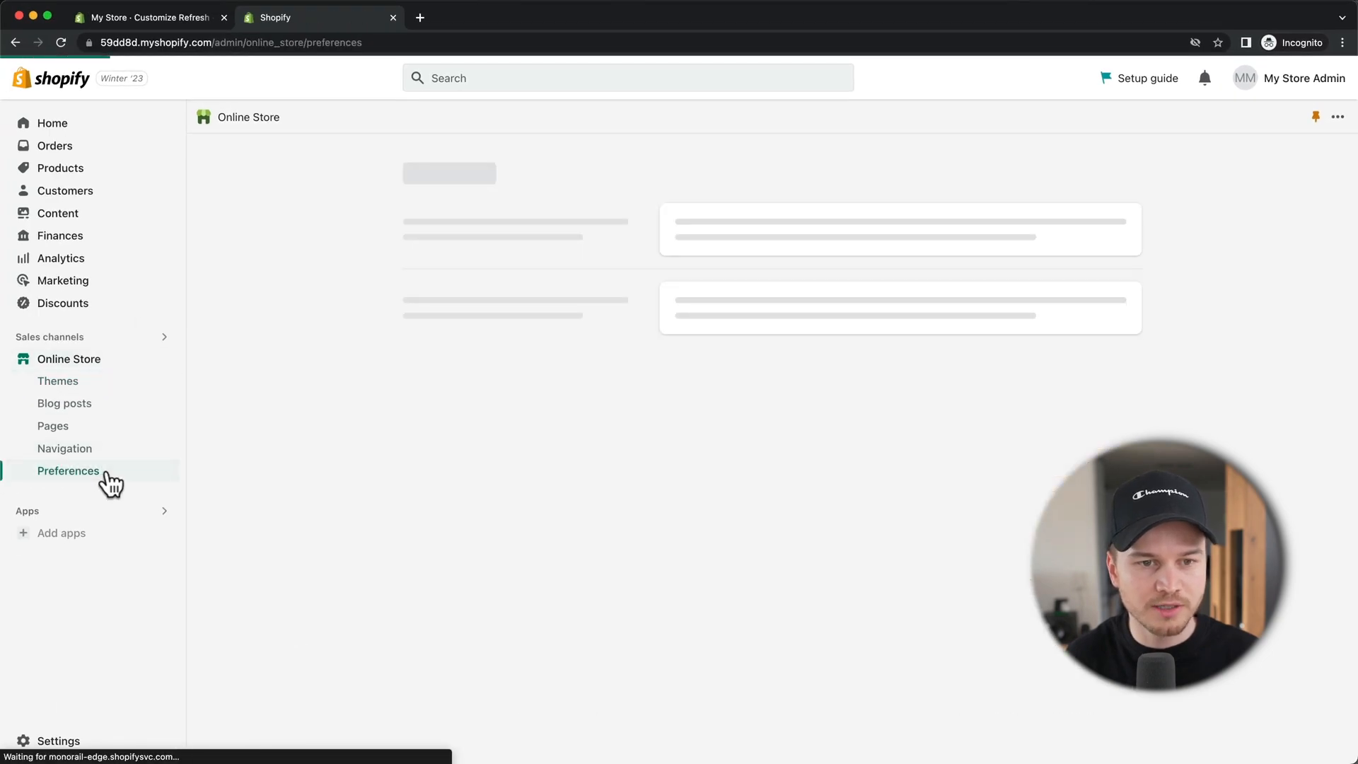
pyautogui.scroll(-5, 453, 438)
pyautogui.scroll(-15, 438, 433)
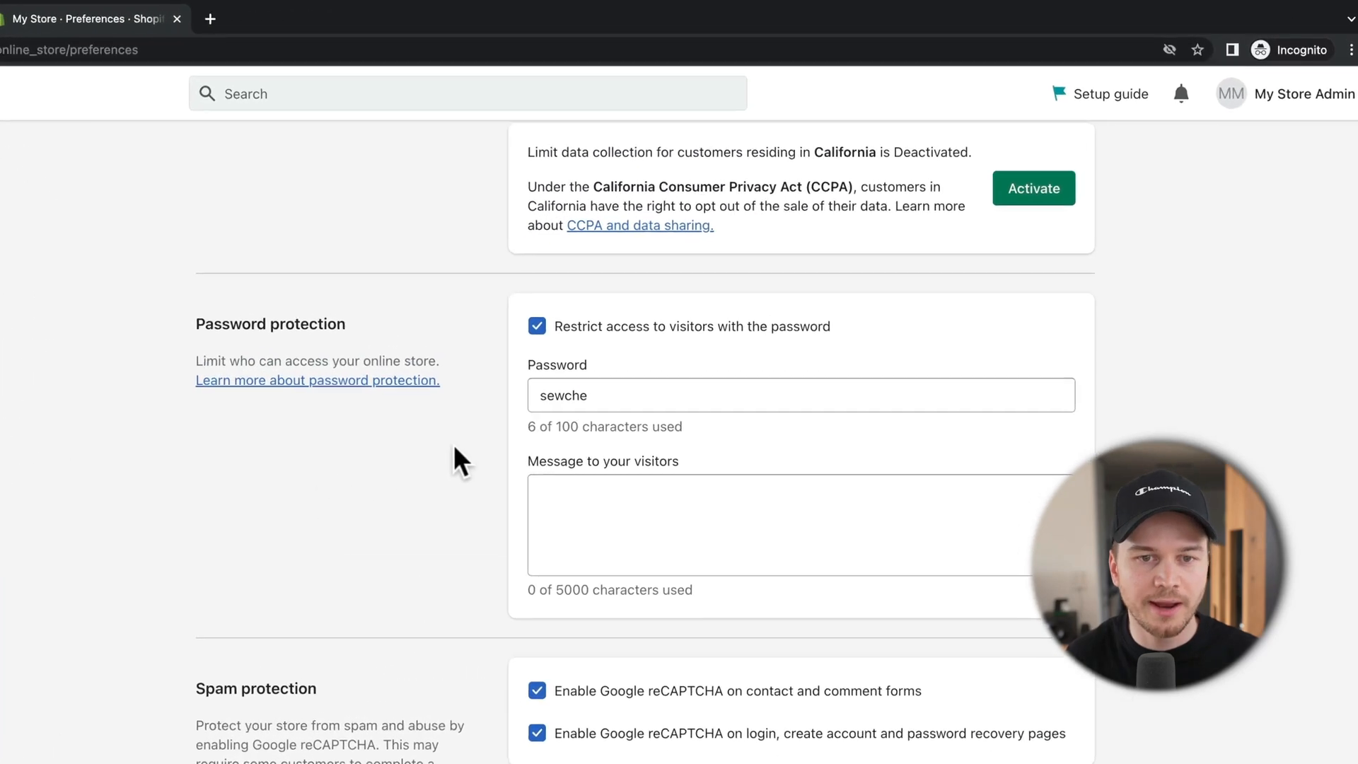
pyautogui.click(520, 335)
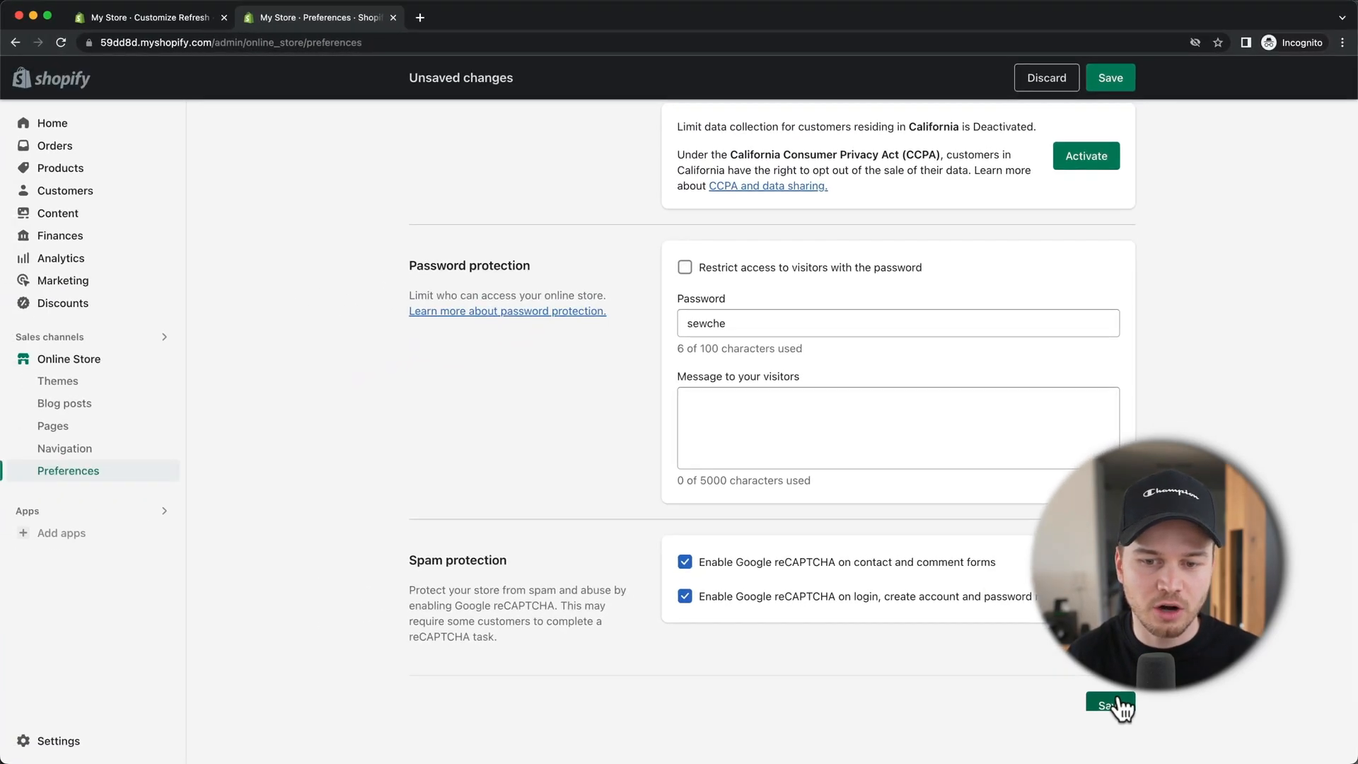
pyautogui.click(1115, 701)
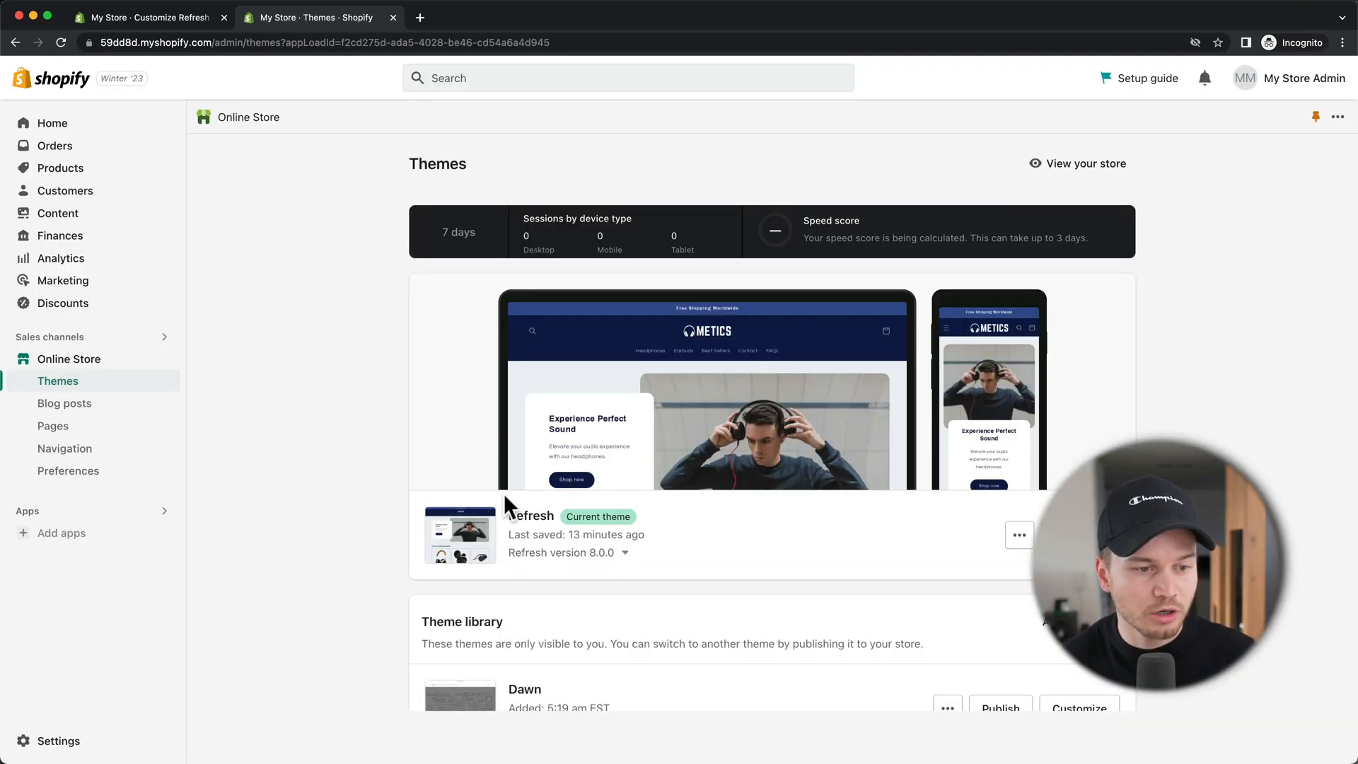
# Step: Change the store profile name from My Store to 'Metics Headphones' in Store details
pyautogui.click(67, 744)
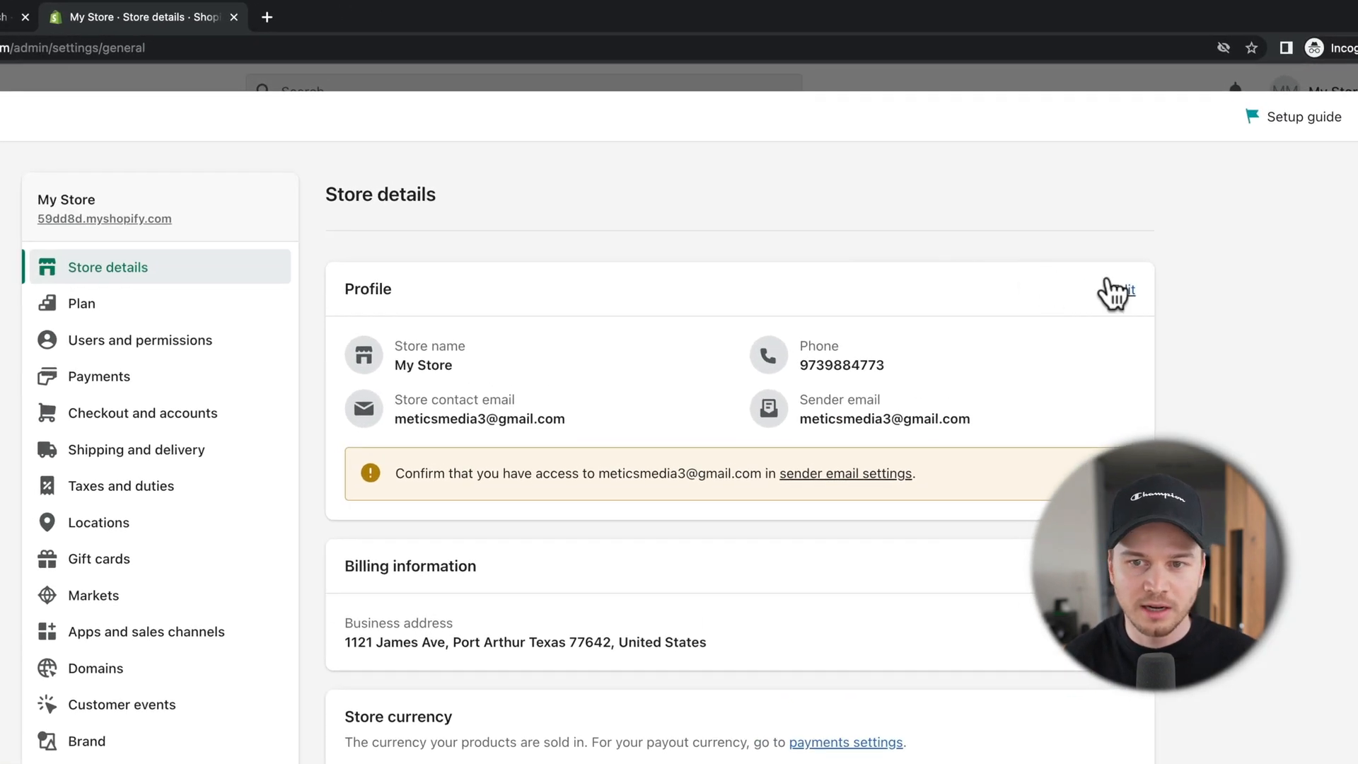
pyautogui.click(1113, 291)
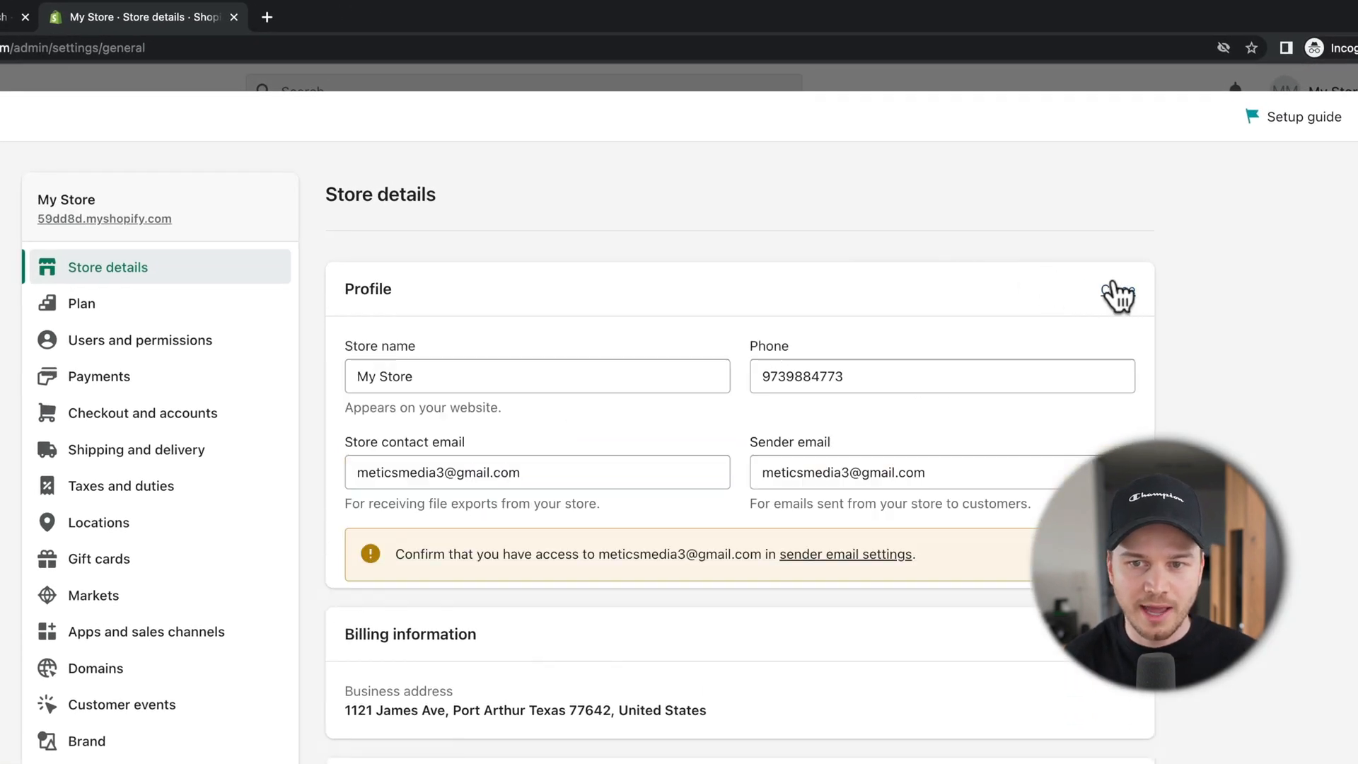
pyautogui.click(364, 375)
pyautogui.moveTo(364, 375); pyautogui.dragTo(440, 380)
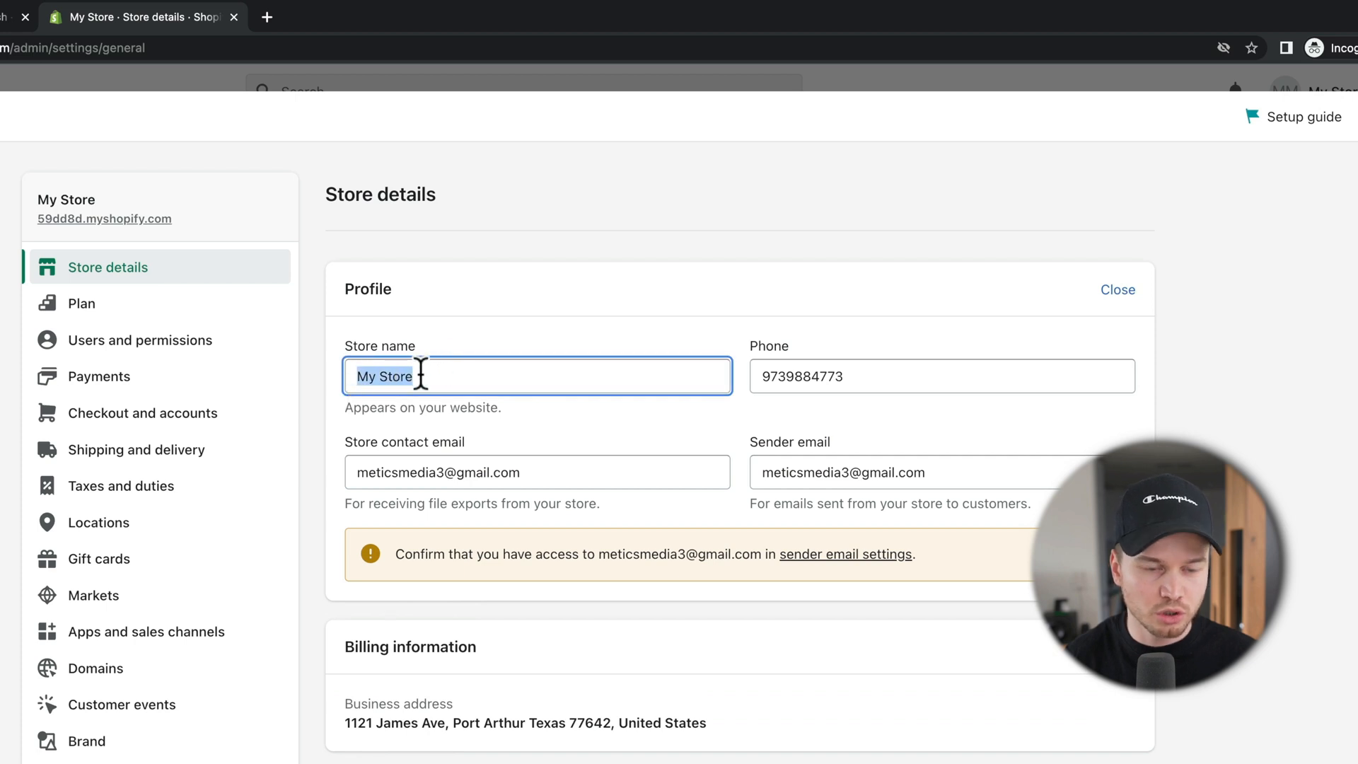
pyautogui.write('Metics Headphones')
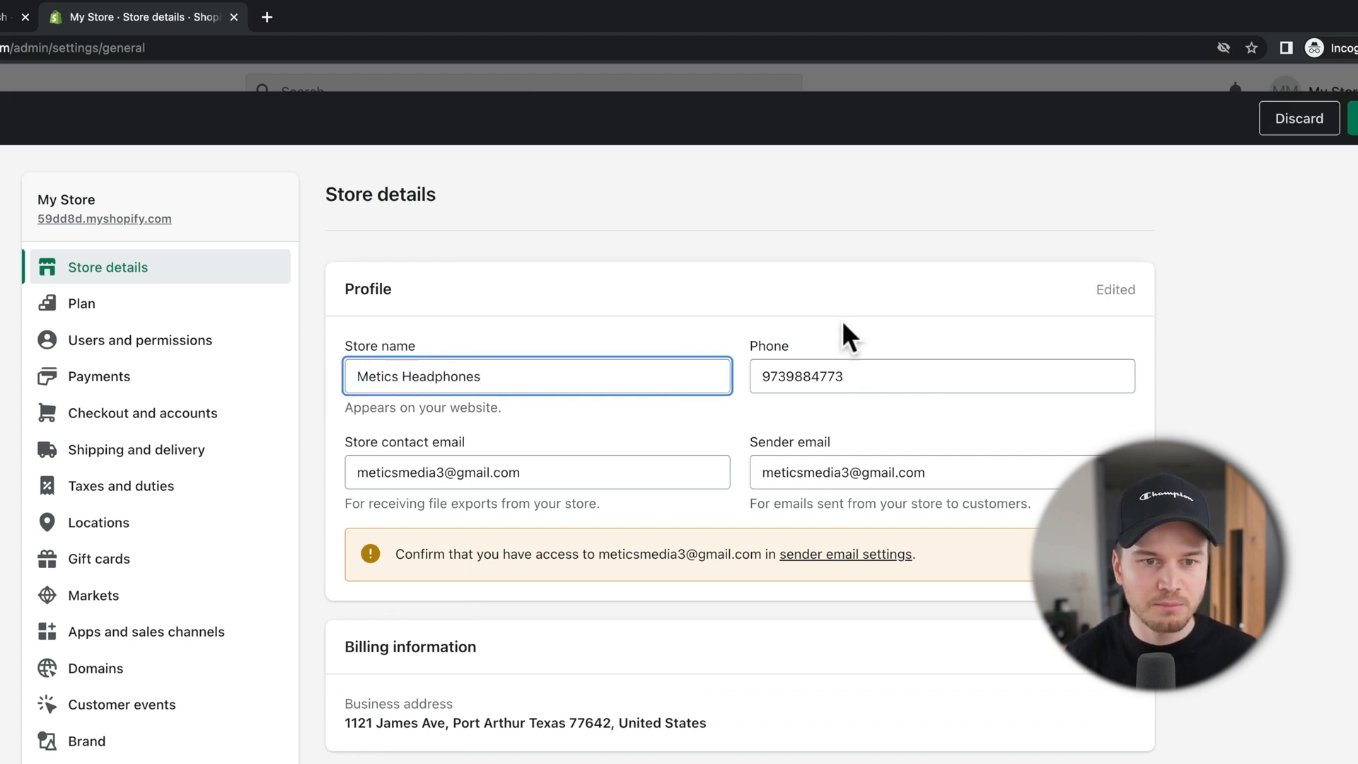
pyautogui.scroll(-3, 681, 348)
pyautogui.scroll(-5, 770, 302)
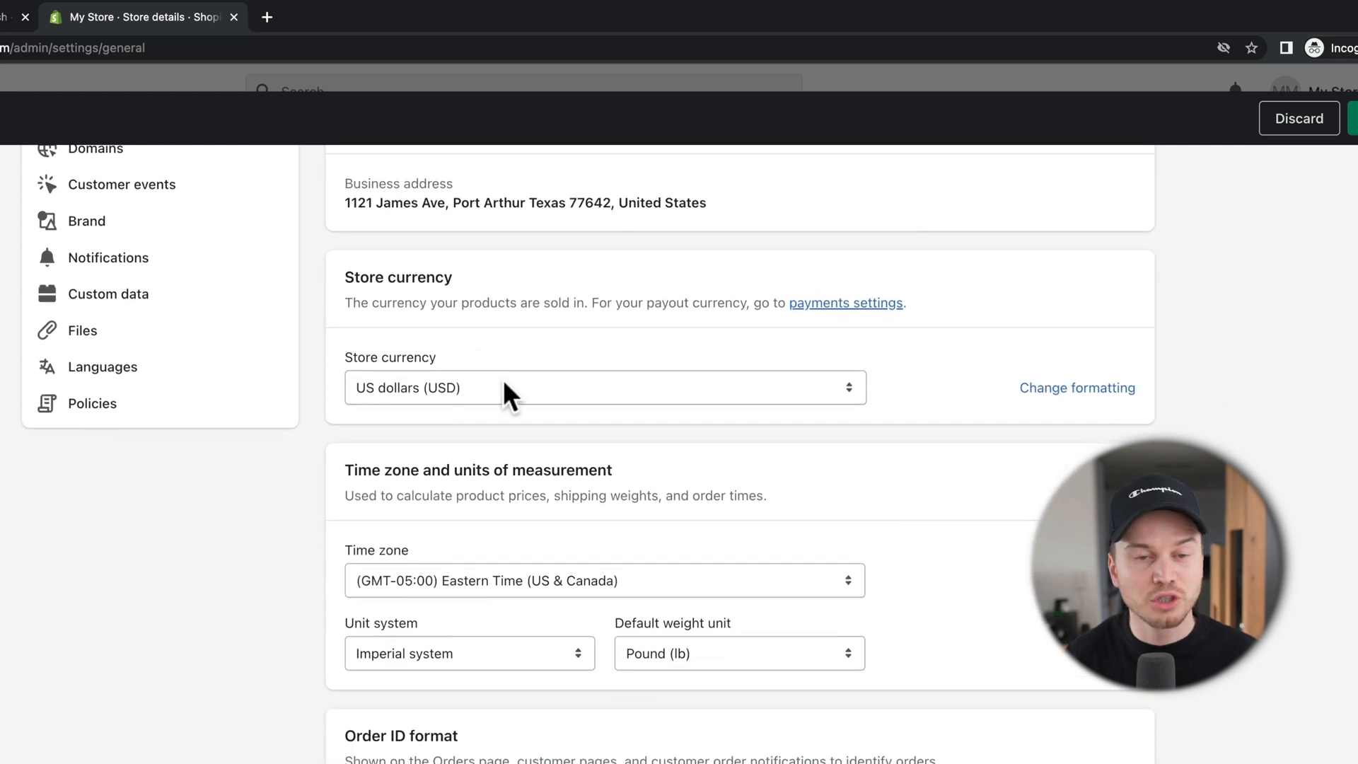
pyautogui.scroll(-1, 510, 380)
pyautogui.scroll(-1, 512, 384)
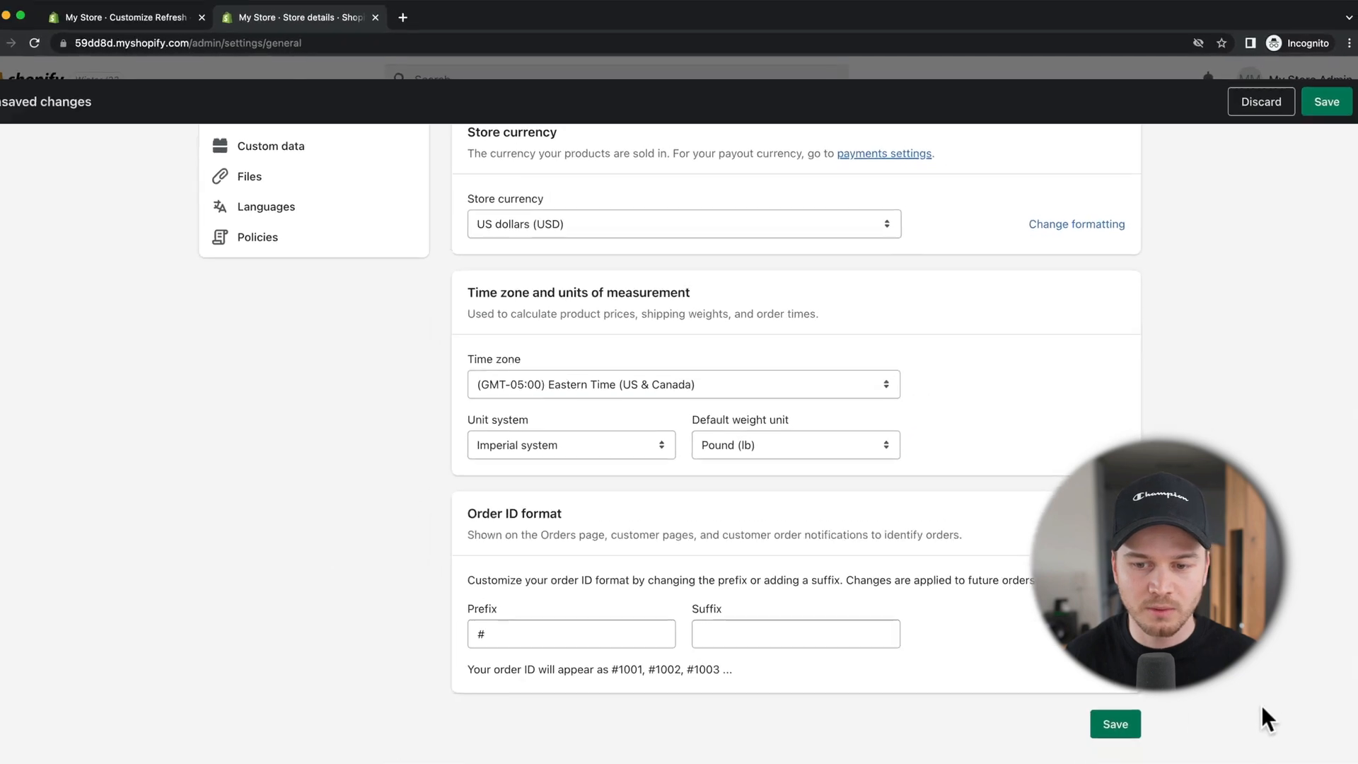
pyautogui.scroll(7, 612, 449)
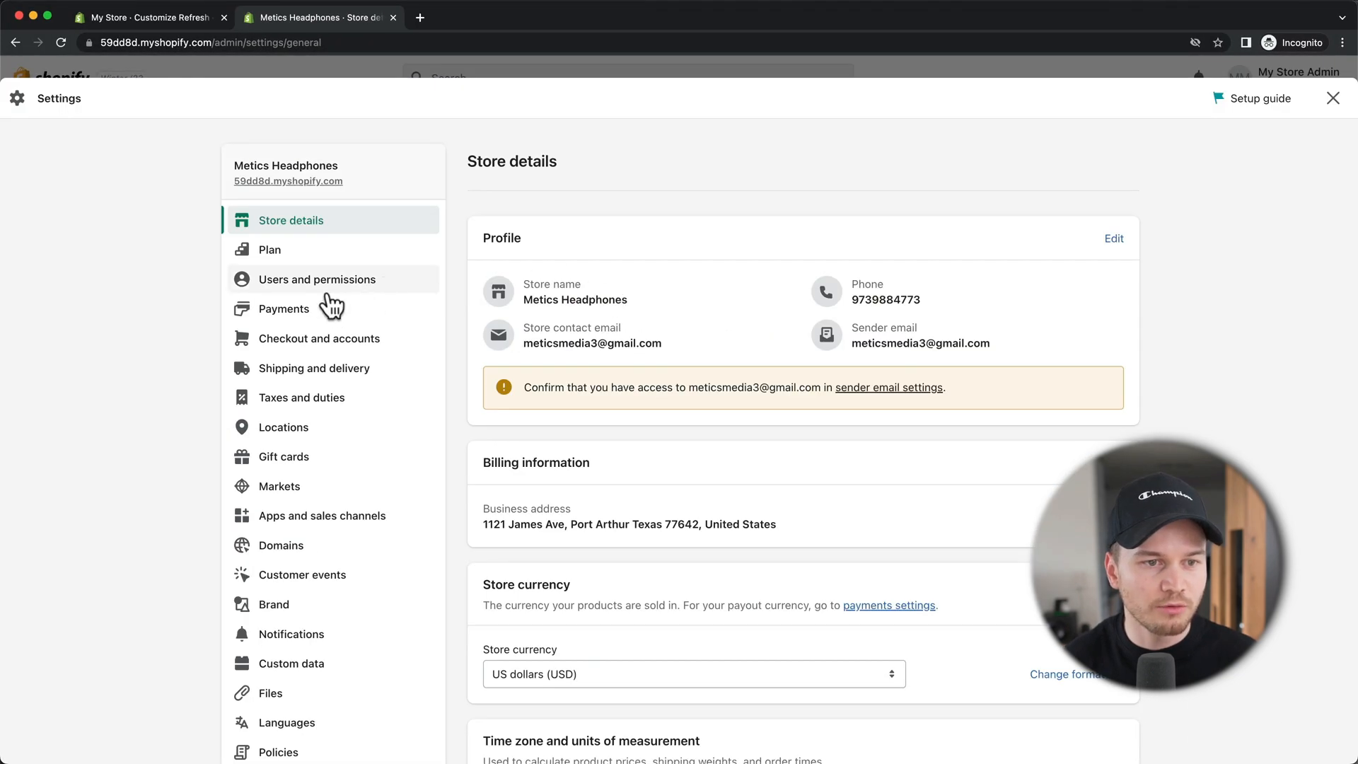
pyautogui.click(304, 311)
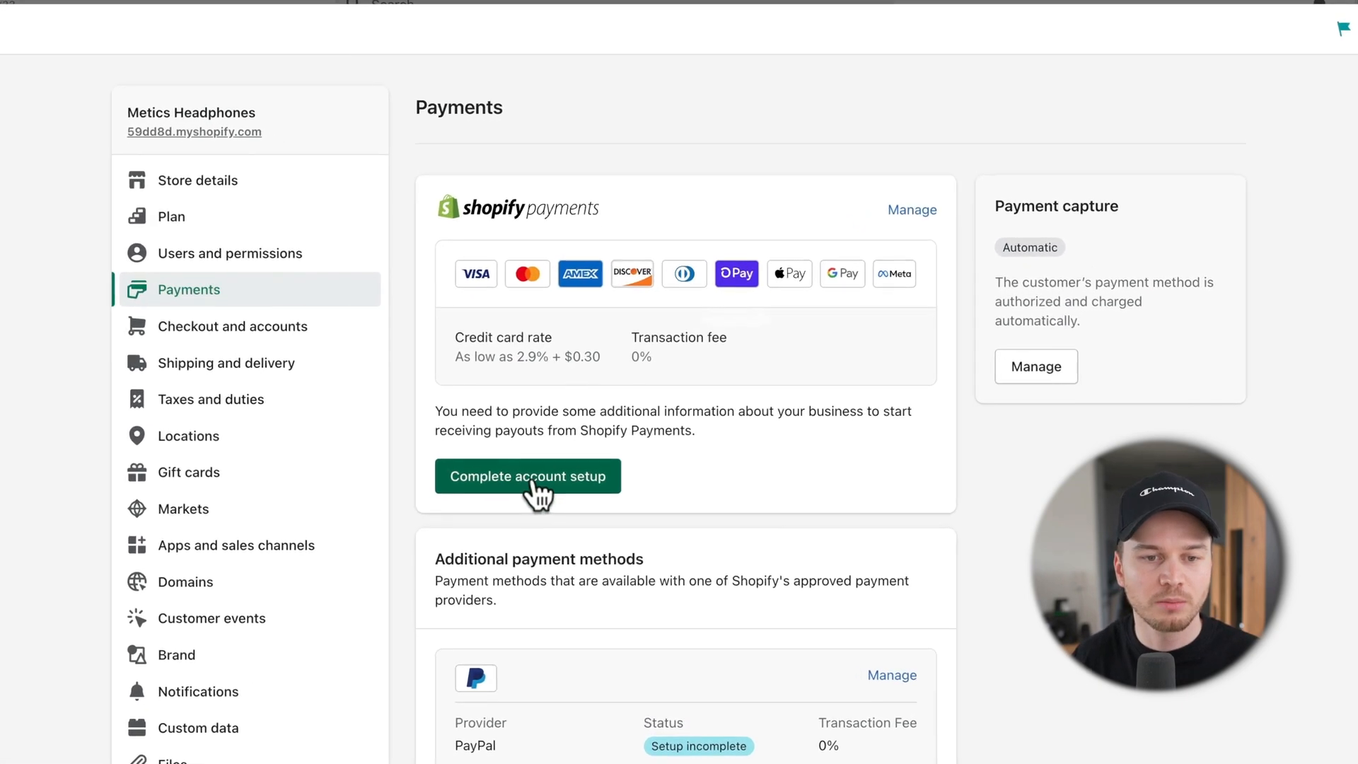
# Step: Review the Shopify Payments account setup steps and return to the payments settings
pyautogui.click(532, 479)
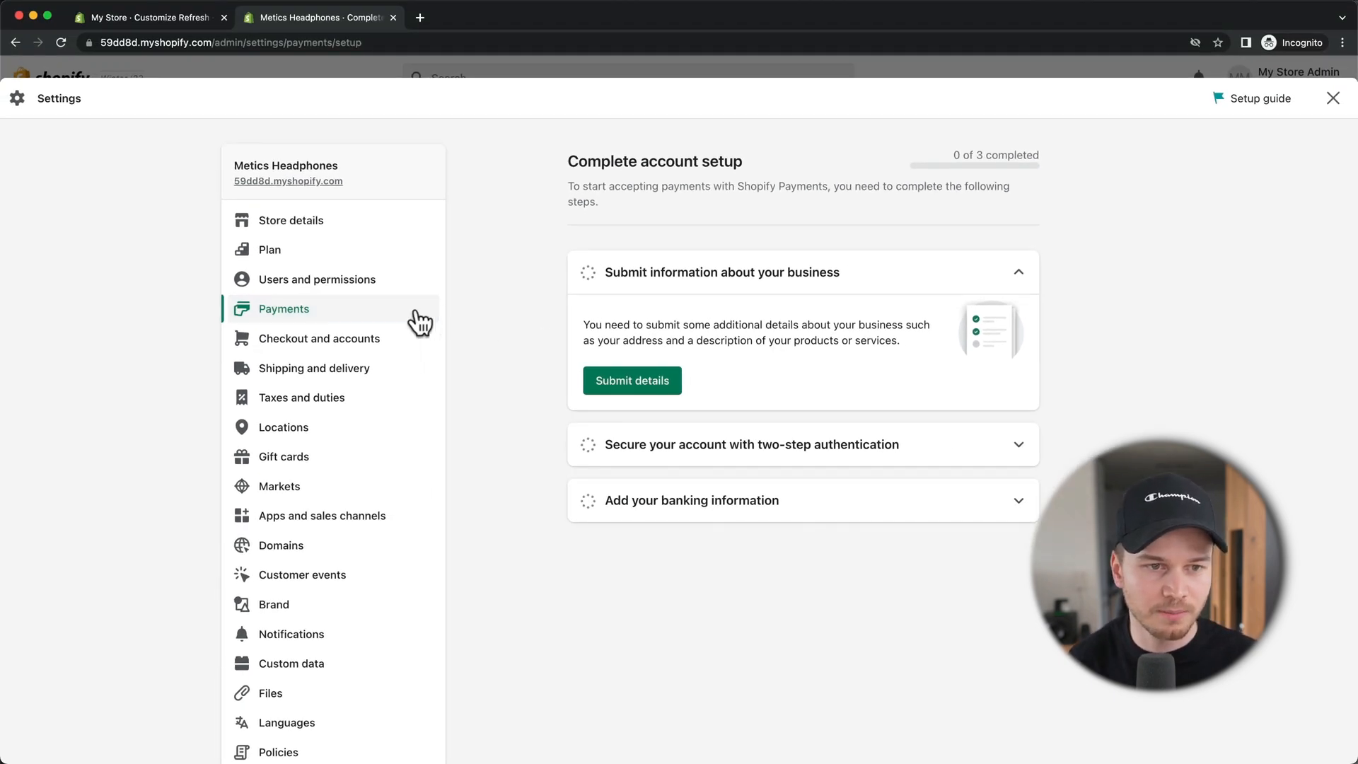
pyautogui.click(357, 314)
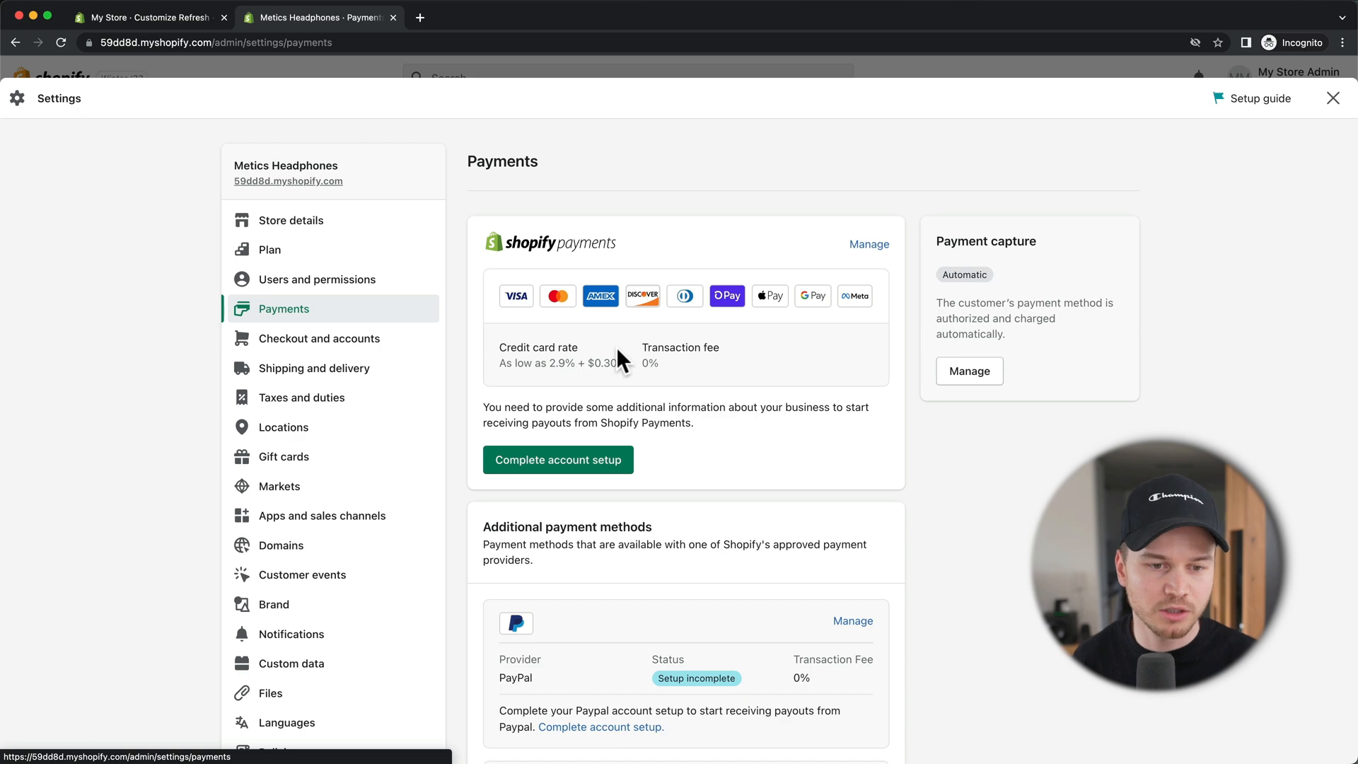
pyautogui.scroll(-2, 1086, 435)
pyautogui.scroll(-3, 1021, 448)
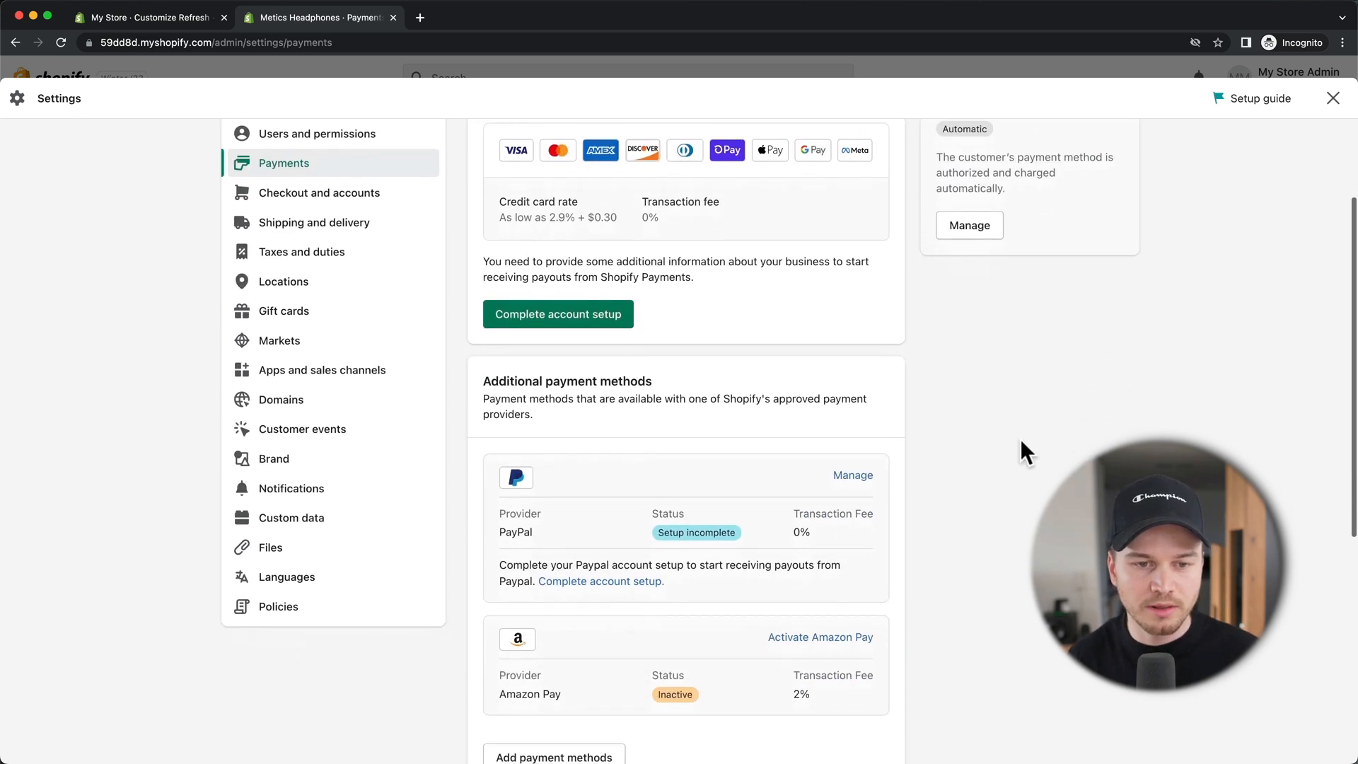
pyautogui.scroll(-2, 1021, 444)
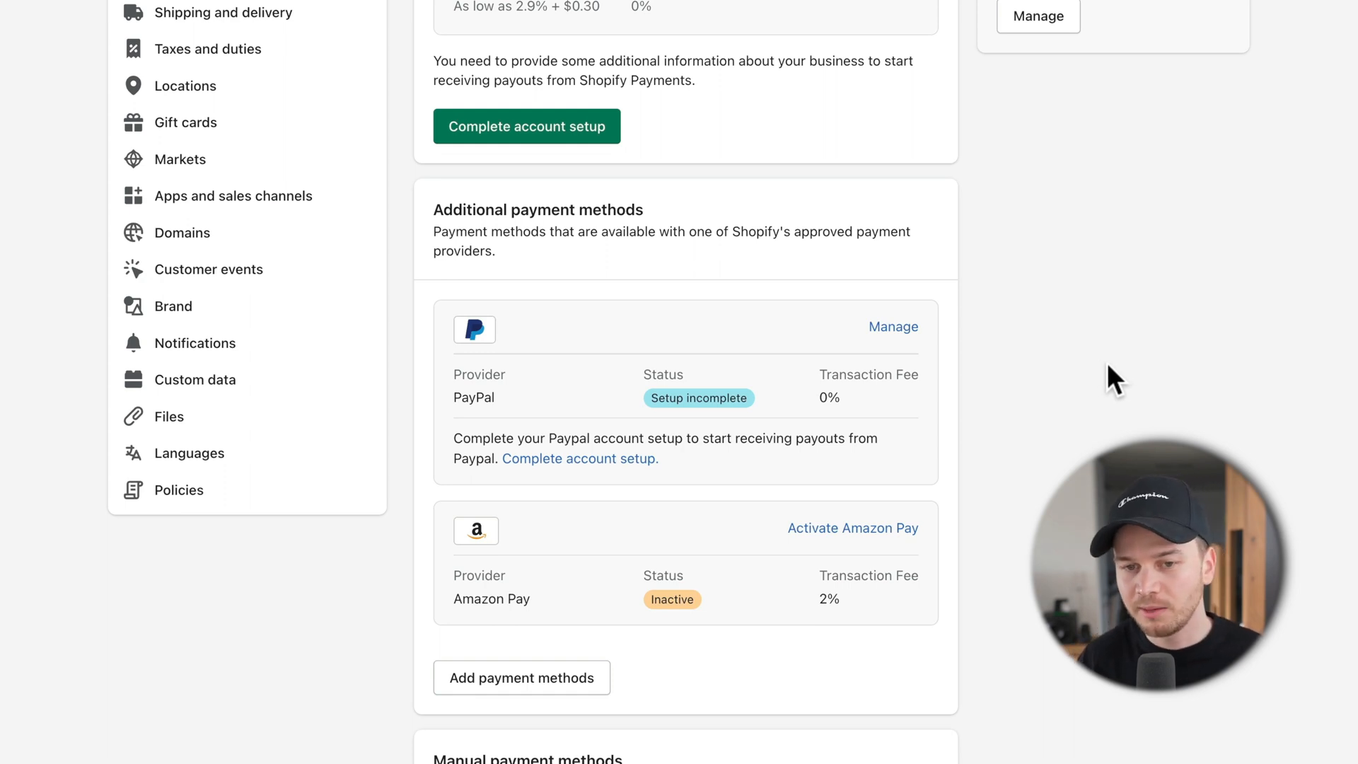
# Step: Deactivate PayPal Express Checkout and confirm the deactivation
pyautogui.click(885, 328)
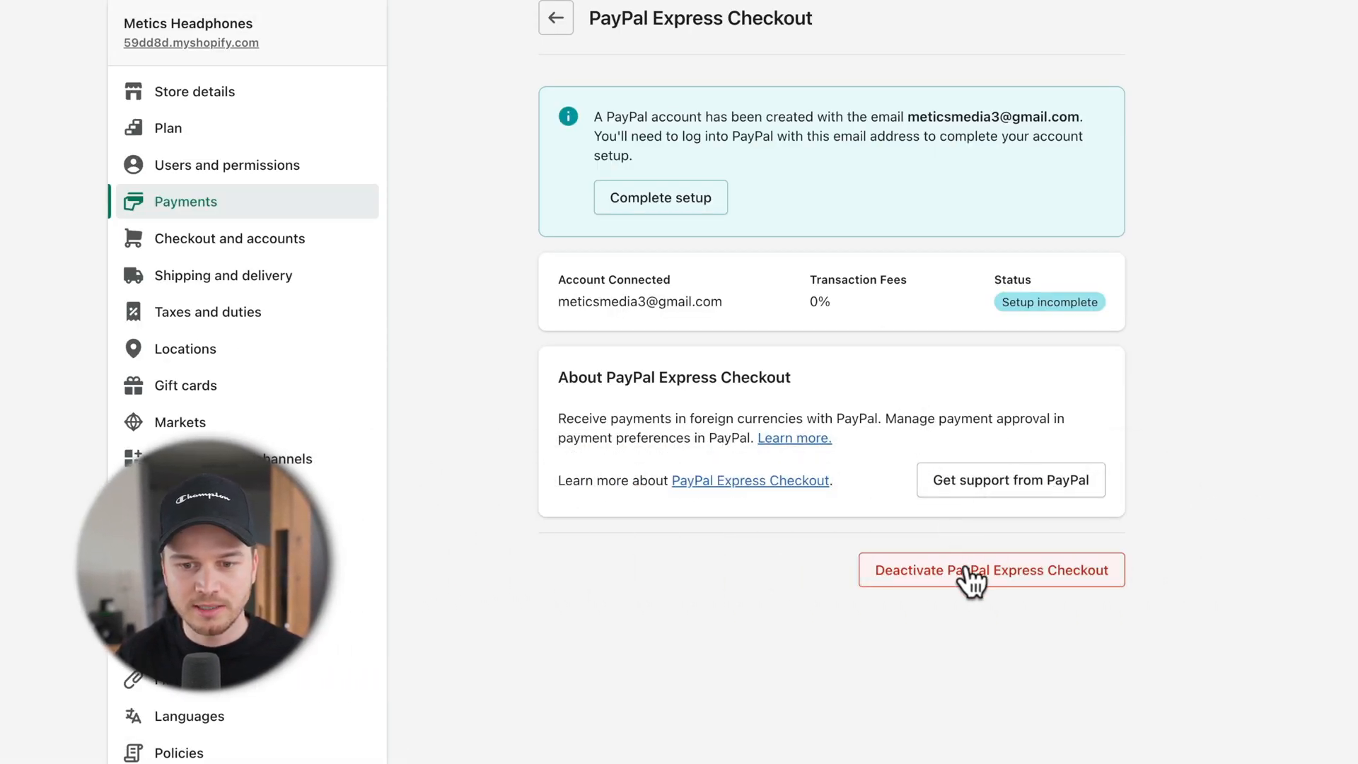
pyautogui.click(949, 573)
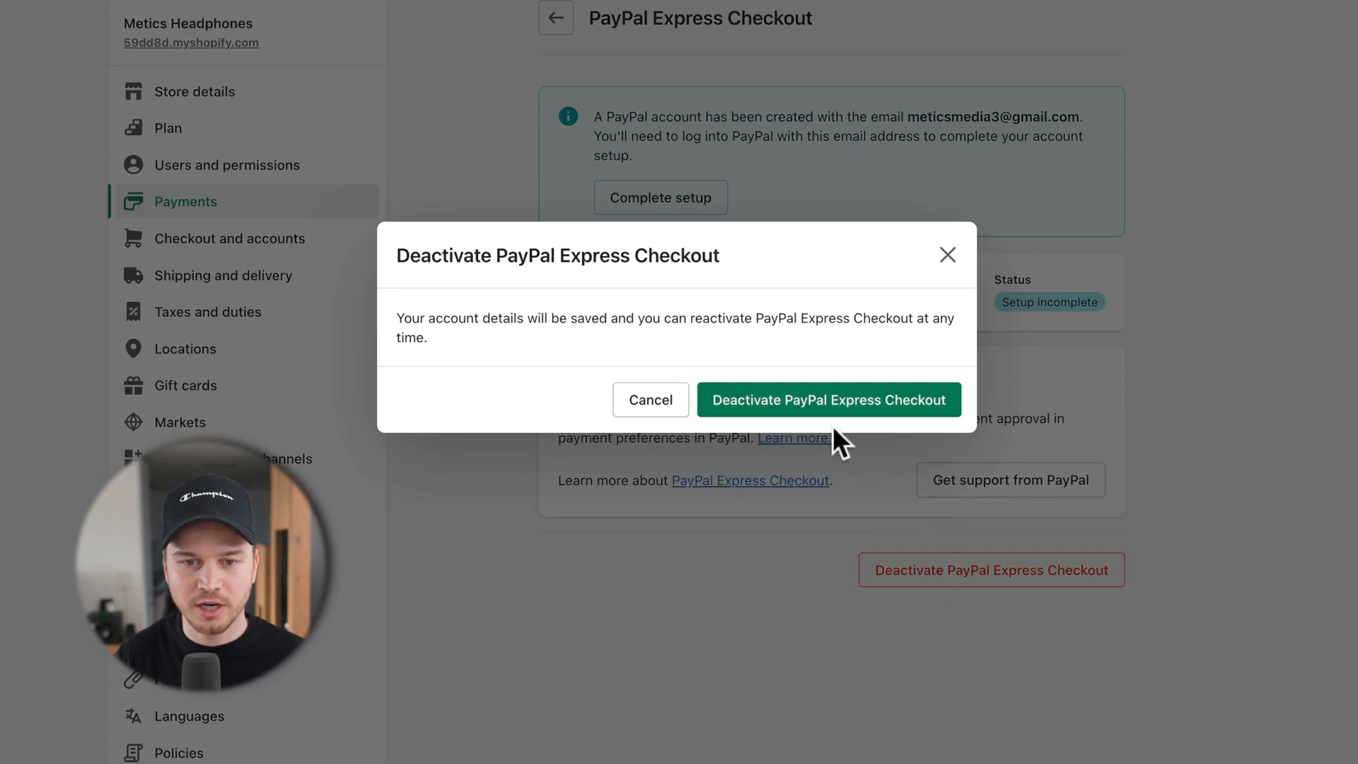
pyautogui.click(821, 400)
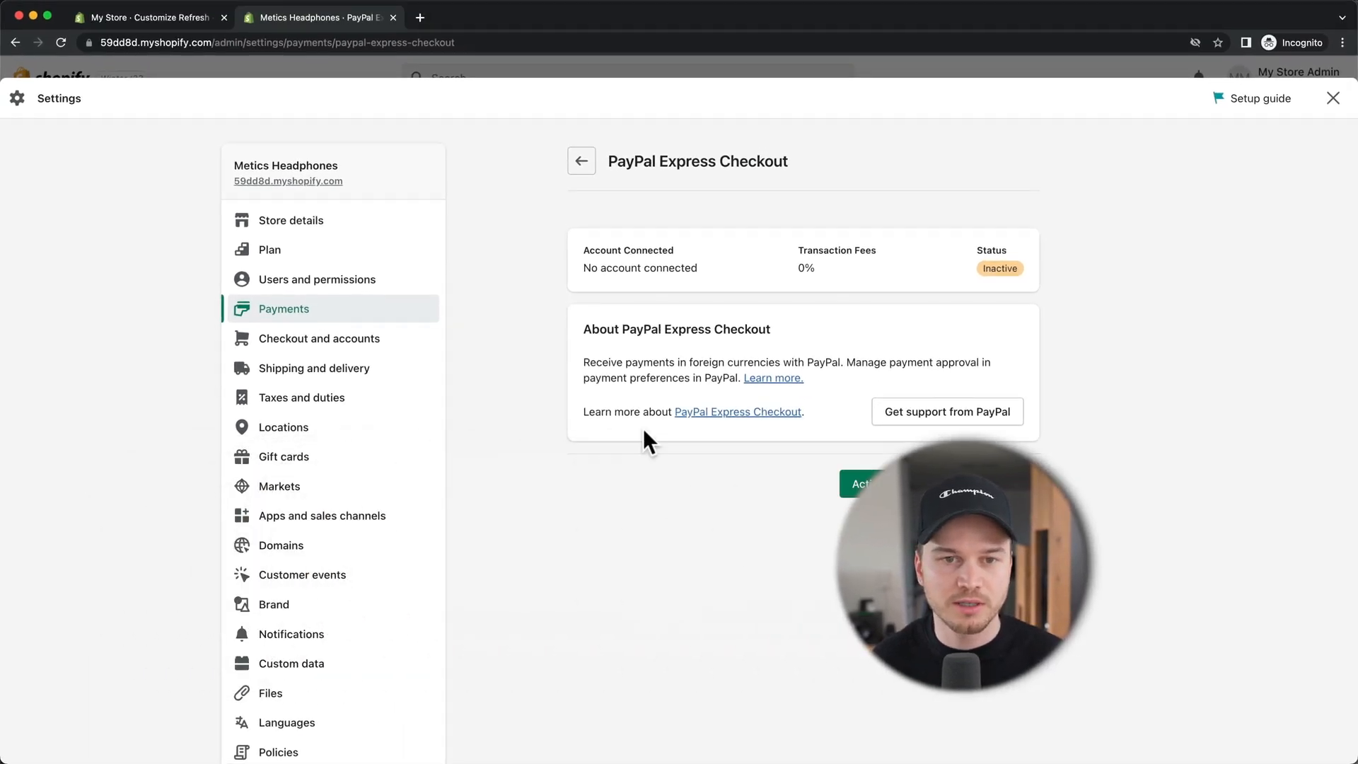
pyautogui.click(577, 164)
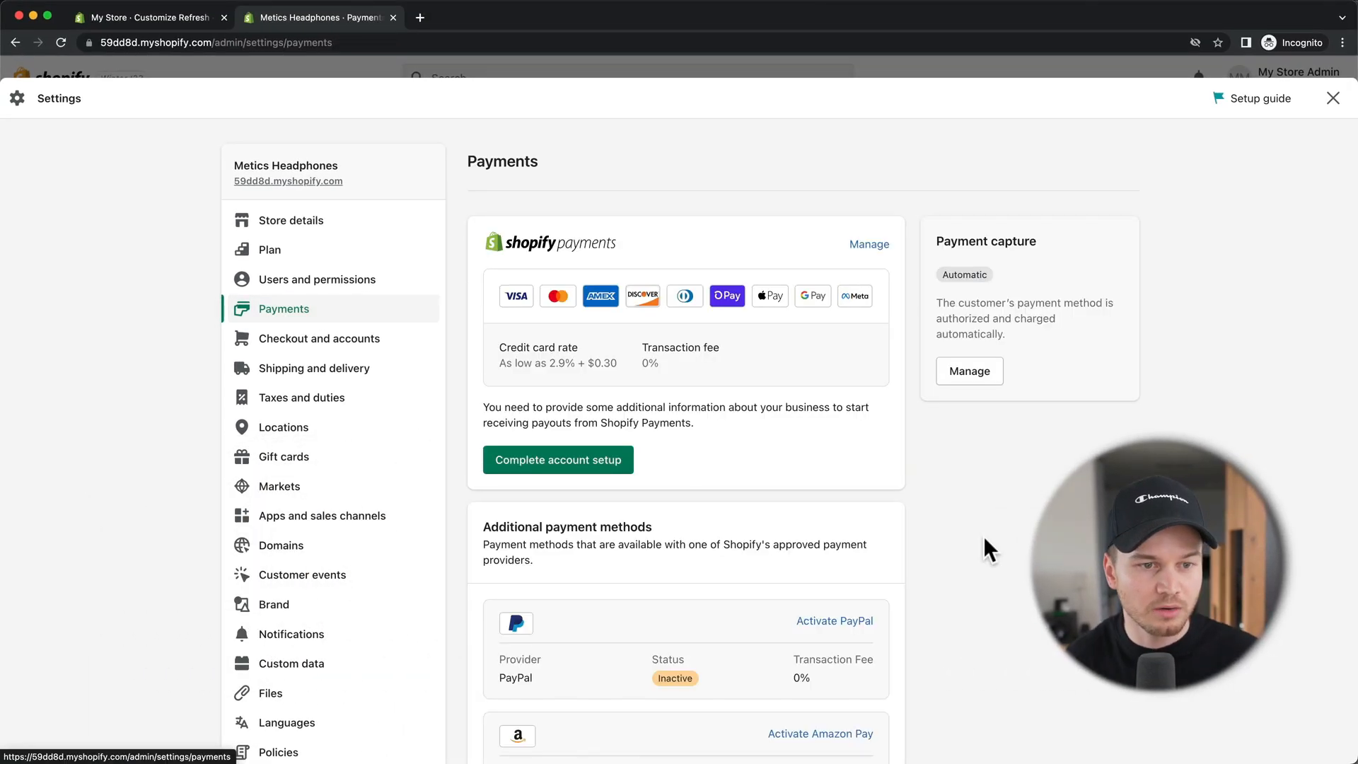
pyautogui.click(342, 376)
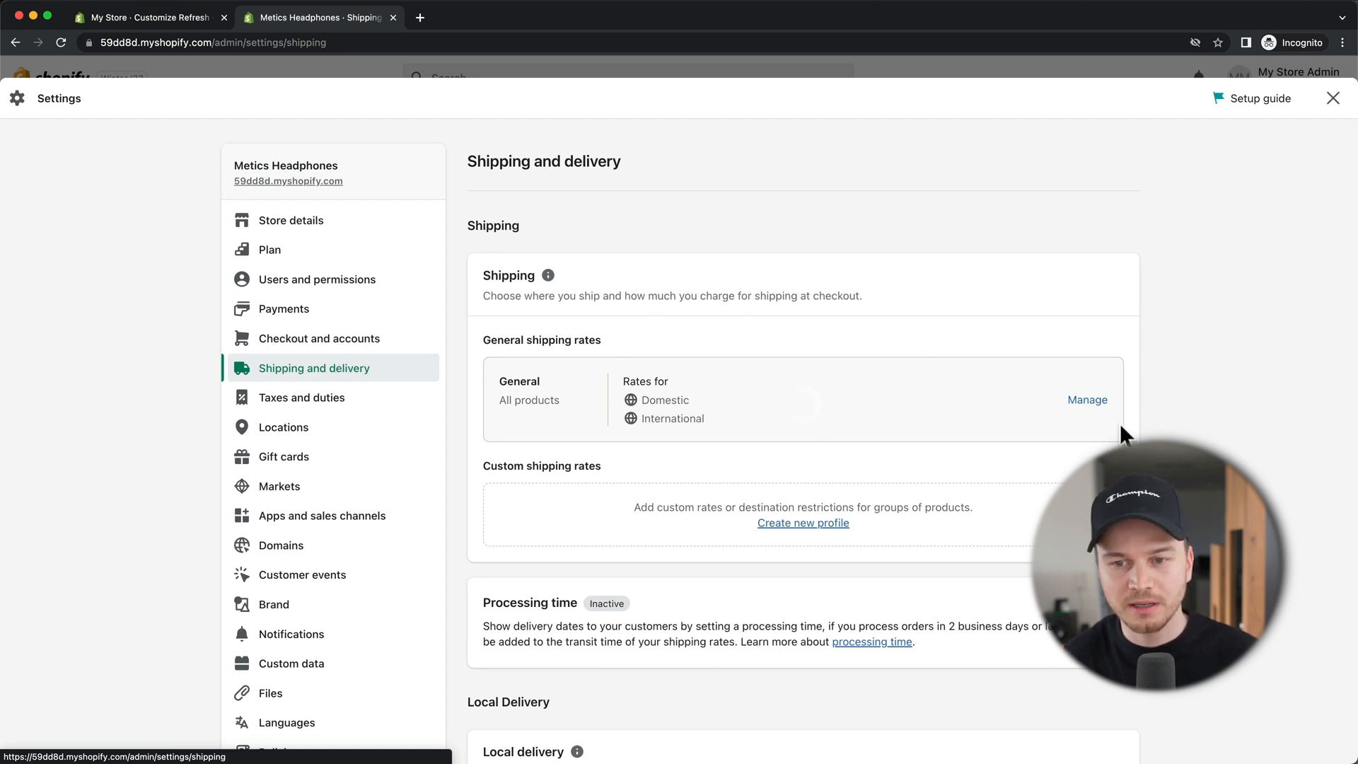
# Step: Review the General profile's Domestic Economy and Standard rates (free Economy from $50.00) and International zone
pyautogui.click(1102, 400)
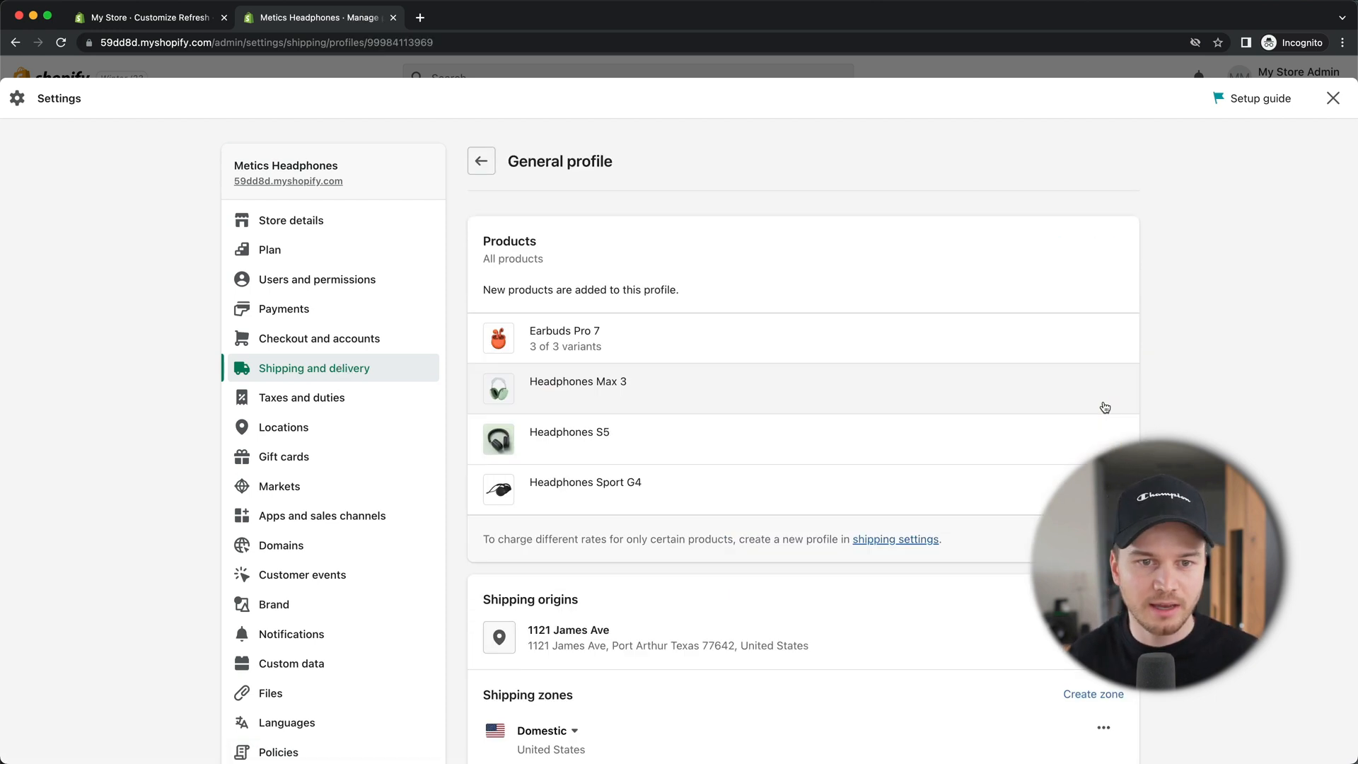
pyautogui.scroll(-5, 1104, 407)
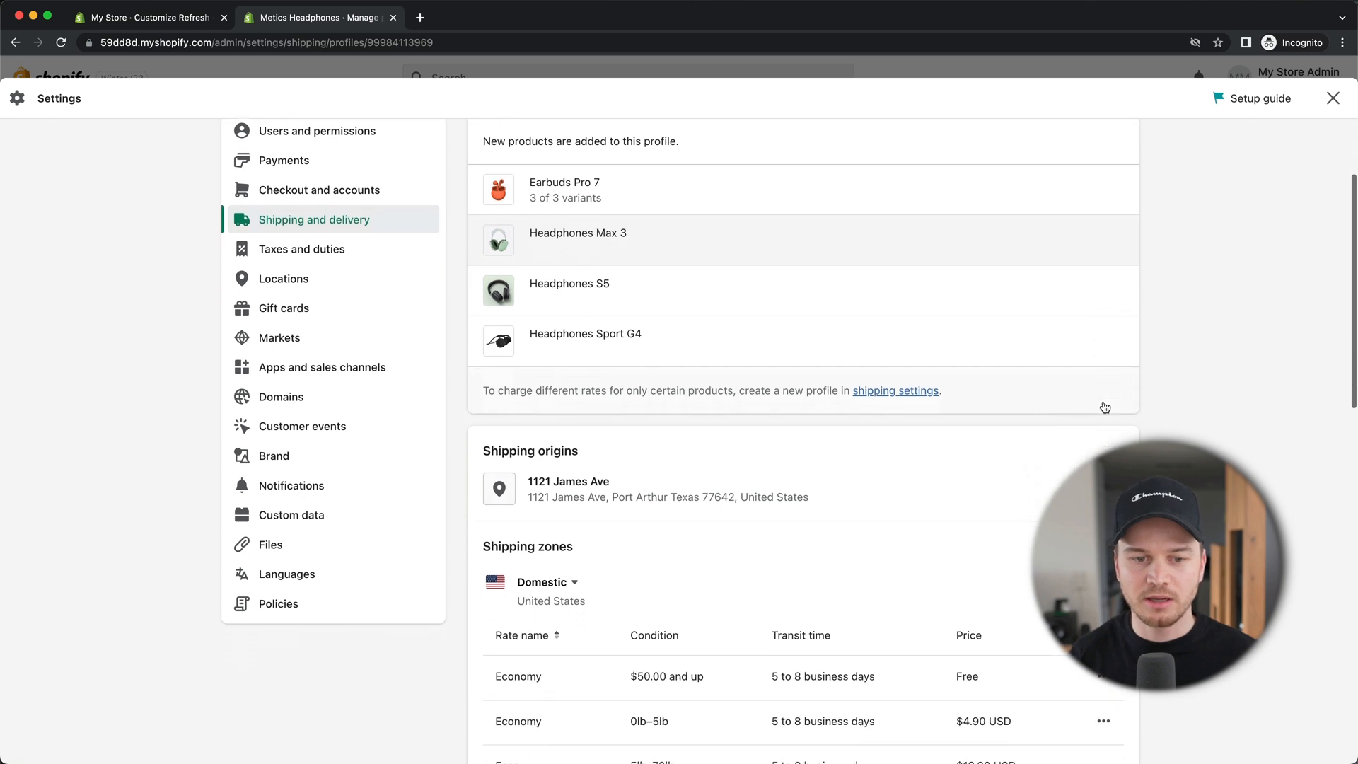
pyautogui.scroll(-4, 1105, 407)
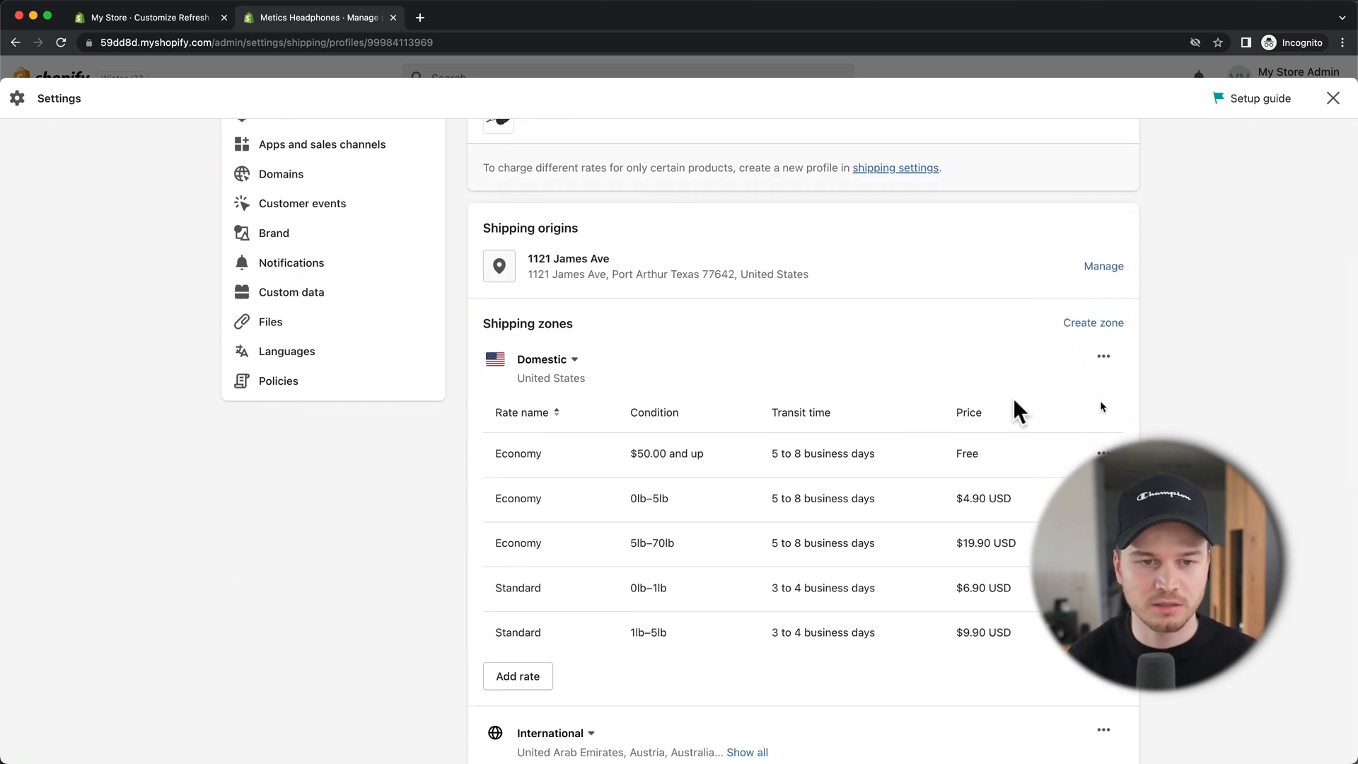
pyautogui.scroll(-1, 860, 388)
pyautogui.scroll(-2, 606, 311)
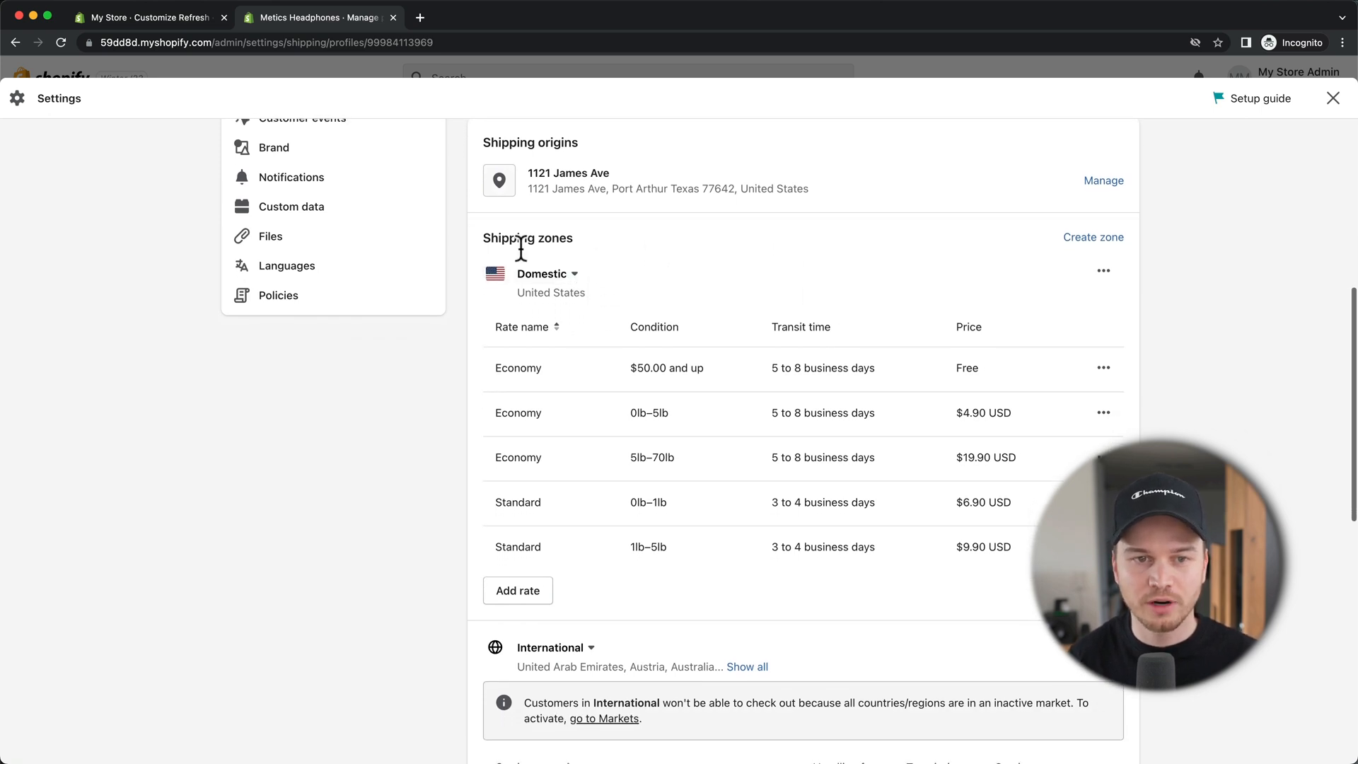
pyautogui.scroll(-6, 780, 455)
pyautogui.scroll(-1, 779, 456)
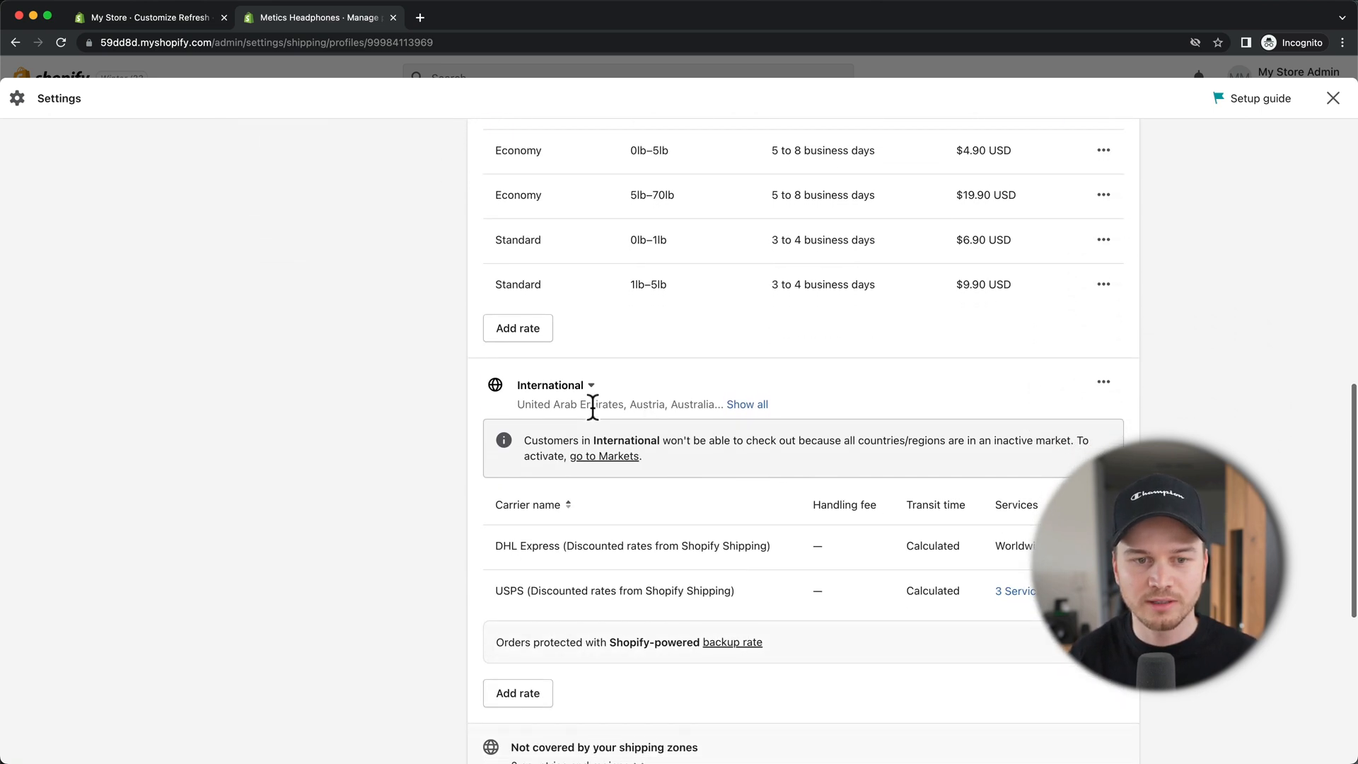
pyautogui.scroll(1, 593, 406)
pyautogui.scroll(6, 678, 420)
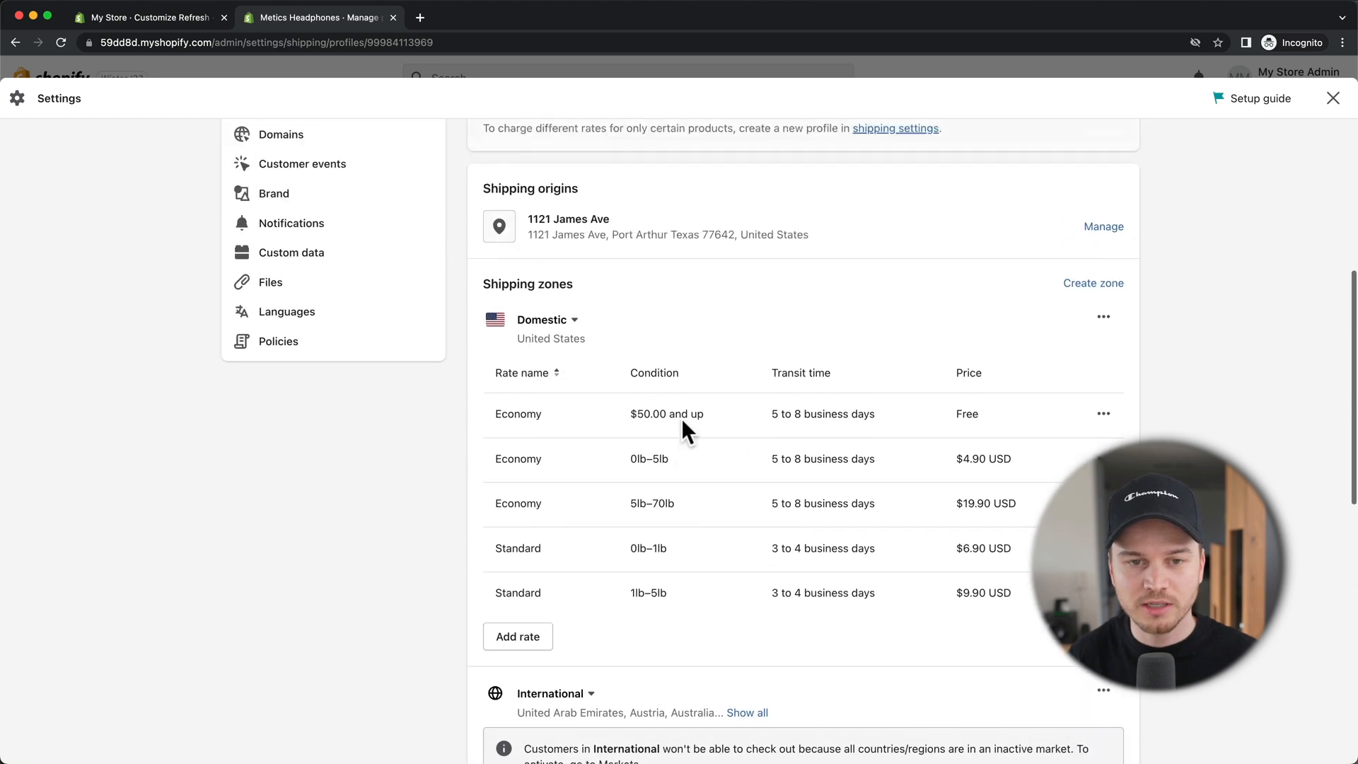
pyautogui.scroll(1, 672, 311)
pyautogui.scroll(-1, 606, 267)
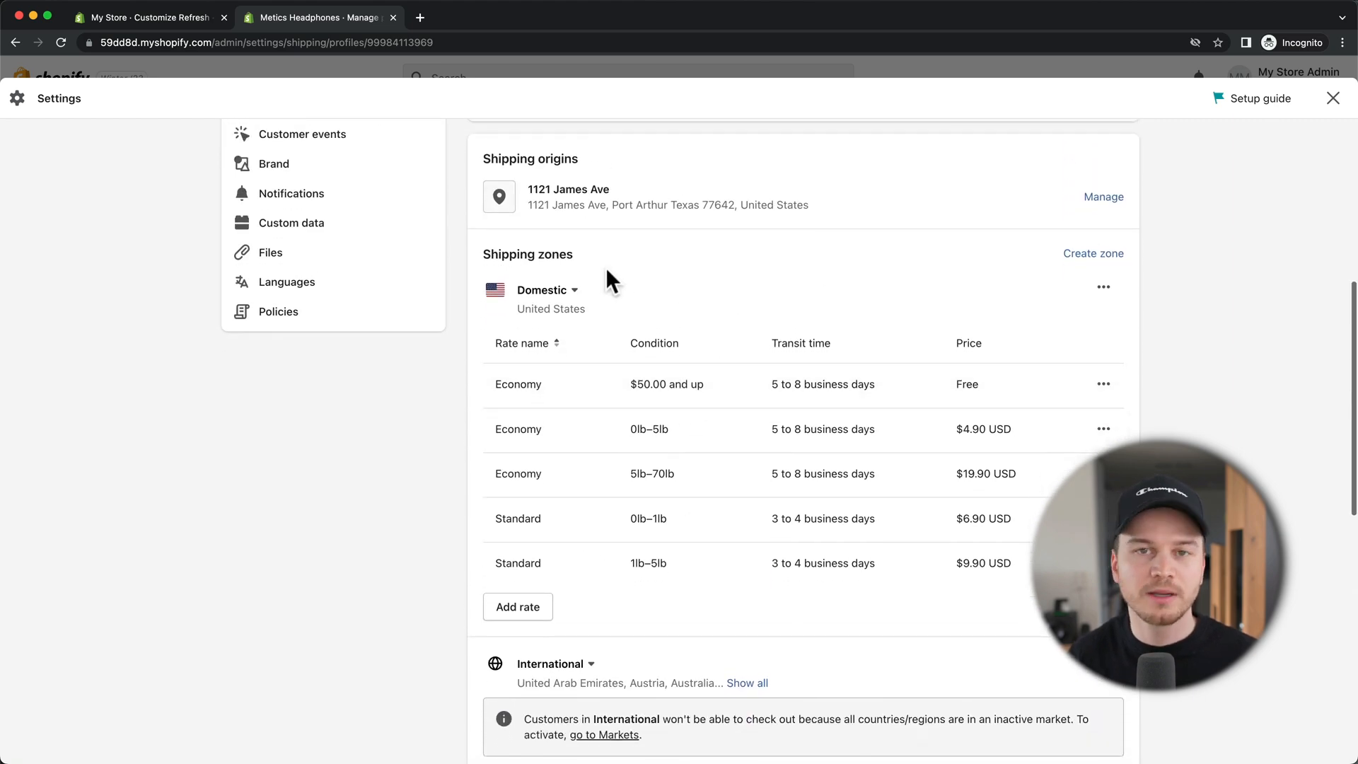
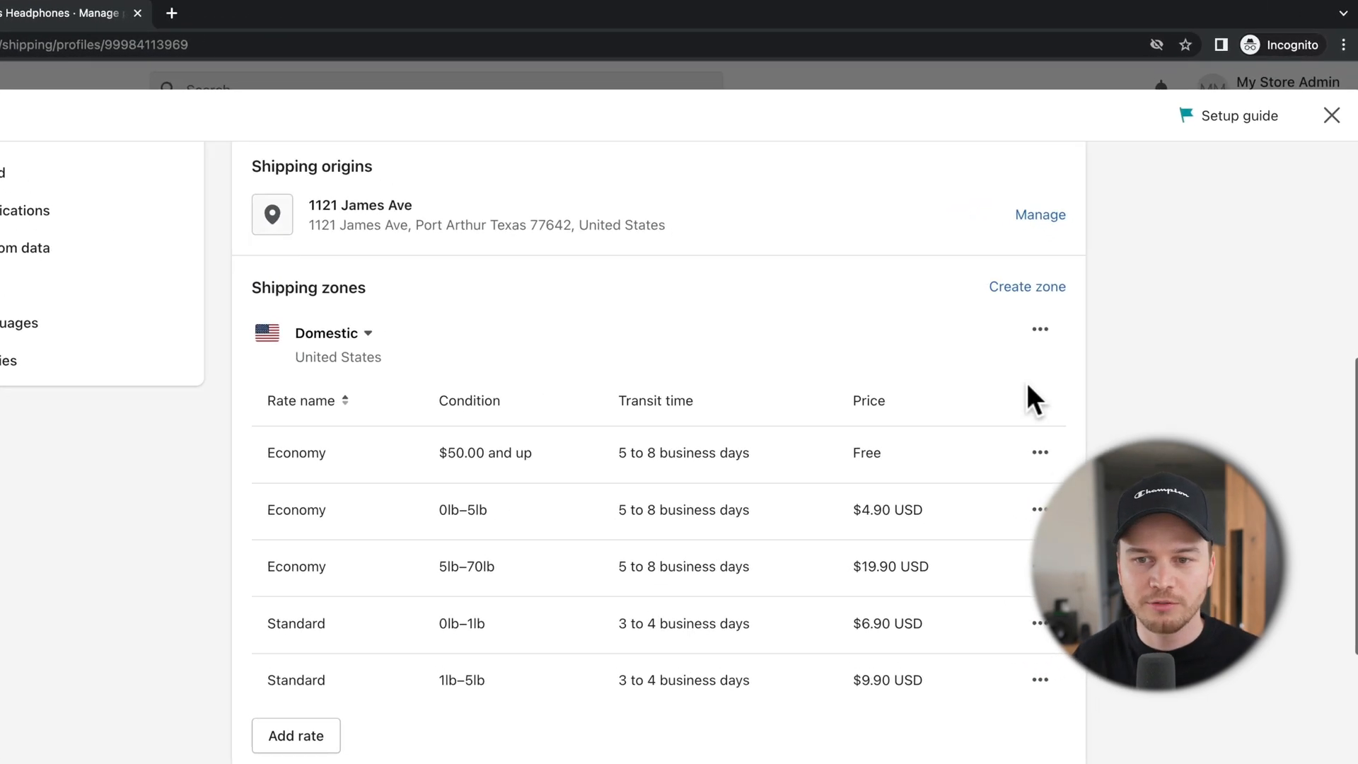
# Step: Delete the Domestic and International shipping zones and begin creating a new zone
pyautogui.click(1027, 343)
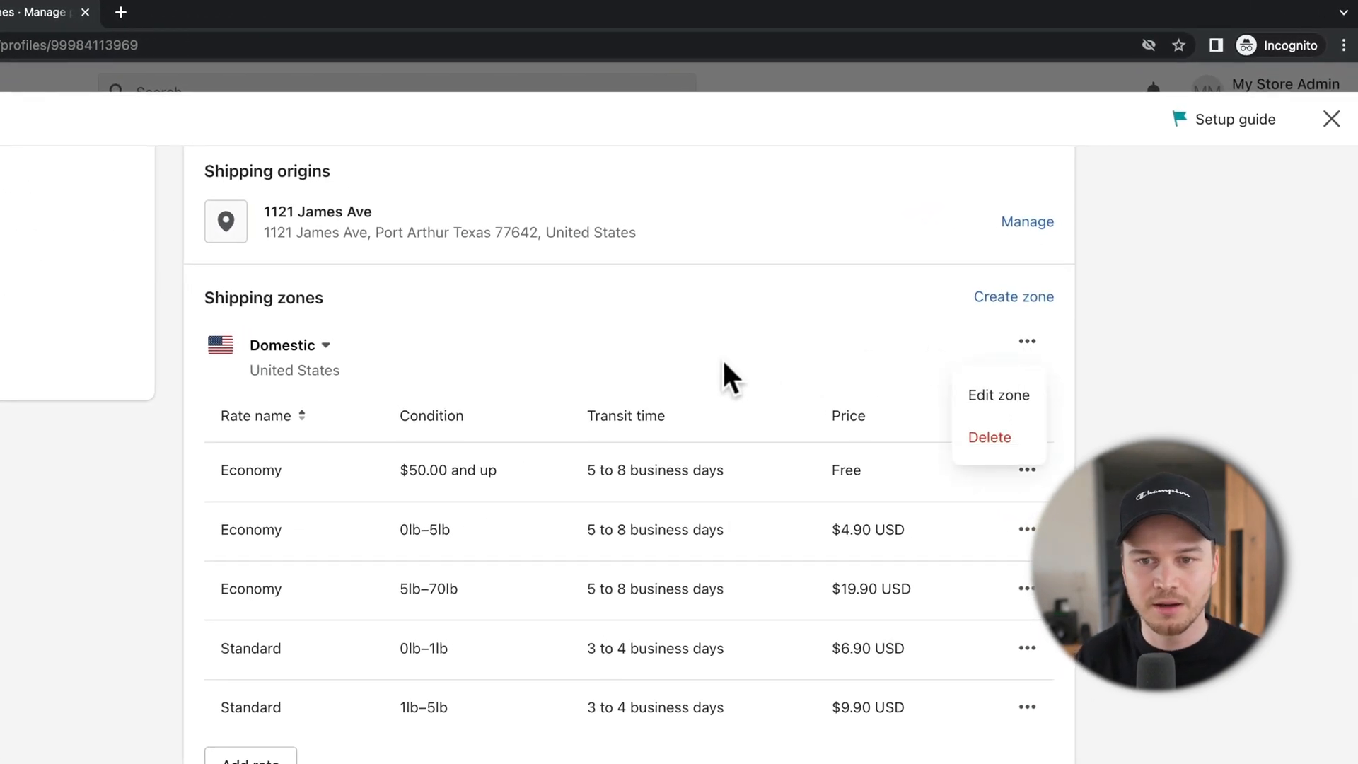
pyautogui.click(988, 439)
pyautogui.click(1027, 341)
pyautogui.click(990, 436)
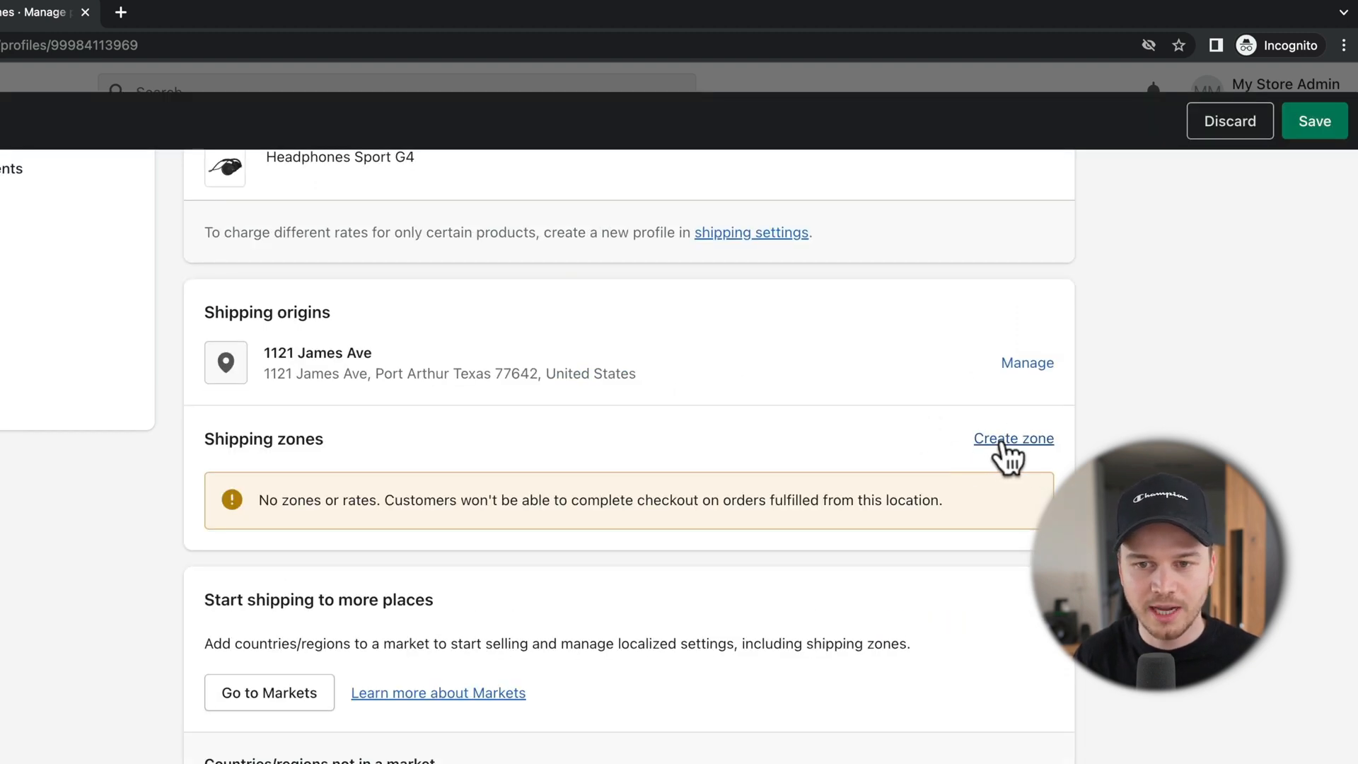
pyautogui.click(1004, 440)
# Step: Name the new zone 'US' and include all of the United States
pyautogui.click(226, 253)
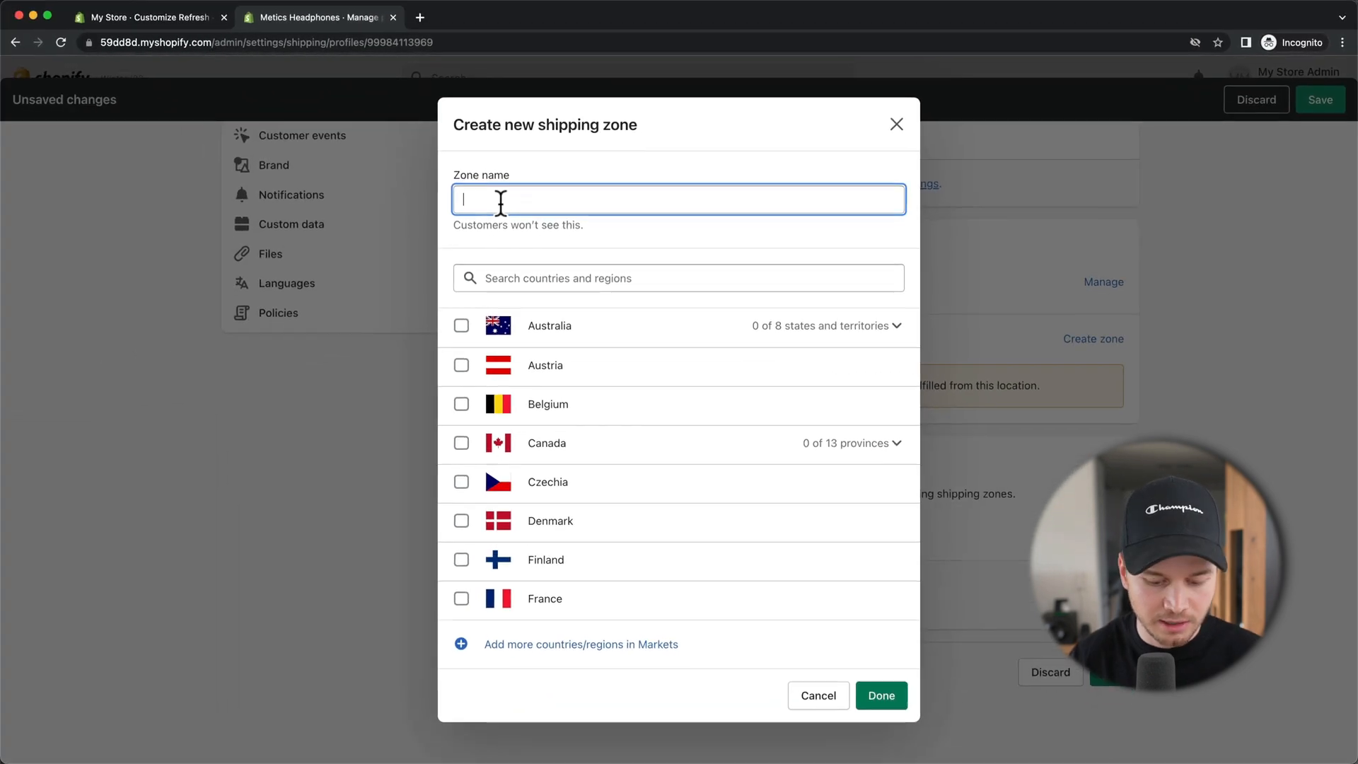
pyautogui.write('uS')
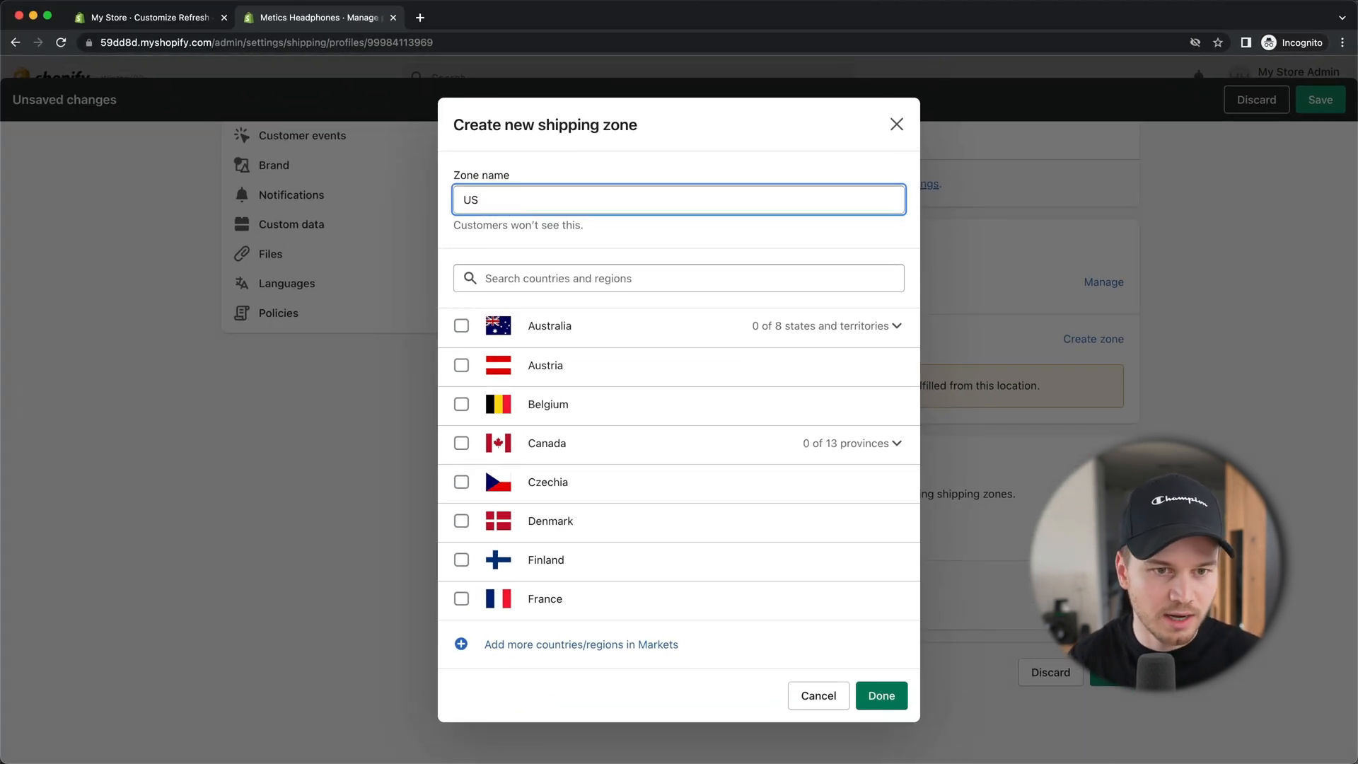
pyautogui.click(546, 276)
pyautogui.write('unnit')
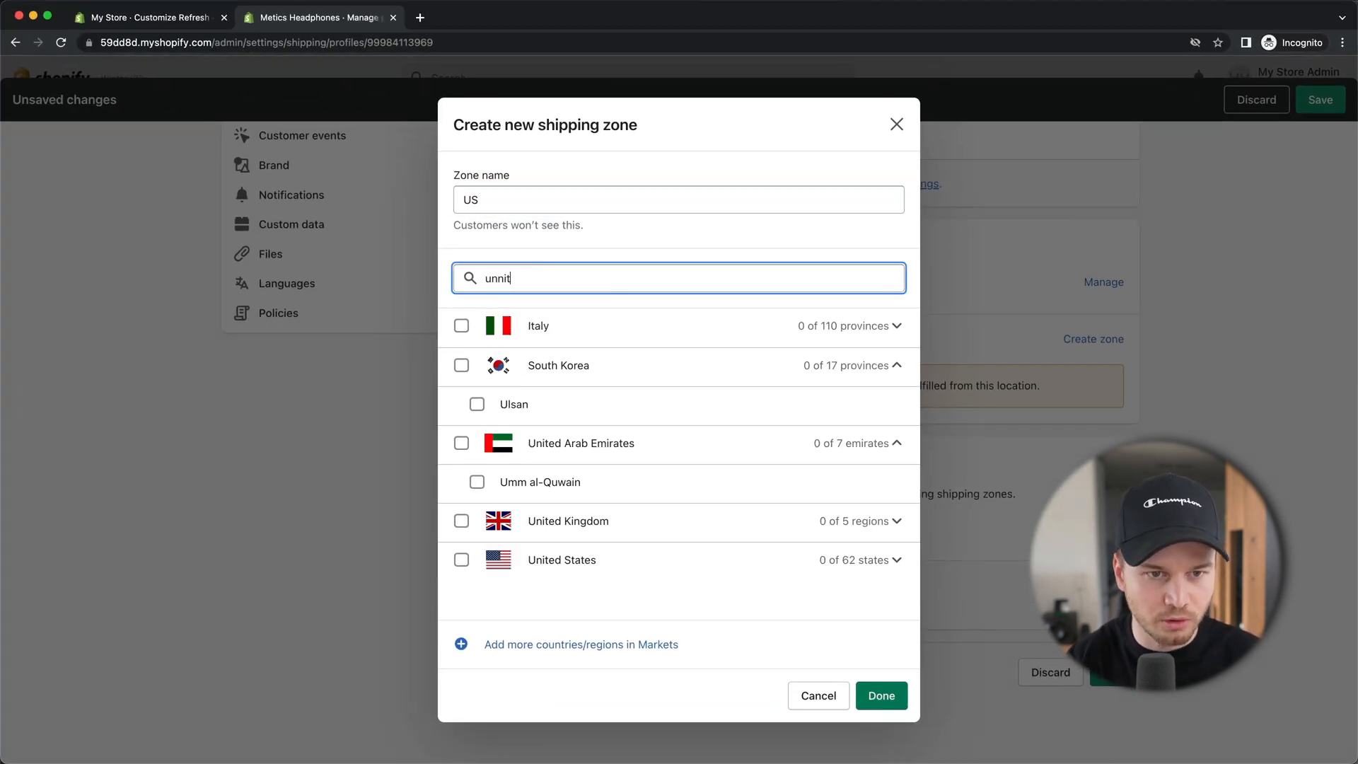
pyautogui.press('BackSpace')
pyautogui.write('nited states')
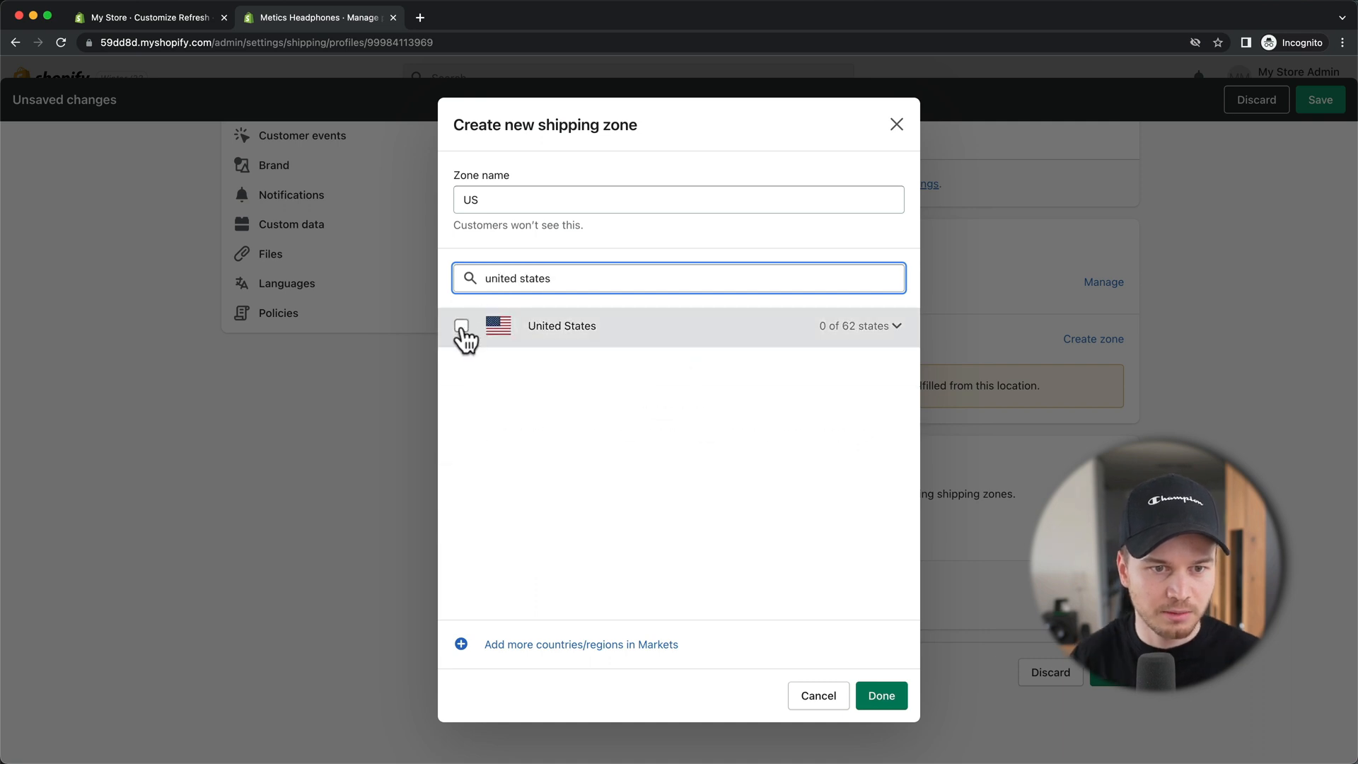
pyautogui.click(461, 326)
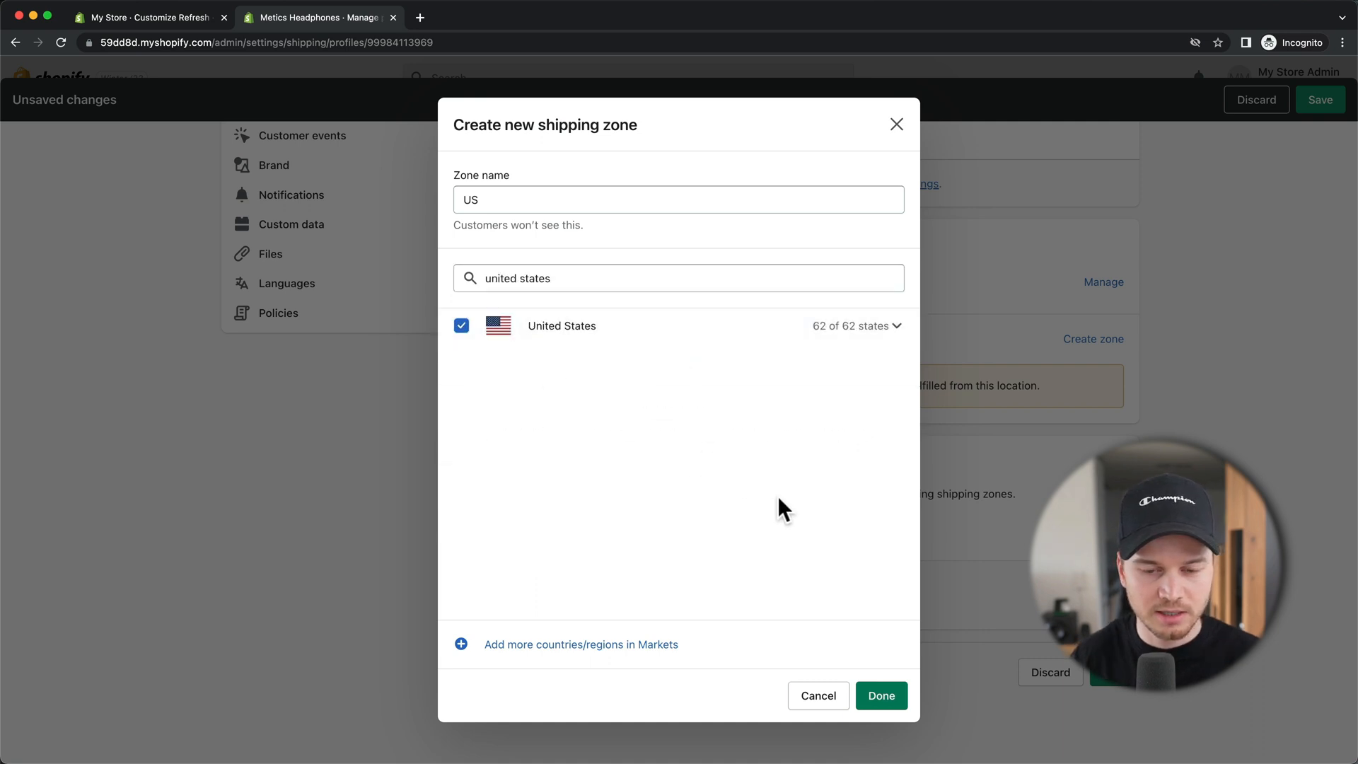
pyautogui.click(884, 697)
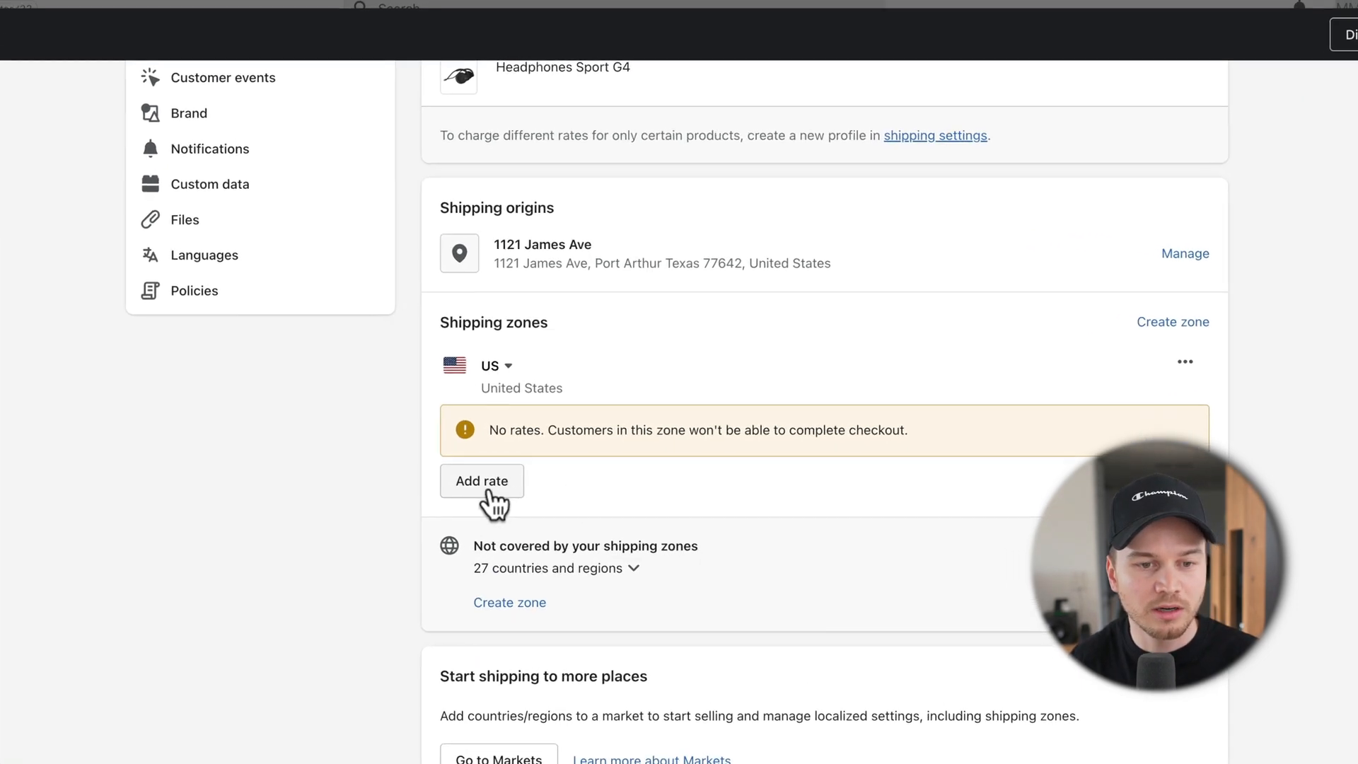
# Step: Add a free Standard rate (3 to 4 business days) to the US zone and save
pyautogui.click(488, 494)
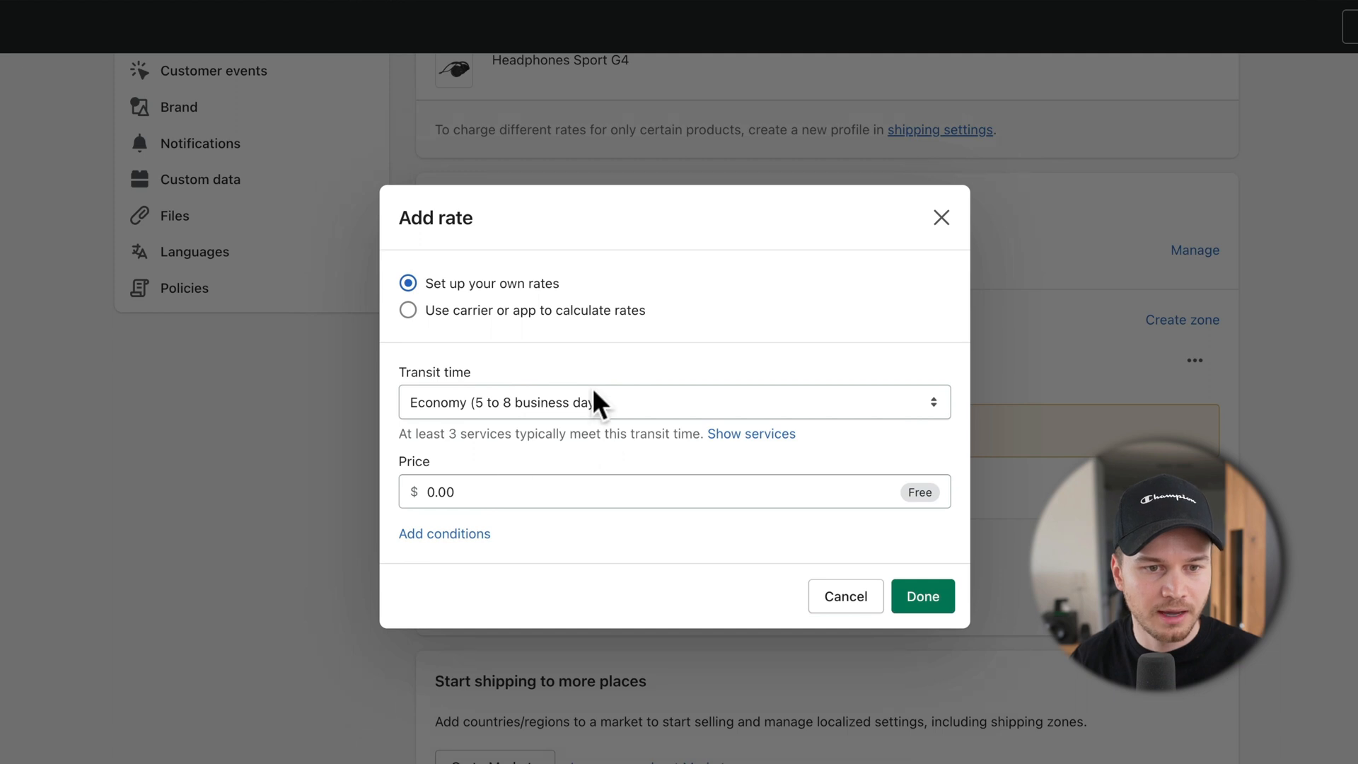
pyautogui.click(594, 396)
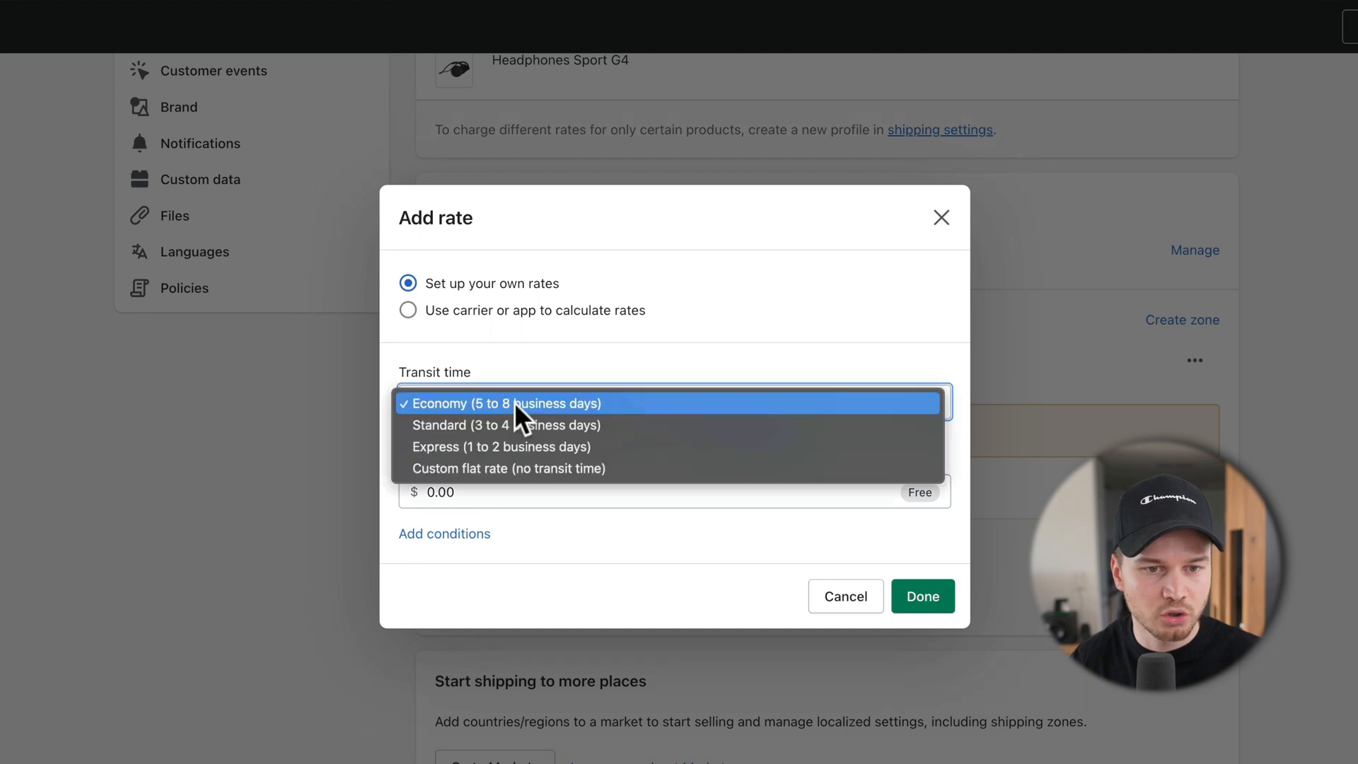
pyautogui.click(486, 424)
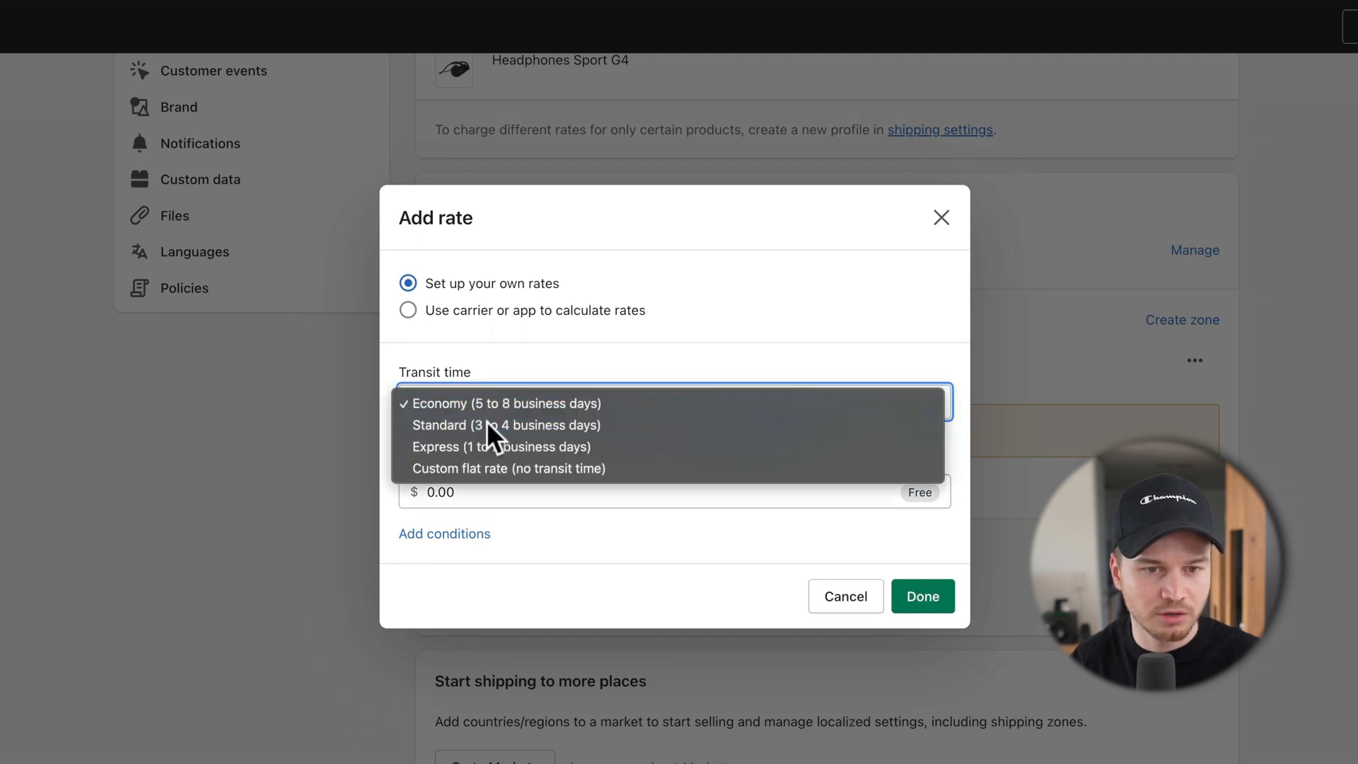
pyautogui.click(438, 491)
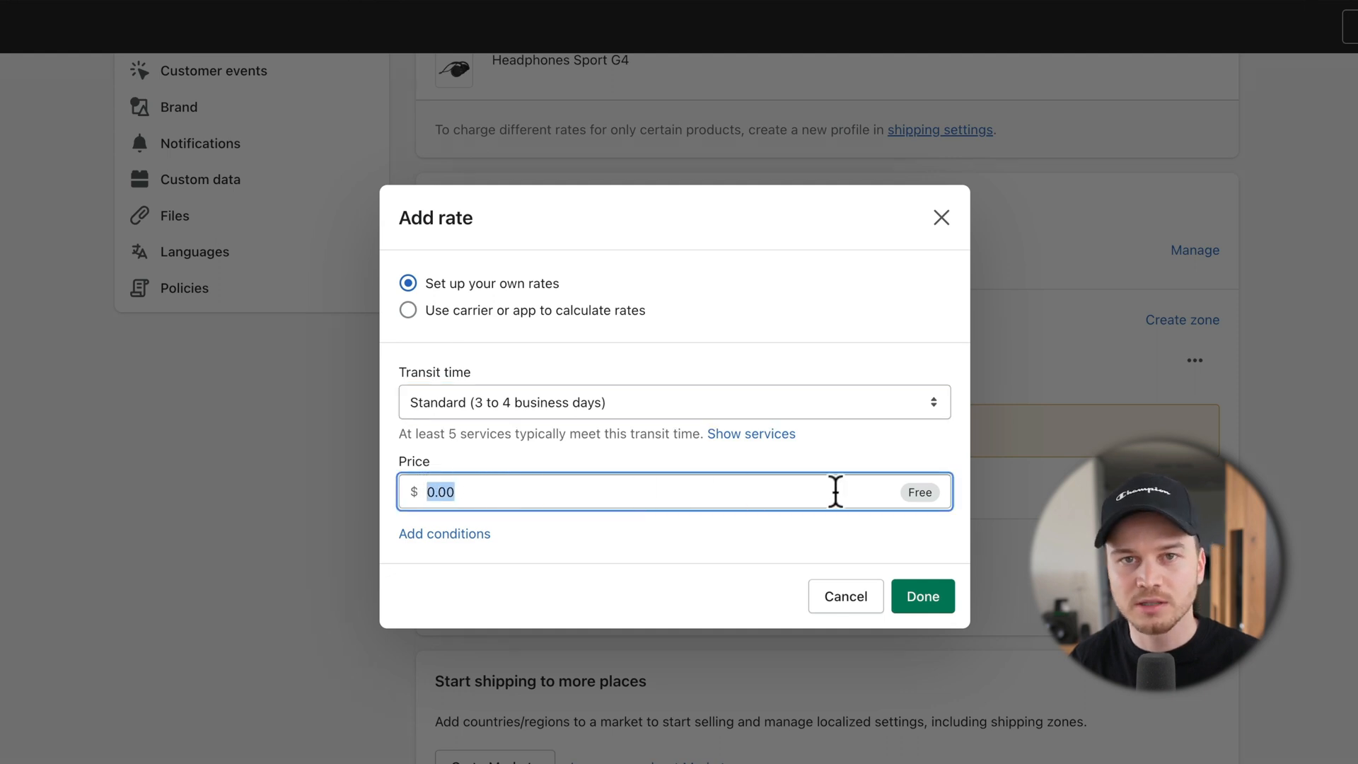
pyautogui.click(932, 601)
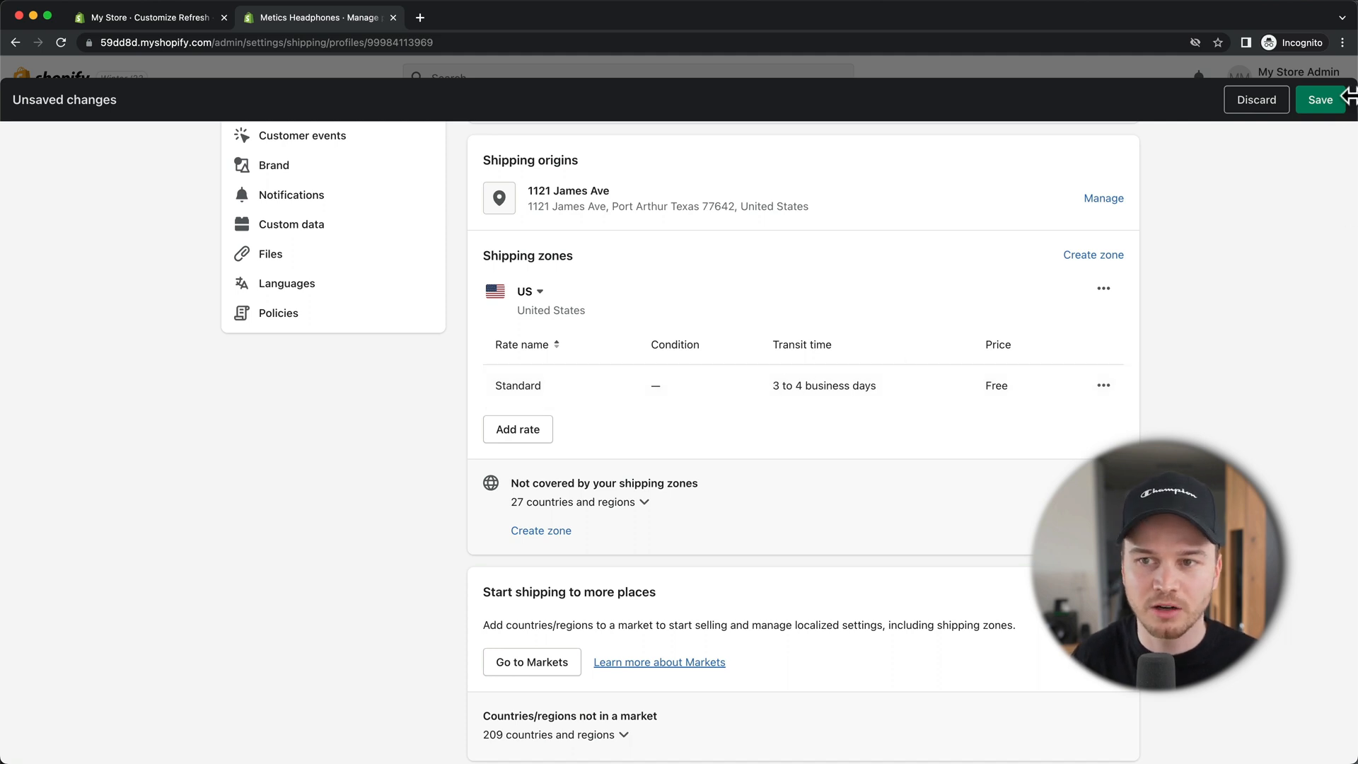
pyautogui.click(1318, 104)
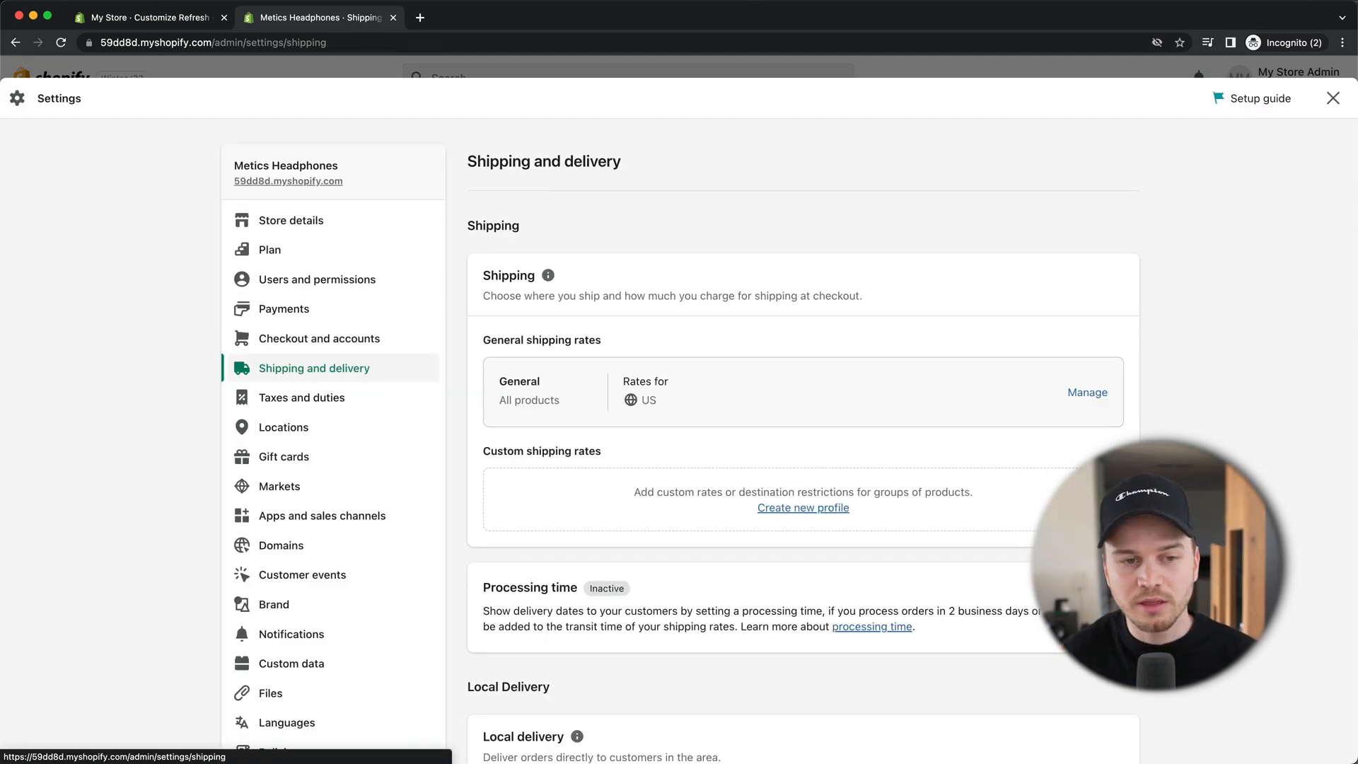
# Step: Check the taxes and duties settings, then go to the Domains settings
pyautogui.click(303, 403)
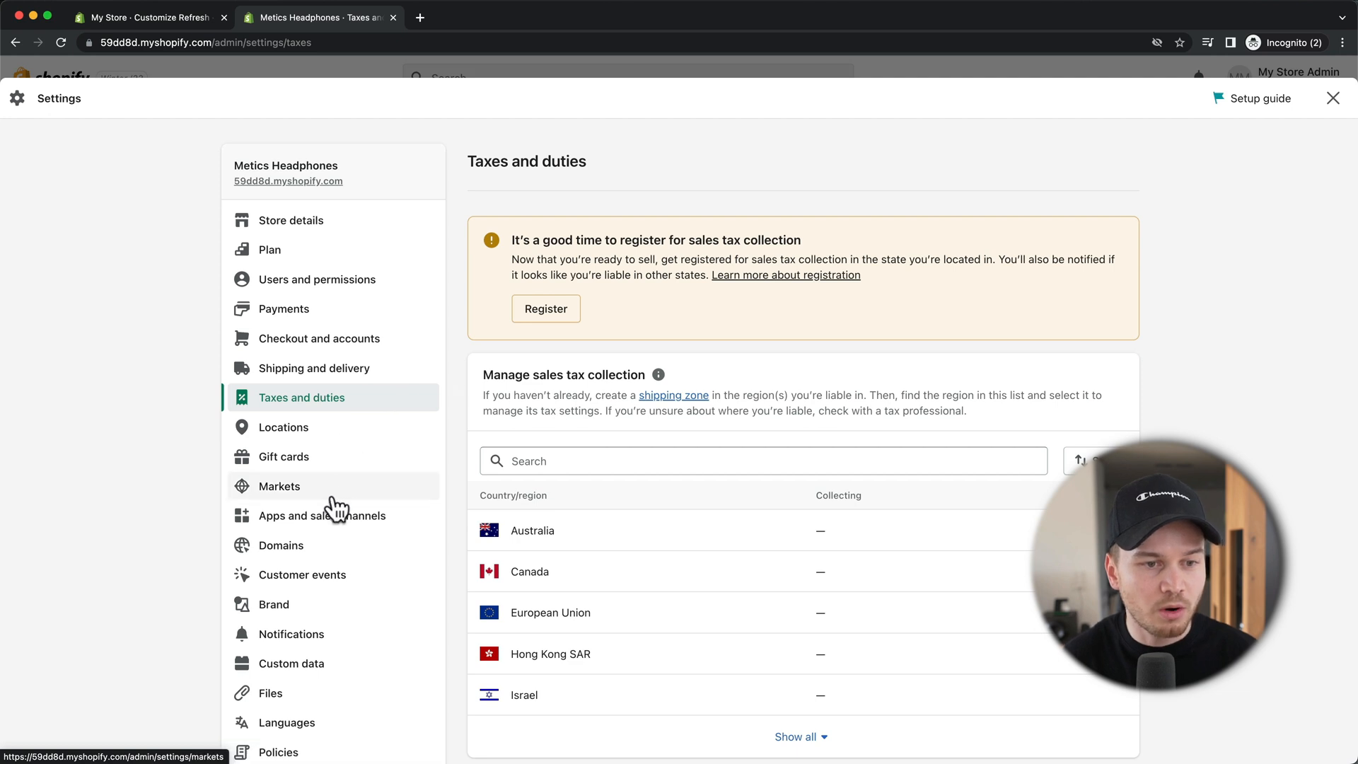
pyautogui.click(318, 546)
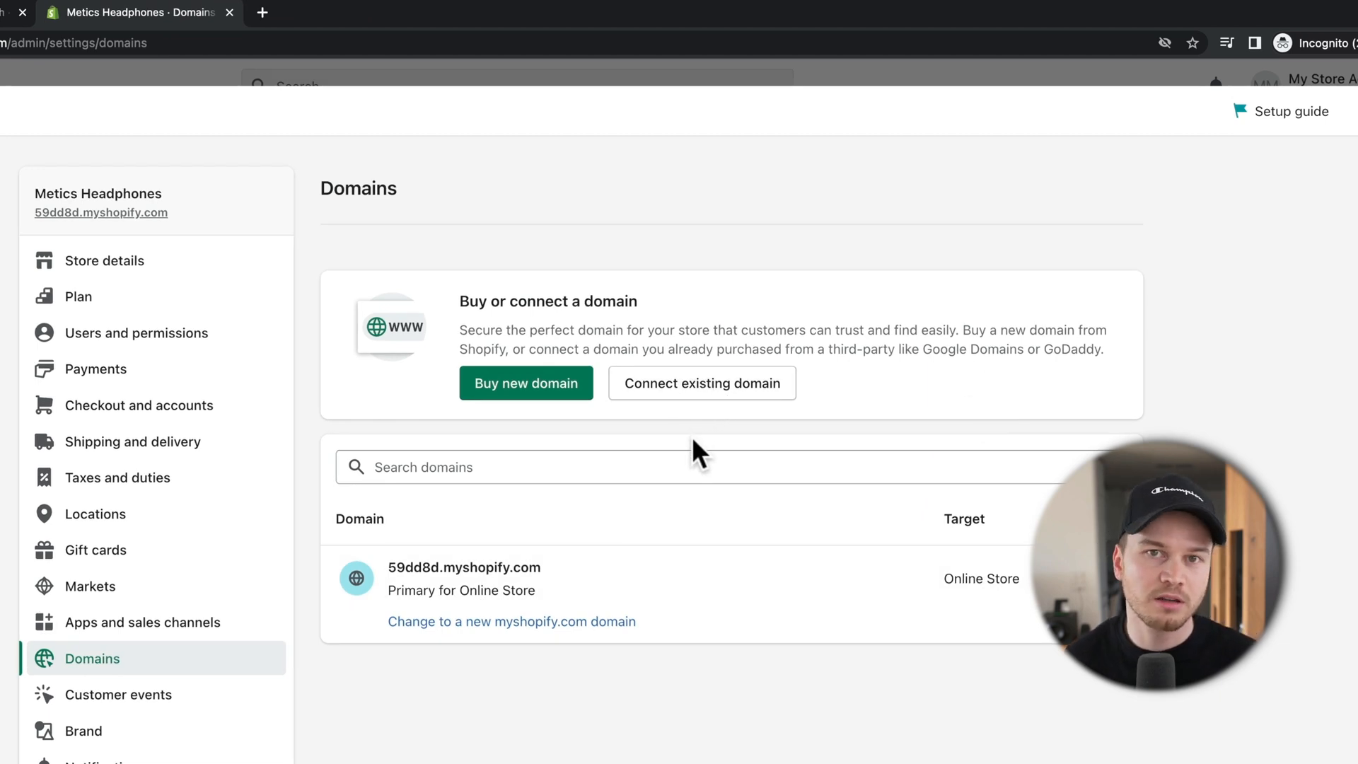
# Step: Look at the Buy new domain option, exit Settings, and view the live online store
pyautogui.click(523, 387)
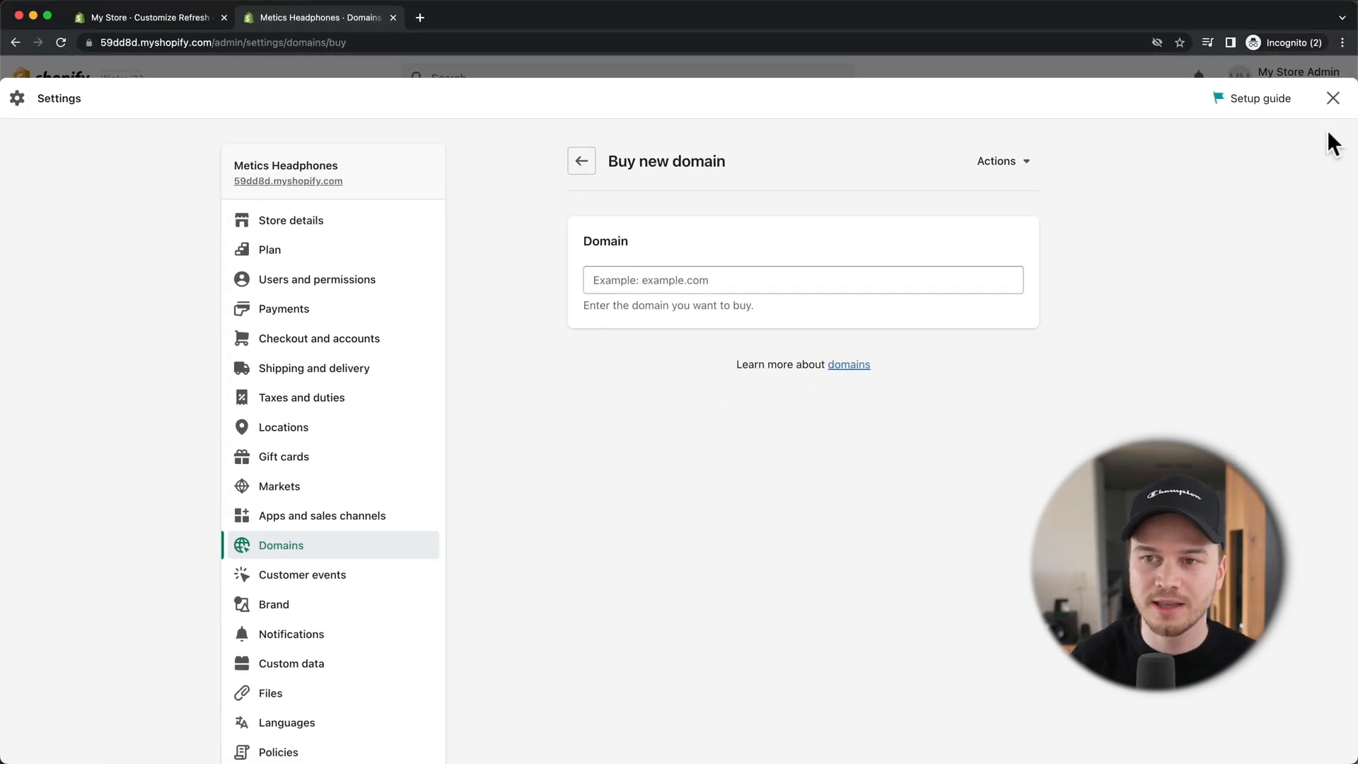
pyautogui.click(1334, 98)
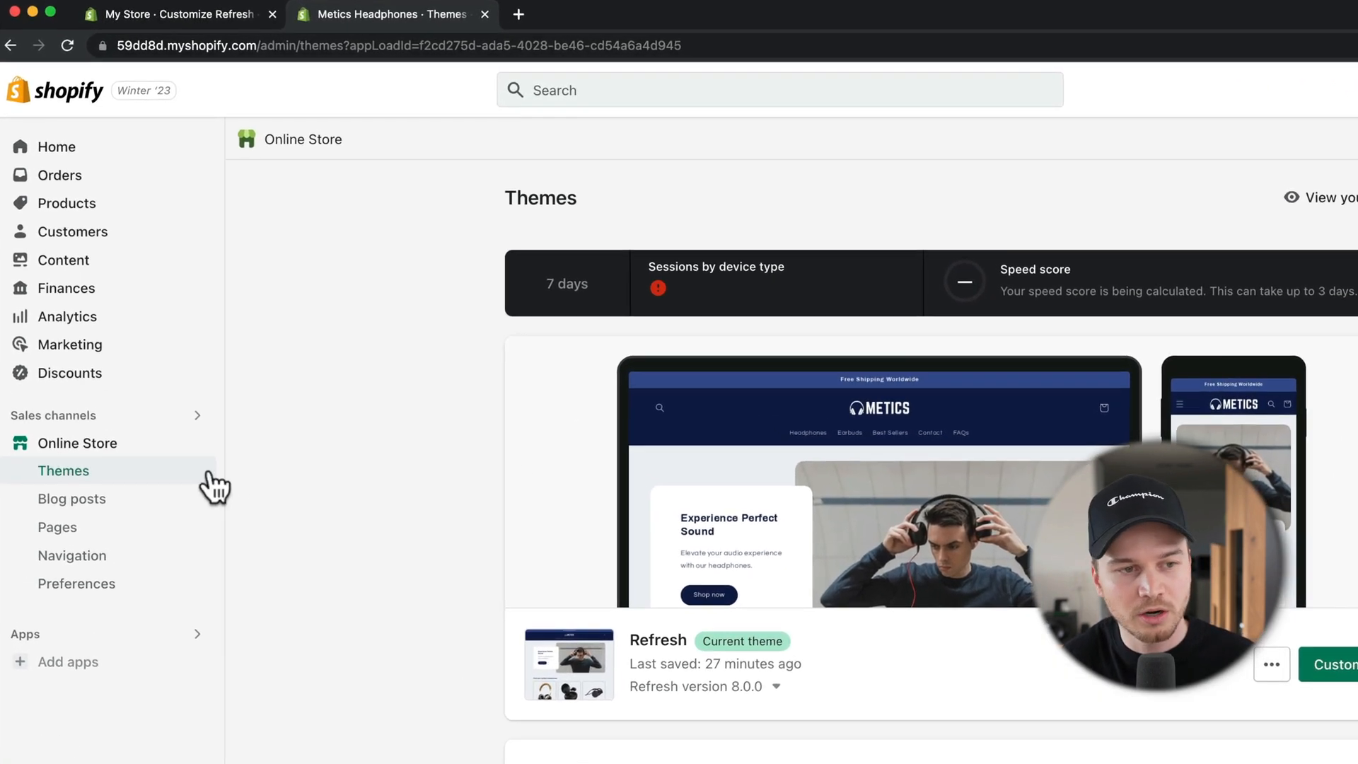
pyautogui.moveTo(115, 450)
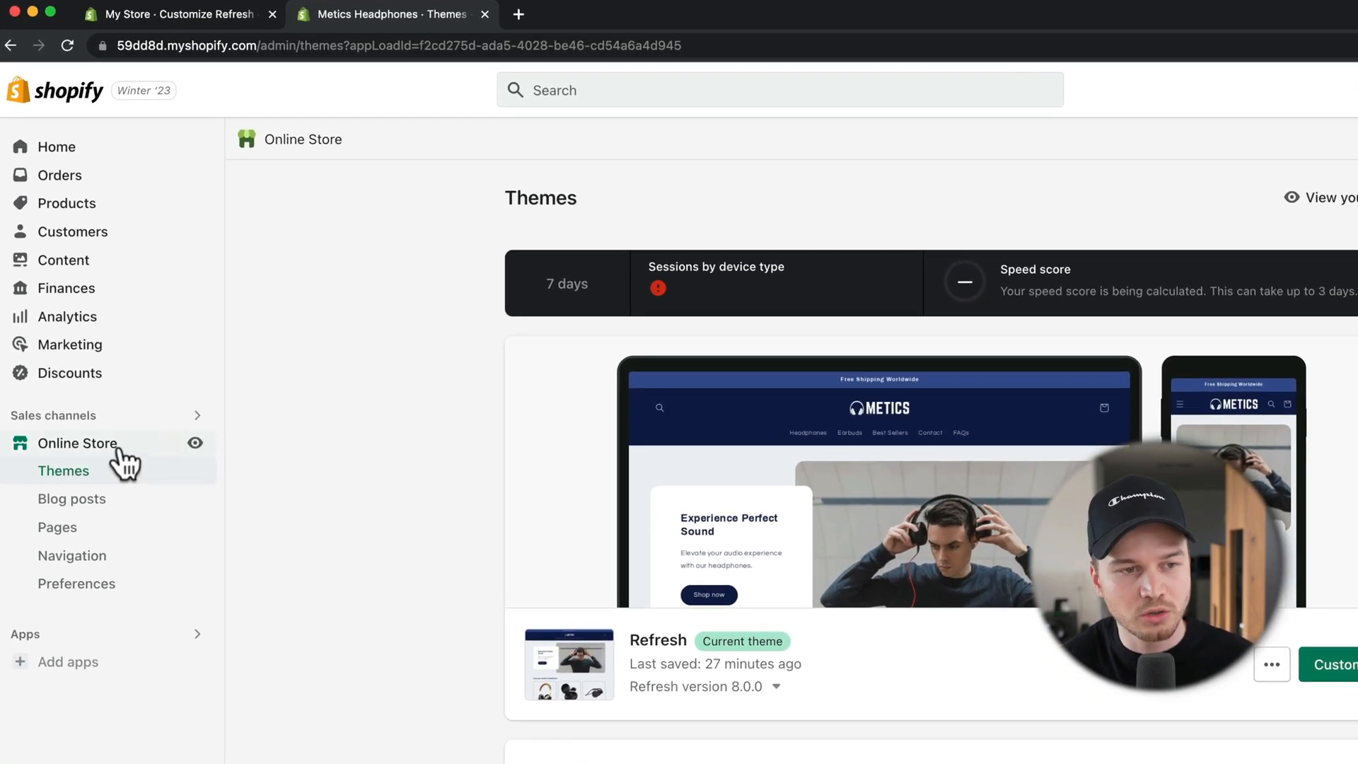
pyautogui.click(196, 444)
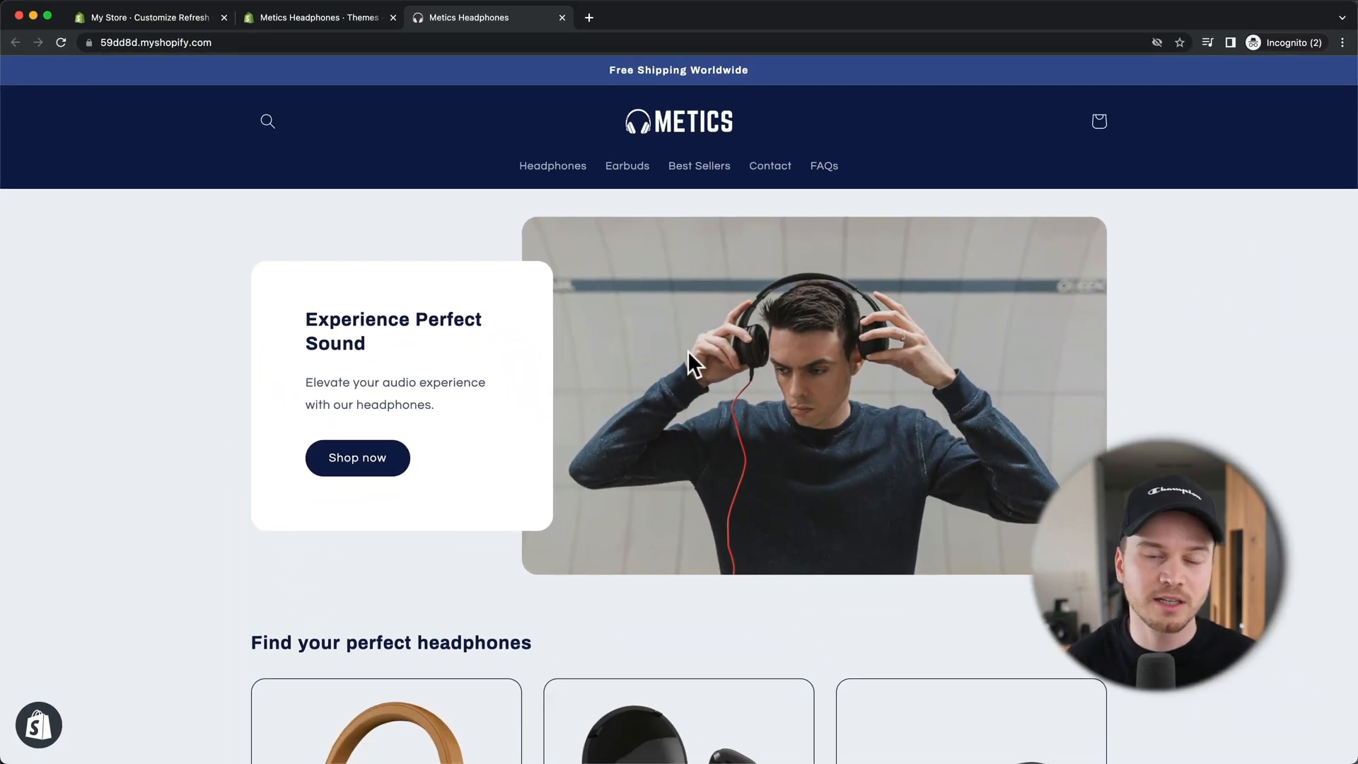
# Step: Add Headphones S5 from the Headphones collection to the cart and check out for $89.00
pyautogui.scroll(-3, 678, 360)
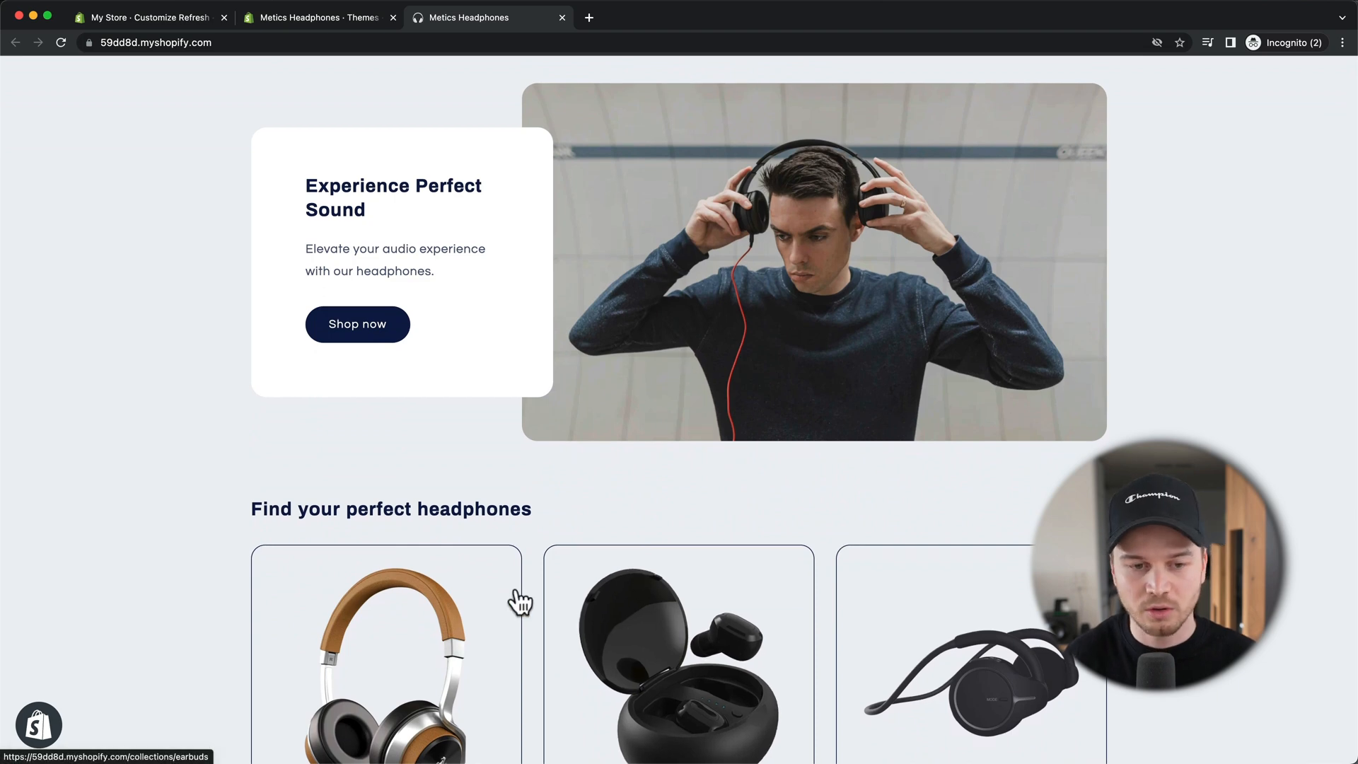
pyautogui.click(364, 646)
pyautogui.scroll(-2, 579, 498)
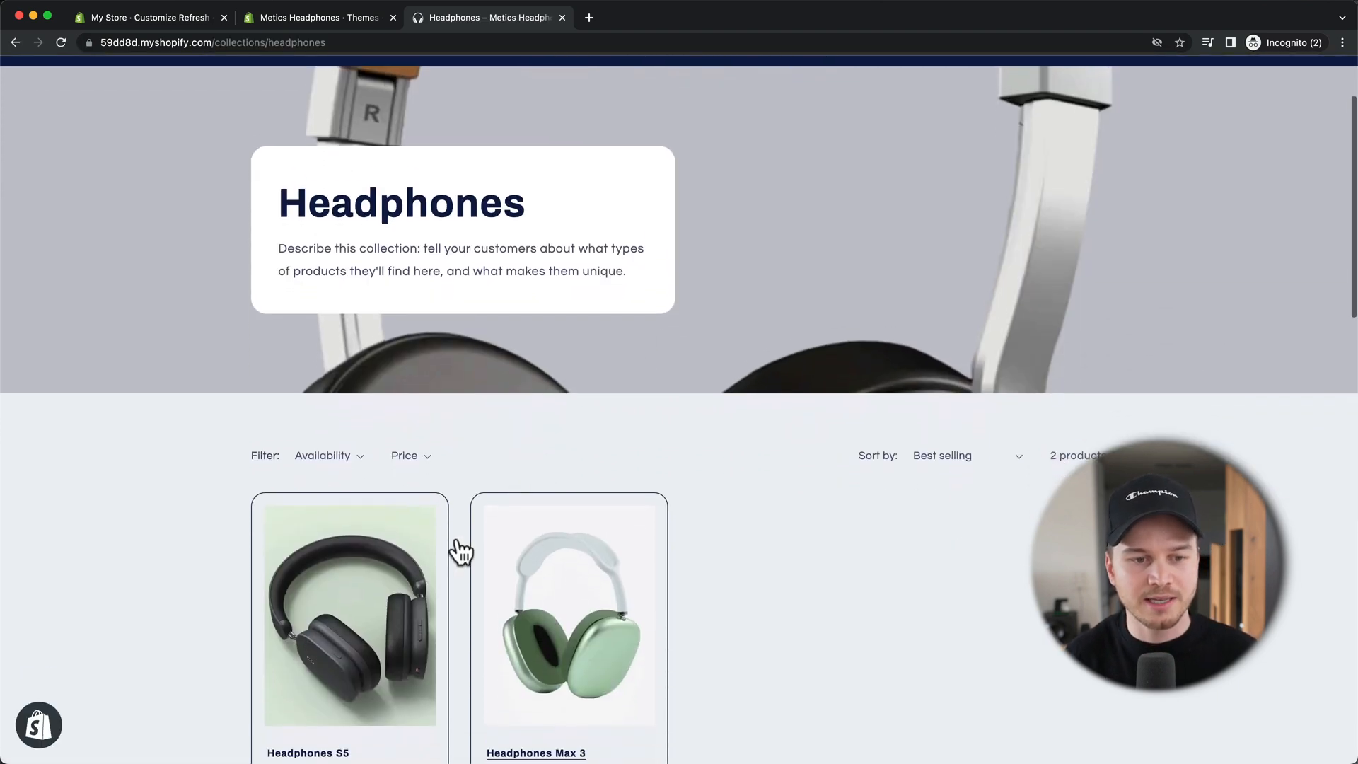
pyautogui.click(417, 566)
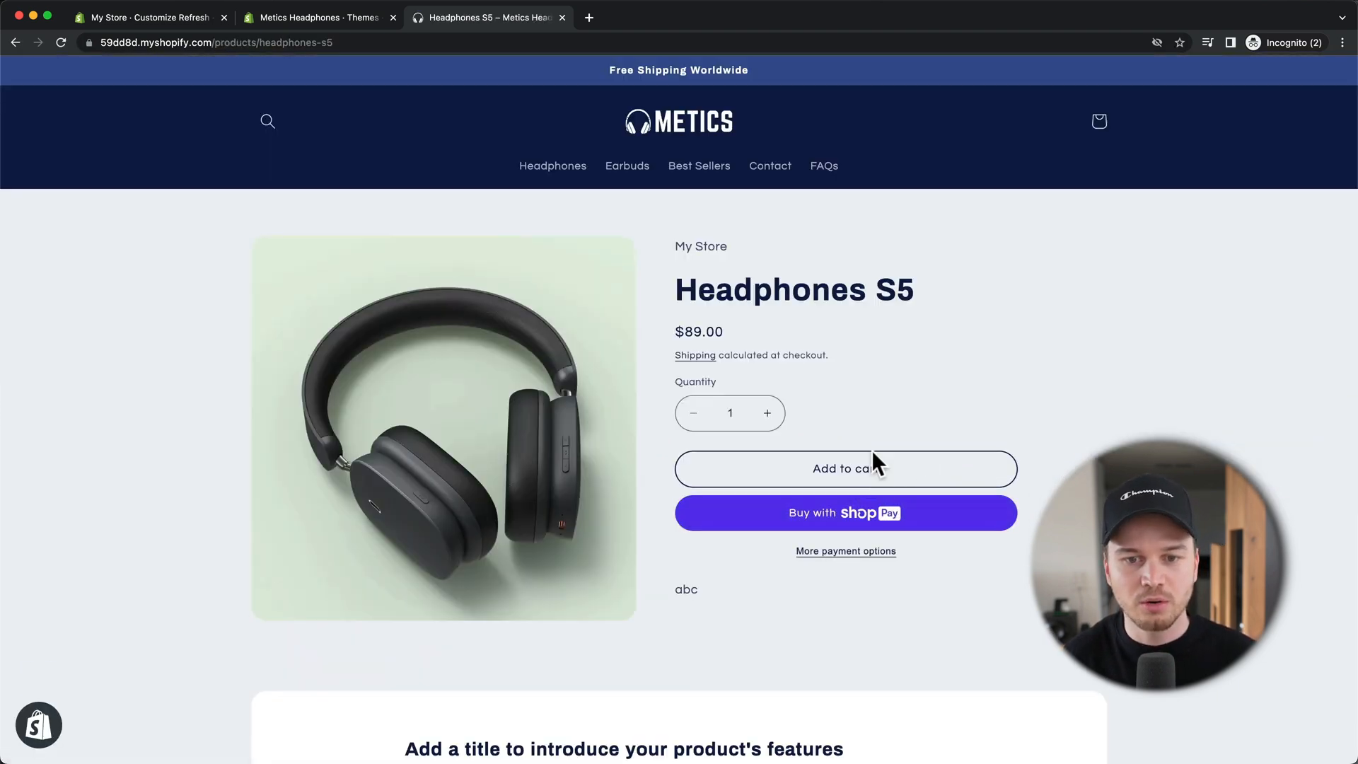
pyautogui.click(869, 475)
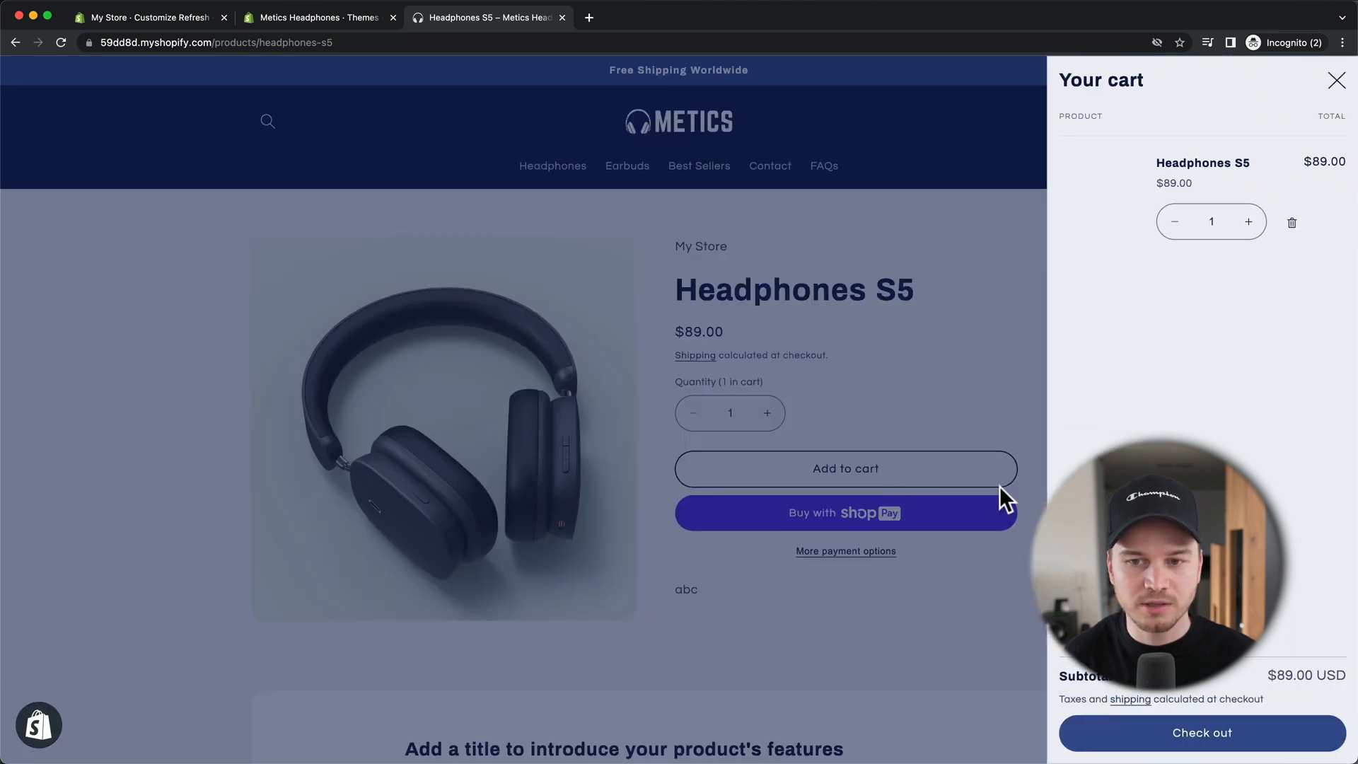
pyautogui.click(1228, 733)
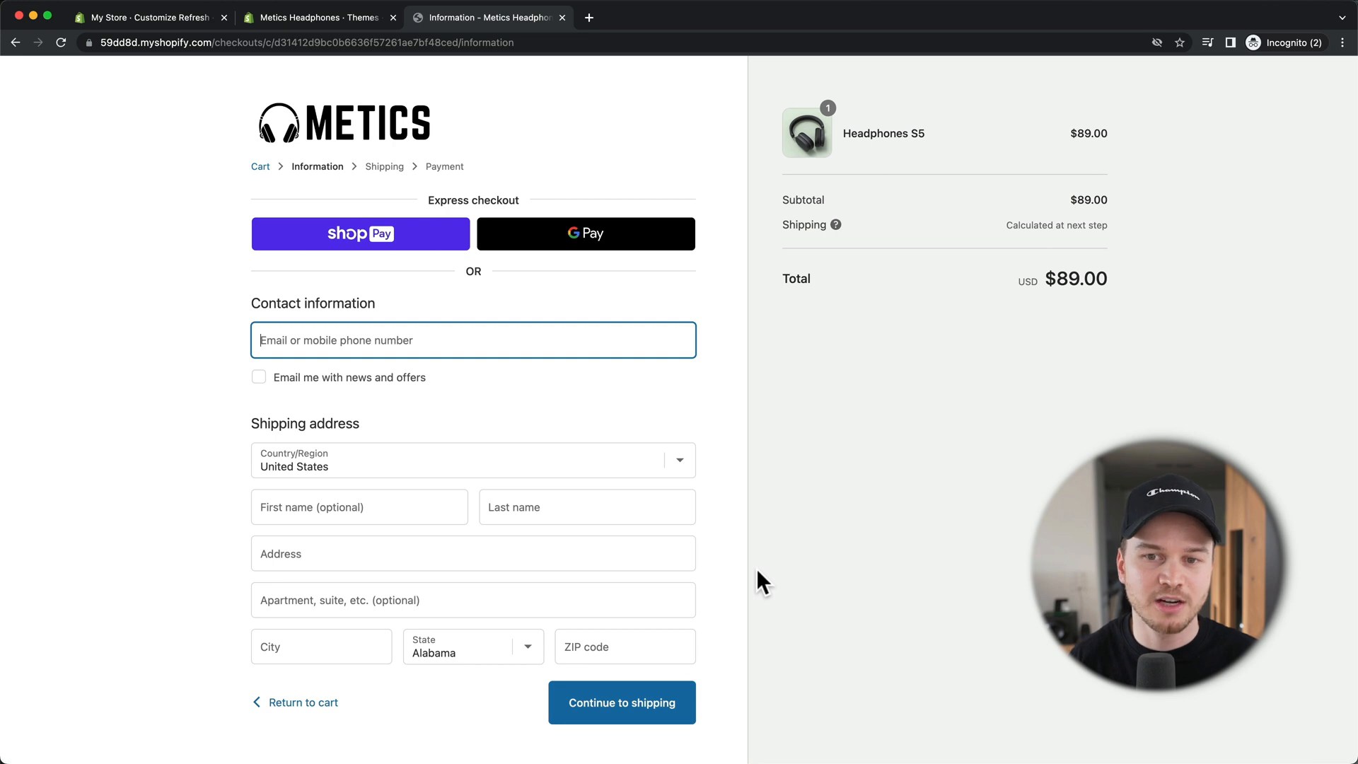
pyautogui.click(959, 539)
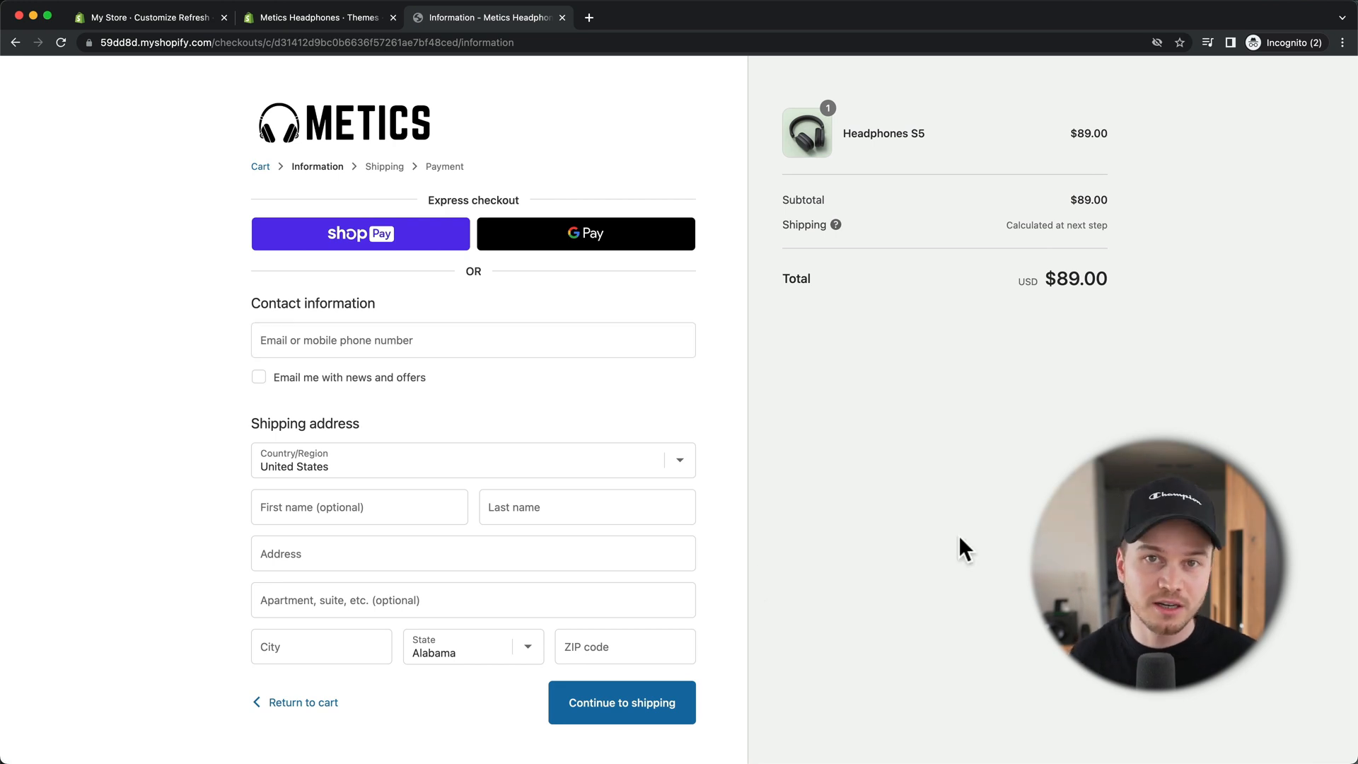